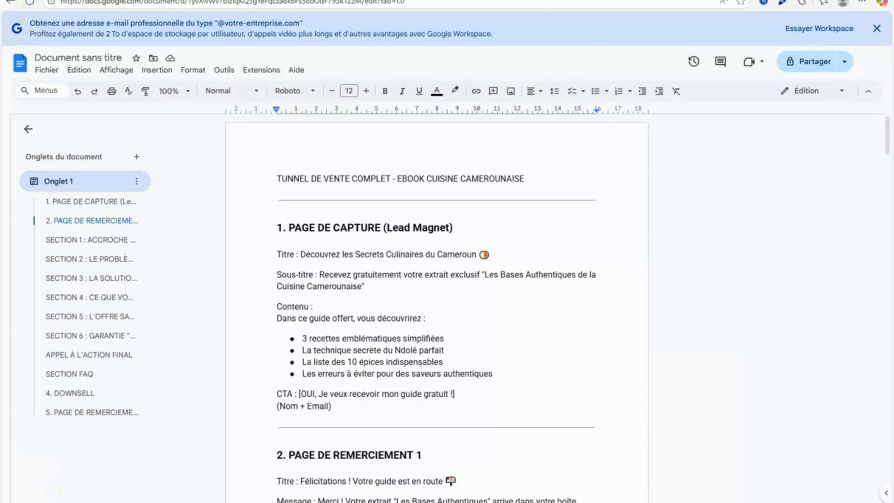
Look over the example capture page offering the free Cameroonian cooking e-book.
left_click(164, 0)
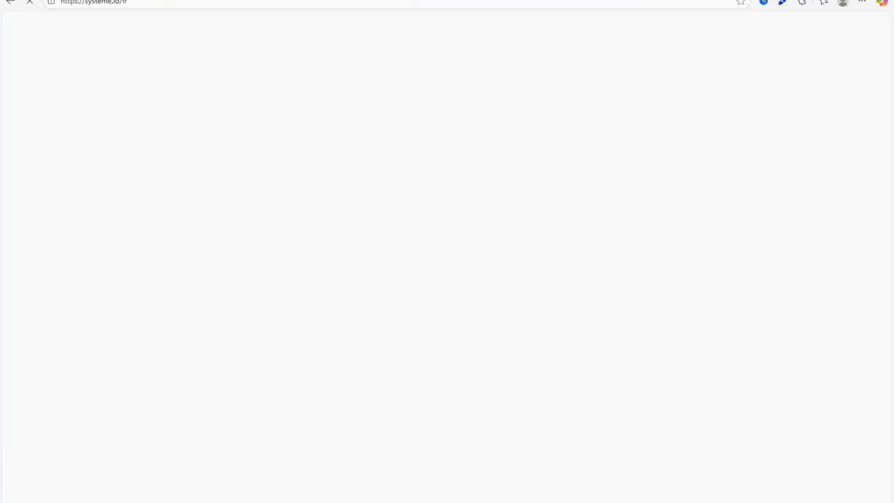
left_click(150, 0)
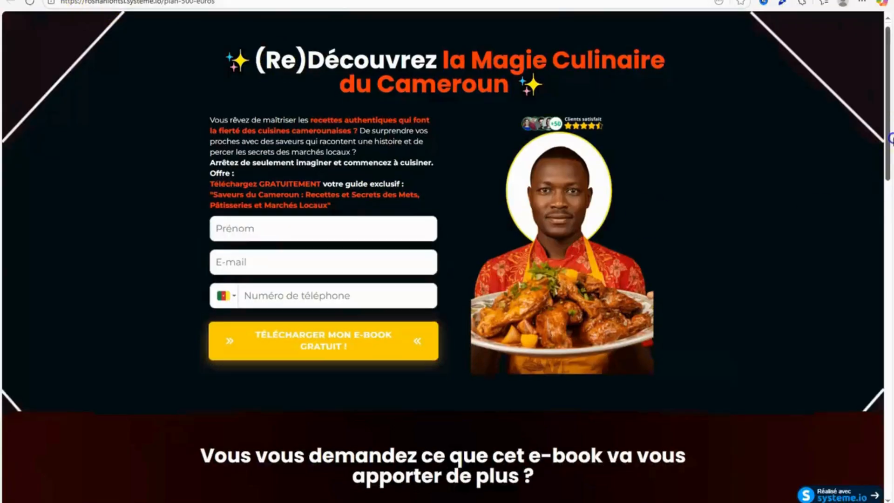
left_click_drag(888, 140, 891, 103)
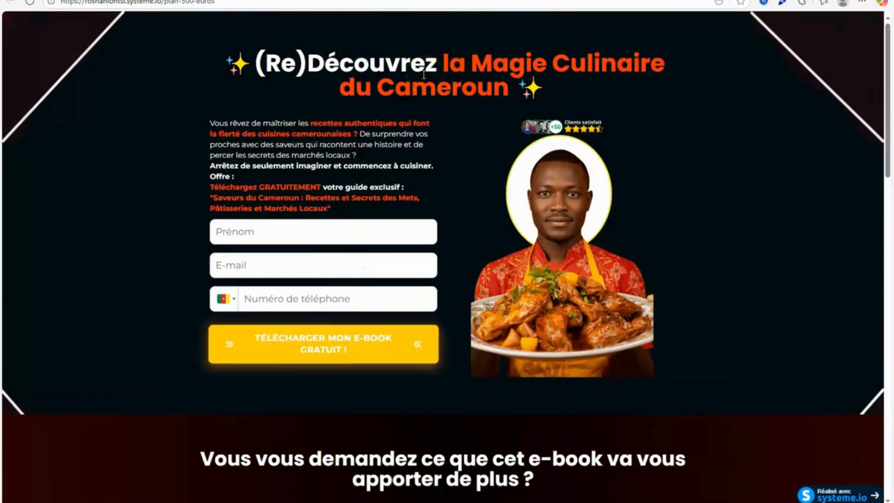
Switch to the systeme.io site and log in to the account.
left_click(205, 0)
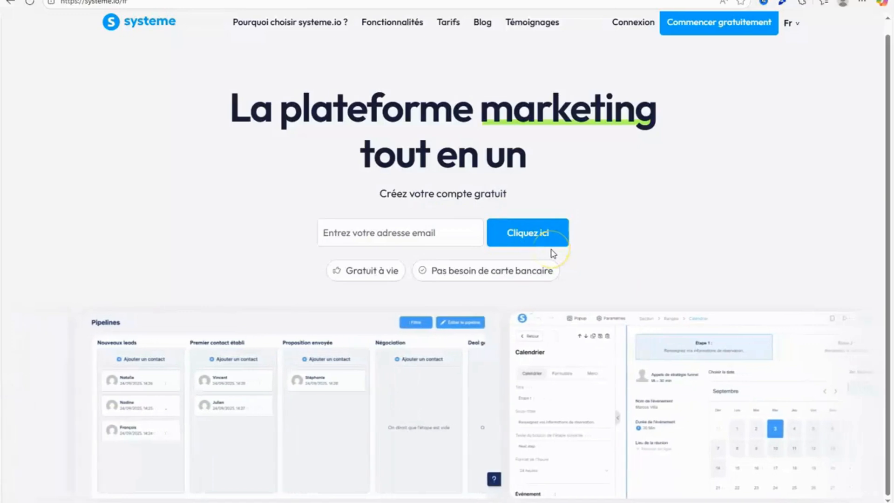
left_click(638, 23)
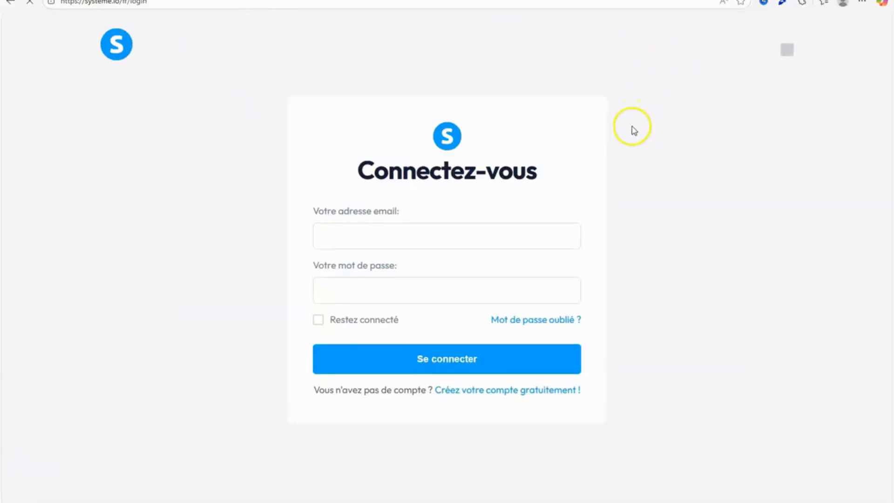
left_click(398, 363)
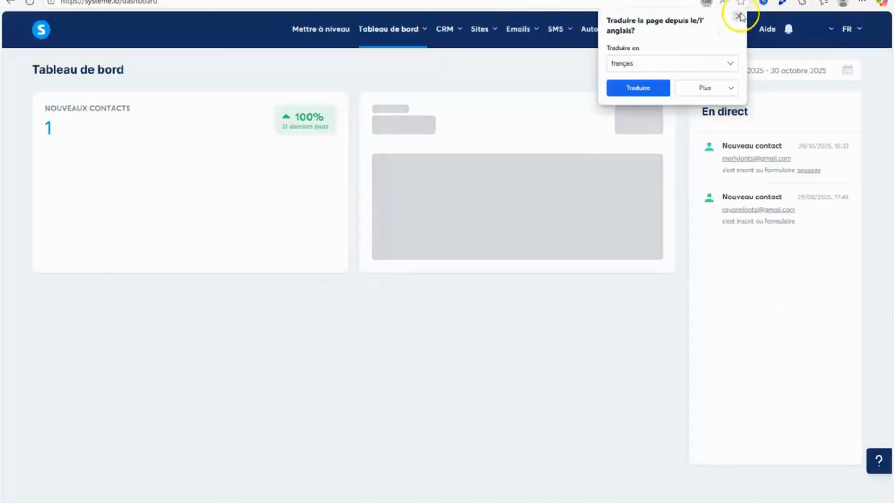
Dismiss the page translation offer and switch the account to the freelance workspace.
left_click(736, 18)
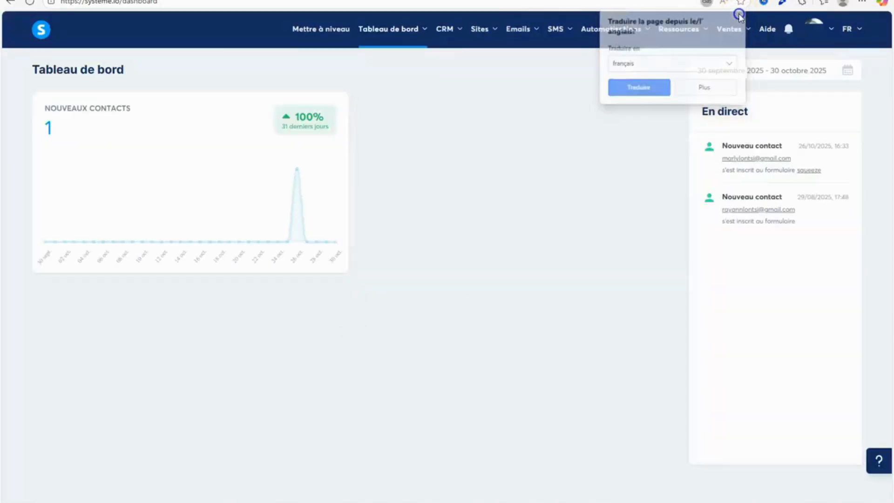
left_click(832, 29)
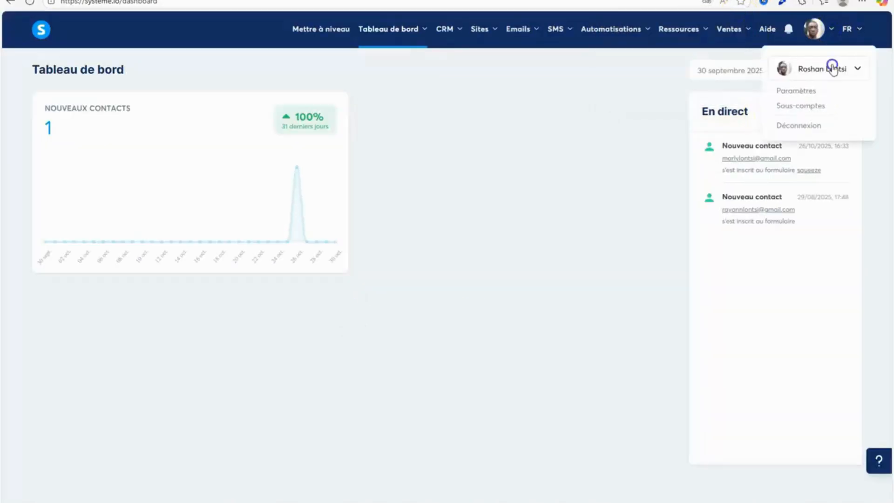
left_click(815, 65)
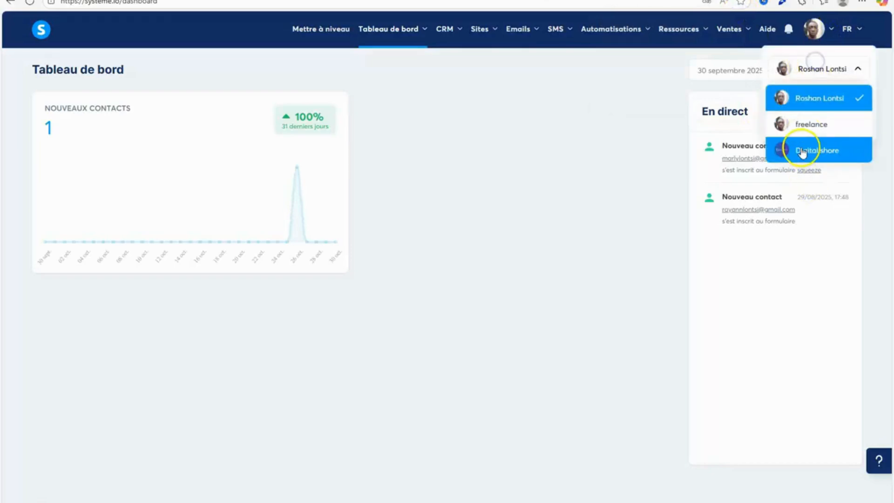
left_click(818, 124)
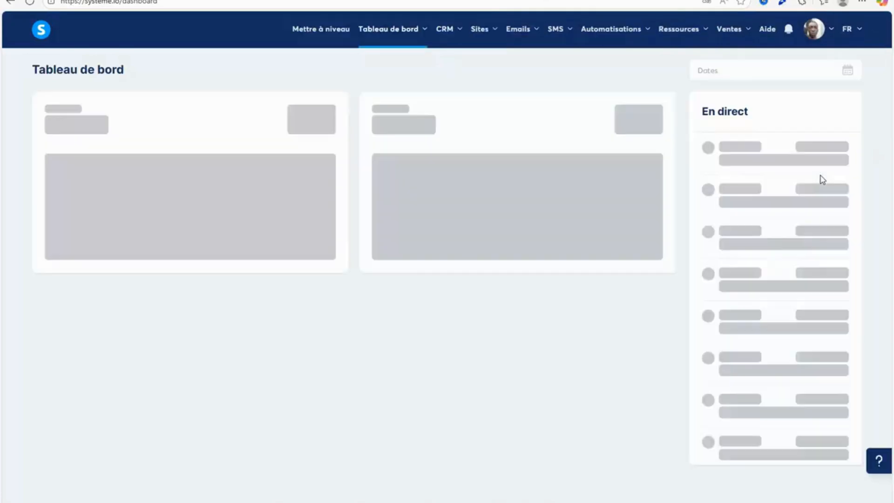
Examine the upgrade plans, comparing the prices and limits of Gratuit, Startup, Webinaire and Illimité.
left_click(849, 28)
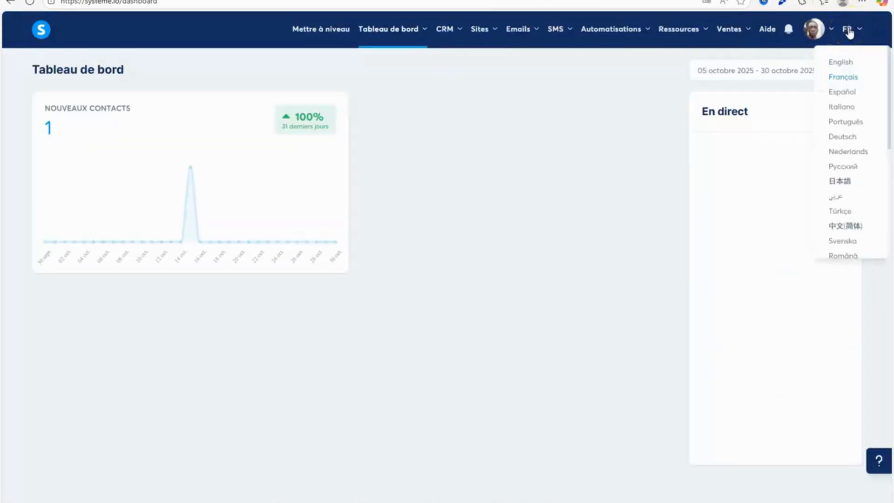
left_click(316, 31)
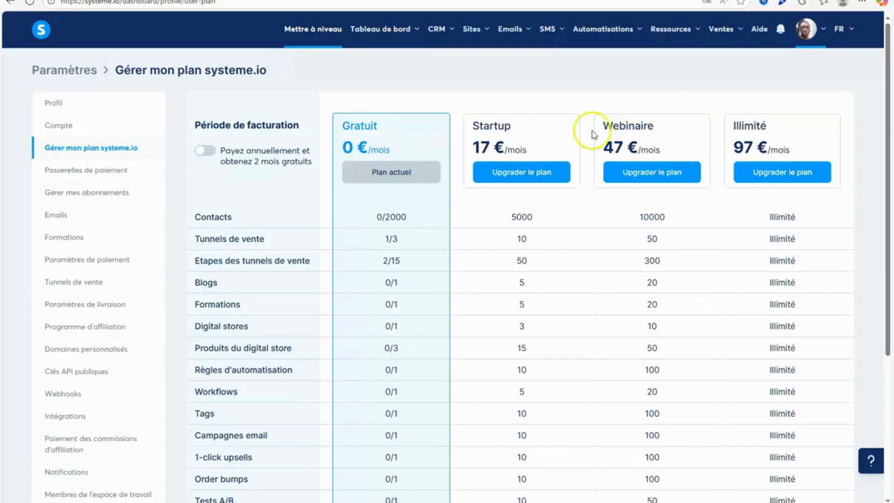
left_click_drag(461, 114, 576, 157)
left_click(880, 172)
scroll(881, 172, "down", 1)
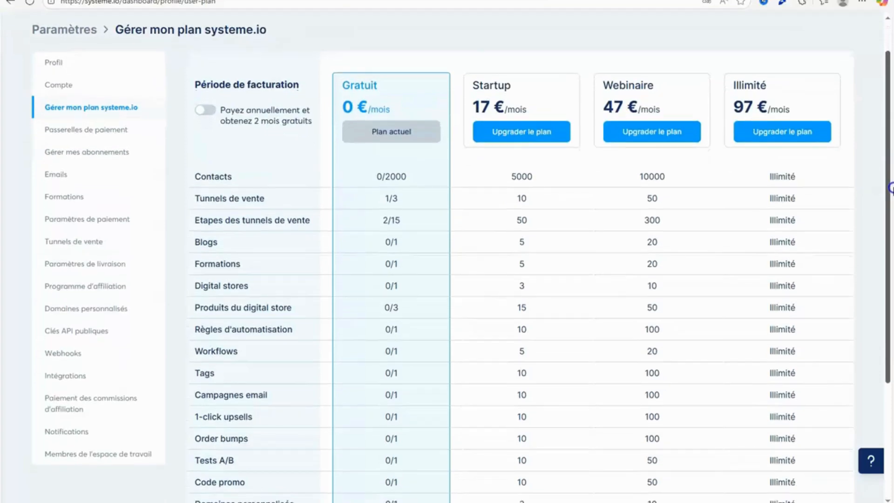
left_click_drag(890, 187, 890, 353)
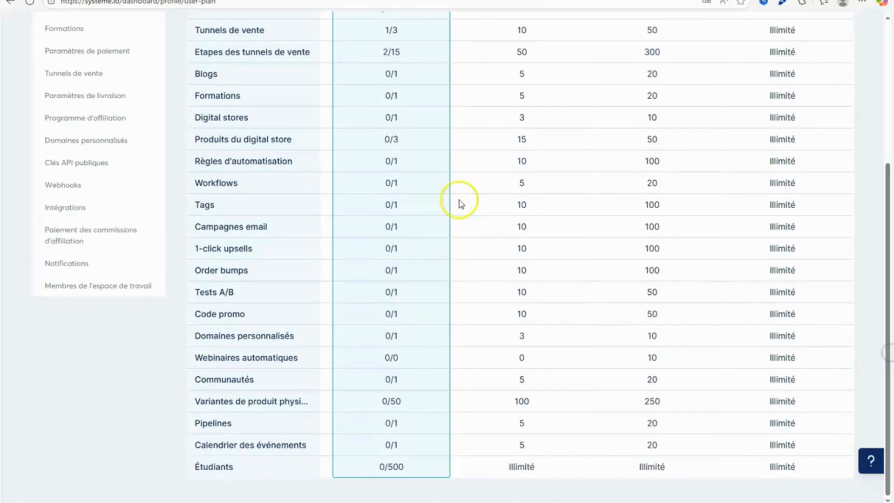
left_click_drag(515, 203, 560, 203)
left_click(839, 281)
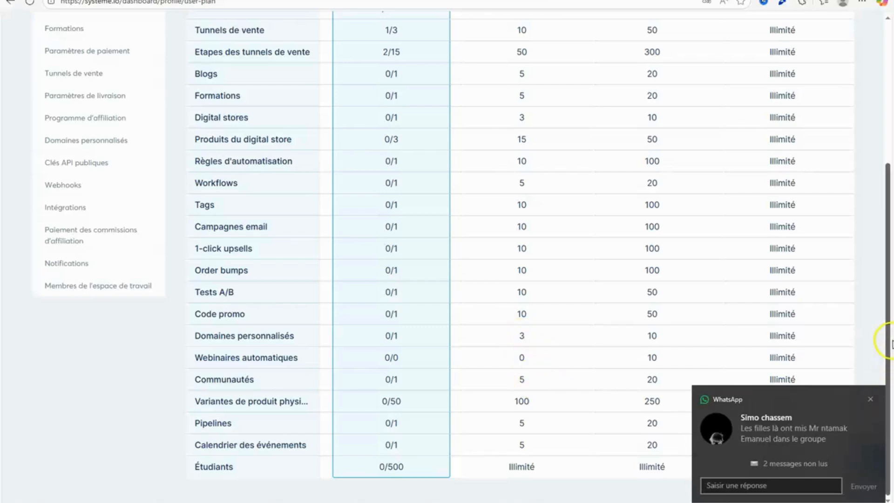
left_click_drag(887, 340, 891, 200)
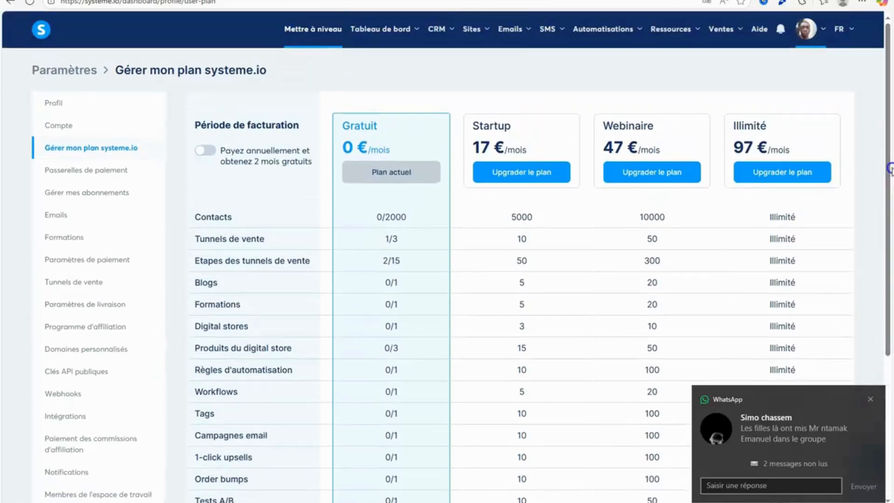
Open the list of sales funnels (Tunnels de vente) in systeme.io.
mouse_move(478, 18)
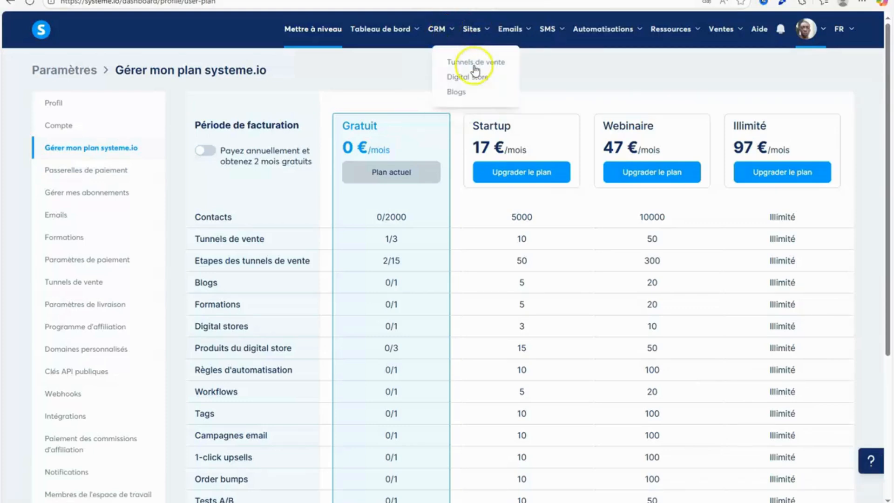
left_click(488, 68)
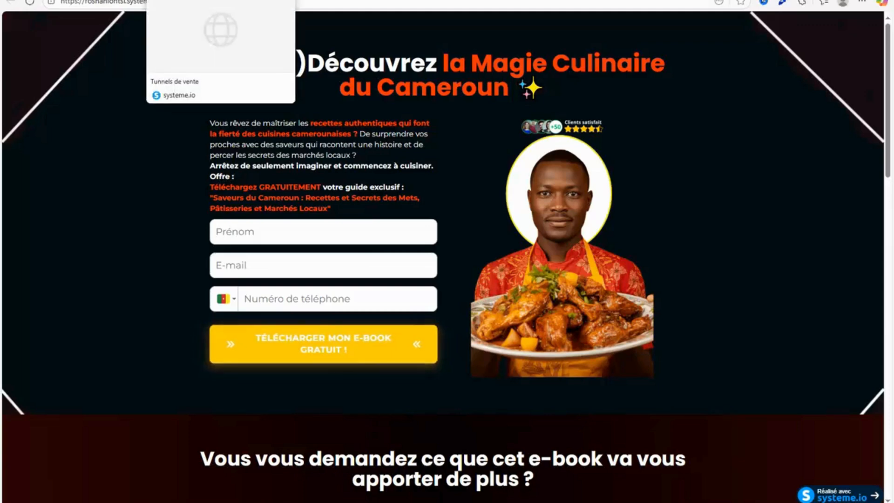
left_click(196, 0)
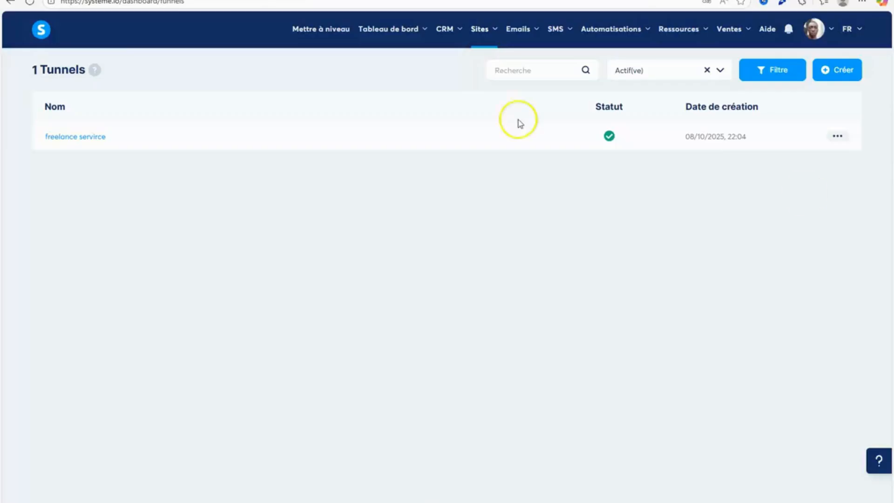
left_click(841, 140)
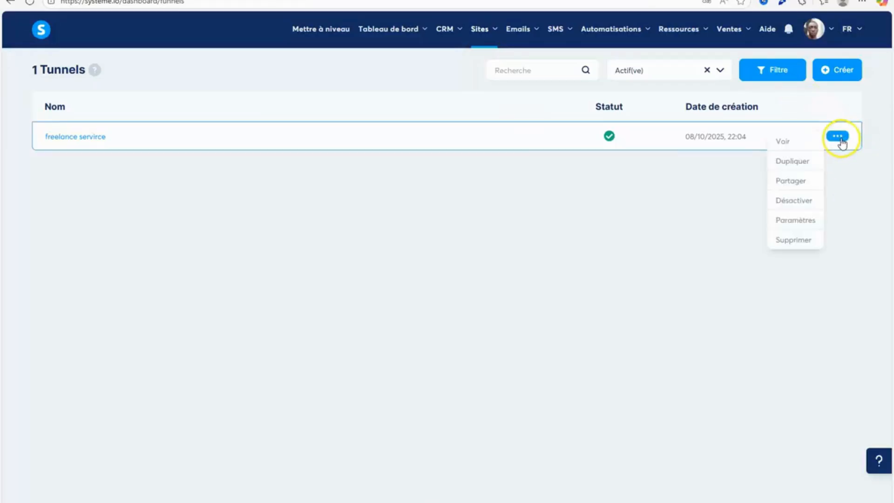
Start a new funnel with the objective "Créer un tunnel personnalisé", leaving the currency on Euro.
left_click(844, 70)
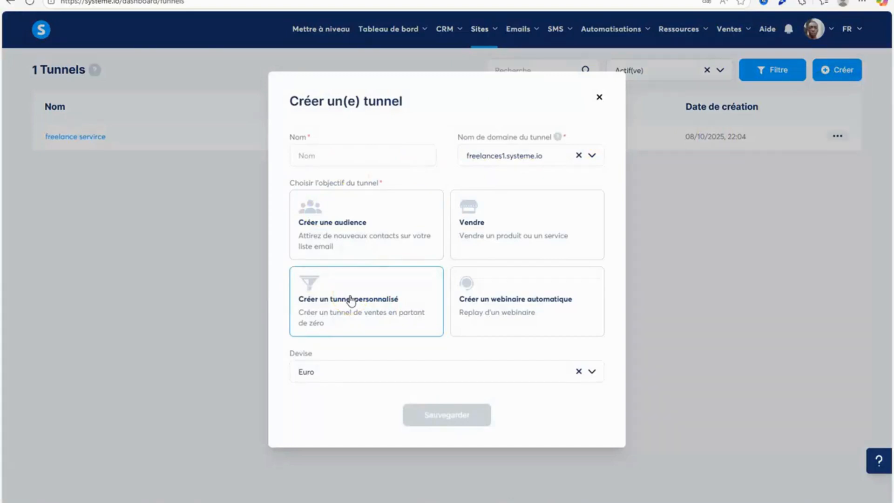
left_click(830, 69)
left_click(424, 333)
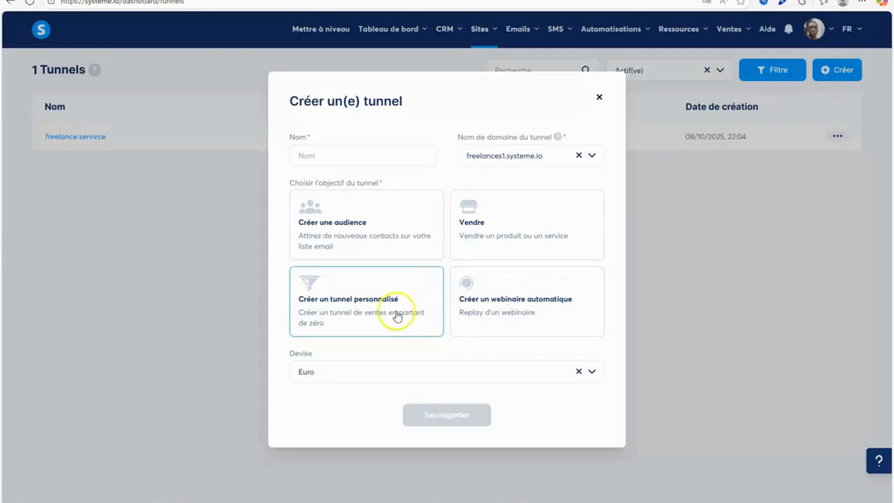
left_click(455, 373)
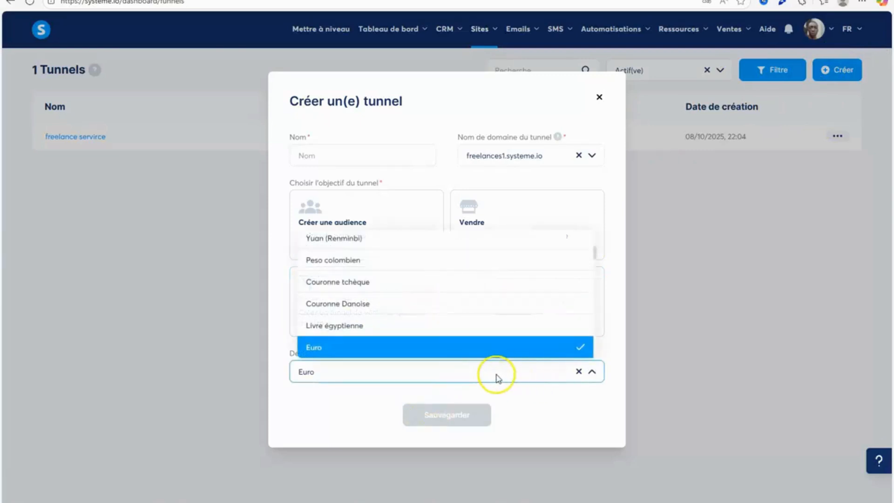
left_click(298, 396)
left_click(343, 314)
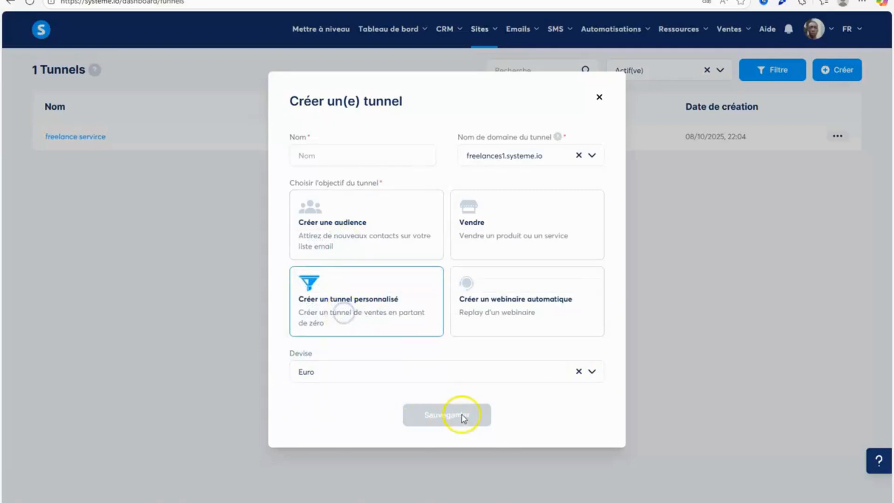
left_click(400, 222)
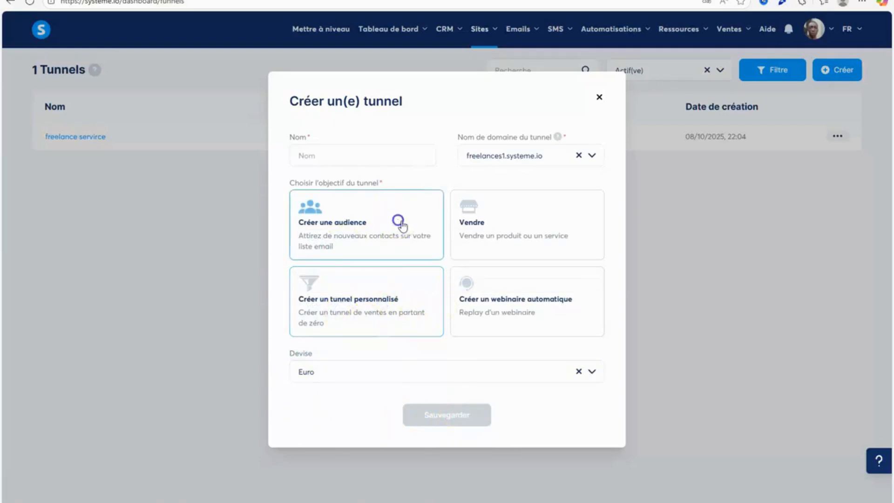
left_click(497, 231)
left_click(369, 319)
Name the new funnel "Test" and save it.
left_click(350, 156)
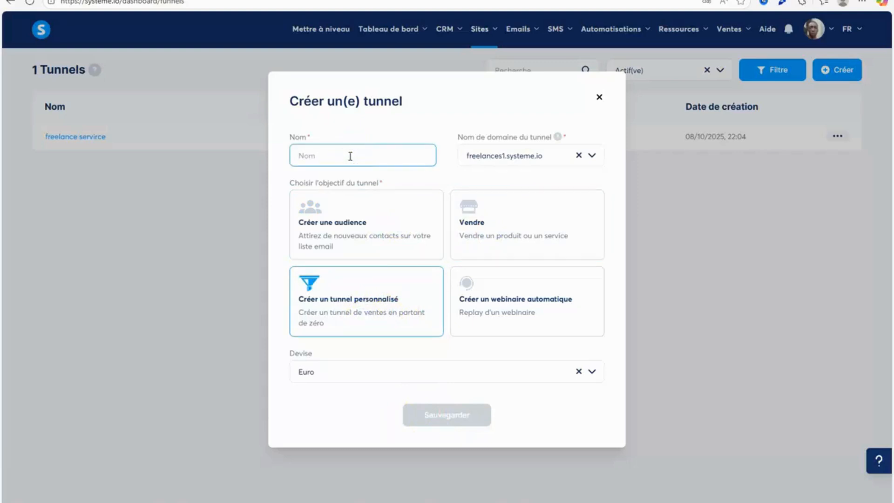
type("Test")
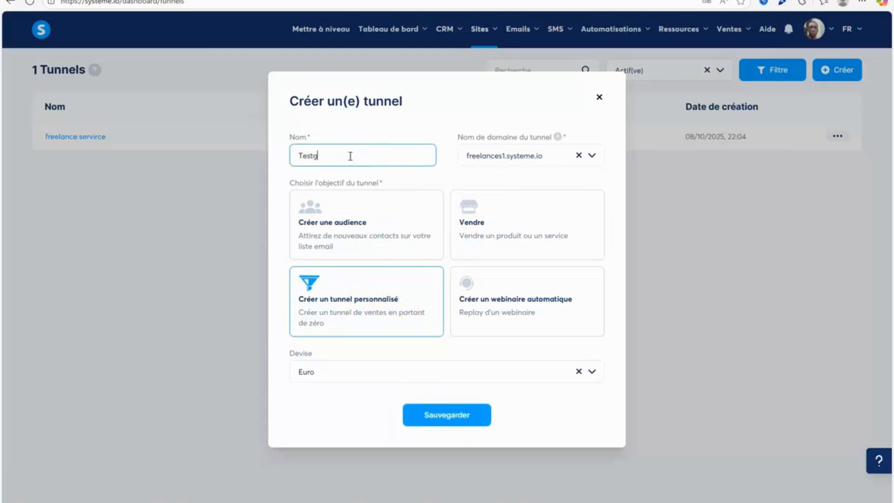
left_click(400, 416)
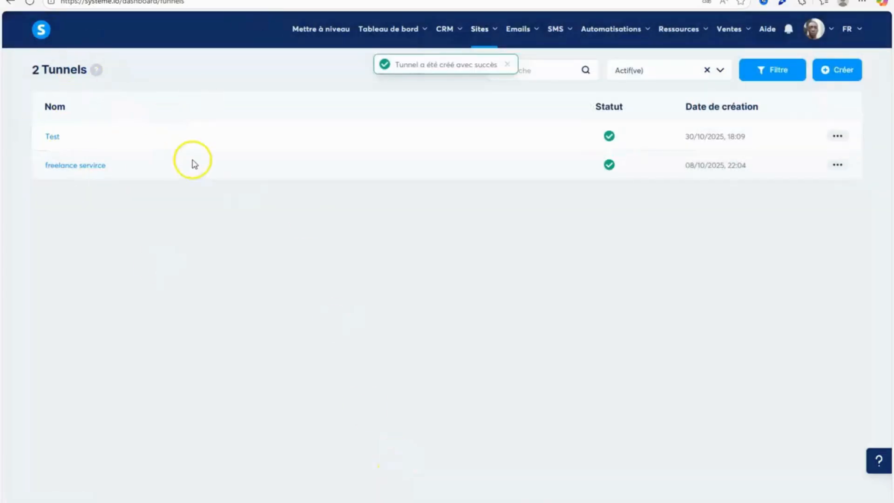
Add a template-based Page de capture step named "Page de capture test" to the Test funnel.
left_click(53, 136)
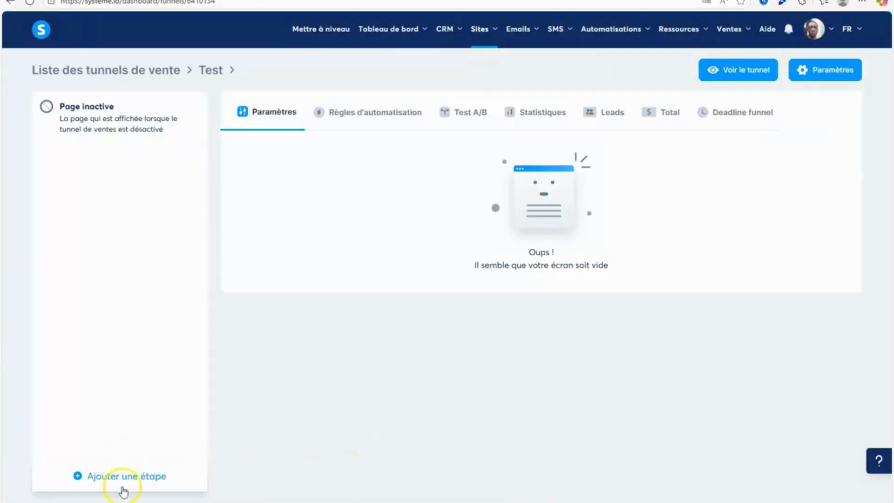
left_click(123, 487)
left_click(414, 285)
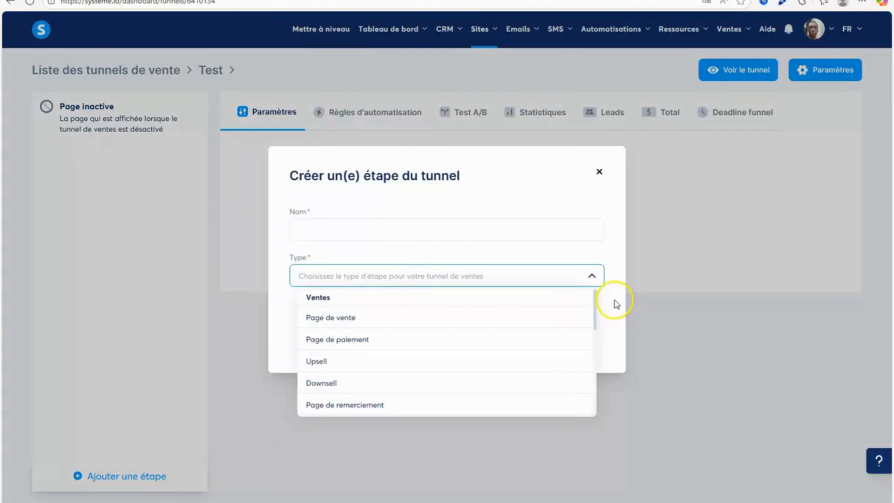
scroll(596, 307, "down", 3)
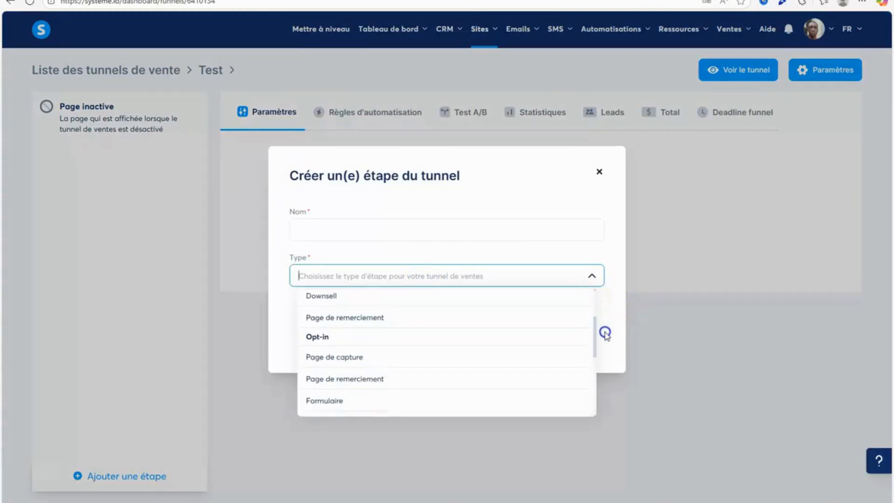
left_click(380, 339)
left_click(402, 232)
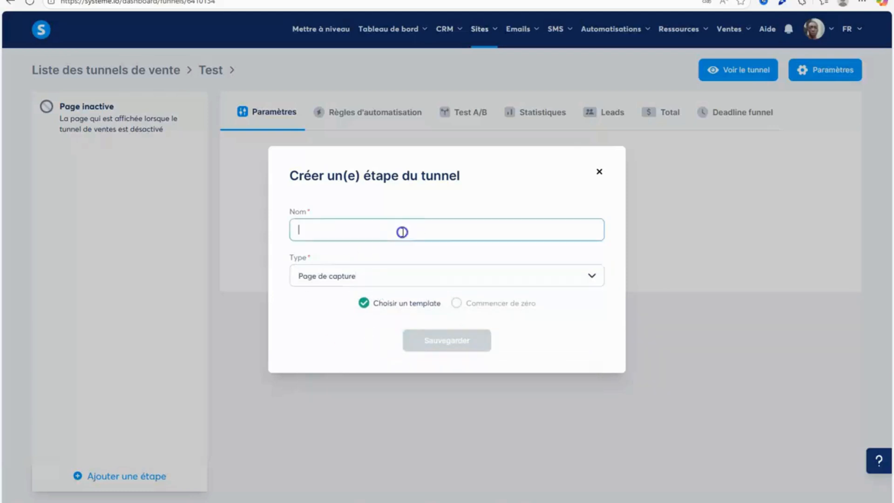
type("Pa")
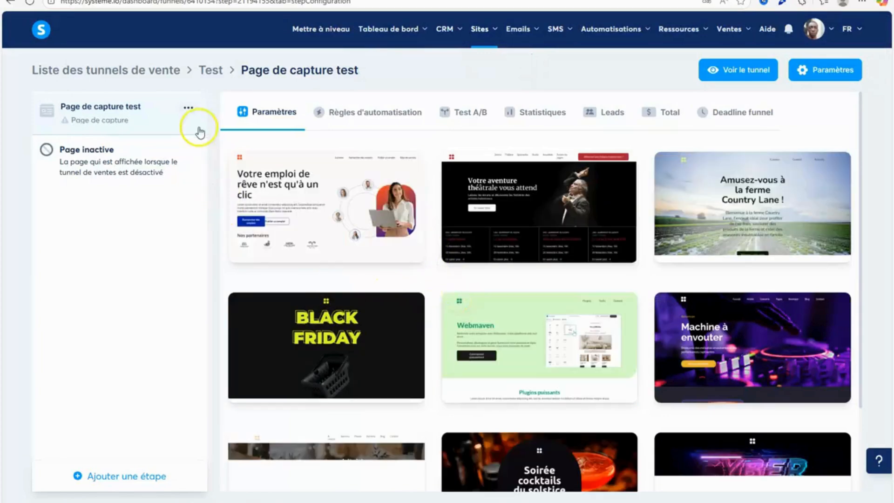
Apply the "Votre emploi de rêve n'est qu'à un clic" template to the capture page and open the page for editing.
mouse_move(312, 209)
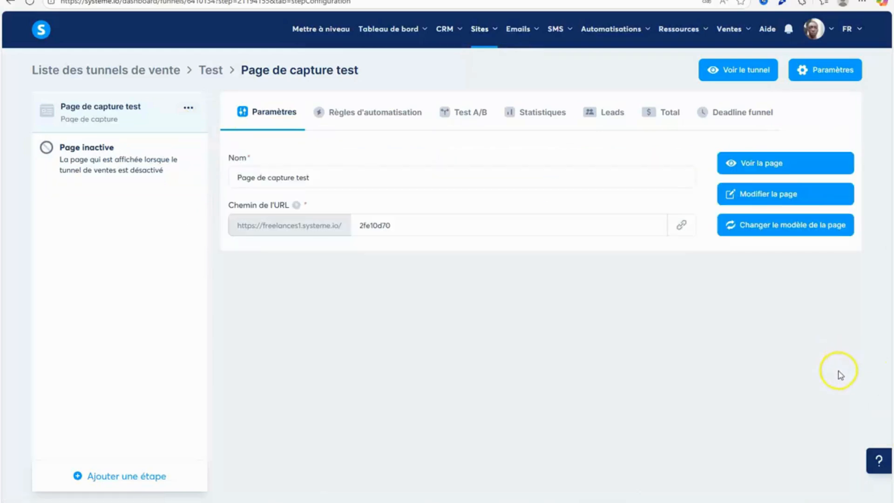
left_click(828, 195)
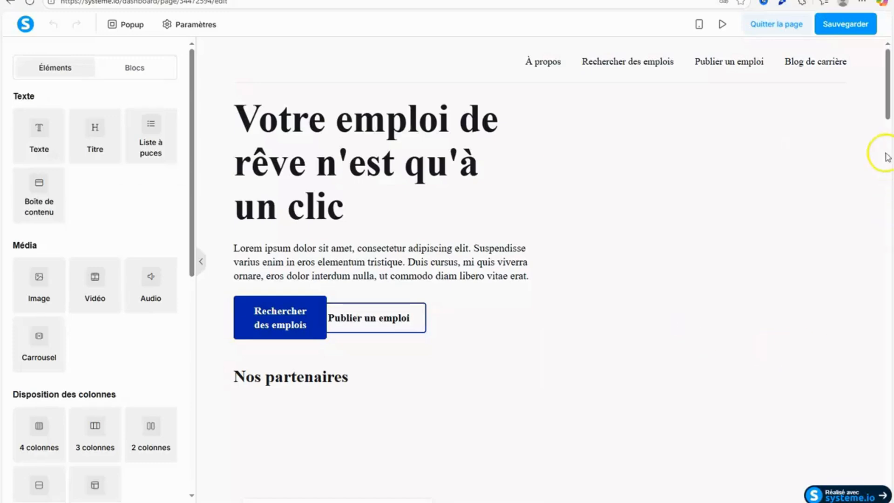
Delete every section of the job-site template, from the navigation header down to the newsletter footer, and save the emptied page.
scroll(887, 158, "down", 15)
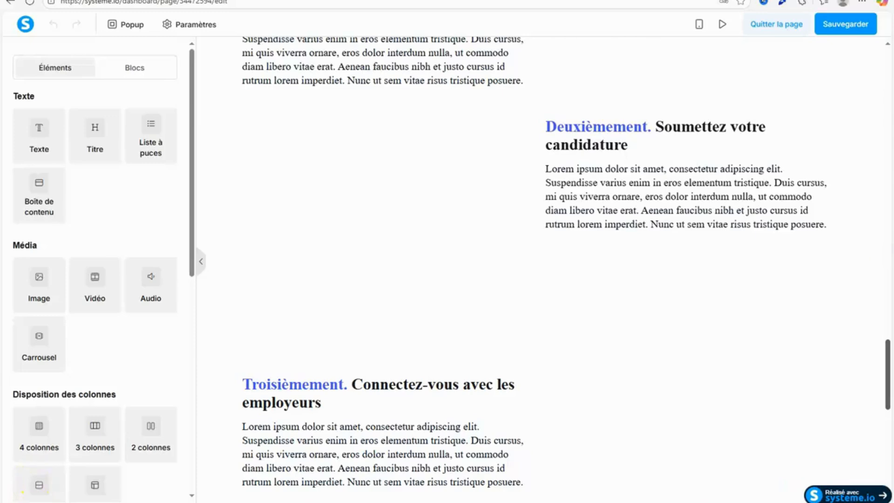
scroll(852, 315, "up", 8)
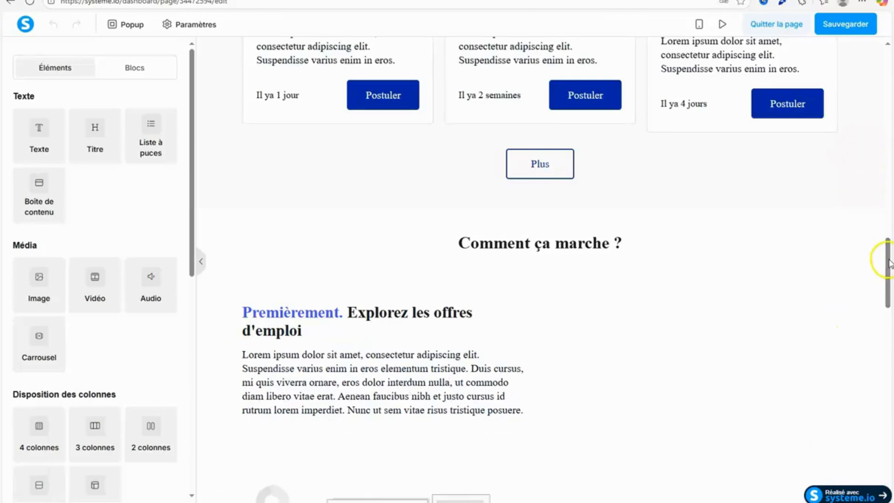
left_click_drag(889, 212, 889, 88)
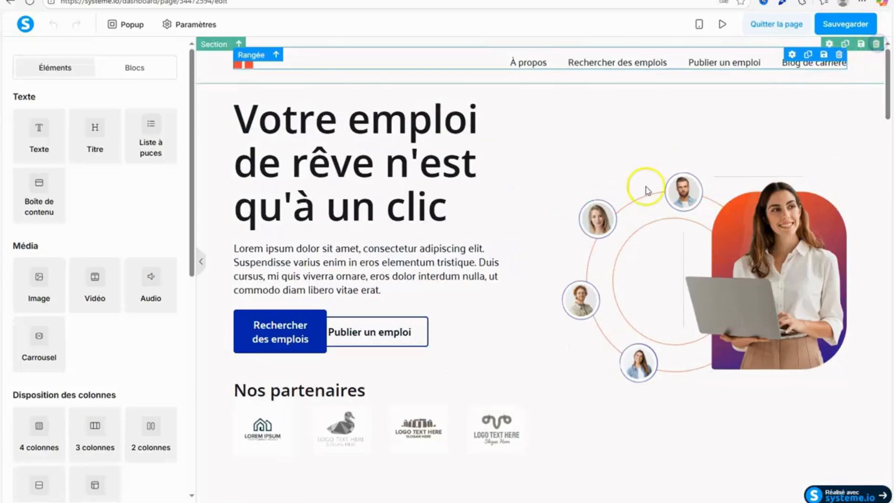
left_click(505, 61)
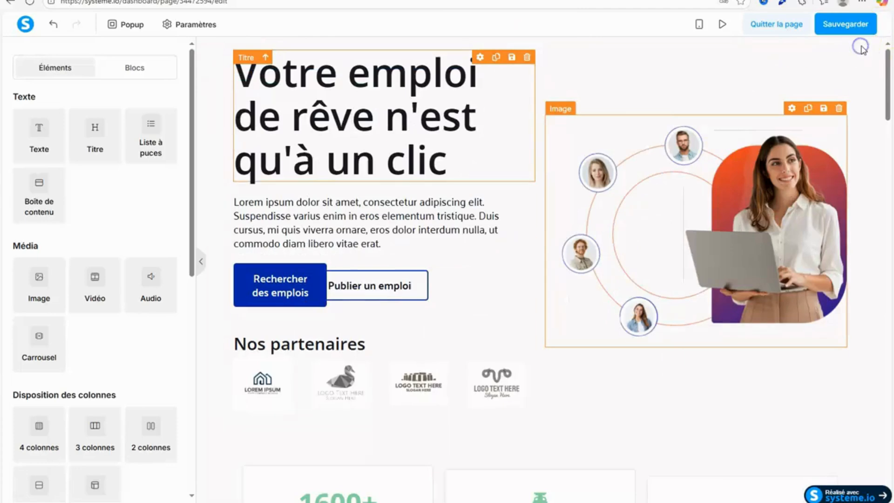
left_click(876, 44)
left_click(506, 57)
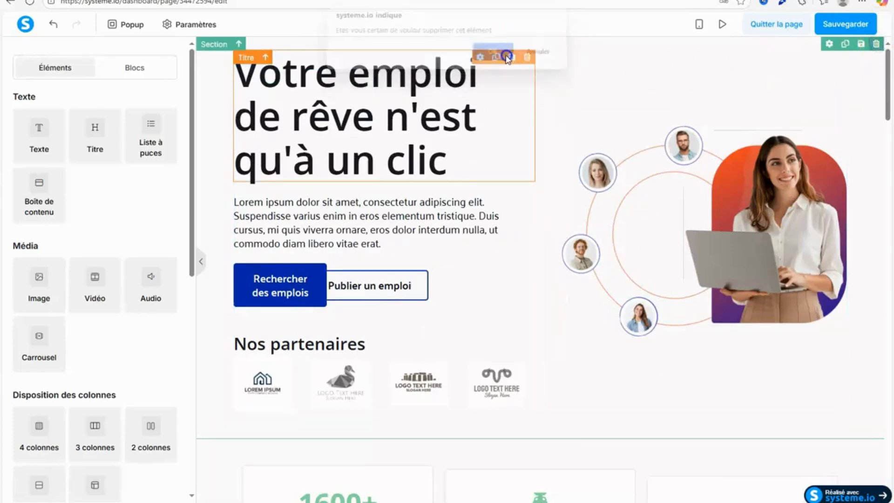
left_click(876, 44)
left_click(500, 59)
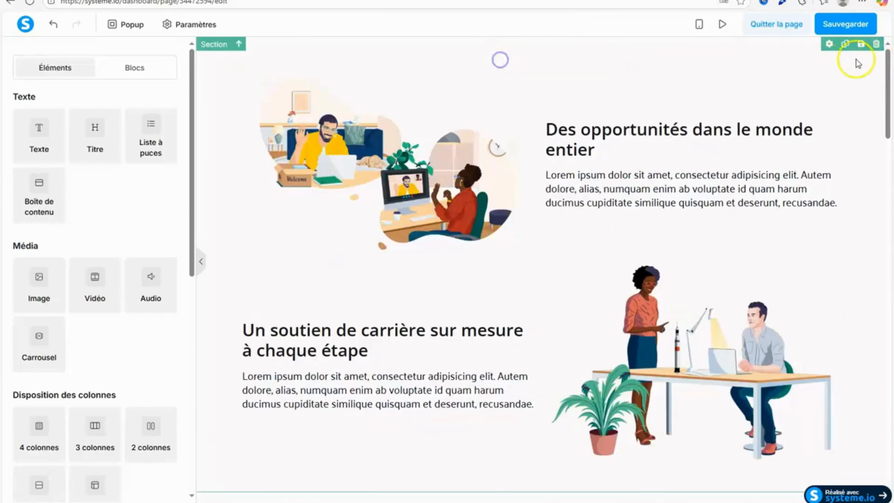
left_click(876, 43)
left_click(489, 58)
left_click(876, 44)
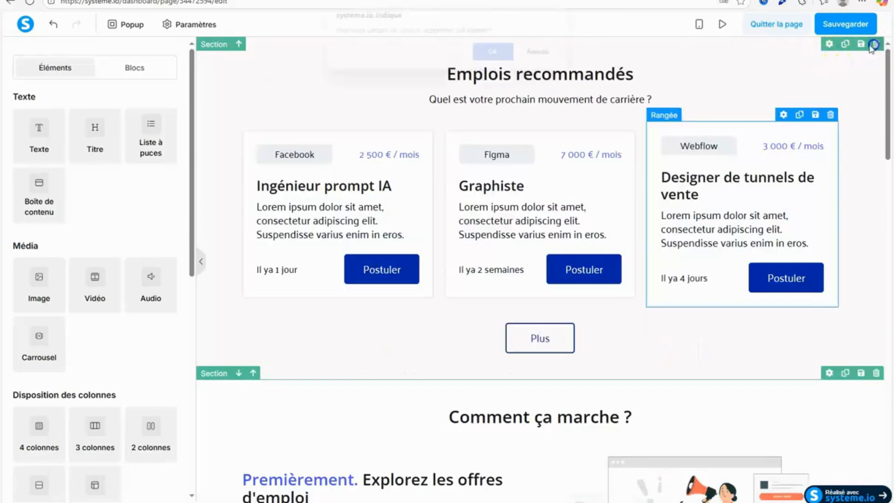
left_click(489, 59)
left_click(875, 45)
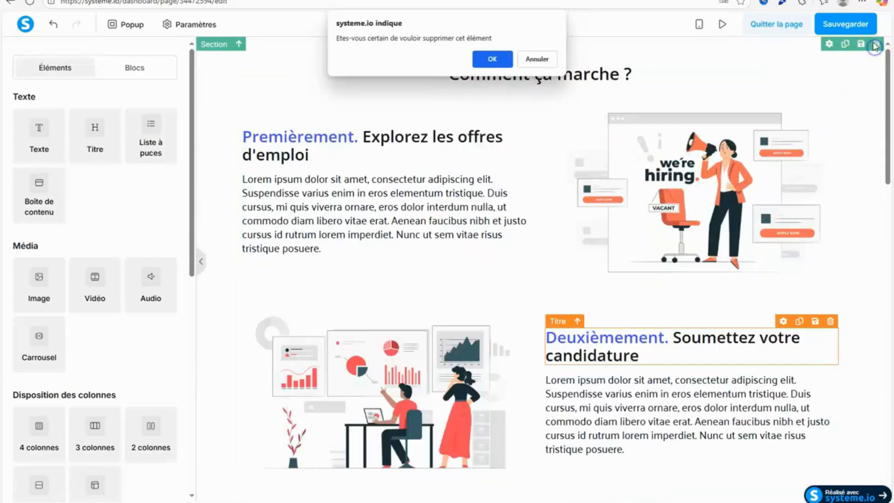
left_click(489, 59)
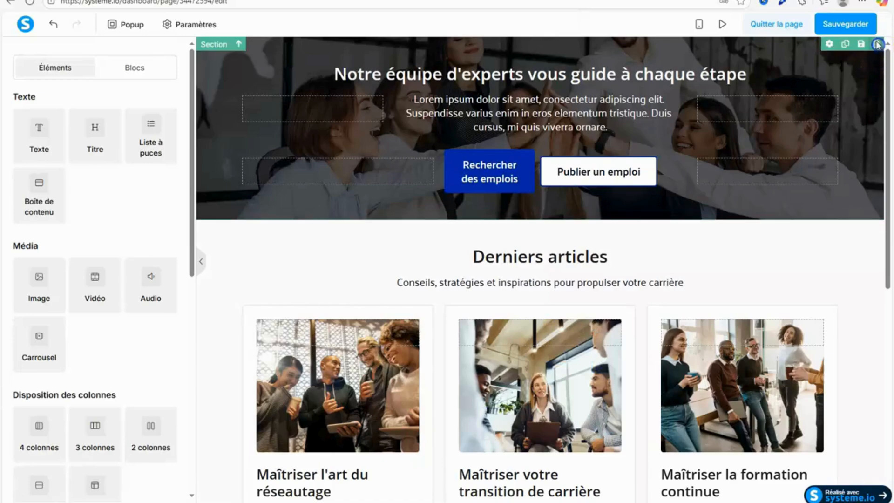
left_click(876, 43)
left_click(489, 59)
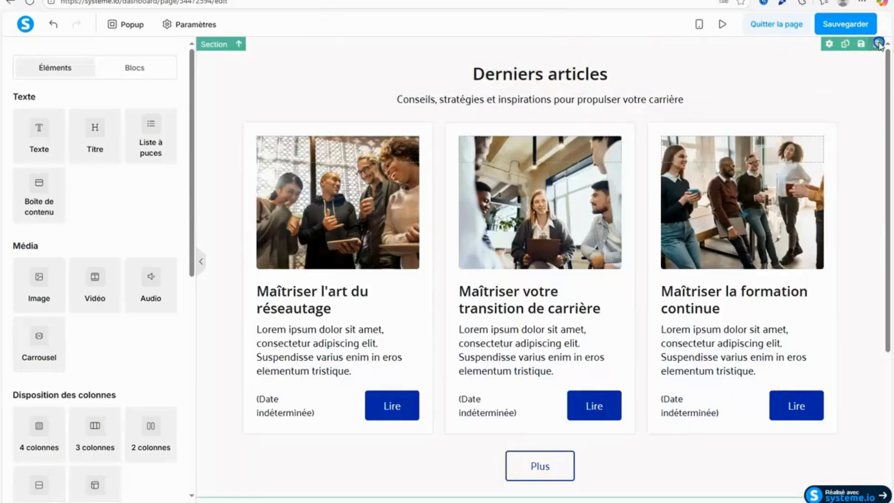
left_click(883, 43)
left_click(489, 59)
left_click(875, 45)
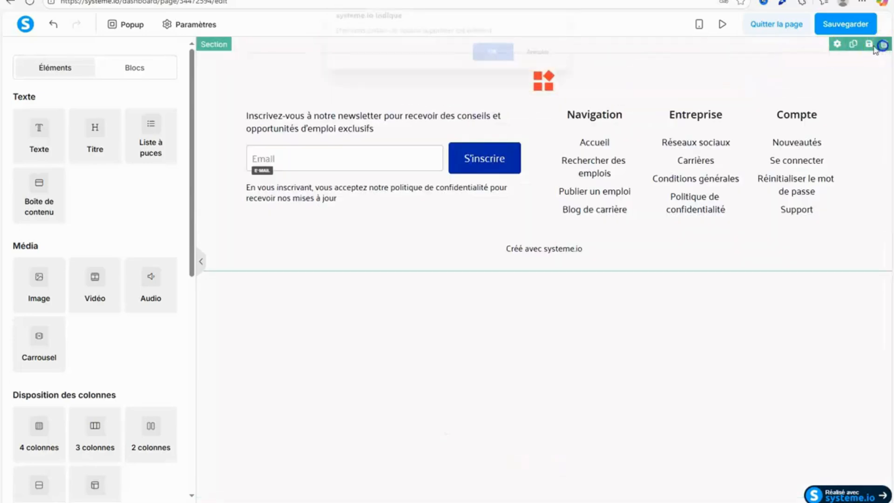
left_click(496, 57)
left_click(853, 24)
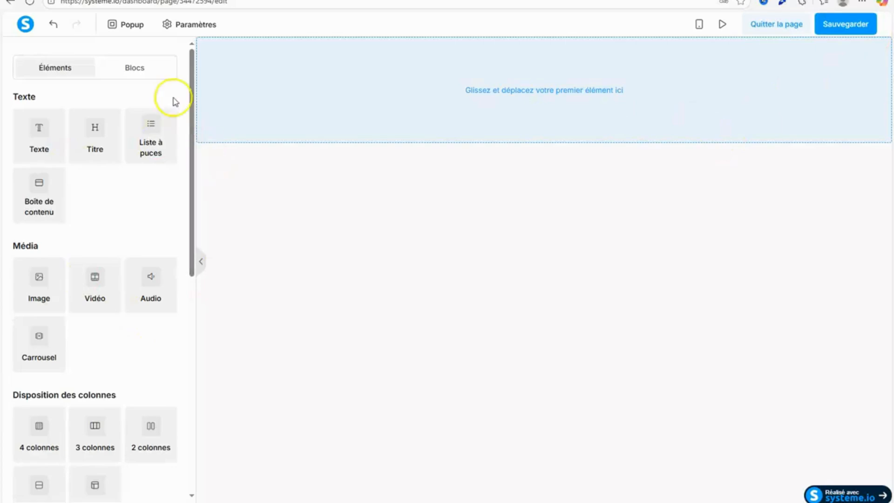
Set the page's default text font to the Google font Montserrat, keeping the Regular style.
scroll(192, 227, "down", 4)
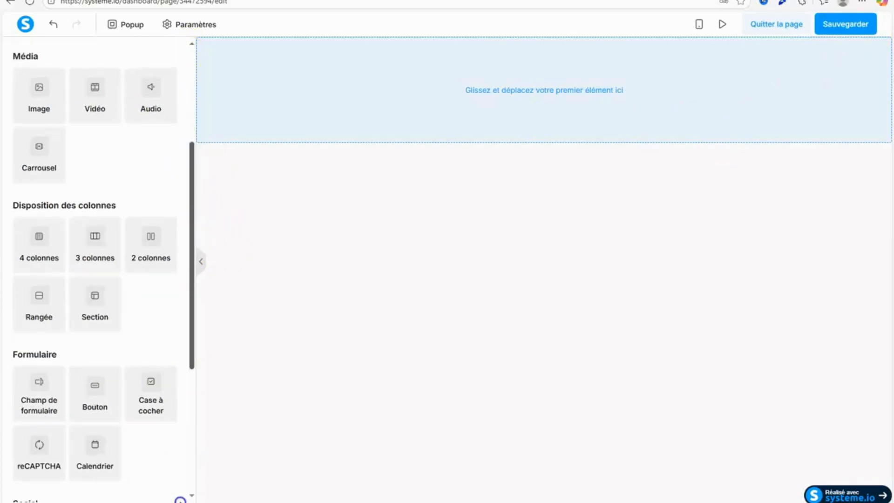
left_click_drag(199, 296, 191, 54)
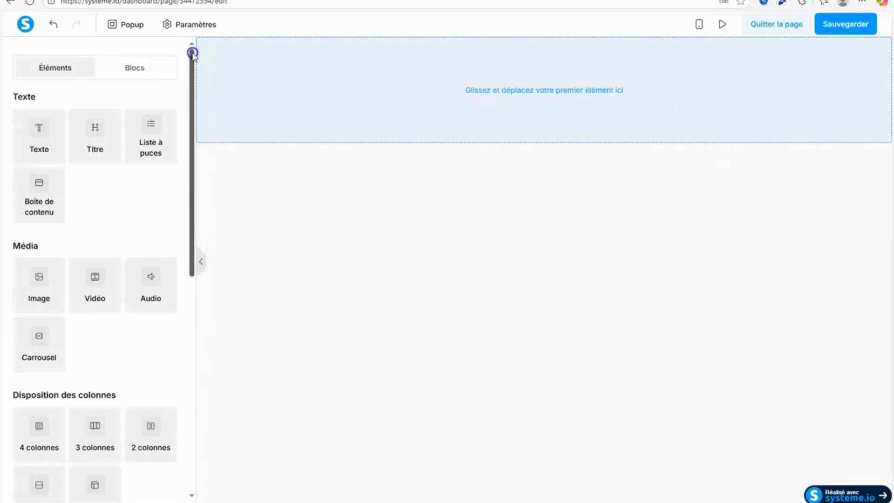
left_click(191, 24)
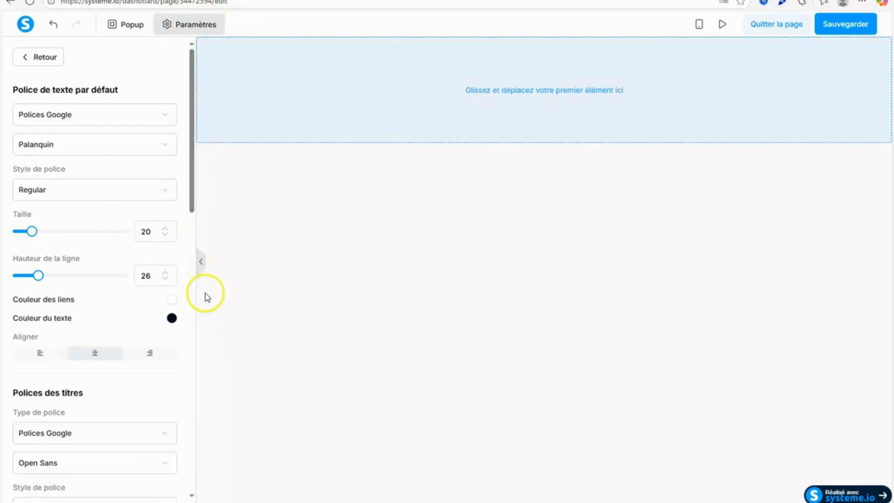
left_click(108, 142)
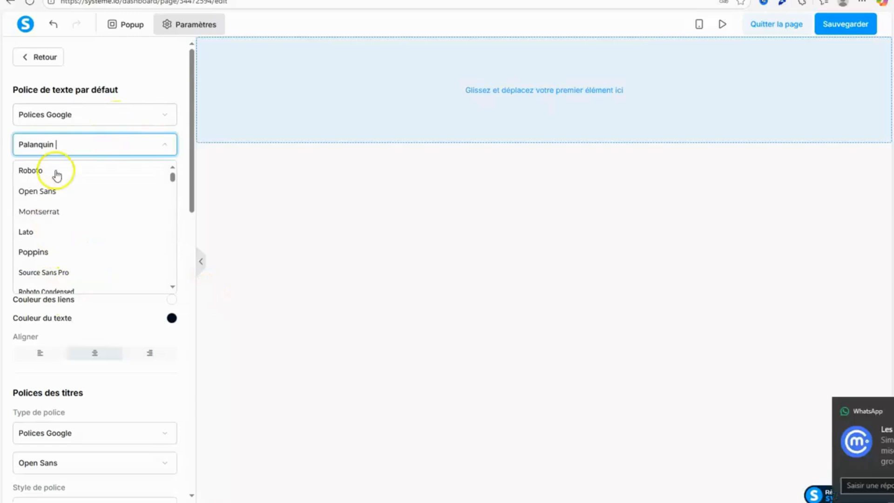
left_click(89, 213)
left_click(104, 189)
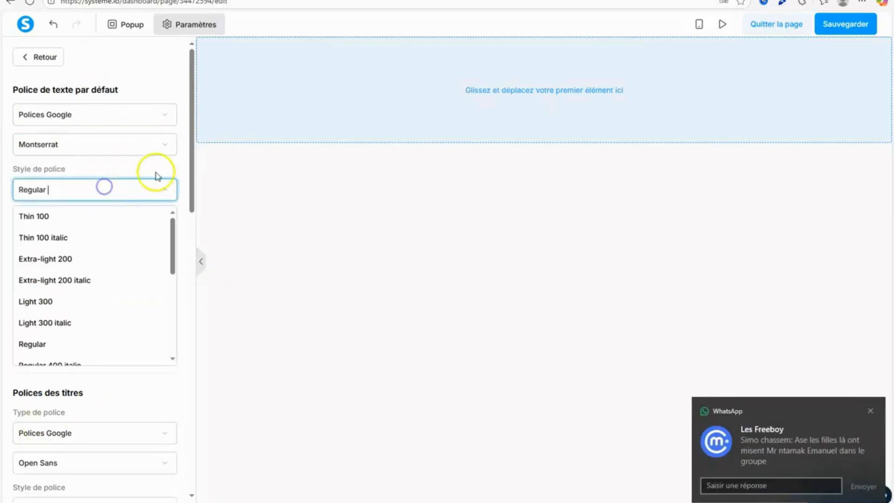
left_click(165, 167)
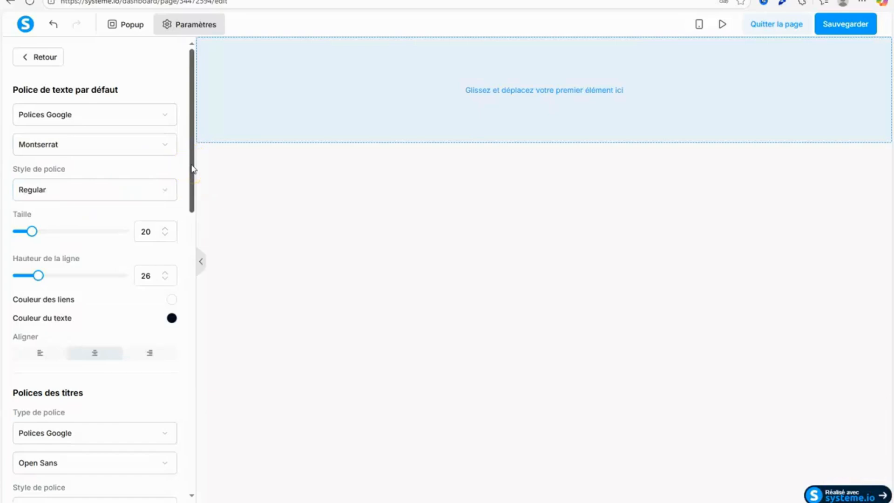
Set the default text colour of the page to #ffffff.
left_click_drag(191, 165, 191, 185)
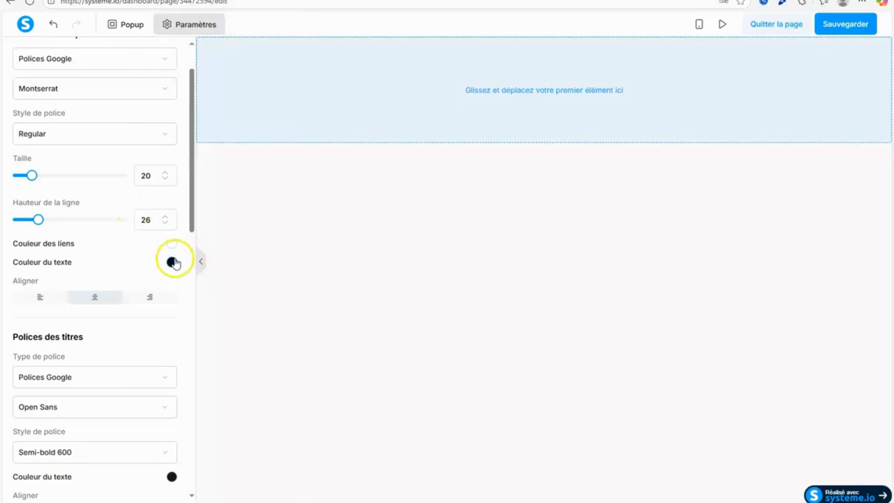
left_click(172, 262)
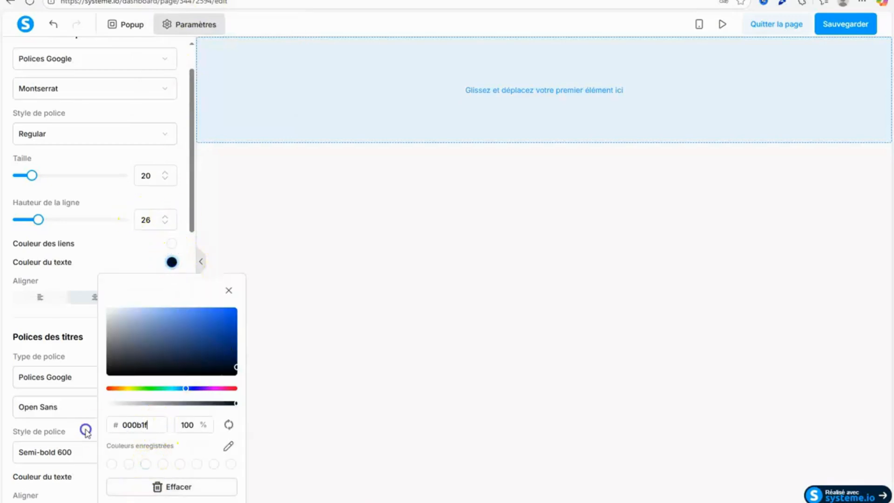
left_click_drag(147, 425, 112, 429)
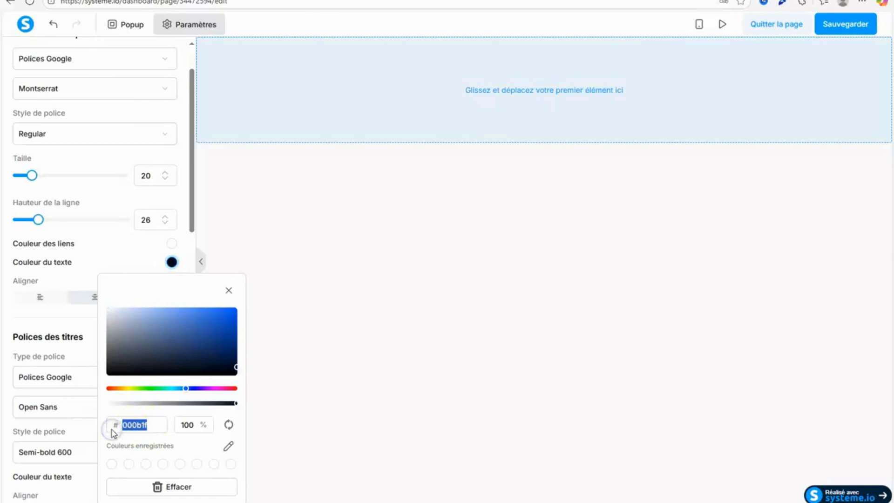
type("ffffff")
left_click(298, 396)
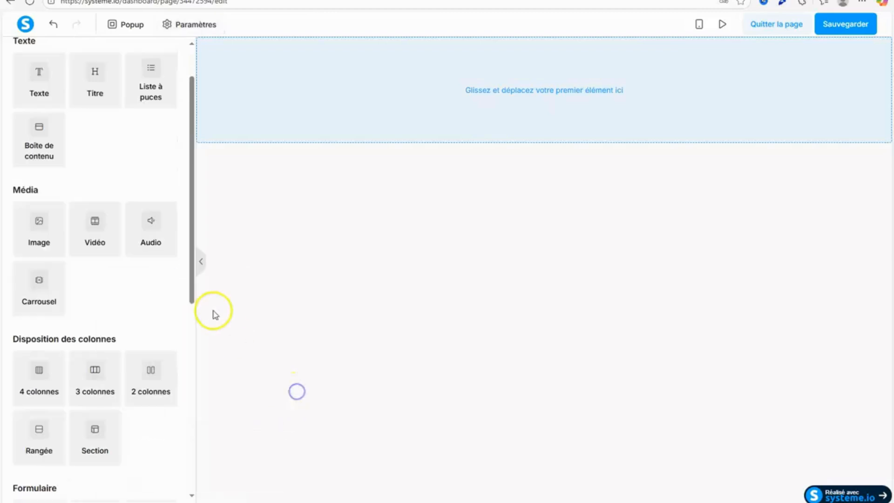
Set the page's heading font to Poppins in the Semi-bold 600 style.
left_click(191, 26)
left_click_drag(192, 188, 204, 240)
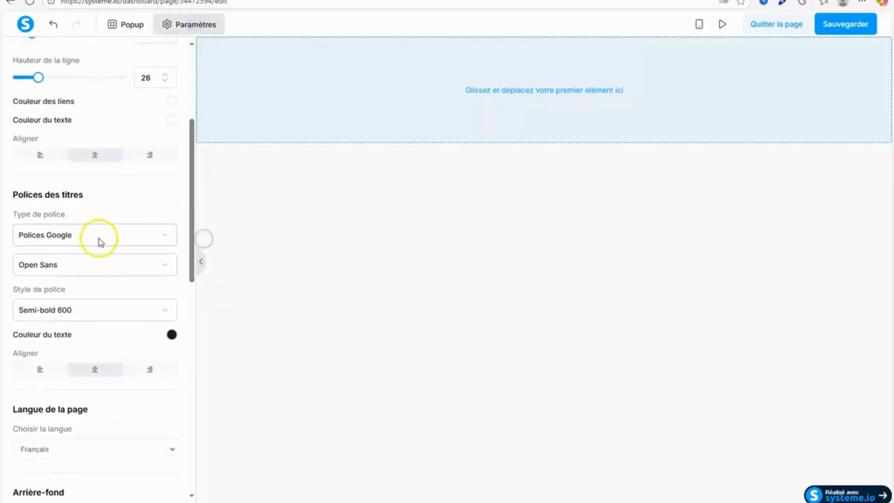
left_click(88, 267)
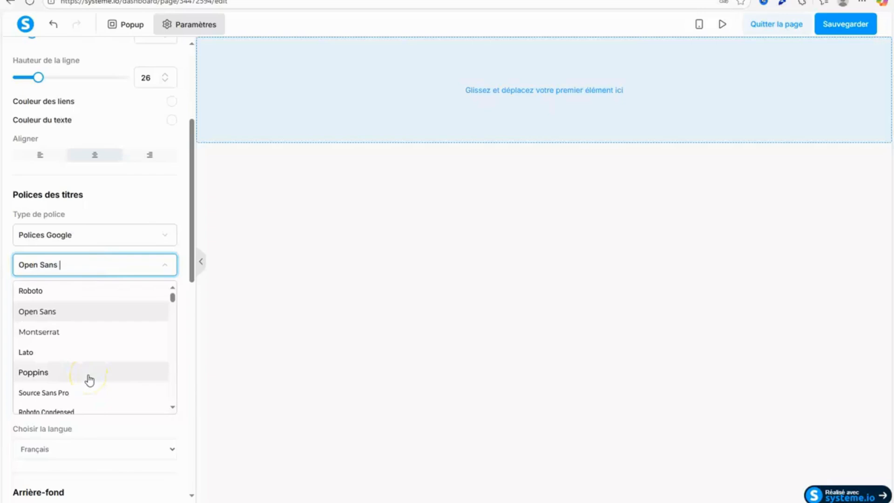
left_click(90, 378)
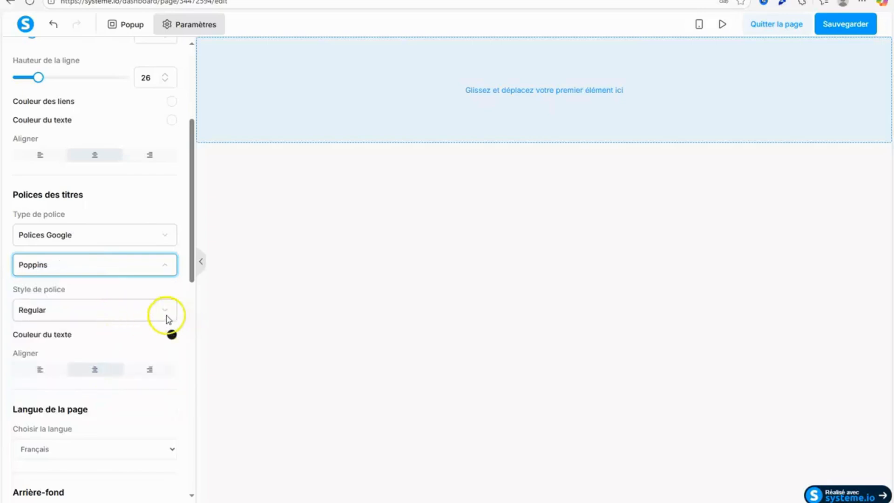
left_click(161, 320)
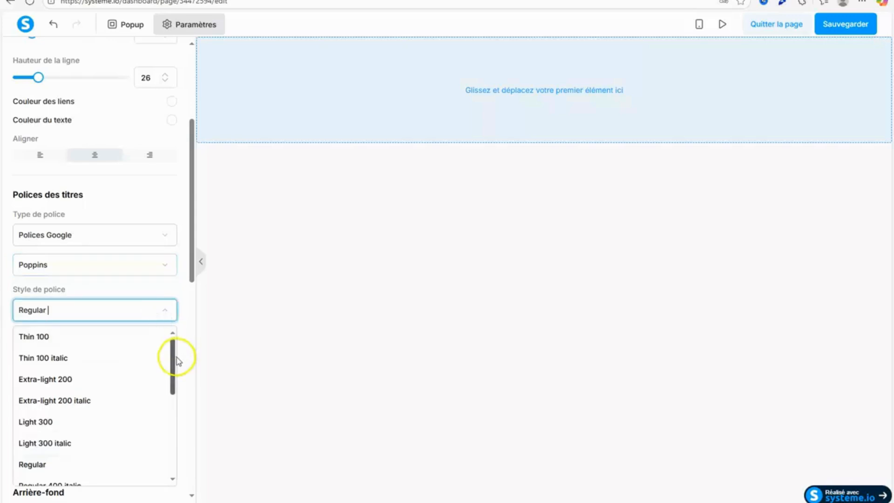
left_click_drag(175, 353, 166, 418)
left_click(104, 383)
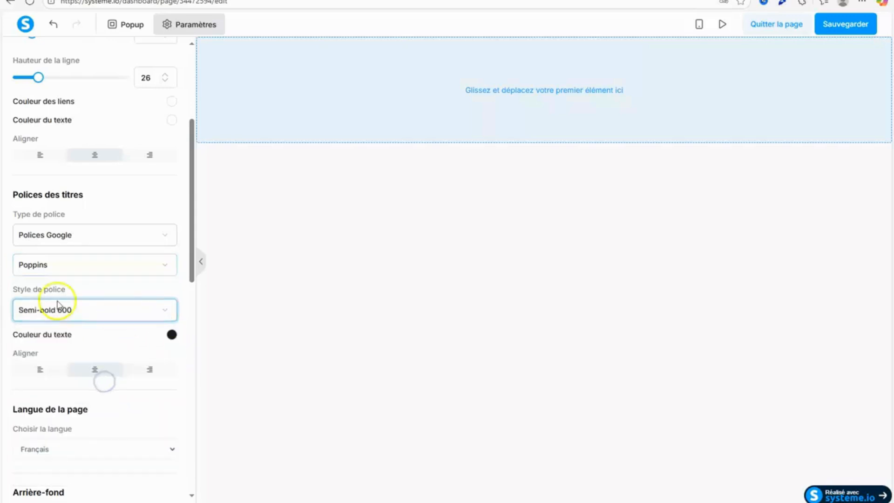
Set the heading text colour to #ffffff and save the page.
left_click(172, 336)
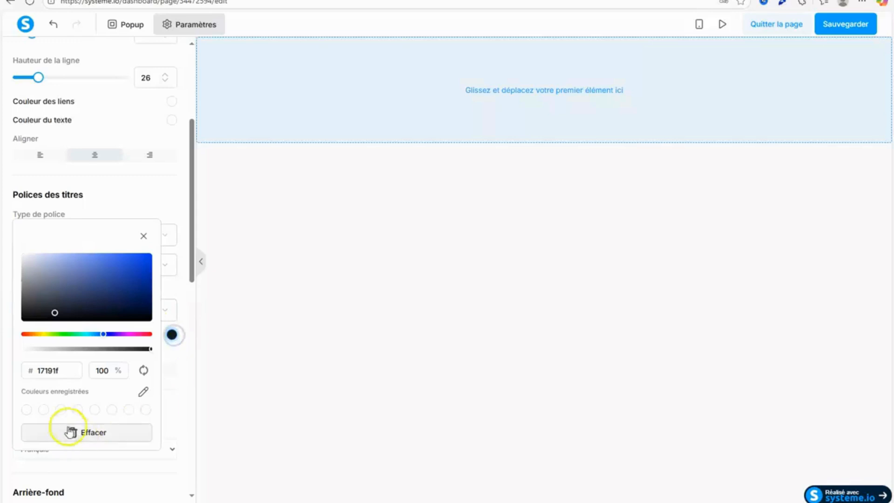
type("ffffff")
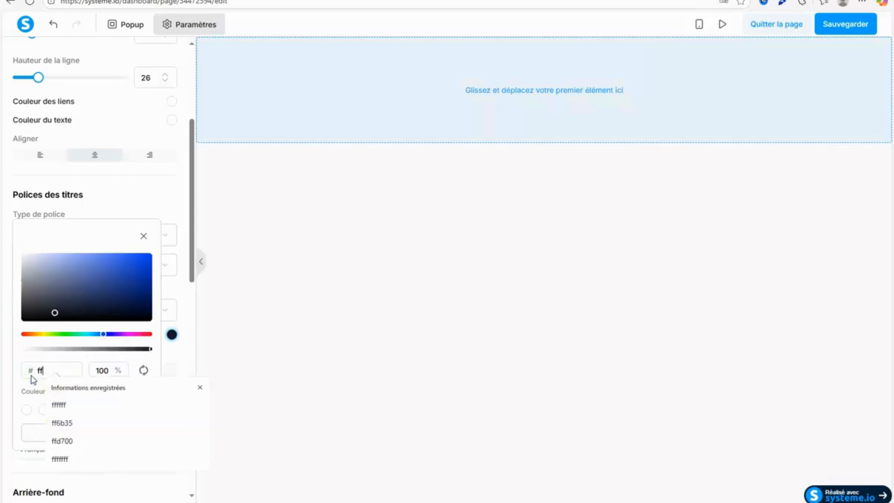
left_click(174, 378)
left_click(250, 363)
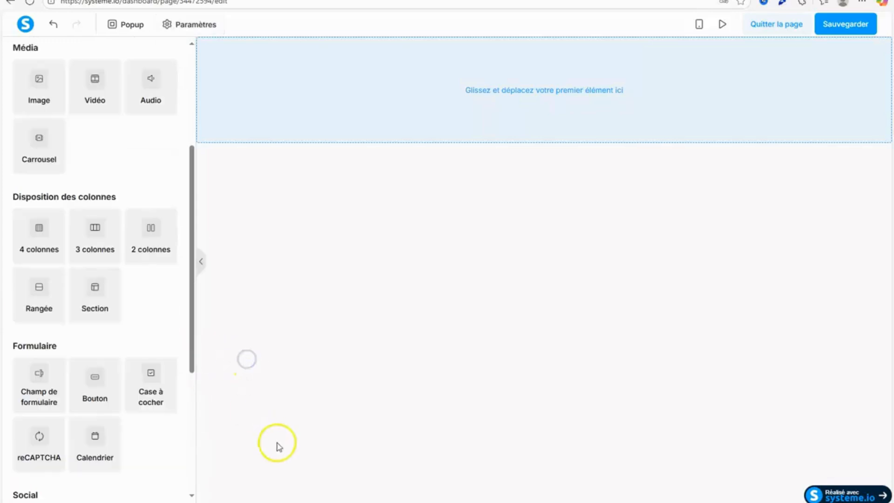
left_click(846, 24)
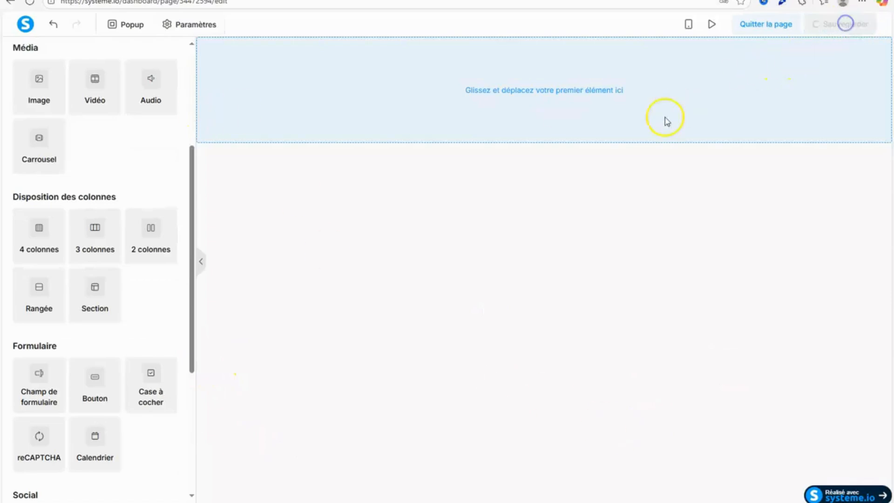
Add a section to the empty page and set its content width to "Large".
left_click_drag(98, 299, 519, 94)
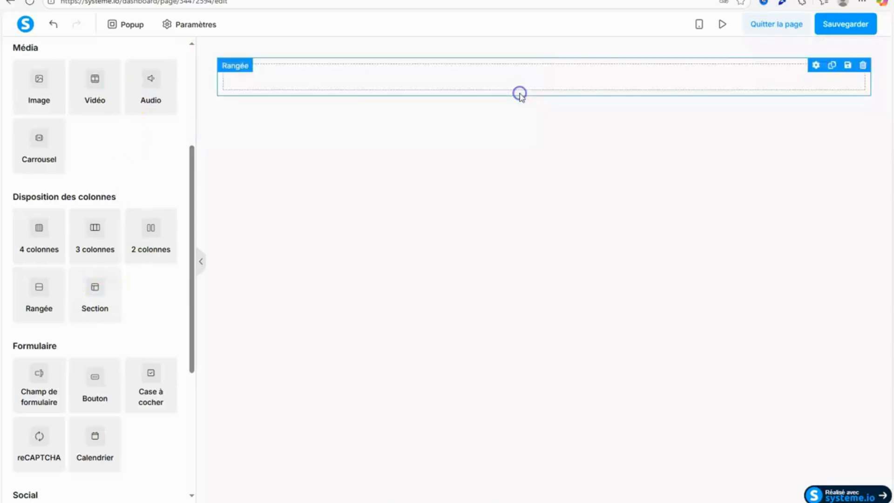
left_click(216, 92)
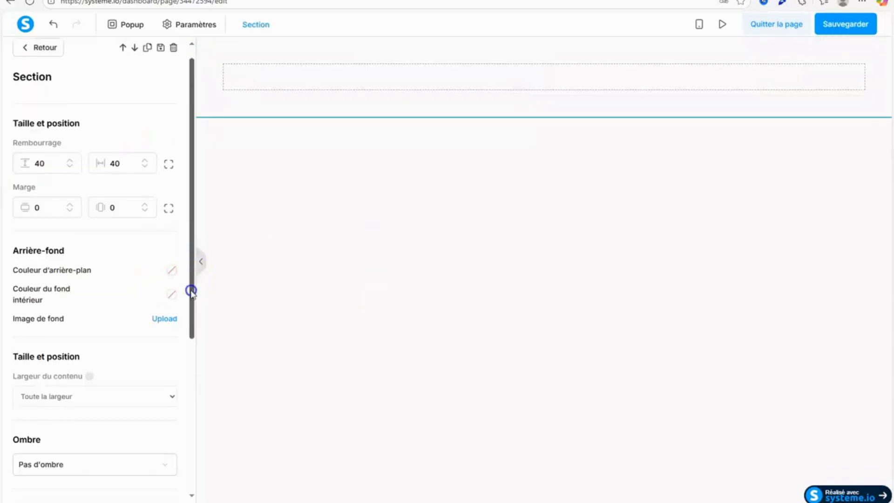
left_click_drag(192, 290, 254, 218)
left_click(140, 302)
left_click(88, 339)
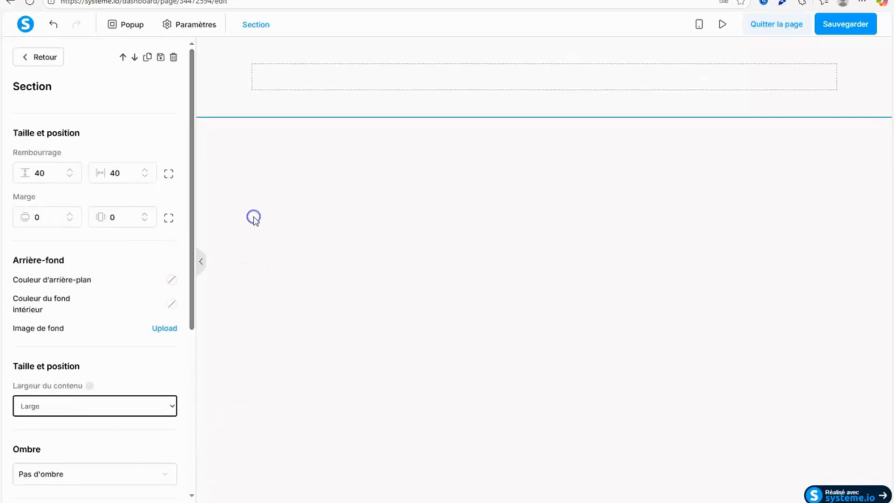
left_click(237, 152)
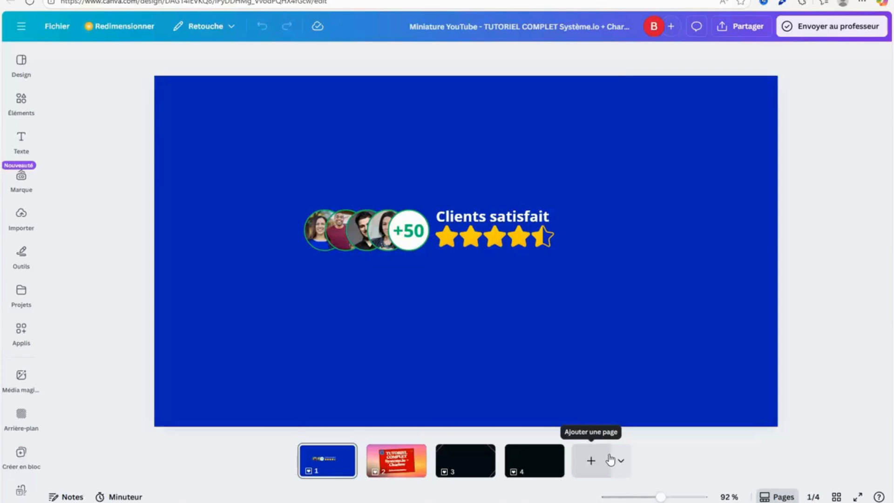
In the Canva design, open the fourth page and bring up its background colour options.
left_click(525, 459)
left_click(459, 146)
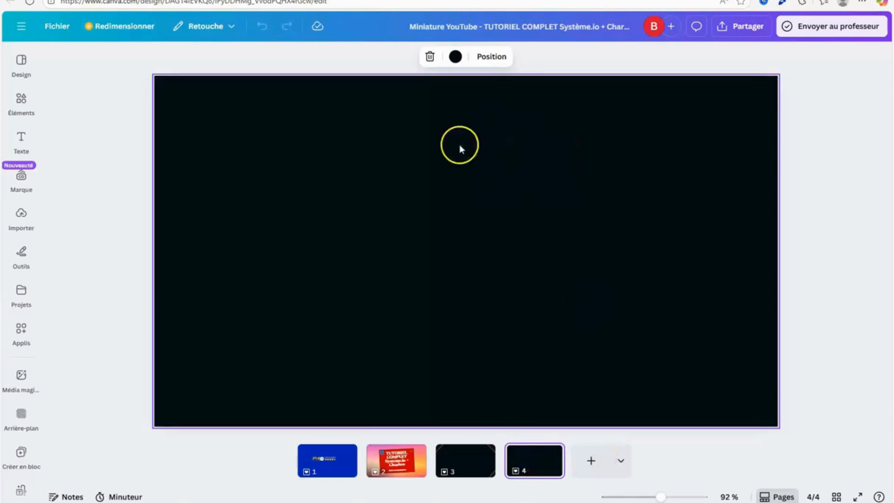
left_click(459, 58)
left_click(395, 220)
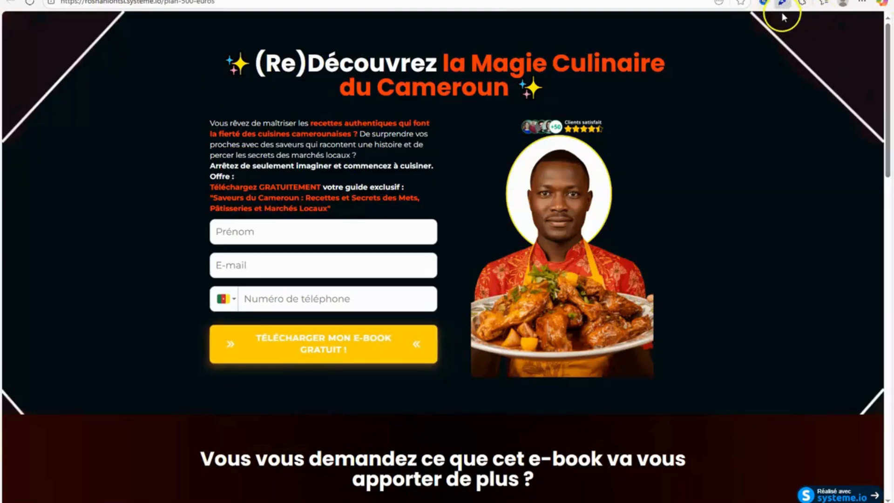
Sample the dark background colour of the reference capture page with the Eyedropper Color Picker extension.
left_click(802, 4)
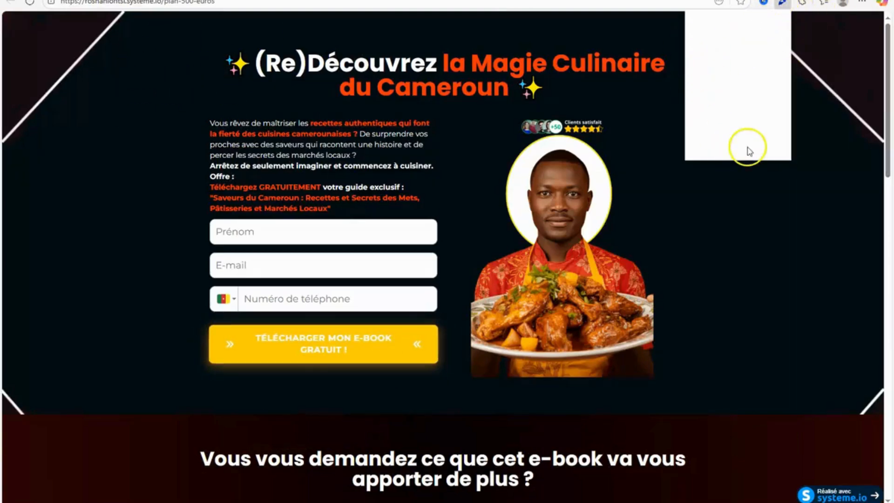
left_click(802, 3)
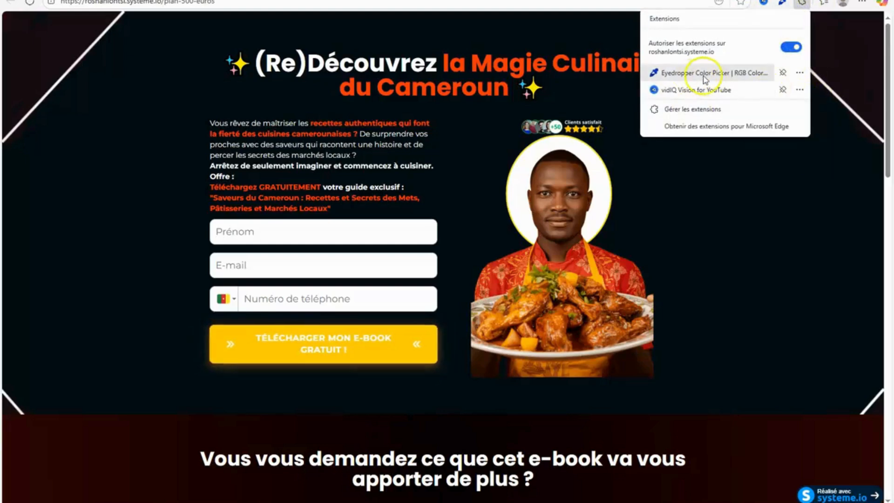
left_click(781, 4)
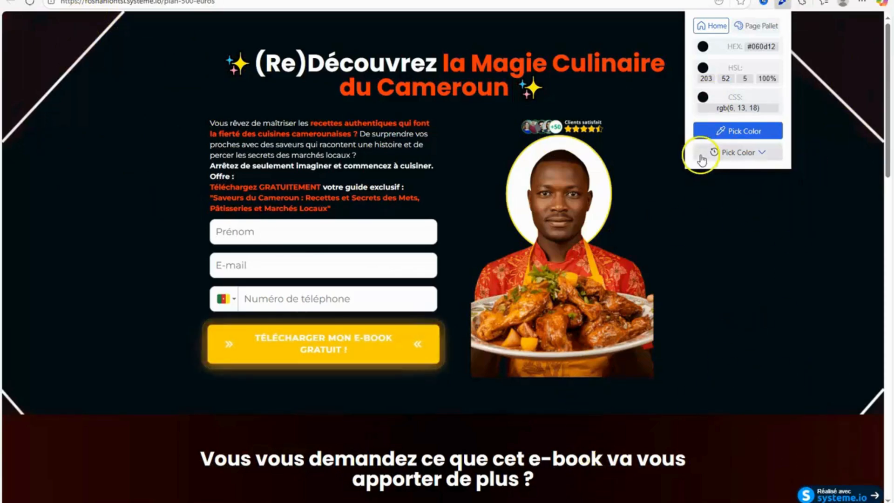
left_click(717, 129)
left_click(733, 267)
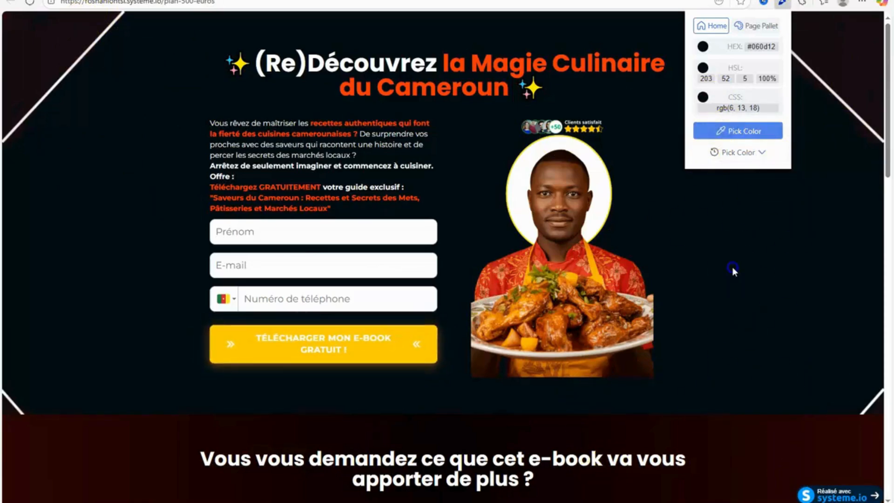
left_click(823, 52)
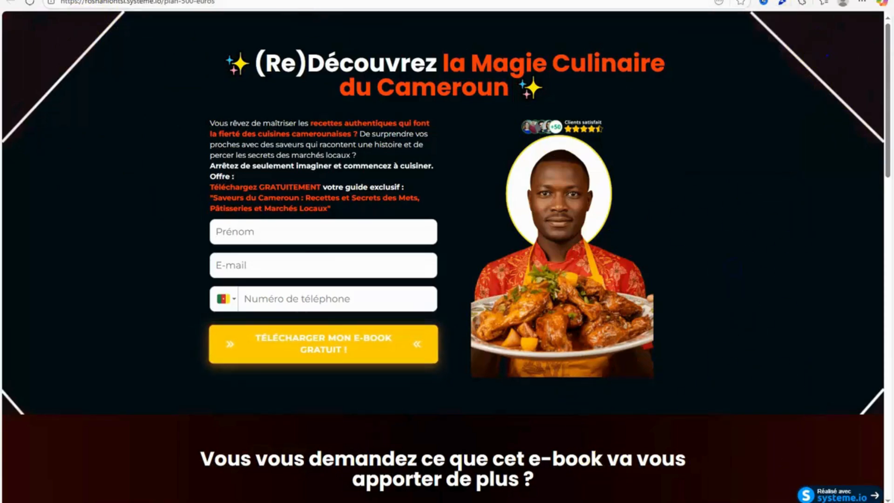
Return to the Canva design and compare its fourth page with the reference page's corner decoration.
left_click(471, 1)
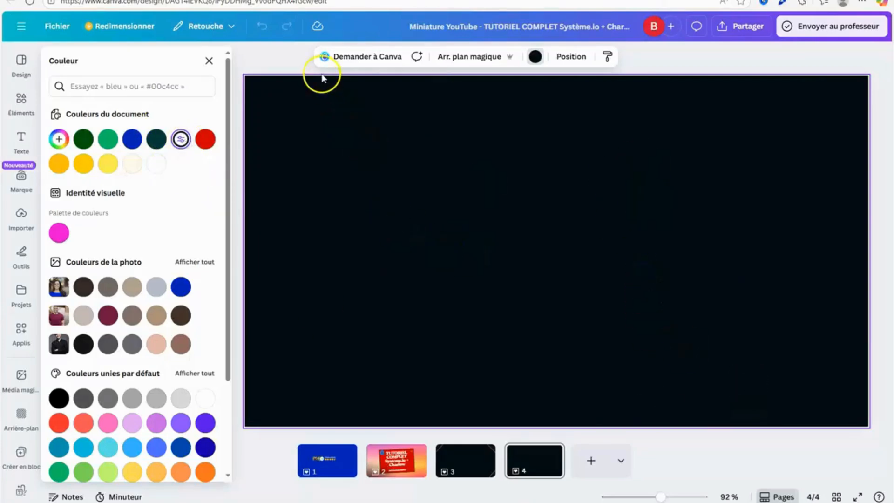
left_click(282, 62)
left_click(21, 214)
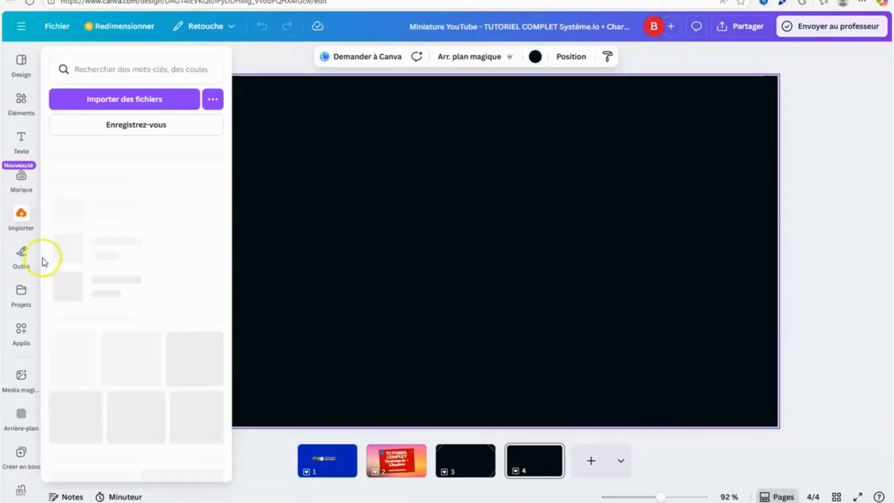
left_click(296, 0)
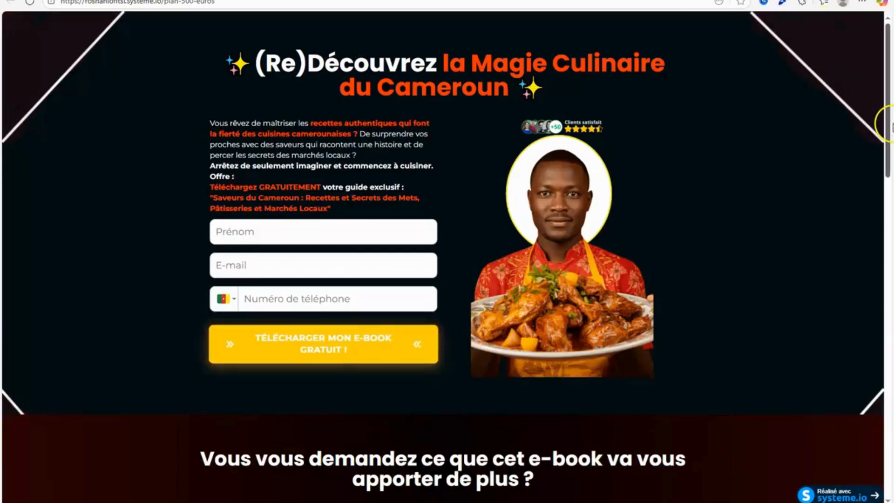
left_click(675, 0)
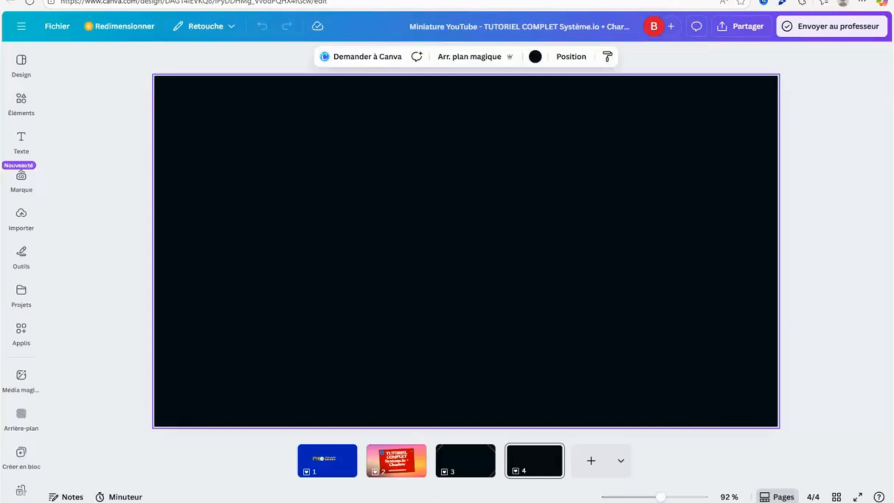
Draw a straight white line diagonally across the top-left corner of the fourth page, ending on both page edges.
left_click(20, 271)
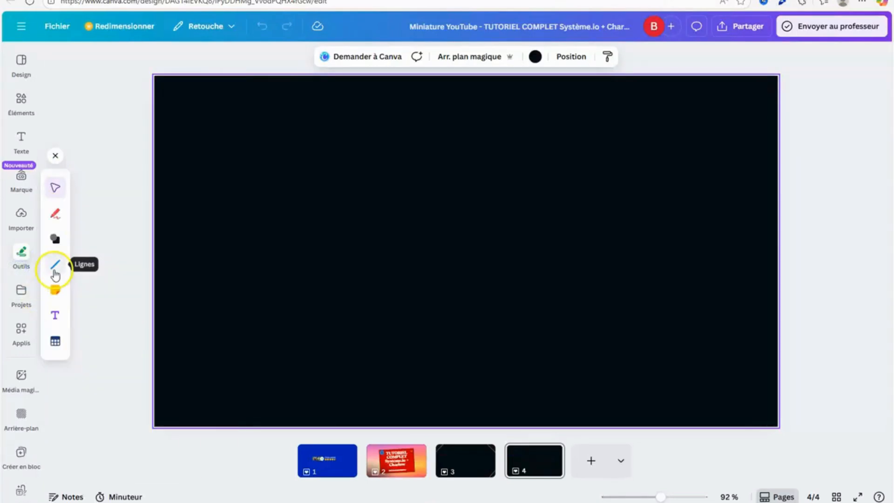
left_click(55, 271)
left_click(88, 245)
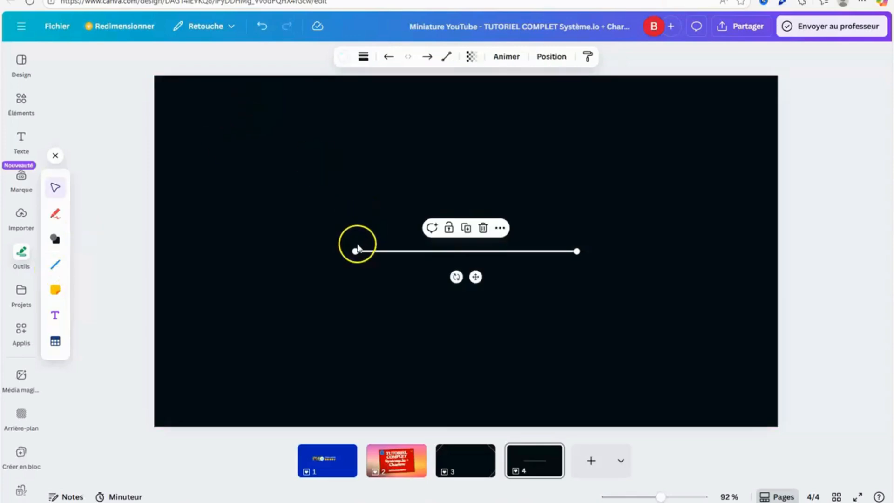
left_click_drag(339, 249, 154, 172)
left_click_drag(576, 251, 237, 76)
left_click(219, 64)
Add a second straight line running diagonally across the page's top-right corner.
left_click(55, 264)
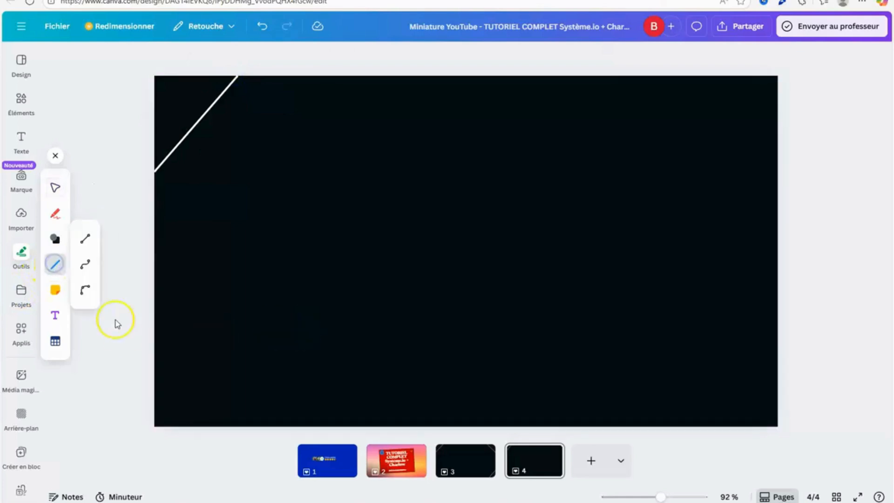
left_click(84, 243)
left_click_drag(356, 250, 685, 77)
left_click_drag(577, 252, 776, 153)
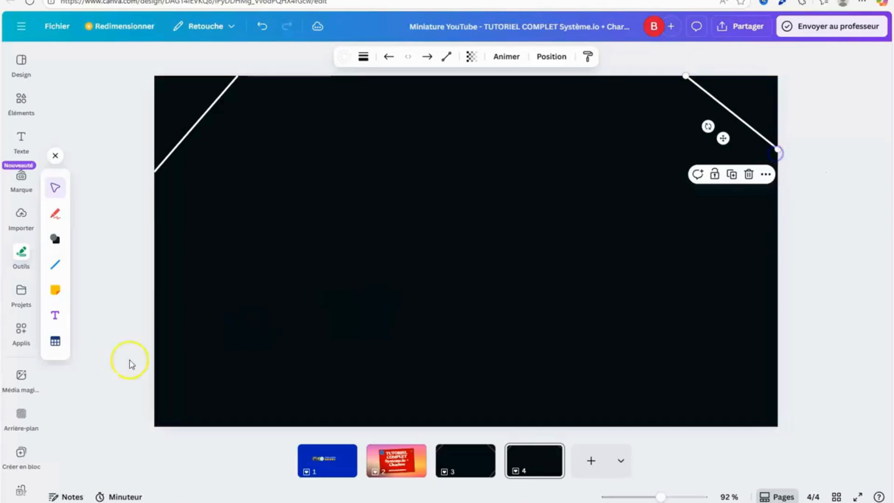
Add a straight line running diagonally across the page's bottom-left corner.
left_click(55, 264)
left_click(83, 235)
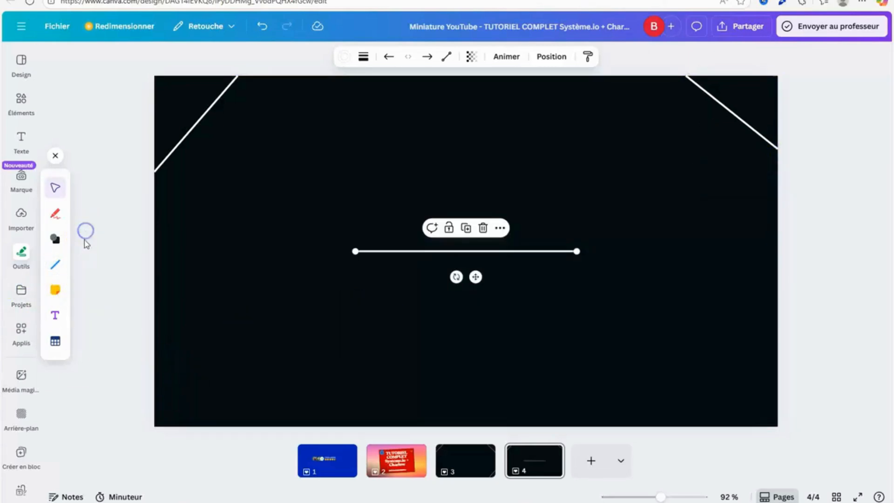
left_click_drag(355, 251, 154, 343)
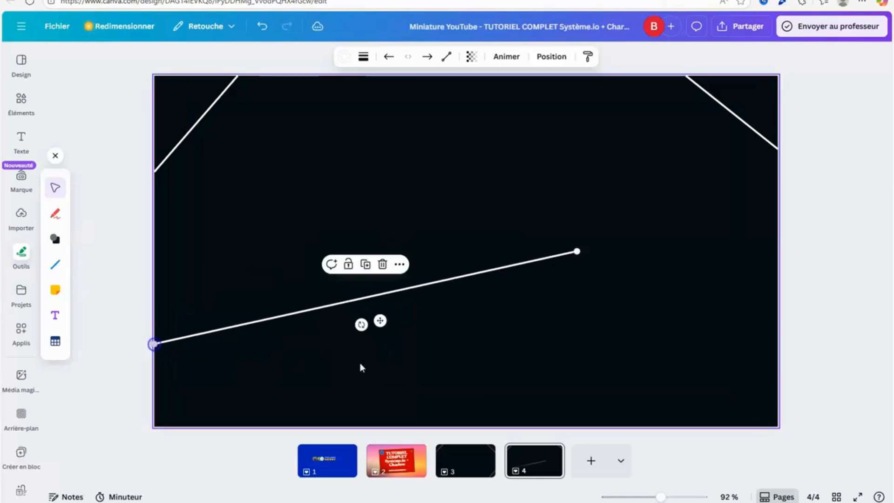
left_click_drag(577, 254, 218, 427)
Add a straight line running diagonally across the page's bottom-right corner.
left_click(64, 271)
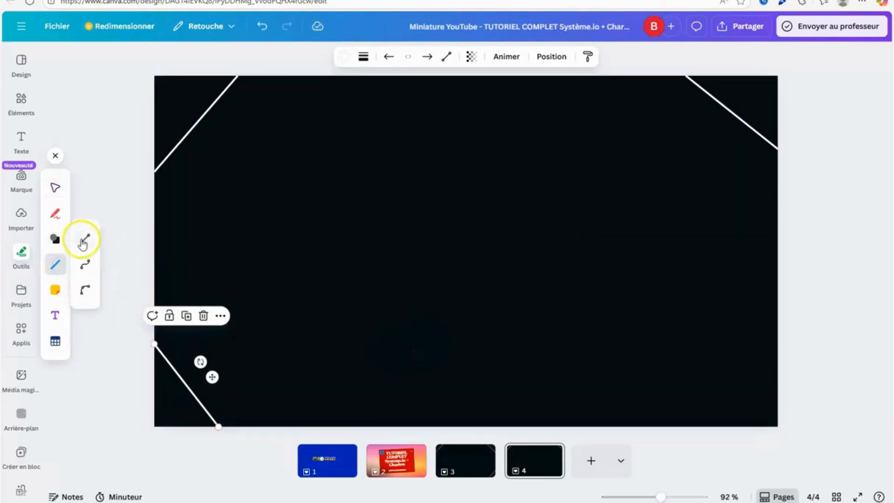
left_click(85, 239)
left_click_drag(578, 251, 686, 427)
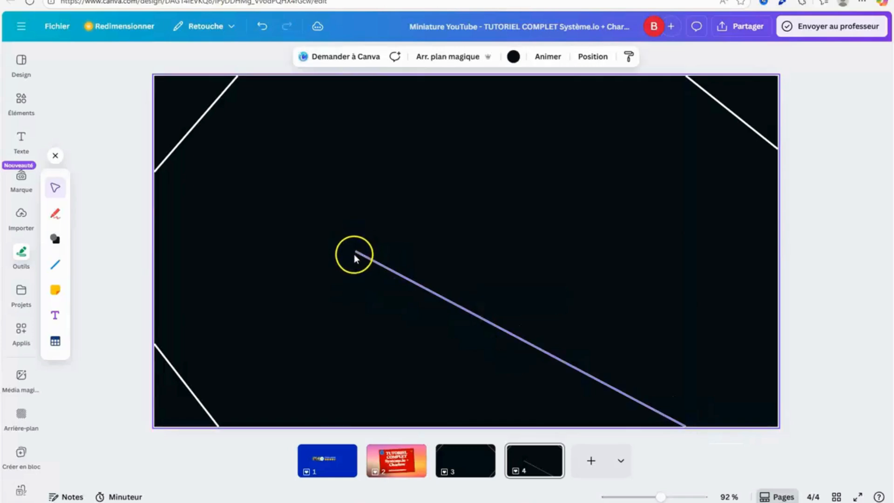
left_click_drag(356, 251, 777, 334)
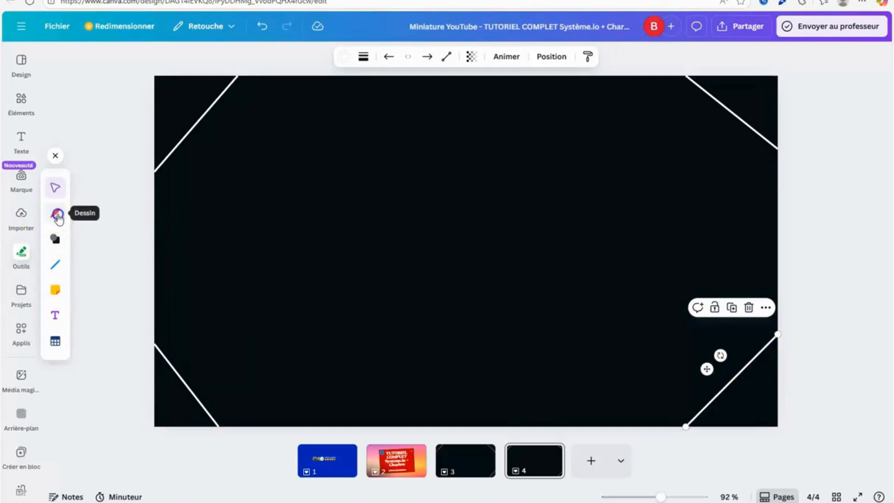
Choose the highlighter drawing tool in red, with thickness 16 and transparency 17.
left_click(58, 216)
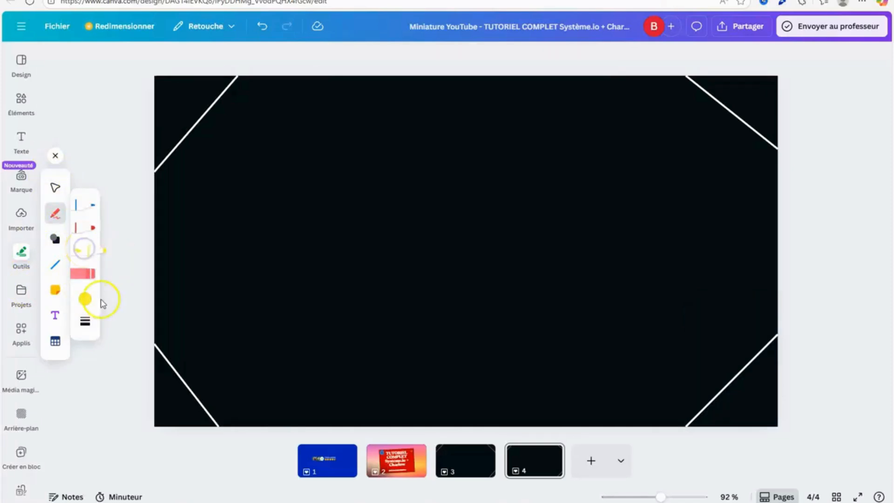
left_click(83, 299)
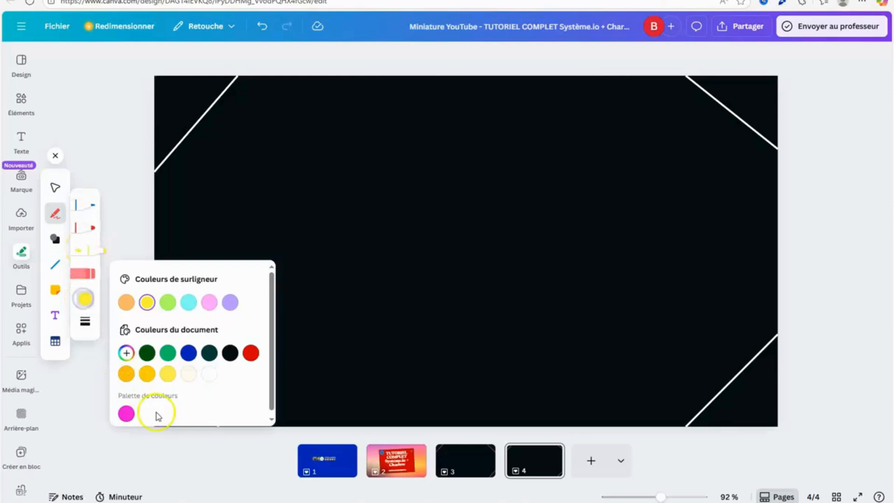
left_click(250, 353)
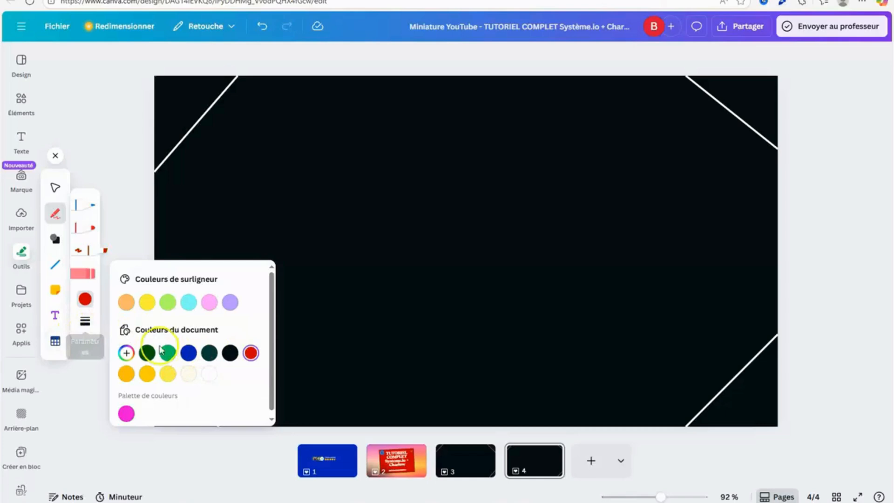
left_click(84, 326)
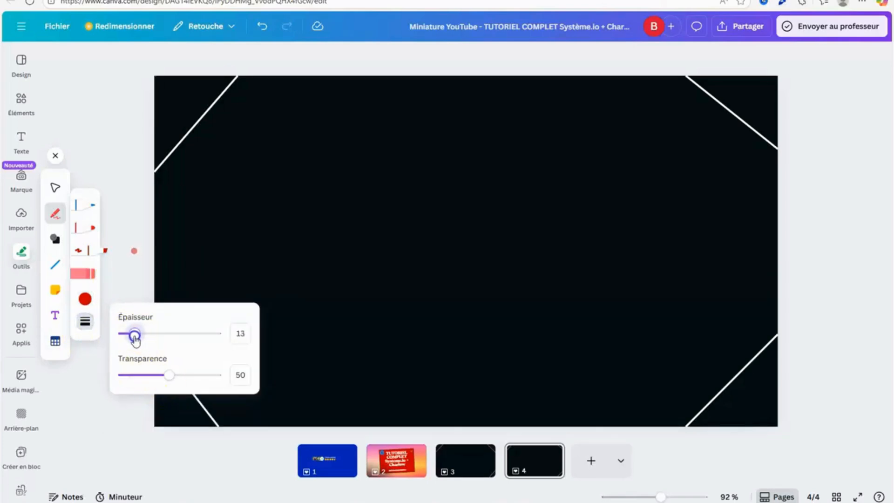
left_click_drag(135, 339, 138, 344)
left_click_drag(170, 375, 145, 379)
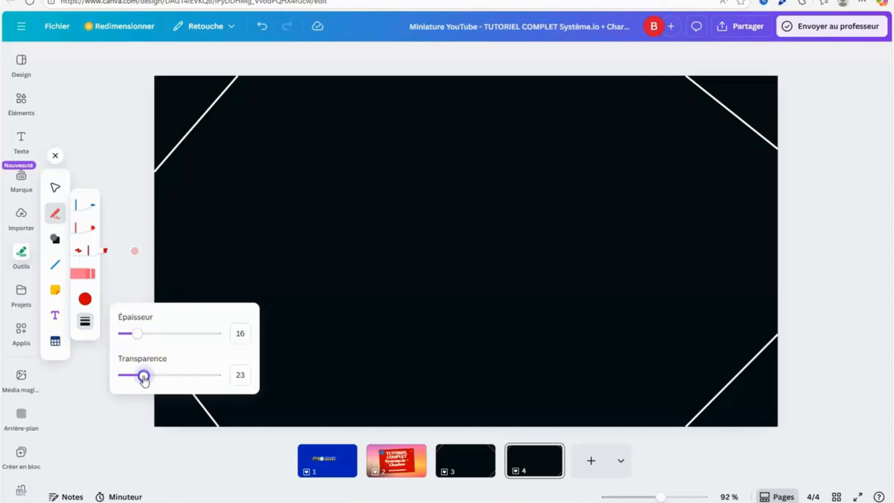
Undo a trial red stroke in the top-left corner and lower the highlighter's transparency value to 9, testing it there.
left_click_drag(187, 92, 183, 103)
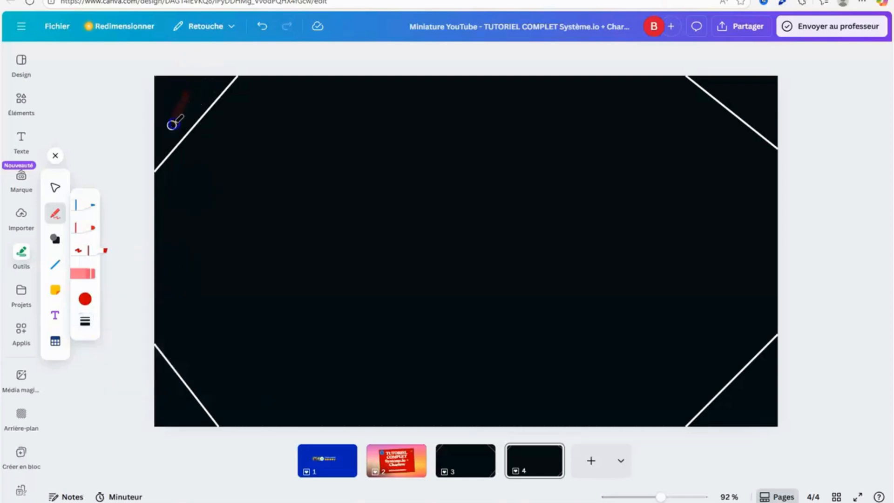
left_click(262, 26)
left_click(84, 321)
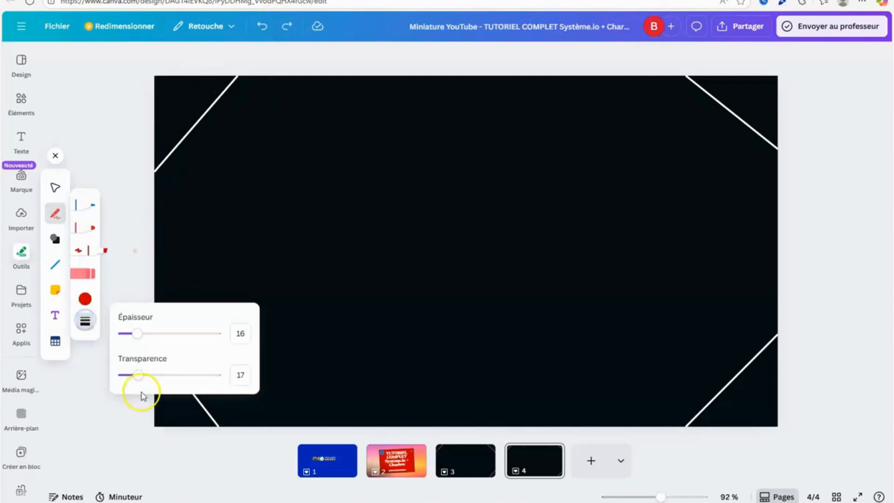
left_click_drag(139, 376, 131, 378)
left_click_drag(177, 110, 183, 91)
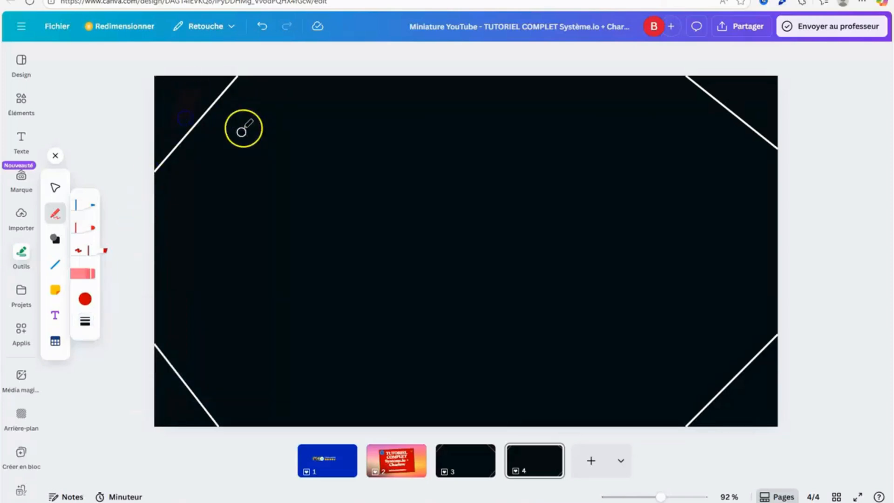
left_click(85, 321)
mouse_move(130, 390)
left_mouse_down()
mouse_move(149, 377)
mouse_move(131, 380)
left_mouse_up()
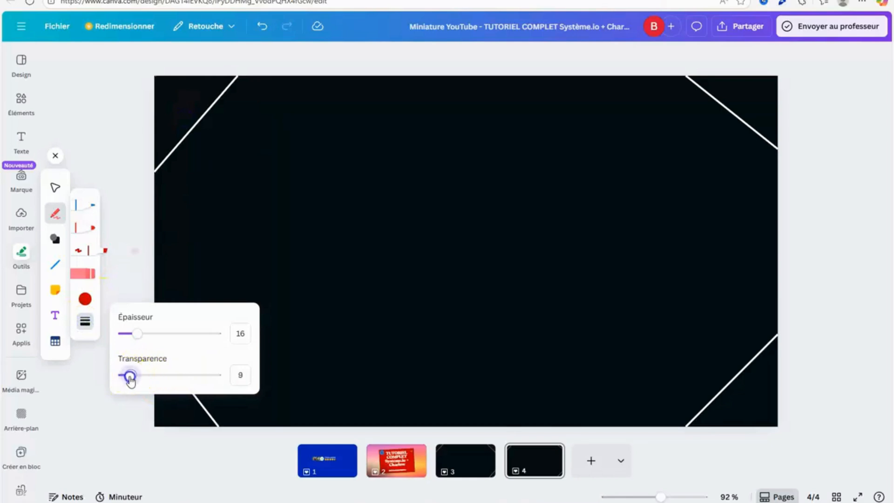
Undo further trial strokes in the top-left corner and reduce the highlighter's transparency value slightly more.
left_click(150, 264)
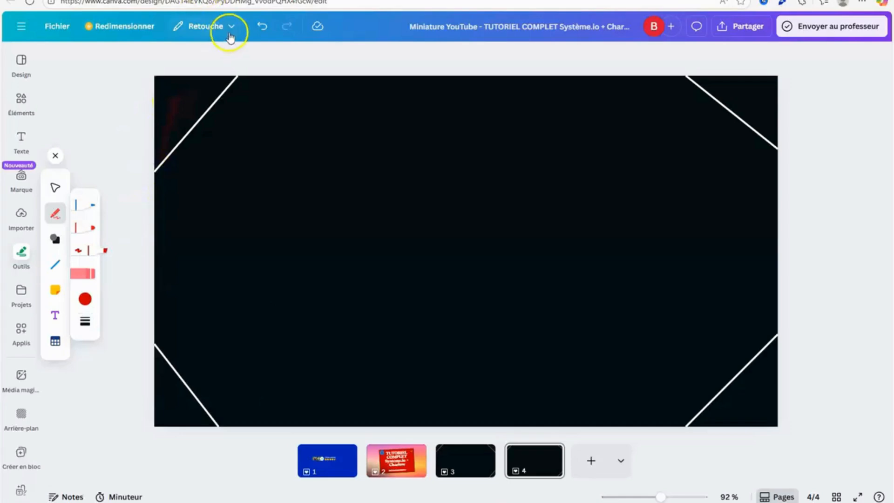
left_click(262, 26)
left_click(85, 321)
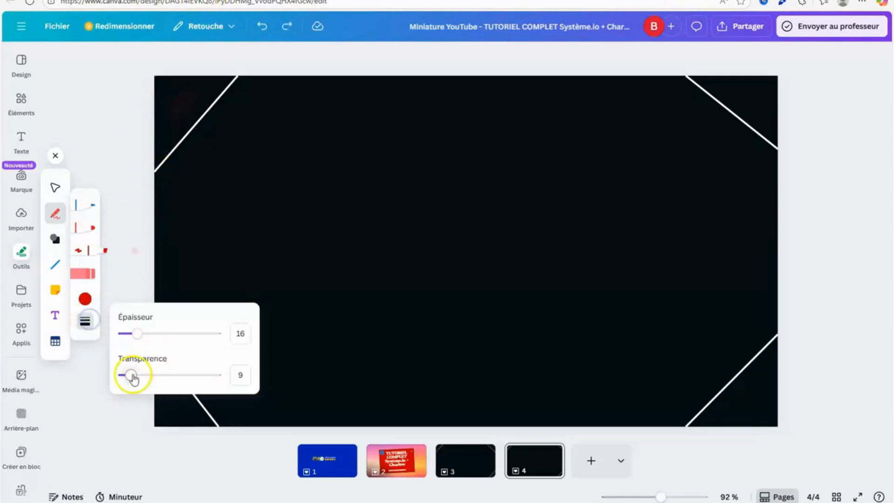
left_click_drag(134, 380, 129, 380)
left_click(176, 121)
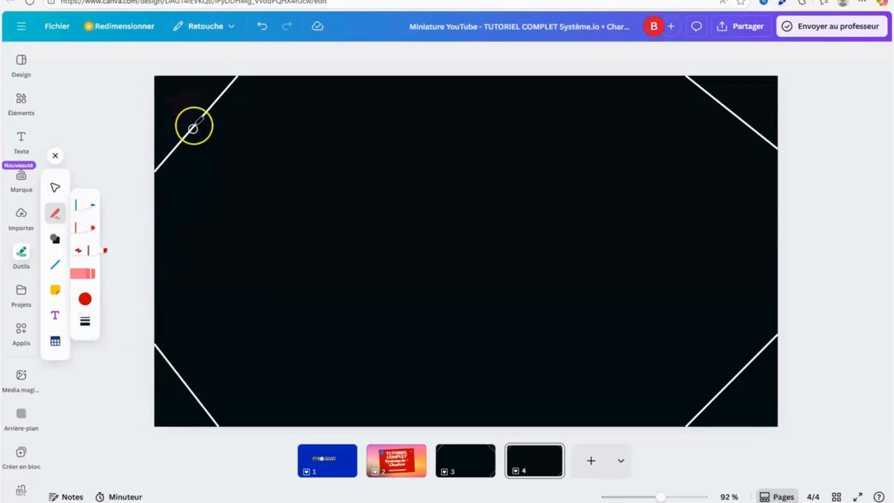
left_click_drag(194, 126, 183, 111)
left_click(259, 26)
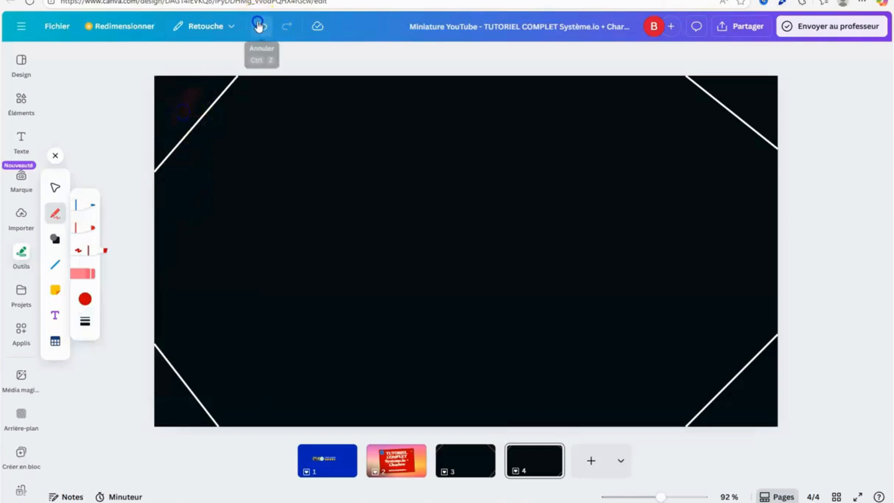
Shade the triangular areas outside the white diagonal lines in the page's four corners with faint red highlighter strokes.
left_click(85, 321)
left_click(185, 99)
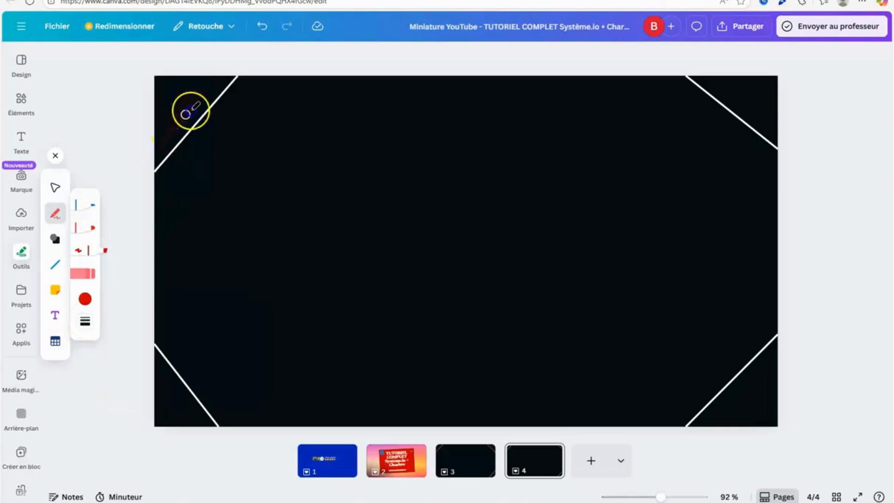
mouse_move(191, 111)
left_mouse_down()
mouse_move(182, 88)
mouse_move(202, 104)
mouse_move(202, 88)
left_mouse_up()
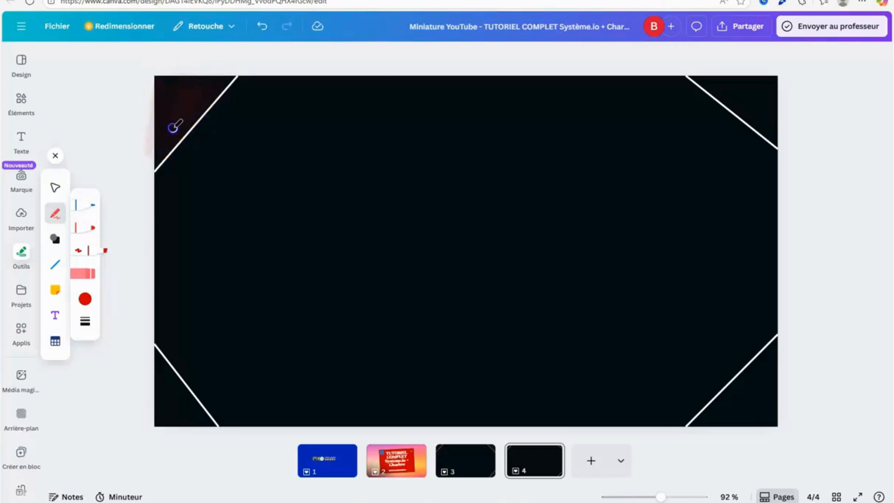
mouse_move(174, 127)
left_mouse_down()
mouse_move(166, 126)
mouse_move(180, 76)
left_mouse_up()
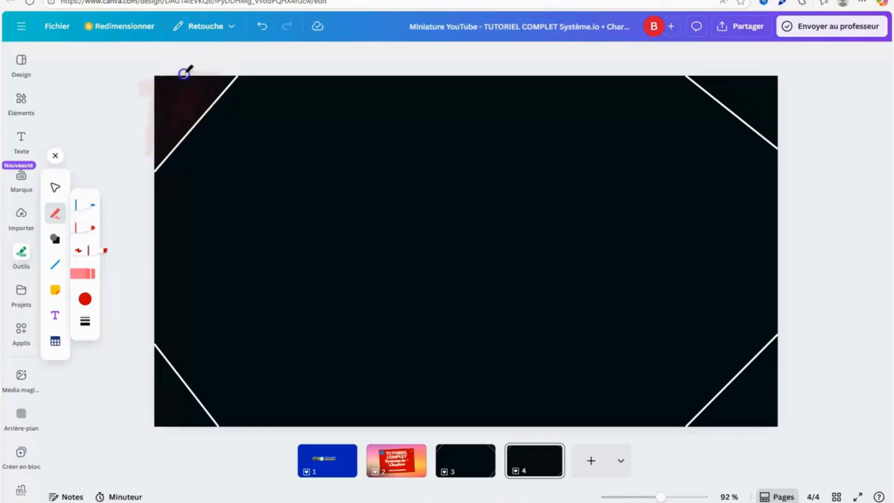
mouse_move(175, 121)
left_mouse_down()
mouse_move(202, 87)
mouse_move(210, 102)
left_mouse_up()
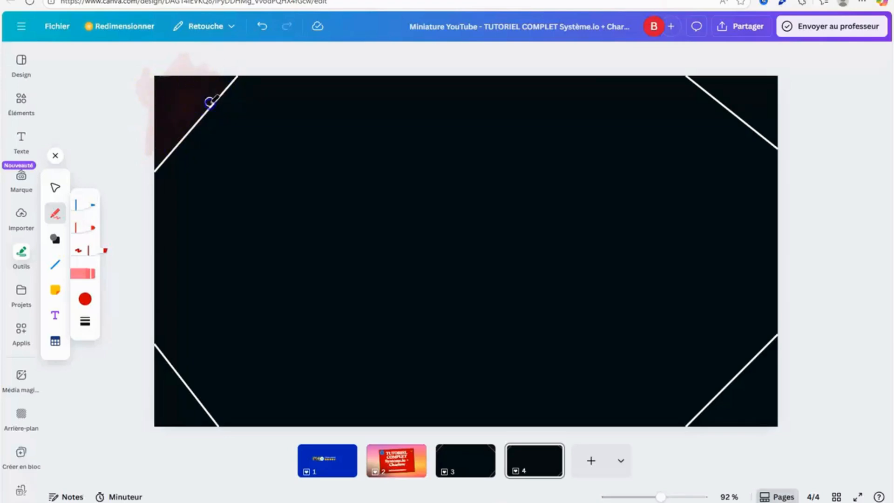
mouse_move(150, 173)
left_mouse_down()
mouse_move(140, 399)
mouse_move(168, 386)
left_mouse_up()
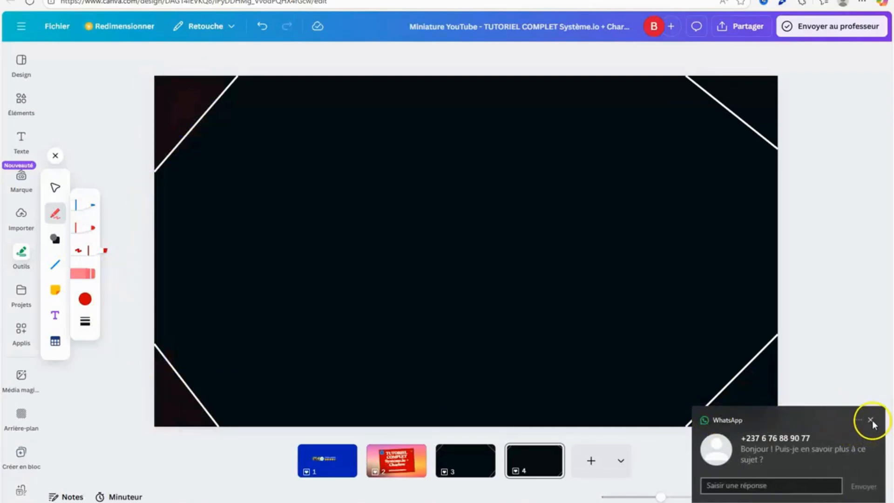
left_click(870, 421)
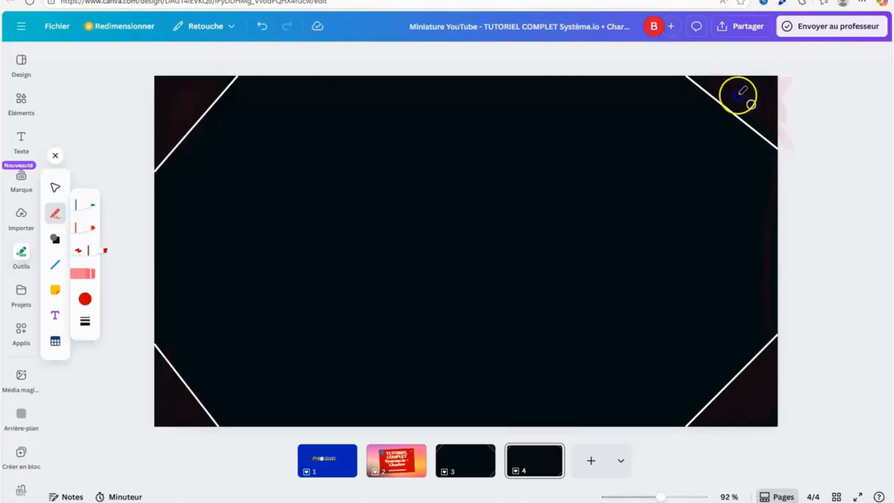
Open the design's PNG download settings for review and dismiss them.
left_click(742, 27)
left_click(699, 252)
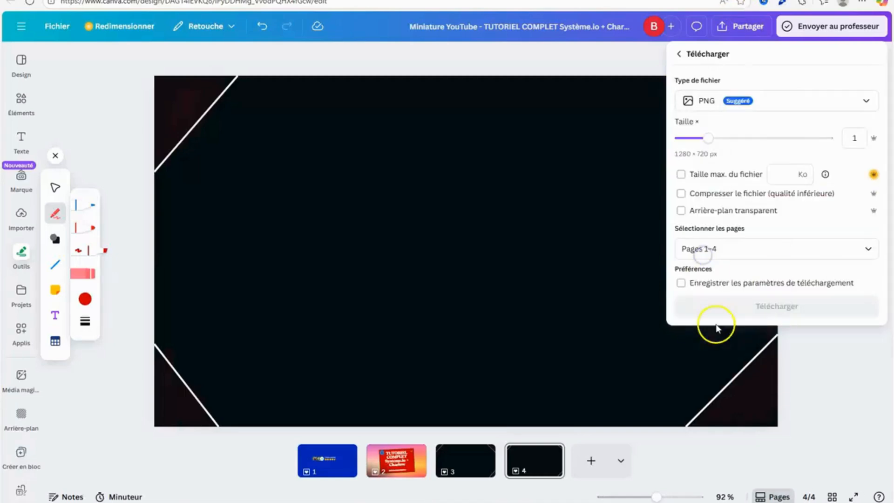
left_click(841, 386)
Compare the corner lines and red shading on pages 3 and 4 of the design.
left_click(461, 475)
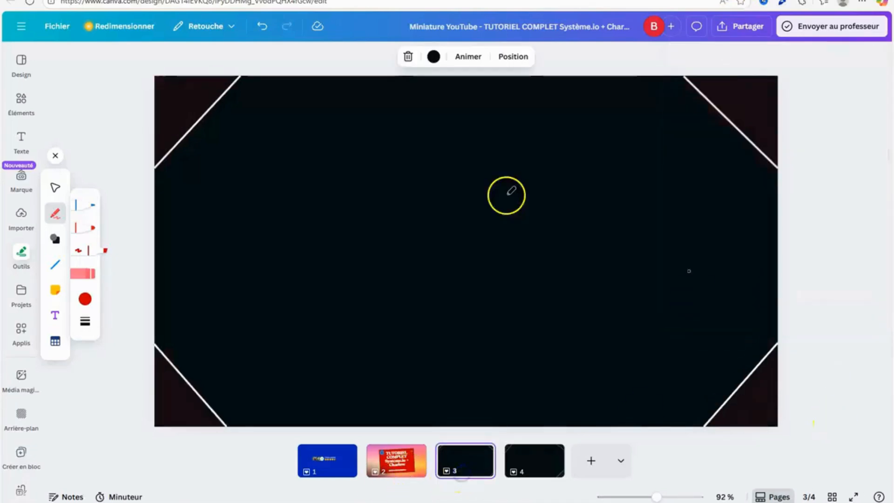
left_click(550, 468)
left_click(481, 473)
left_click(535, 474)
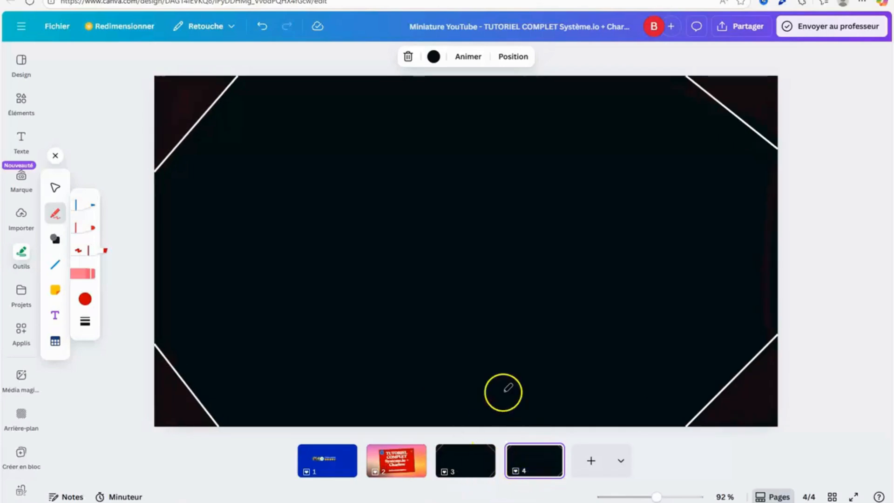
left_click(476, 468)
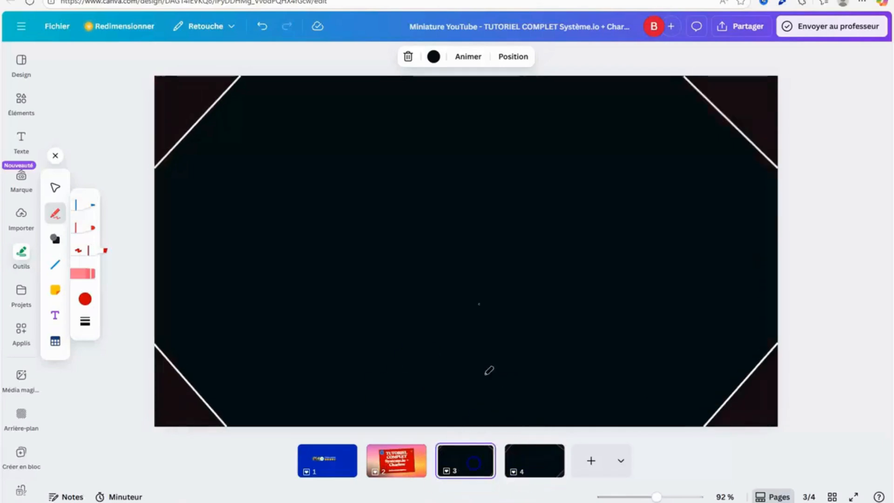
left_click(523, 471)
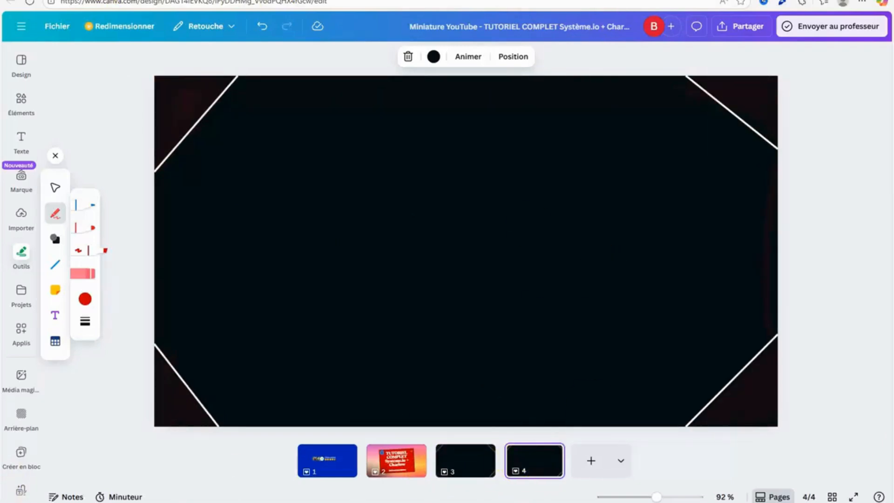
Switch to the systeme.io page editor and upload the "arrière plan" PNG from Téléchargements as the section's background image.
left_click(193, 0)
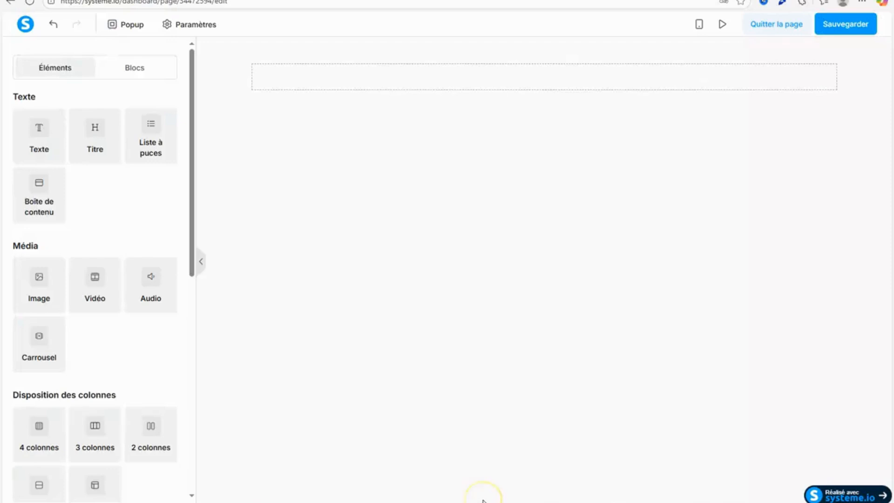
left_click(231, 81)
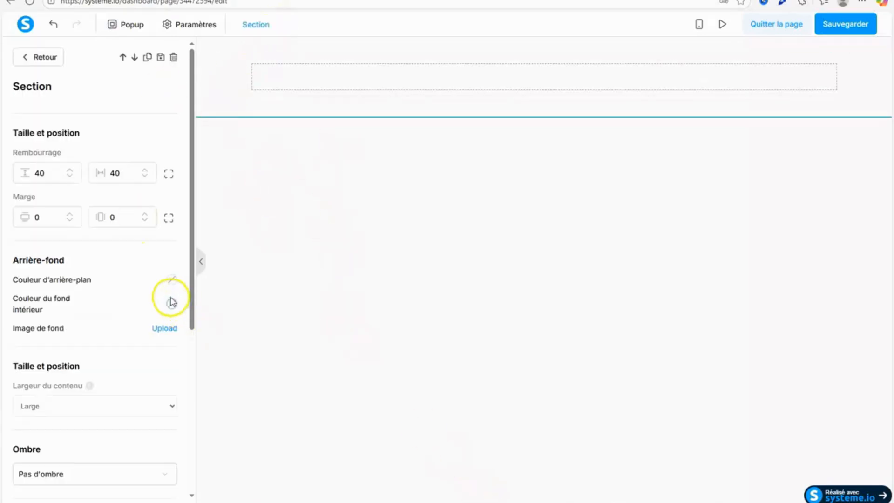
left_click(173, 328)
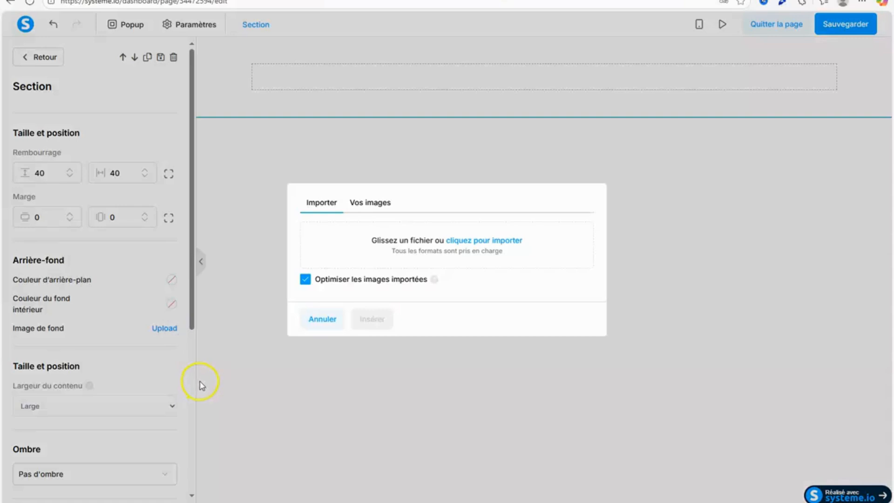
left_click(375, 202)
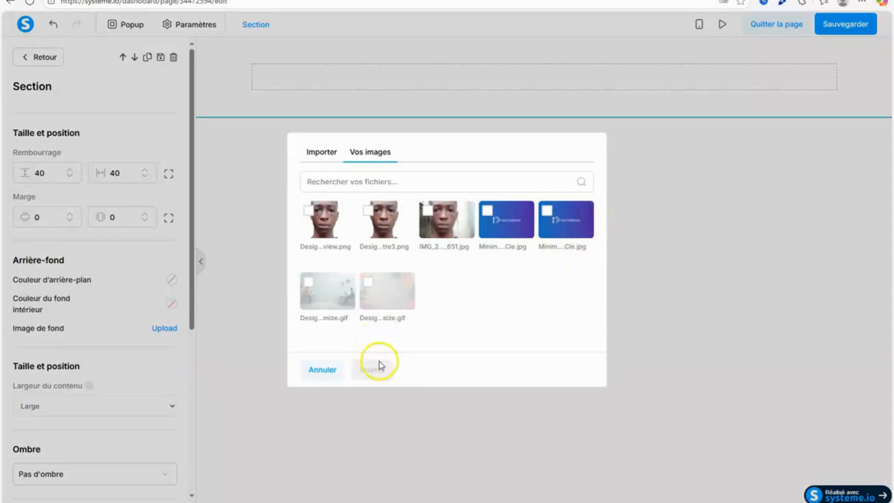
left_click(320, 153)
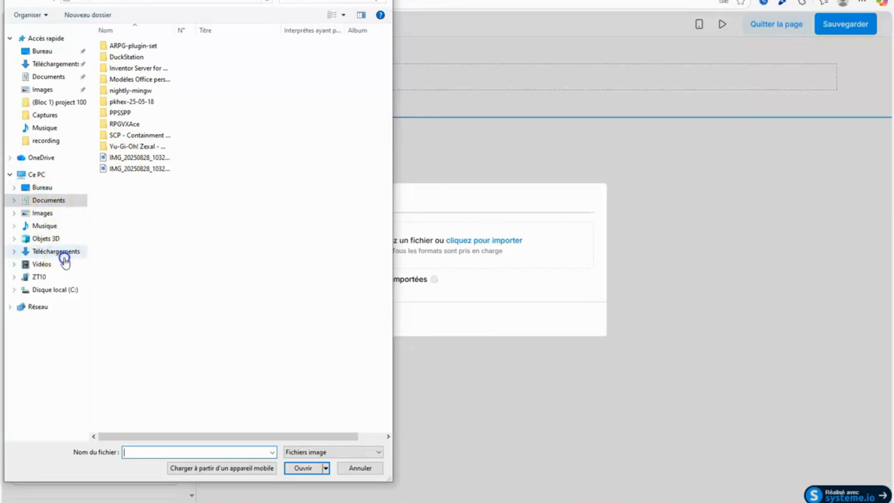
left_click(63, 254)
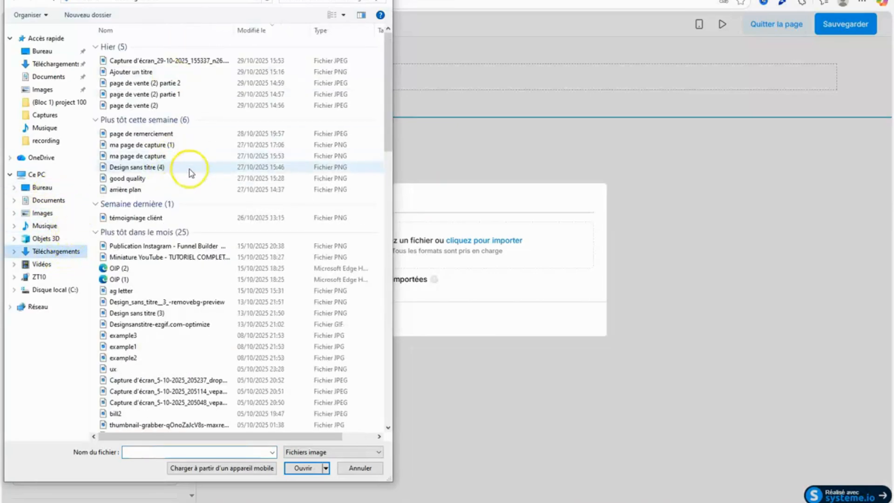
left_click(167, 190)
left_click(301, 470)
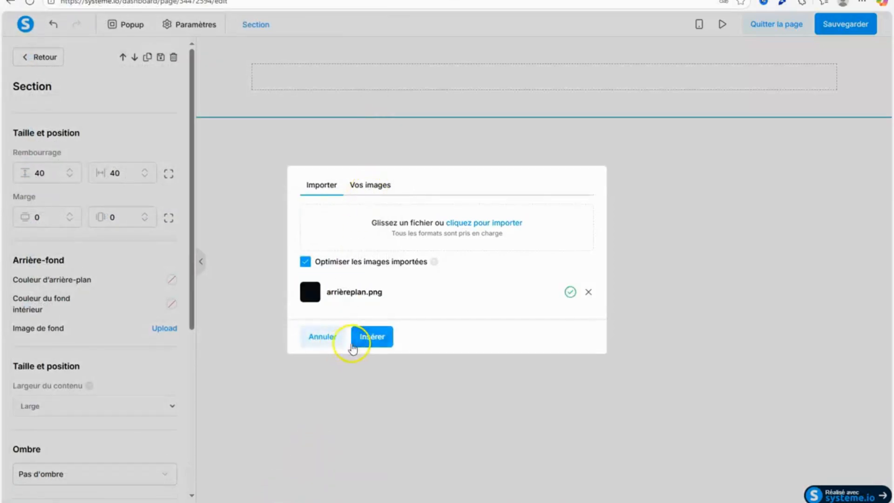
left_click(360, 336)
Set the section's background image display to Full Center (Fixed) and check it across the full page width.
left_click(172, 328)
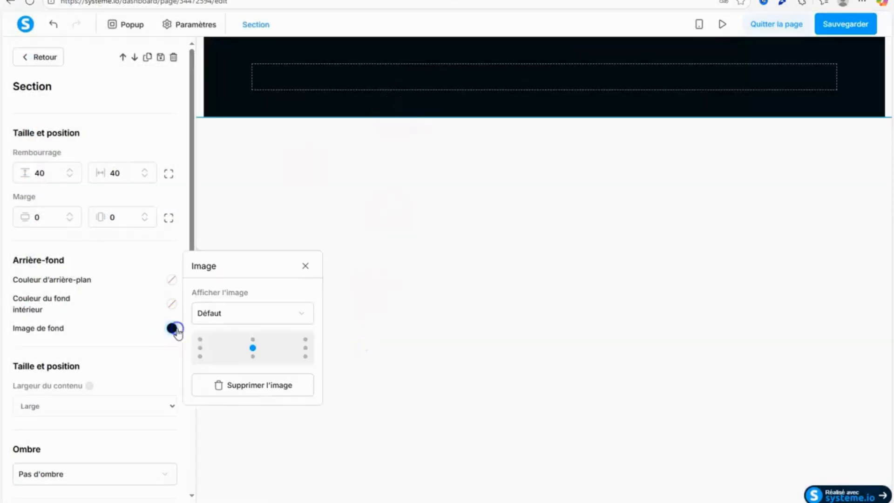
left_click(251, 310)
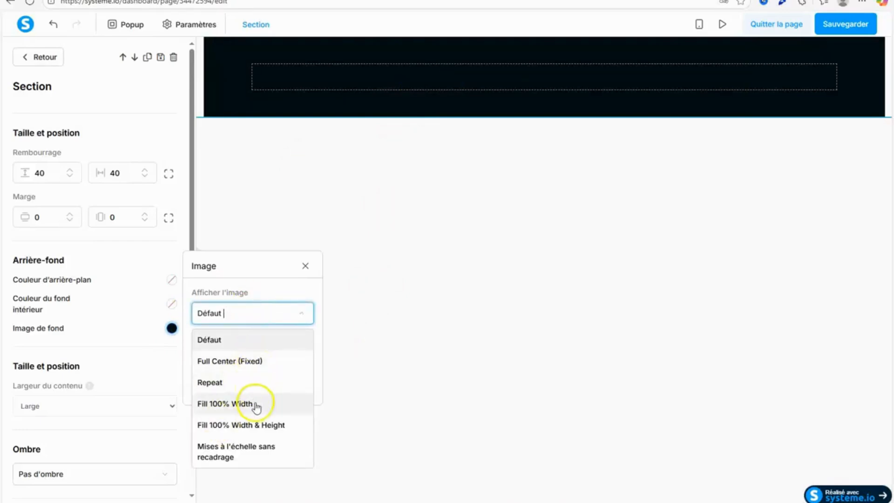
left_click(261, 362)
left_click(700, 331)
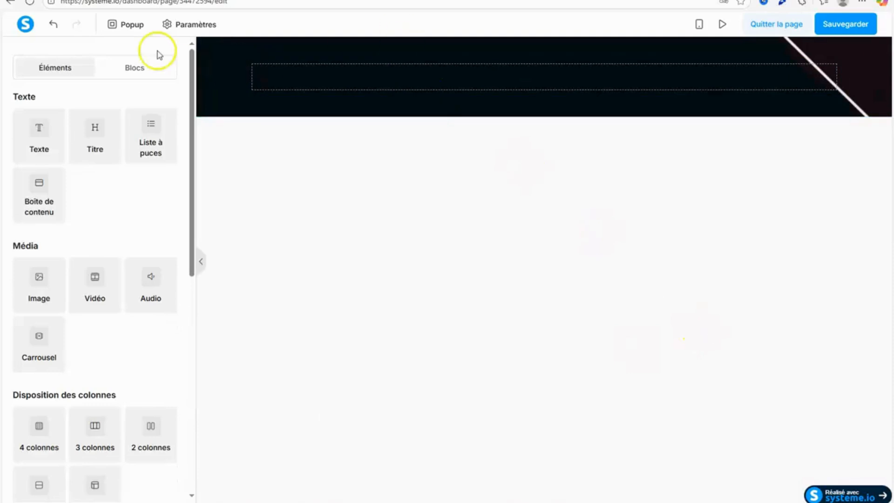
left_click(203, 265)
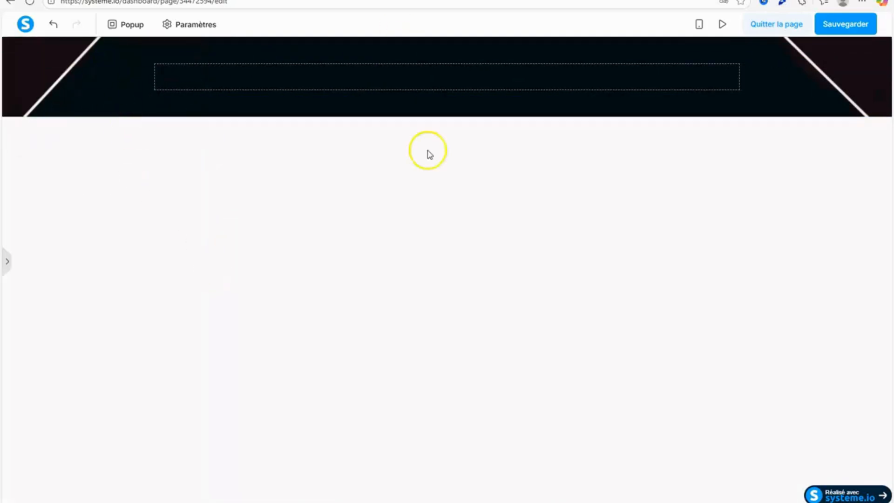
left_click(71, 62)
left_click(245, 242)
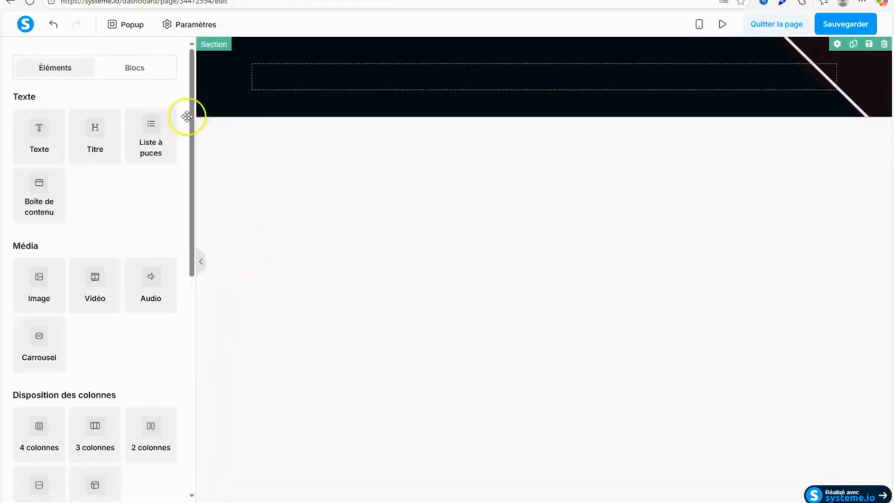
Save the page, check the section's background in preview mode and return to the editor.
left_click(841, 26)
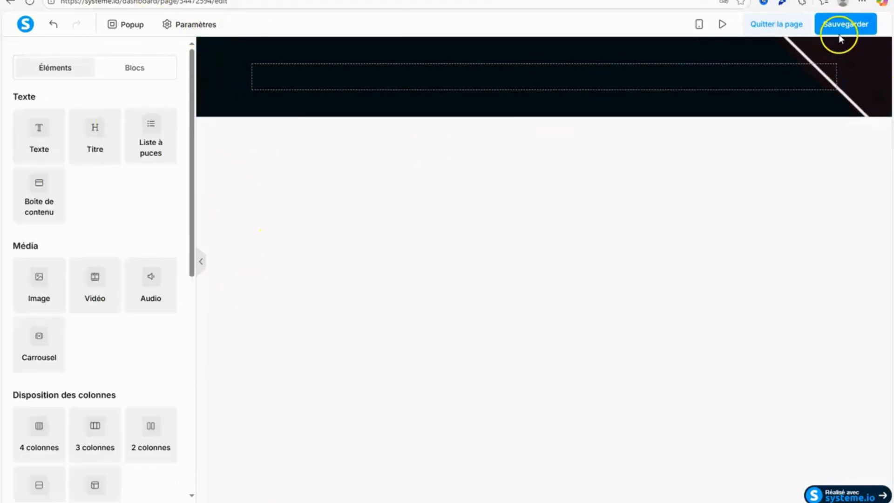
left_click(722, 26)
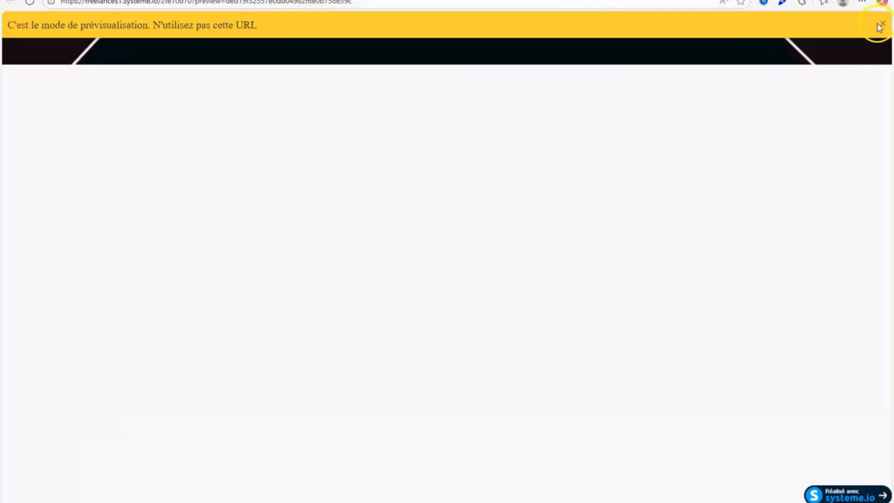
left_click(881, 23)
left_click(233, 0)
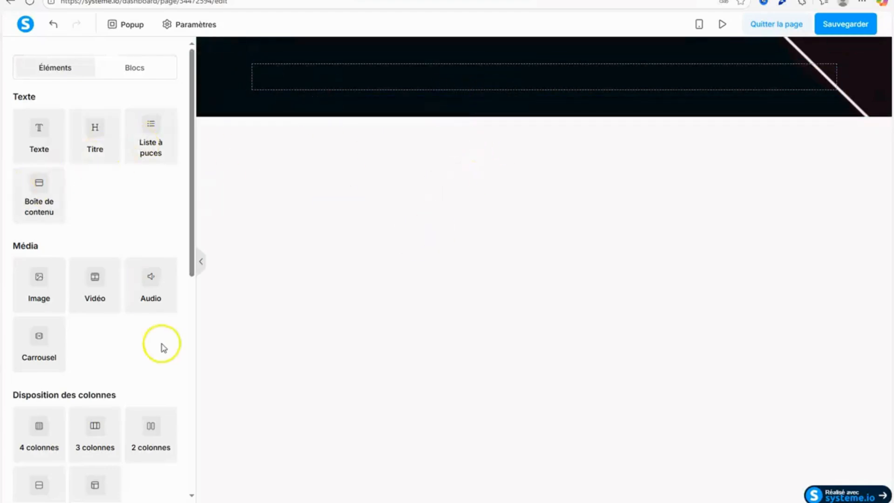
Replace the section's empty row with a three-column row and narrow both outer columns to leave a wide middle one.
left_click_drag(191, 249, 196, 351)
left_click_drag(88, 206, 562, 75)
left_click(835, 66)
left_click(490, 57)
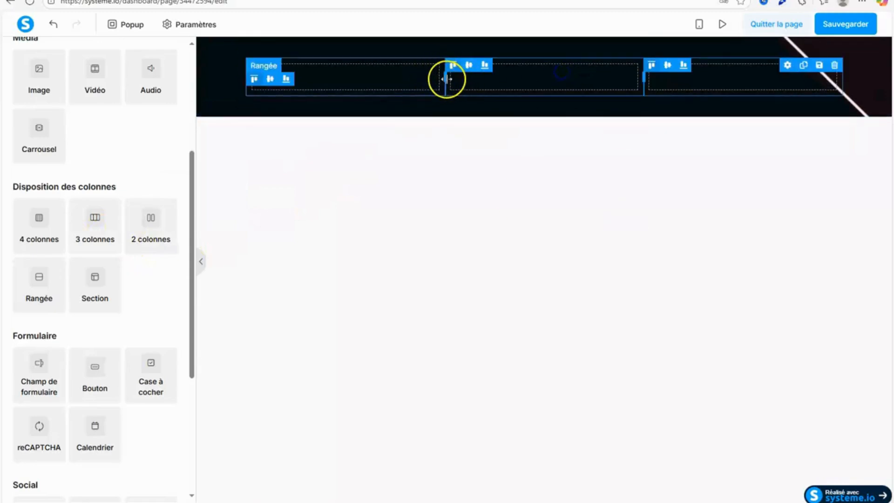
left_click_drag(446, 79, 311, 86)
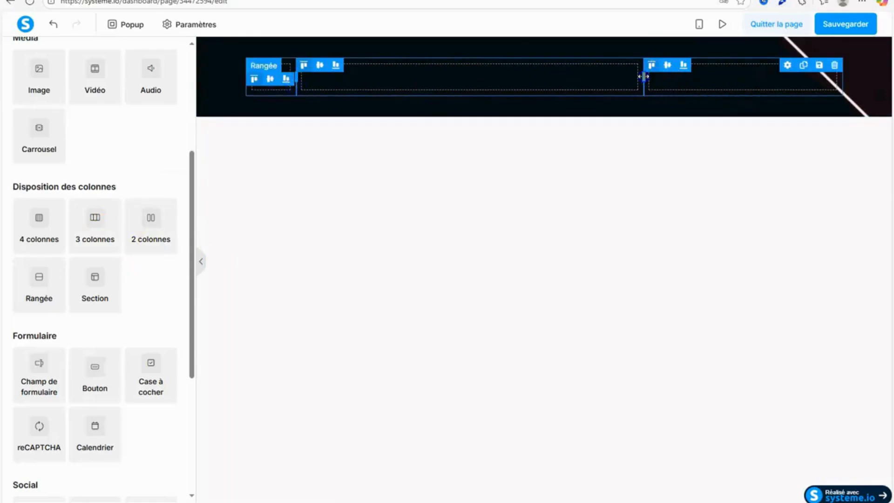
left_click_drag(645, 76, 785, 70)
Add a Titre element to the row's wide middle column.
left_click_drag(192, 236, 185, 12)
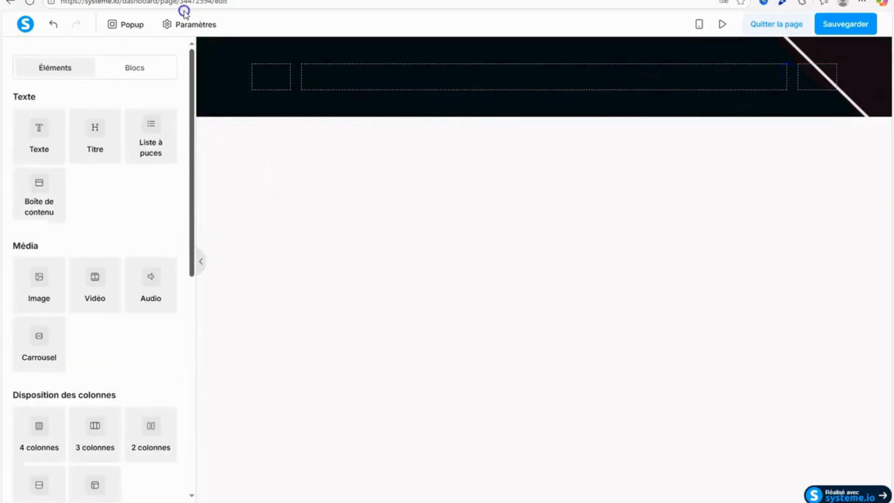
left_click_drag(113, 130, 435, 70)
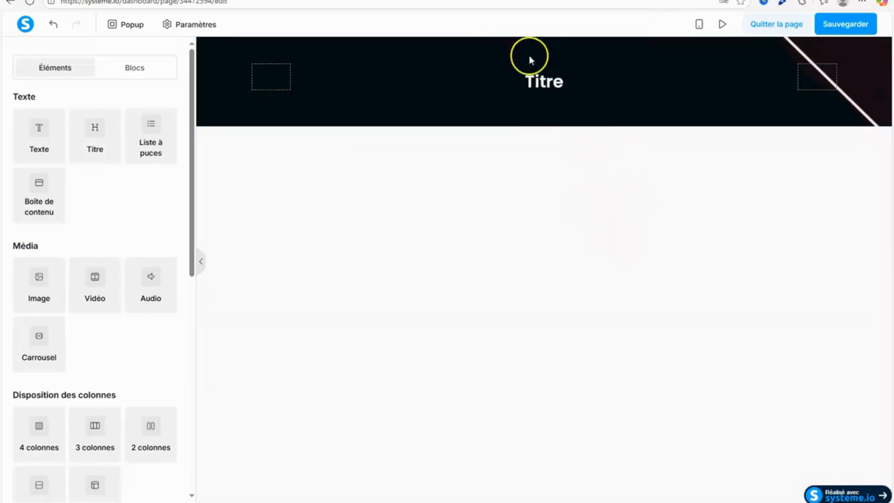
Switch to the Google Docs funnel text and copy the capture page title "Découvrez les Secrets Culinaires du Cameroun" with its emoji.
left_click(580, 0)
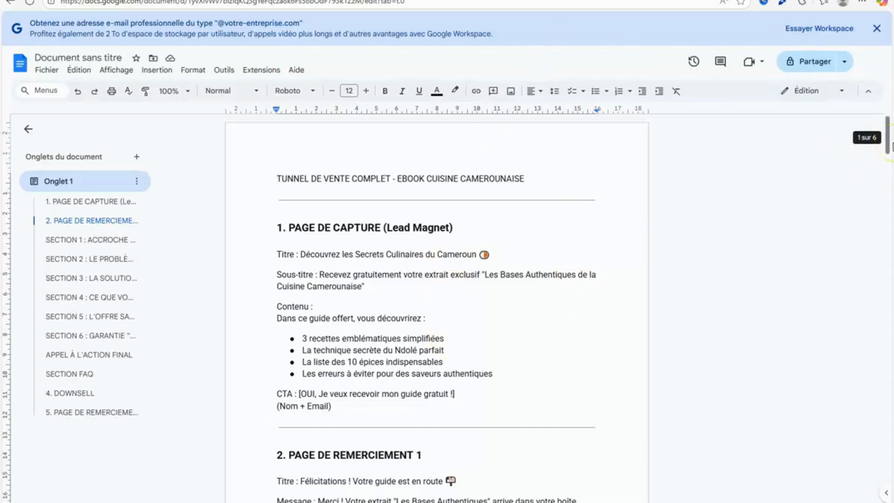
left_click_drag(891, 146, 892, 74)
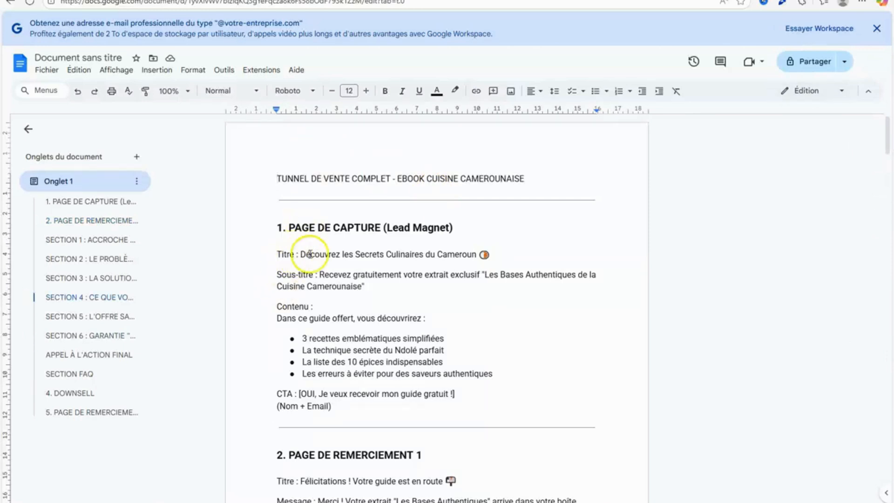
left_click_drag(295, 253, 488, 254)
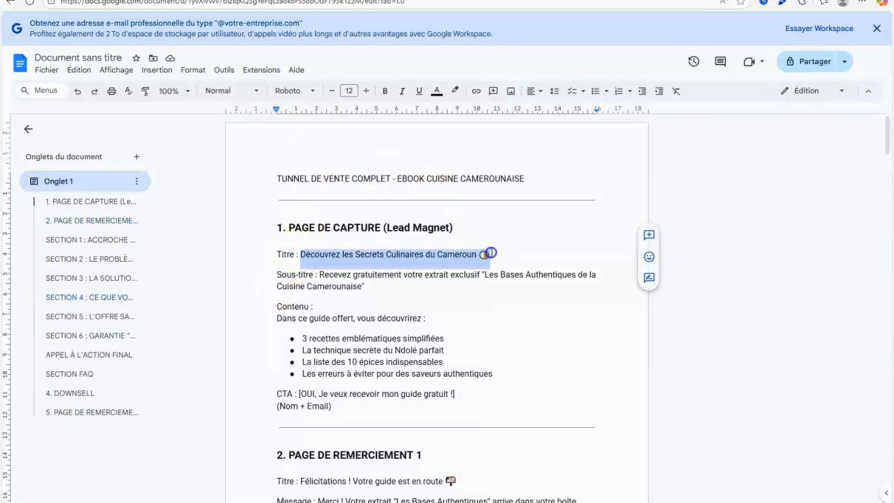
right_click(489, 253)
left_click(521, 253)
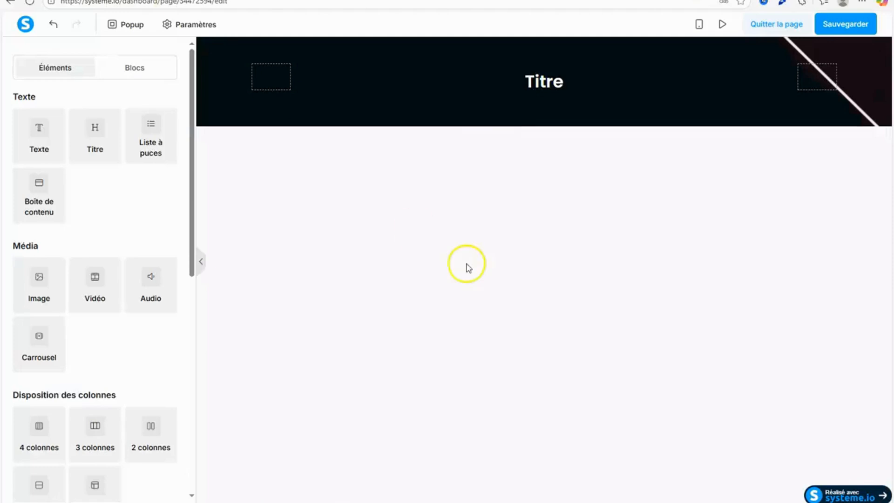
Replace the placeholder text of the Titre element with the copied title "Découvrez les Secrets Culinaires du Cameroun" and its emoji.
left_click(516, 83)
double_click(550, 84)
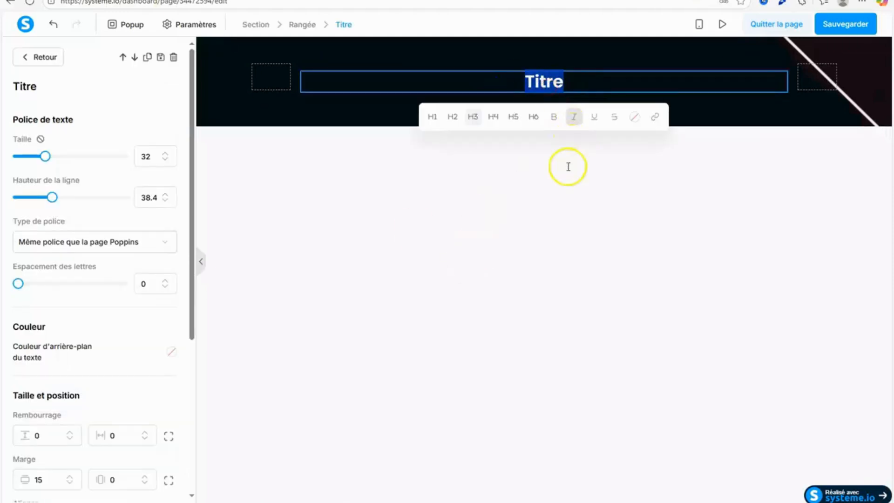
right_click(549, 87)
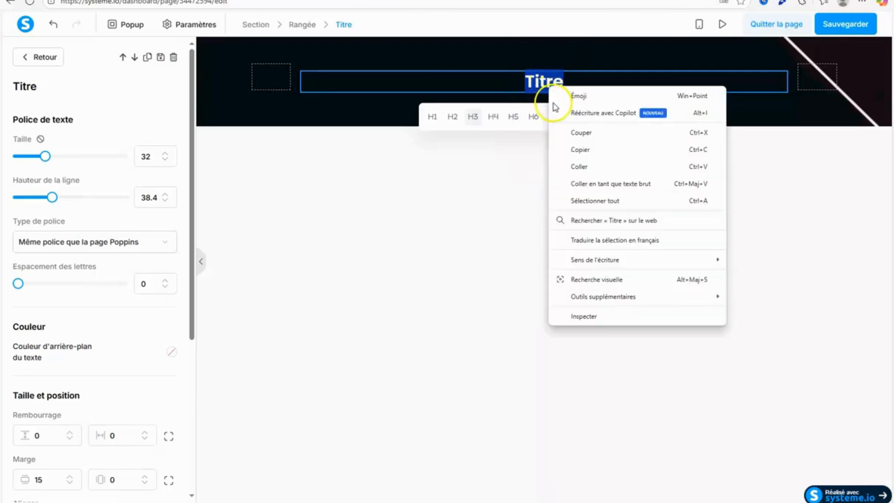
left_click(576, 149)
key("BackSpace")
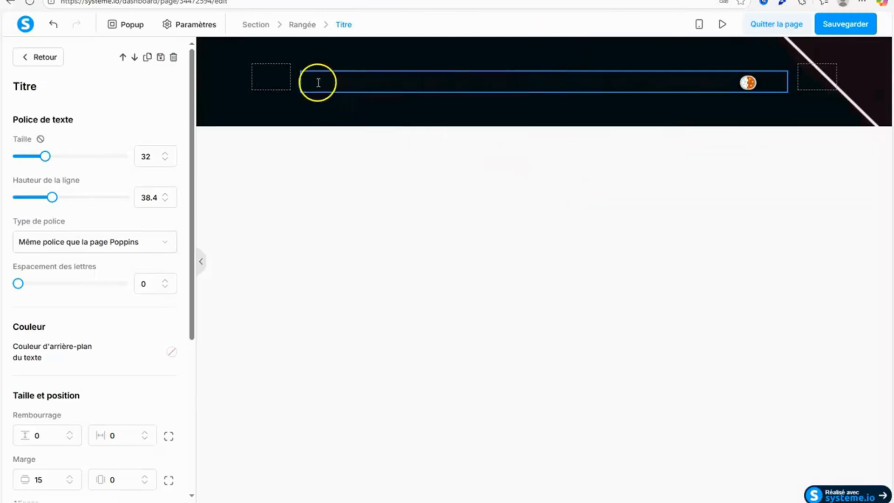
Set the colour of the whole pasted title text to white, ffffff.
left_click_drag(318, 82, 764, 76)
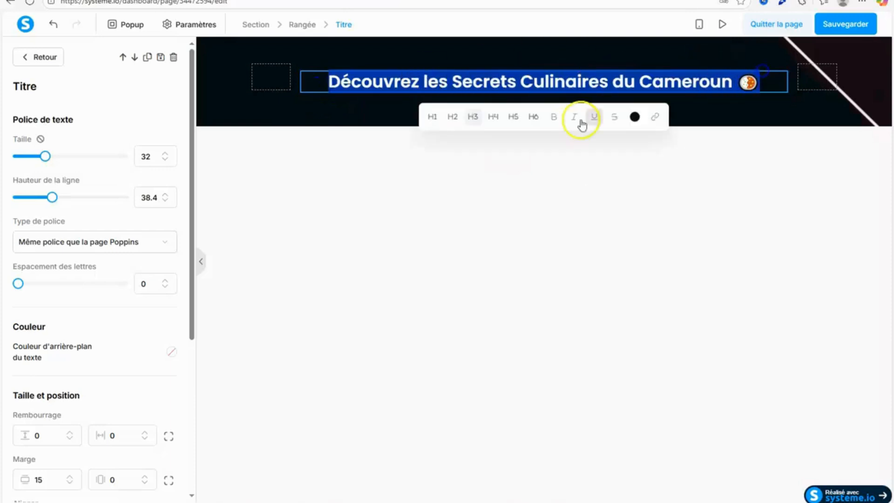
left_click(634, 117)
left_click_drag(619, 279, 557, 295)
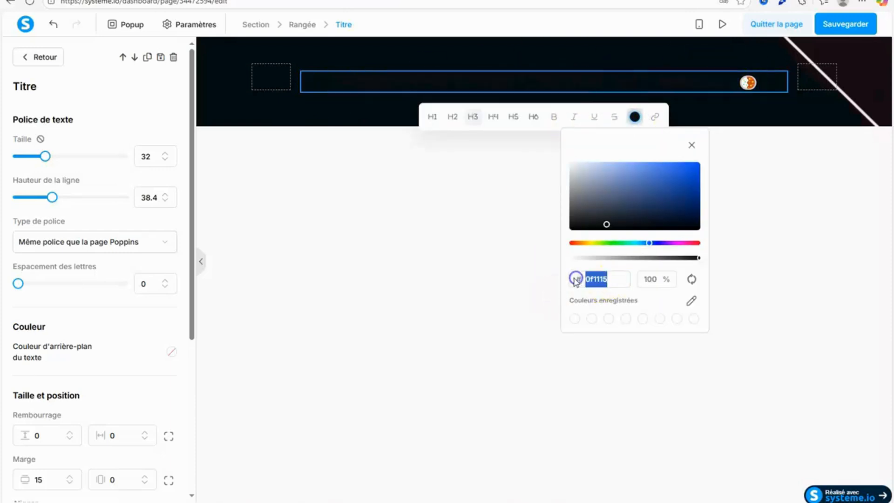
type("ffffff")
left_click(453, 370)
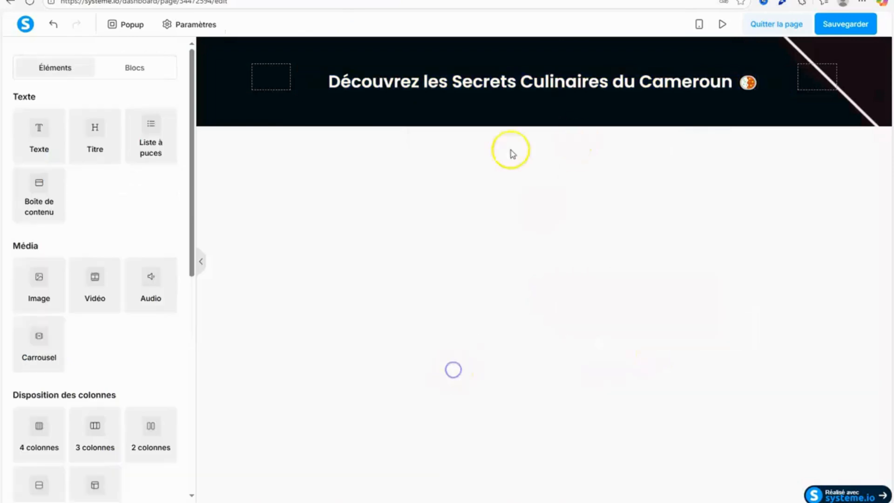
Enlarge the title's font size to 42 and increase its line height so the two lines are properly spaced.
left_click(461, 88)
left_click(165, 153)
left_click(166, 153)
left_click(166, 153)
left_click(165, 154)
left_click(165, 153)
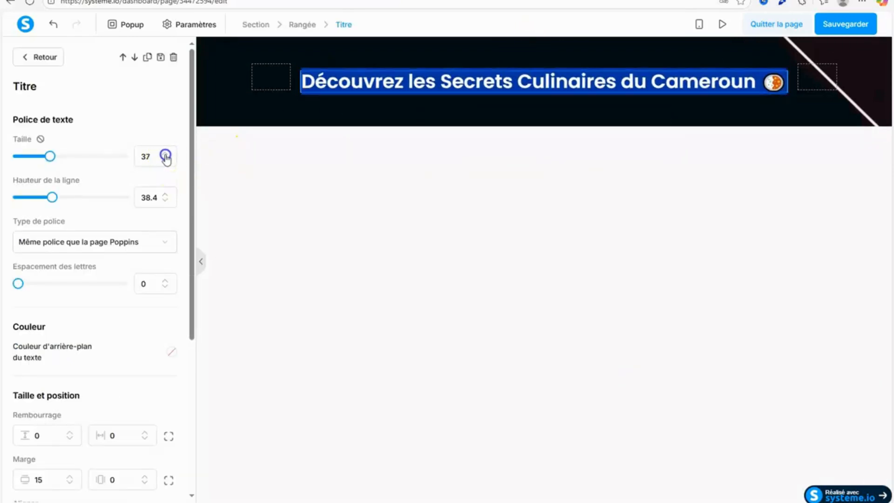
left_click(165, 154)
left_click(165, 154)
left_click(165, 153)
left_click(166, 153)
left_click(166, 153)
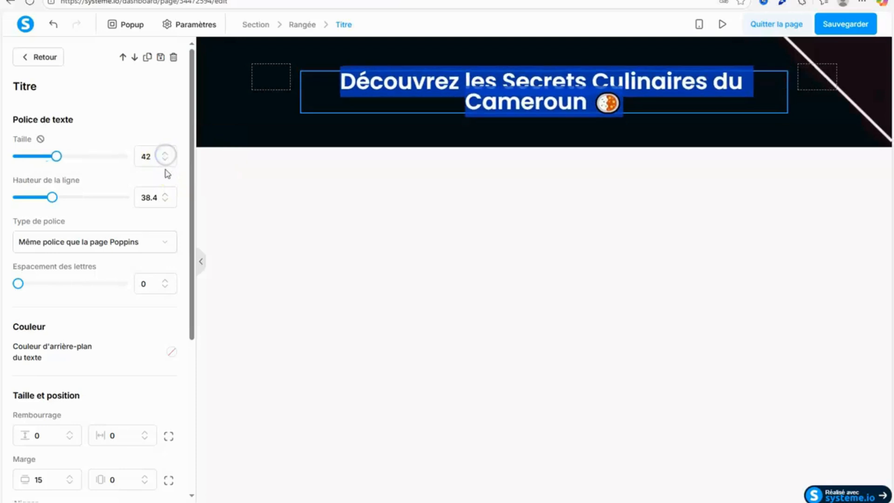
left_click(166, 193)
left_click(166, 194)
left_click(167, 193)
left_click(167, 194)
left_click(166, 193)
left_click(166, 194)
left_click(453, 232)
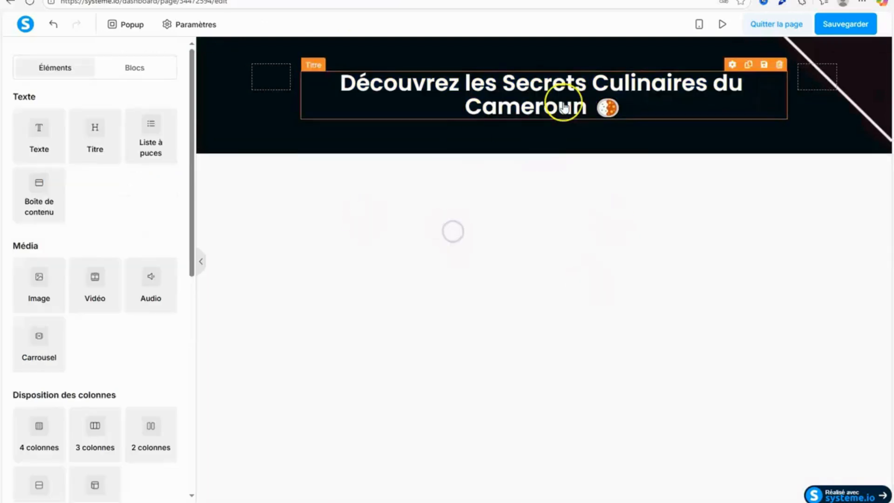
Save the page, check the title in preview mode and return to the editor.
left_click(847, 24)
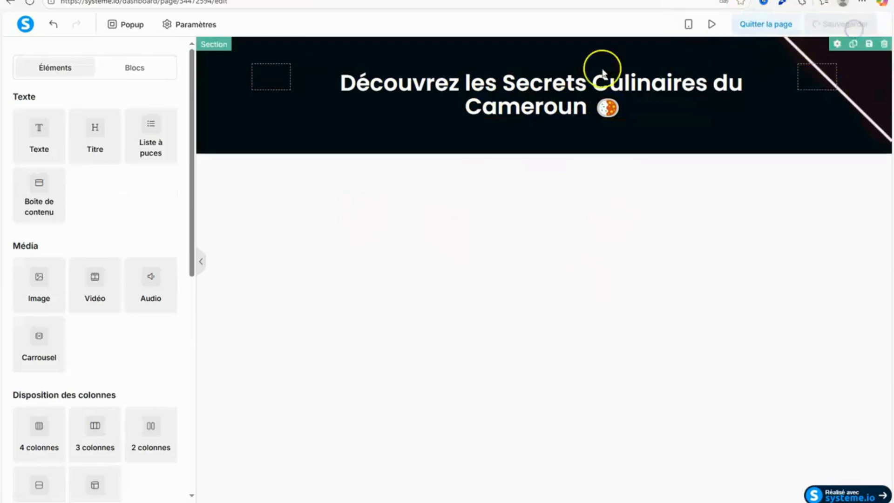
left_click(722, 24)
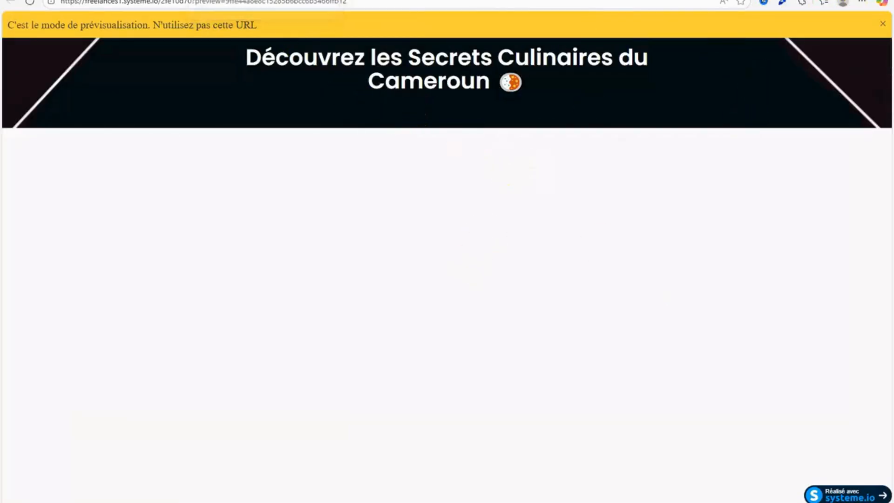
left_click(324, 0)
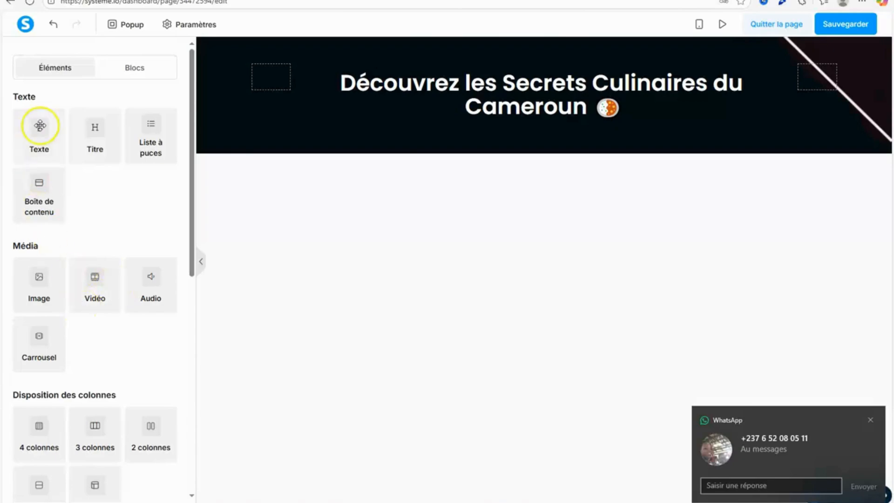
Check the layout of the reference capture page, and add a two-column row beneath the title in the middle column.
left_click(343, 0)
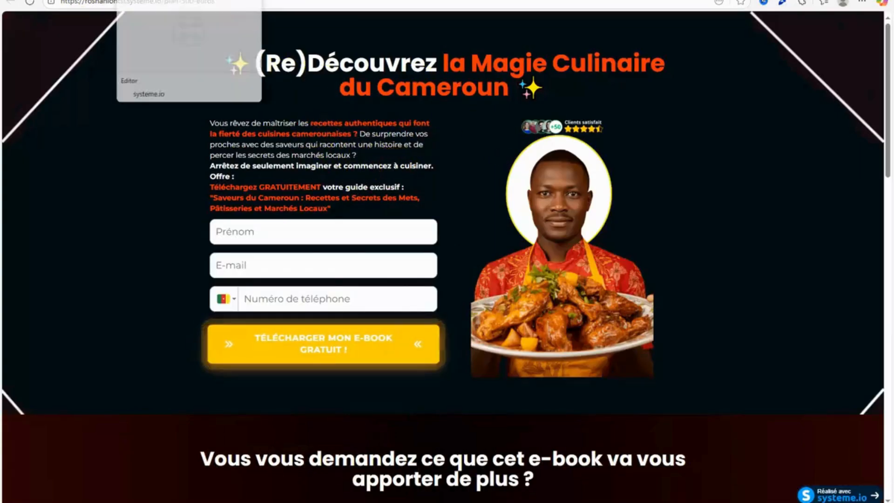
left_click(156, 1)
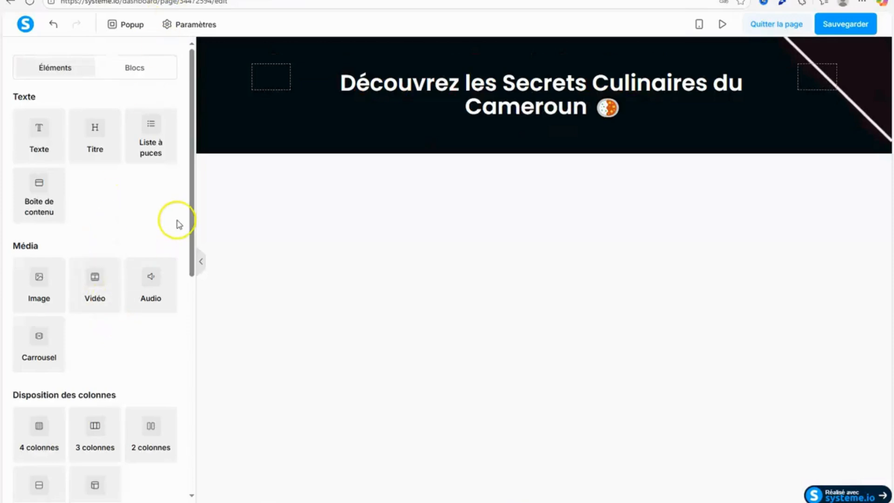
scroll(192, 216, "down", 3)
left_click_drag(167, 286, 562, 117)
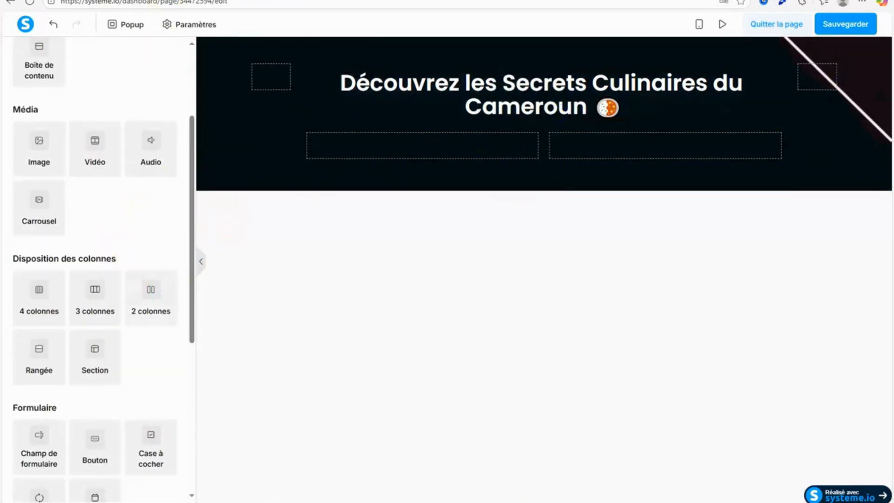
Following the reference page's layout, add an Image element to the new row's right column and a Texte element to its left column.
left_click(233, 1)
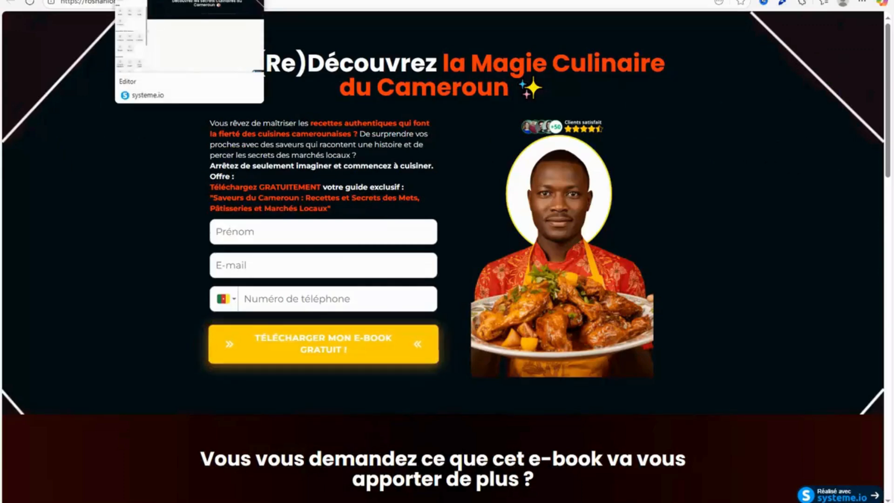
left_click(163, 1)
mouse_move(190, 308)
left_mouse_down()
mouse_move(184, 253)
mouse_move(191, 310)
left_mouse_up()
left_click_drag(41, 147, 673, 158)
left_click_drag(191, 162, 191, 91)
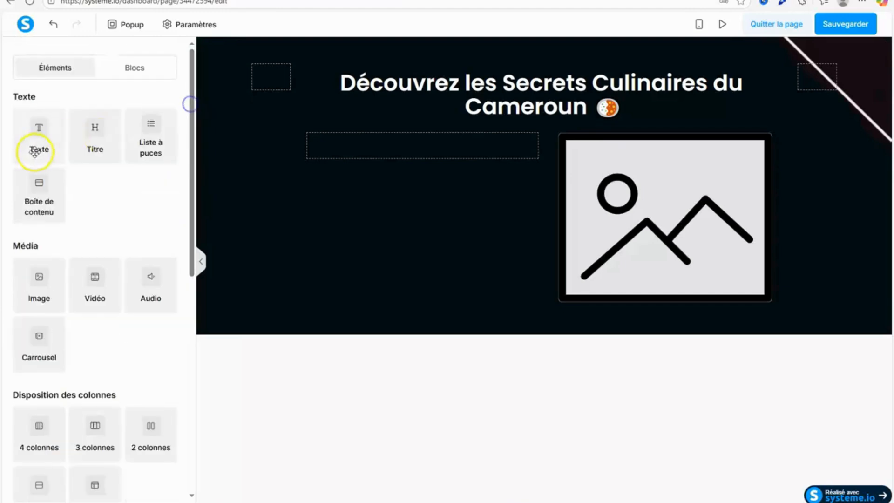
left_click_drag(34, 146, 438, 154)
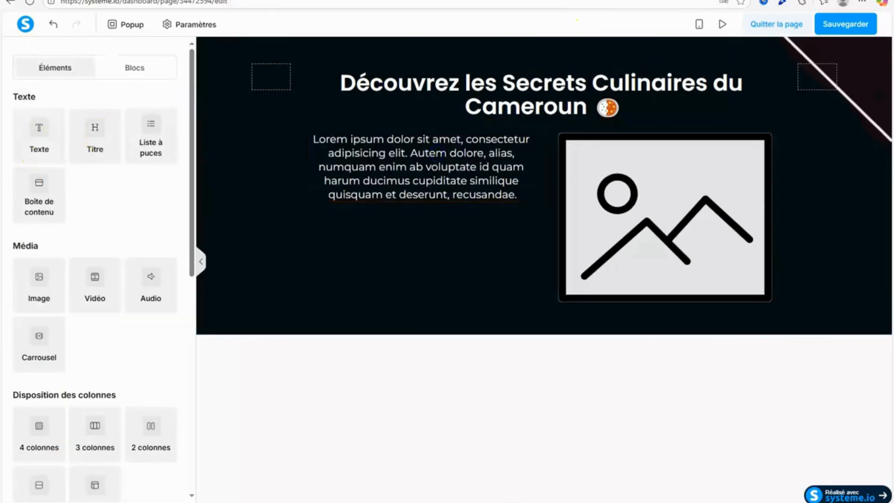
Copy the subtitle "Recevez gratuitement votre extrait exclusif "Les Bases Authentiques de la Cuisine Camerounaise"" from the Google Docs funnel text and return to the editor.
key("ctrl+t")
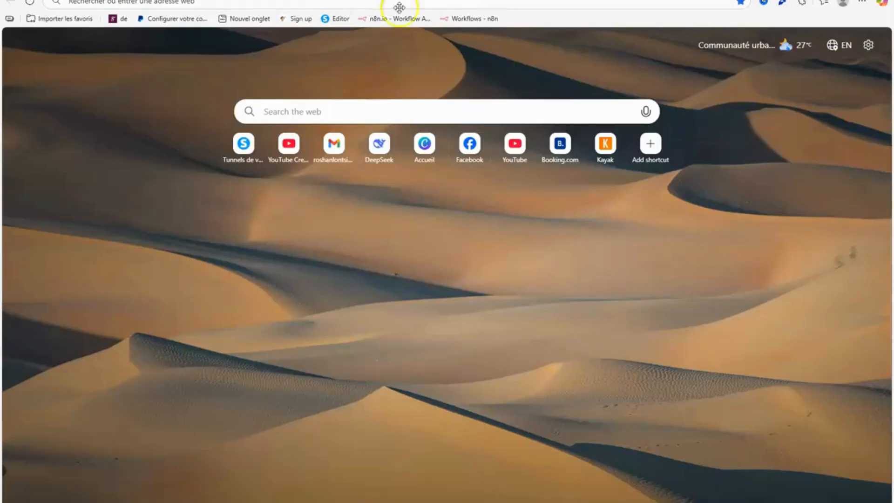
left_click(330, 1)
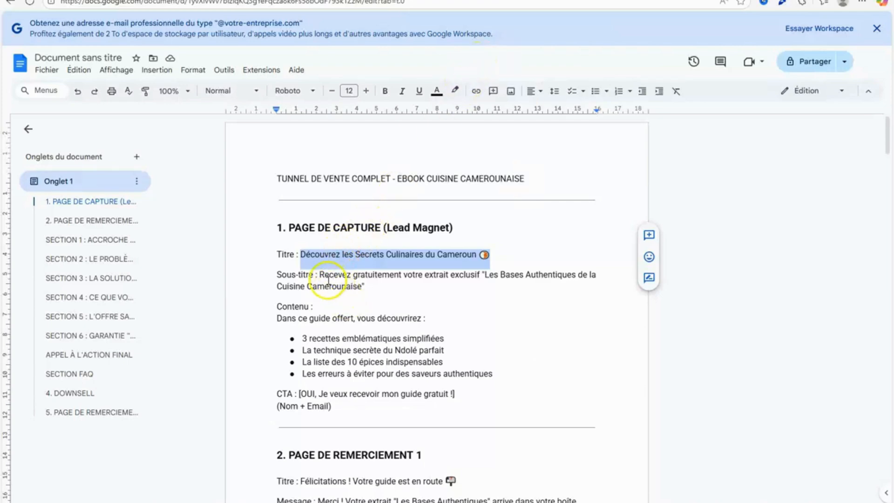
left_click_drag(319, 275, 367, 282)
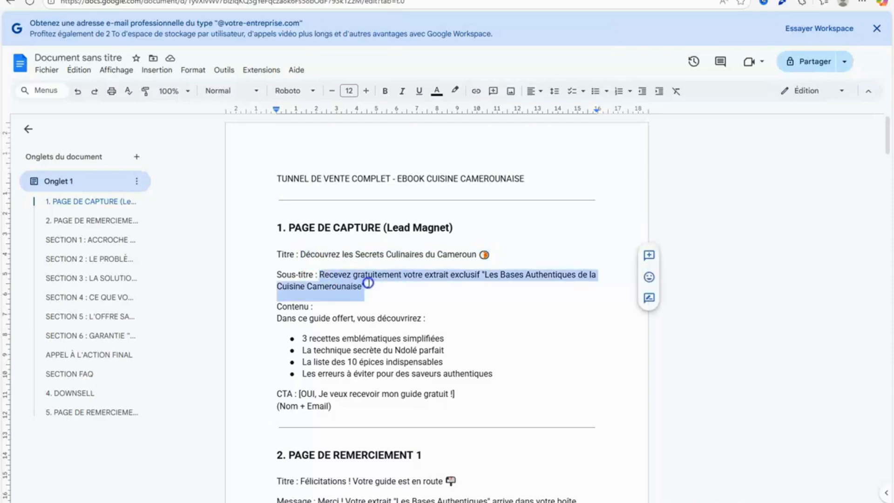
right_click(365, 283)
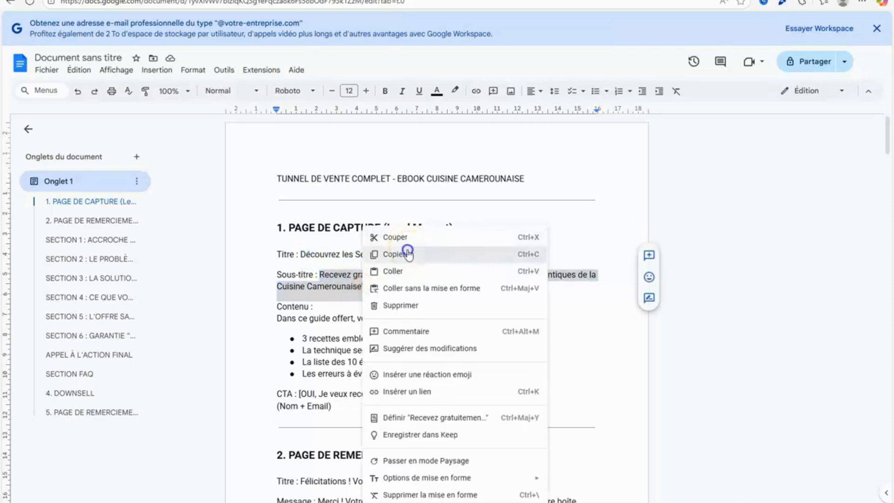
left_click(402, 252)
left_click(172, 5)
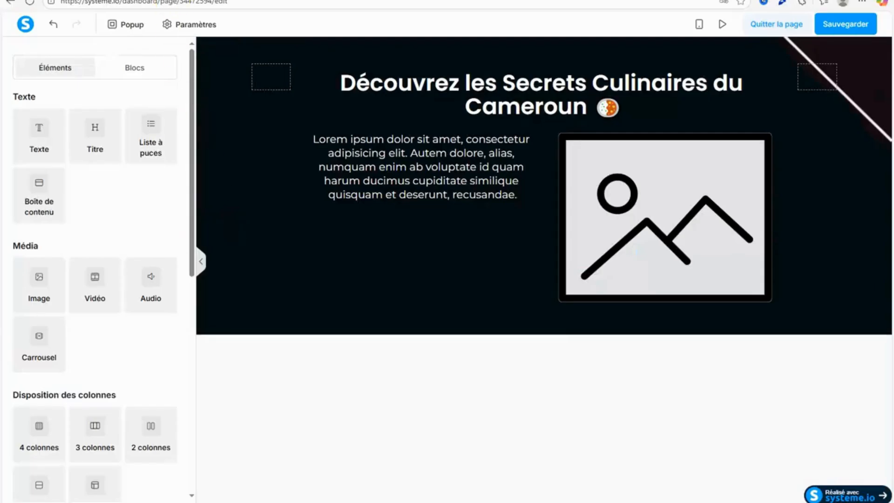
Add a Texte element between the title and the two-column row and replace its placeholder text with the copied subtitle.
left_click(68, 1)
left_click(173, 1)
left_click_drag(43, 135, 515, 130)
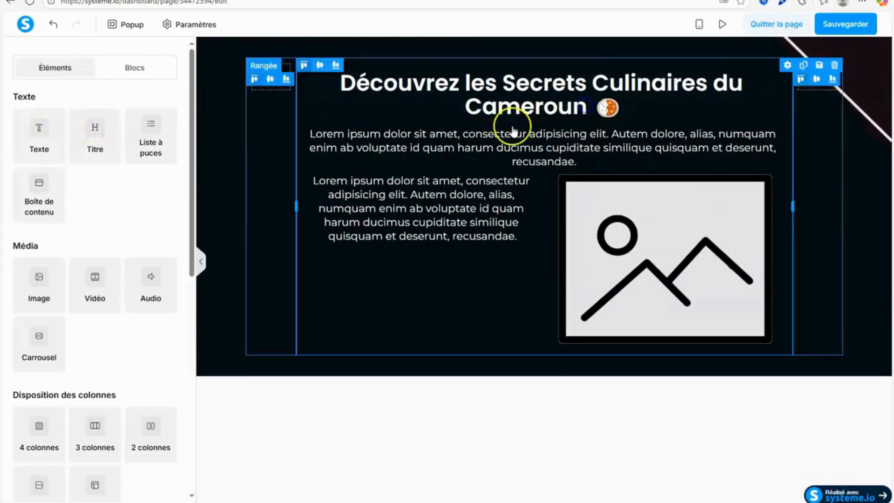
left_click(335, 150)
left_click_drag(307, 134, 672, 158)
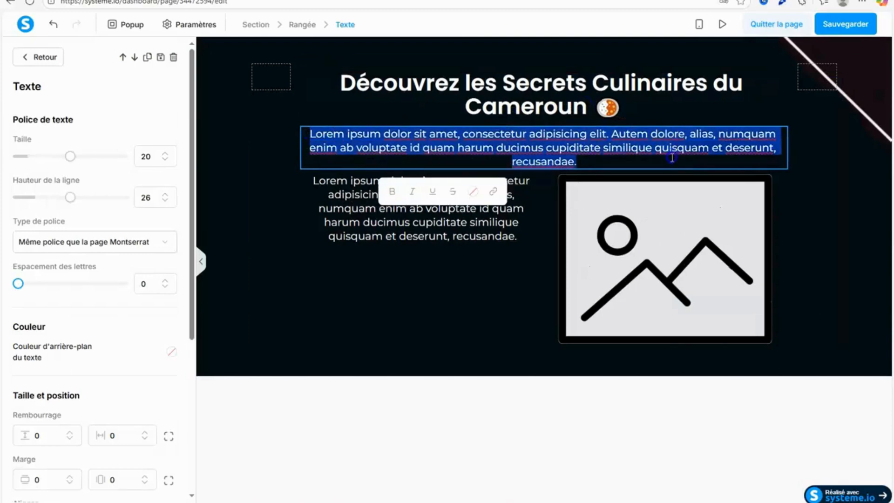
right_click(607, 142)
left_click(450, 242)
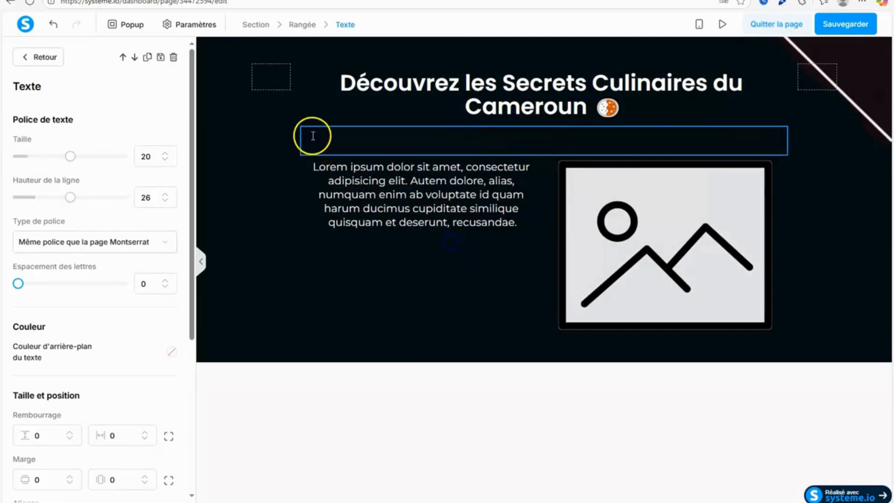
Set the colour of the whole subtitle text to white, ffffff.
left_click_drag(313, 136, 731, 151)
left_click(487, 178)
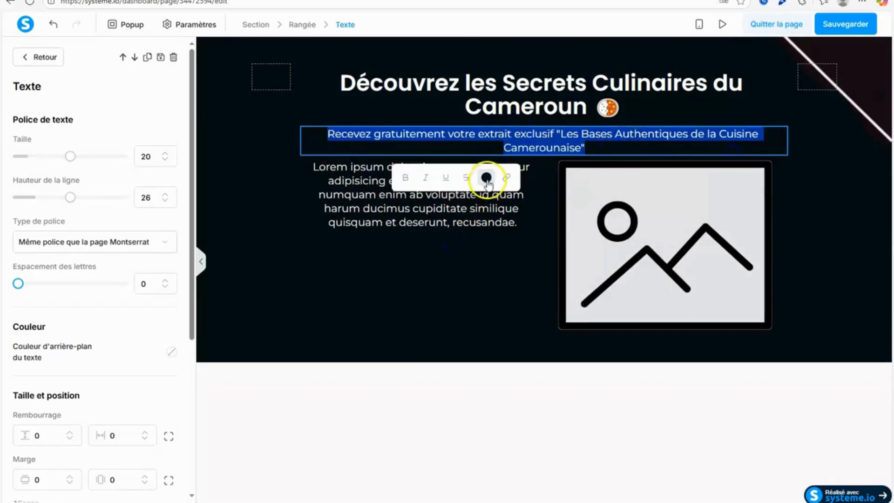
left_click_drag(464, 340, 425, 341)
type("f")
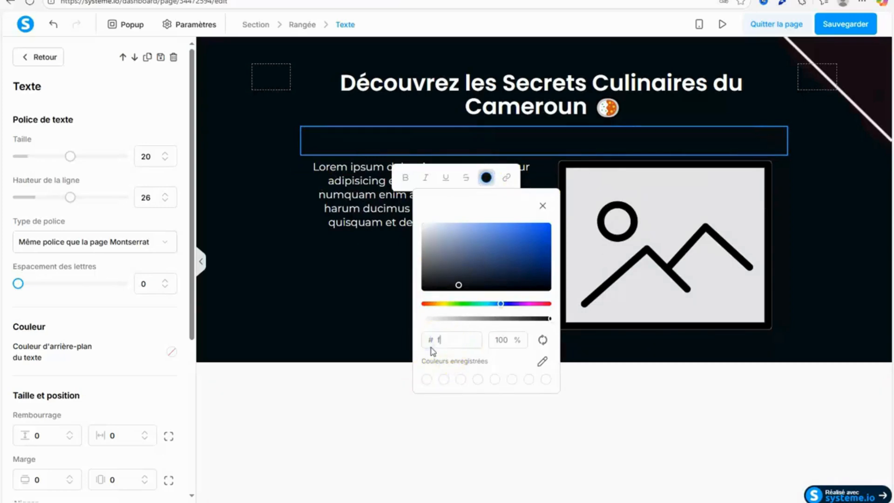
type("fffff")
left_click(328, 426)
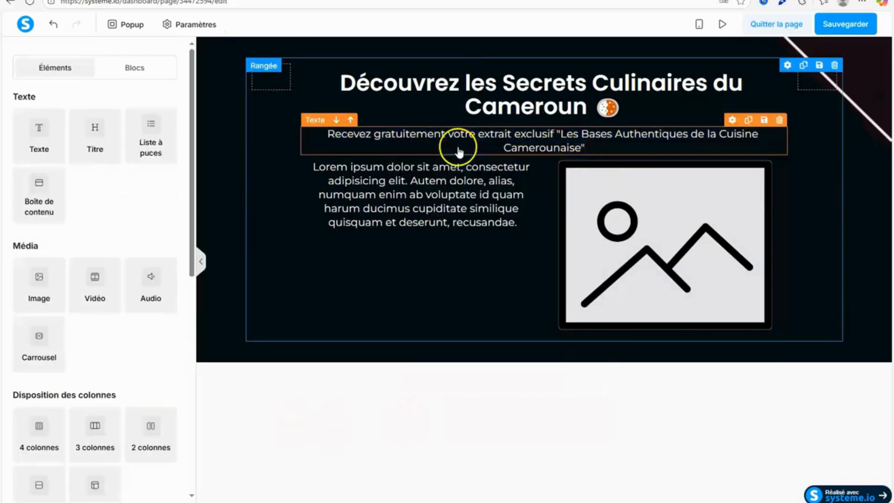
Reduce the subtitle's font size to less than 14 so it sits on a single line under the title.
triple_click(460, 149)
left_click(165, 161)
left_click(164, 160)
left_click(165, 160)
left_click(165, 161)
left_click(164, 160)
left_click(165, 160)
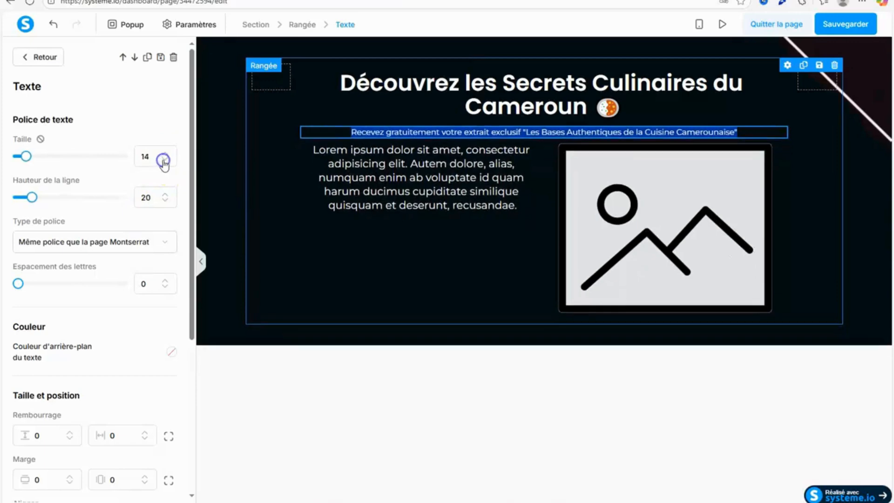
left_click(164, 161)
left_click(422, 443)
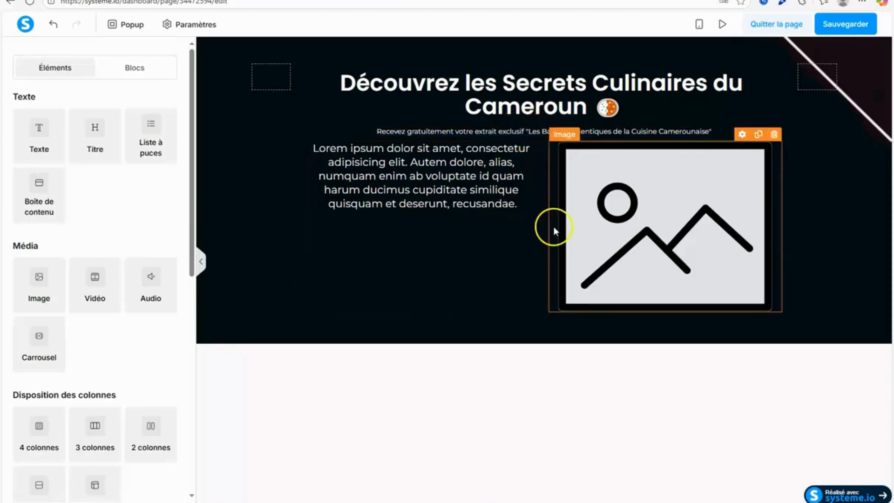
Move the two-column row with the text and image out of the middle column to form its own wider row below, and open its settings.
left_click(370, 289)
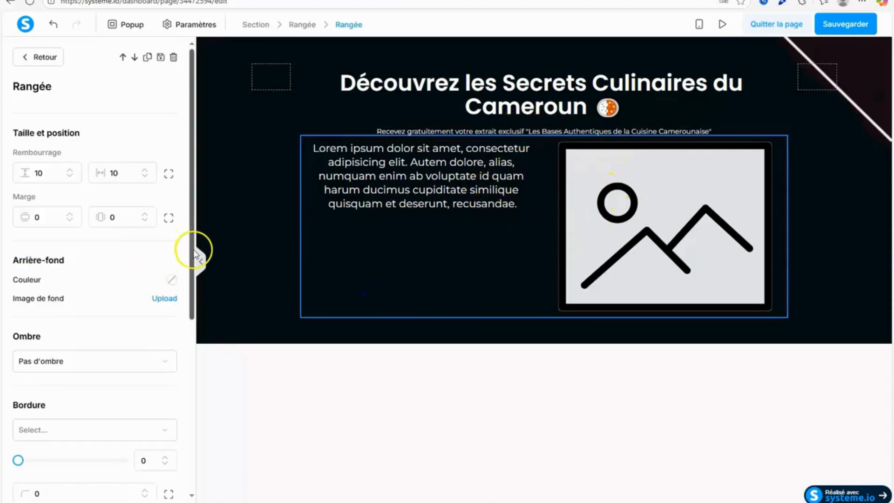
left_click(501, 408)
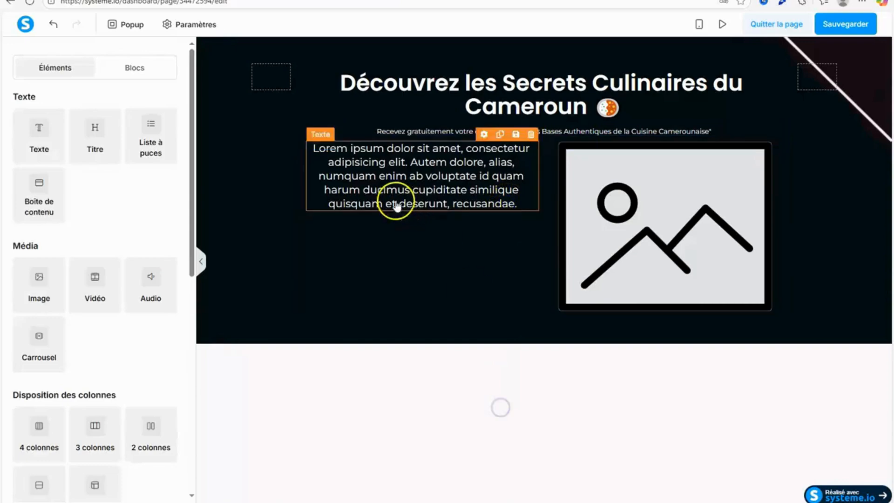
left_click_drag(366, 260, 465, 321)
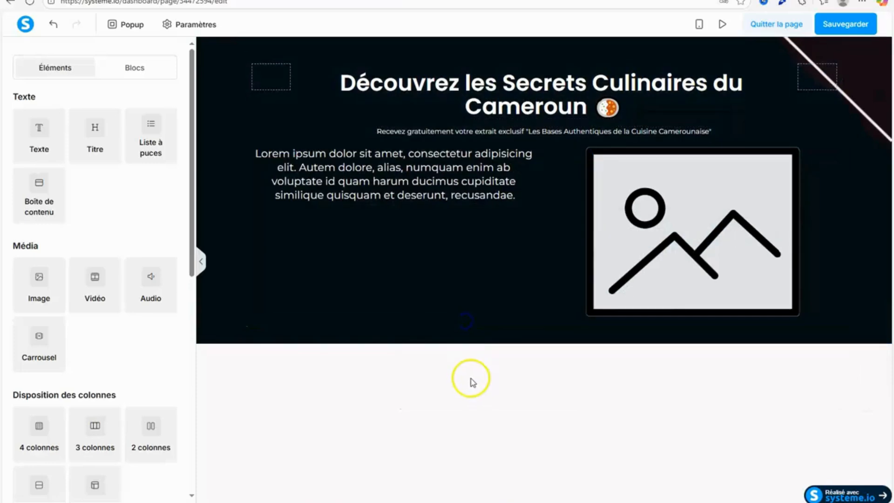
left_click(235, 256)
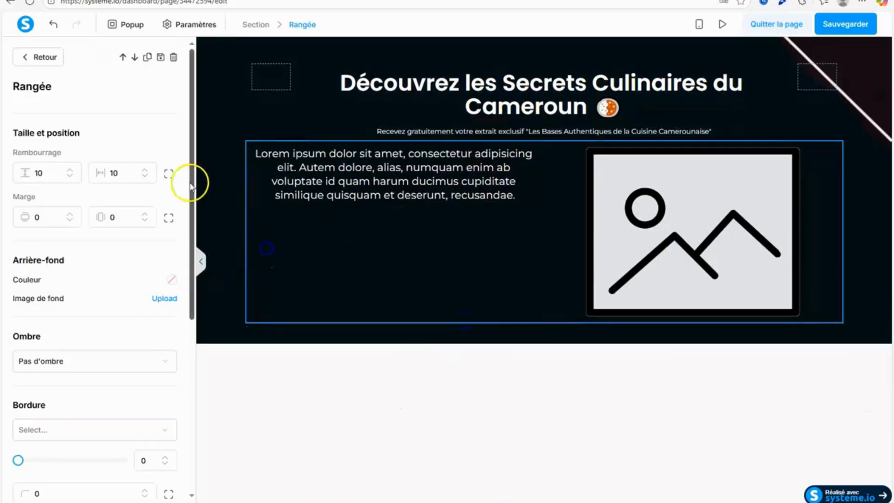
Show the four separate margin values of the two-column row and set its top margin to 10.
left_click_drag(191, 184, 191, 403)
left_click_drag(190, 281, 194, 37)
left_click(168, 219)
left_click(48, 215)
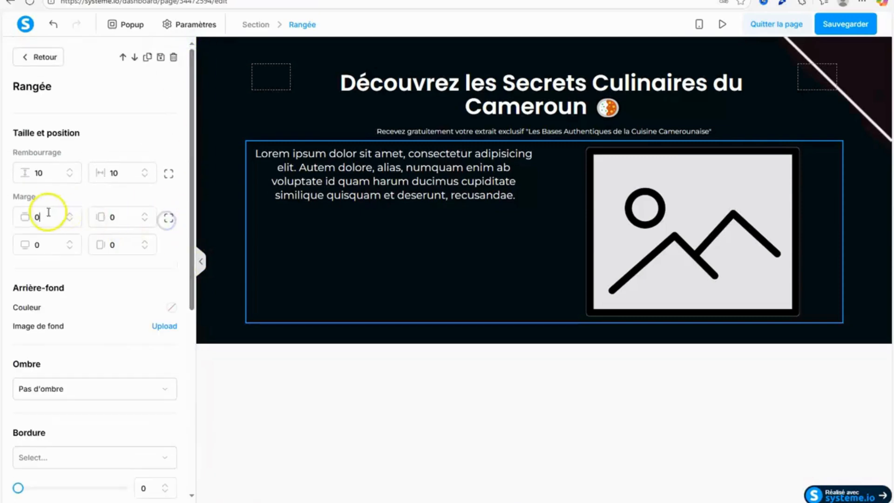
type("10")
left_click(530, 428)
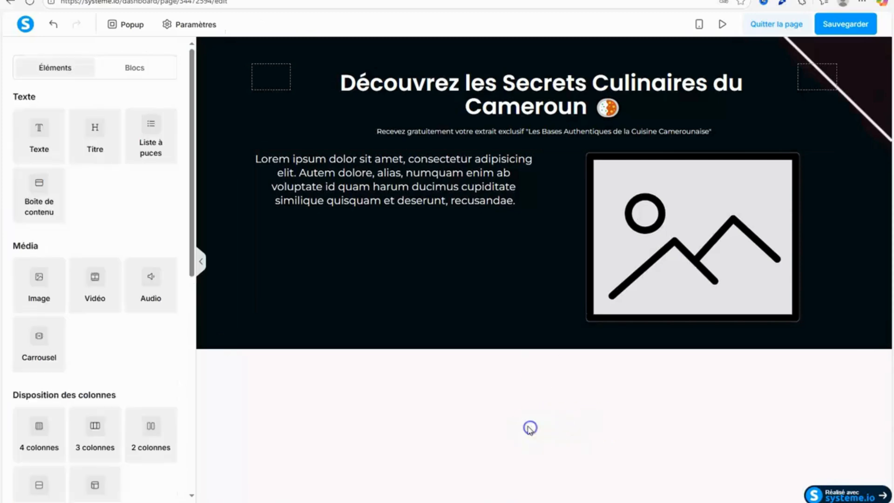
Switch to the Google Docs document and copy the capture page's "Dans ce guide offert, vous découvrirez :" line with its four bullet points.
left_click(480, 110)
left_click(455, 478)
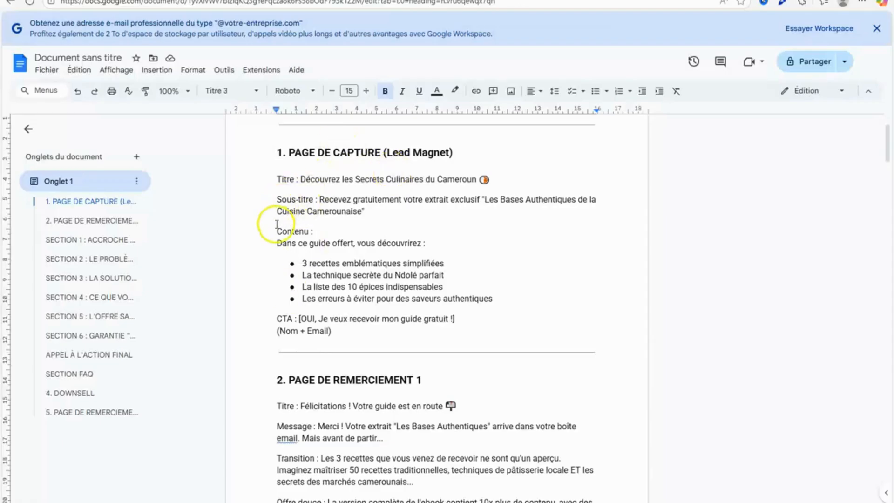
left_click_drag(277, 242, 515, 298)
right_click(384, 281)
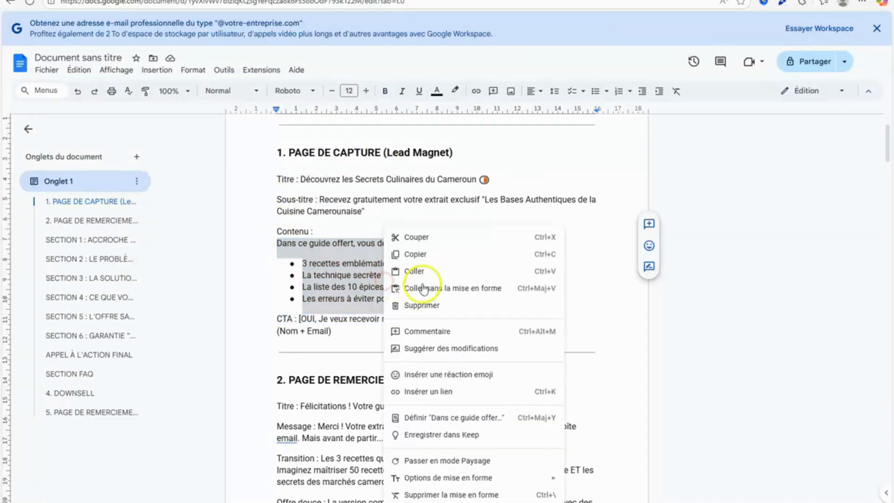
left_click(425, 256)
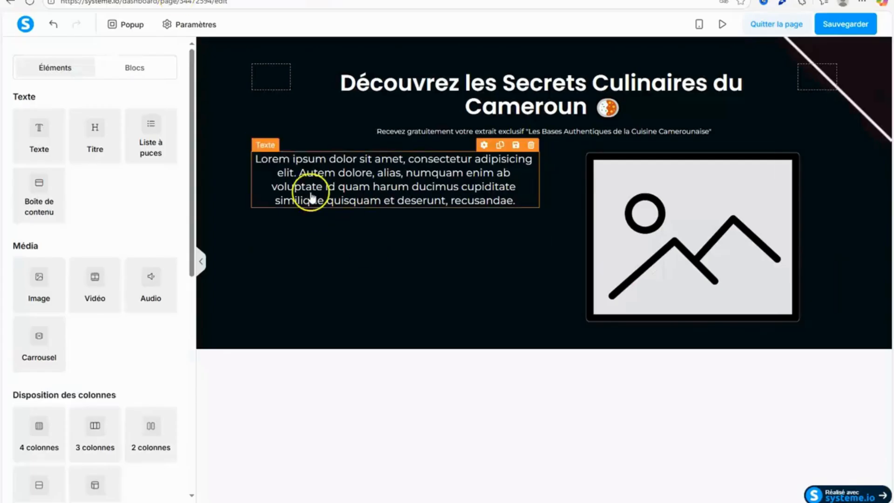
Switch back to the systeme.io editor and replace the Lorem ipsum text beside the image with the copied guide content.
left_click(312, 198)
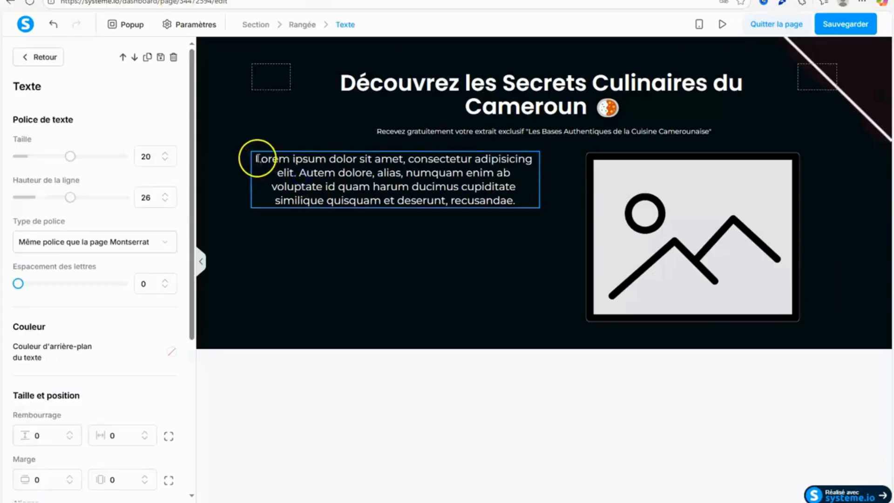
left_click_drag(256, 158, 482, 202)
right_click(482, 201)
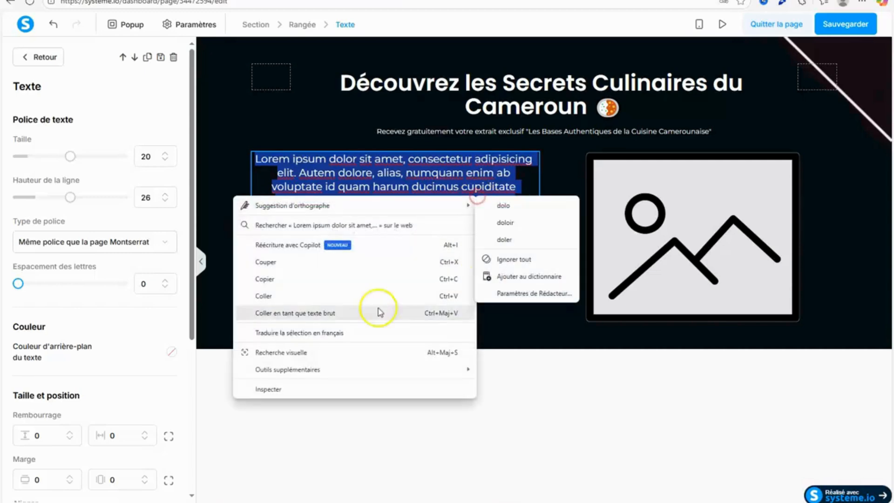
left_click(296, 293)
Set the colour of the whole pasted guide text and its bullet points to white, ffffff.
left_click_drag(257, 157, 499, 258)
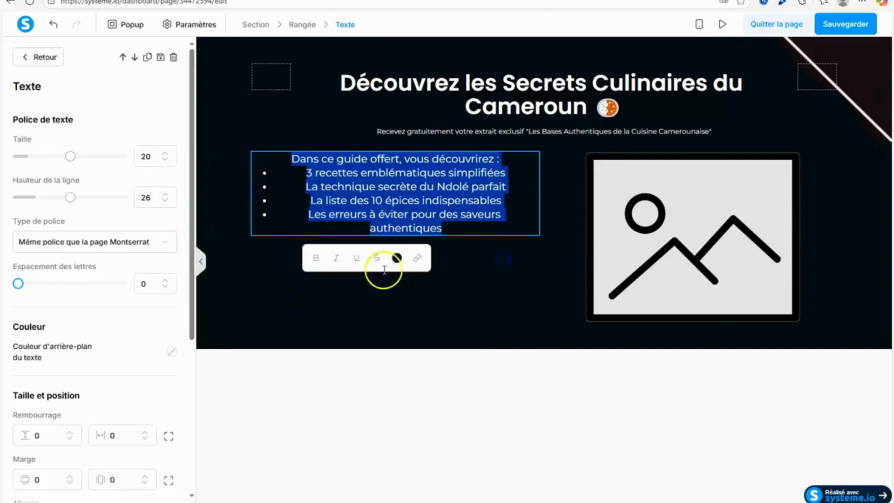
left_click(396, 258)
left_click(382, 420)
left_click_drag(382, 421, 321, 421)
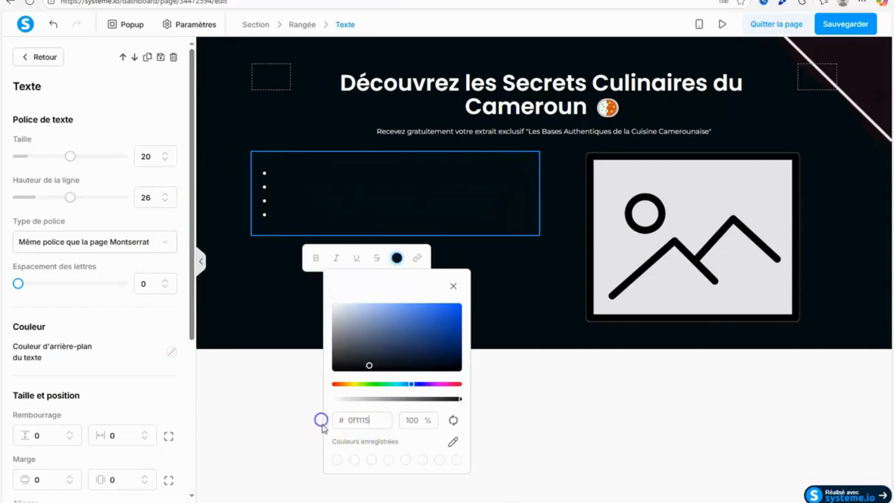
left_click(386, 461)
double_click(344, 420)
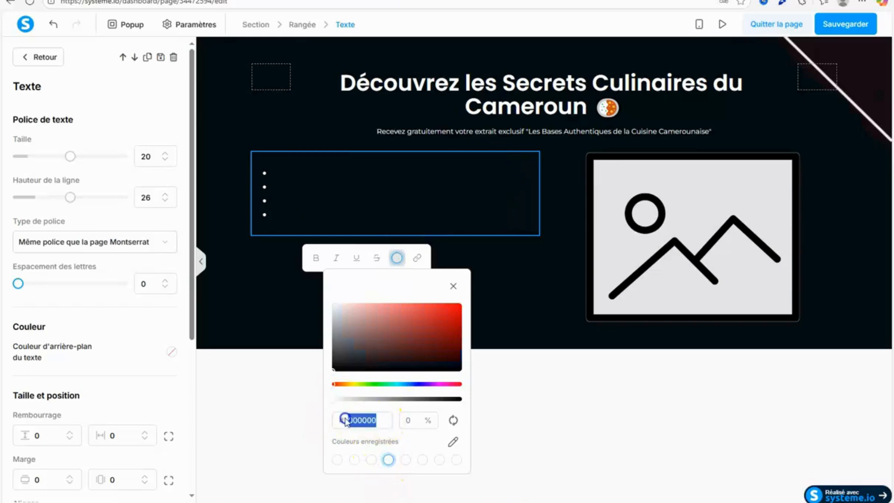
type("ffffff")
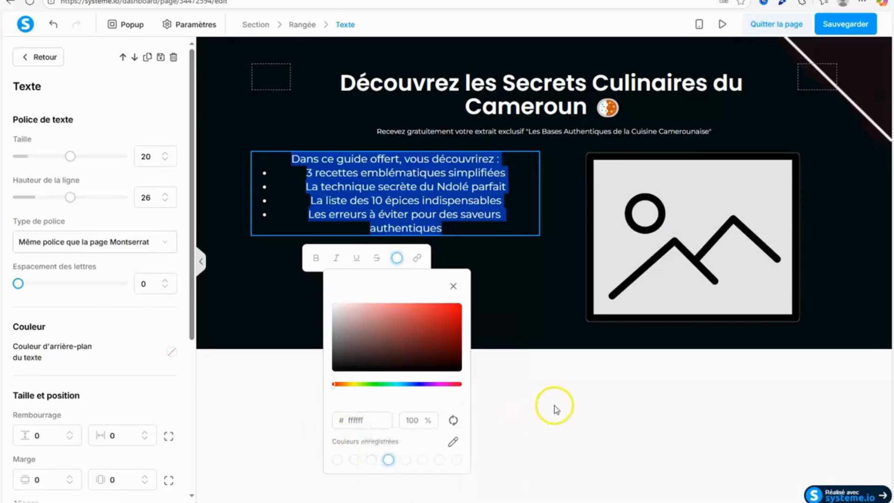
left_click(557, 404)
Align the guide text and its bullet list to the left of their column.
left_click(307, 167)
left_click_drag(192, 194, 199, 334)
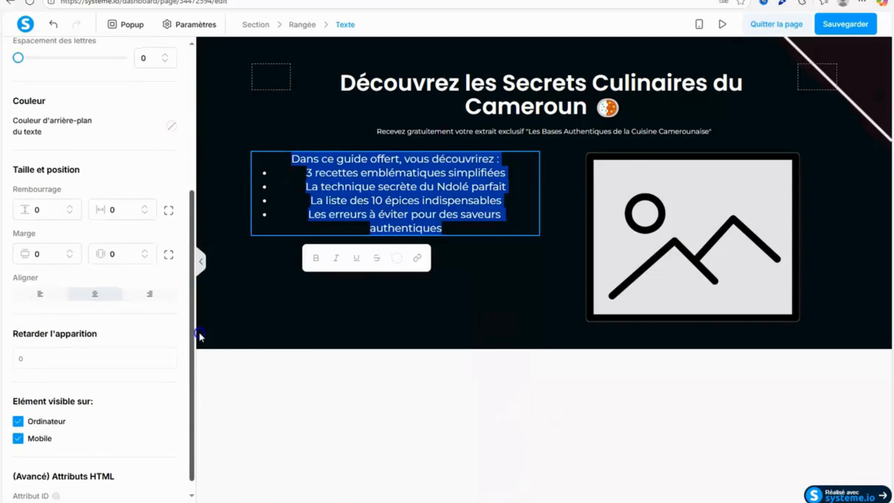
left_click(52, 293)
left_click(535, 387)
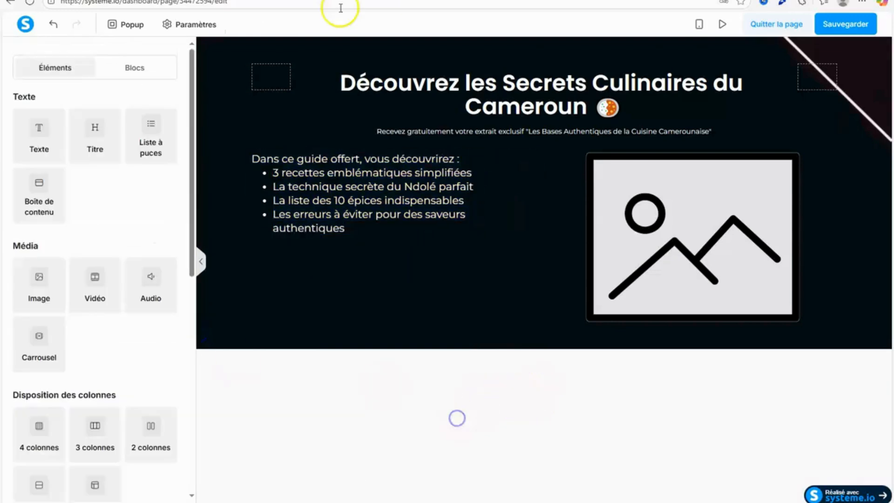
Indent the line "Dans ce guide offert, vous découvrirez :" with spaces so it lines up with the bullets.
left_click(251, 159)
left_click(255, 159)
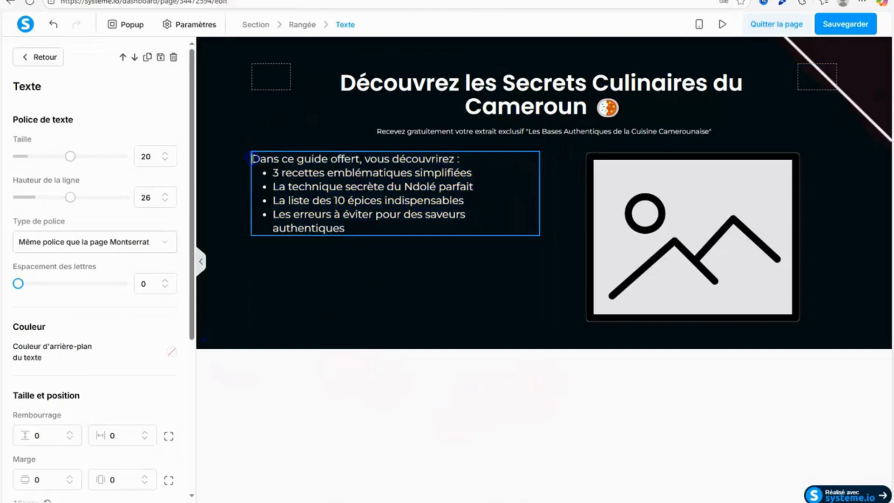
left_click(300, 359)
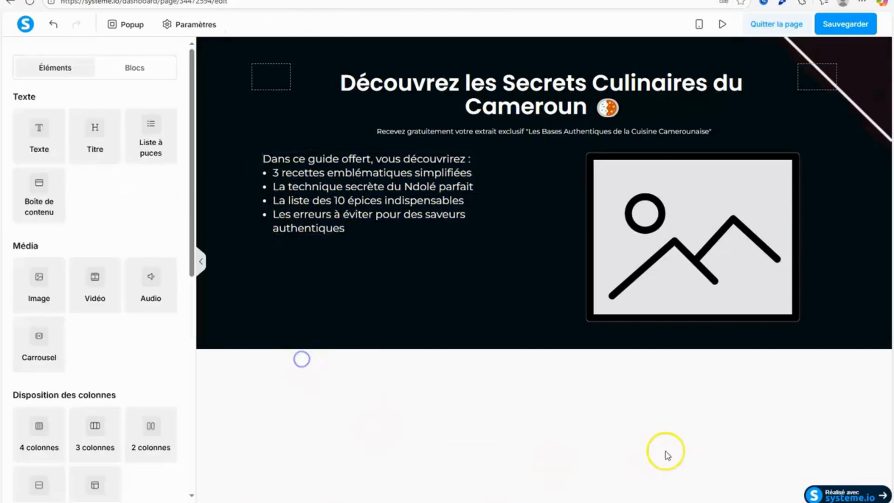
left_click(416, 212)
left_click(296, 405)
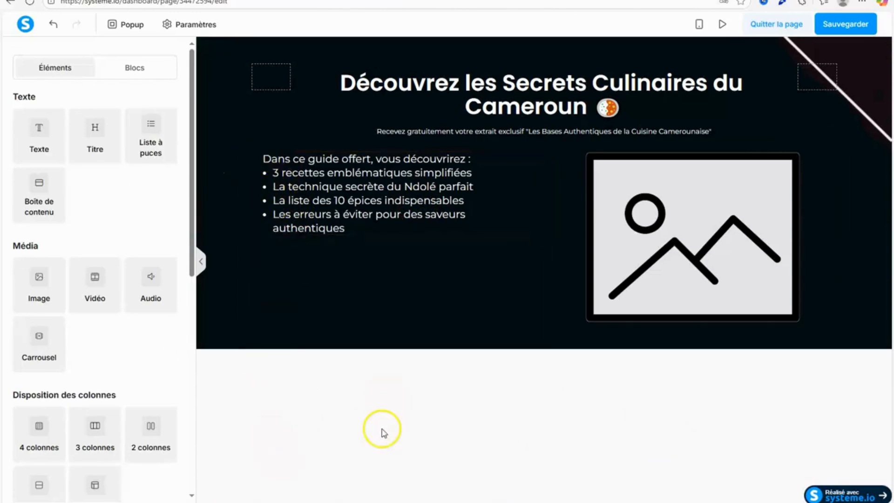
Set the guide text's font size to 15 and its line height to 25.
left_click(356, 223)
left_click_drag(70, 197, 41, 210)
left_click(165, 160)
left_click(165, 159)
left_click(165, 160)
left_click(165, 159)
left_click(165, 160)
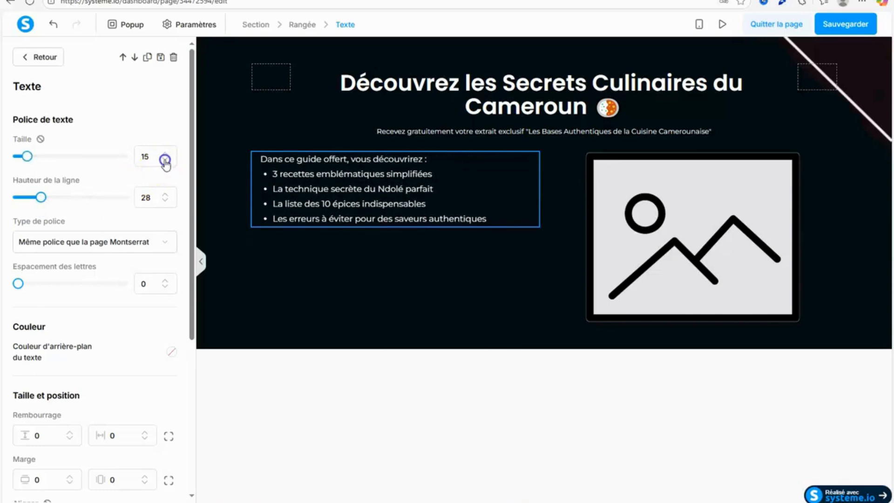
left_click_drag(41, 205, 38, 205)
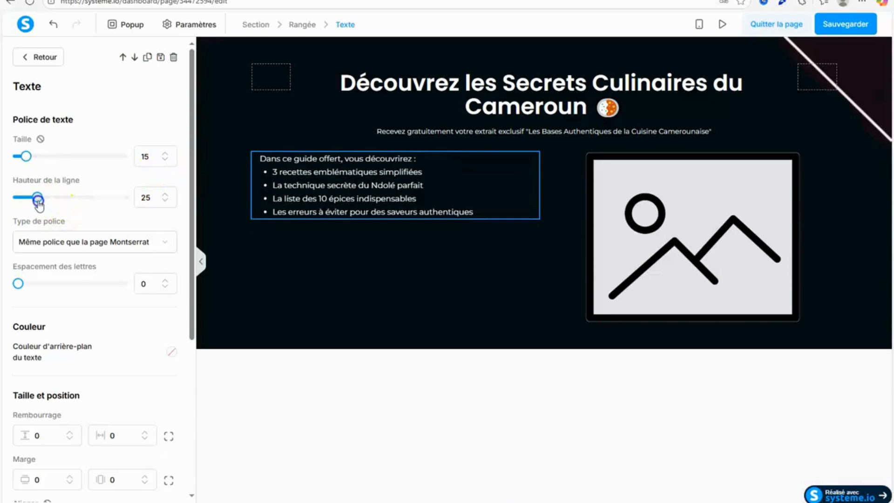
left_click(421, 428)
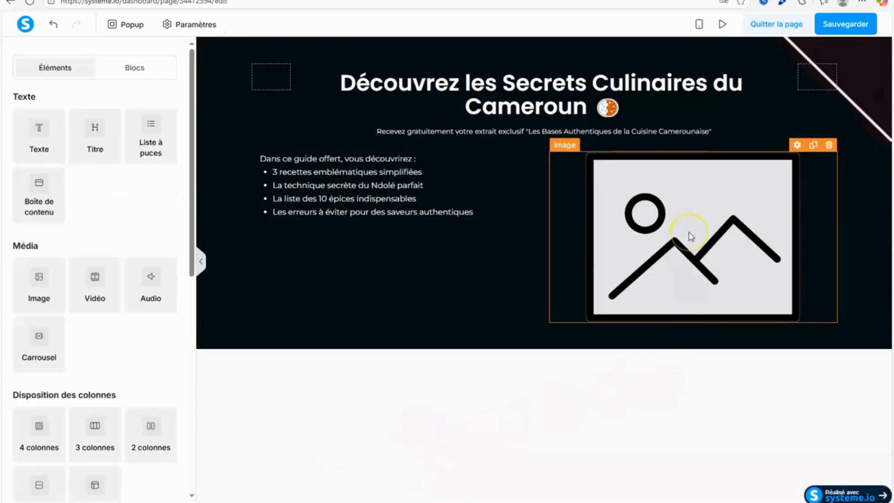
Open the file chooser for the placeholder image and look through the images already uploaded.
left_click(679, 356)
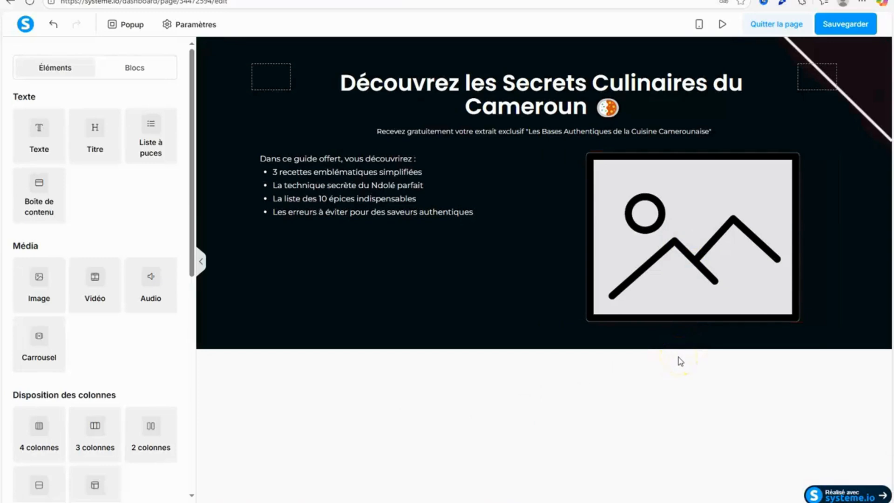
left_click(734, 264)
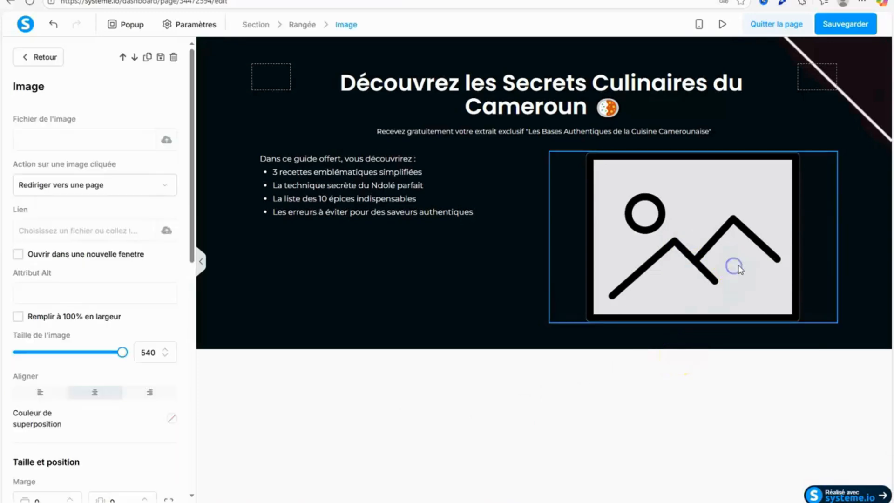
left_click(452, 464)
left_click(749, 216)
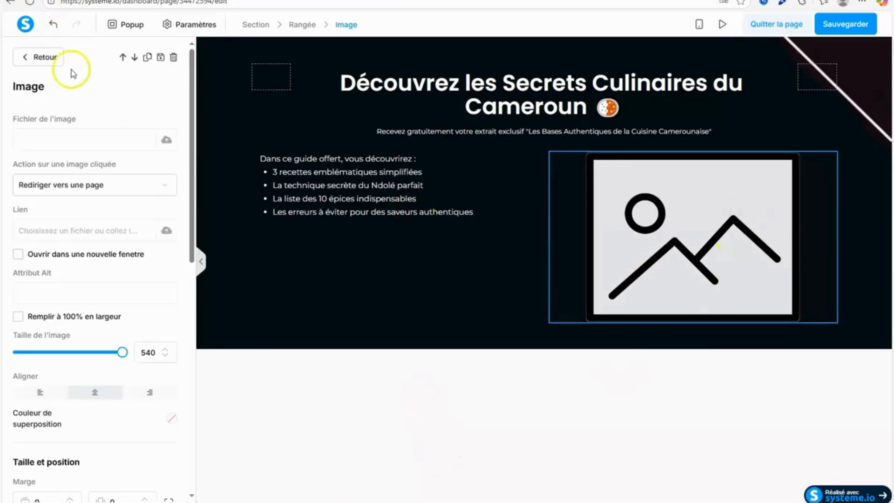
left_click(168, 142)
left_click(409, 212)
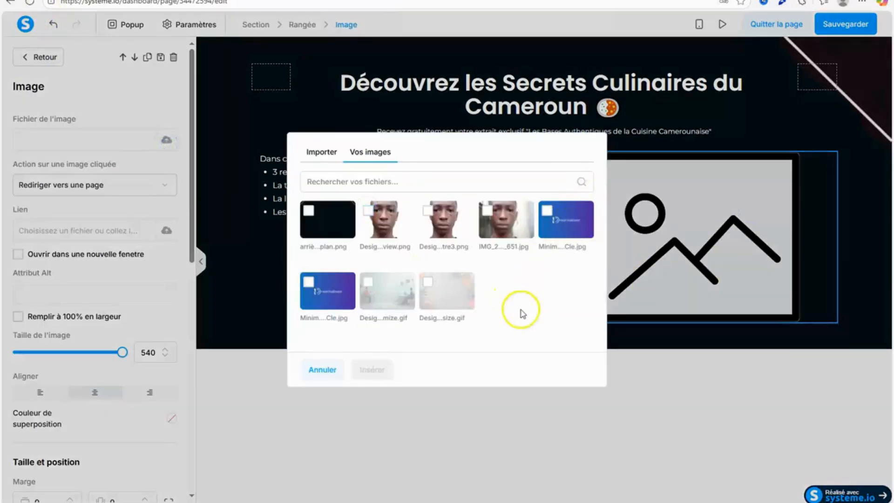
Import the file Design sans titre (4) from the Téléchargements folder, insert it in place of the placeholder, and reduce the image size.
left_click(327, 152)
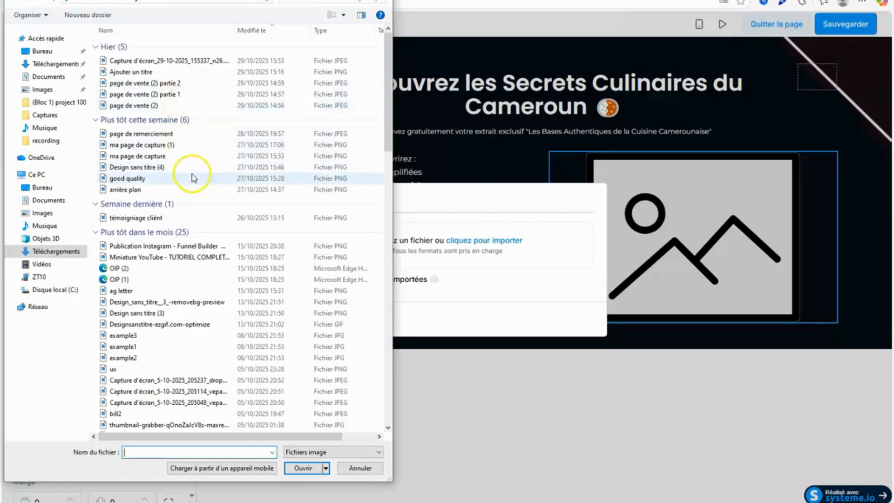
left_click(188, 178)
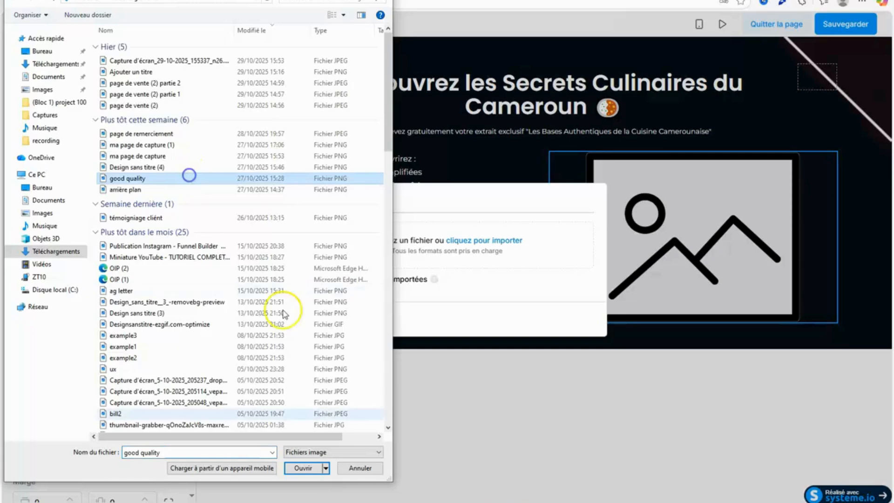
left_click(153, 168)
left_click(147, 179)
left_click(156, 167)
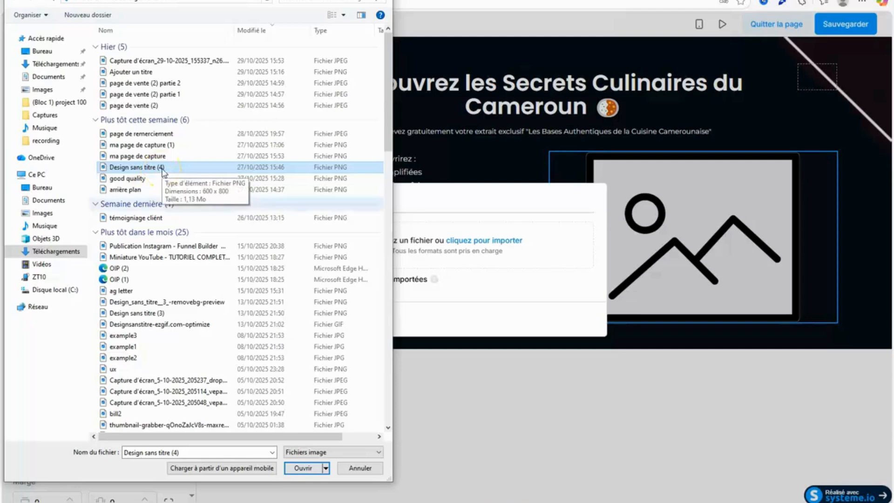
left_click(310, 468)
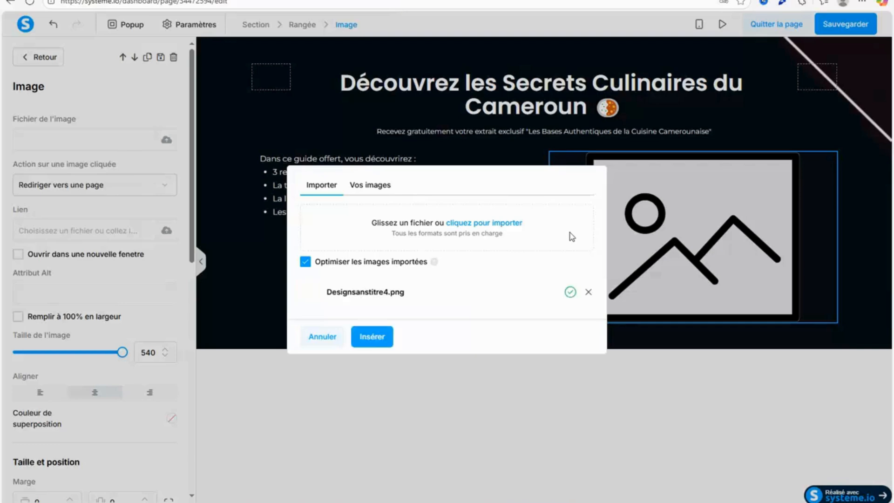
left_click(382, 336)
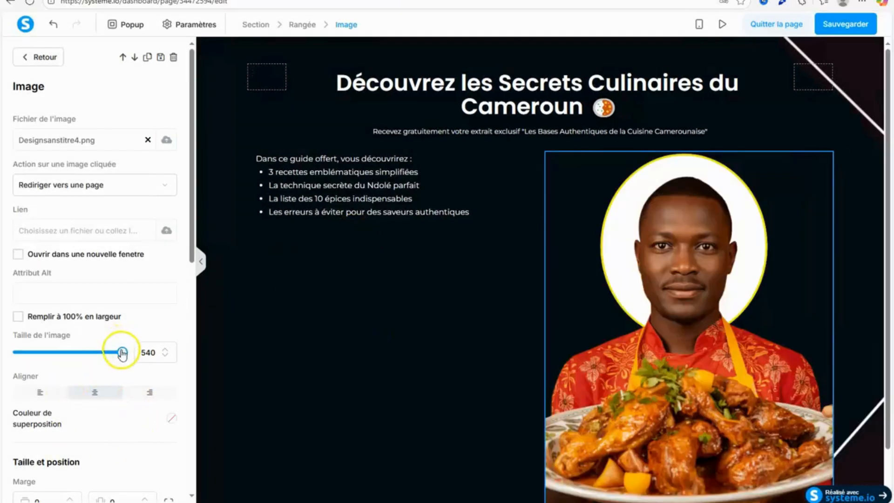
left_click_drag(122, 352, 85, 359)
left_click(455, 475)
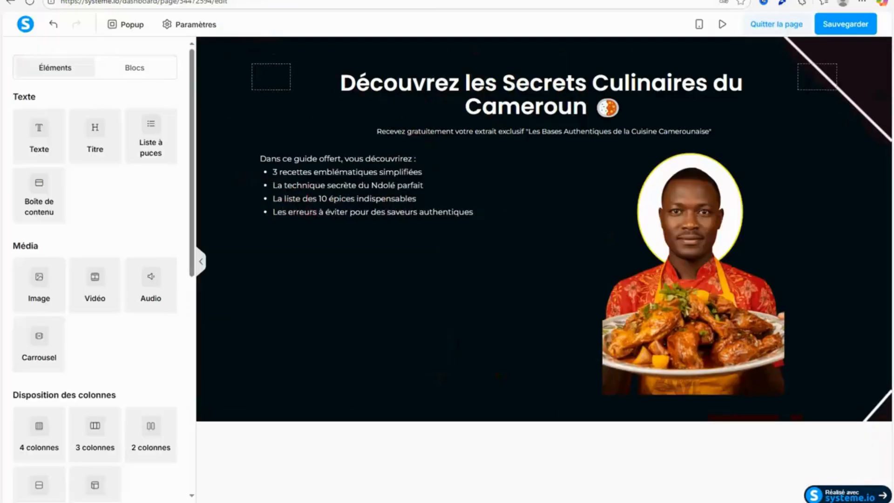
Select "Secrets Culinaires du Cameroun" with its emoji in the title and open its text colour setting.
left_click(500, 84)
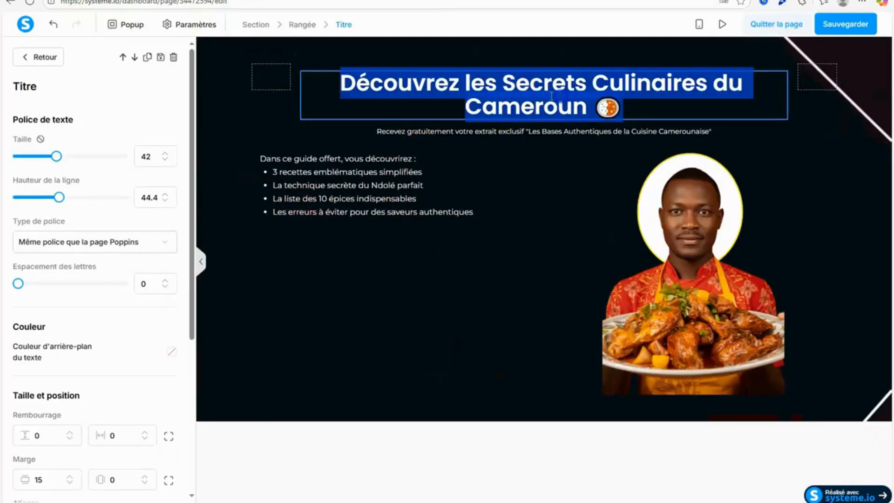
left_click(502, 84)
left_click_drag(503, 83, 634, 106)
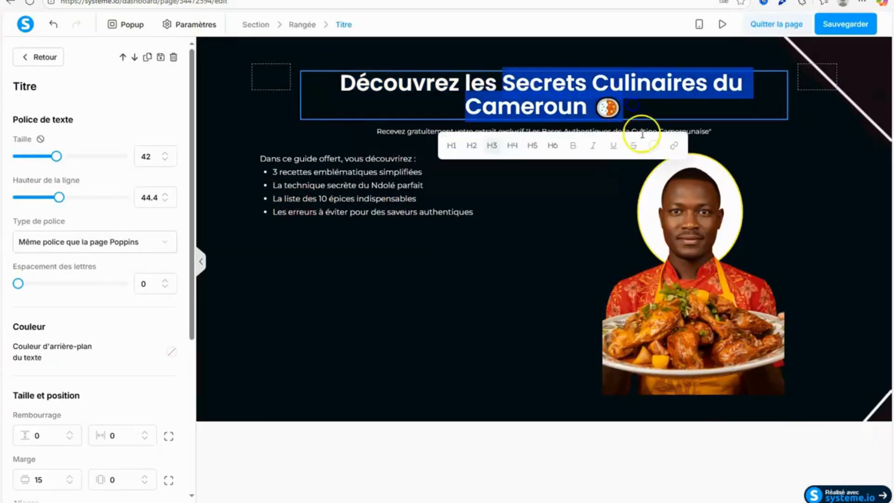
left_click(653, 145)
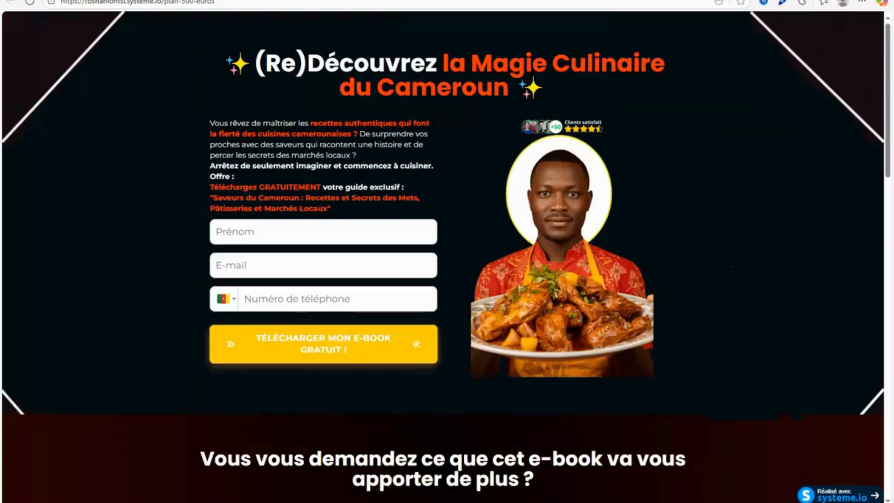
Sample the orange of the title on the published example page with the colour picker and copy its hex code.
left_click(782, 4)
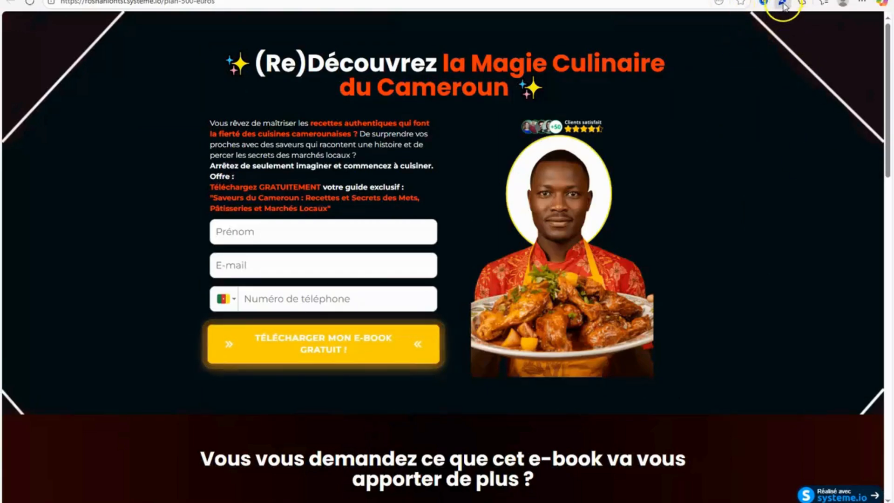
left_click(784, 5)
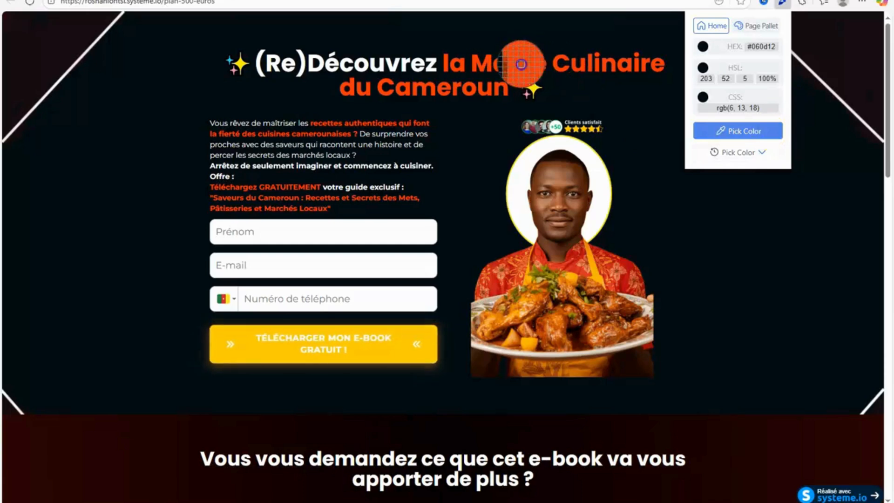
left_click(524, 66)
left_click(762, 46)
left_click(763, 46)
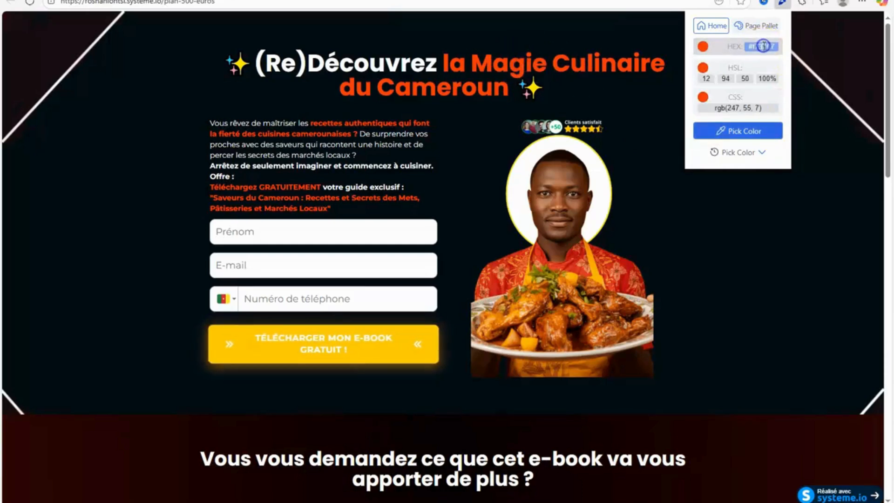
left_click_drag(775, 48, 751, 49)
right_click(755, 48)
left_click(772, 43)
right_click(751, 49)
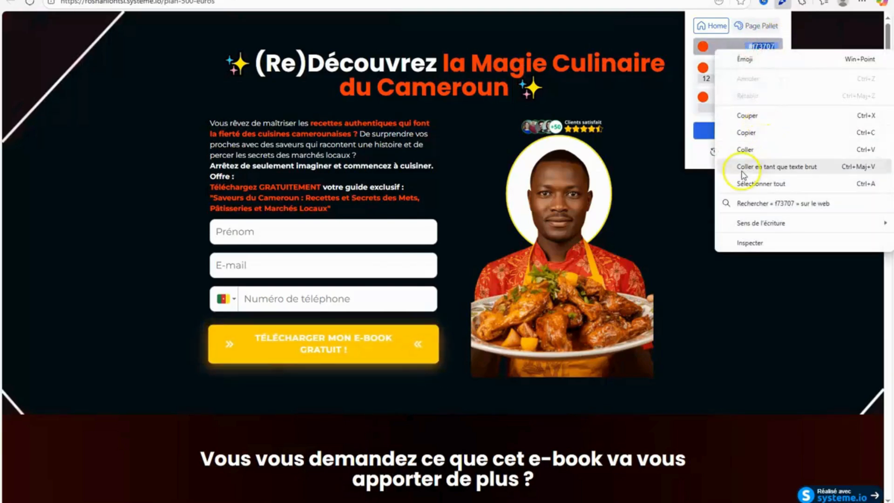
left_click(743, 116)
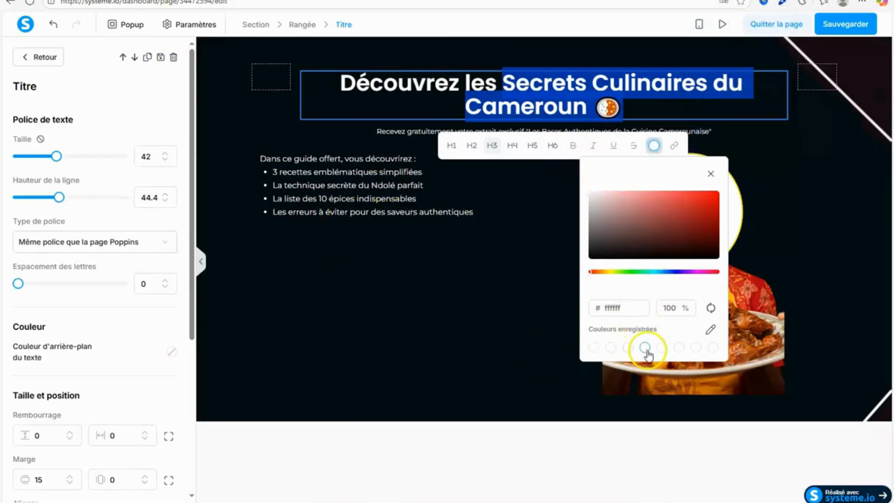
Store the copied colour f73707 as a saved colour and apply it to "Secrets Culinaires du Cameroun" in the title.
left_click(661, 348)
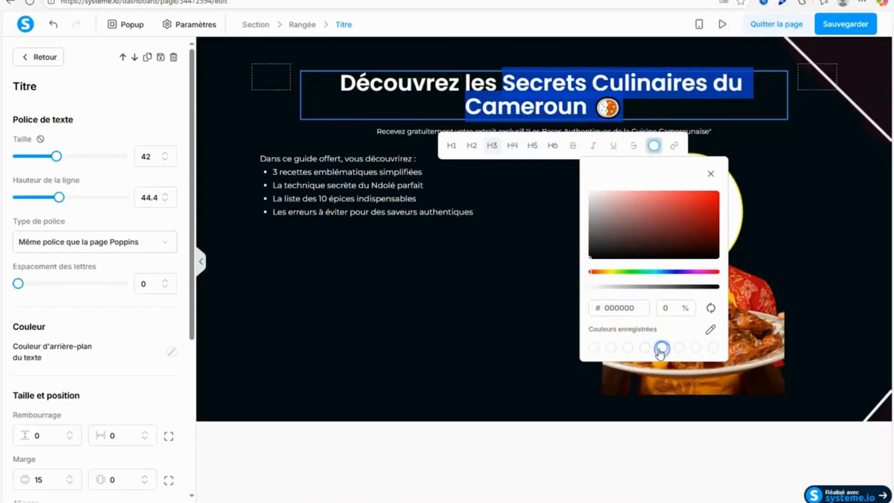
right_click(606, 310)
left_click(648, 151)
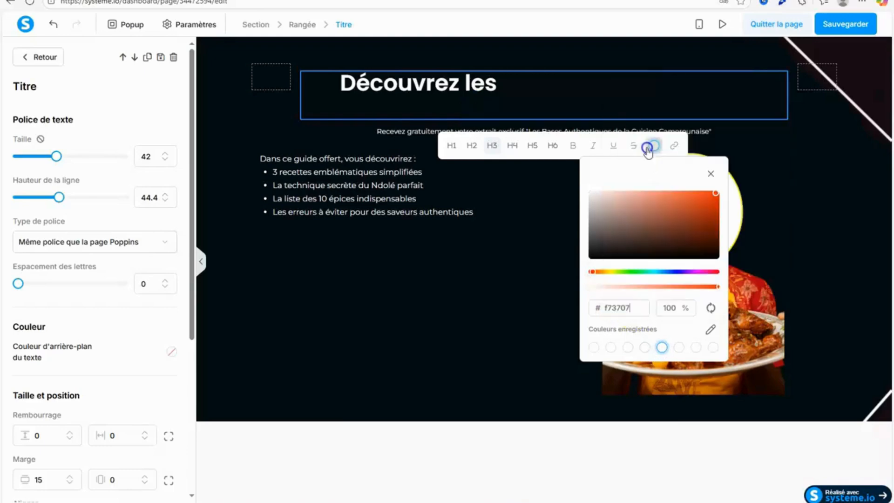
left_click(552, 326)
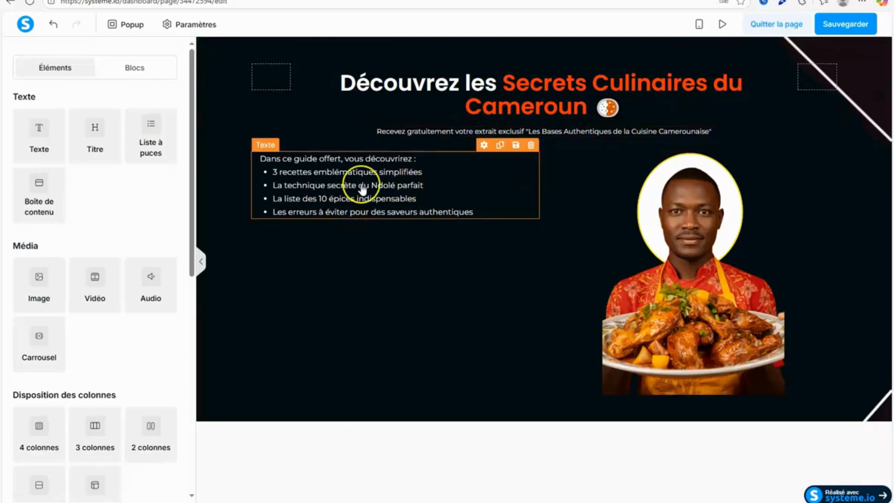
Colour the word "Ndolé" in the guide text with the saved orange f73707.
left_click(389, 186)
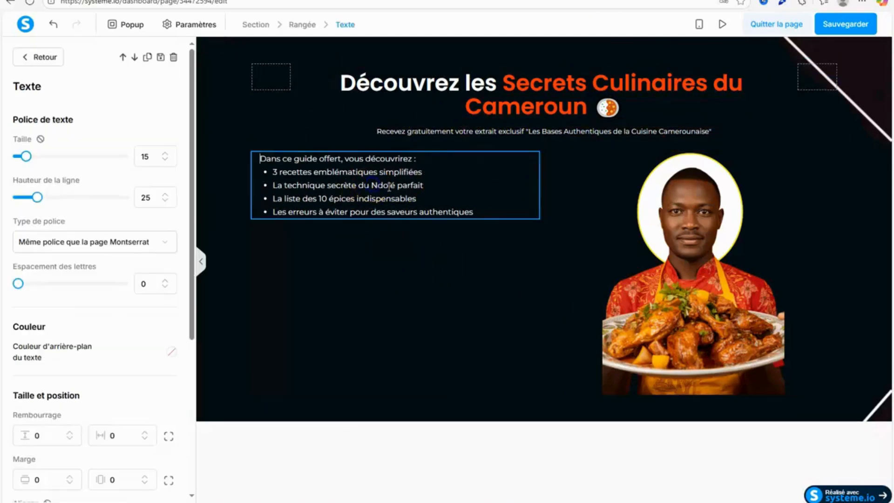
left_click_drag(393, 185, 376, 188)
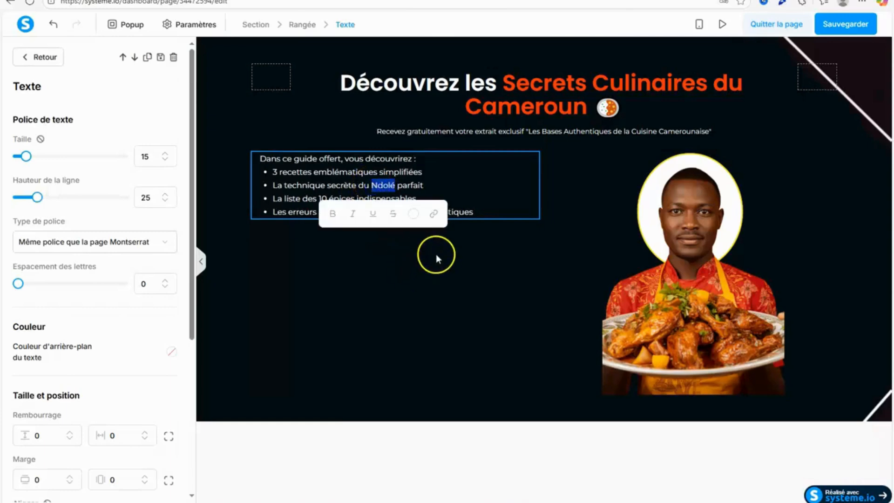
left_click(413, 214)
left_click(421, 416)
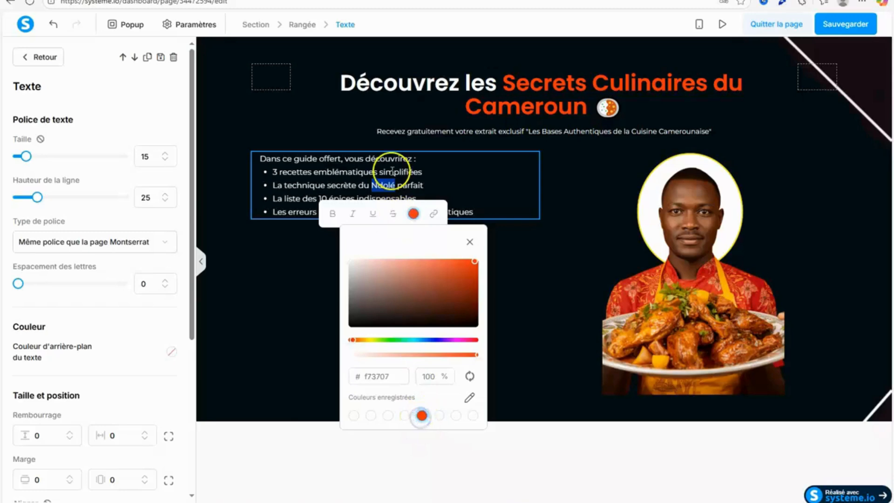
left_click(305, 223)
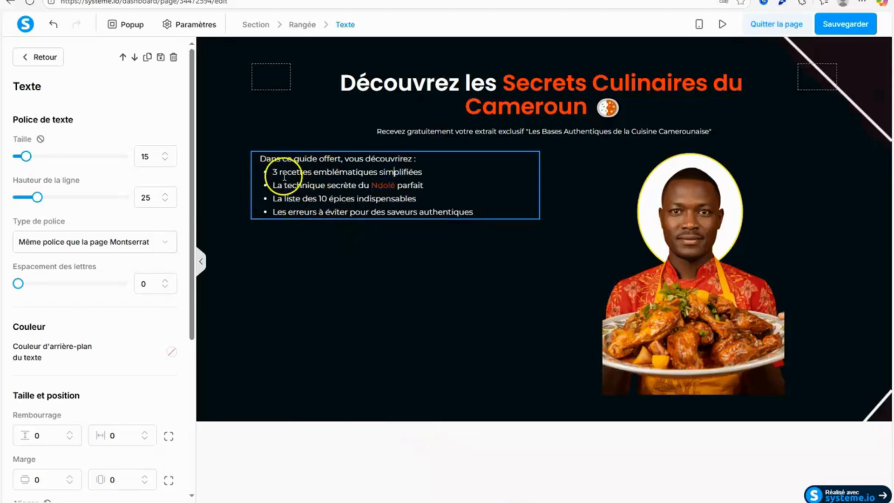
Apply the saved orange to "recettes emblématiques" in the guide text and to the quoted "Les Bases Authentiques de la Cuisine Camerounaise" in the subtitle.
left_click_drag(279, 172, 377, 173)
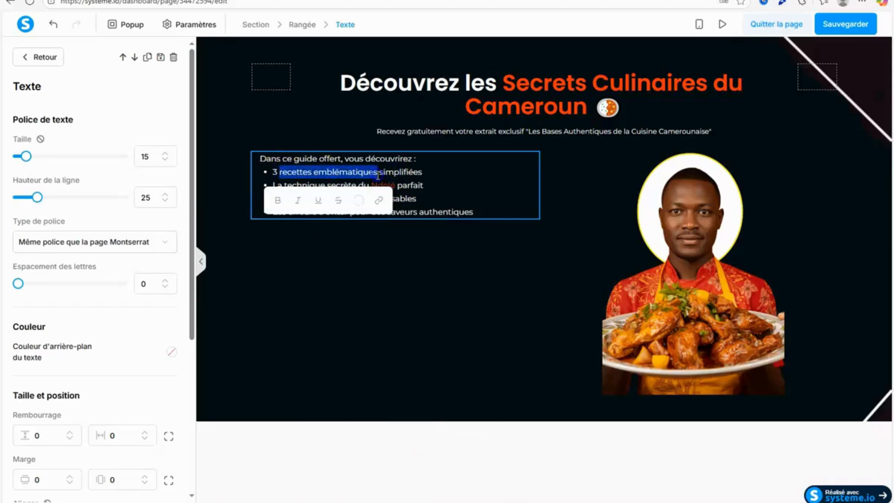
left_click(359, 200)
left_click(367, 401)
left_click(490, 311)
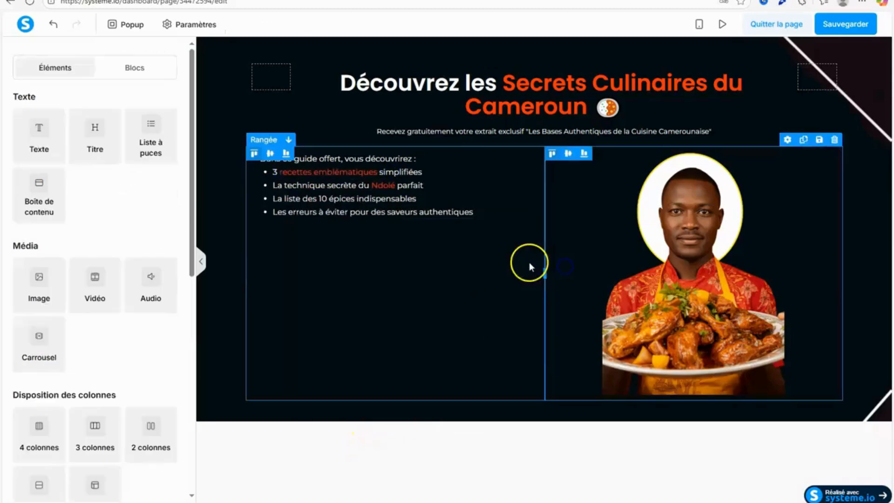
triple_click(535, 132)
left_click_drag(527, 131, 608, 130)
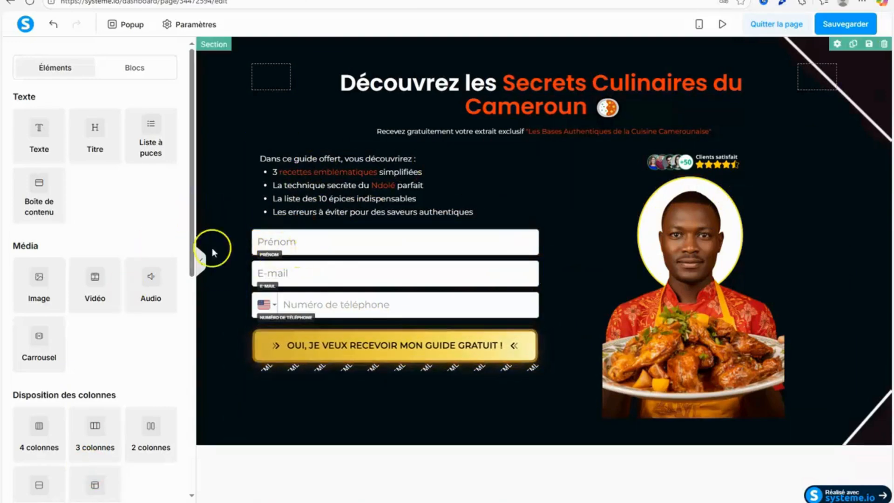
Look through the available form elements and the Prénom field's settings, including its padding, margins and border.
left_click_drag(190, 253, 188, 407)
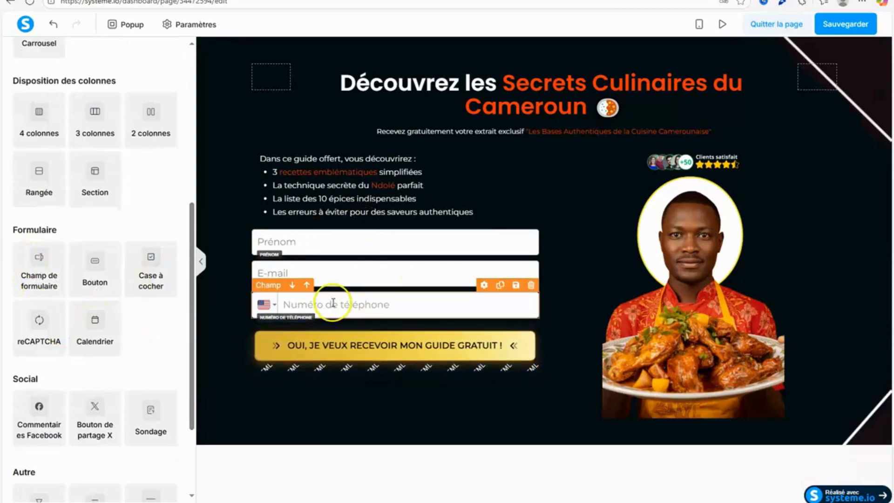
left_click(448, 238)
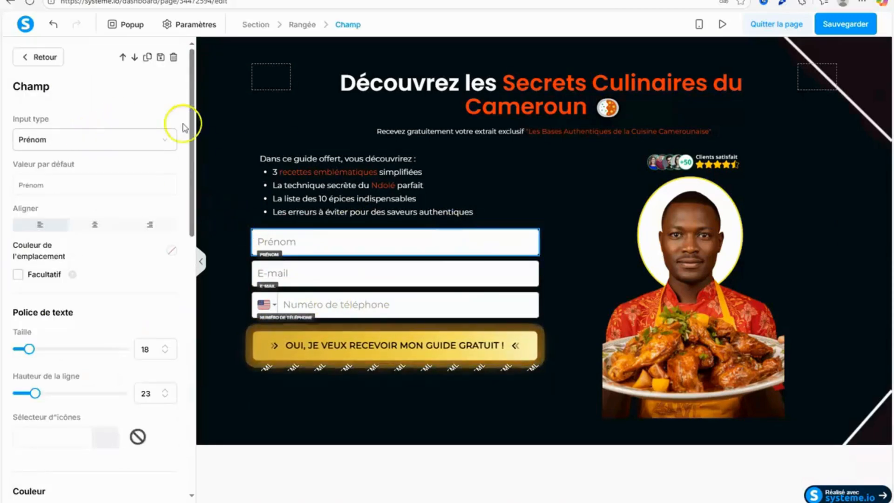
left_click_drag(190, 146, 179, 293)
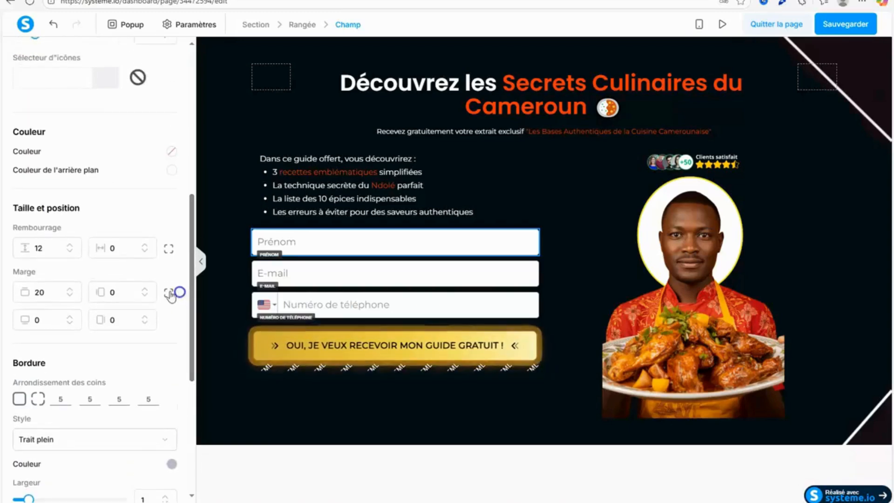
left_click(319, 270)
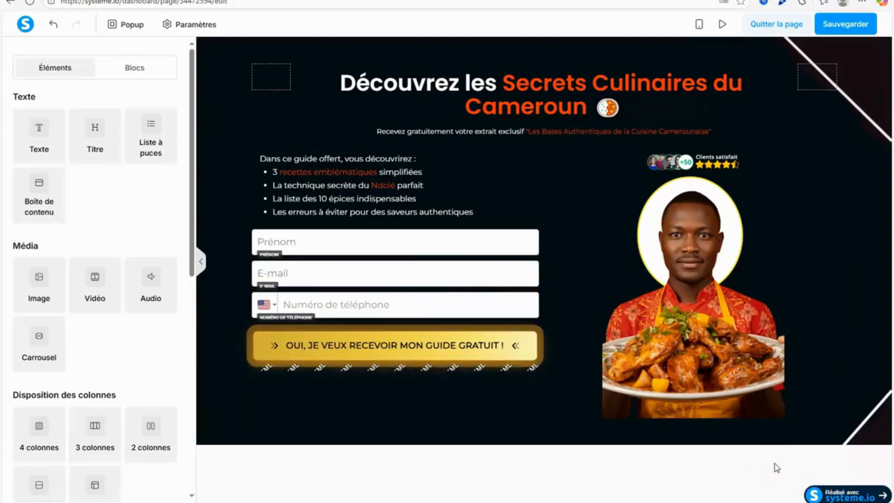
Review the custom code of the HTML element beneath the form button, close it without changes and save the page.
left_click(498, 369)
left_click(39, 153)
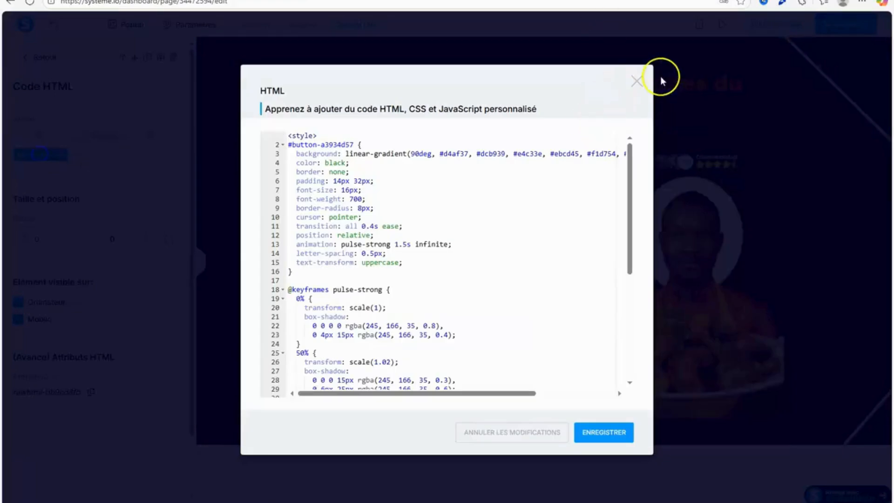
left_click(637, 82)
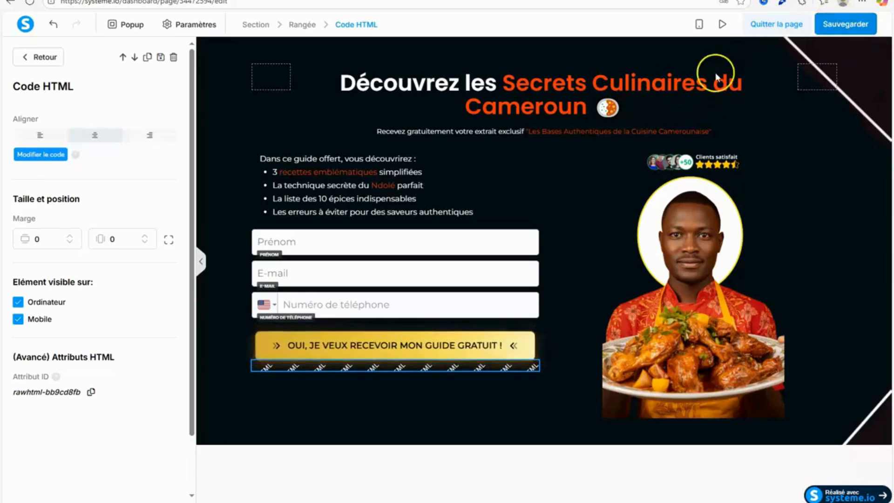
left_click(685, 246)
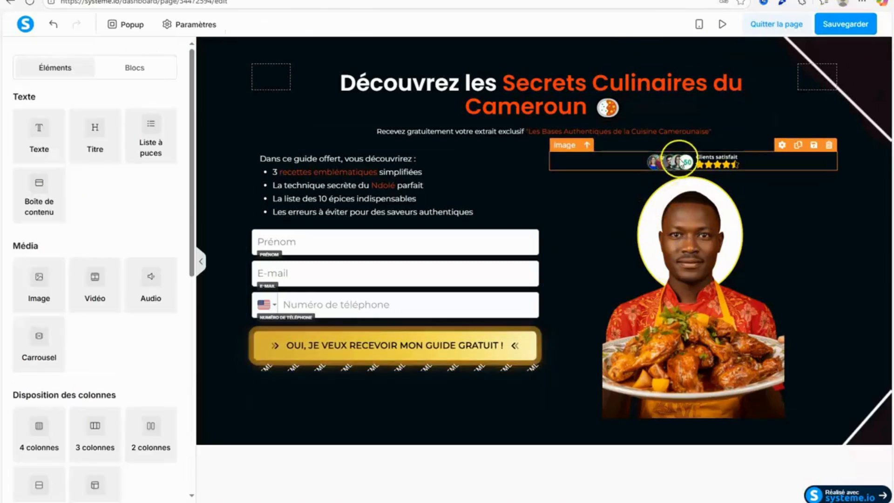
left_click(843, 26)
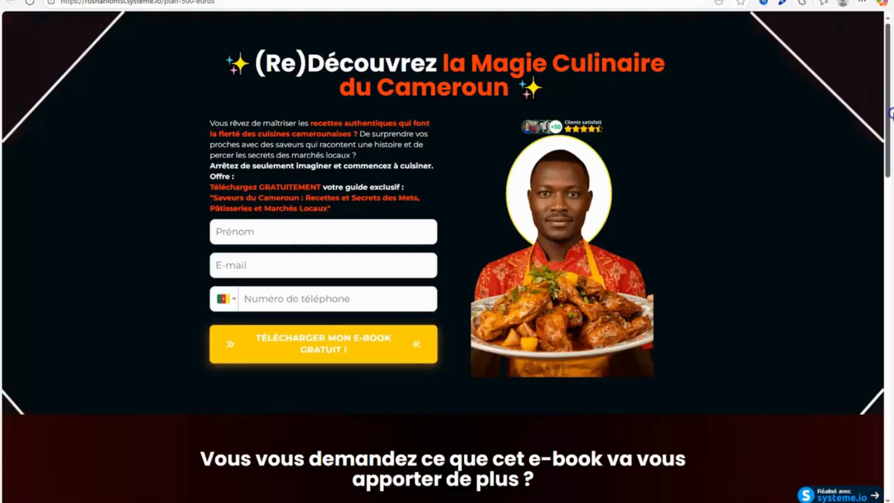
Look through the published example page's sections and try submitting its form with all fields empty.
left_click_drag(884, 100, 892, 184)
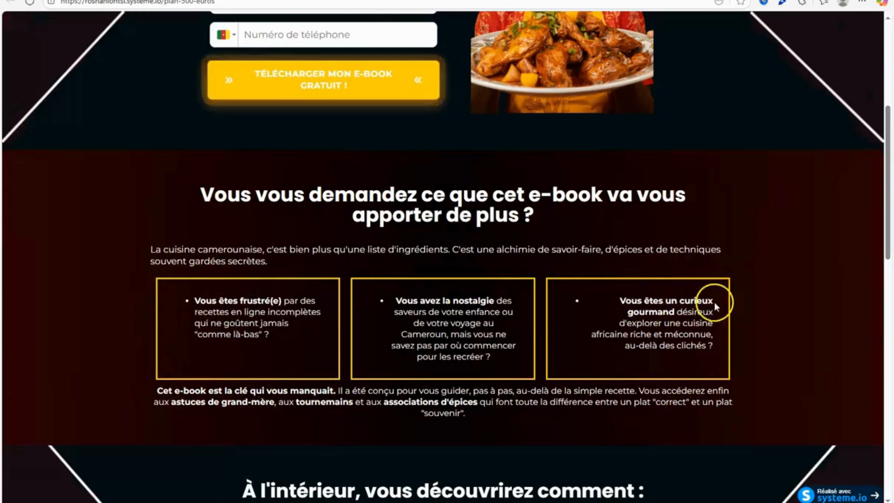
left_click_drag(889, 153, 893, 9)
left_click(309, 354)
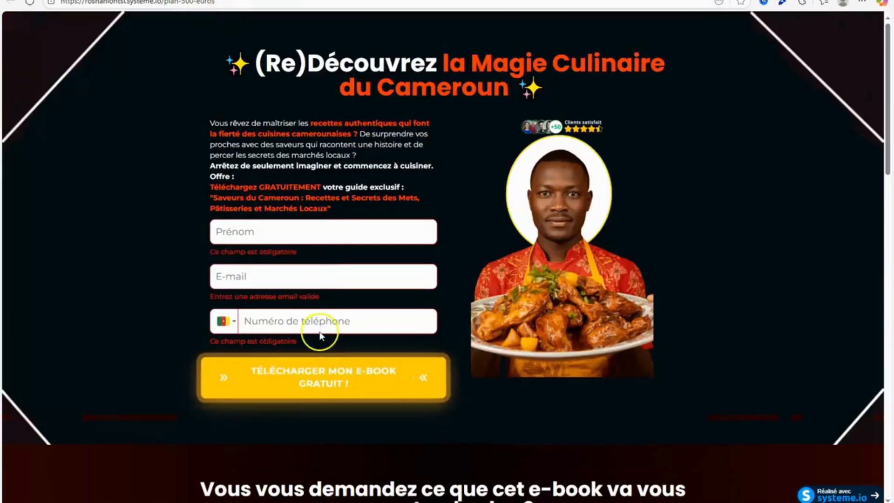
Fill in the form's first name, e-mail address and phone number, submit it, and look over the e-book download page.
left_click(284, 235)
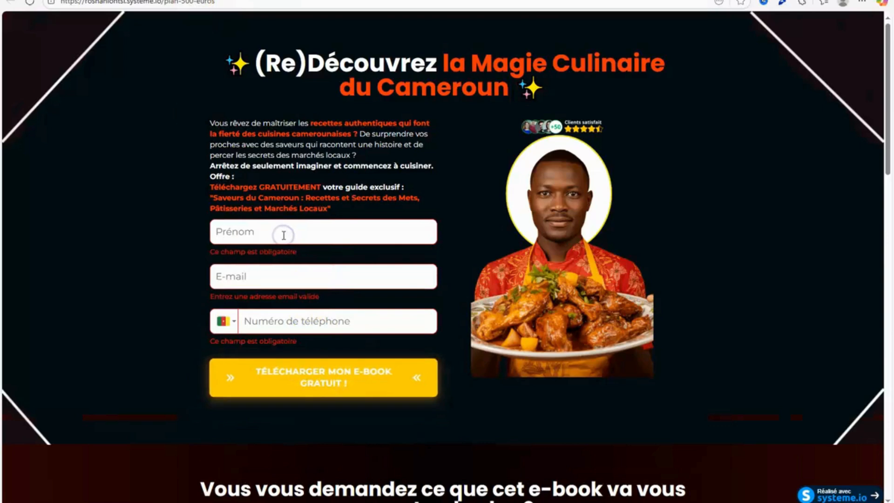
type("roshan")
left_click(244, 268)
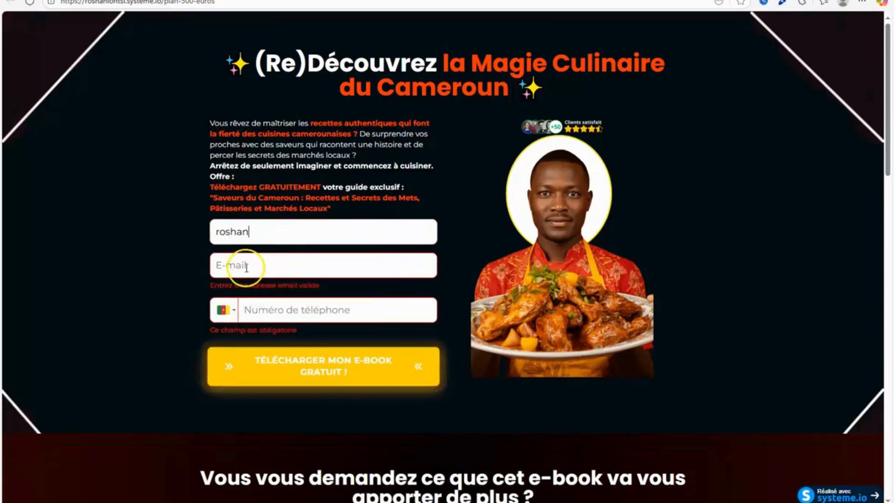
left_click(268, 309)
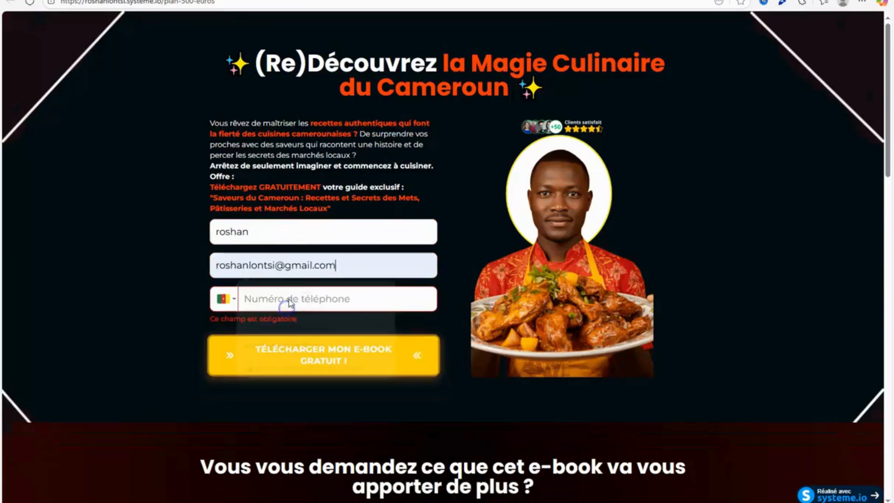
left_click(291, 305)
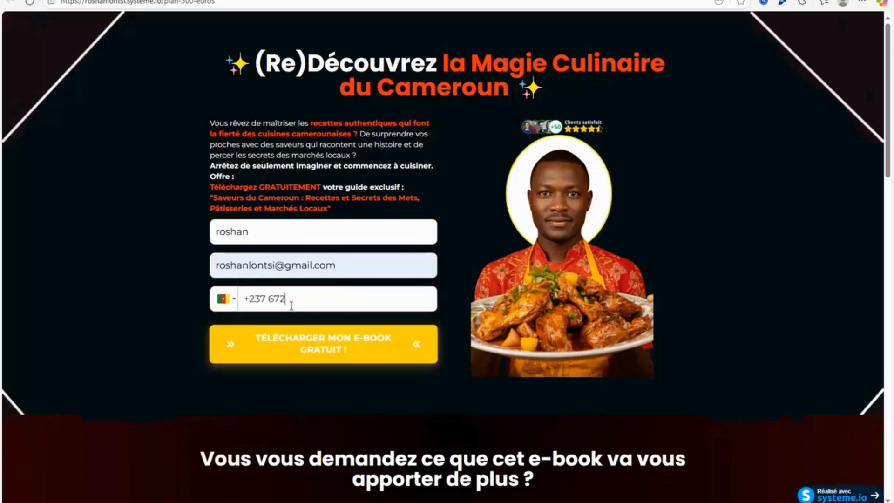
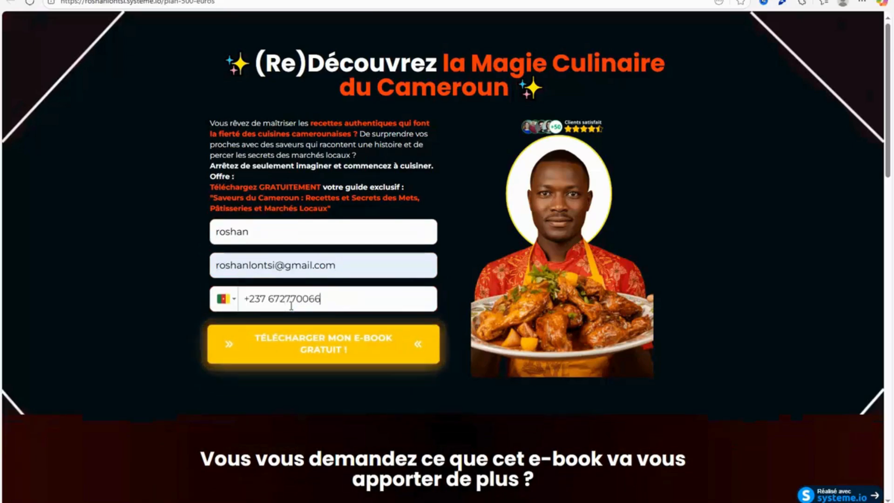
left_click(343, 341)
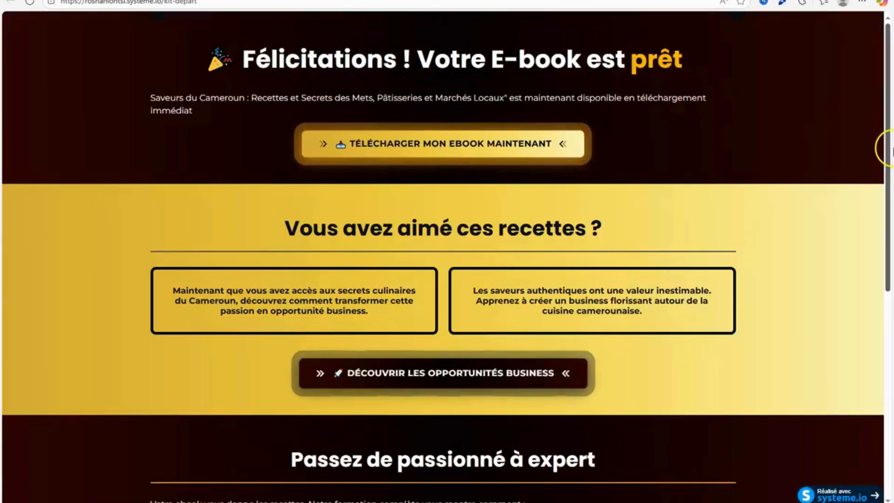
left_click_drag(889, 175, 858, 88)
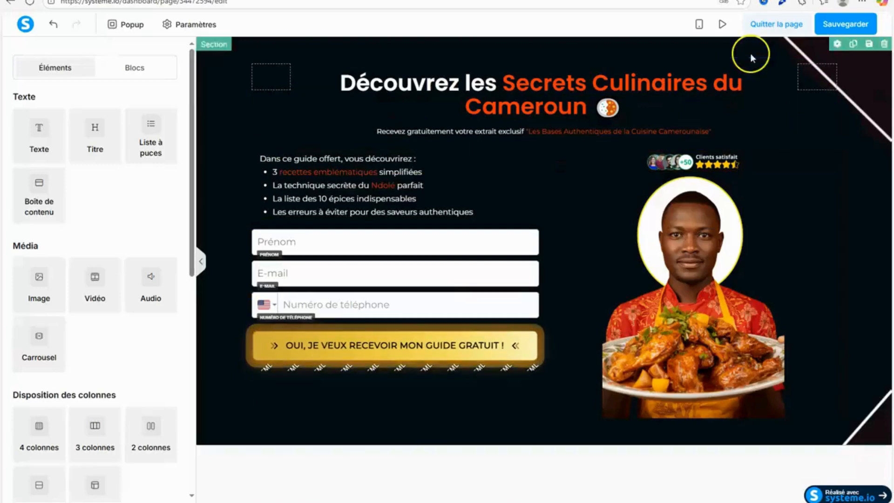
Save the capture page in the editor and exit the page editor.
left_click(846, 24)
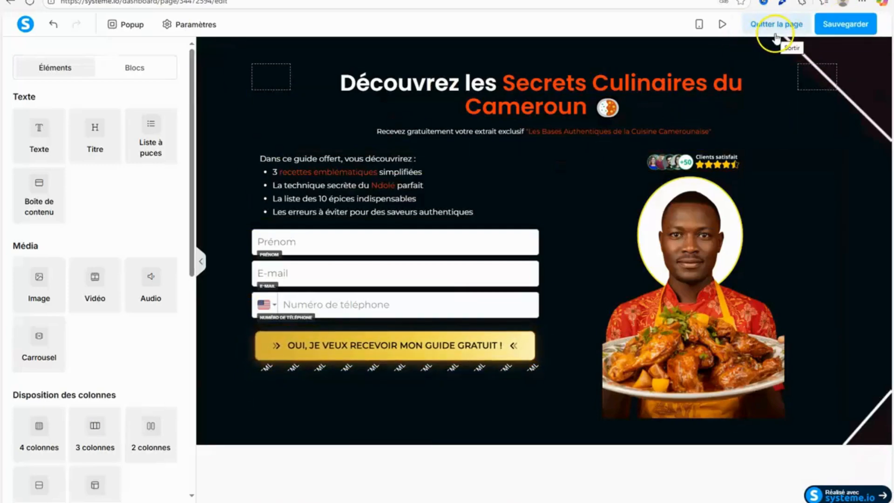
left_click(787, 30)
left_click(745, 167)
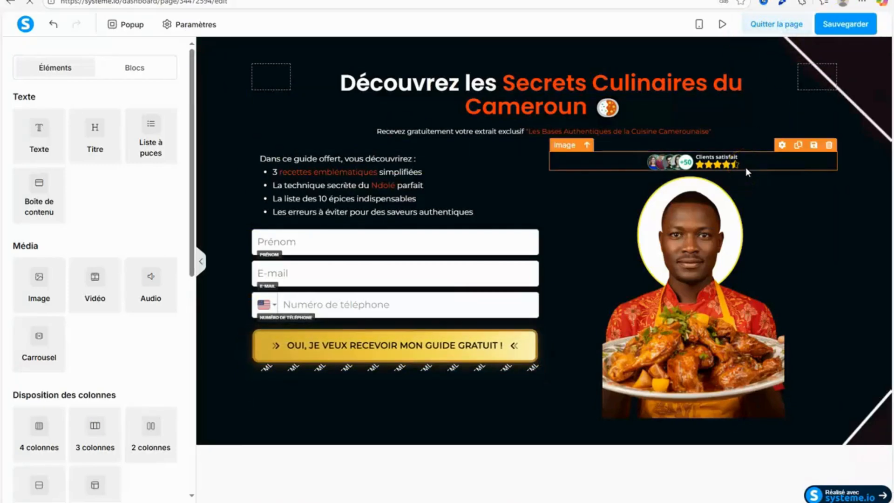
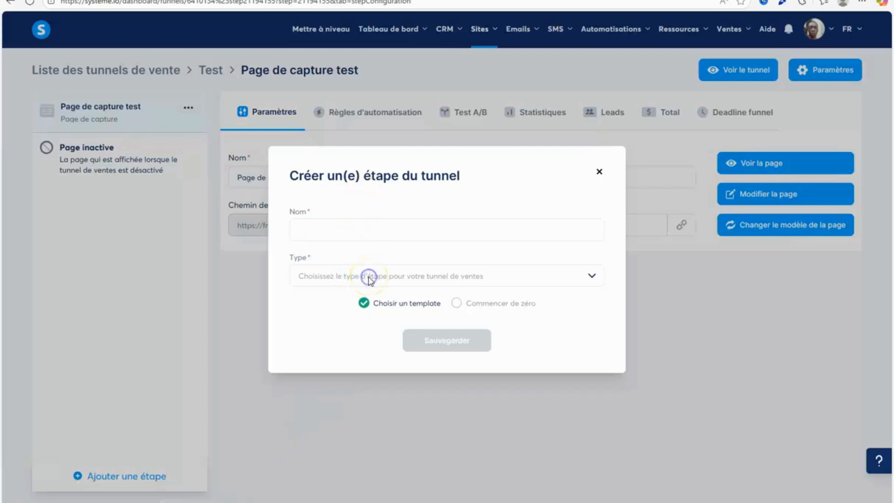
Create a funnel step named "page reciement test" with the opt-in type Page de remerciement, starting from scratch.
left_click(368, 278)
left_click(557, 234)
left_click(557, 234)
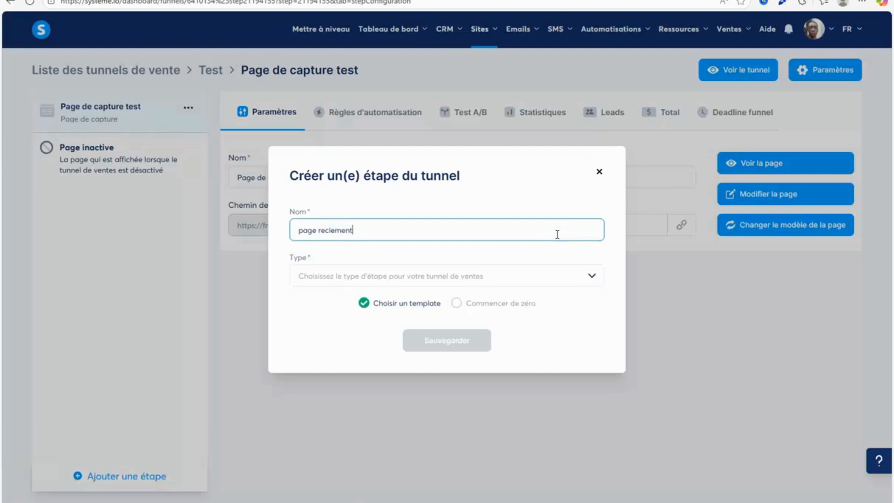
left_click(559, 273)
left_click(551, 279)
left_click(551, 279)
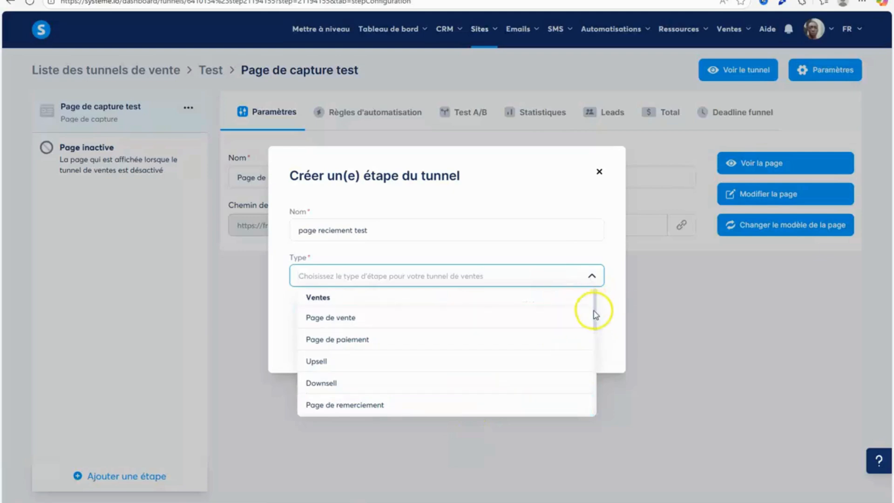
left_click_drag(596, 314, 591, 362)
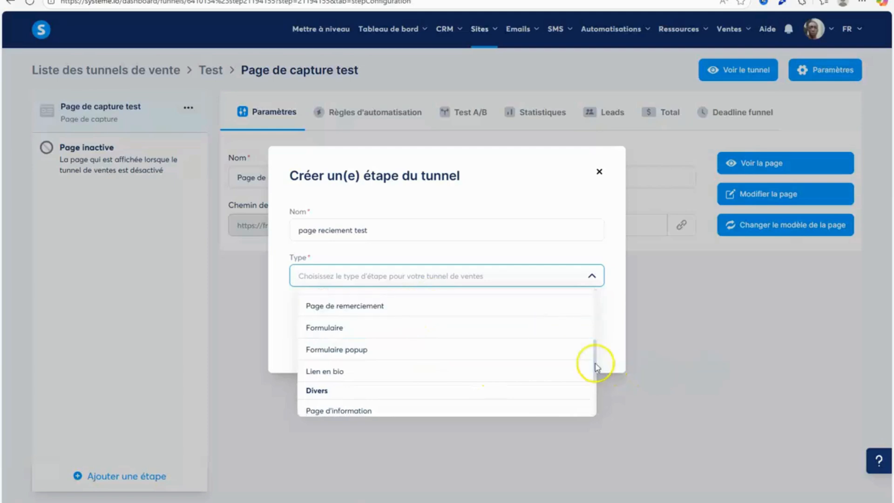
mouse_move(595, 349)
left_mouse_down()
mouse_move(597, 289)
mouse_move(594, 350)
left_mouse_up()
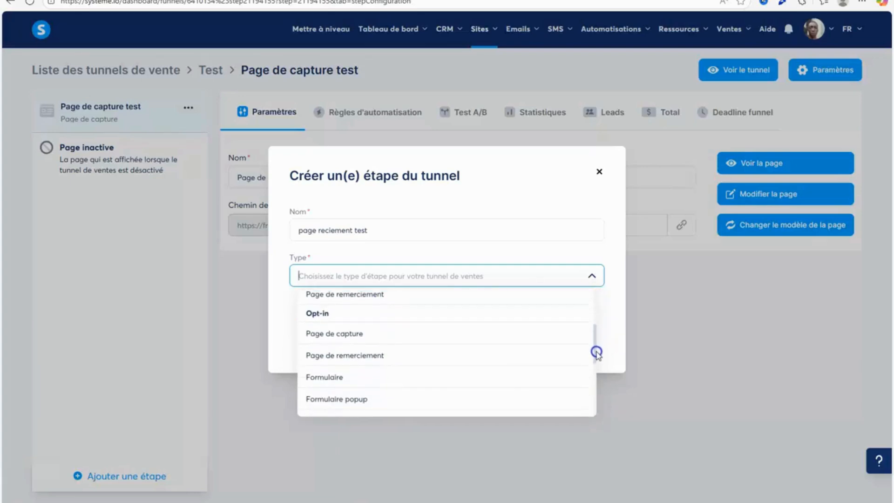
left_click(521, 358)
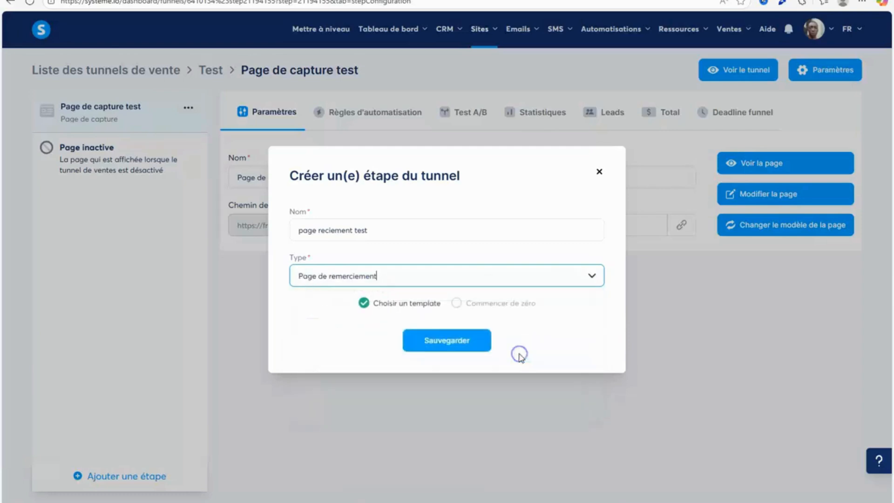
left_click(471, 303)
left_click(472, 341)
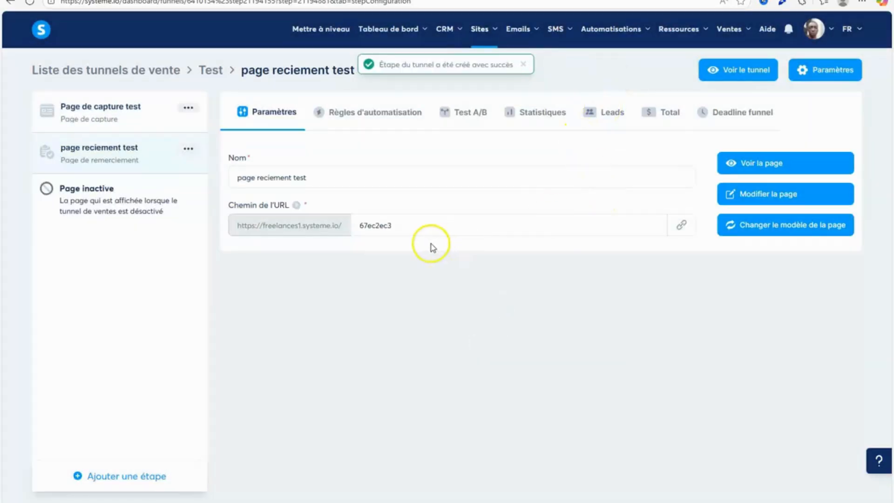
Open the new thank-you page for editing, dismiss the translation offer, and set the page's default text colour to white.
left_click(758, 194)
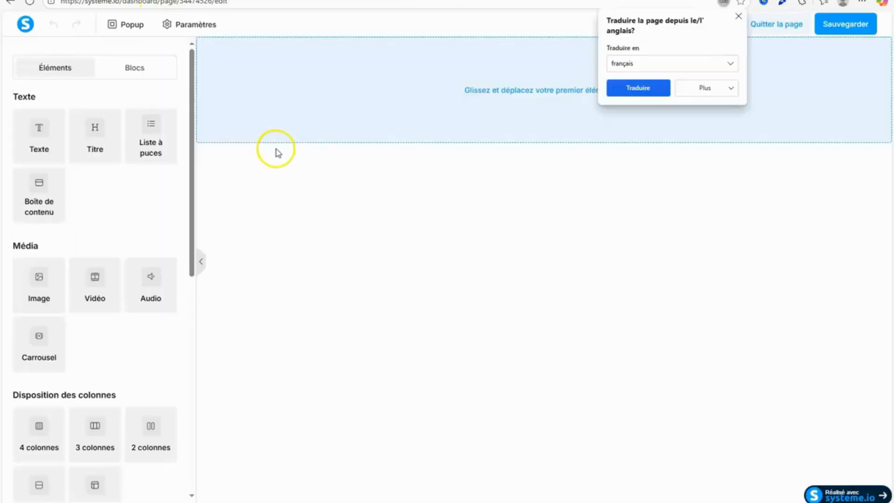
left_click(738, 15)
left_click(202, 24)
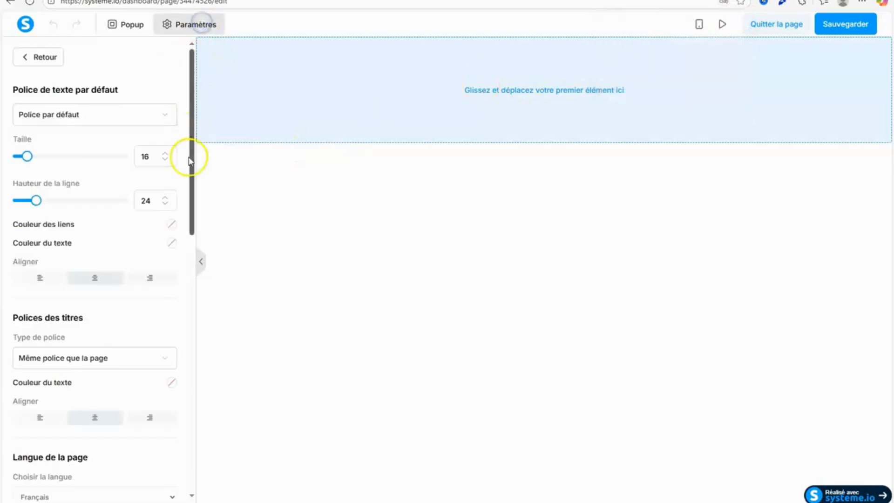
left_click(171, 243)
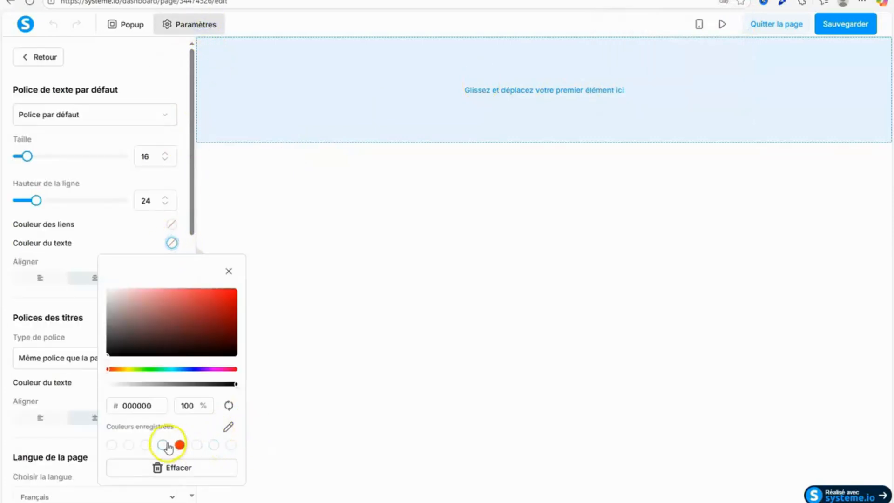
left_click(163, 445)
left_click(229, 271)
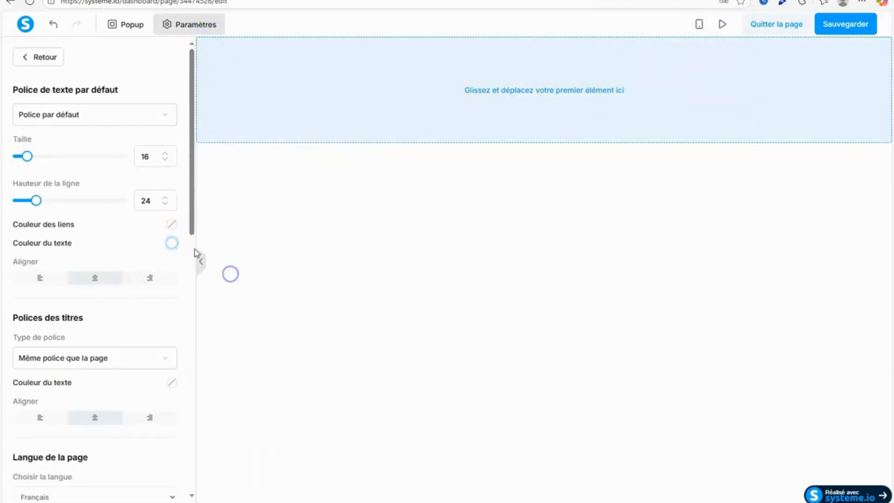
Set the page's default text font to the Google font Montserrat.
left_click(120, 116)
left_click(79, 183)
left_click(88, 144)
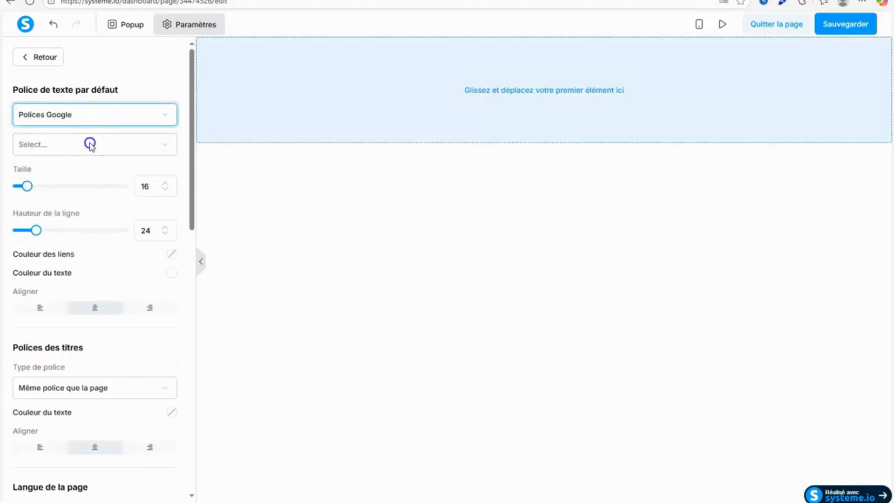
left_click(66, 215)
left_click(69, 184)
Set the page's heading font to the Google font Poppins.
left_click_drag(188, 172, 174, 304)
scroll(177, 261, "up", 3)
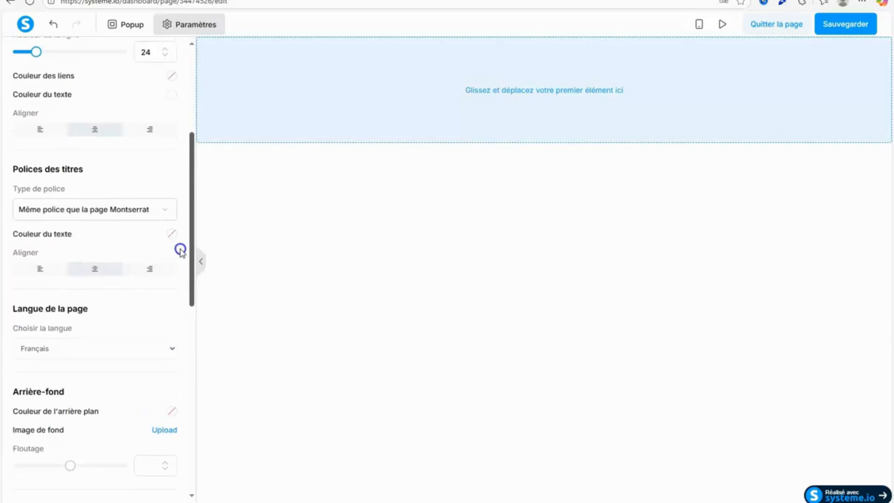
left_click(149, 220)
left_click(102, 281)
left_click(116, 245)
left_click(92, 354)
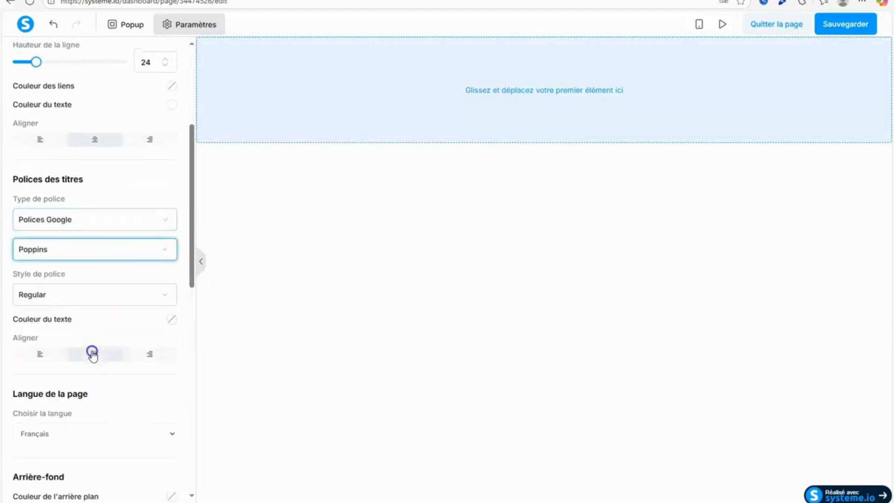
Set the heading font style to Semi-bold 600 and the heading text colour to white, and leave the page settings.
left_click(108, 294)
left_click_drag(173, 368, 174, 419)
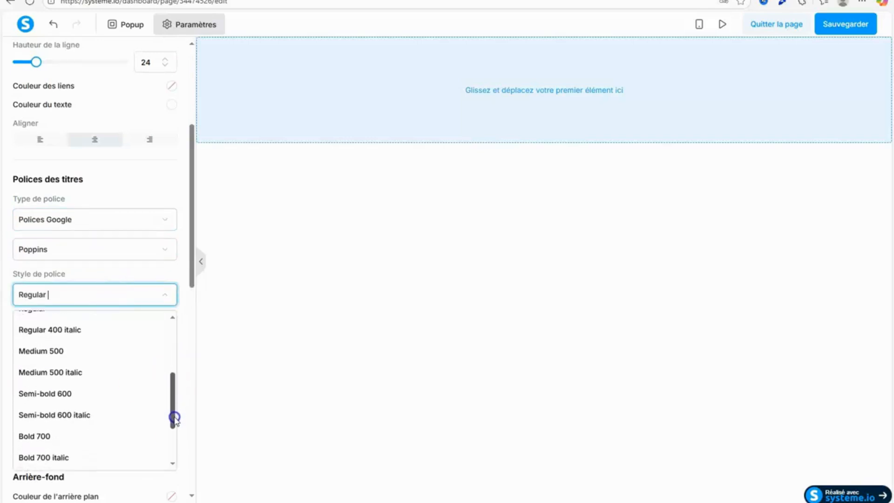
left_click(120, 394)
left_click(172, 319)
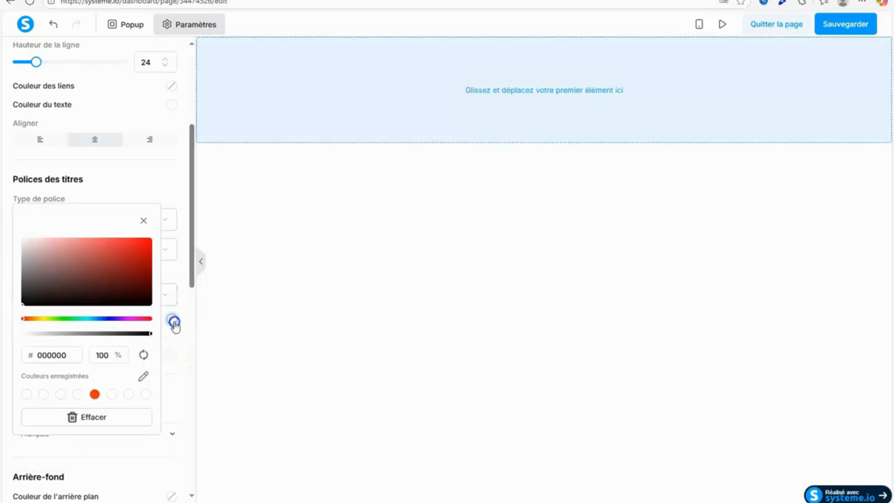
left_click(78, 395)
left_click(192, 243)
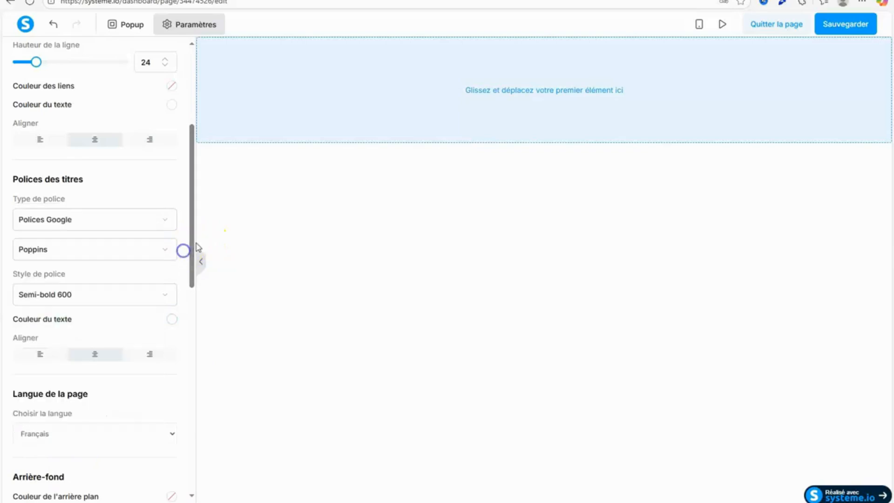
left_click_drag(196, 243, 214, 457)
left_click(374, 369)
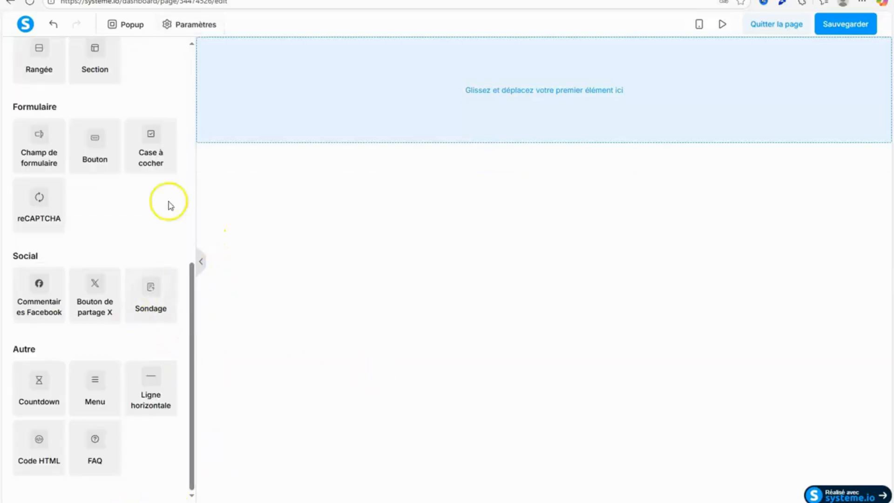
Look over the example e-book download page and the PAGE DE REMERCIEMENT text in the Google Docs document.
left_click_drag(191, 300, 192, 140)
left_click(79, 0)
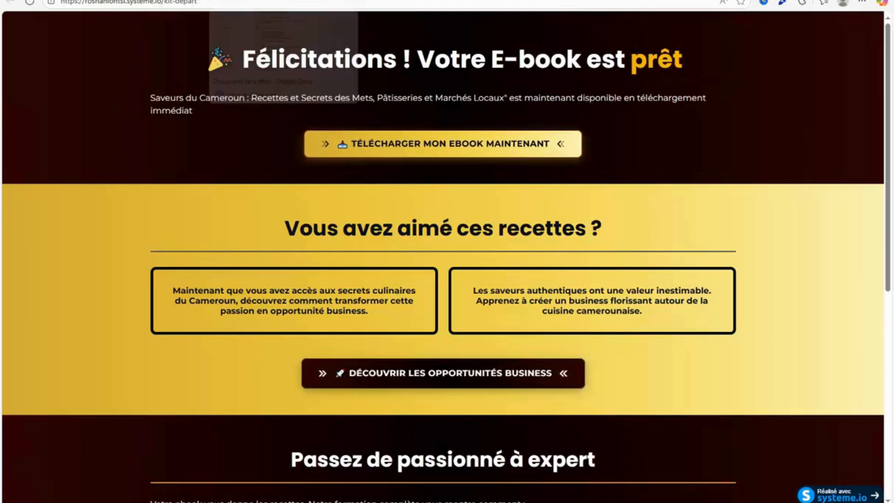
left_click(260, 0)
left_click(79, 222)
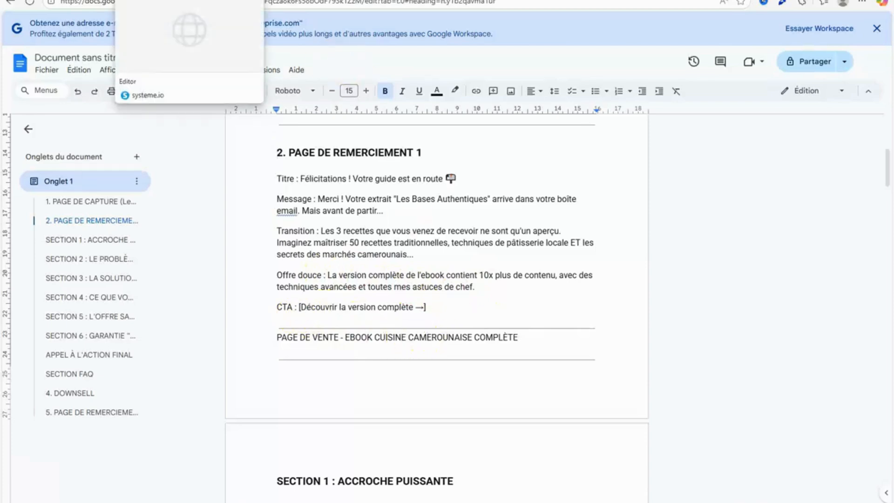
left_click(158, 0)
left_click(186, 0)
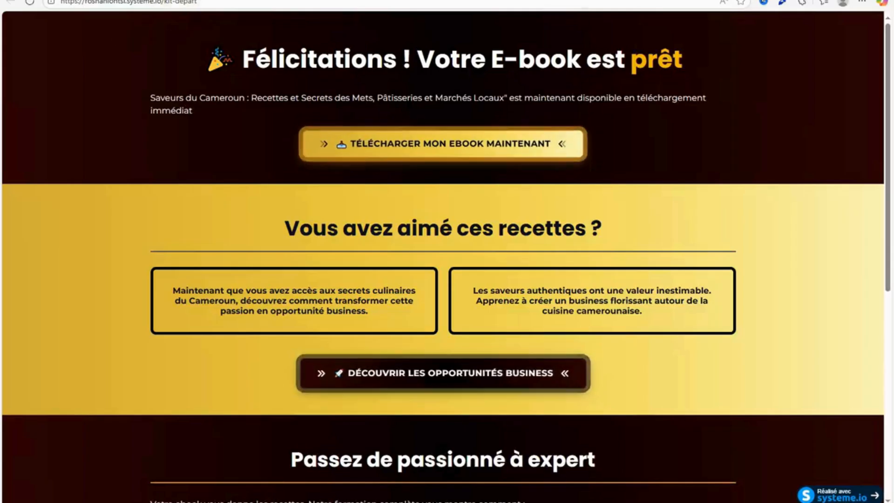
left_click(159, 0)
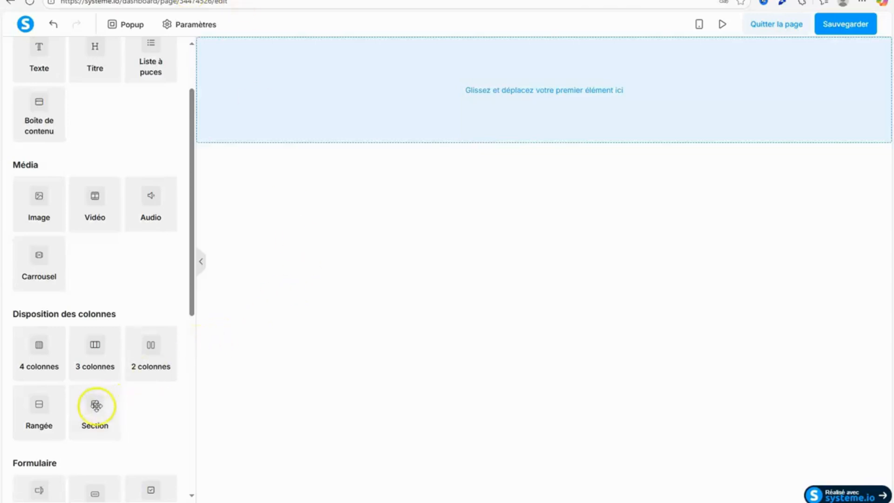
Add a section to the empty thank-you page and set its content width to Large.
left_click_drag(95, 406, 403, 82)
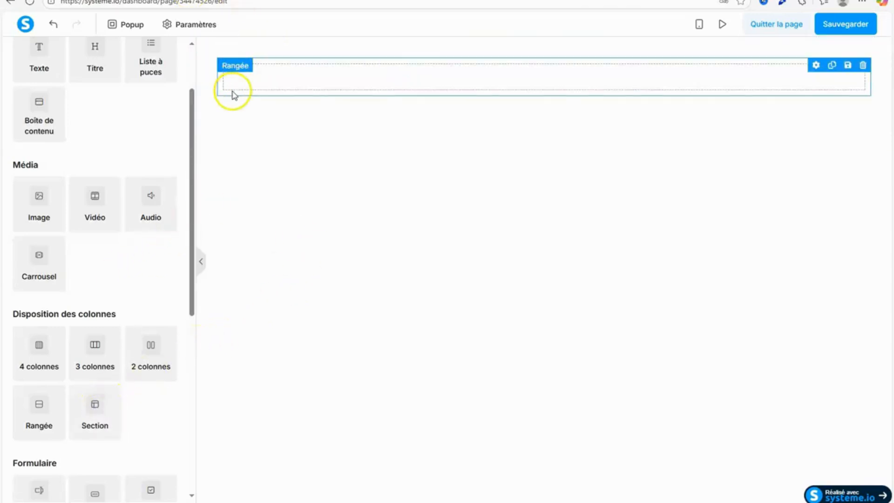
left_click(200, 92)
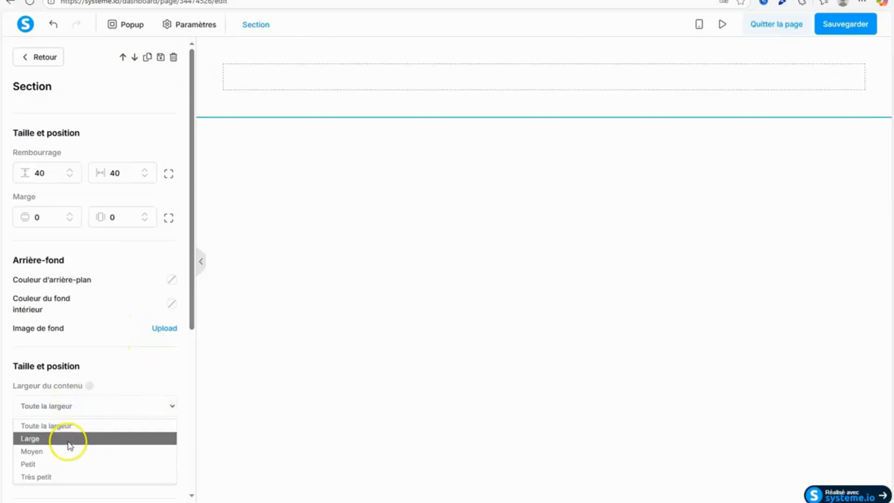
left_click(70, 439)
left_click(298, 325)
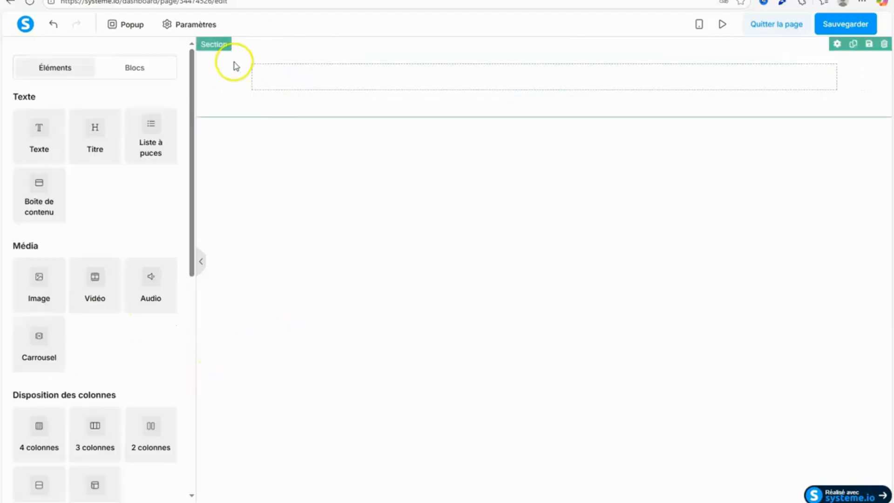
Add a title element to the section's row and set the section's background colour to black.
mouse_move(192, 201)
left_mouse_down()
mouse_move(191, 279)
mouse_move(191, 186)
left_mouse_up()
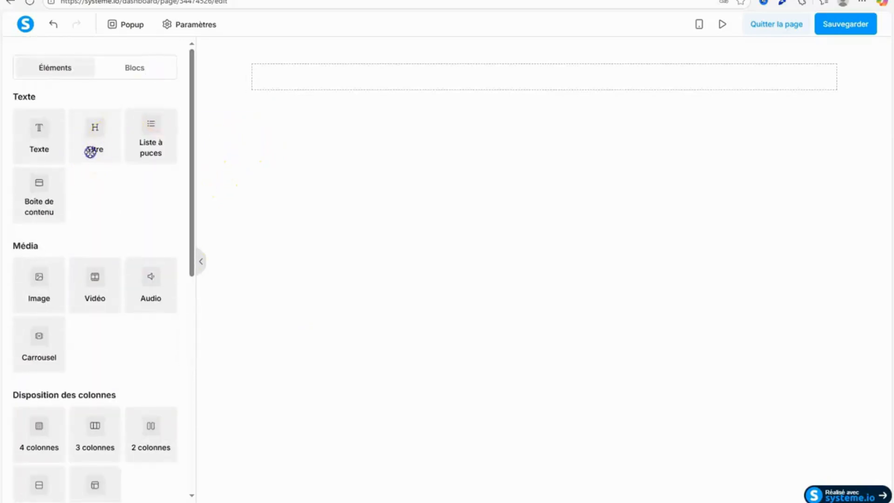
left_click_drag(90, 151, 463, 78)
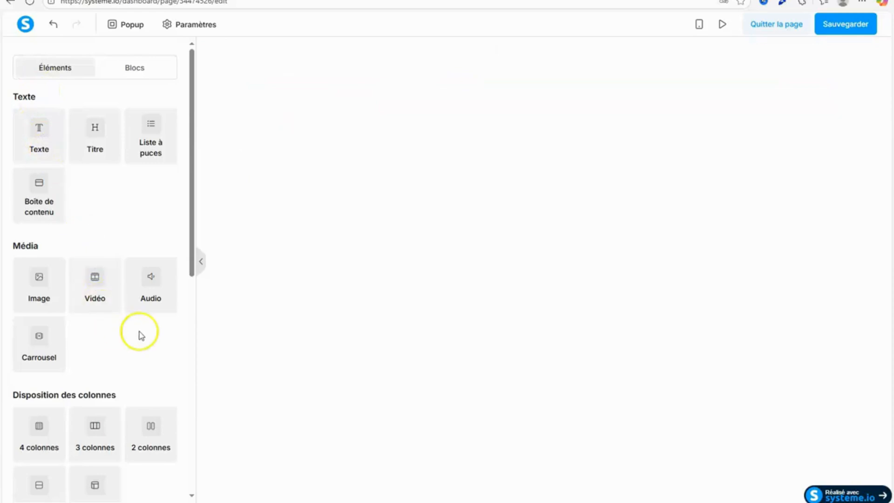
left_click_drag(189, 224, 170, 465)
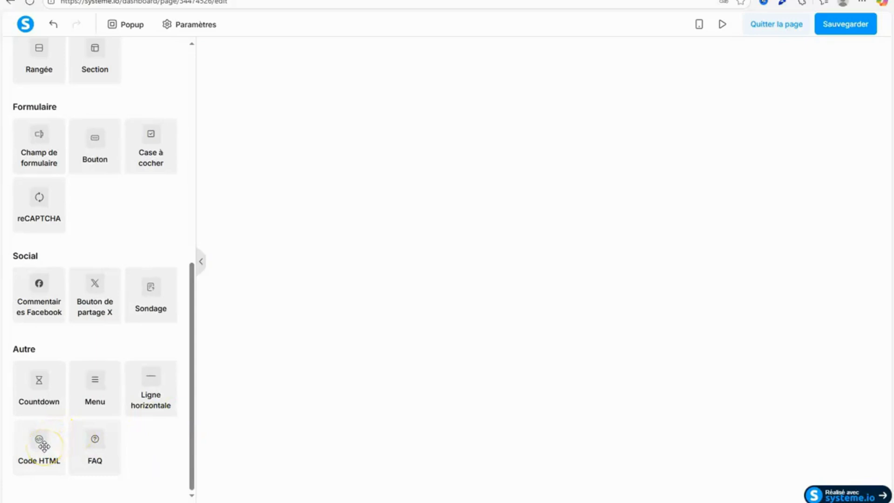
left_click(219, 76)
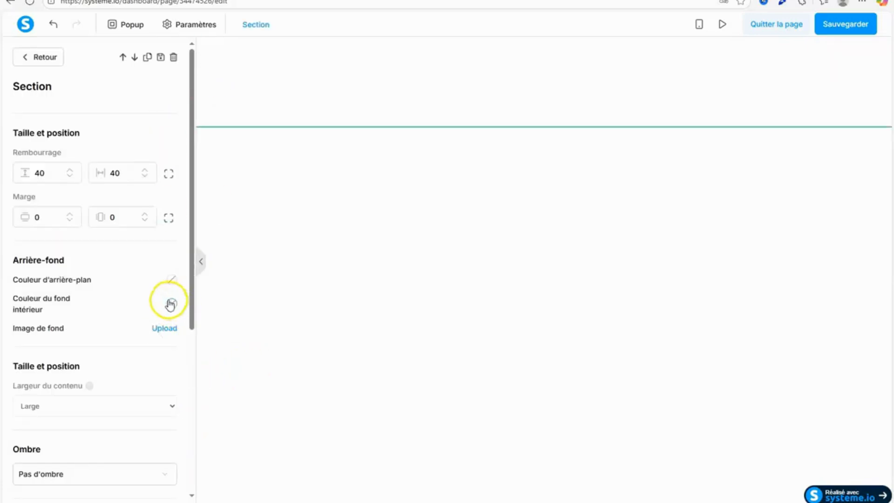
left_click(172, 280)
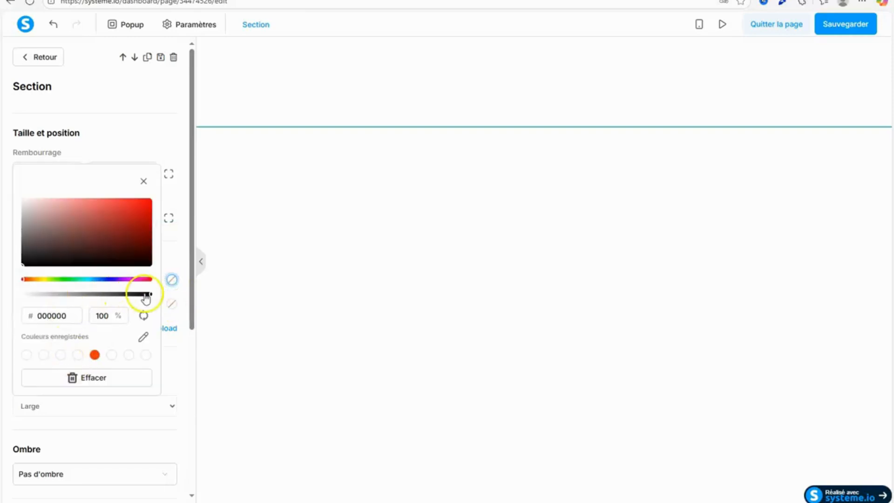
left_click(146, 294)
left_click(143, 181)
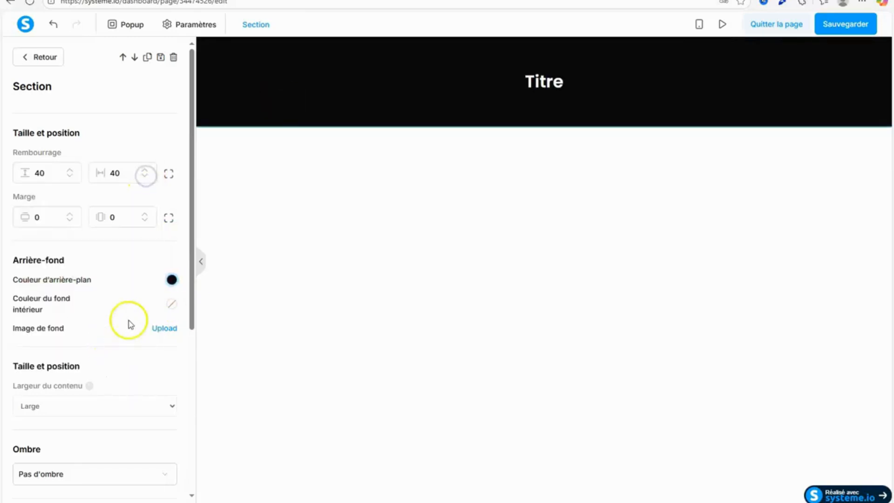
left_click(236, 248)
Add a Code HTML element above the title in the black section and clear its default code.
left_click_drag(189, 116, 192, 489)
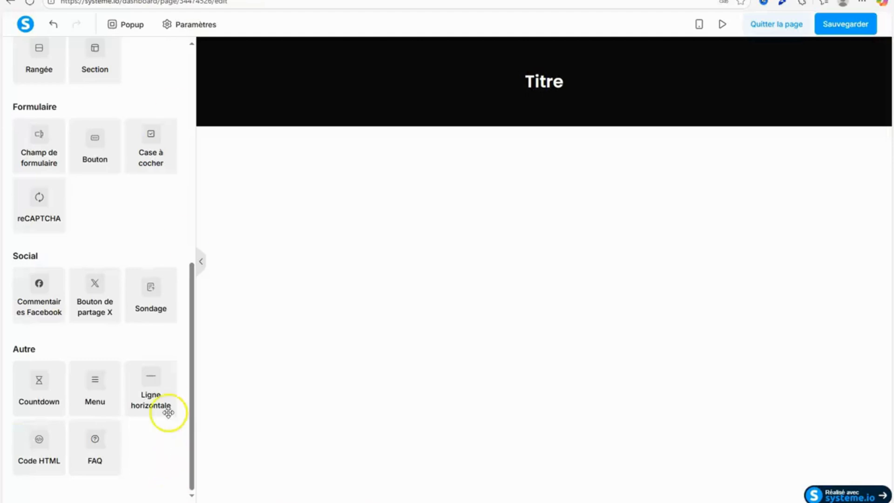
left_click_drag(37, 452, 548, 96)
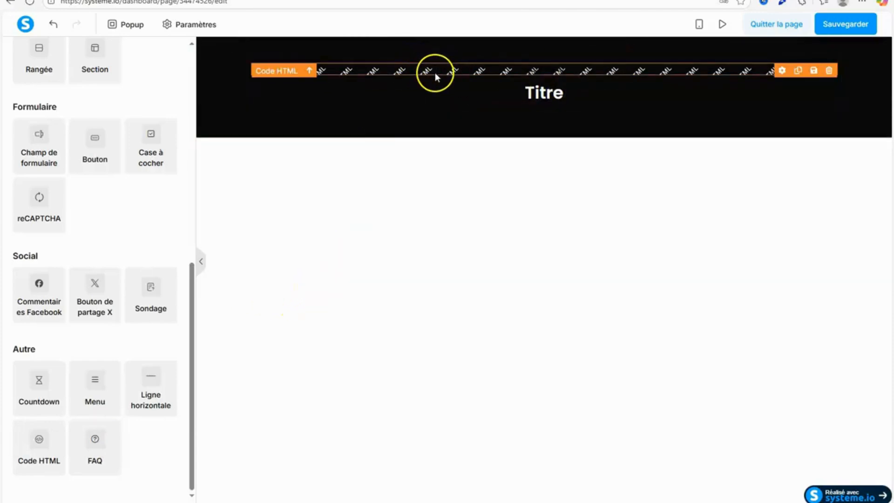
left_click(395, 71)
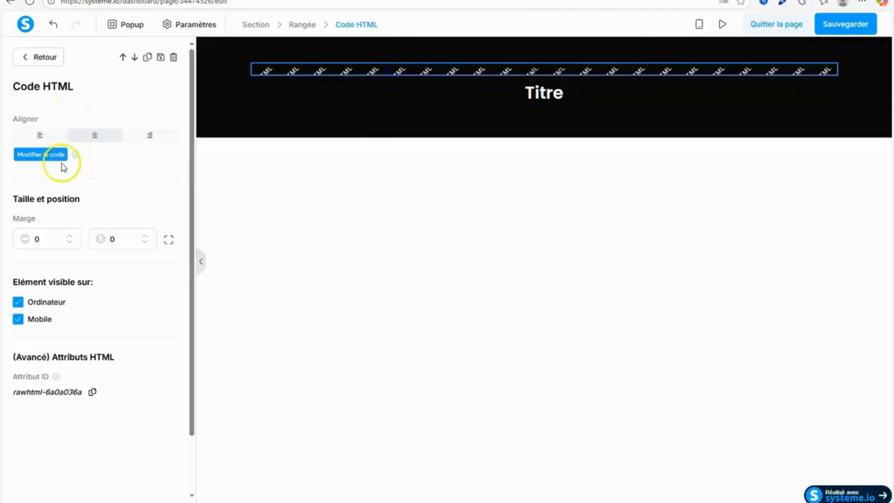
left_click(62, 156)
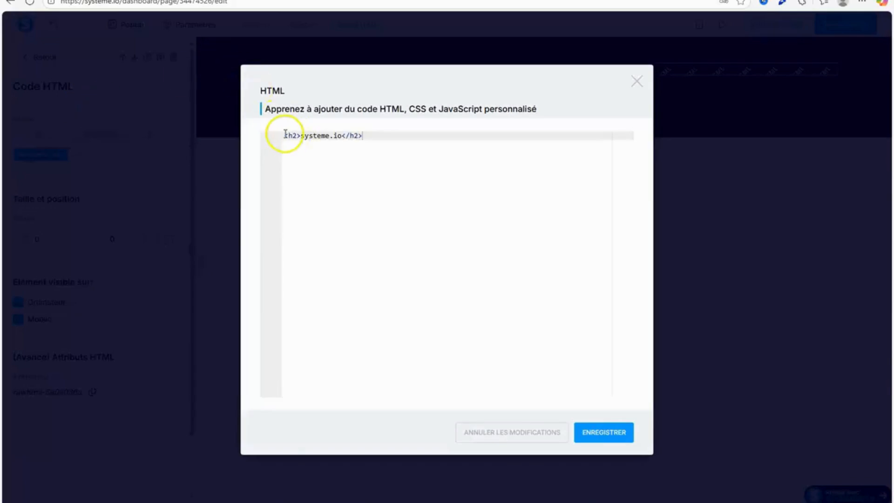
left_click_drag(285, 134, 603, 134)
key("BackSpace")
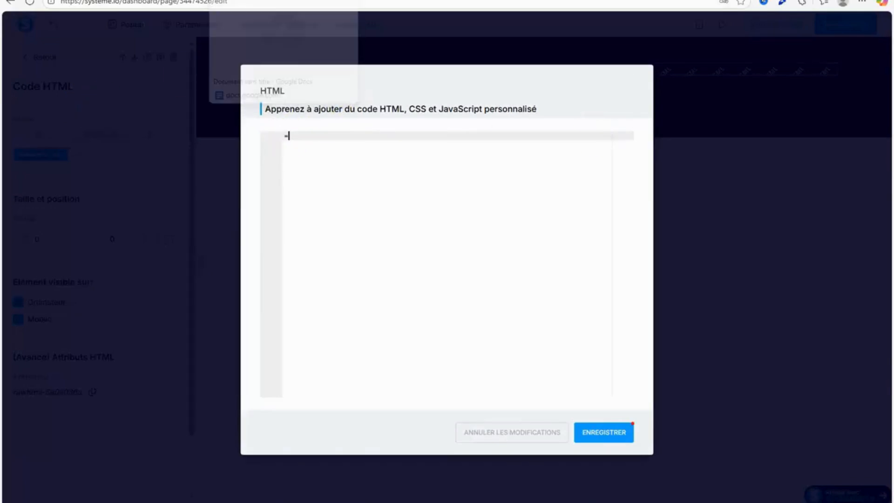
Switch to the Notepad file and copy the first background style block with the 271deg linear gradient of #2c0404 and #070000.
left_click(279, 1)
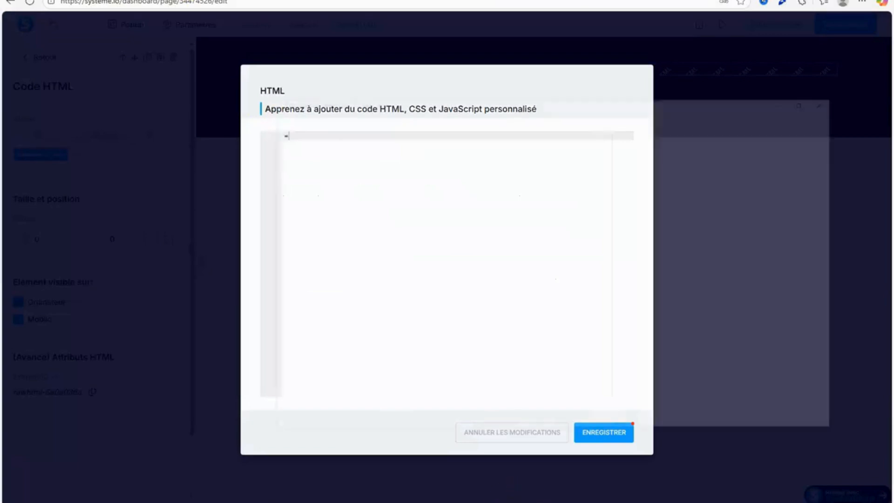
key("alt+Tab")
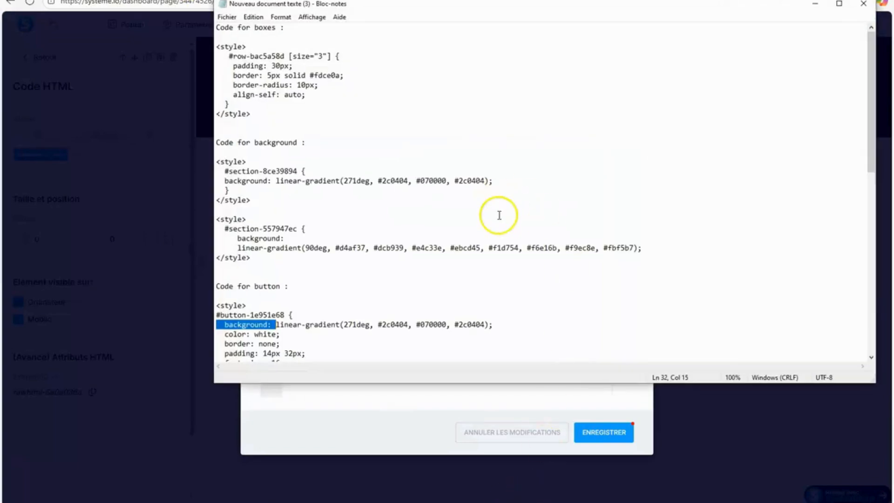
left_click(478, 216)
left_click_drag(873, 157, 872, 174)
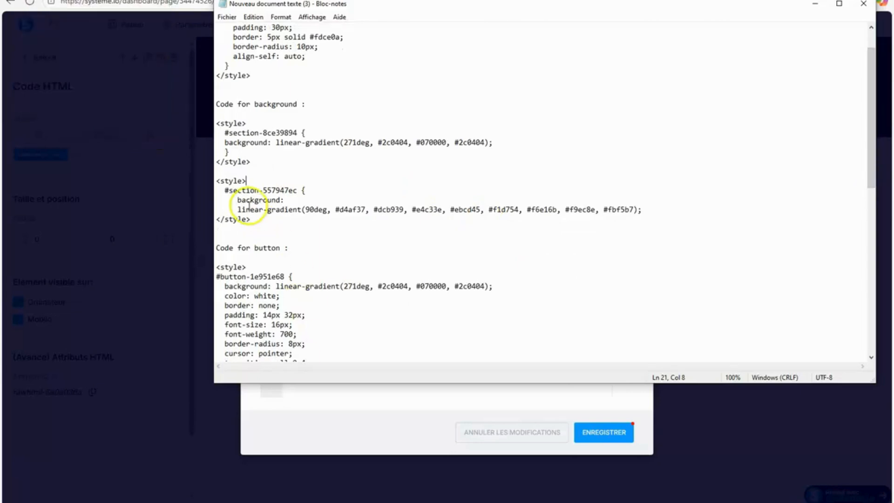
left_click_drag(218, 122, 271, 153)
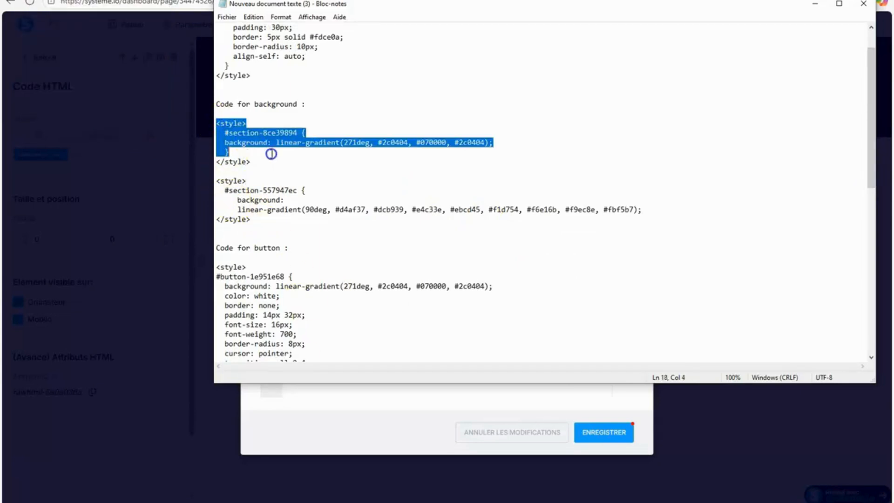
right_click(251, 150)
left_click(291, 177)
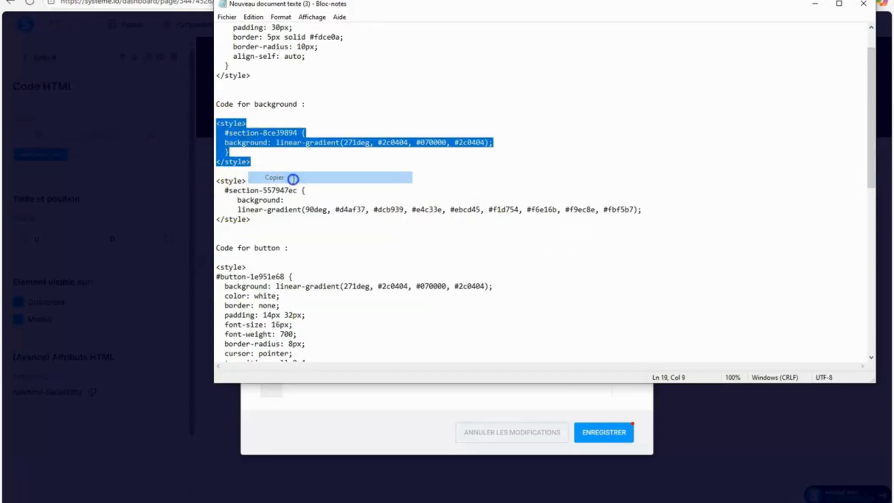
left_click(820, 7)
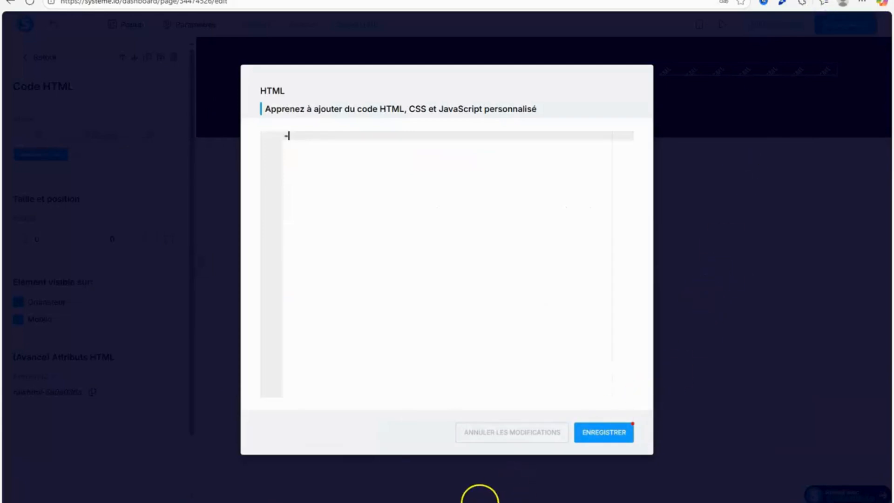
Search the web for draggradient in a new browser tab.
key("ctrl+t")
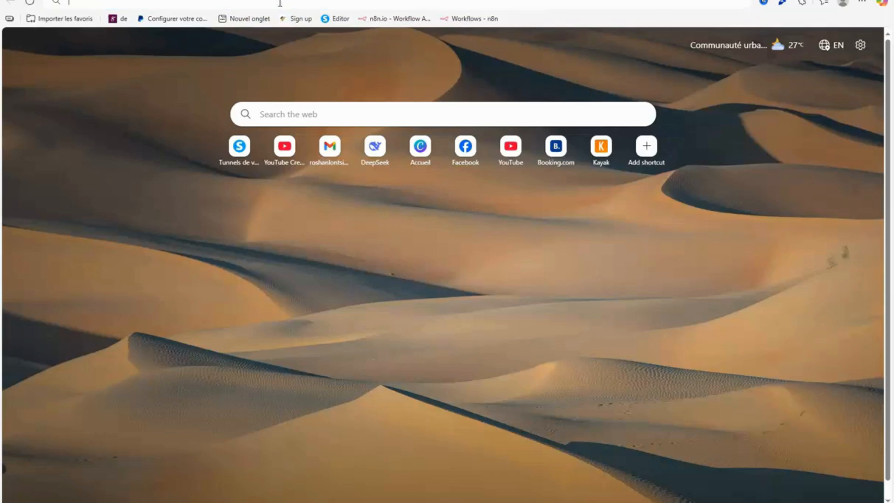
left_click(280, 4)
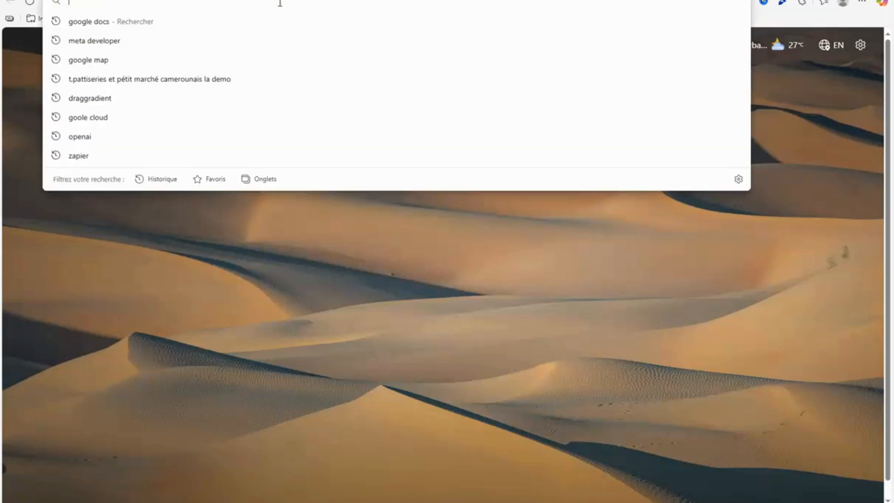
type("draggrant")
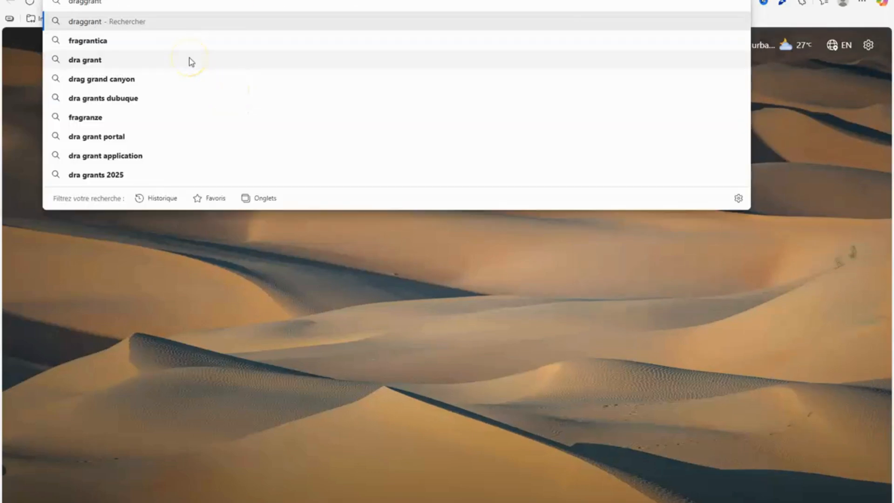
key("BackSpace")
key("BackSpace")
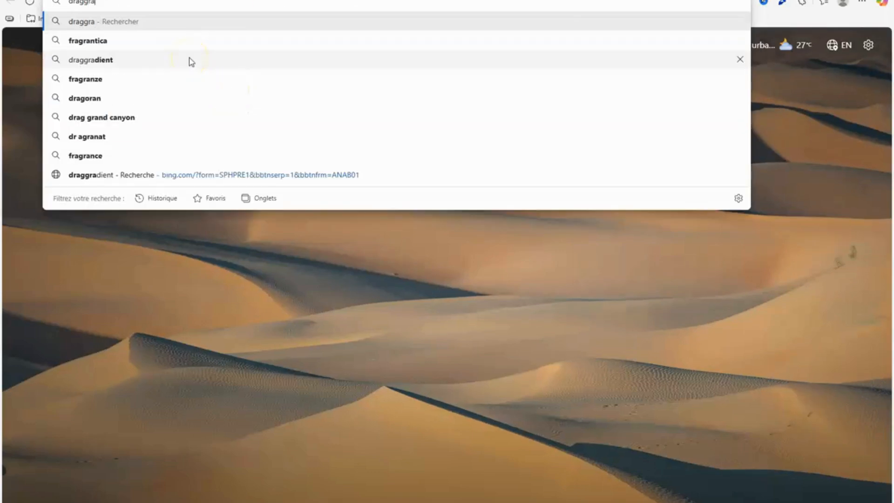
left_click(96, 41)
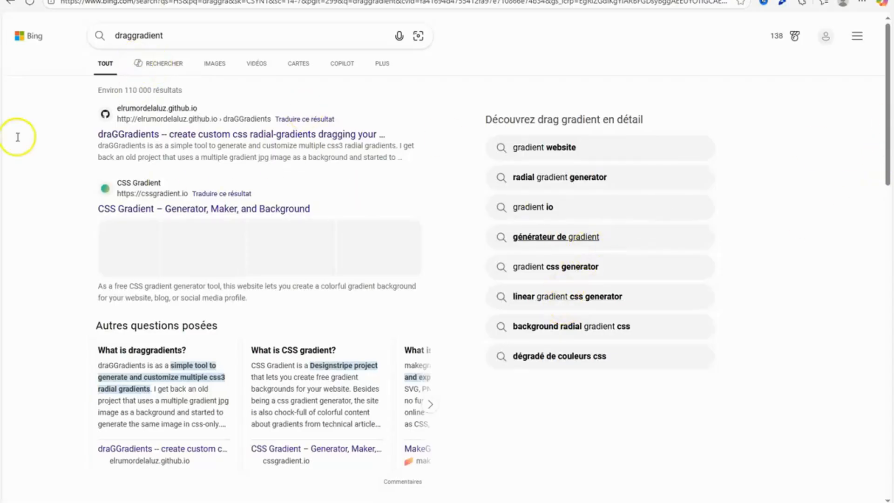
Preview the radial, conic and linear gradient types in the Learn UI Design gradient generator, and close it.
left_click_drag(885, 109, 877, 254)
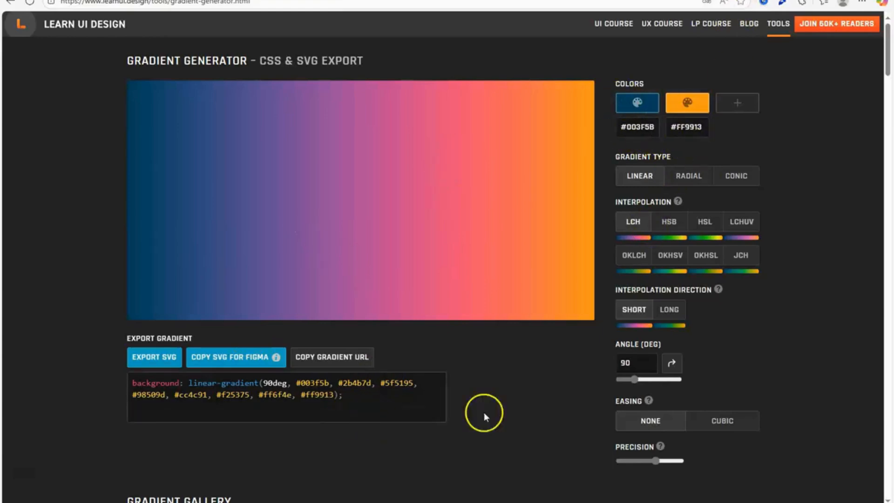
left_click(688, 176)
left_click(732, 177)
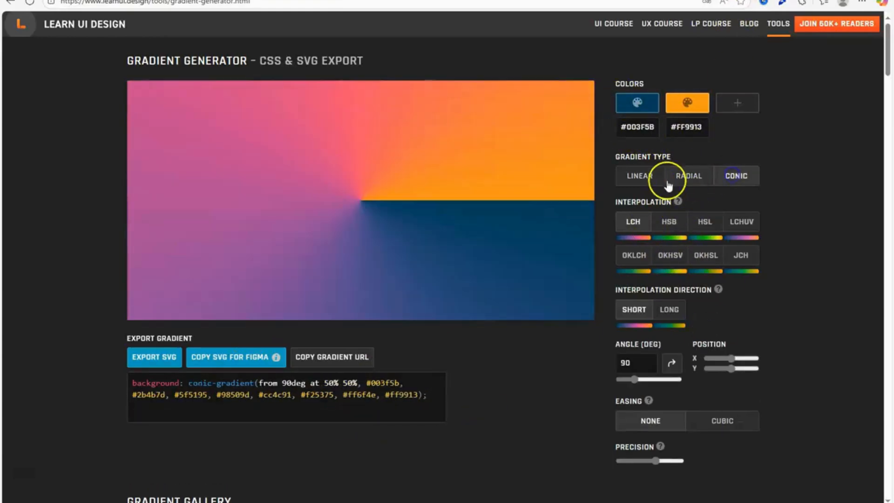
left_click(652, 178)
key("ctrl+w")
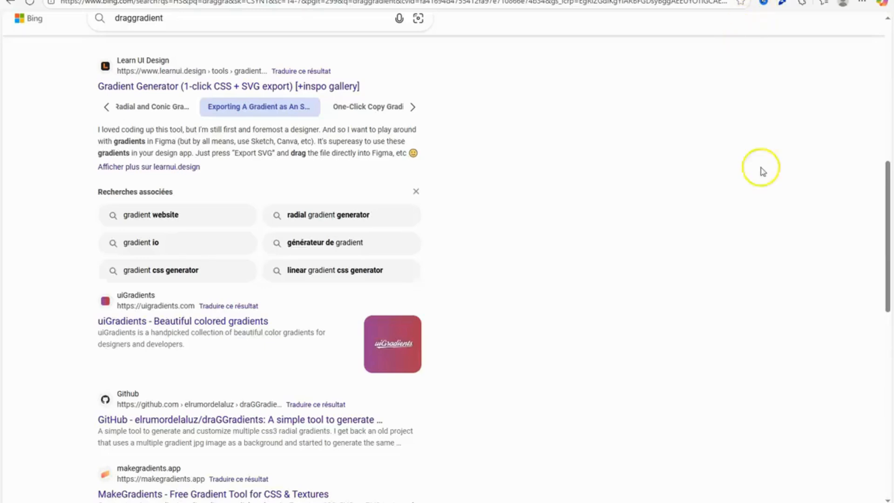
Open the divmagic.com gradient generator and set colour 3 to dark brown #631f09 and colour 1 to dark red #4e0505.
left_click_drag(887, 253, 889, 359)
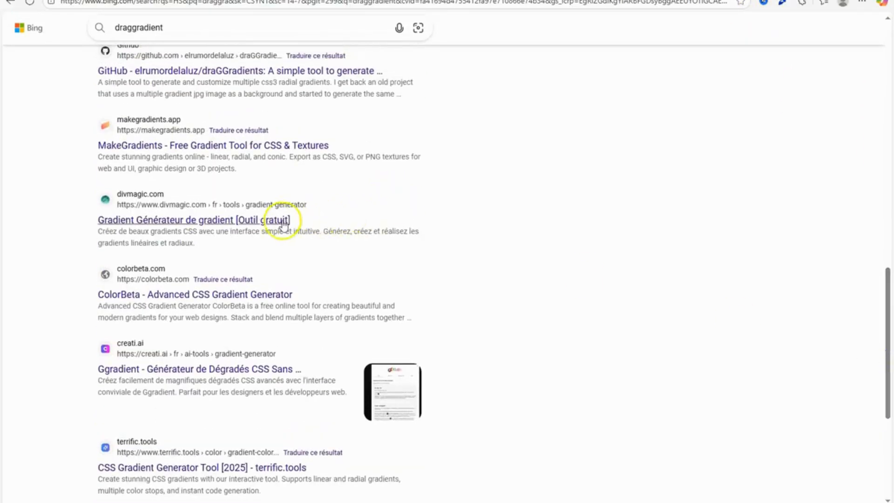
left_click(283, 222)
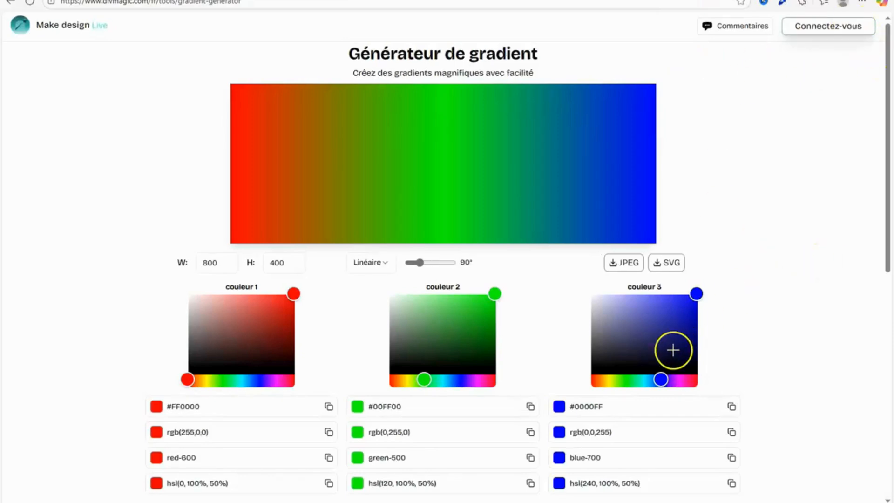
left_click_drag(622, 412, 592, 409)
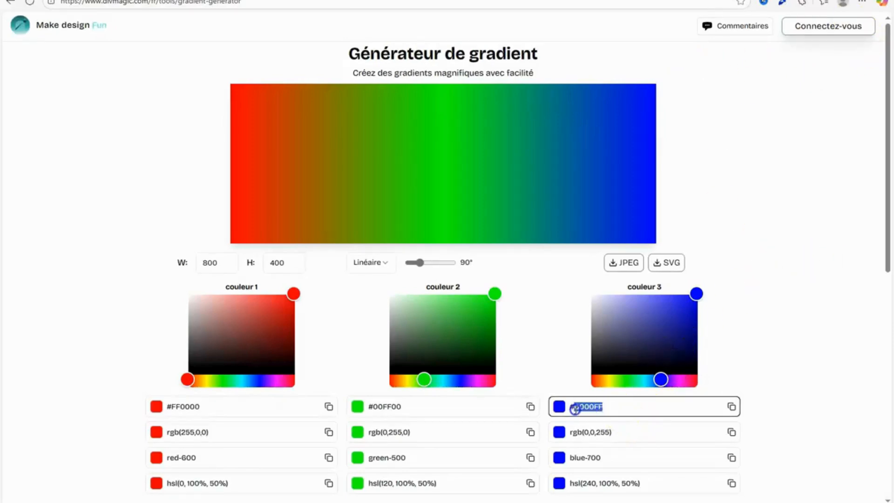
left_click(595, 379)
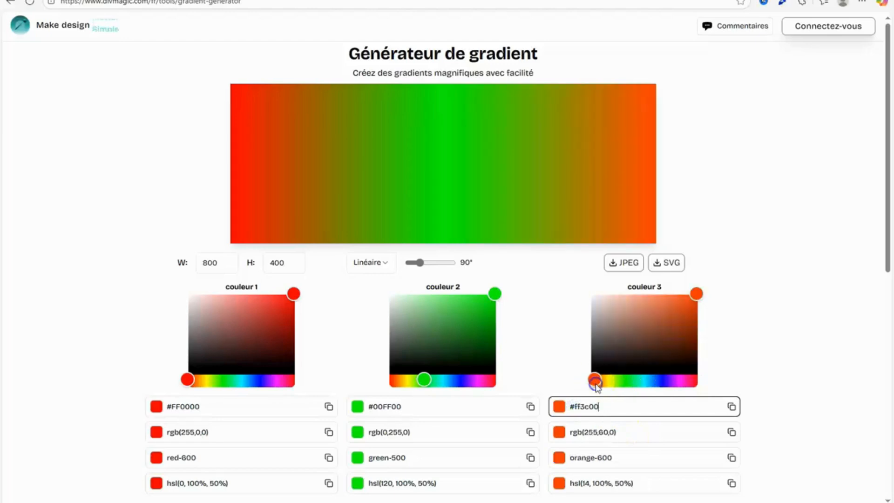
left_click(688, 336)
left_click(687, 343)
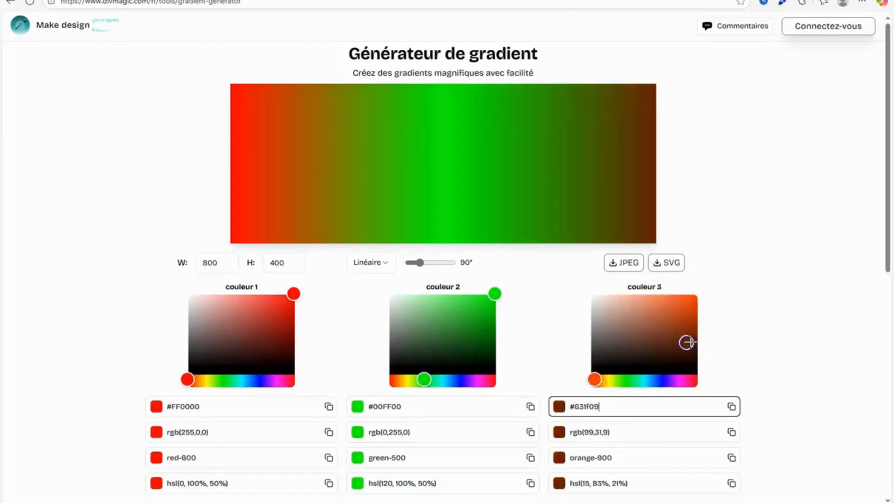
left_click(285, 356)
left_click_drag(286, 351, 286, 348)
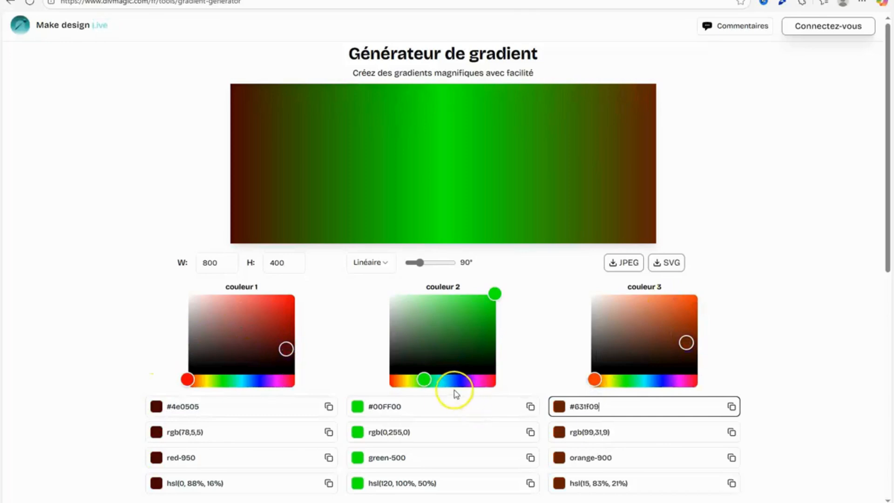
Set colour 2 of the gradient to #060e13.
left_click_drag(406, 409, 373, 407)
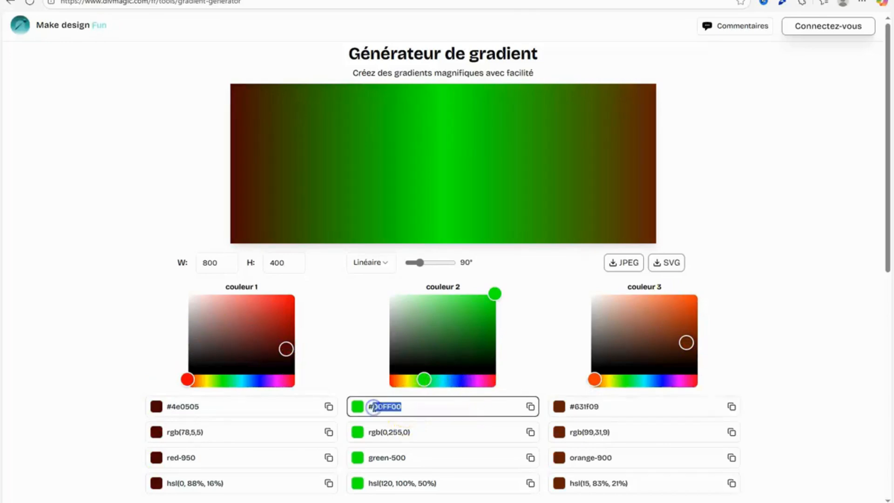
type("060e13")
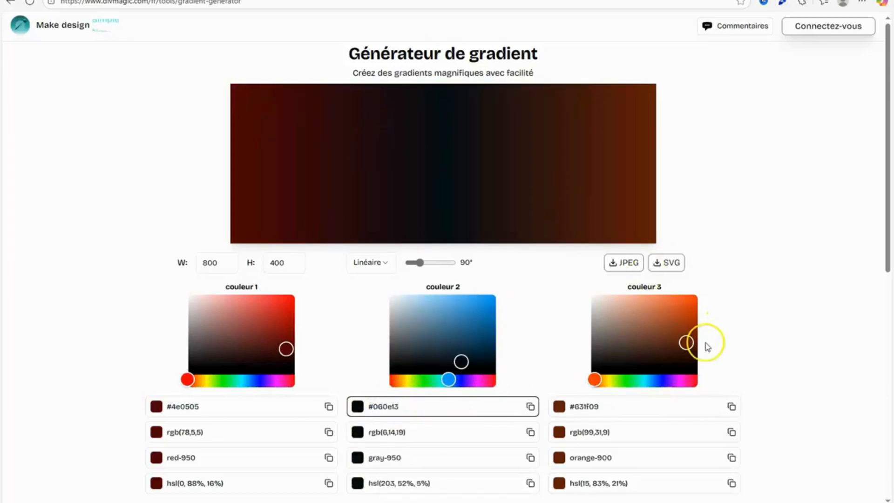
Darken colour 1 of the gradient to #240101 and colour 3 to a very dark brown.
left_click_drag(708, 347, 681, 351)
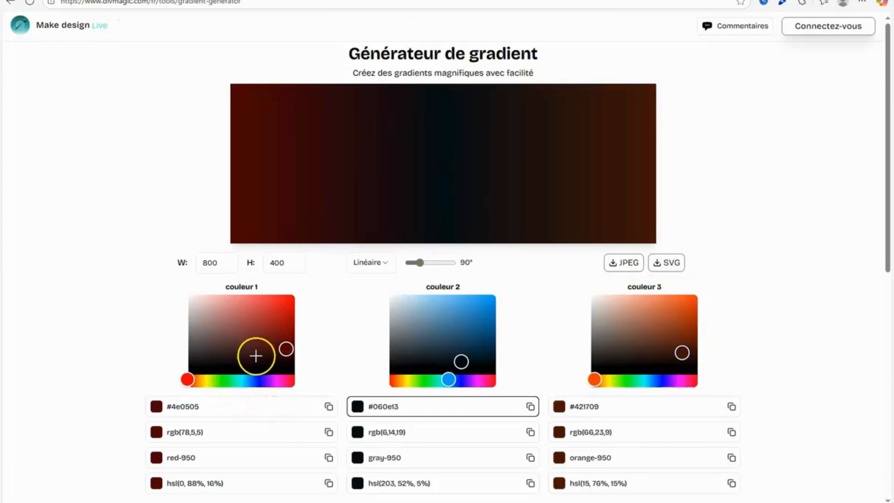
left_click(278, 357)
left_click_drag(636, 361, 701, 363)
left_click_drag(292, 354, 291, 363)
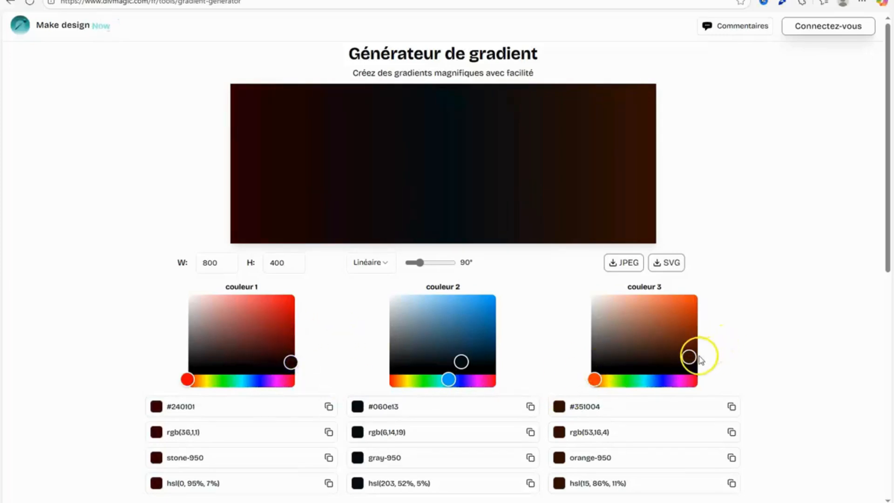
left_click_drag(698, 359, 693, 360)
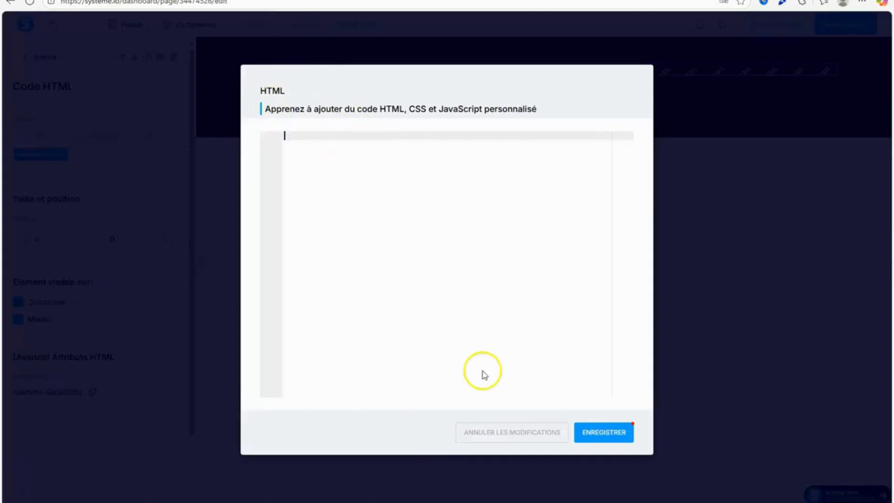
Paste the copied gradient style block into the empty Code HTML element in systeme.io and save the code.
right_click(386, 139)
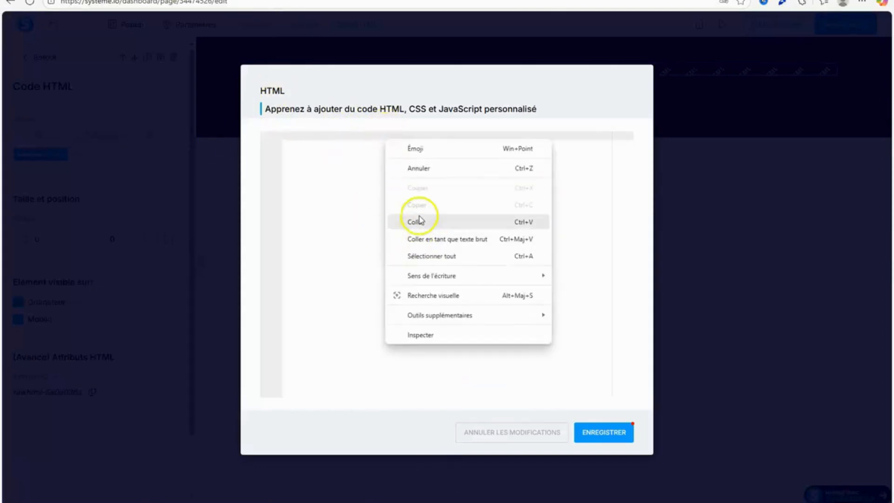
left_click(413, 221)
left_click(596, 442)
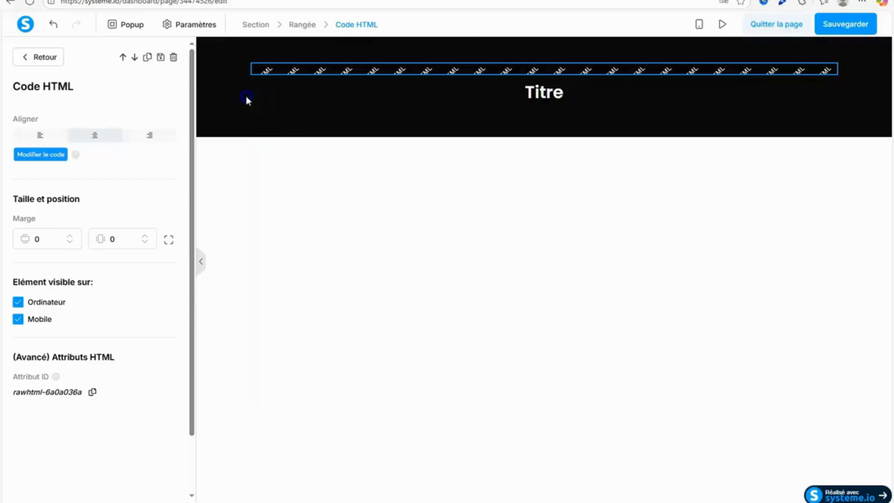
Copy the ID attribute of the thank-you page's dark header section.
left_click(246, 96)
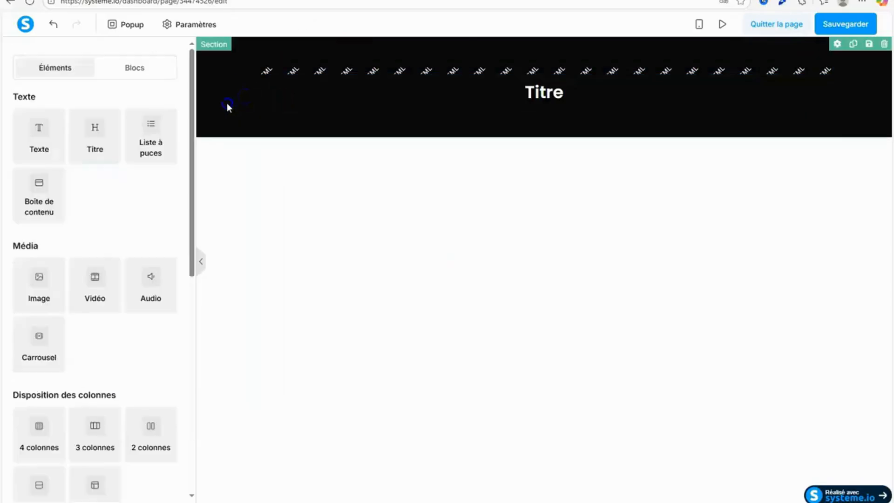
left_click_drag(192, 193, 192, 457)
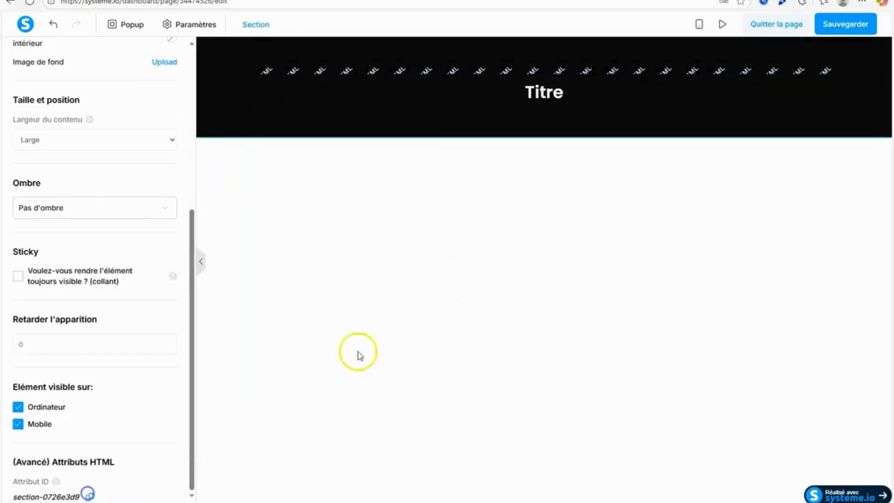
left_click(491, 183)
Change the selector in the Code HTML element's style block to #section-0726e3d9 and save the code.
left_click(537, 74)
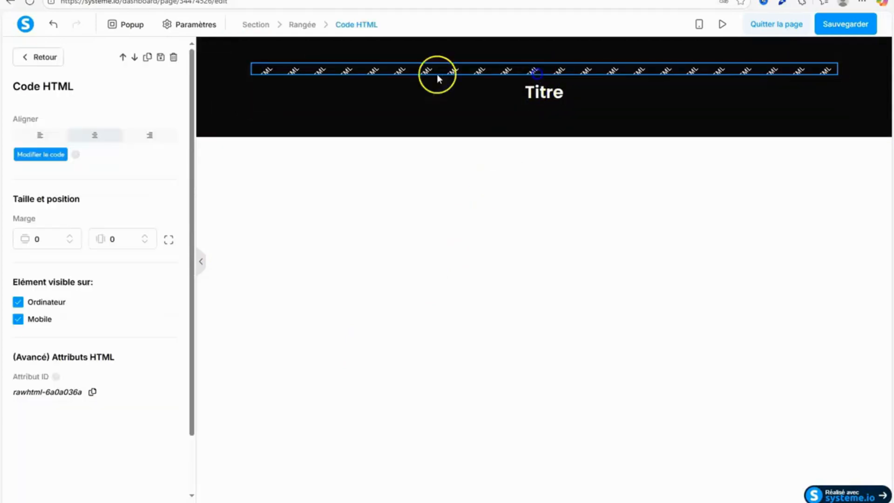
left_click(40, 154)
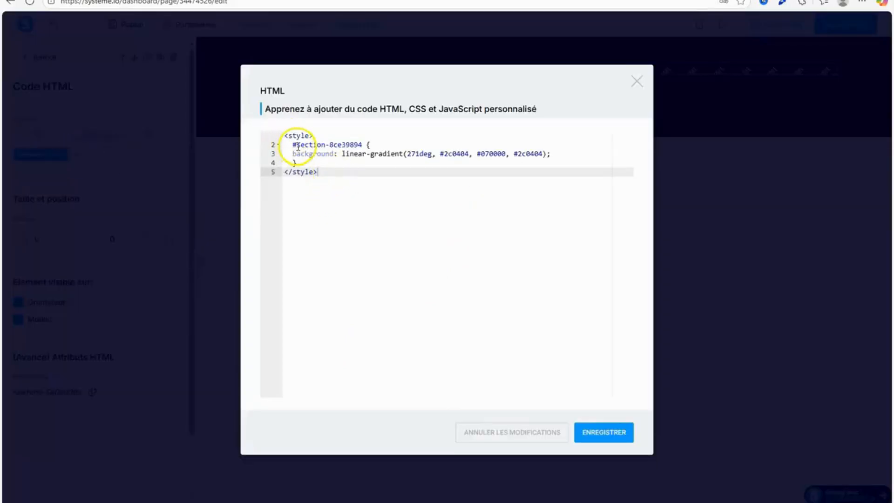
left_click_drag(293, 145, 312, 145)
right_click(362, 145)
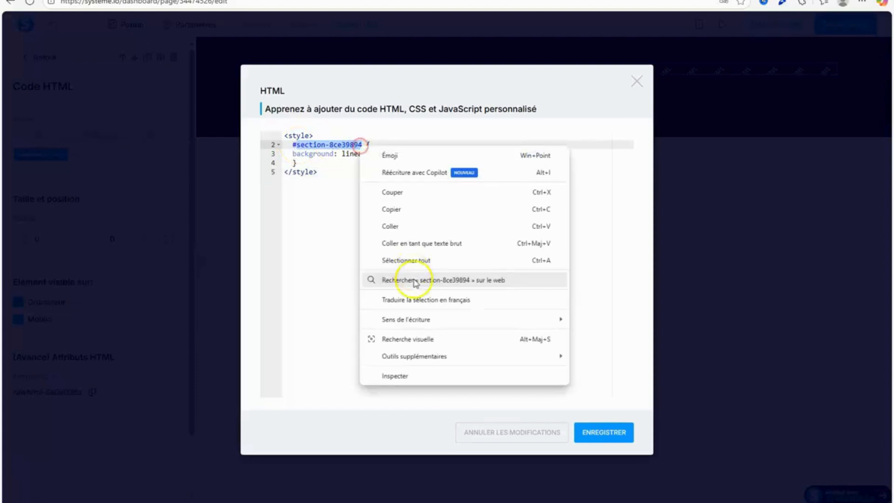
left_click(419, 226)
left_click(613, 433)
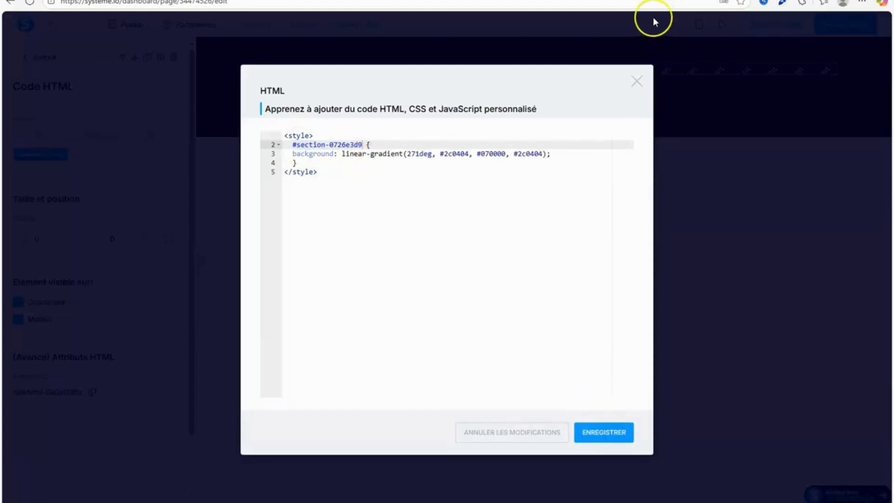
left_click(642, 37)
Delete the placeholder title from the gradient section and confirm the deletion.
left_click(533, 156)
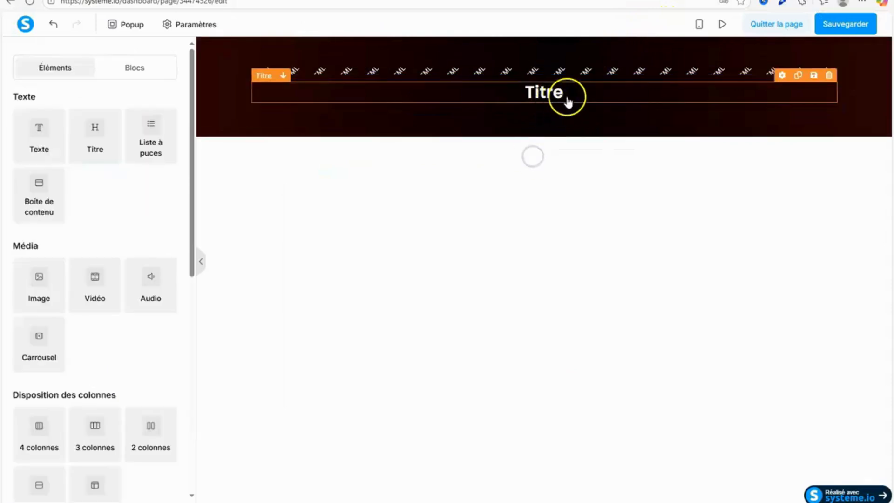
left_click(829, 75)
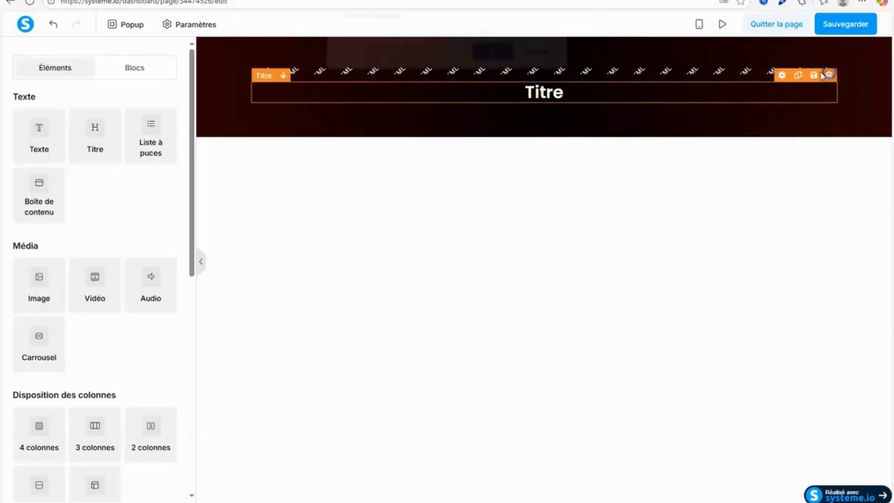
left_click(484, 58)
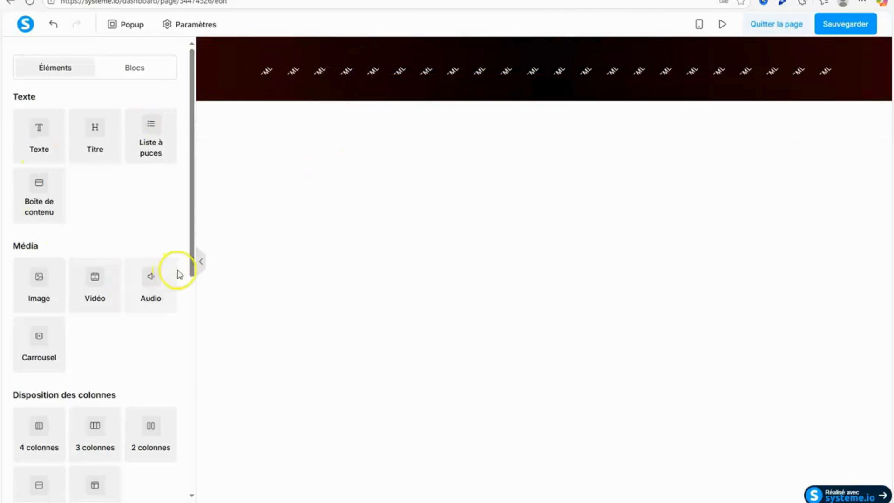
Insert a three-column row in the gradient section and narrow both outer columns so the middle one is wide.
left_click_drag(191, 270, 192, 333)
left_click_drag(96, 275, 515, 48)
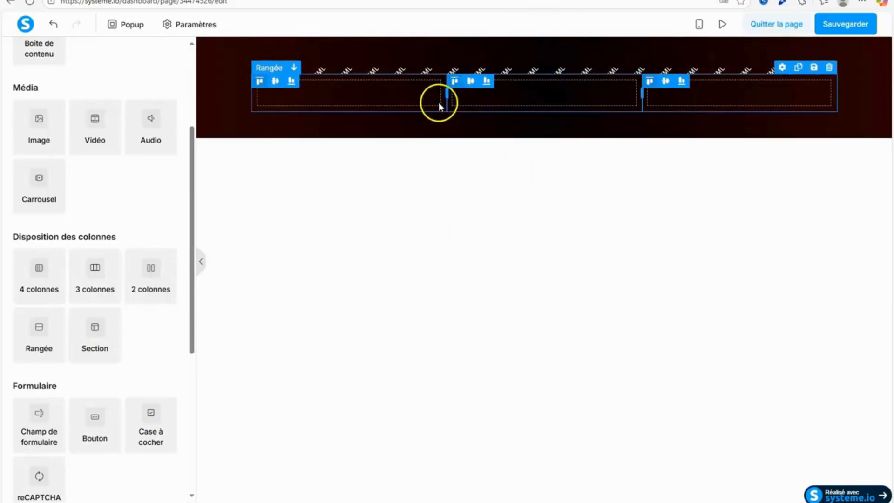
left_click_drag(448, 92, 357, 98)
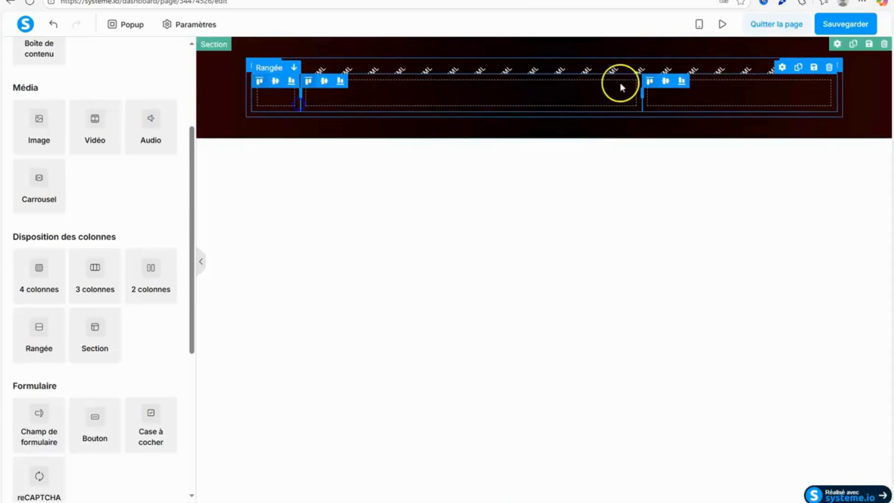
left_click_drag(751, 80, 804, 83)
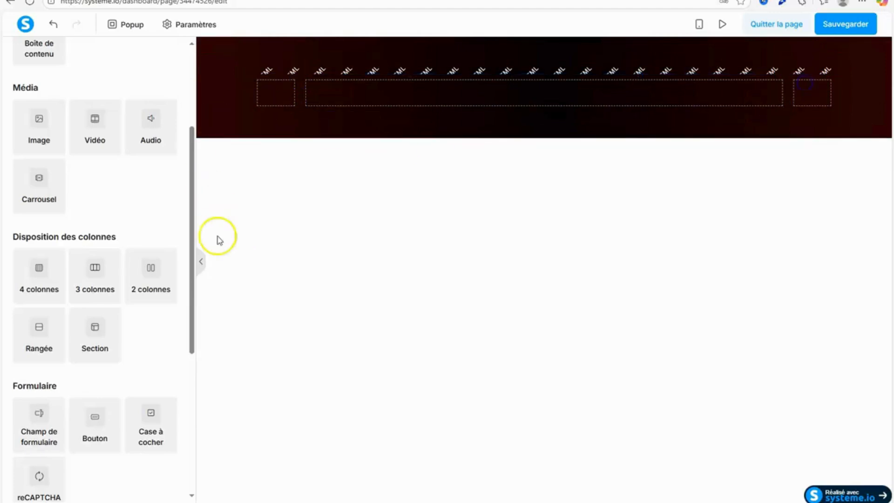
Place a title in the wide middle column and copy the "Félicitations ! Votre guide est en route" headline with its emoji from Google Docs.
scroll(193, 135, "up", 4)
left_click_drag(95, 137, 585, 105)
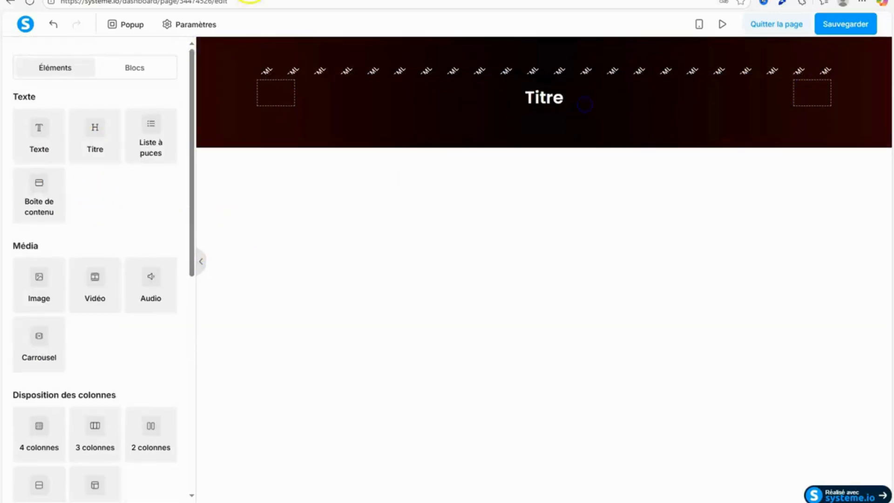
key("ctrl+Tab")
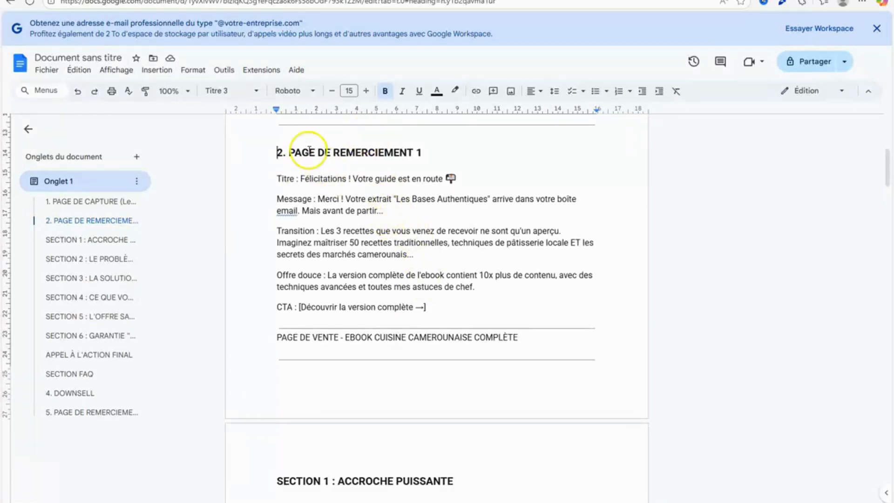
left_click_drag(301, 179, 452, 180)
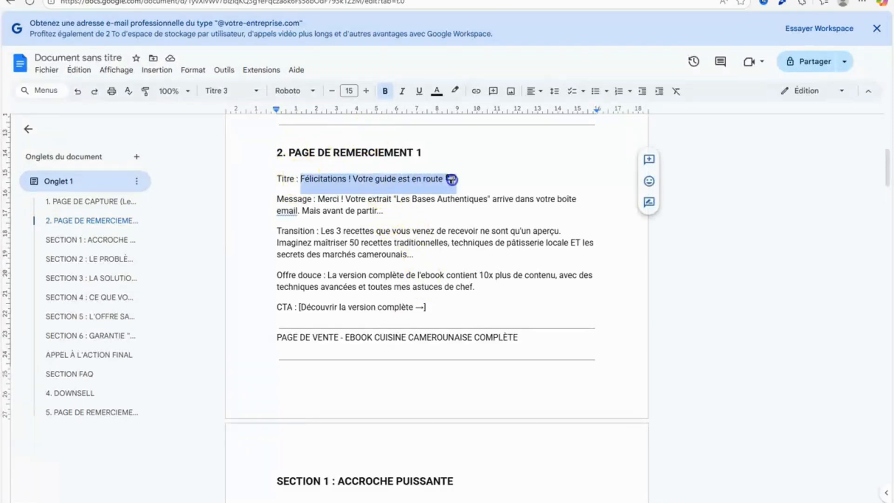
right_click(440, 187)
left_click(475, 215)
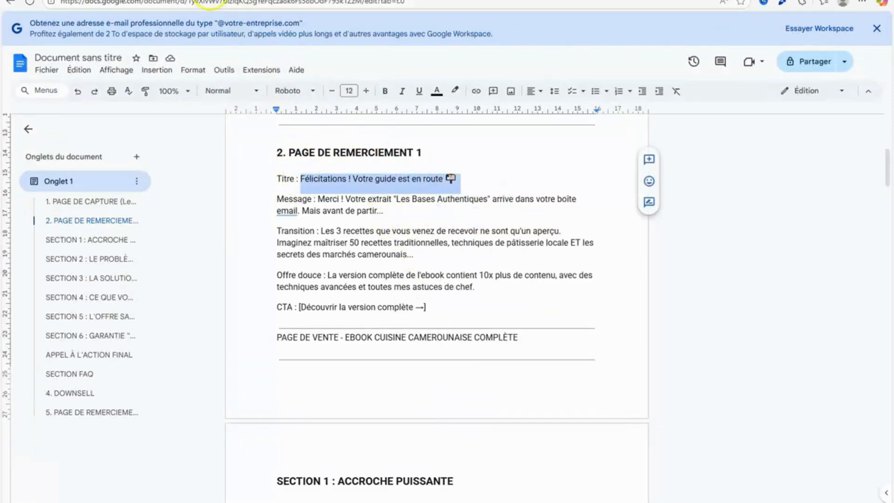
Switch back to systeme.io and replace the placeholder title text with the copied headline.
left_click(209, 0)
left_click(543, 103)
left_click_drag(601, 102, 482, 116)
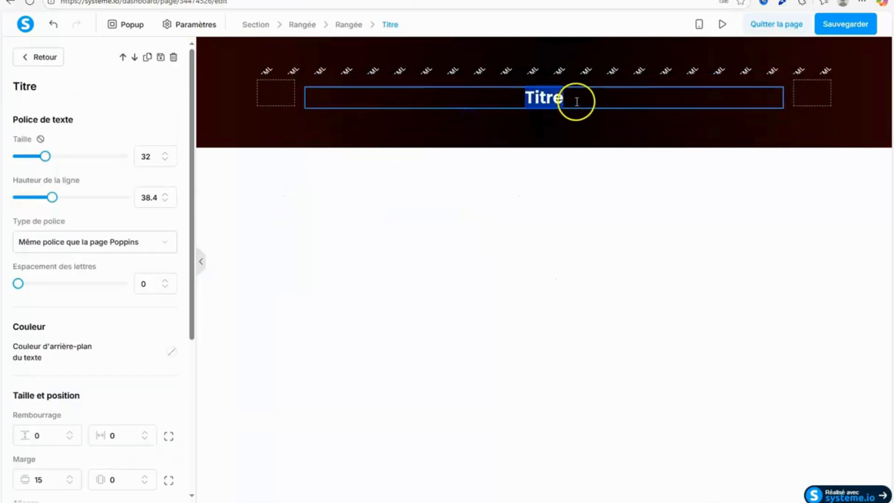
right_click(554, 99)
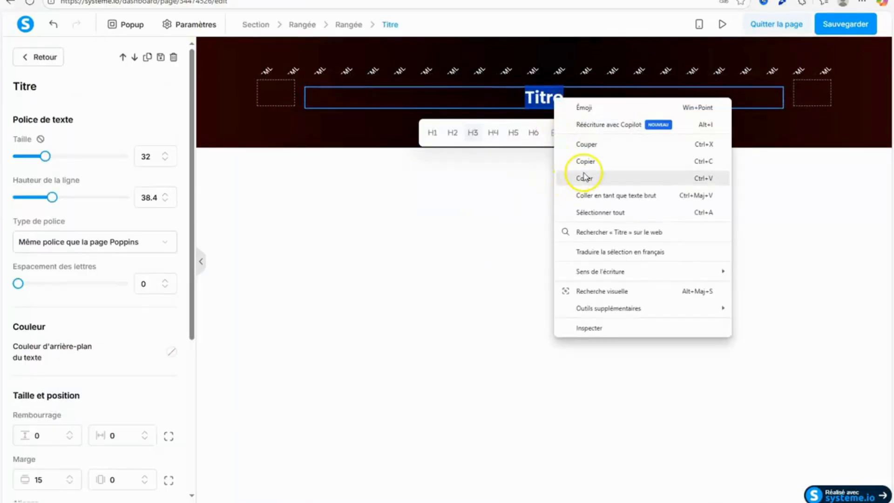
left_click(588, 176)
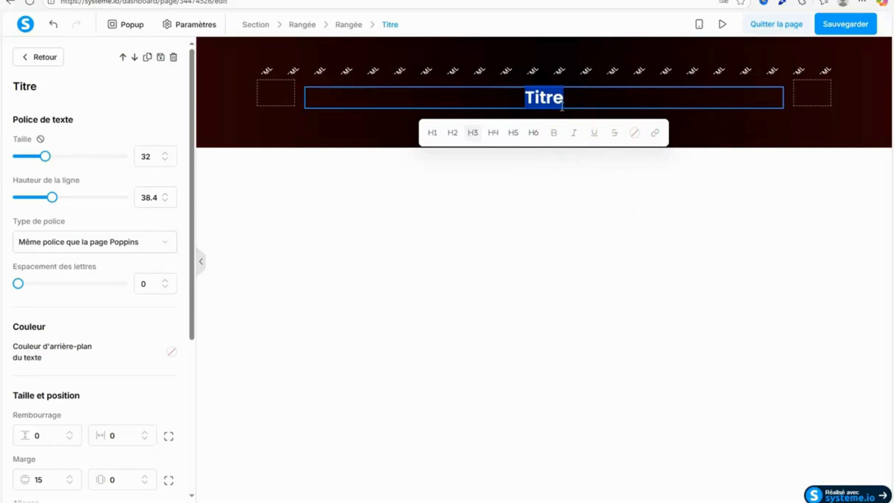
key("ctrl+v")
Set the text colour of the whole pasted headline to white using a saved colour.
left_click_drag(323, 98, 606, 142)
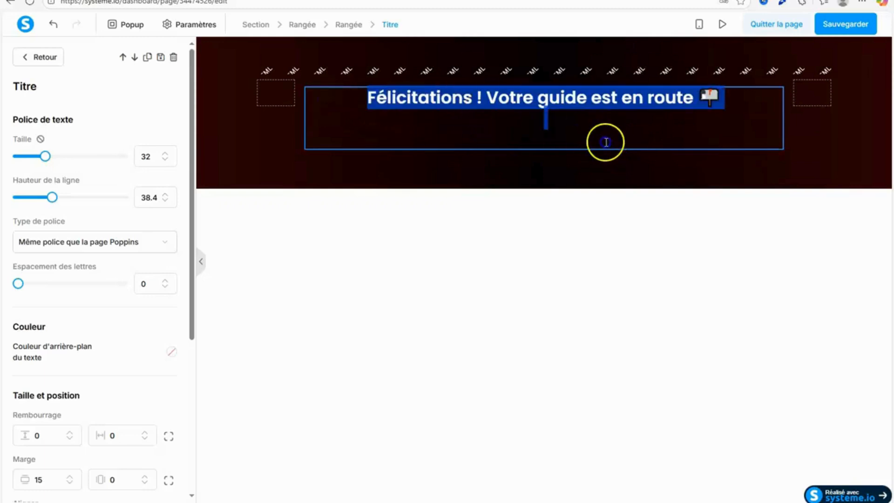
left_click(547, 174)
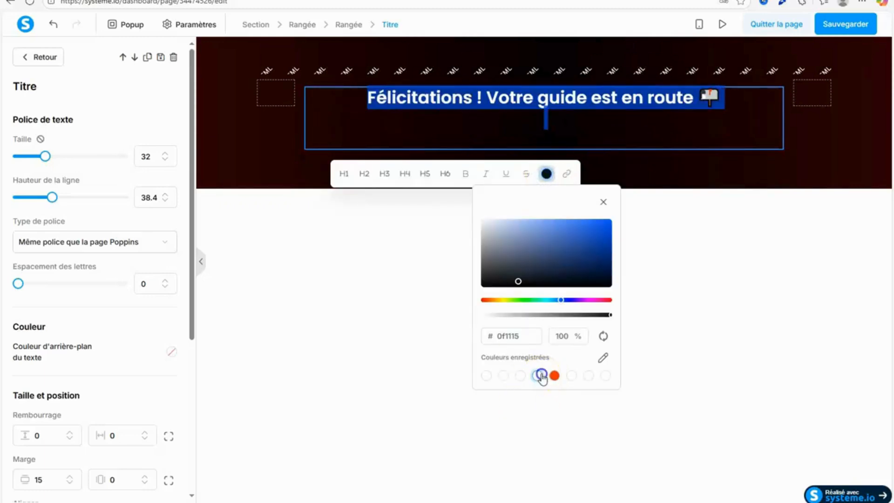
left_click(541, 375)
left_click(526, 415)
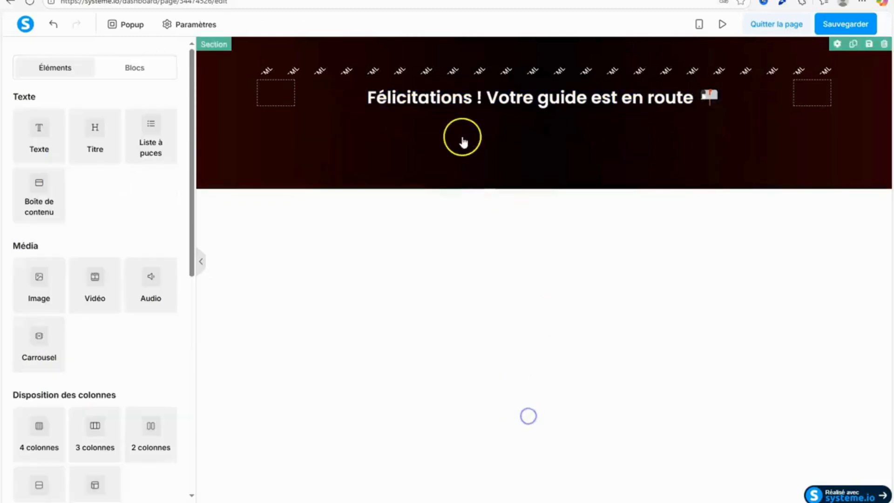
Remove the empty lines below the headline text inside the title element.
left_click(617, 139)
left_click(611, 130)
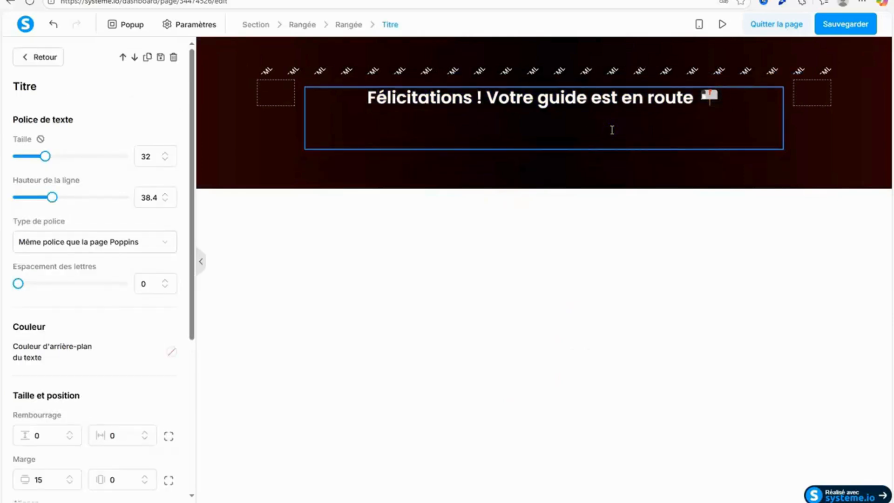
key("BackSpace")
key("BackSpace")
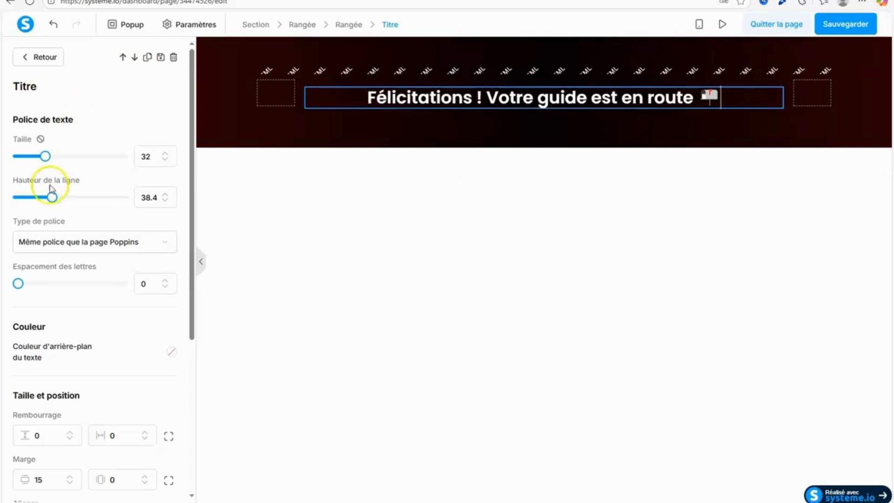
Set the headline's font size to 42 and its line height to 51.
left_click_drag(45, 159, 57, 161)
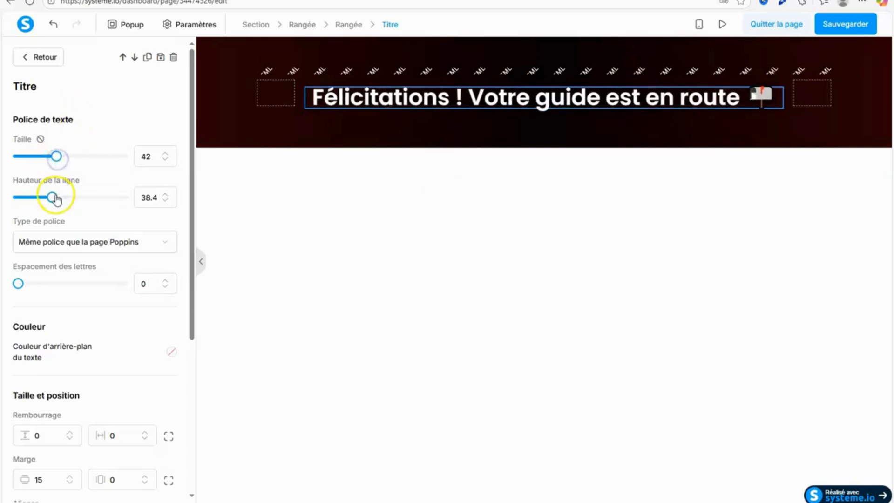
left_click_drag(56, 200, 69, 201)
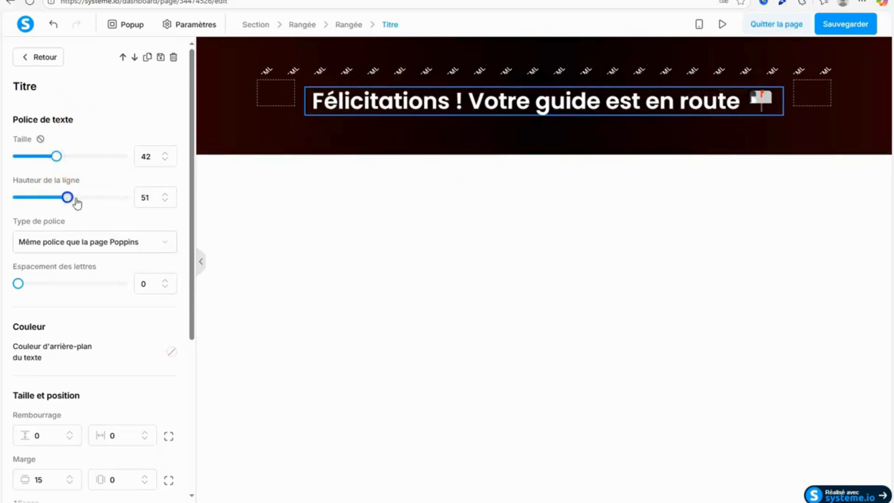
left_click(660, 265)
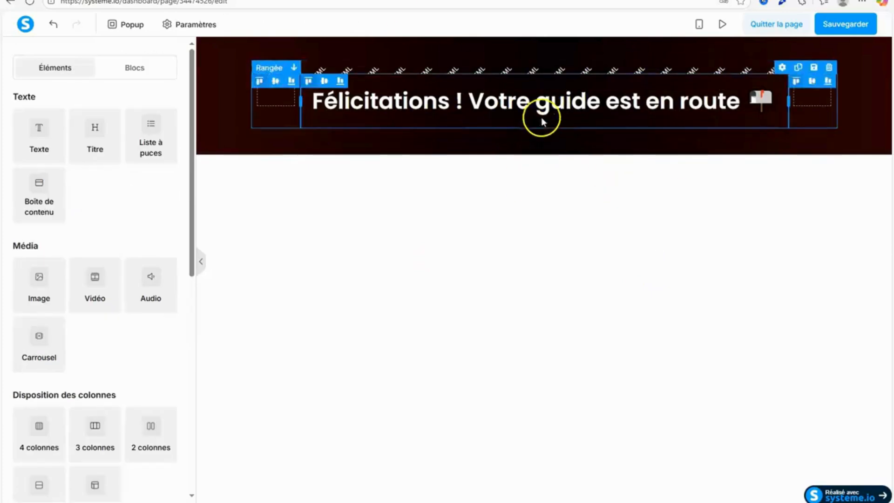
Colour the word "guide" in the headline golden yellow #ebb905.
left_click(543, 101)
left_click_drag(542, 99, 601, 108)
left_click(658, 139)
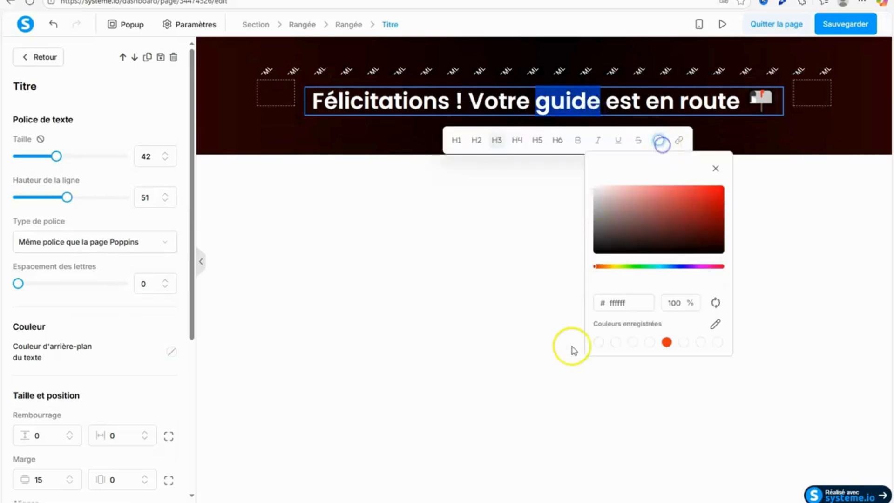
left_click(610, 266)
left_click(722, 190)
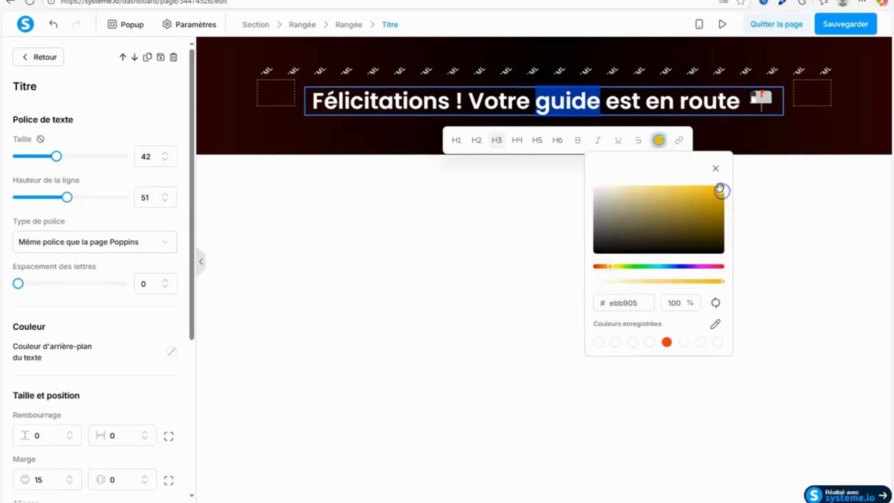
Try a saved colour on the word "guide" and shift it to yellow #f1c909.
left_click(632, 343)
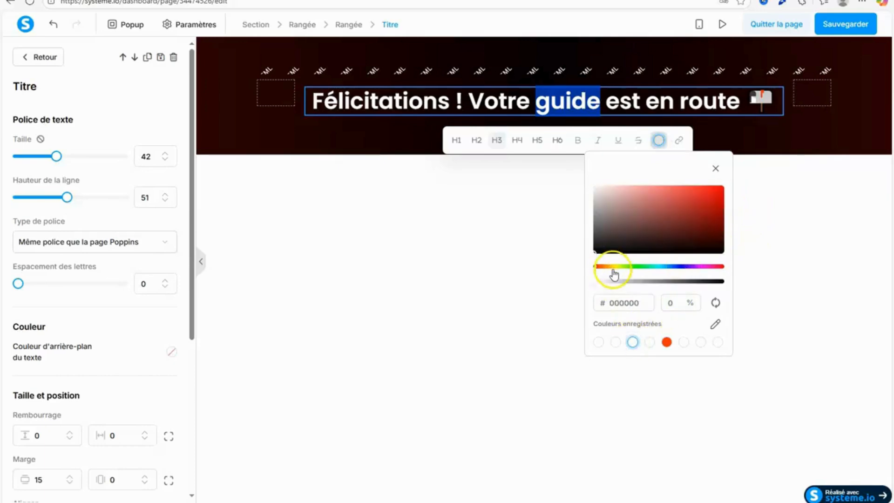
left_click(612, 266)
left_click(720, 190)
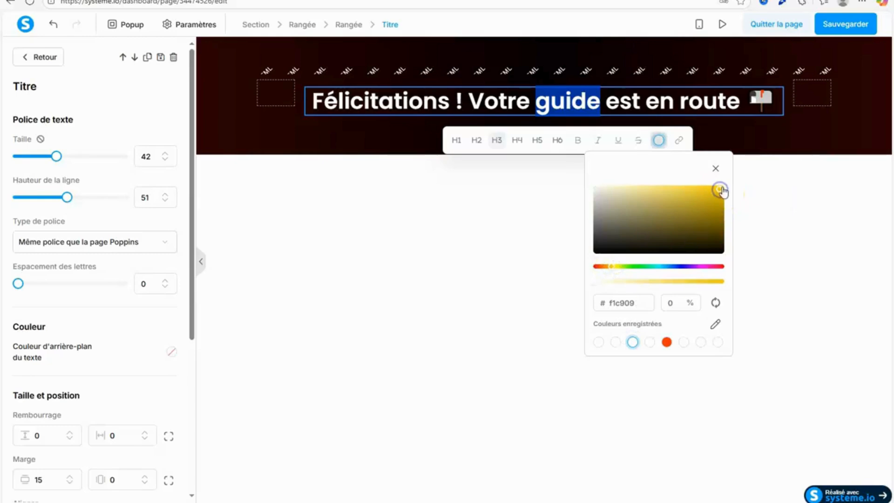
left_click(781, 214)
Try several shades and saved colours on the word "guide" in the headline.
left_click(564, 100)
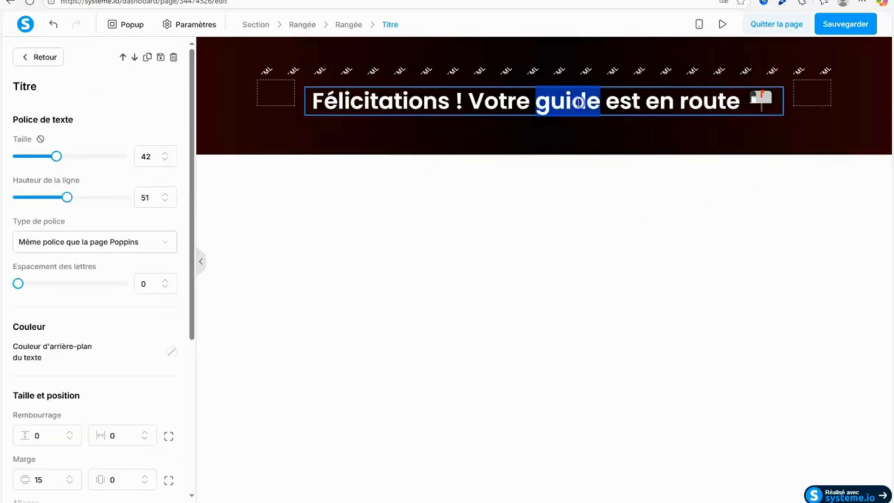
left_click(674, 215)
left_click(661, 142)
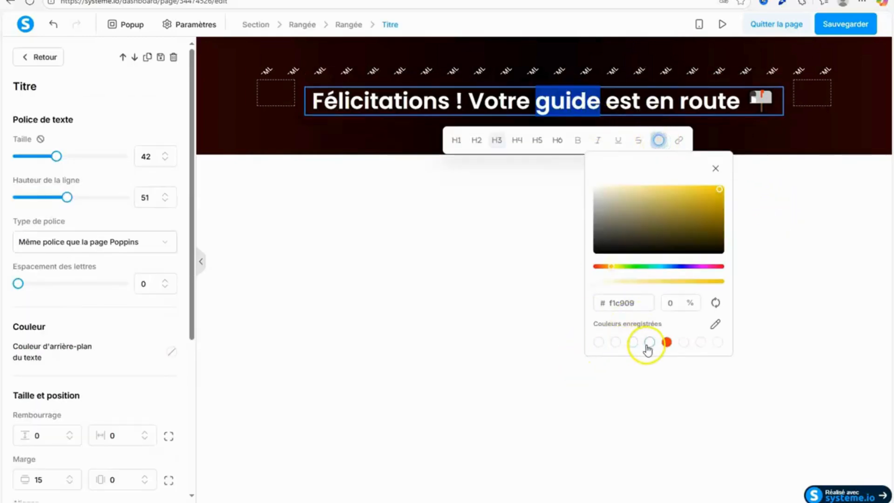
left_click_drag(723, 197, 671, 246)
left_click(722, 187)
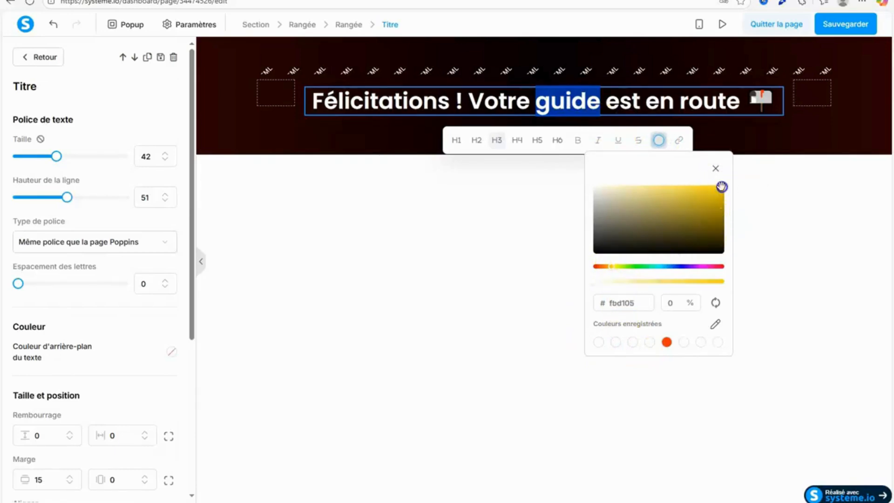
left_click(616, 342)
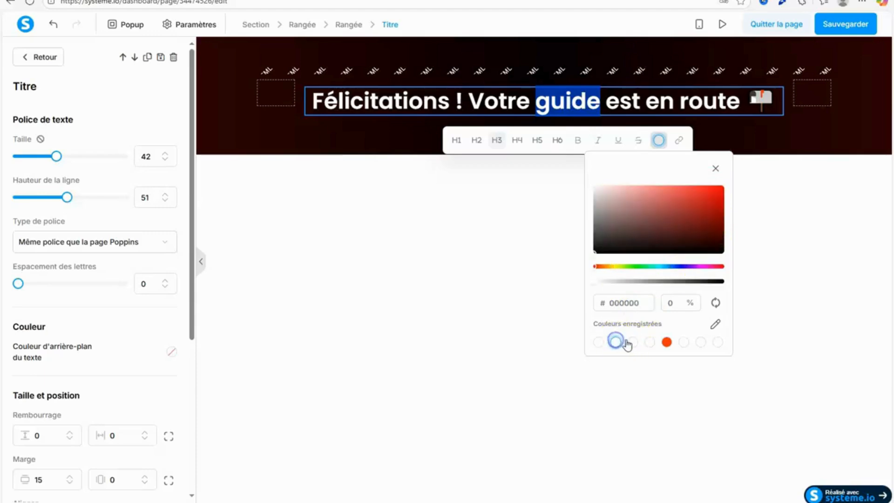
left_click(633, 343)
left_click(699, 215)
left_click(669, 235)
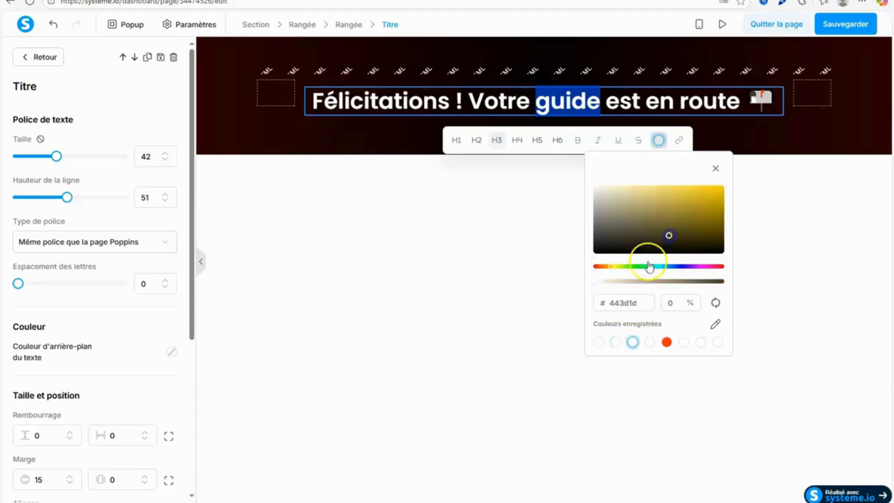
Set the headline word "guide" to yellow #efd30a at 97% opacity.
left_click(718, 283)
left_click_drag(715, 268, 723, 267)
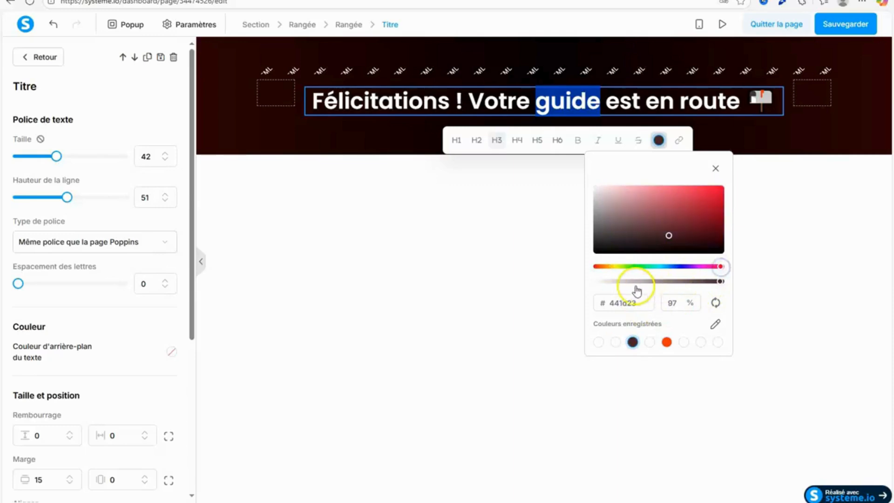
left_click(612, 265)
left_click(719, 190)
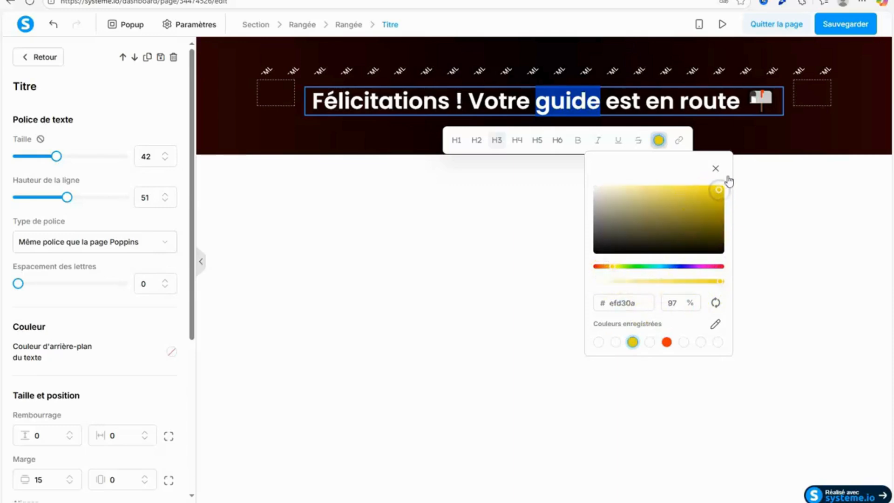
left_click(775, 174)
Try the brighter yellow #f5ef08 on the headline word "guide".
double_click(583, 102)
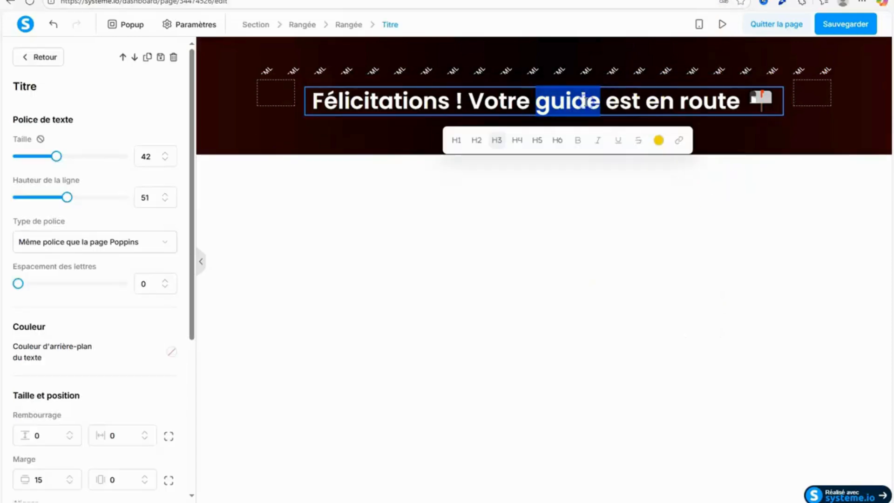
left_click(658, 140)
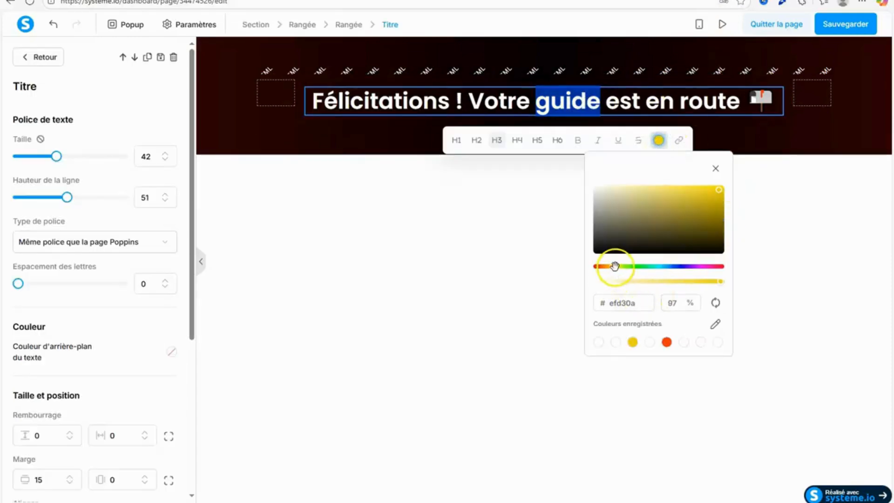
left_click_drag(615, 266, 617, 267)
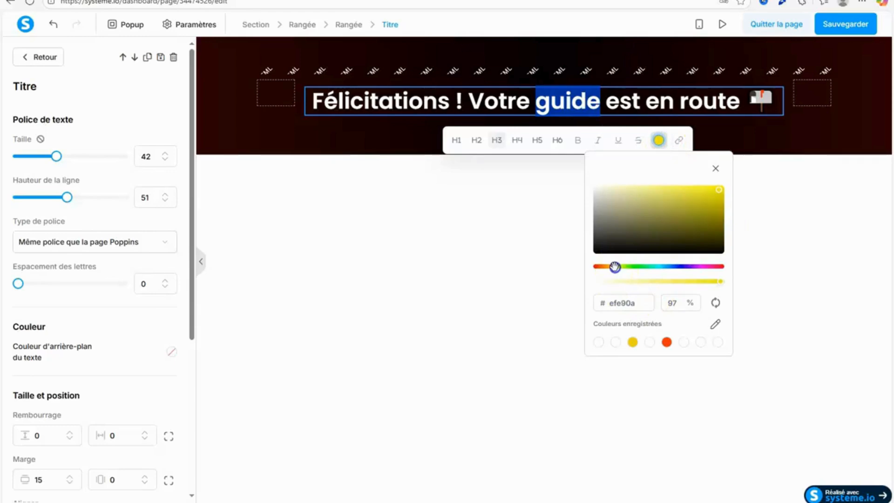
left_click(717, 189)
left_click(776, 241)
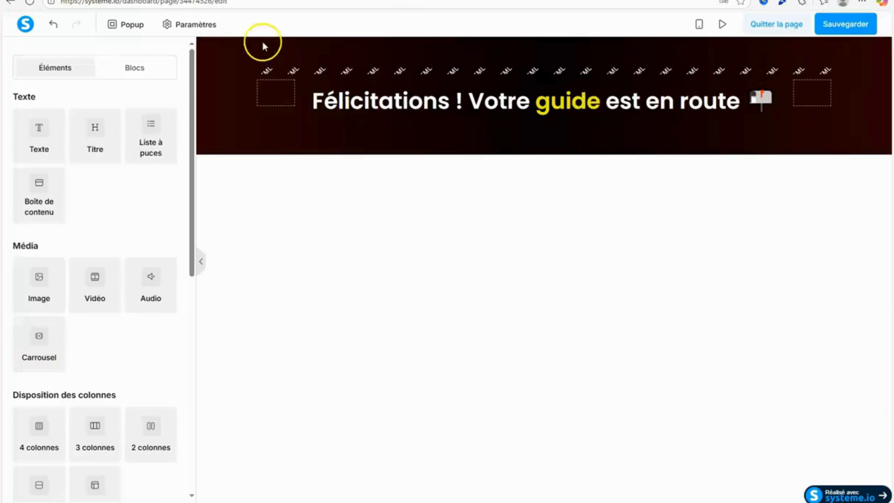
Shift the headline word "guide" to a warmer, fully bright golden yellow.
double_click(581, 105)
left_click(658, 140)
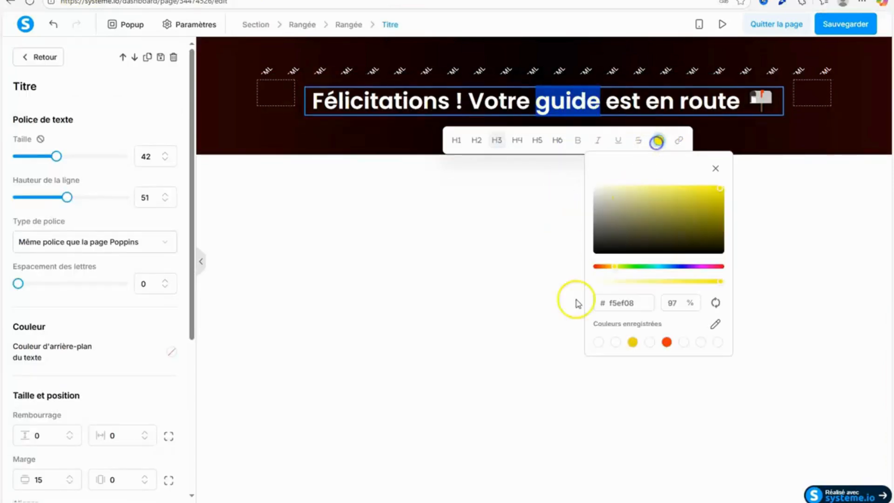
left_click_drag(728, 210, 718, 191)
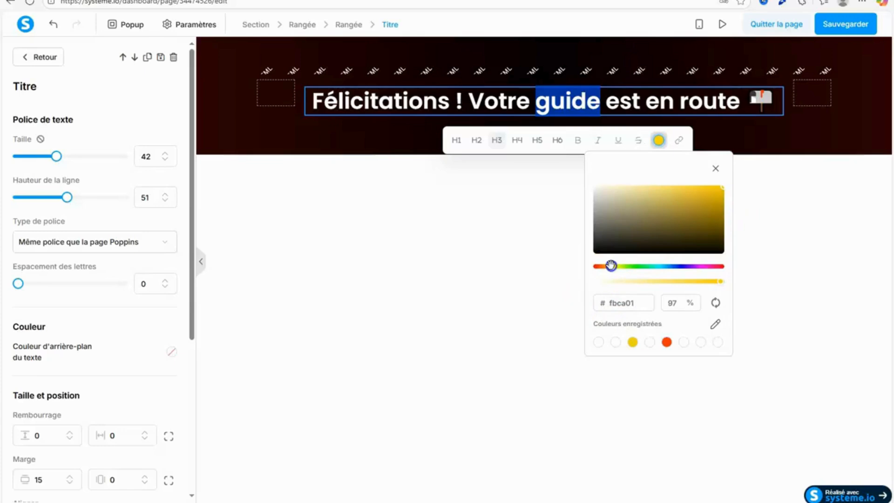
left_click(718, 186)
left_click(786, 213)
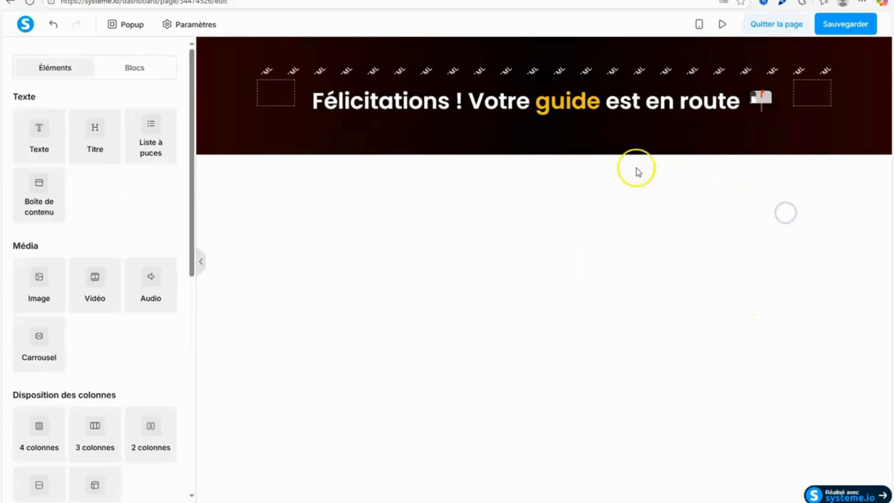
double_click(565, 98)
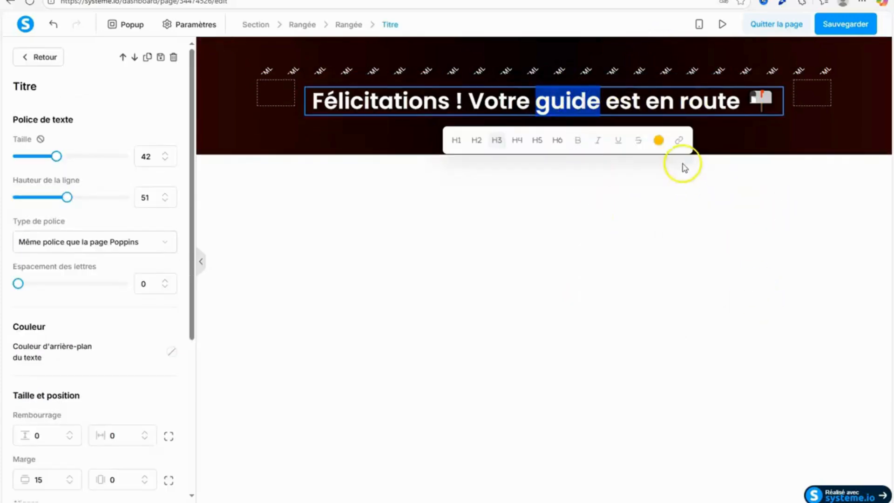
left_click(661, 140)
left_click(525, 399)
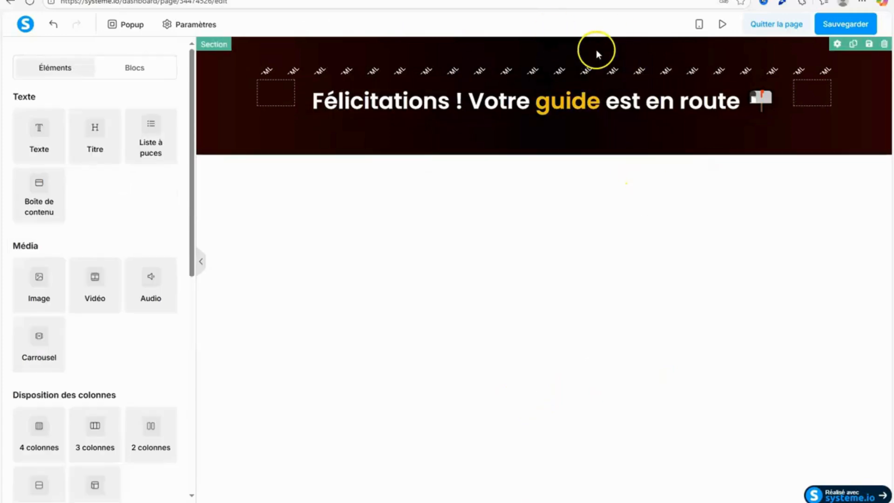
Save the thank-you page, preview it and return to the page editor.
left_click(857, 26)
left_click(719, 27)
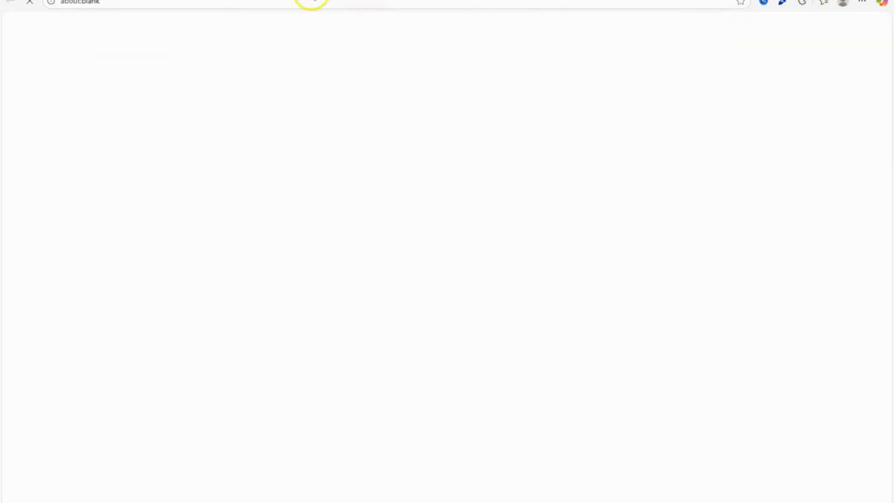
left_click(201, 0)
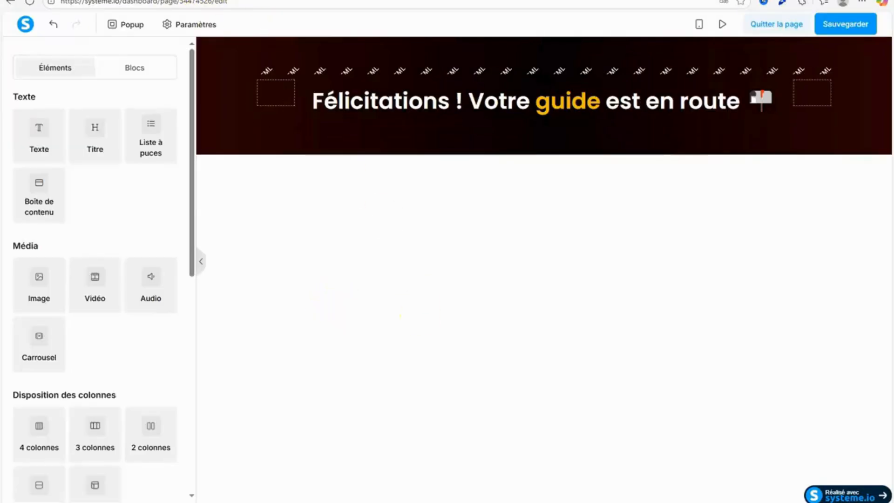
Check the page copy in Google Docs and add a three-column layout below the headline in the gradient section.
left_click(261, 0)
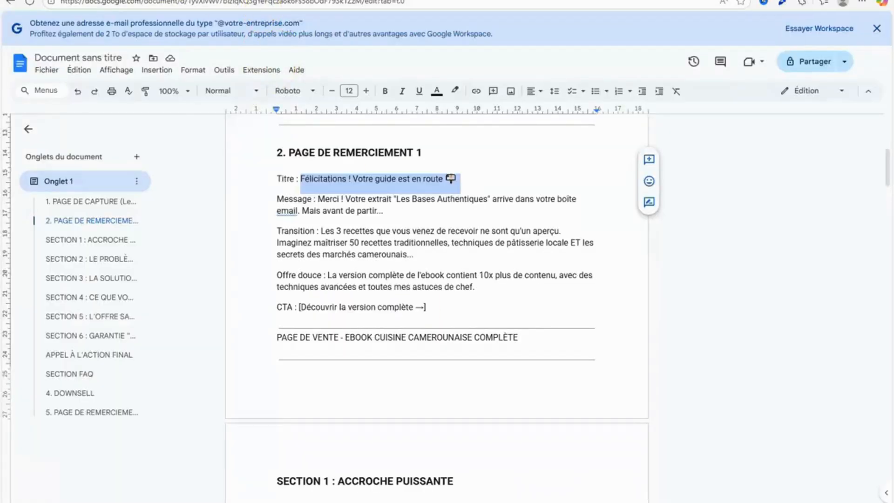
left_click(201, 0)
left_click_drag(190, 234, 204, 343)
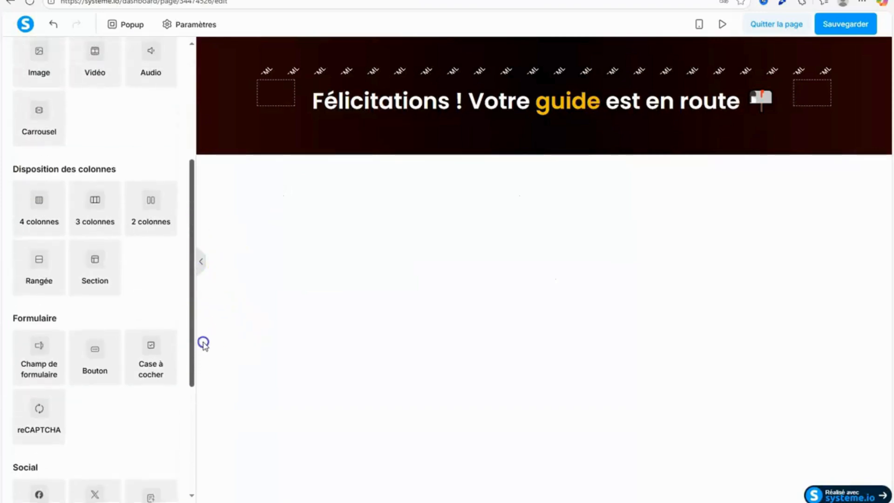
left_click_drag(95, 219, 590, 130)
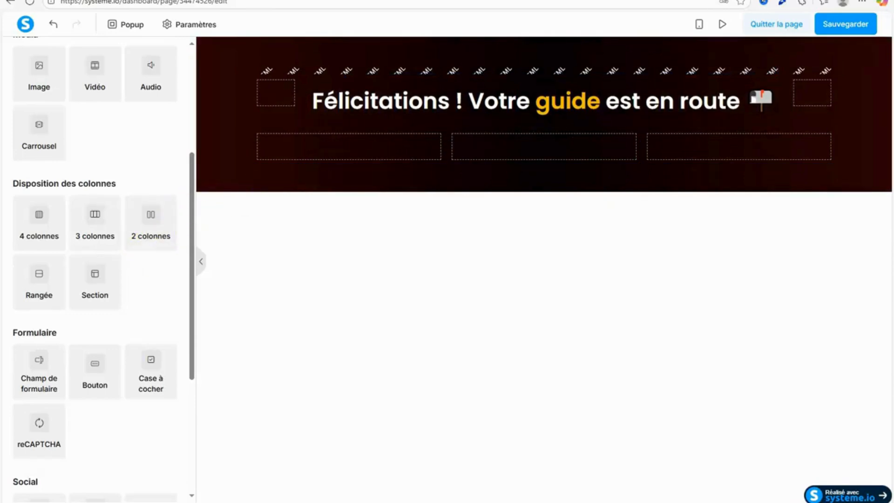
Place a text element in each of the three columns below the headline.
left_click(243, 0)
scroll(127, 108, "up", 5)
left_click_drag(44, 130, 295, 154)
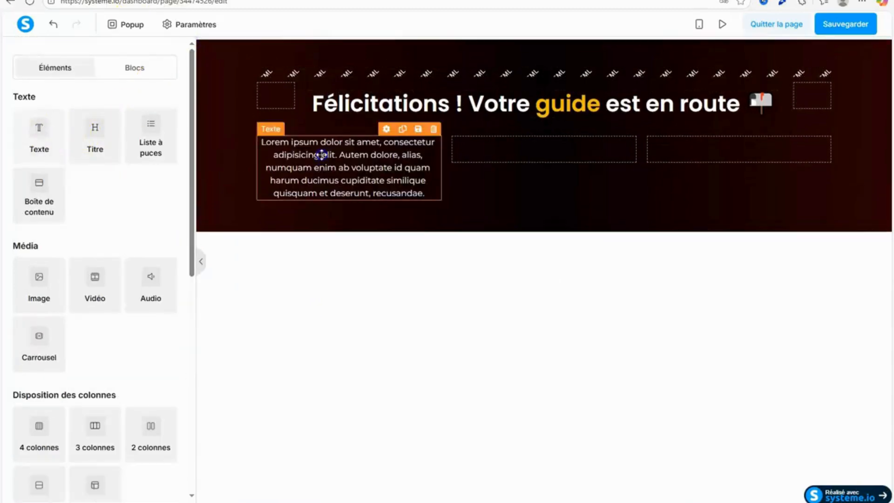
left_click_drag(46, 143, 806, 173)
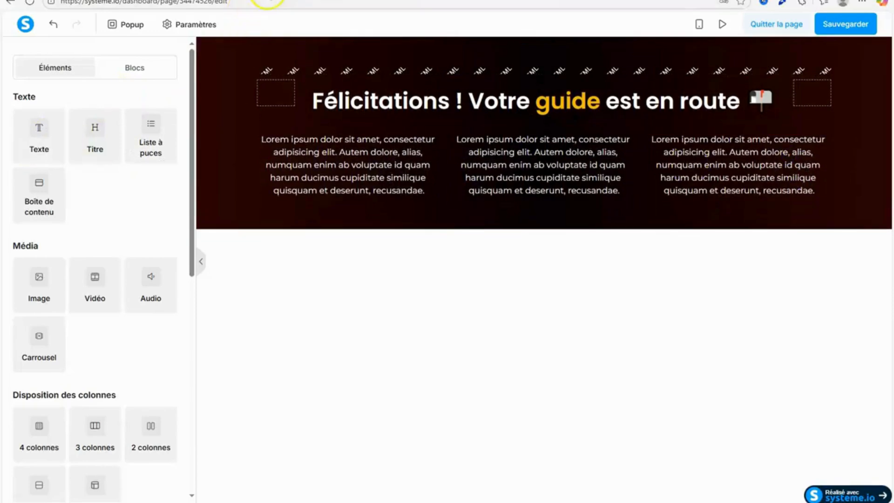
Copy the Message text under "2. PAGE DE REMERCIEMENT 1" in Google Docs and return to systeme.io.
left_click(263, 0)
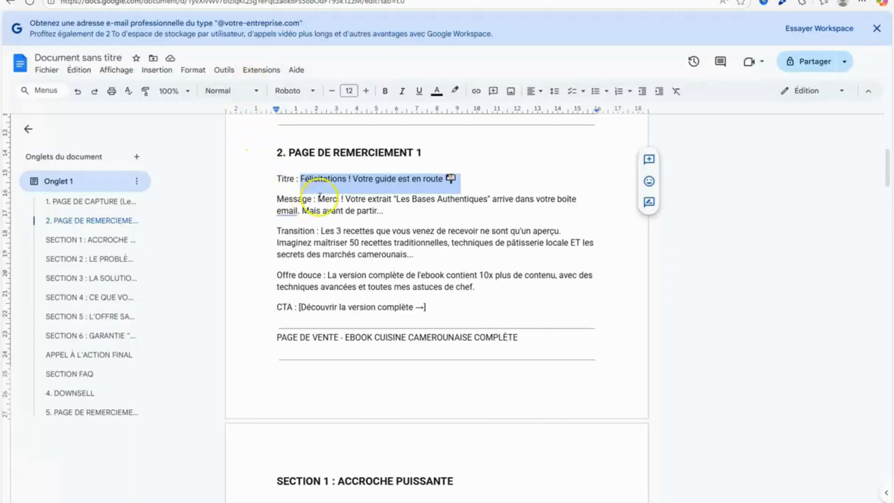
left_click_drag(319, 199, 383, 213)
right_click(396, 213)
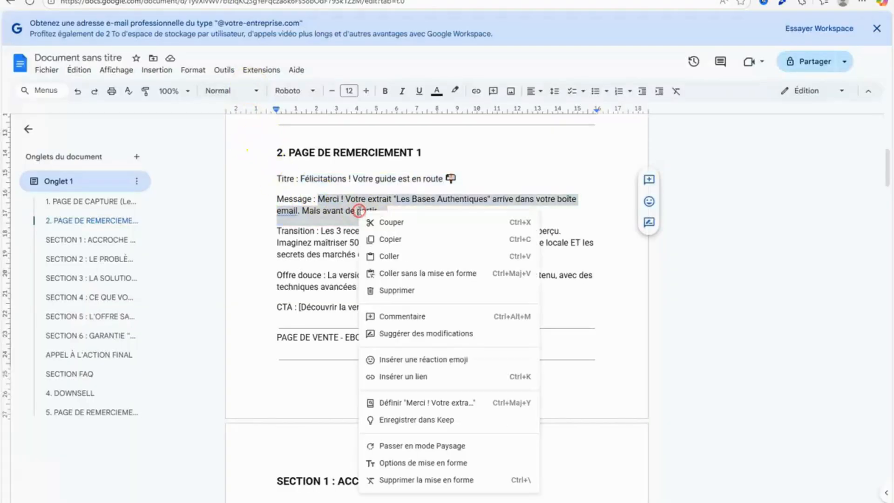
left_click(397, 239)
key("ctrl+Tab")
Replace the placeholder text in the first column with the copied message "Merci ! Votre extrait "Les Bases Authentiques" arrive dans votre boîte email...".
left_click(418, 182)
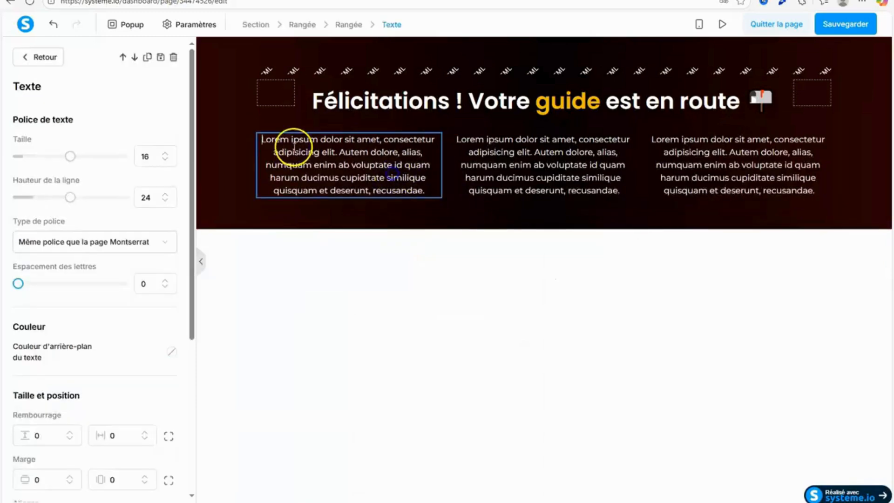
triple_click(267, 139)
right_click(345, 174)
left_click(245, 279)
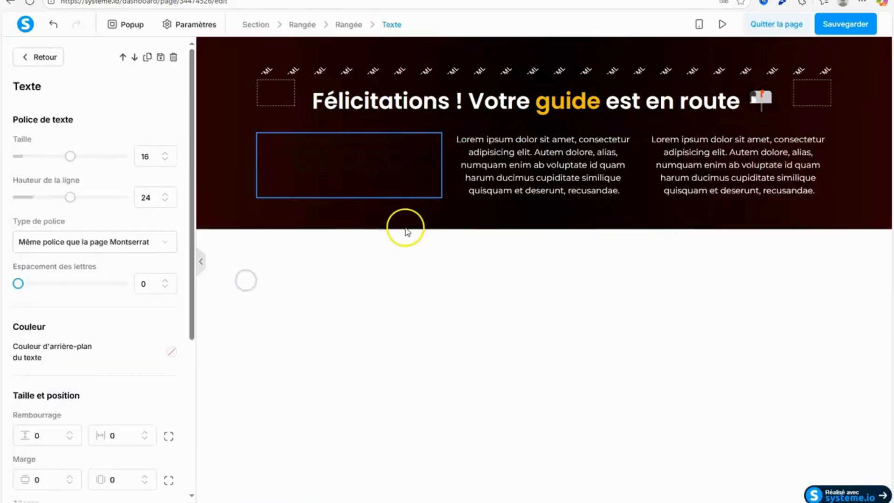
Colour the first column's message text white and align it left.
left_click_drag(271, 148, 365, 193)
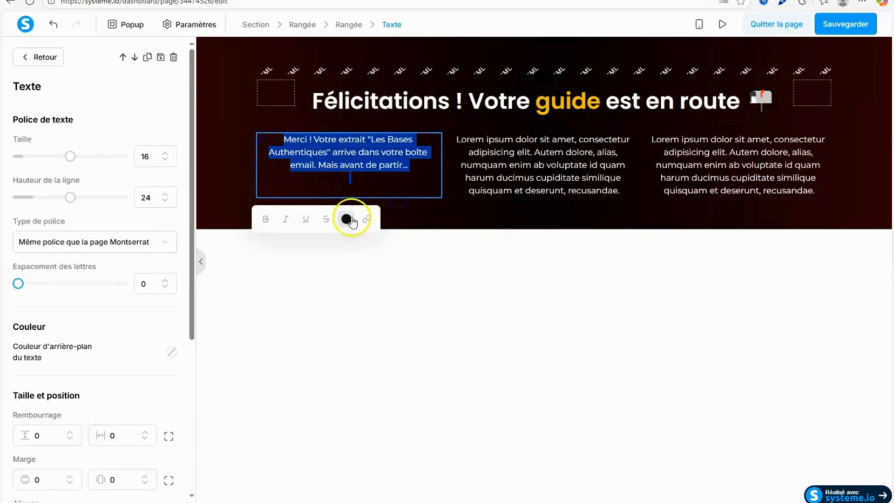
left_click(346, 219)
left_click(339, 422)
left_click(335, 449)
left_click(340, 141)
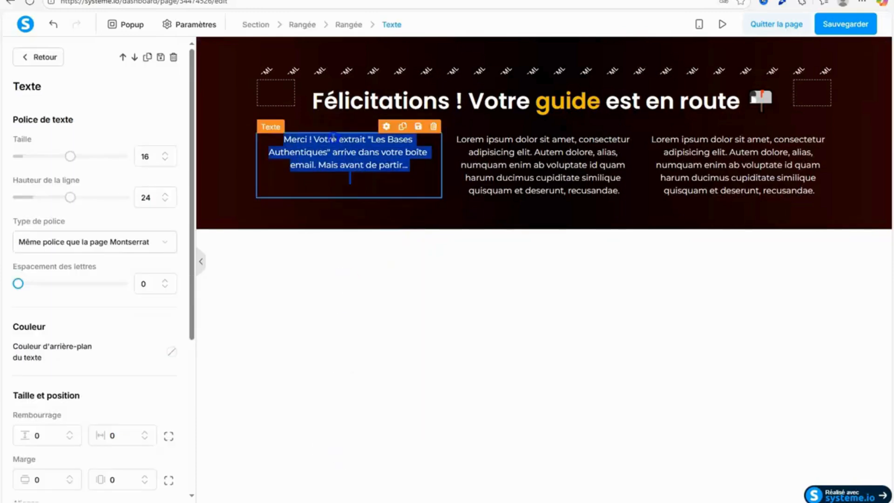
left_click_drag(192, 283, 189, 453)
left_click(37, 282)
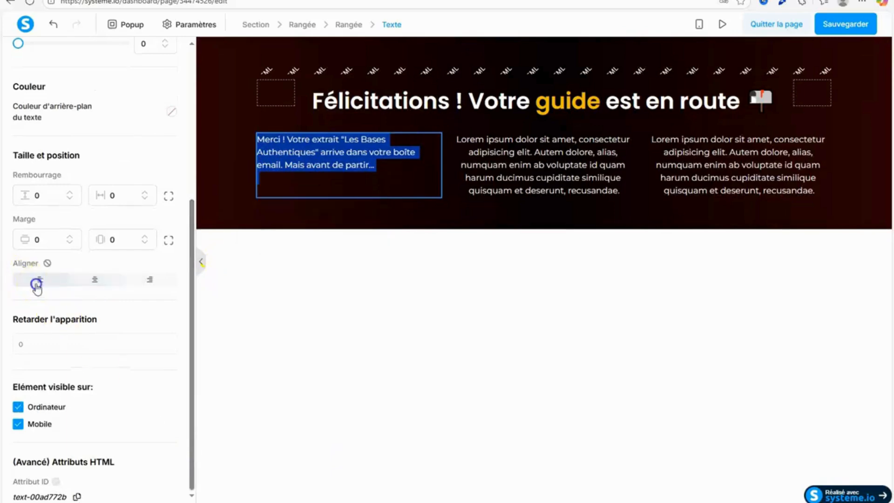
Copy the Transition text beginning "Les 3 recettes que vous venez de recevoir" in Google Docs and return to systeme.io.
left_click(565, 144)
left_click(469, 150)
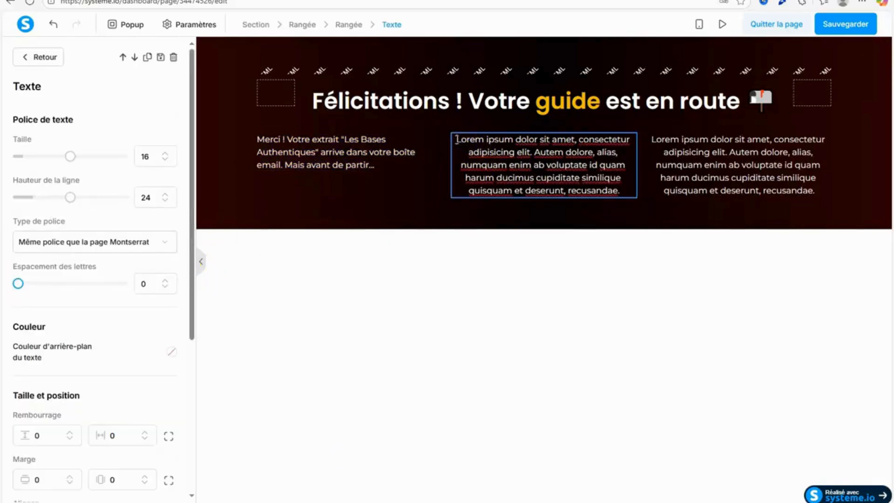
left_click(271, 0)
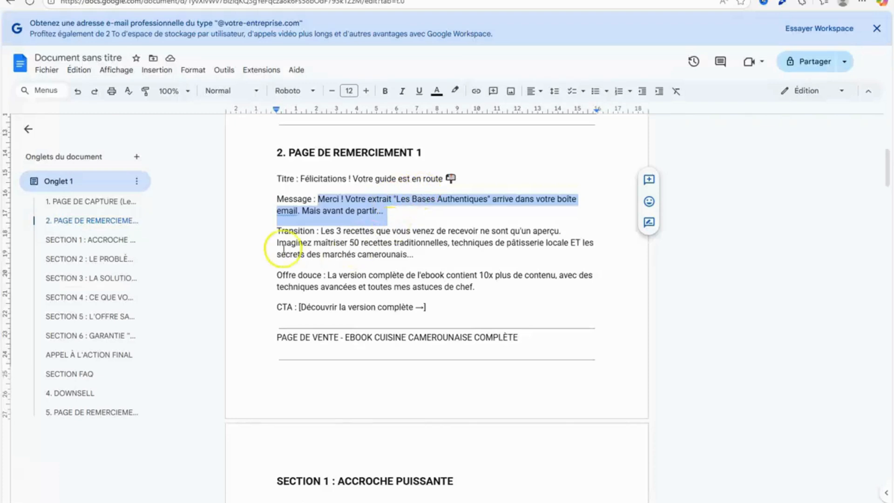
left_click_drag(322, 231, 447, 255)
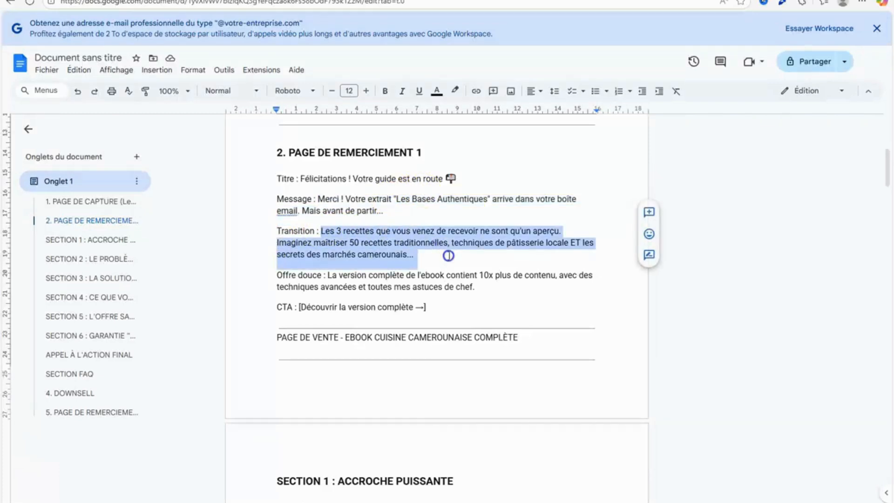
right_click(446, 255)
left_click(439, 257)
left_click(176, 0)
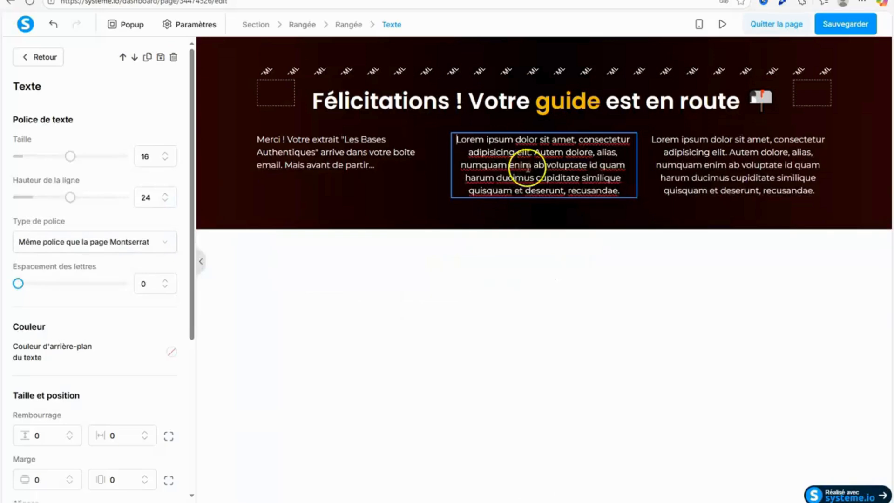
Replace the middle column's placeholder text with the copied Transition text.
left_click_drag(457, 139, 605, 191)
right_click(590, 193)
left_click(446, 257)
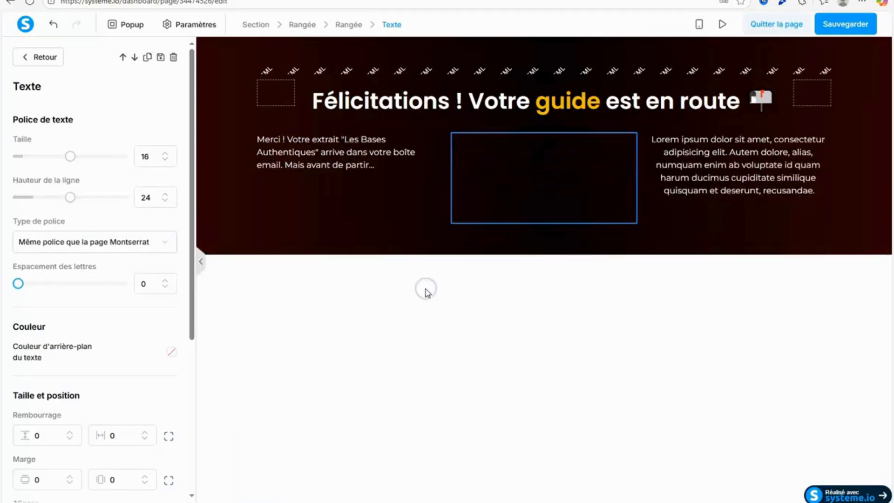
Delete the third column's placeholder text and add a two-column row below the three-column row.
left_click(823, 126)
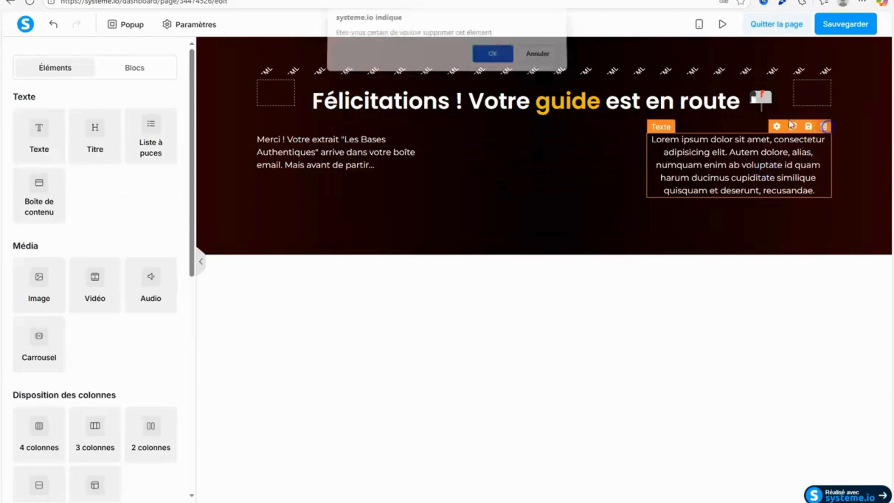
left_click(494, 57)
left_click_drag(191, 222, 191, 361)
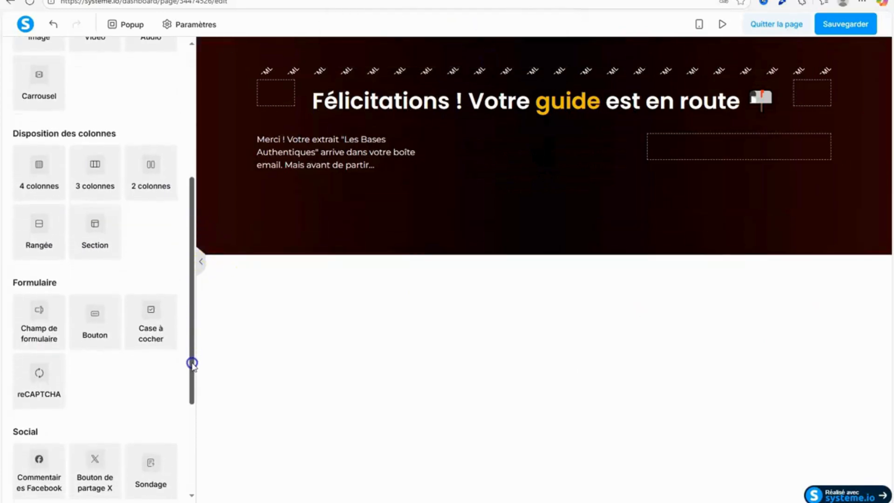
left_click_drag(160, 201, 599, 235)
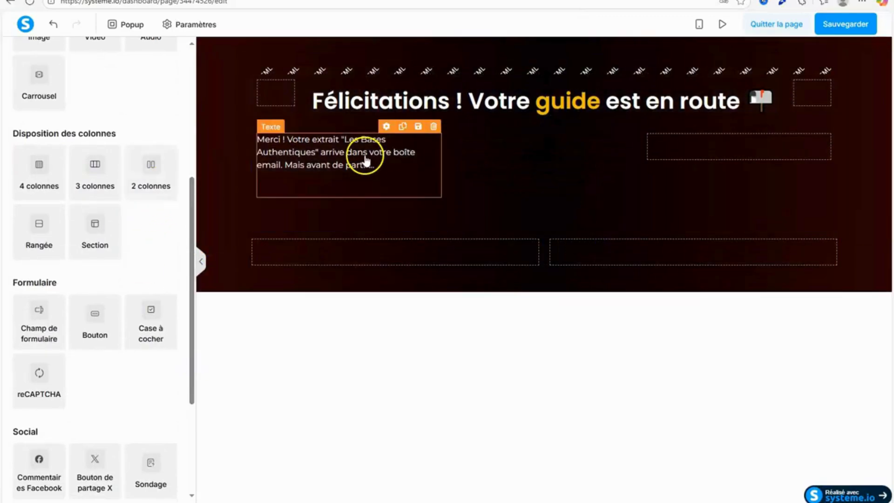
Move the "Merci !" message and the Transition text into the new two-column row, and delete the emptied three-column row.
left_click_drag(364, 161, 535, 245)
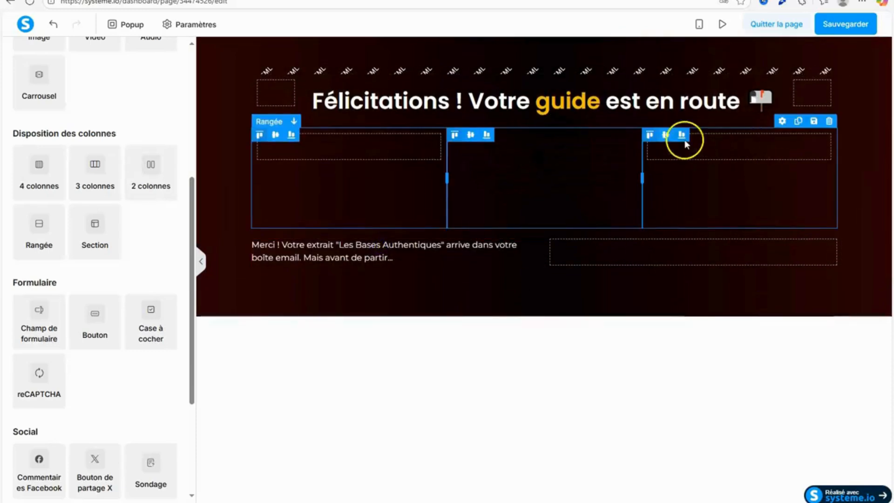
left_click_drag(535, 159, 690, 267)
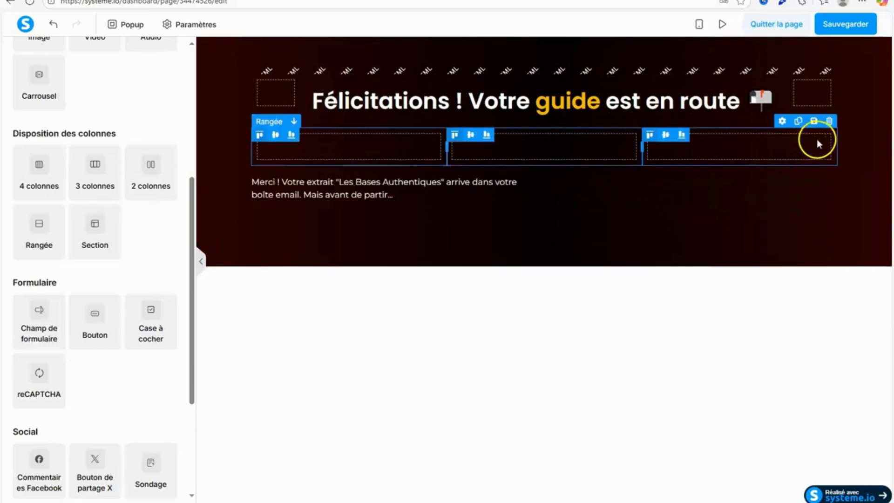
left_click(828, 123)
left_click(488, 60)
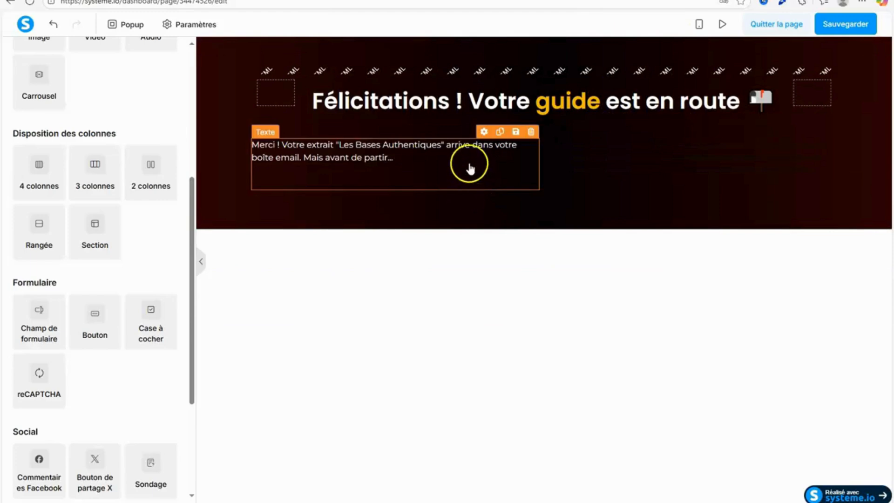
Colour the Transition text in the second column white (ffffff) and align it right.
left_click(619, 176)
left_click_drag(560, 147, 778, 214)
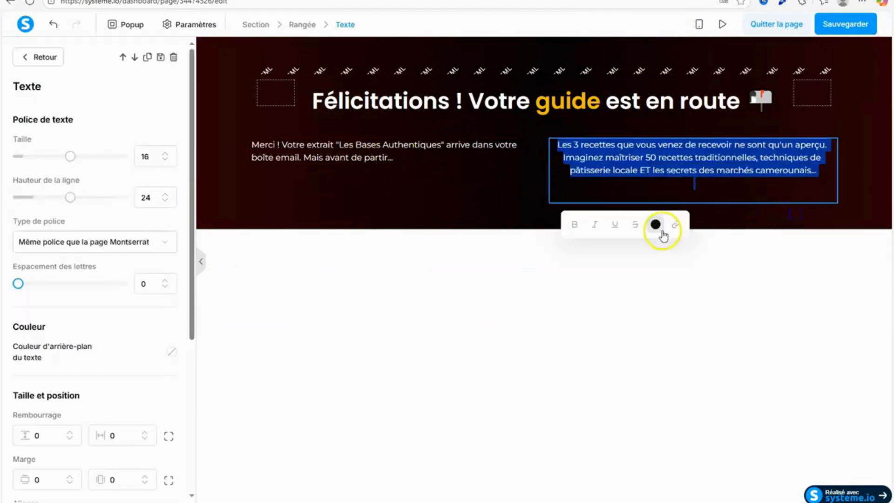
left_click(657, 226)
left_click(647, 426)
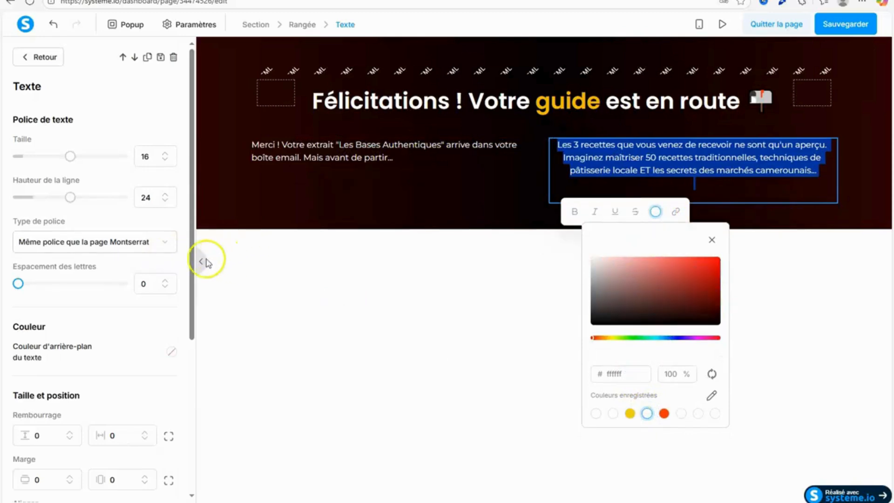
left_click_drag(191, 275, 188, 393)
left_click(154, 320)
left_click(585, 315)
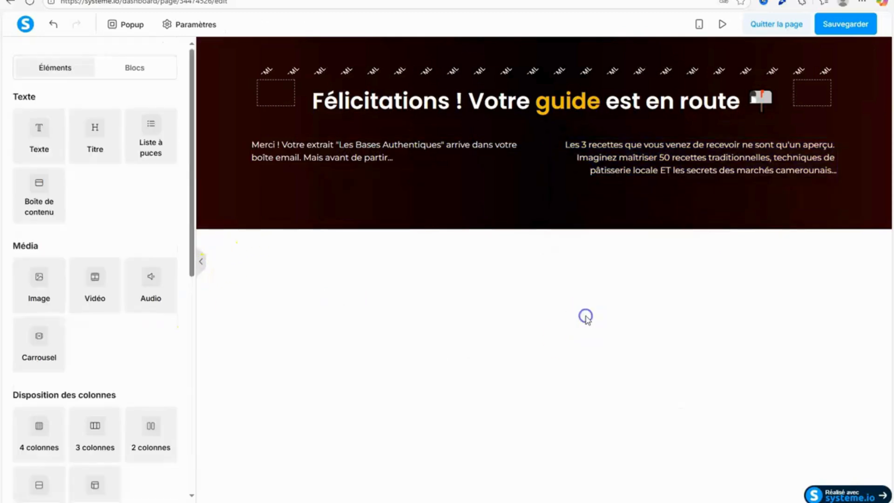
Set the font size of the "Merci !" message to 20 and of the Transition text to 18.
left_click(434, 182)
left_click(165, 154)
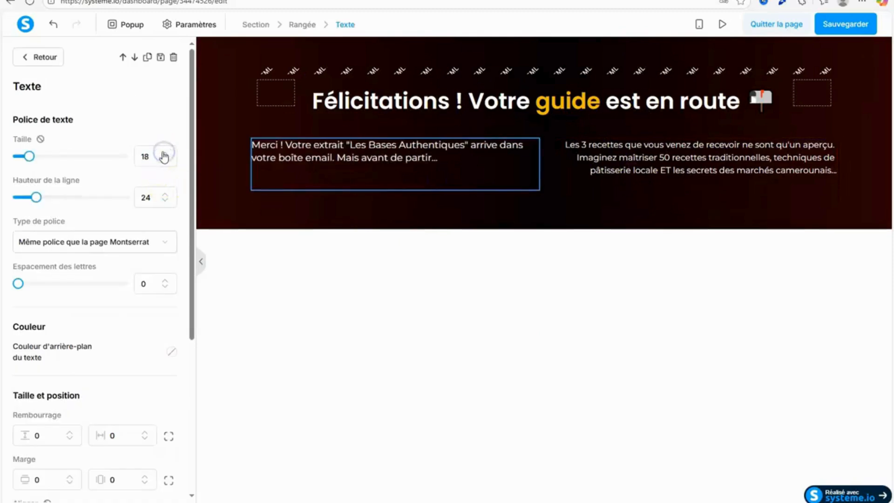
left_click(547, 307)
left_click(673, 170)
left_click(167, 154)
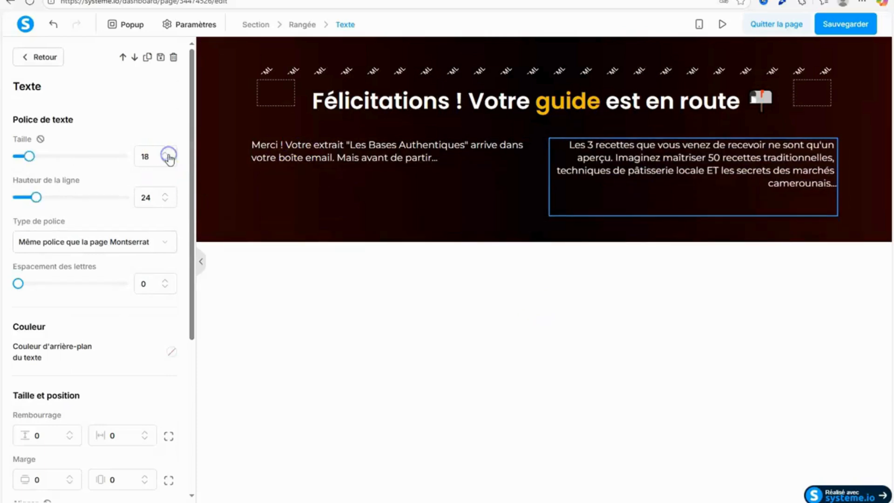
left_click(378, 154)
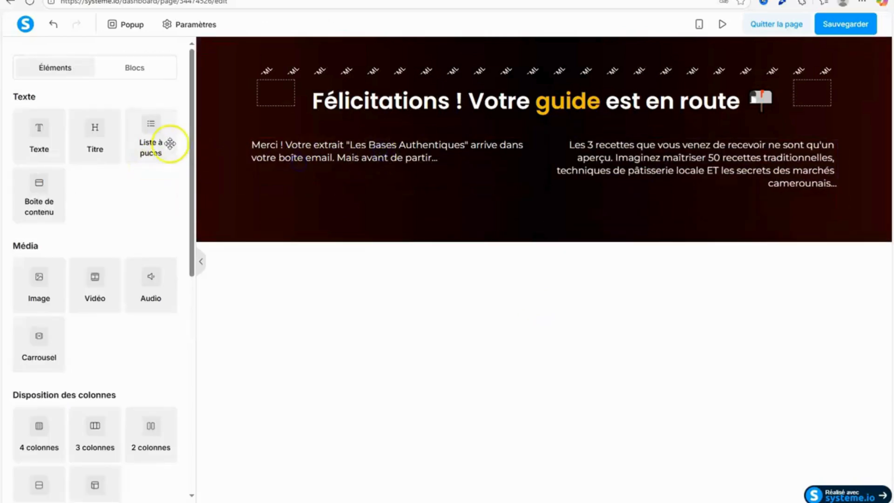
left_click(400, 163)
left_click(163, 155)
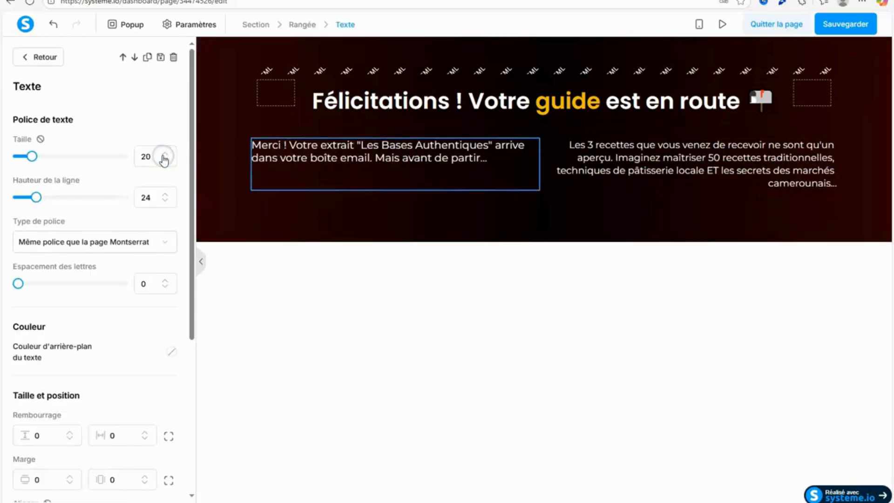
left_click(456, 308)
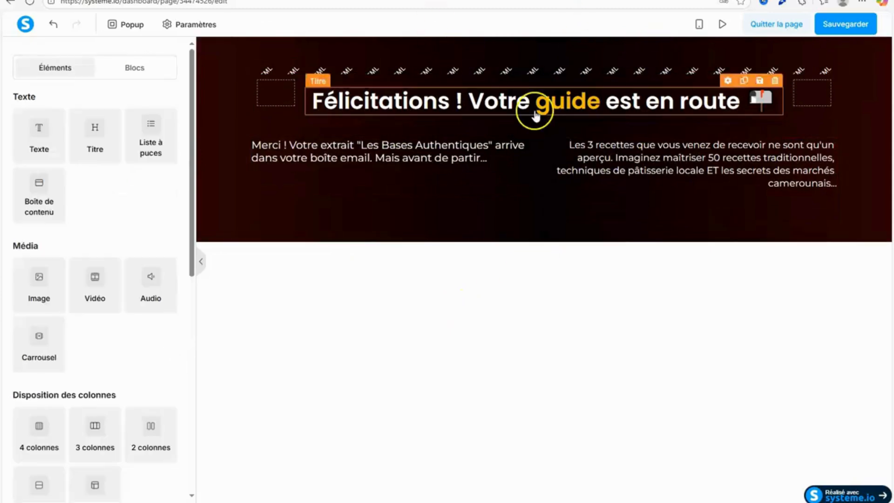
Add a text element below the two columns and copy the Offre douce text beginning "La version complète de l'ebook" from Google Docs.
left_click_drag(66, 113, 542, 222)
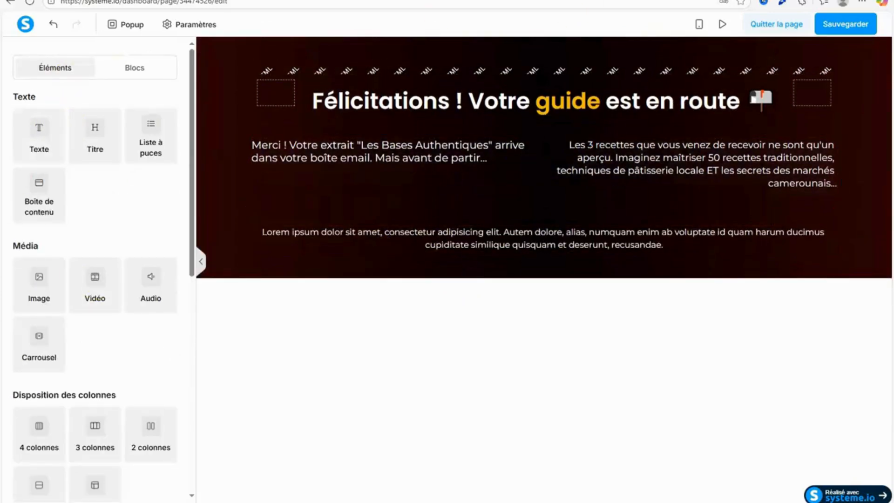
key("ctrl+Tab")
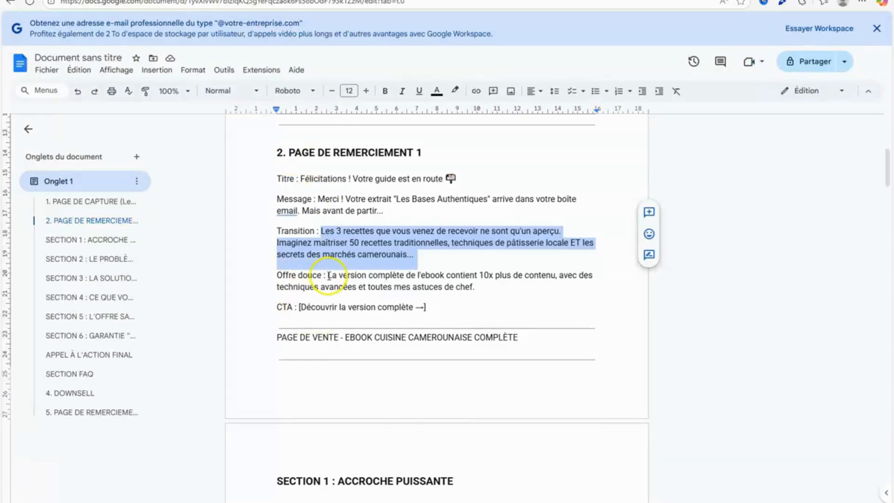
left_click_drag(328, 275, 463, 289)
right_click(491, 287)
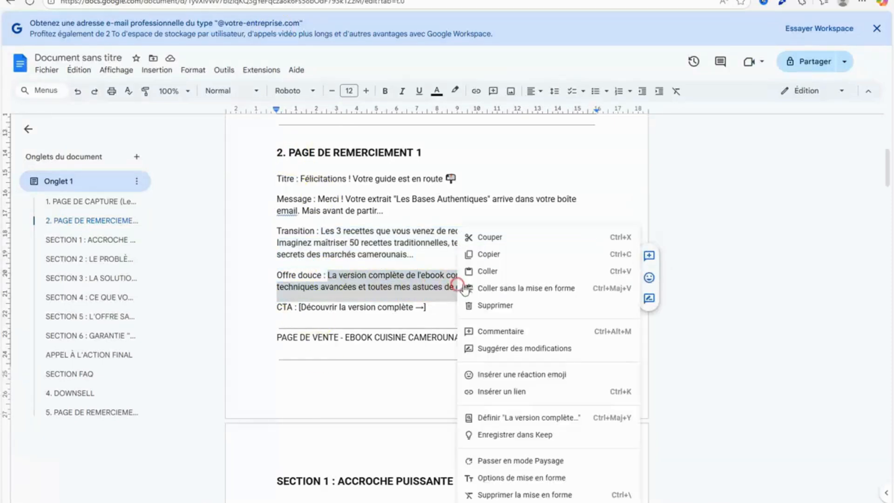
left_click(489, 254)
key("ctrl+Tab")
Replace the new text element's placeholder with the copied Offre douce text.
left_click(425, 253)
left_click_drag(235, 235, 669, 246)
right_click(669, 244)
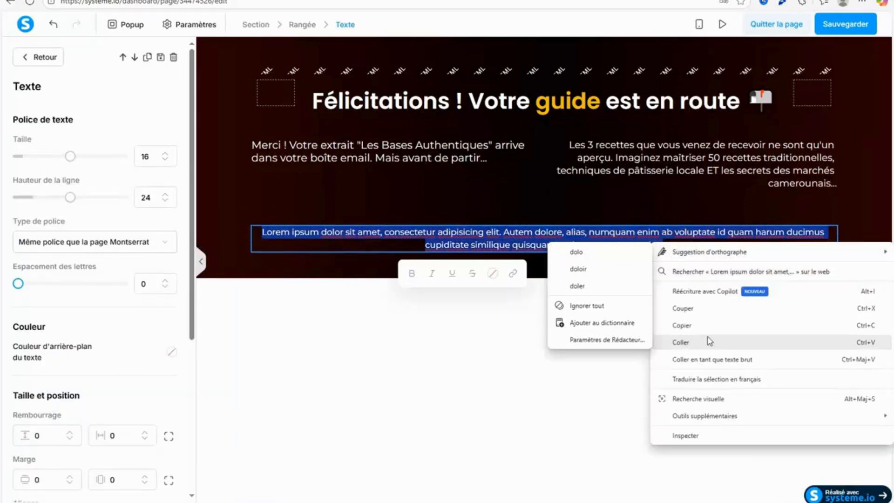
left_click(709, 341)
Colour the Offre douce text white (ffffff) and remove the empty line beneath it.
left_click_drag(272, 233, 683, 284)
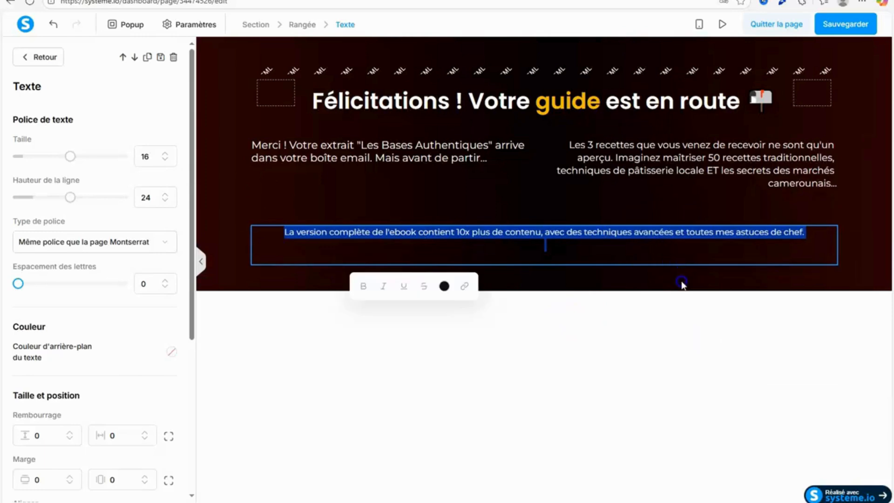
left_click(444, 288)
left_click(441, 485)
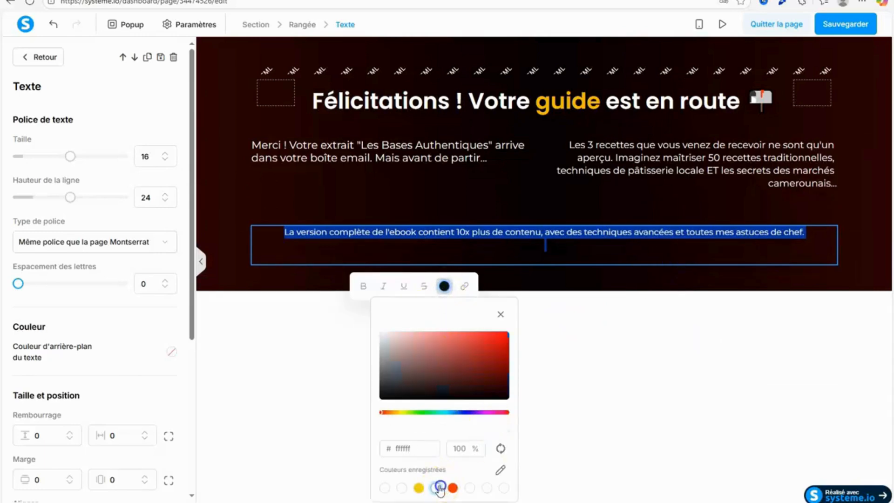
left_click(518, 257)
key("BackSpace")
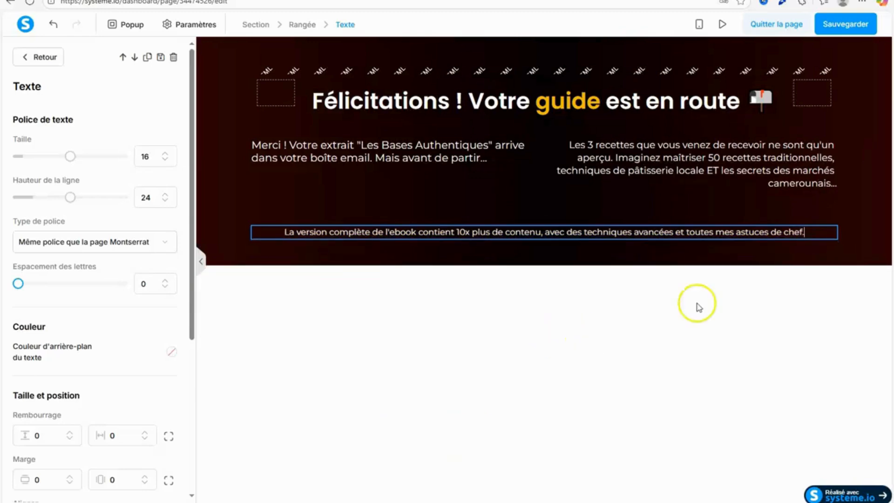
Set the Offre douce text's font size to 18.
left_click(164, 153)
left_click(164, 153)
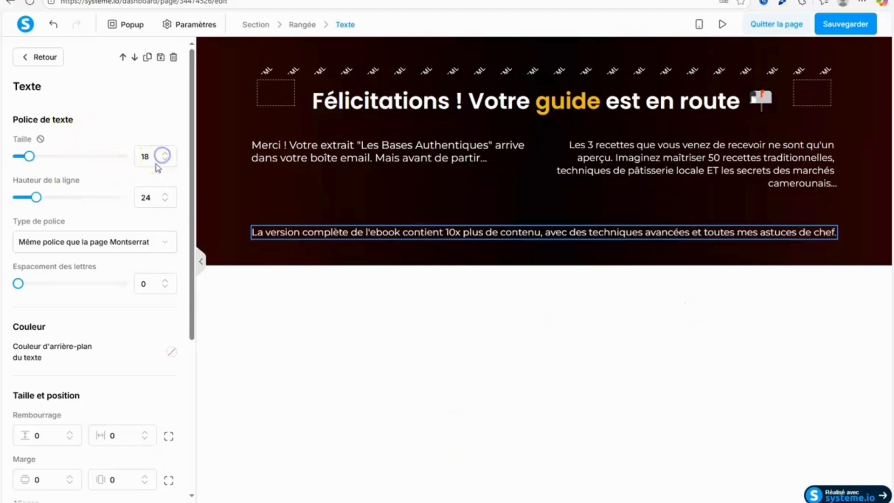
left_click(369, 311)
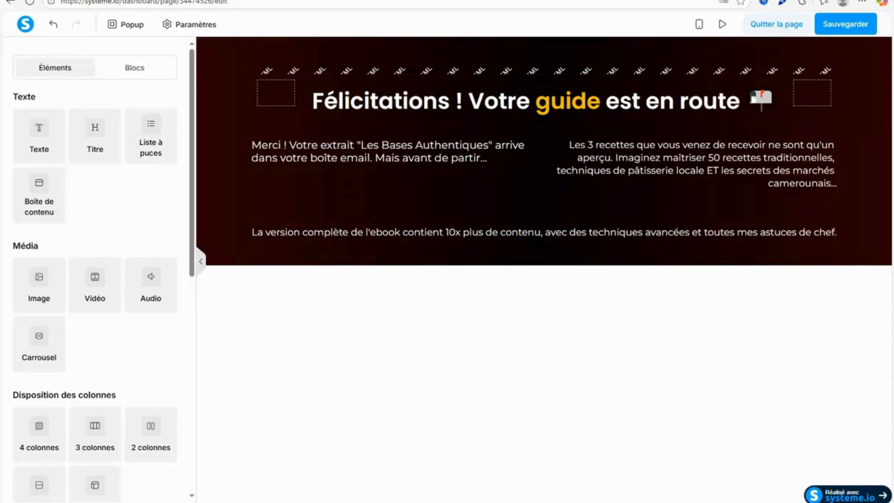
Switch to Notepad, copy the "Code for boxes" style block and return to systeme.io.
left_click(531, 502)
left_click_drag(872, 164, 868, 111)
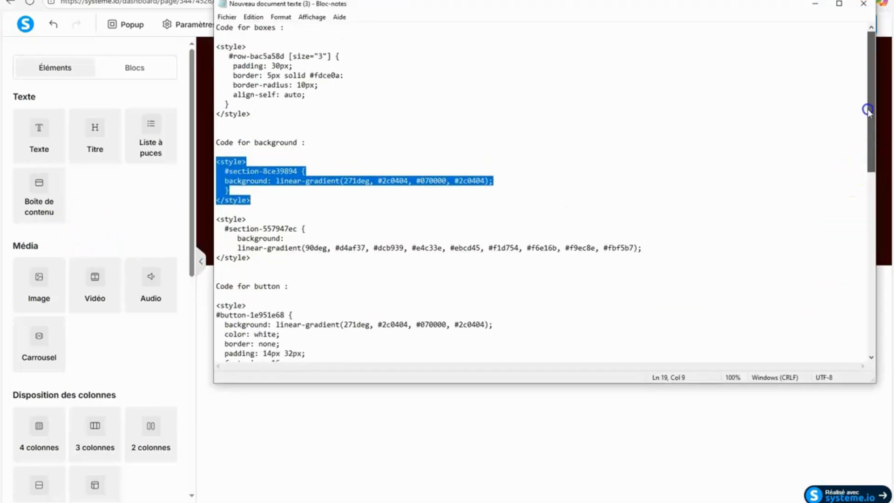
left_click_drag(216, 47, 277, 108)
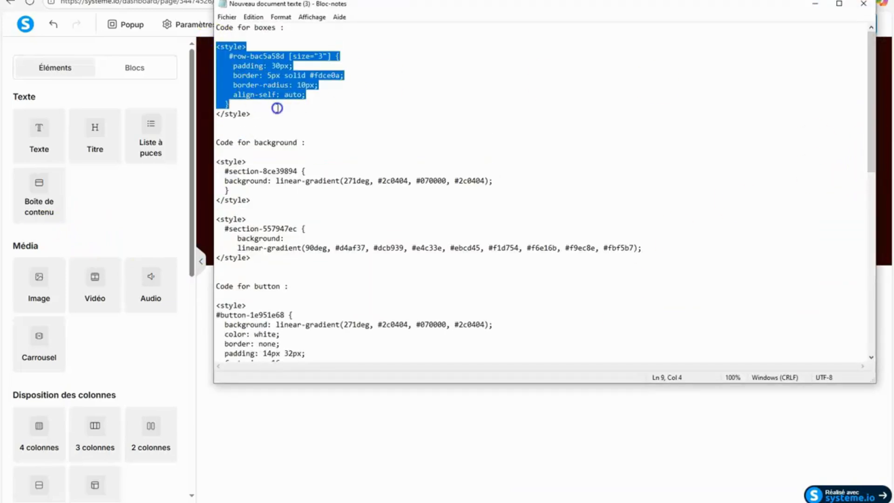
right_click(240, 87)
left_click(300, 120)
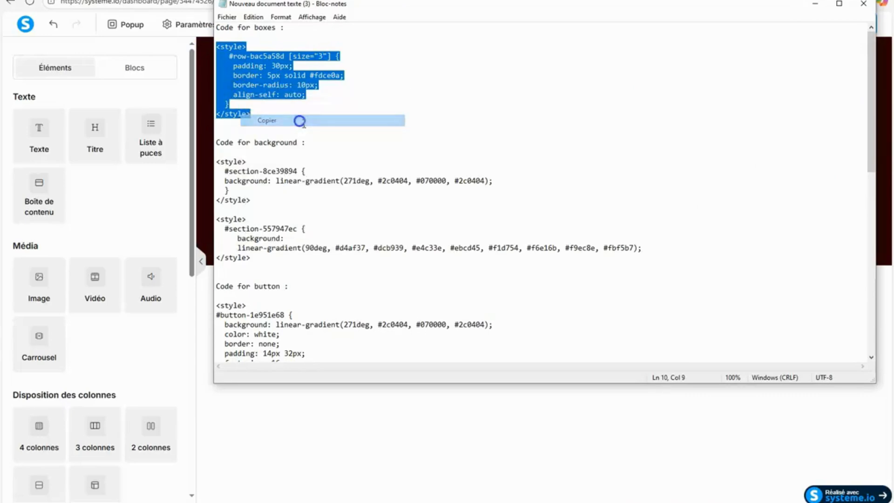
left_click(815, 4)
Paste the copied boxes style block below the background style in the page's HTML code element, leaving an empty line between.
left_click(443, 66)
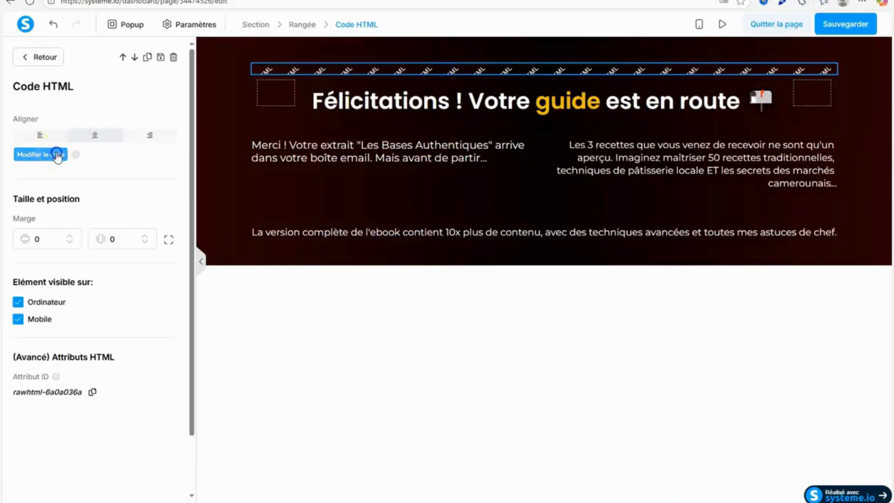
left_click(61, 154)
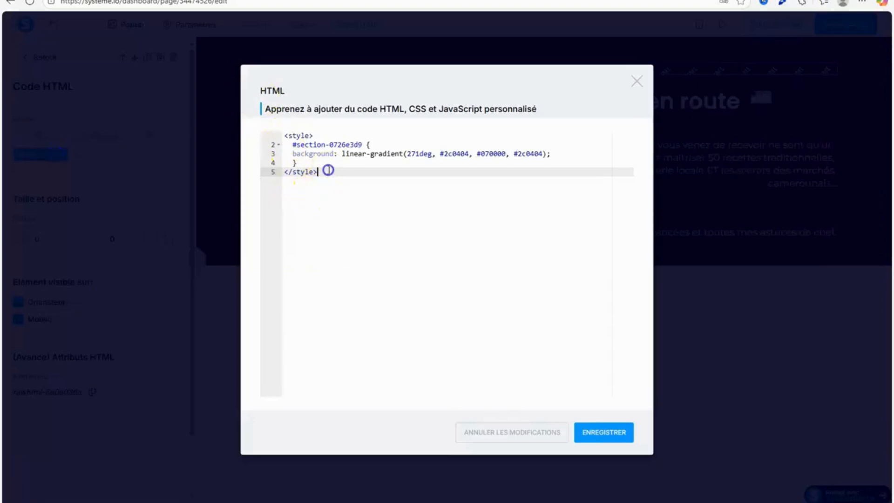
key("Return")
key("Return")
right_click(297, 191)
left_click(343, 275)
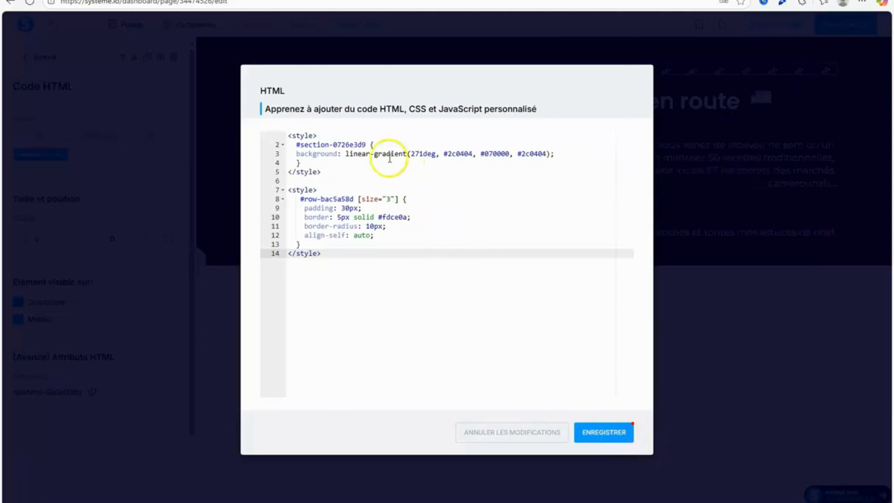
Change the size value in the #row-bac5a58d selector to "6" and save the HTML code.
left_click(391, 201)
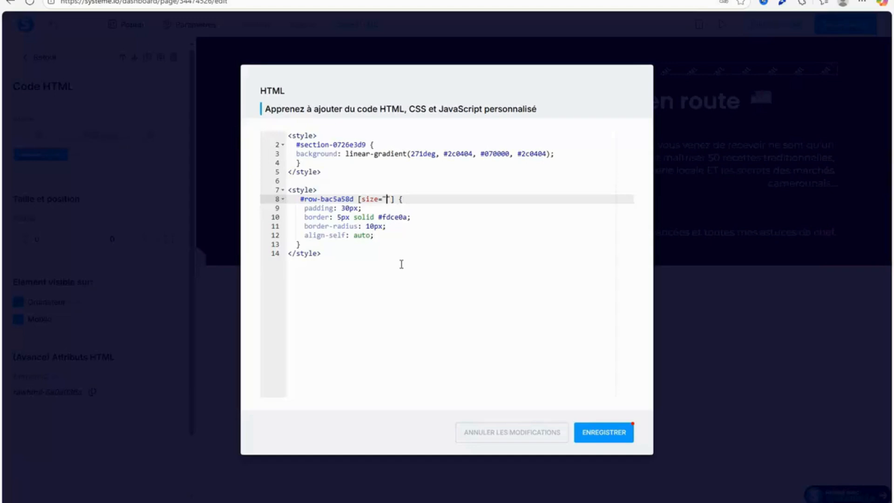
type("6")
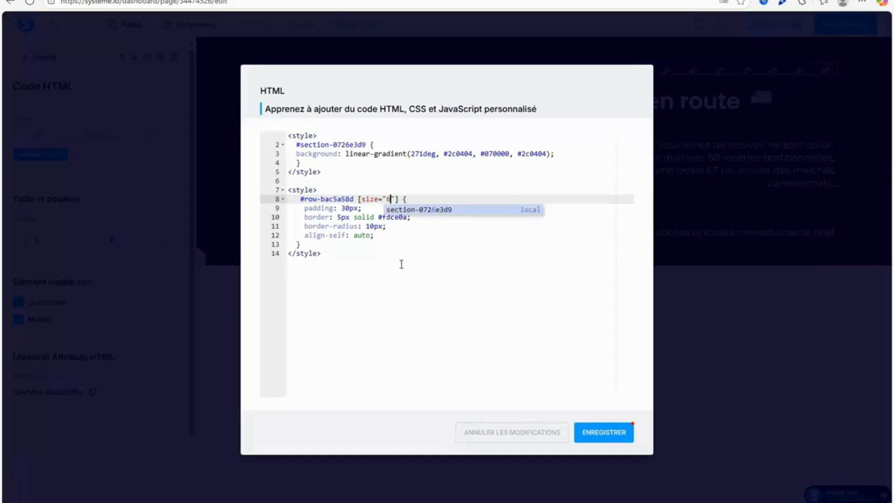
left_click(619, 433)
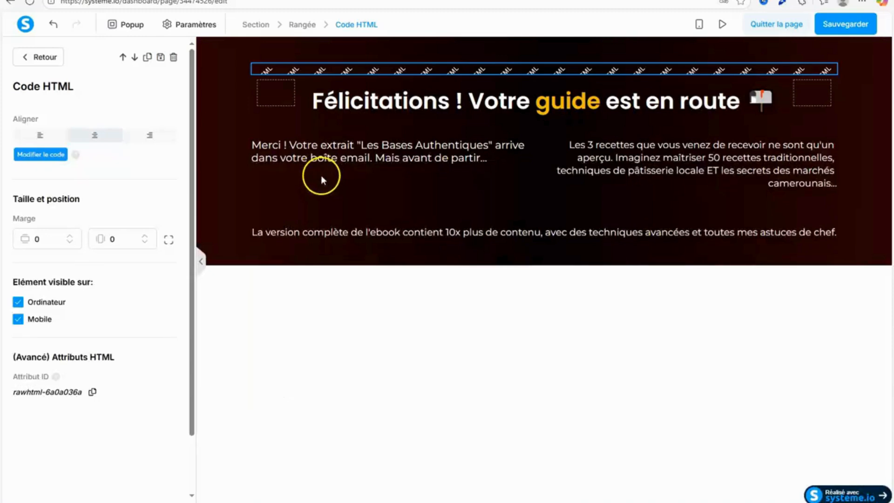
Copy the two-column row's ID, use it to replace the boxes style's selector with #row-d1eefe23, and save the HTML code.
left_click(248, 177)
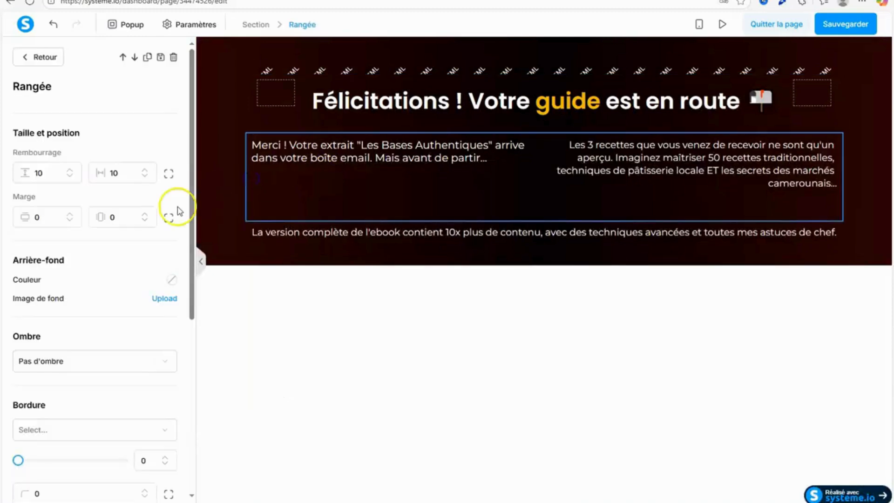
left_click_drag(191, 216, 166, 450)
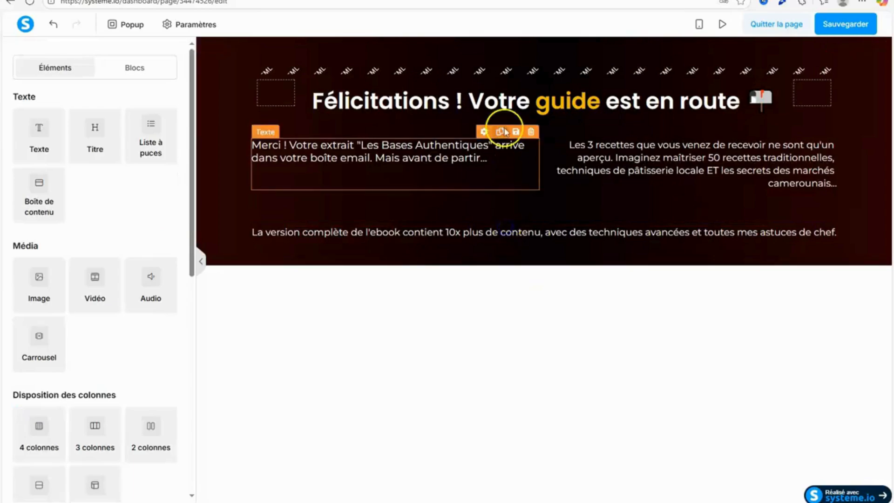
left_click(481, 71)
left_click(41, 158)
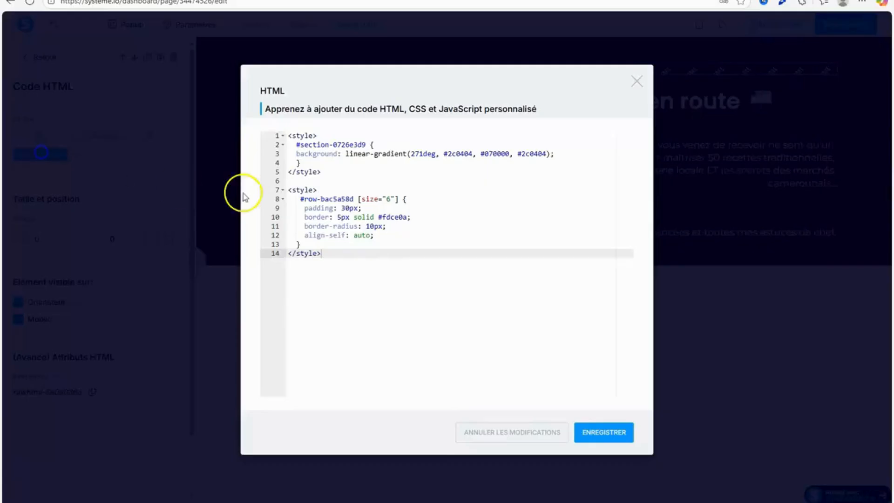
left_click(352, 199)
right_click(305, 200)
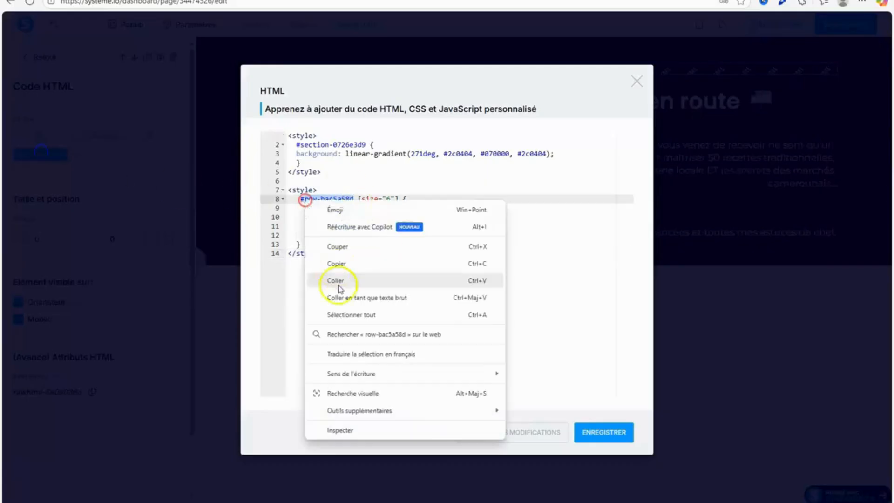
left_click(336, 282)
left_click(608, 426)
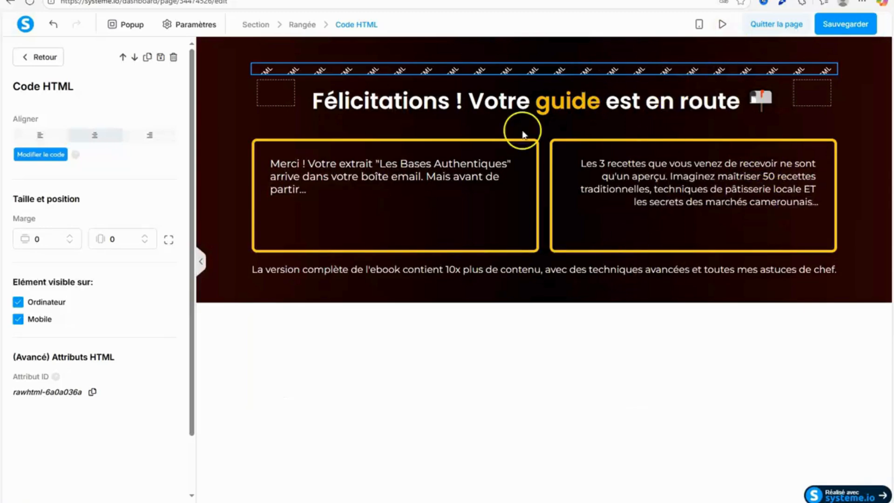
Set the boxes' border width to 3px in the page's HTML code element and save it.
left_click(506, 335)
left_click(556, 74)
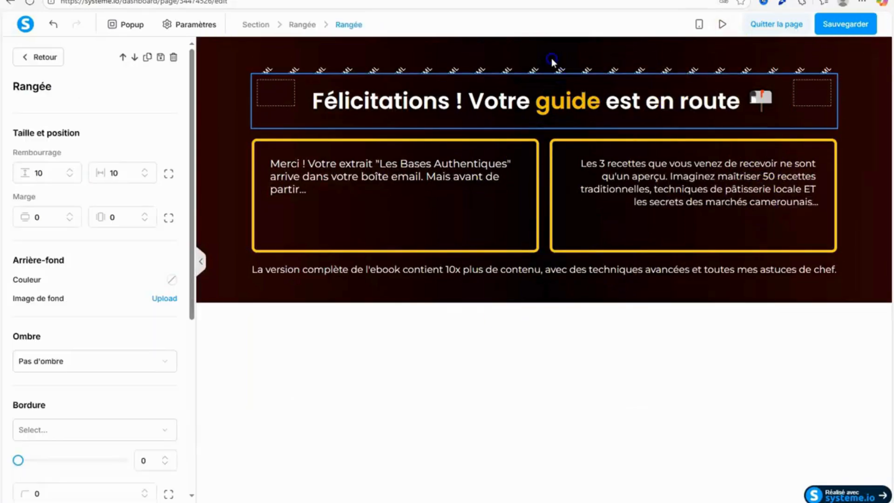
left_click(552, 60)
left_click(52, 151)
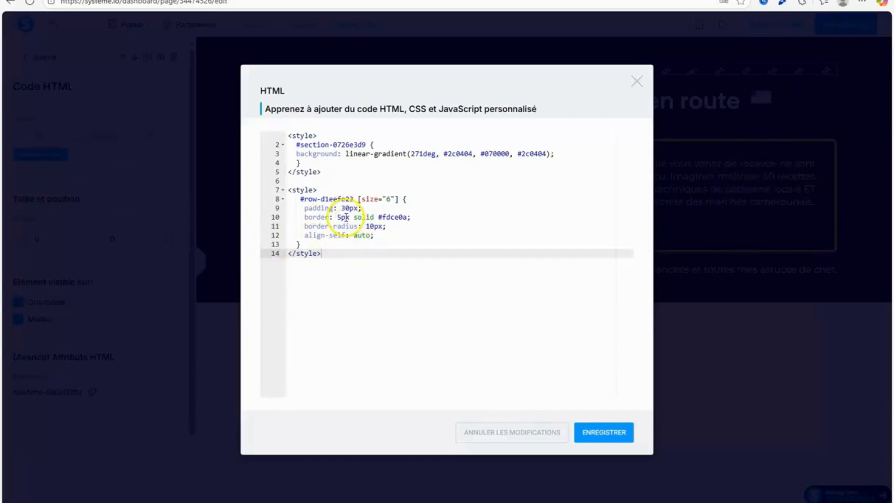
double_click(343, 217)
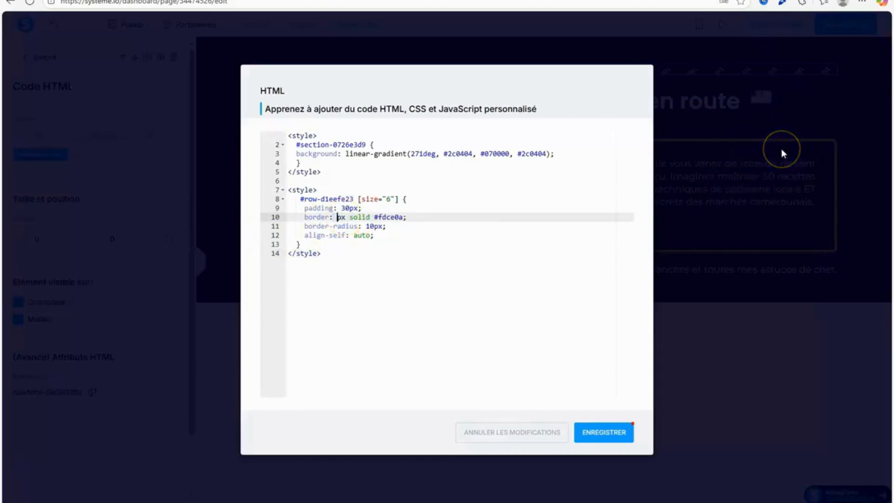
type("4")
key("BackSpace")
type("3")
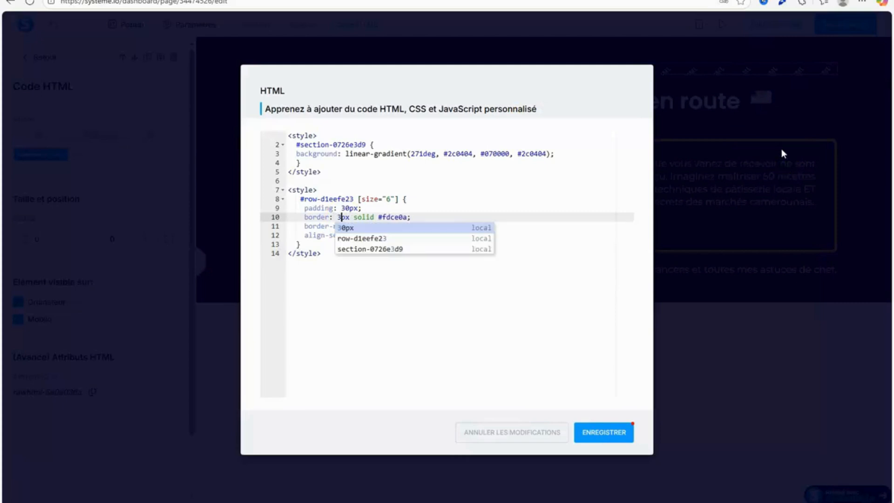
left_click(432, 375)
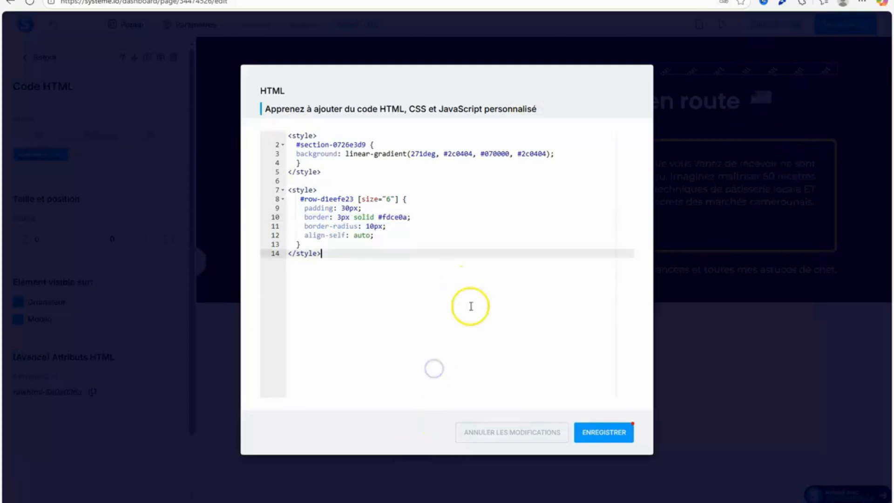
left_click(602, 434)
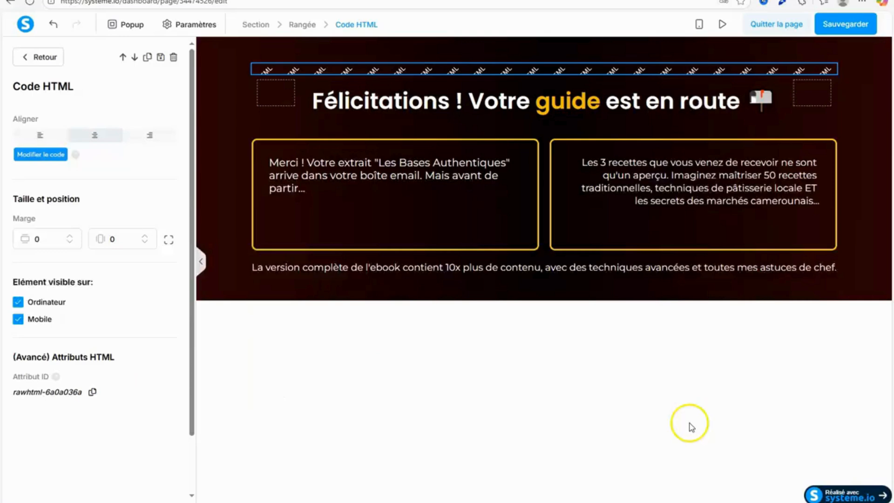
Add a button element beneath the text about the complete version of the ebook.
left_click(570, 410)
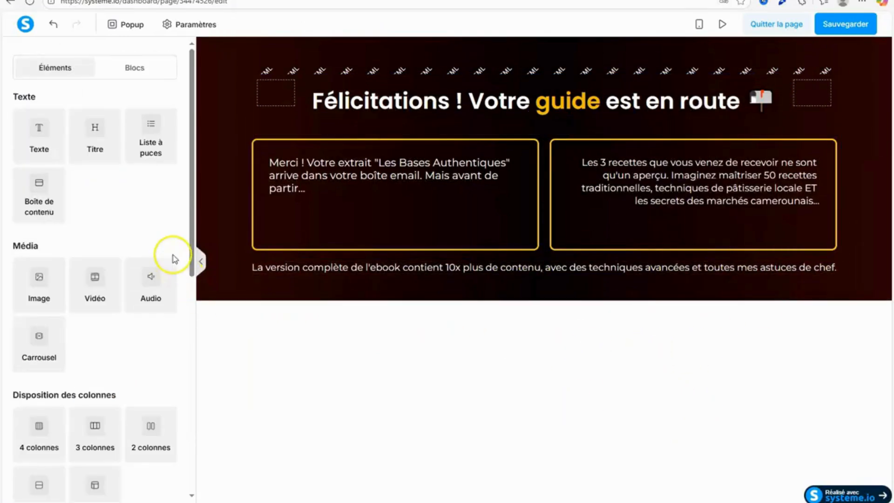
left_click_drag(192, 247, 191, 362)
left_click_drag(116, 362, 504, 276)
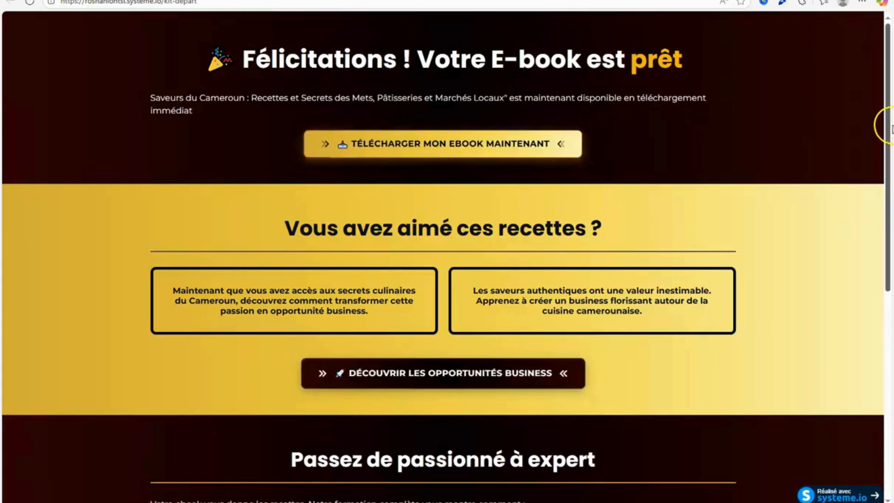
Examine the button designs on the published kit-depart page and the new button's action, spacing and text settings.
left_click_drag(884, 124, 871, 156)
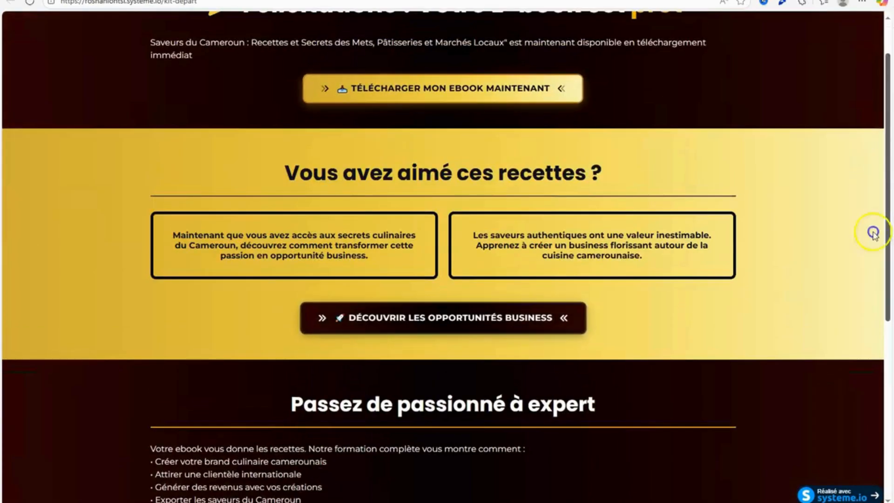
scroll(874, 233, "down", 10)
scroll(873, 232, "up", 15)
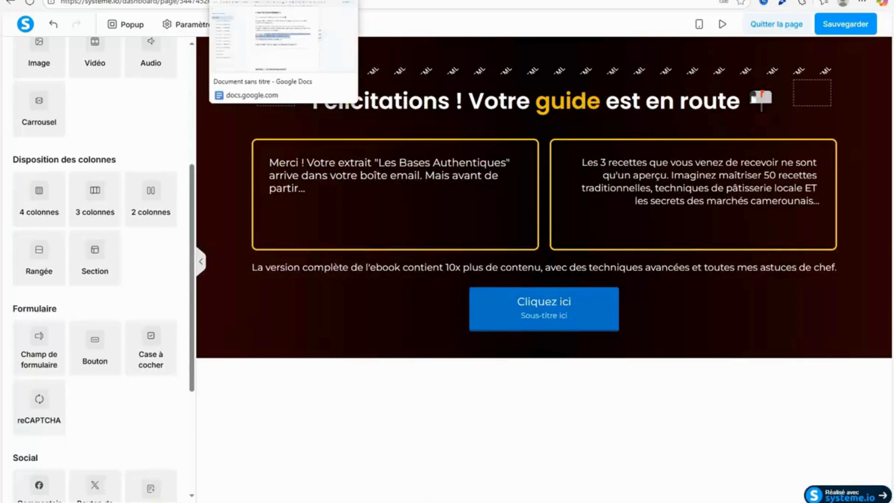
left_click(541, 323)
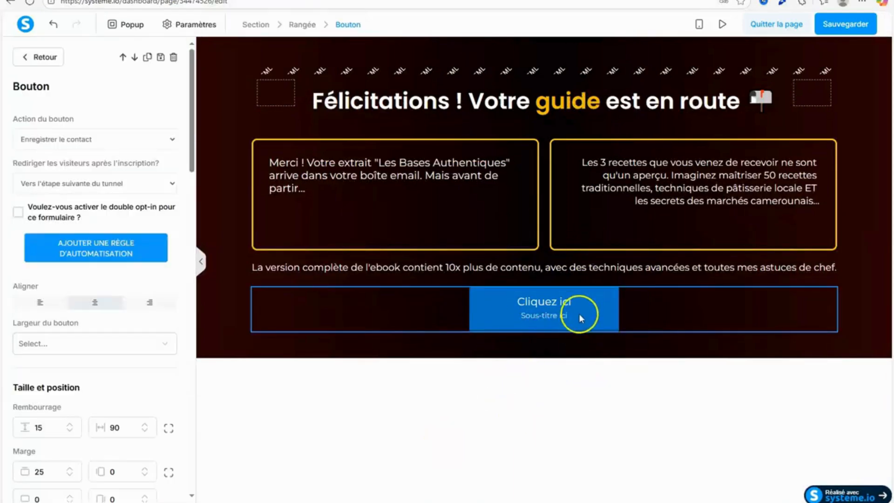
left_click_drag(196, 139, 195, 140)
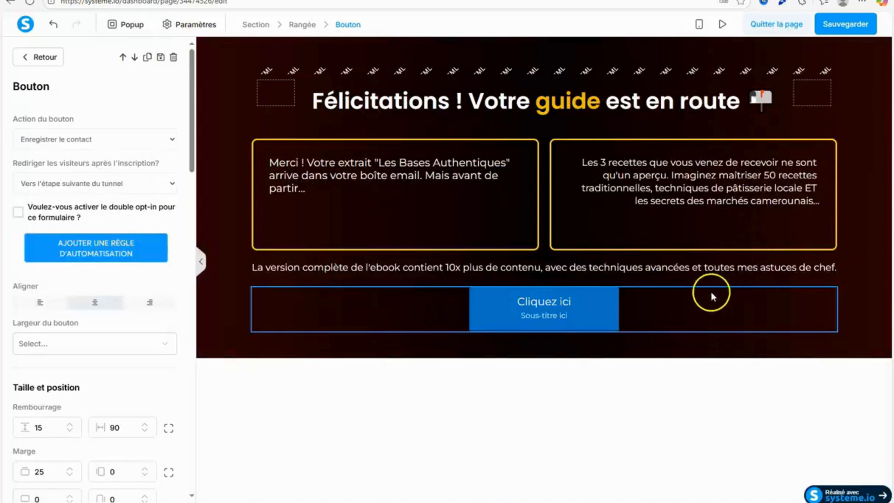
left_click_drag(193, 100, 206, 217)
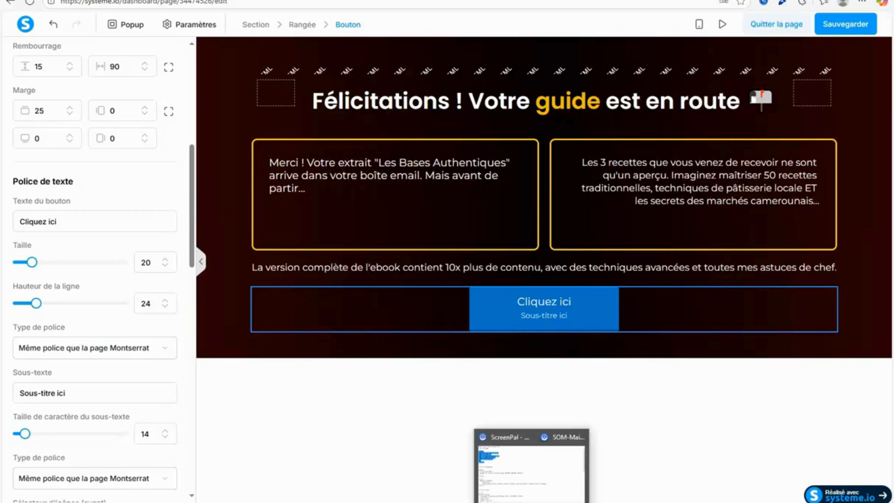
left_click(534, 501)
left_click(452, 305)
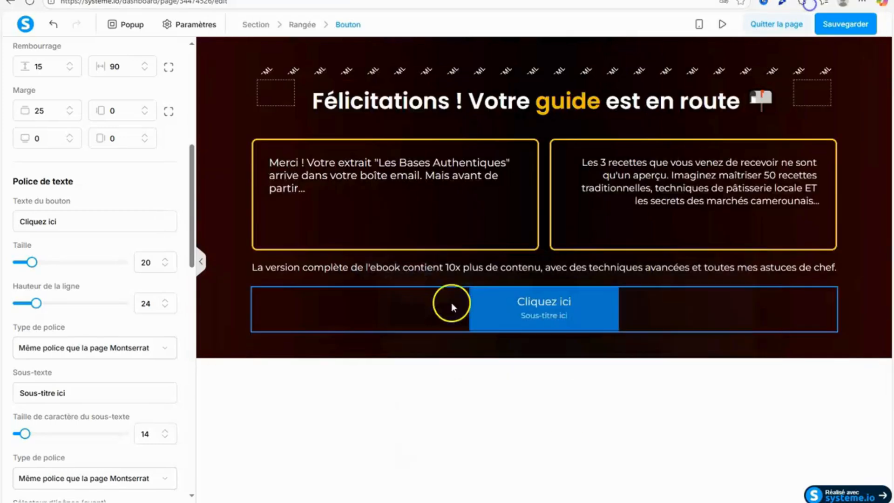
left_click(438, 78)
Copy the attribute ID of the new "Cliquez ici" button.
left_click(523, 318)
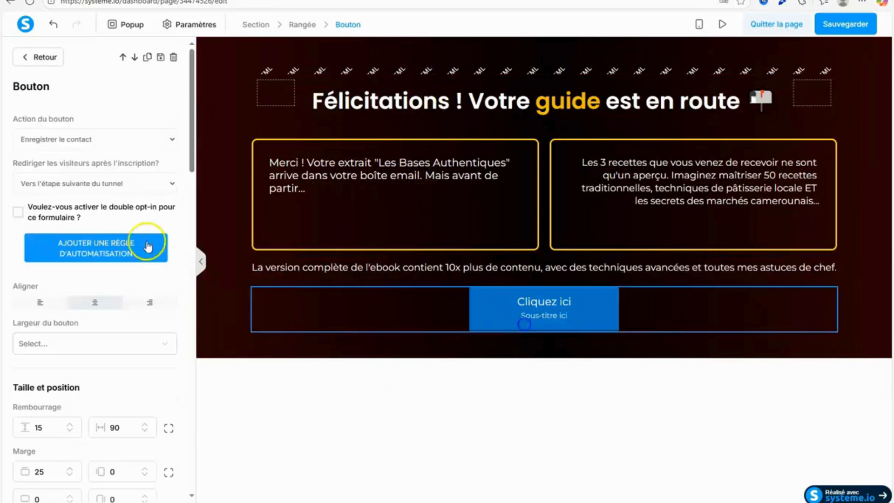
left_click_drag(194, 148, 200, 498)
left_click(88, 497)
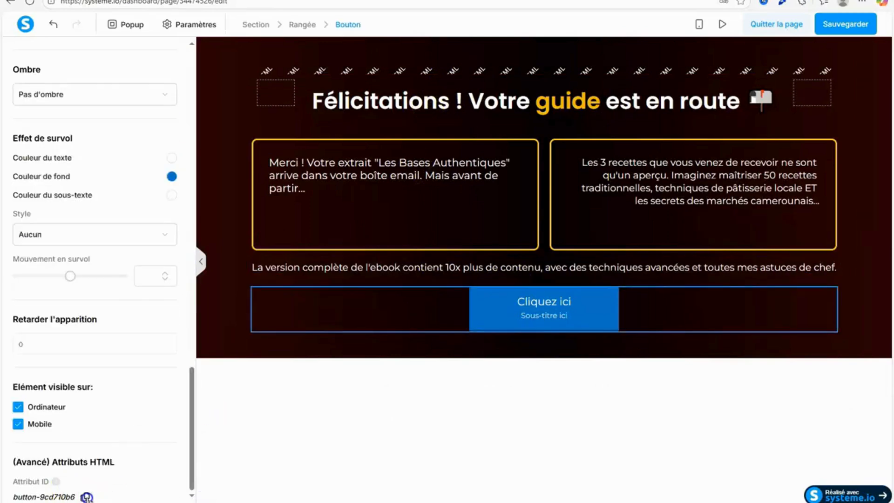
Paste the button ID on its own line between the background and boxes styles in the page's HTML code.
left_click(439, 91)
left_click(442, 71)
left_click(24, 159)
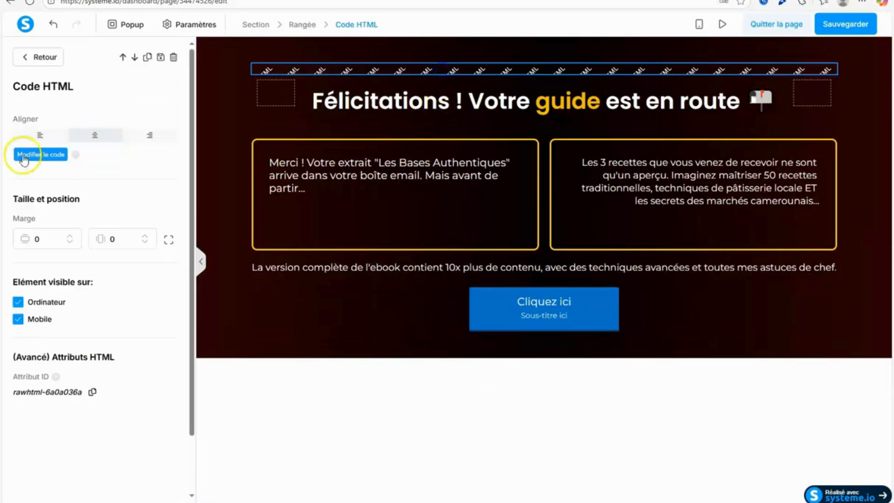
left_click(337, 168)
key("Return")
key("Return")
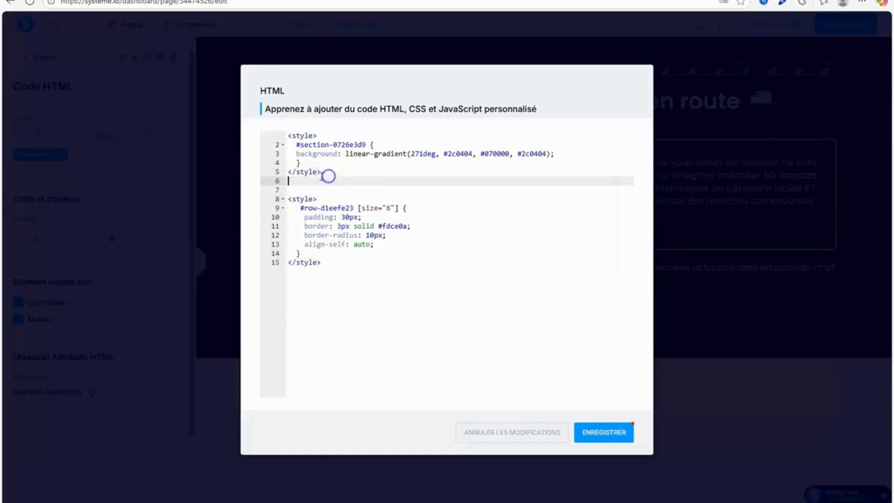
right_click(309, 186)
left_click(344, 258)
left_click_drag(285, 135, 334, 176)
right_click(315, 155)
left_click(346, 218)
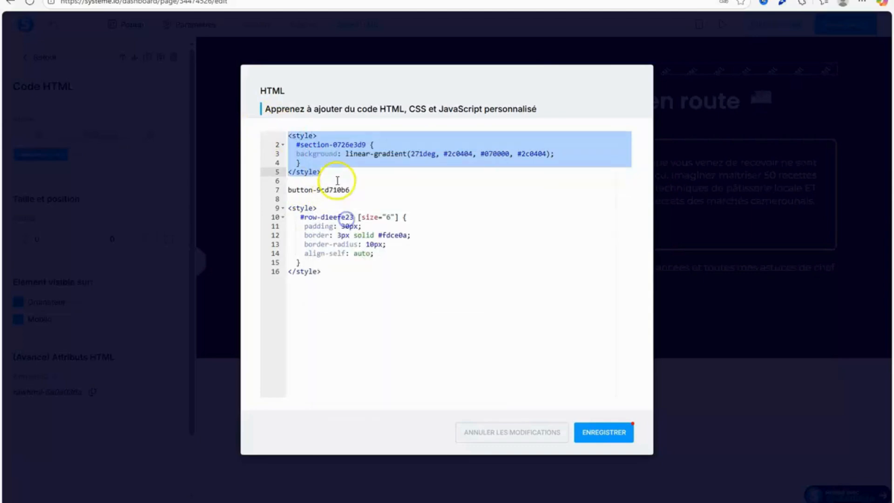
left_click(333, 176)
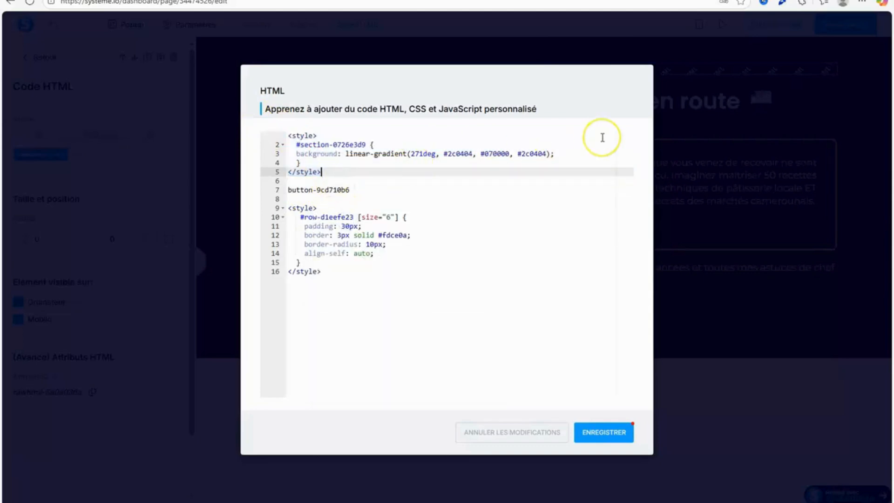
Switch to Notepad, copy the whole "Code for button" style block and return to systeme.io.
key("alt+Tab")
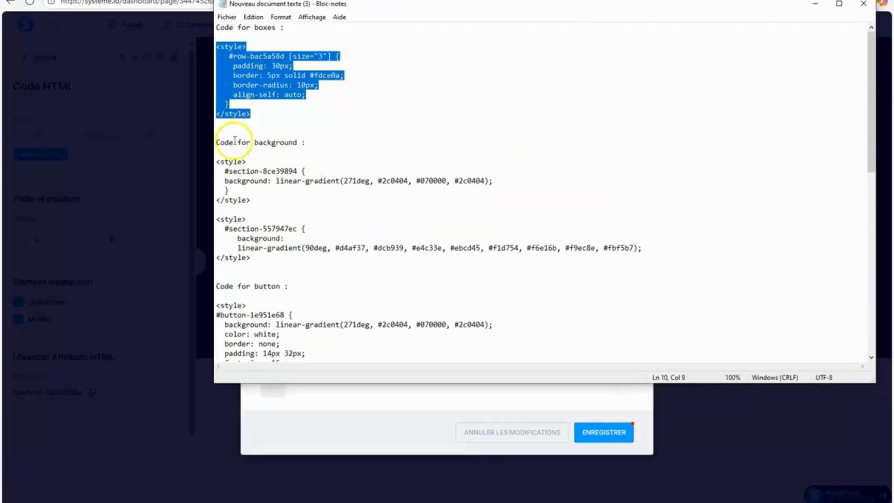
left_click_drag(218, 304, 331, 358)
right_click(282, 312)
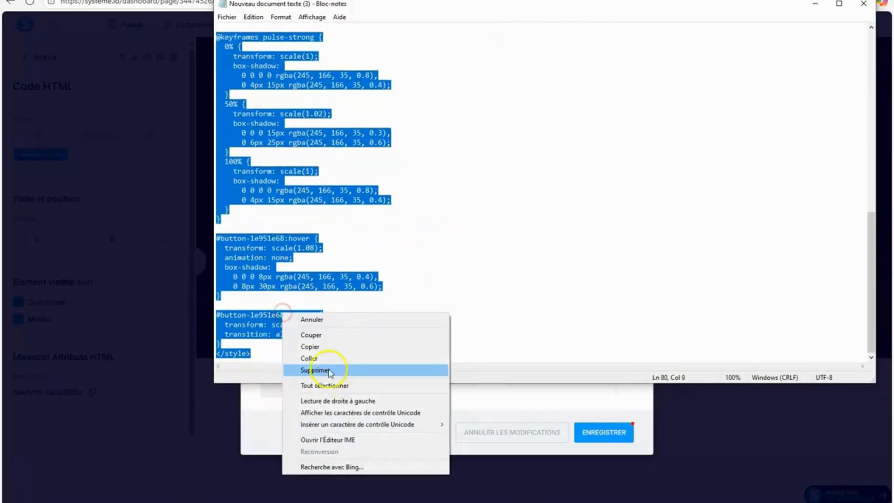
left_click(321, 346)
left_click(815, 4)
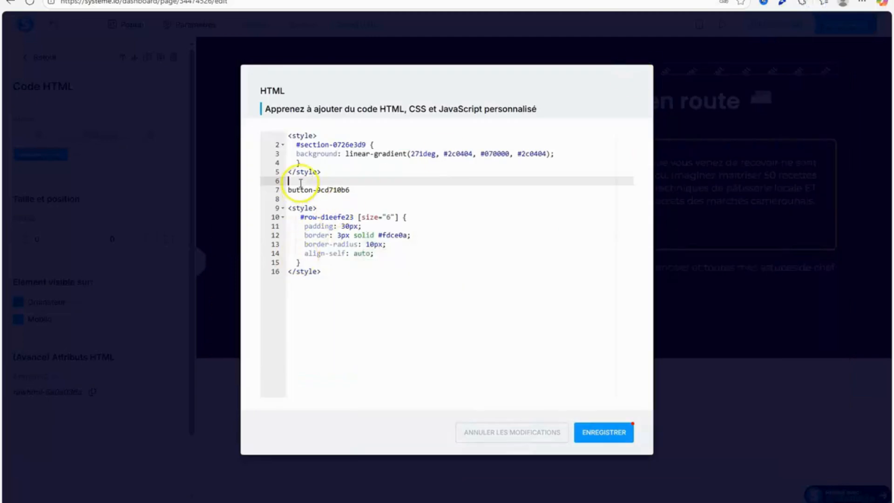
Paste the button style block above the button ID line, leaving an empty line after the background style.
key("Return")
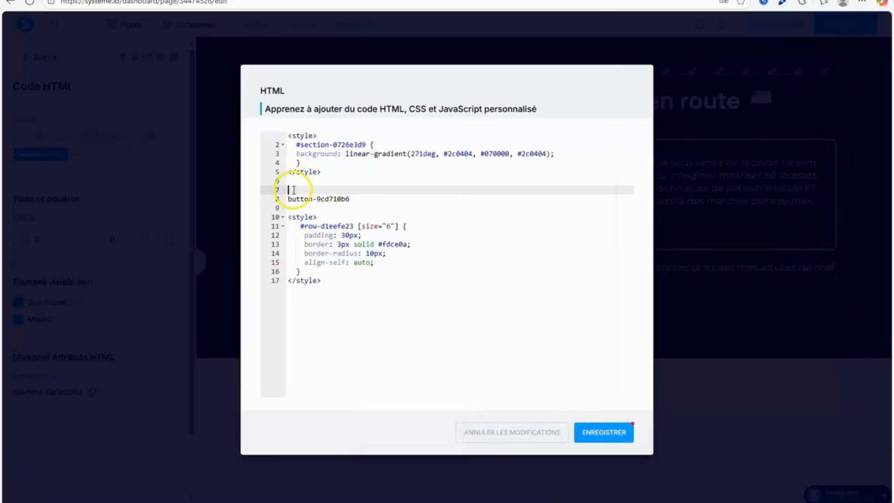
right_click(295, 192)
left_click(350, 274)
left_click_drag(631, 310, 608, 371)
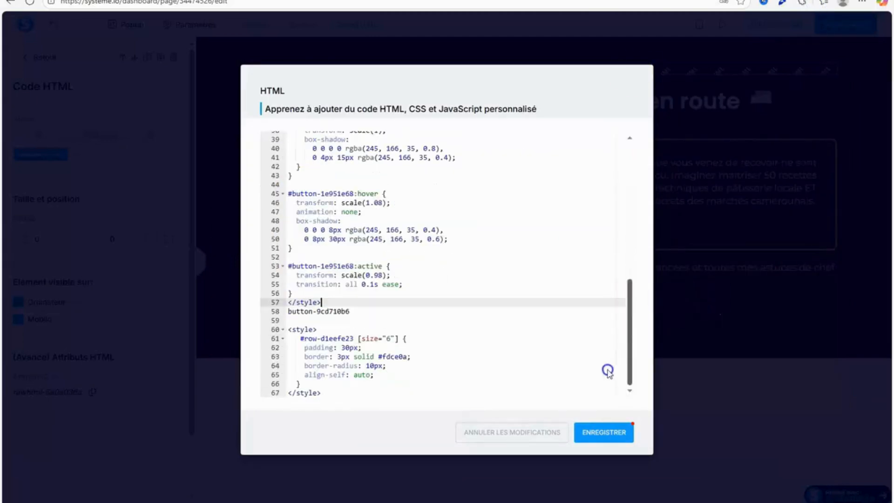
Cut the loose button ID line and replace the :active and :hover selectors' ID with #button-9cd710b6.
left_click_drag(364, 313, 293, 313)
right_click(289, 313)
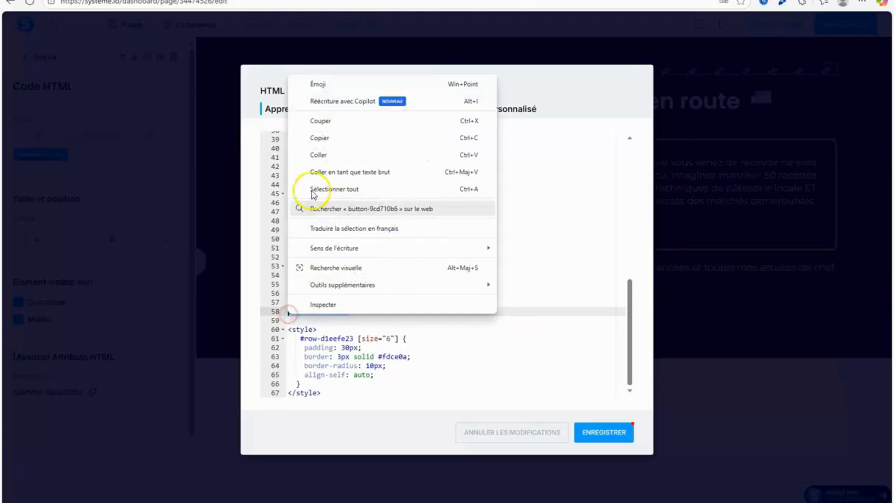
left_click(319, 122)
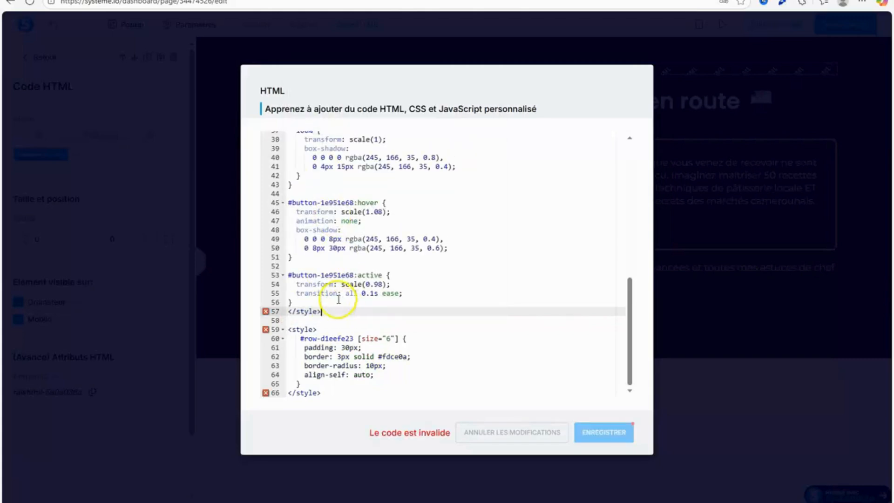
left_click(354, 275)
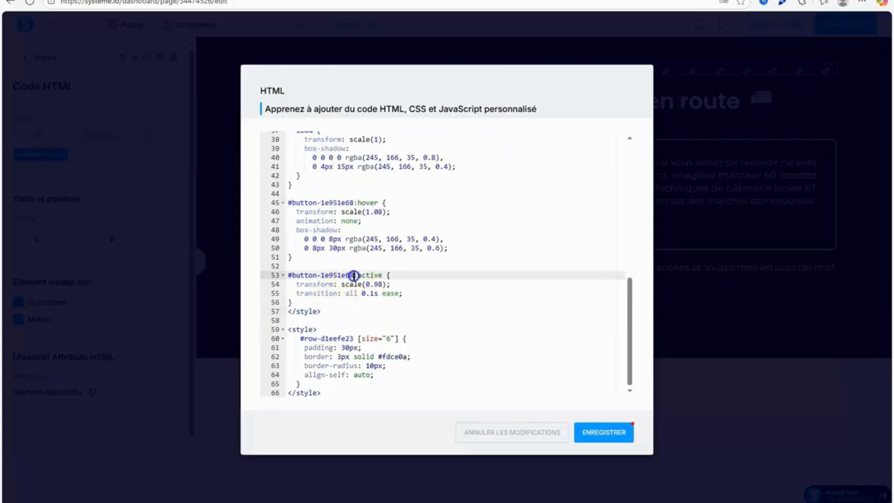
right_click(292, 277)
left_click(345, 122)
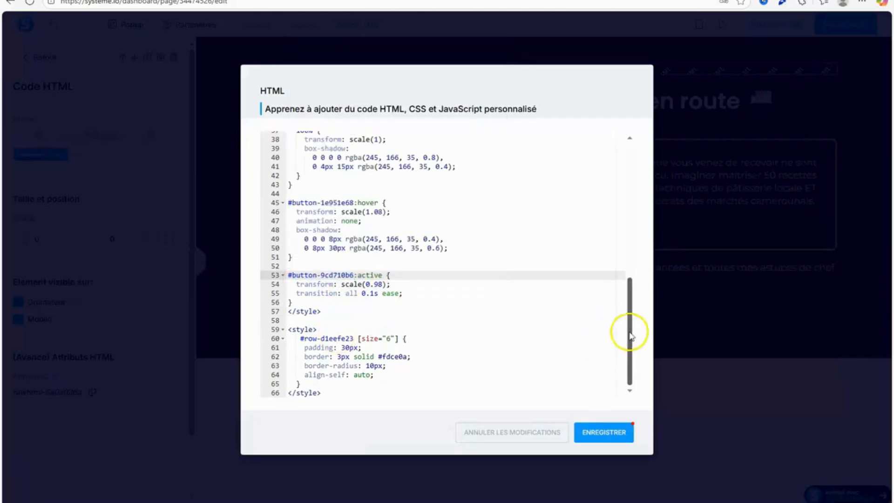
left_click_drag(630, 335, 620, 260)
left_click_drag(353, 376, 296, 378)
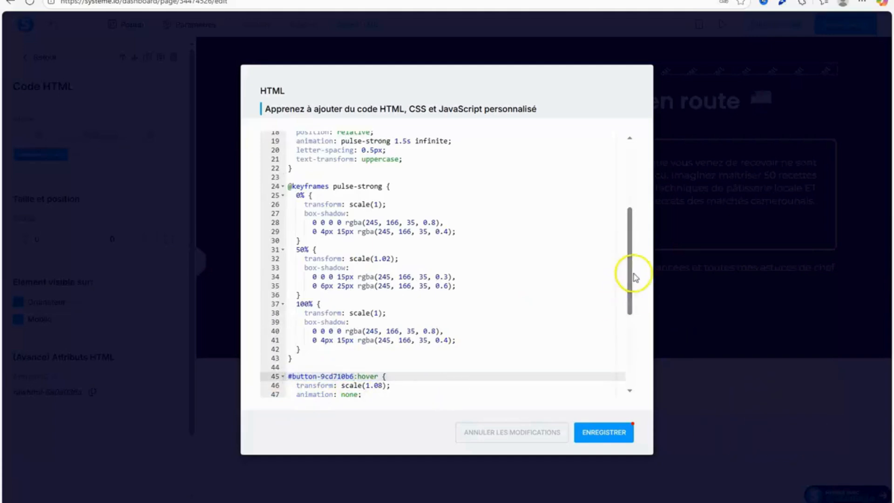
Replace the ID in the button style's first selector with #button-9cd710b6.
left_click_drag(626, 279, 564, 150)
left_click_drag(353, 200, 334, 200)
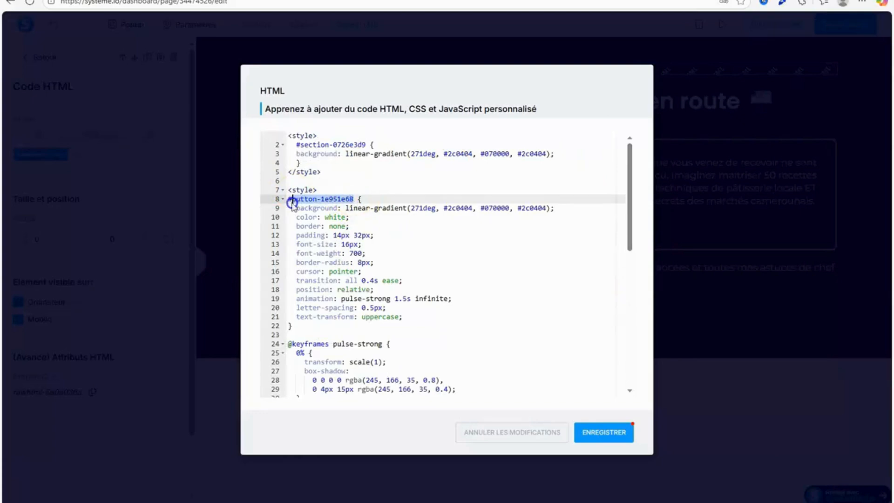
key("ctrl+v")
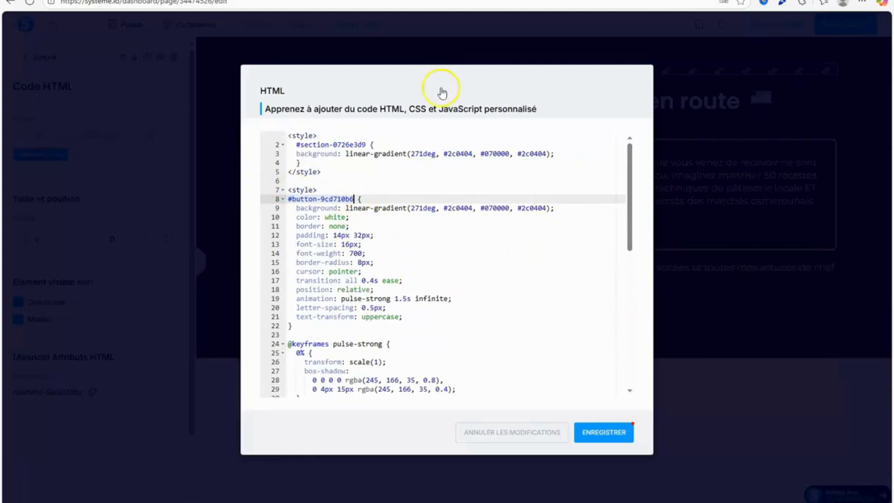
Switch to Notepad, copy the 90deg gold linear-gradient line from the second background style and return to systeme.io.
left_click(561, 502)
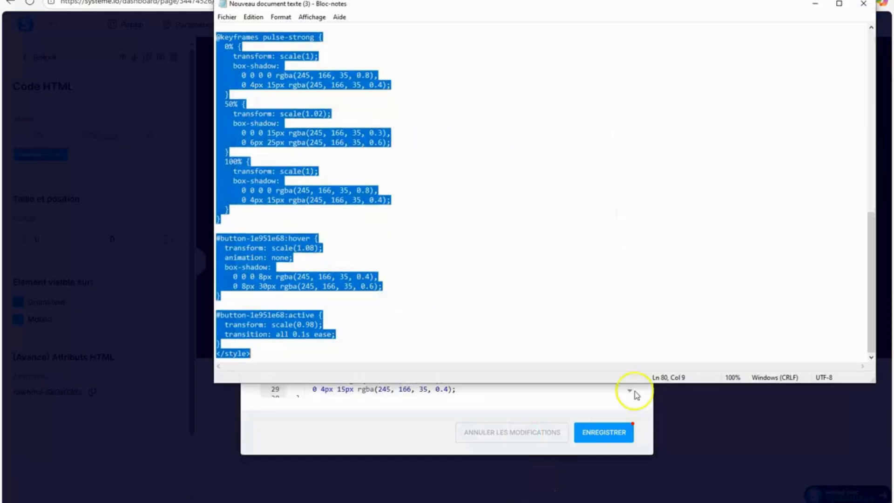
left_click(744, 219)
left_click_drag(872, 266, 873, 87)
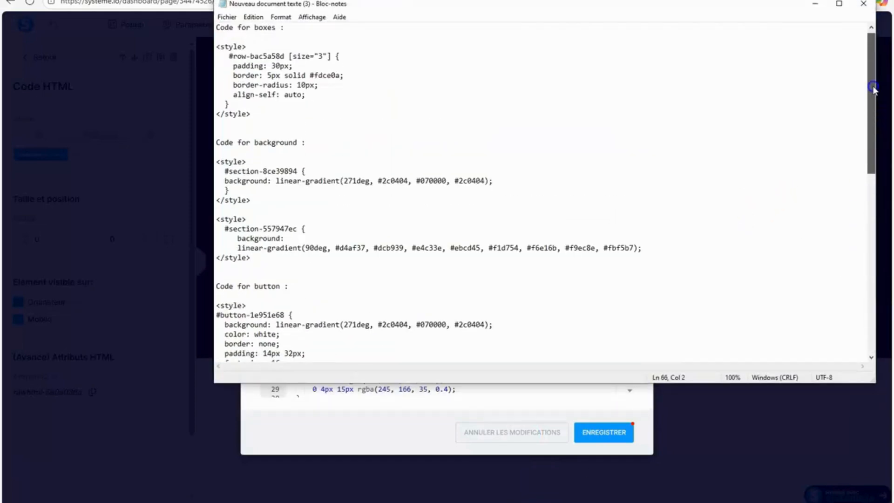
left_click_drag(462, 247, 217, 248)
right_click(217, 250)
left_click(244, 285)
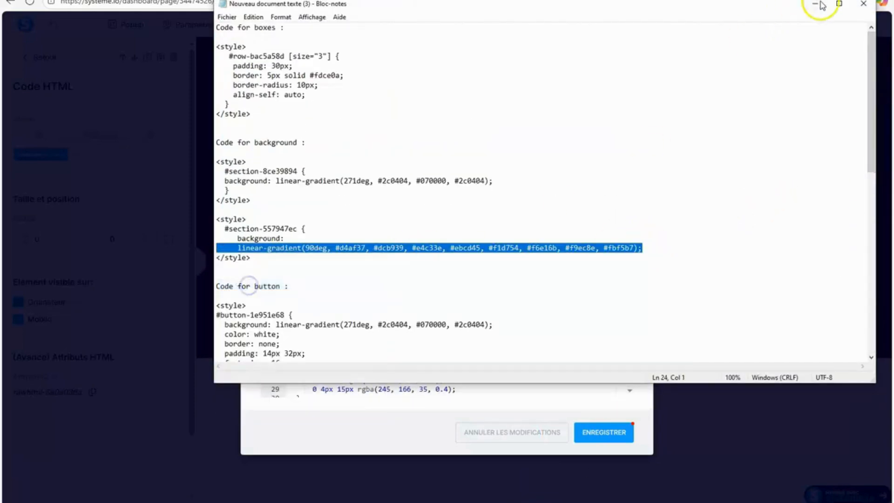
left_click(815, 4)
Replace the button style's background gradient with the copied gold gradient, remove the extra spaces before it and save the code.
left_click_drag(553, 212, 346, 208)
right_click(347, 208)
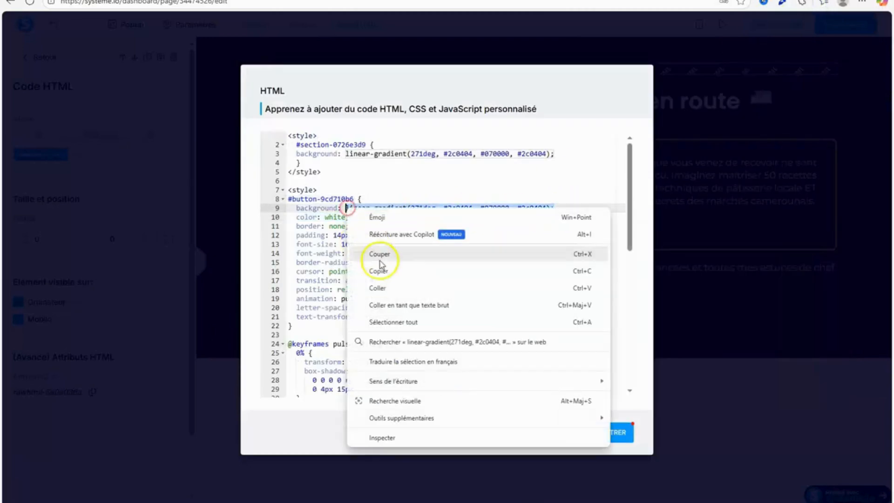
left_click(389, 289)
left_click_drag(432, 395, 295, 389)
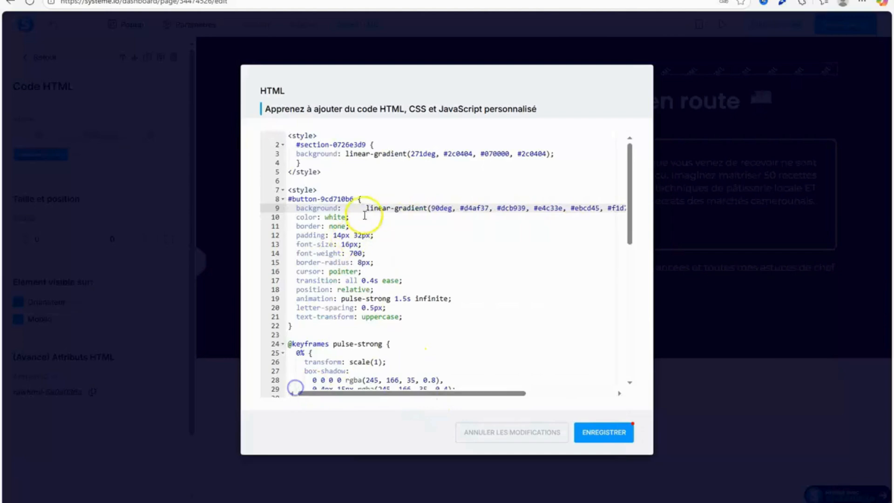
key("BackSpace")
key("BackSpace")
key("BackSpace")
key("BackSpace")
key("BackSpace")
left_click(604, 433)
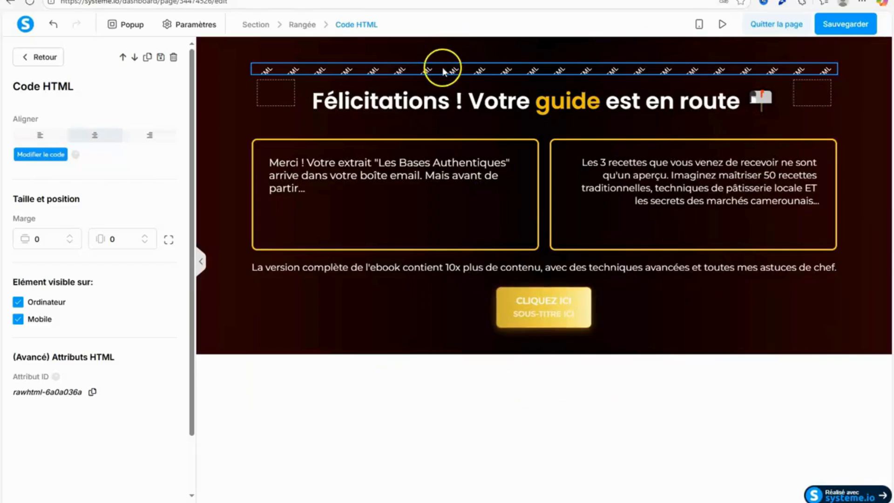
Reopen the page's HTML code, change the button style's text color to black and save it.
left_click(32, 157)
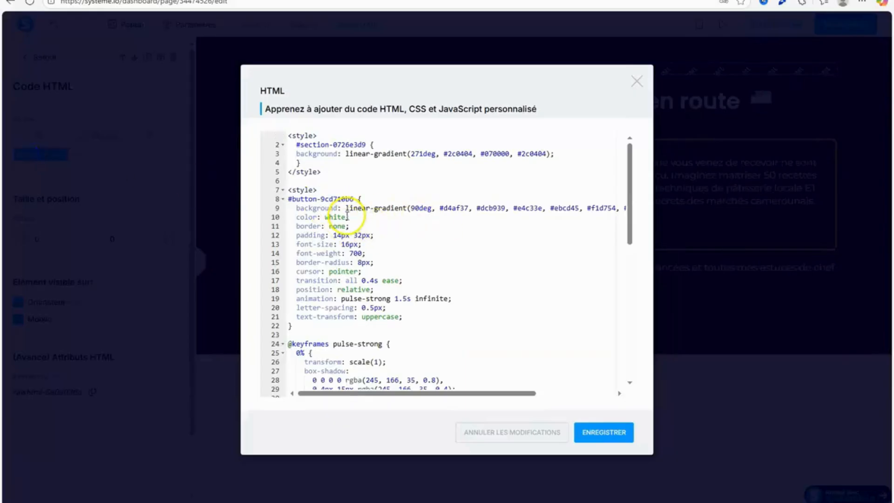
double_click(331, 217)
type("black")
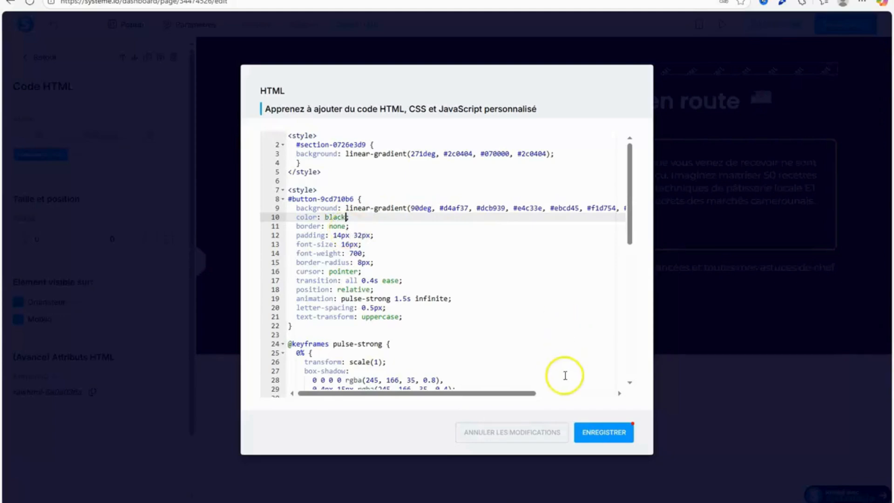
left_click(599, 435)
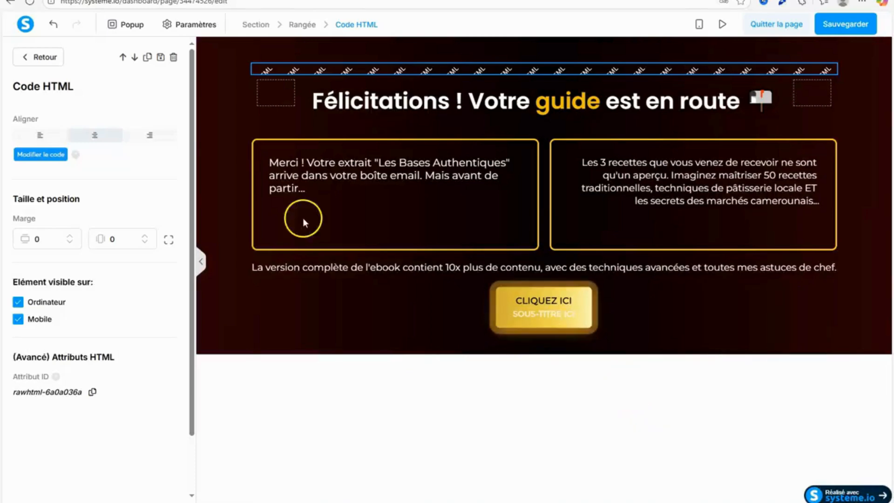
Delete the subtext of the call-to-action button.
left_click(511, 307)
scroll(189, 172, "down", 1)
left_click_drag(189, 172, 202, 282)
left_click_drag(62, 289, 18, 264)
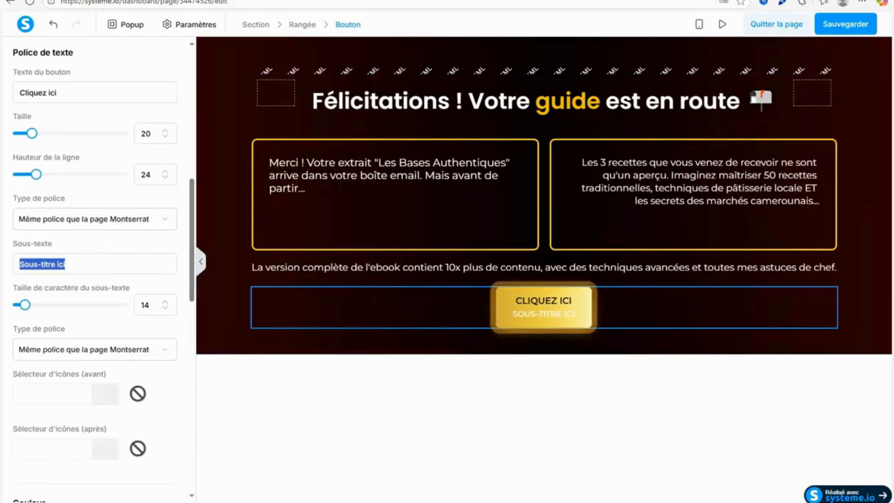
key("BackSpace")
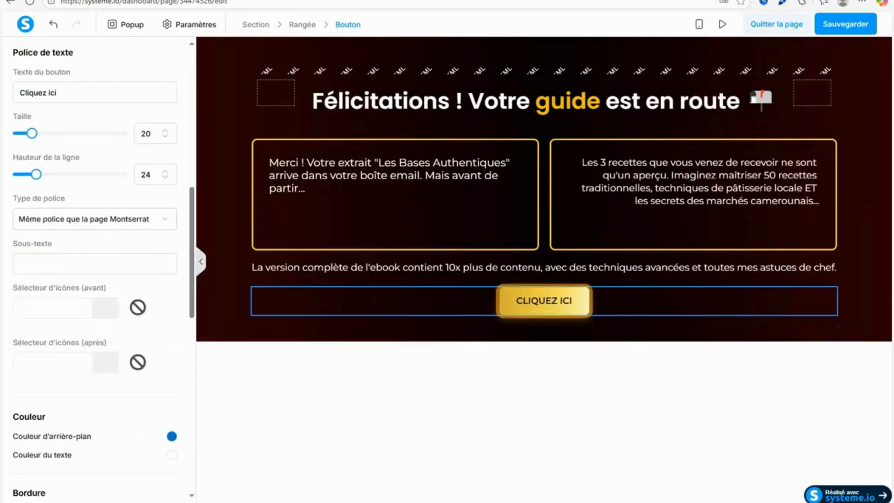
Switch to the Google Docs script, copy the CTA text "Découvrir la version complète →" and return to systeme.io.
key("ctrl+Tab")
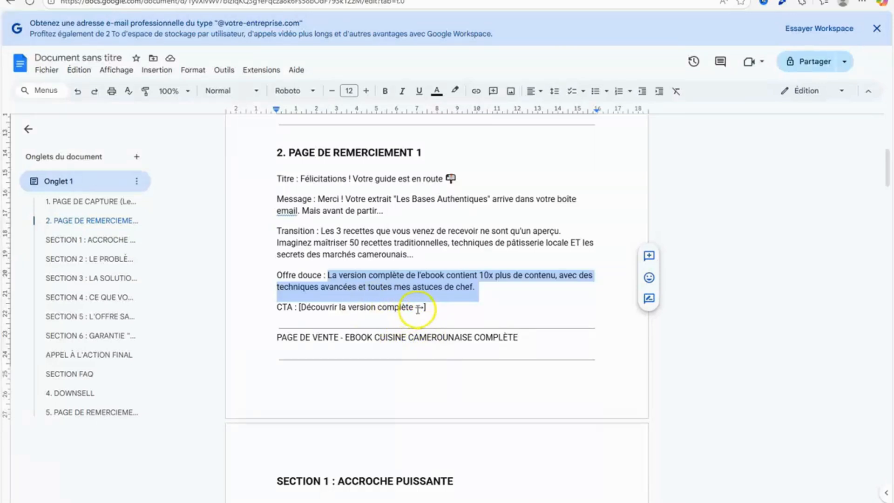
left_click_drag(300, 306, 416, 303)
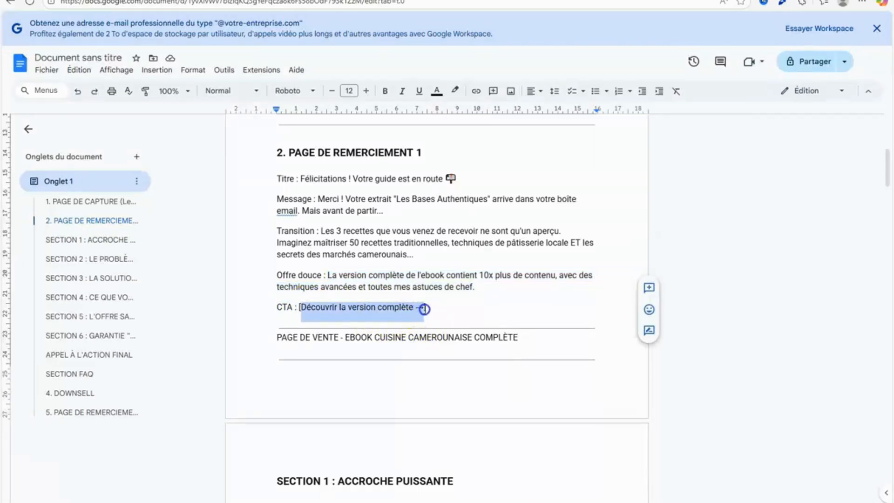
right_click(424, 309)
left_click(455, 58)
key("ctrl+Tab")
Replace the button's text with the copied "Découvrir la version complète →".
right_click(86, 262)
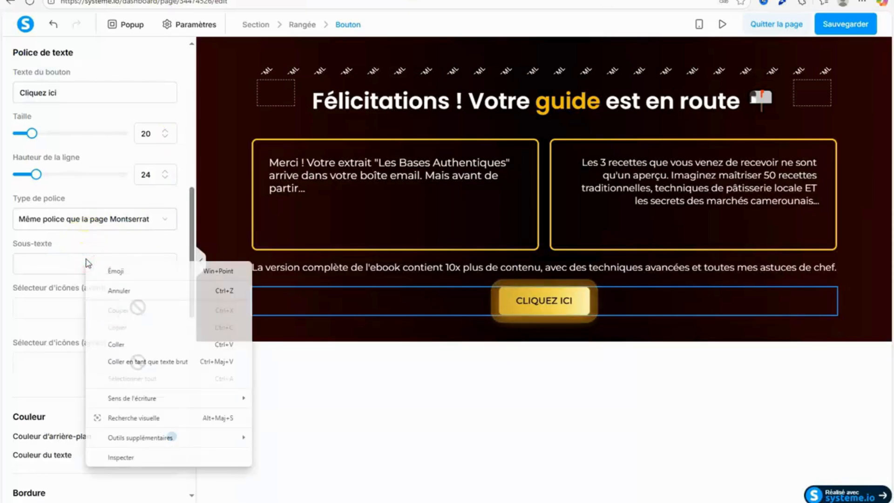
left_click_drag(58, 93, 18, 93)
right_click(69, 91)
left_click(116, 152)
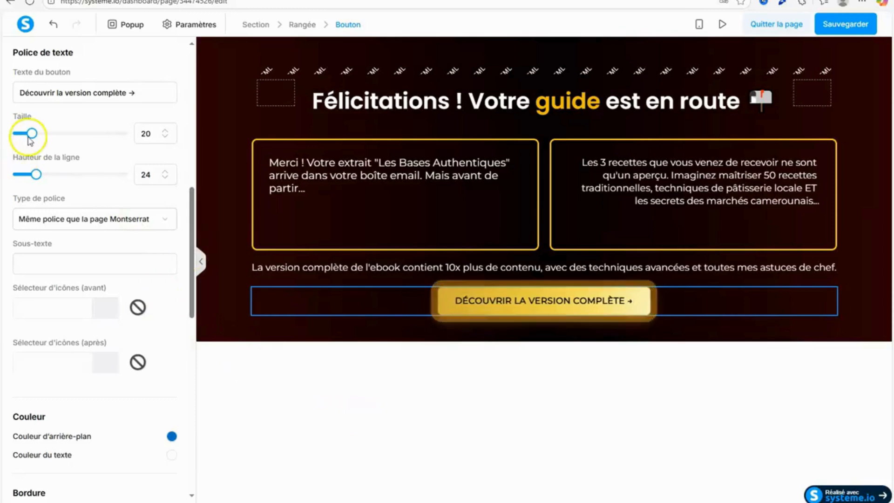
Set the button's text size to 16, its line height to 30 and its top margin to 30.
left_click_drag(37, 177, 44, 178)
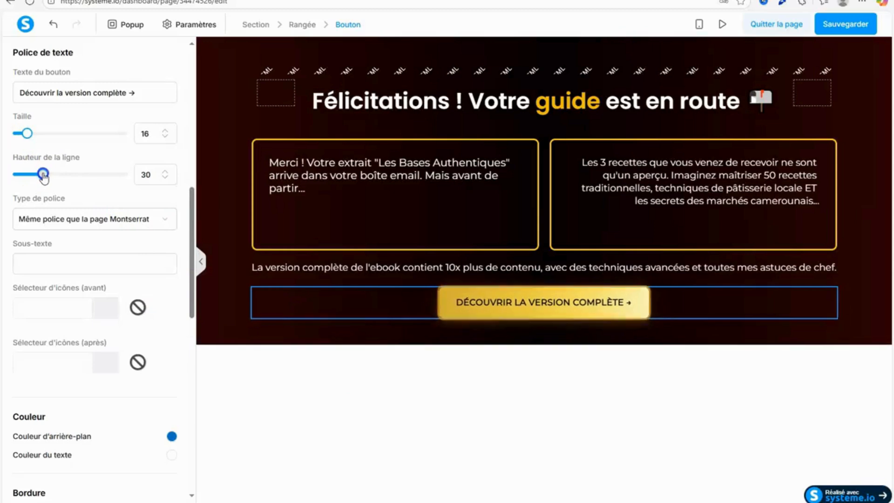
left_click(229, 343)
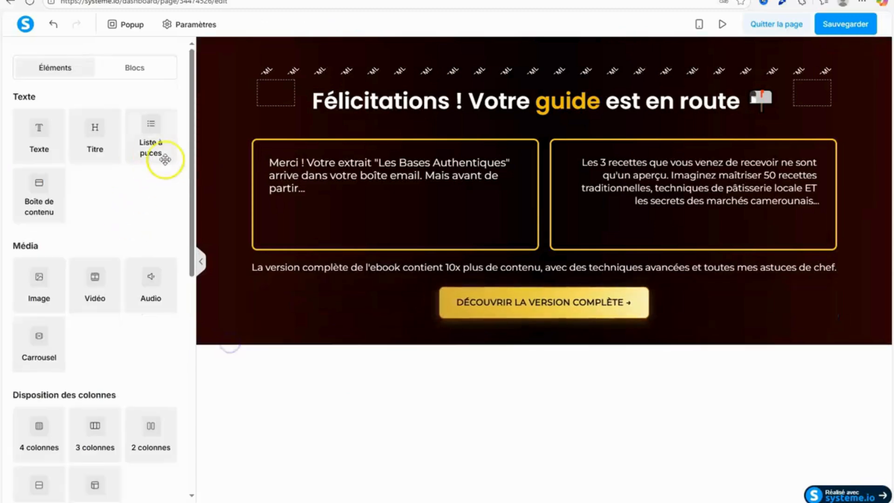
left_click(515, 302)
left_click_drag(193, 158, 187, 206)
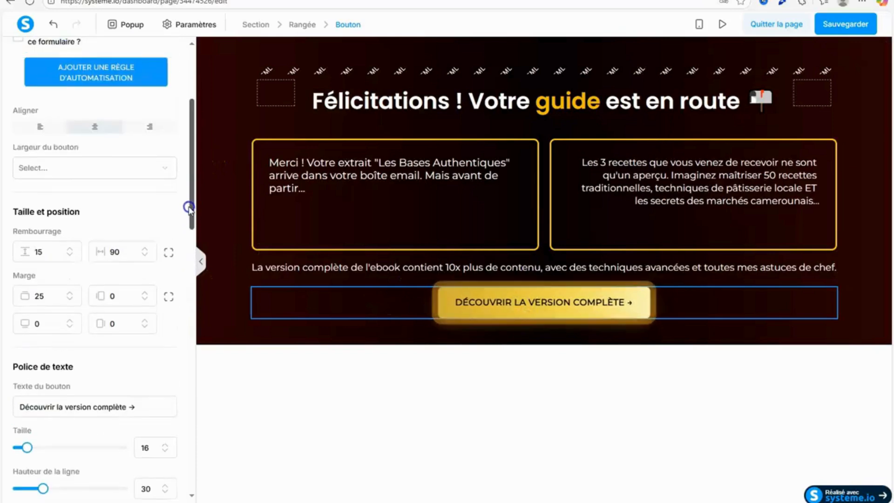
left_click_drag(43, 285, 14, 294)
type("30")
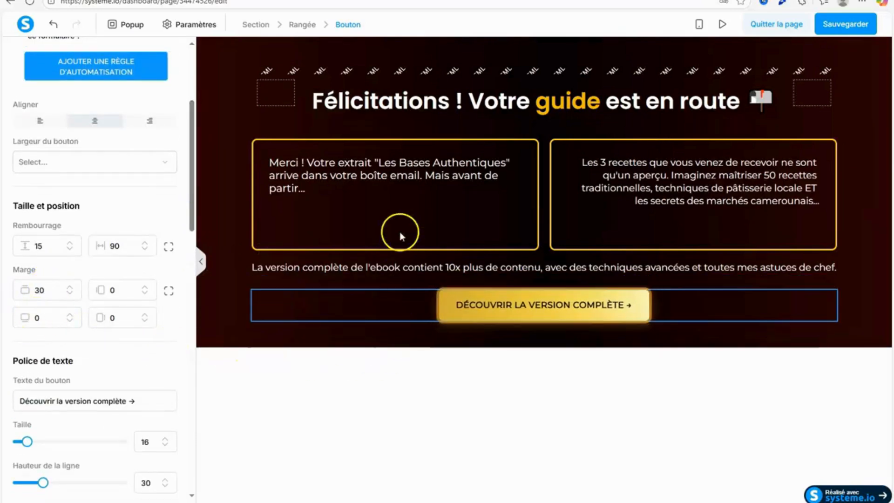
left_click(396, 202)
Try a top margin of 15 on the row holding the two boxes and clear the value again.
left_click(376, 142)
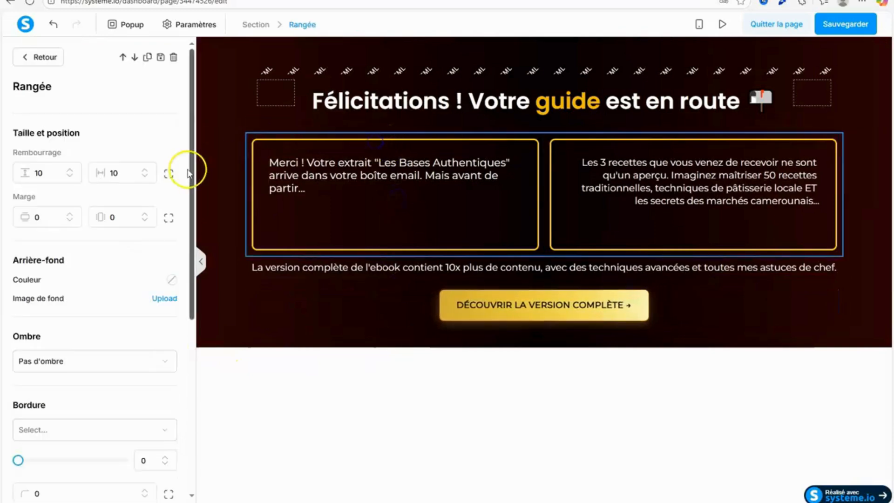
left_click_drag(189, 168, 200, 184)
left_click(171, 216)
left_click(37, 217)
type("15")
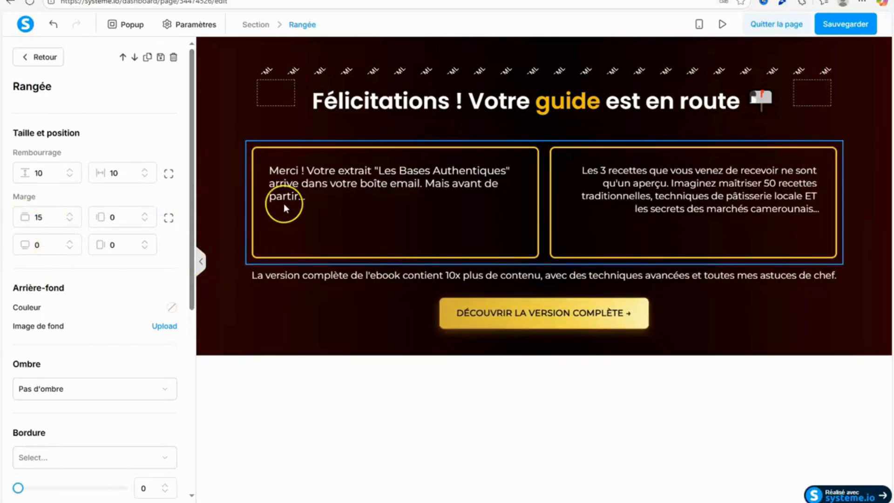
key("BackSpace")
key("BackSpace")
left_click(391, 341)
Set a top margin of 15 on the "La version complète de l'ebook" text and save the page.
left_click(397, 270)
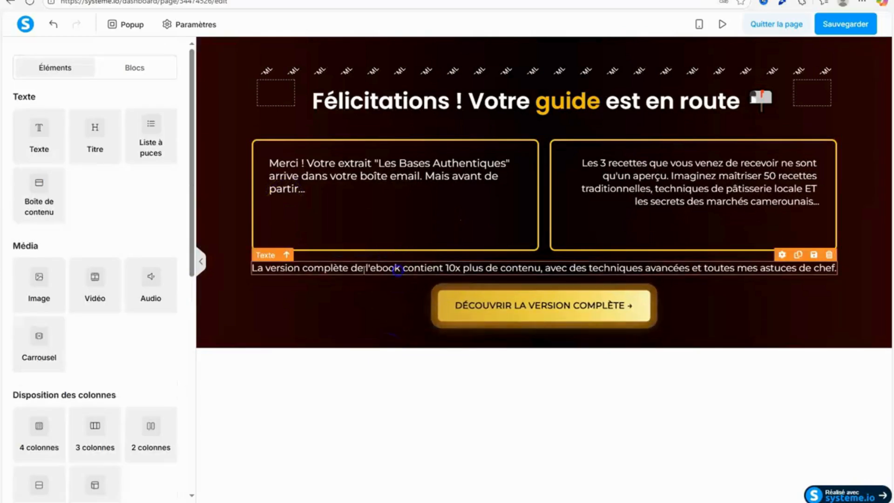
left_click_drag(188, 223, 188, 252)
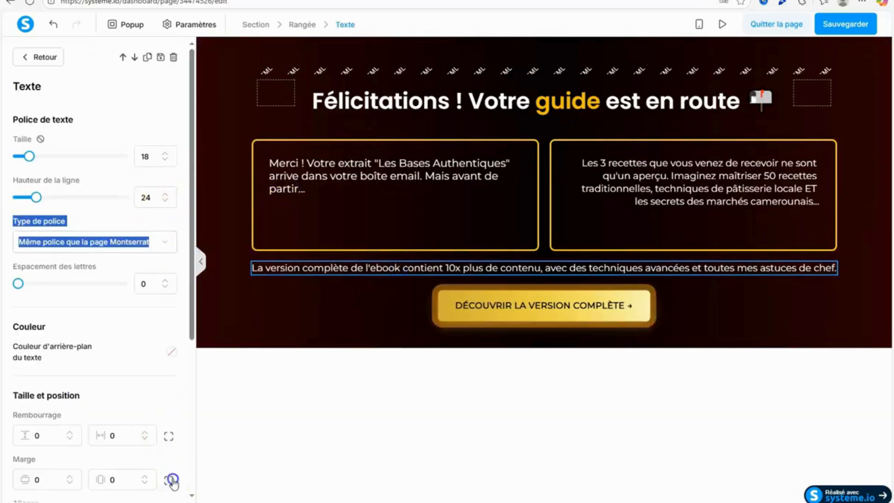
left_click_drag(37, 479, 17, 484)
type("15")
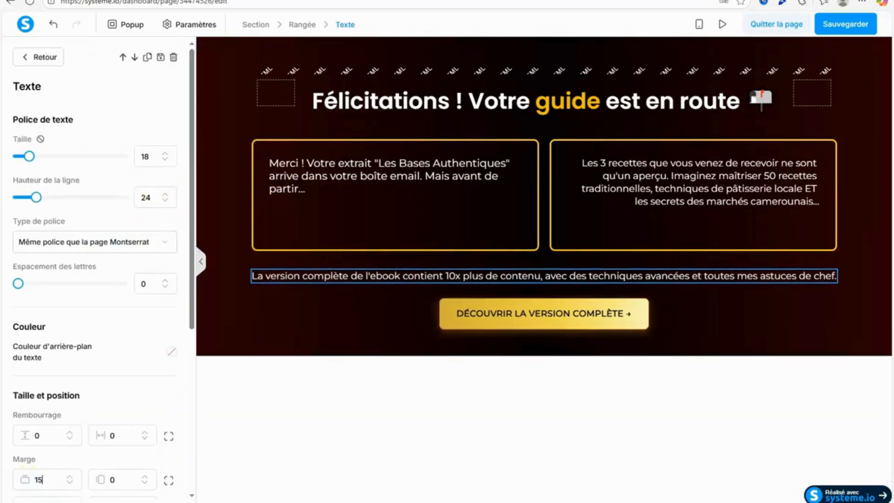
left_click(661, 287)
left_click(834, 25)
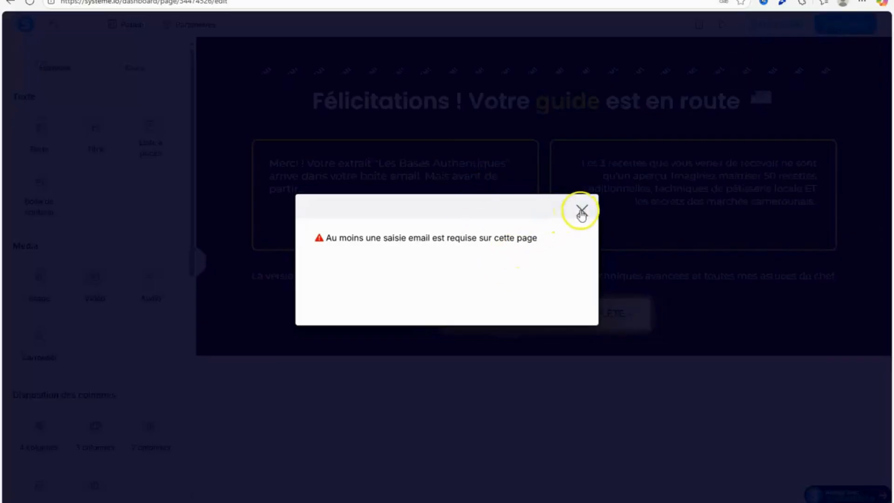
Set the call-to-action button's action to "Vers l'étape suivante du tunnel".
left_click(581, 212)
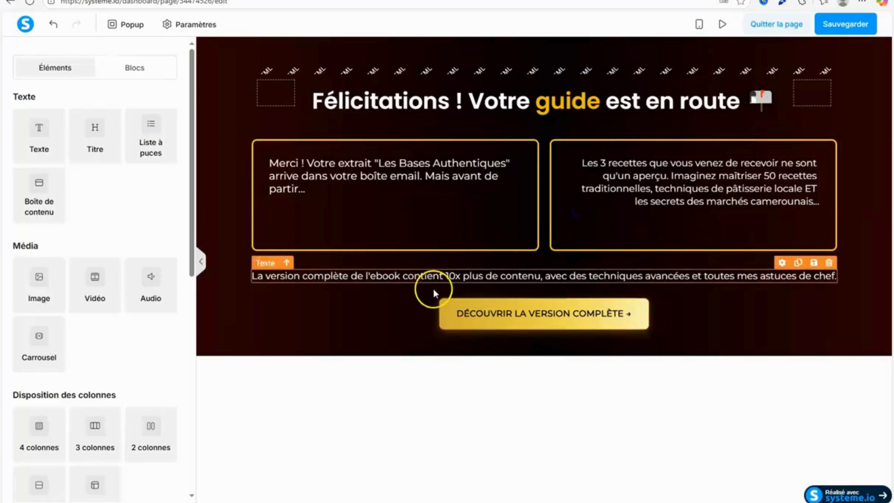
left_click(481, 313)
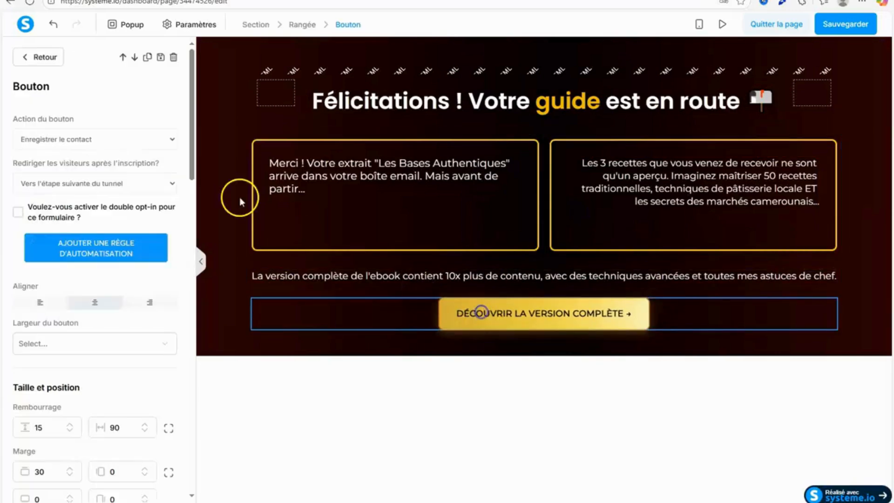
left_click(138, 184)
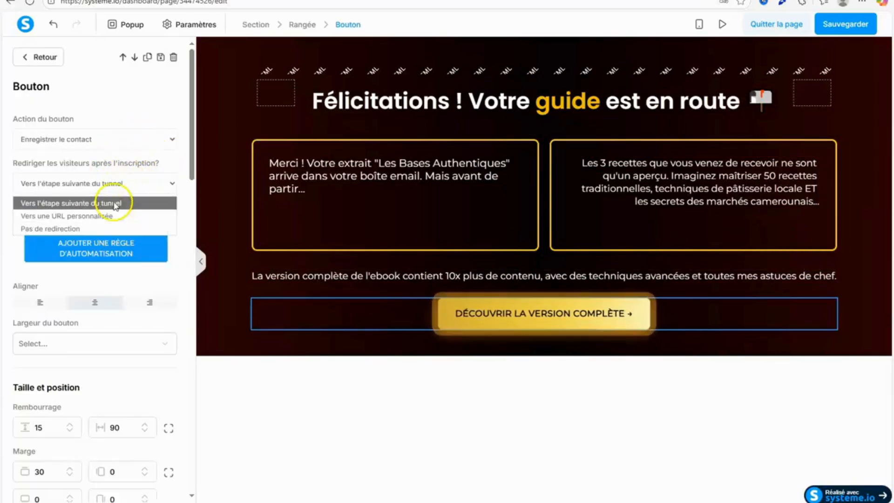
left_click(114, 140)
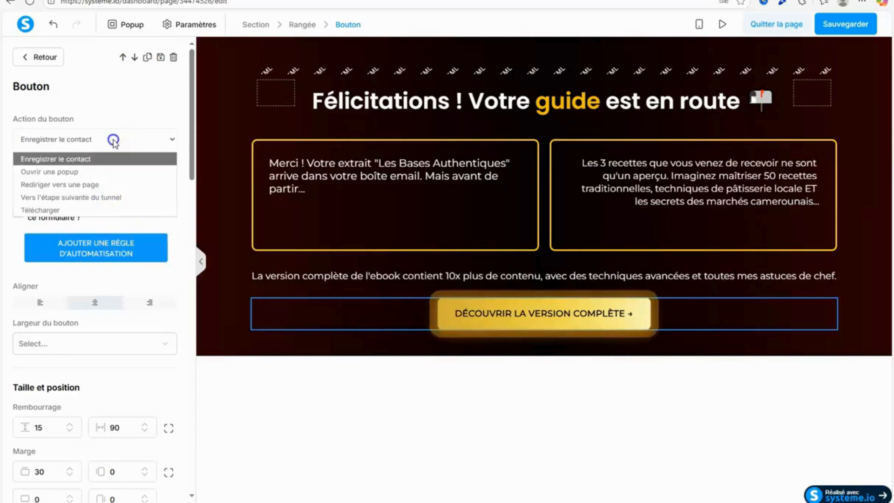
left_click(98, 197)
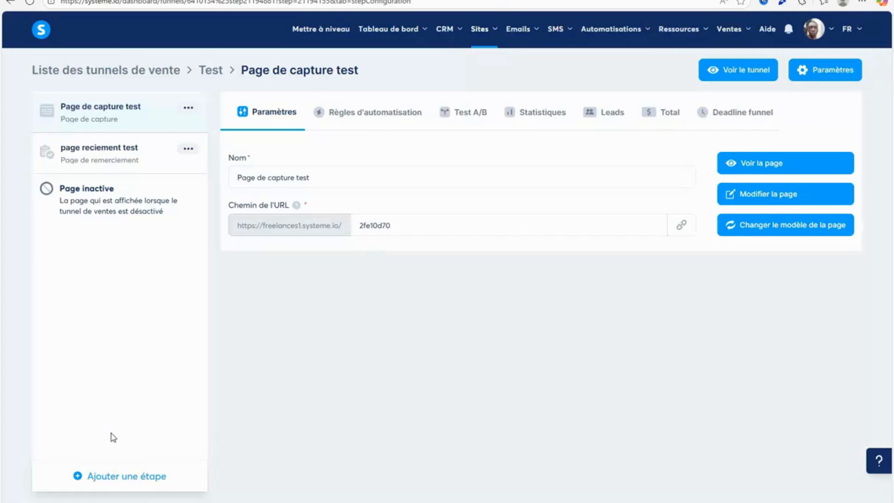
Add a funnel step named "page de vente teste" of type "Page de vente", started from scratch instead of a template.
left_click(110, 473)
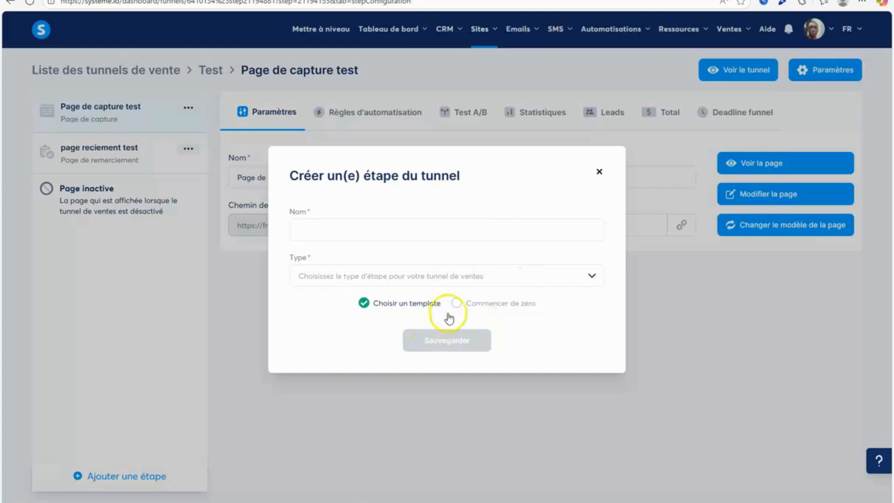
left_click(446, 231)
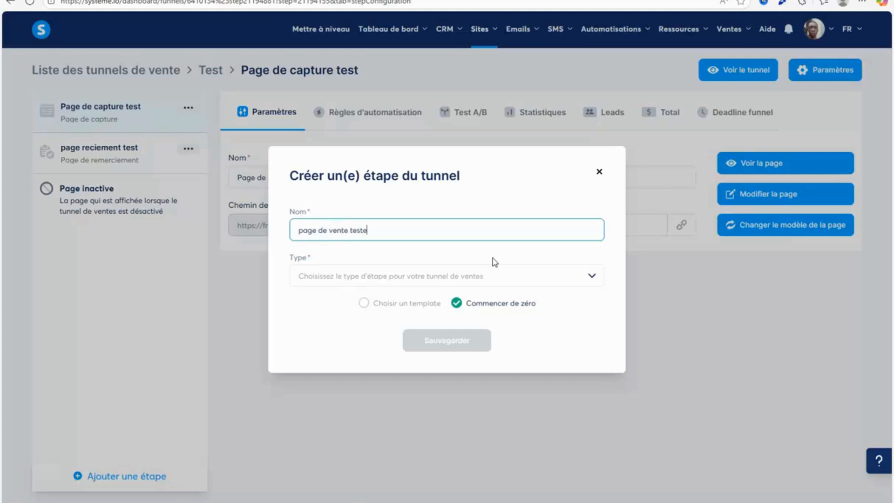
left_click(478, 276)
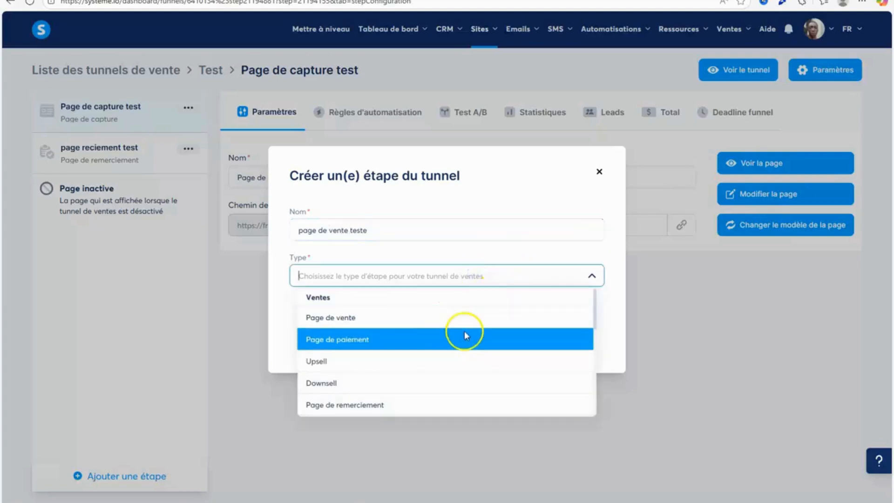
left_click(464, 315)
left_click(448, 352)
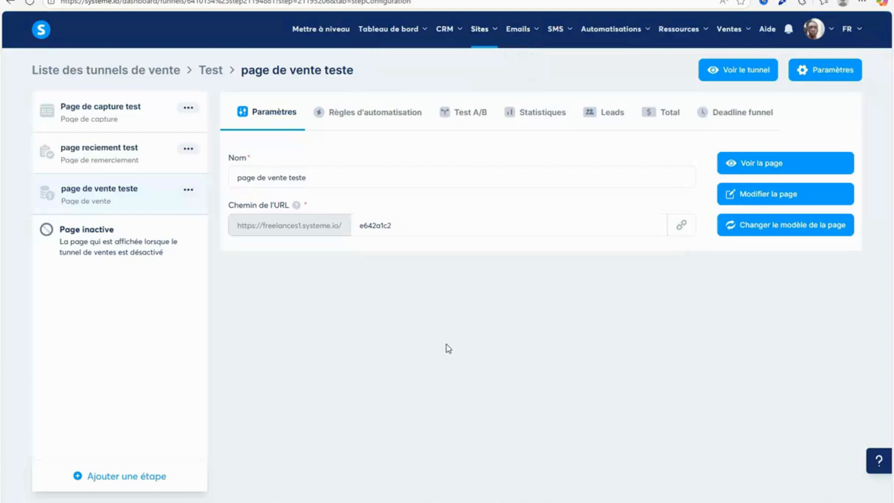
Open the new sales page for editing and give its section a black 000000 background at 96% opacity.
left_click(818, 194)
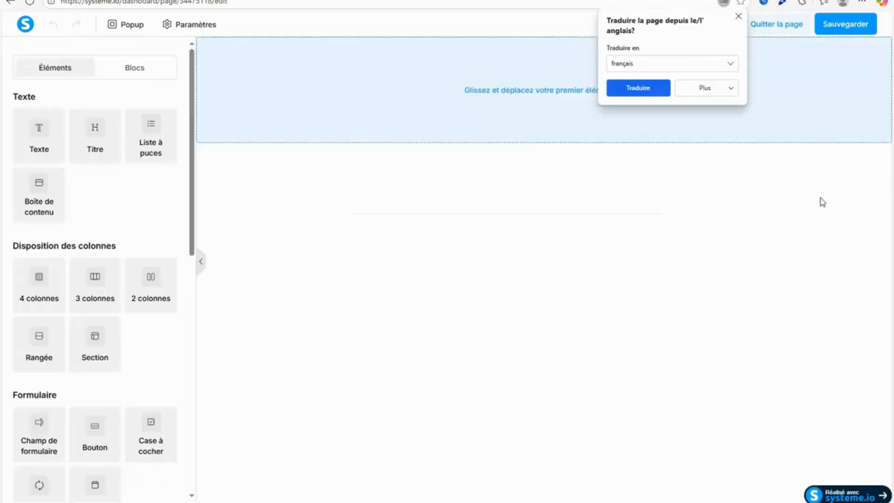
left_click(739, 16)
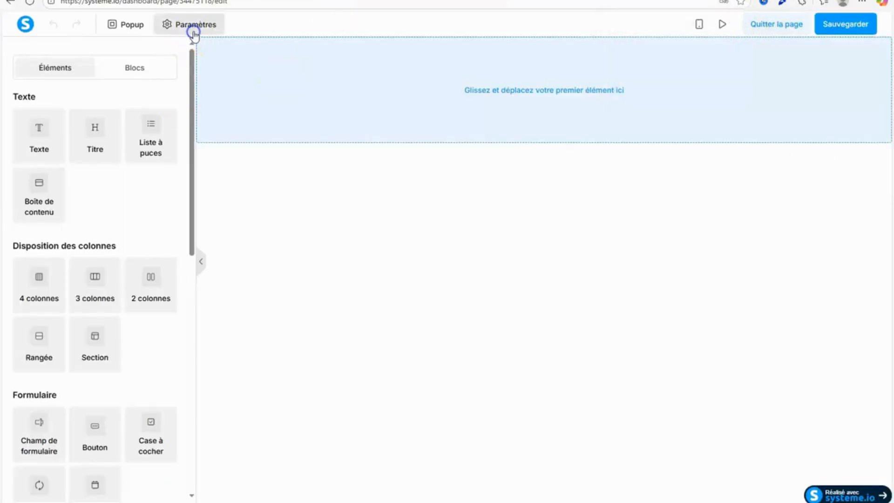
left_click(192, 25)
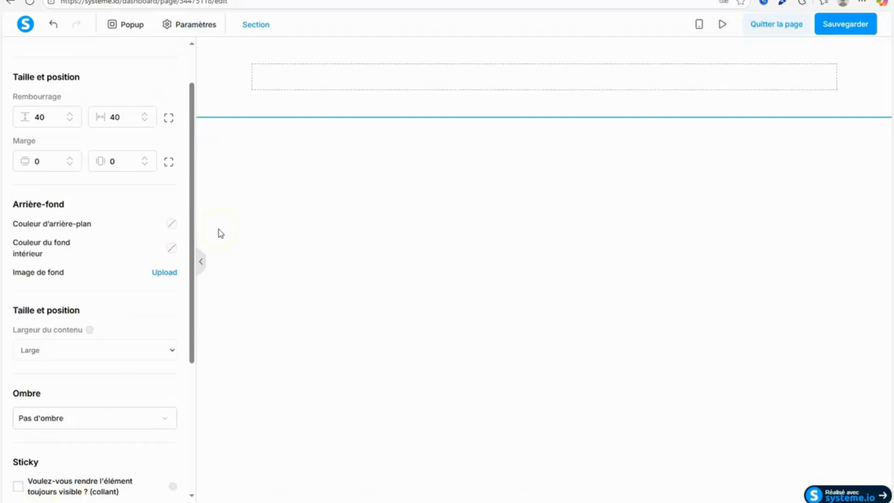
left_click(169, 226)
left_click(232, 365)
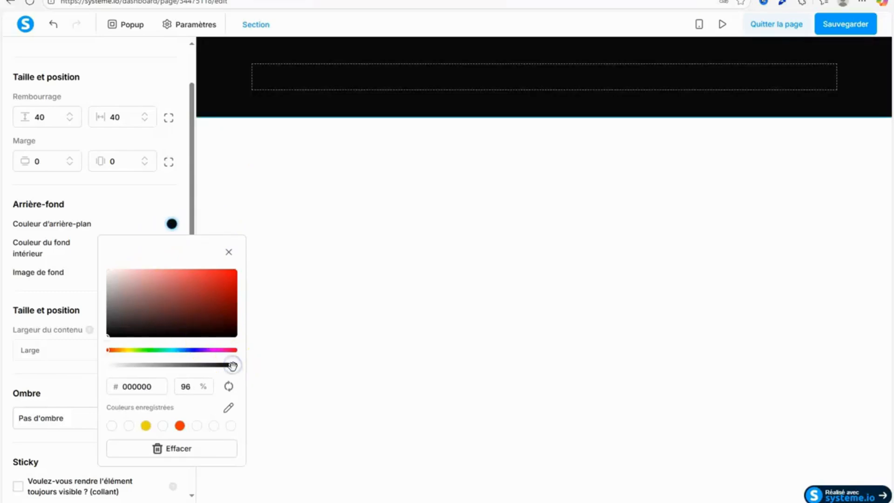
left_click(425, 278)
Delete the empty single-column row from the black section.
left_click_drag(94, 138, 64, 131)
left_click(827, 68)
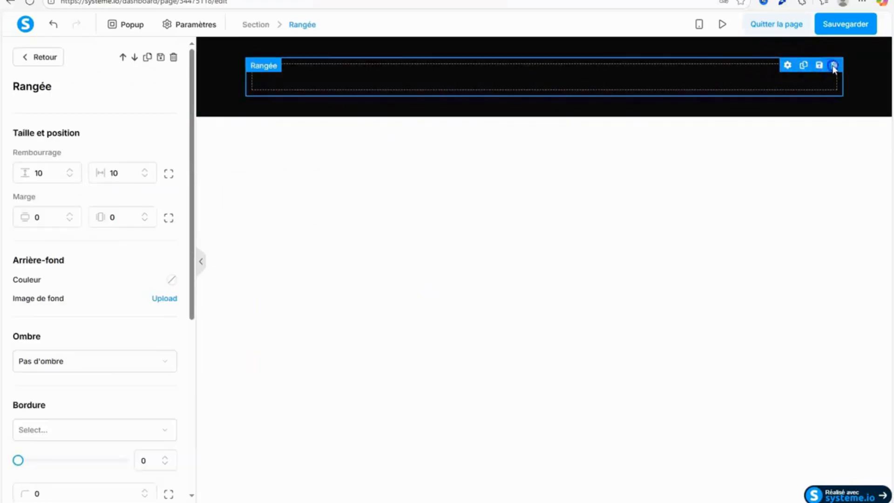
key("Delete")
left_click(491, 60)
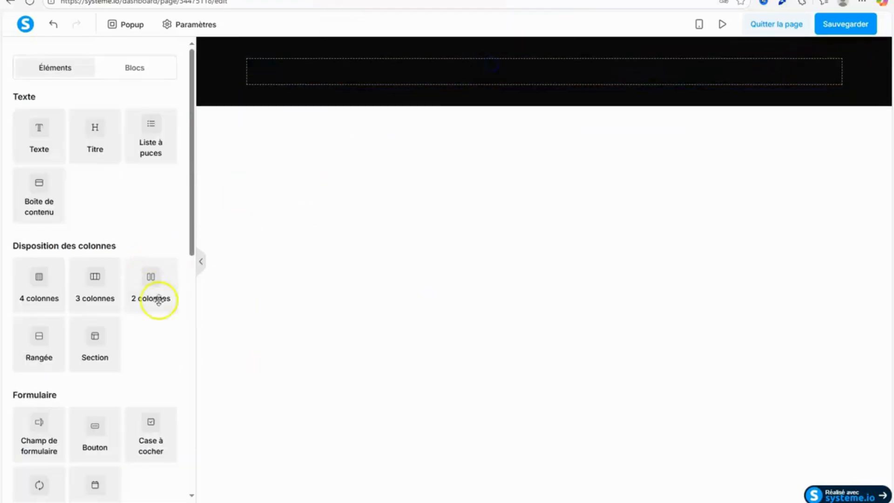
Insert a three-column row into the black section, shrink both outer columns to a narrow width and widen the middle one.
left_click_drag(91, 285, 457, 85)
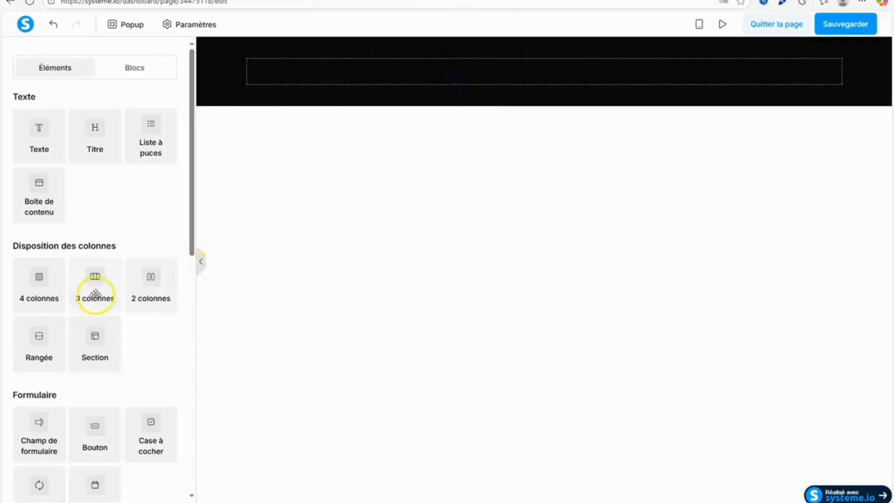
left_click_drag(95, 295, 416, 76)
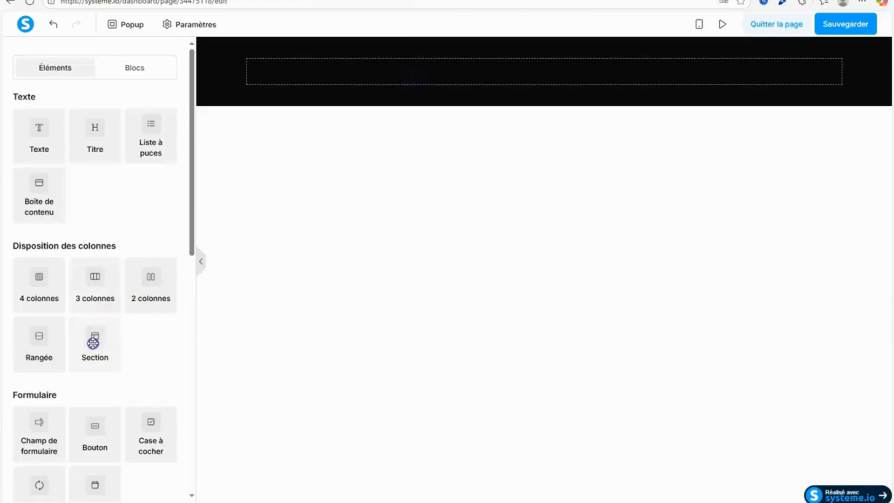
left_click_drag(93, 342, 130, 295)
left_click_drag(92, 302, 481, 99)
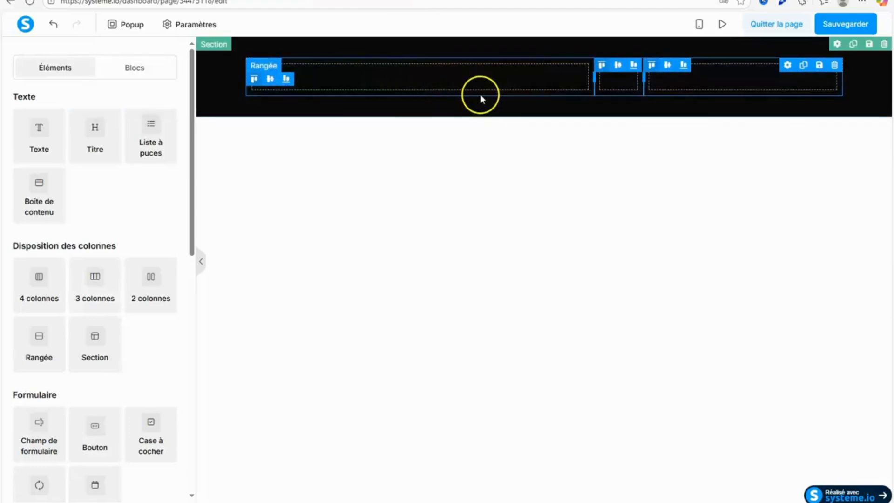
left_click_drag(597, 81, 331, 84)
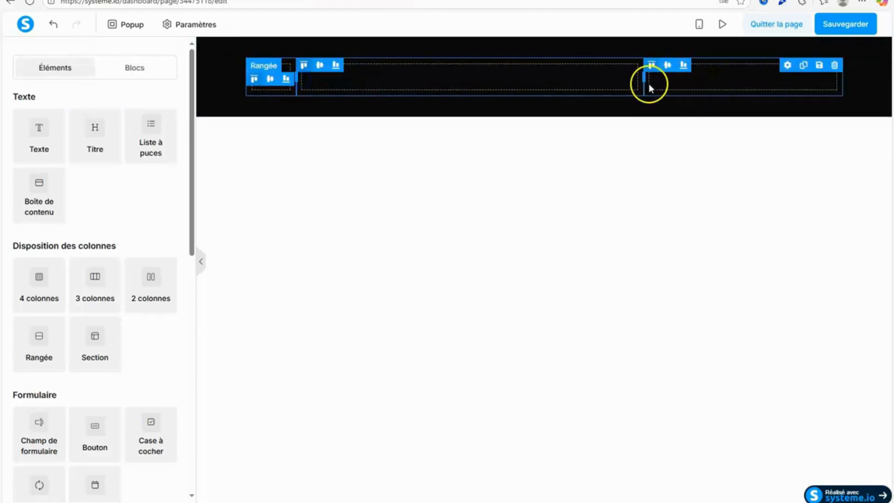
left_click_drag(644, 79, 796, 80)
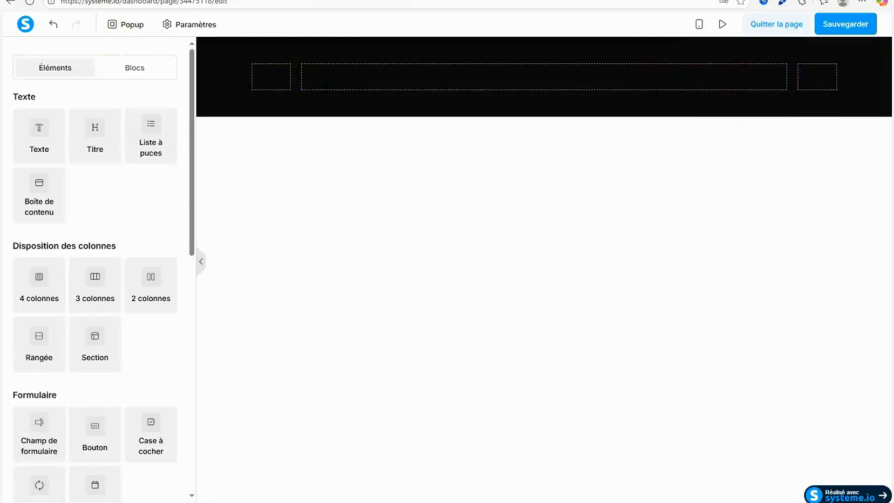
Review the published reference thank-you page from start to end, and follow its "Découvrir la formation complète" link to the reference sales page.
left_click(98, 1)
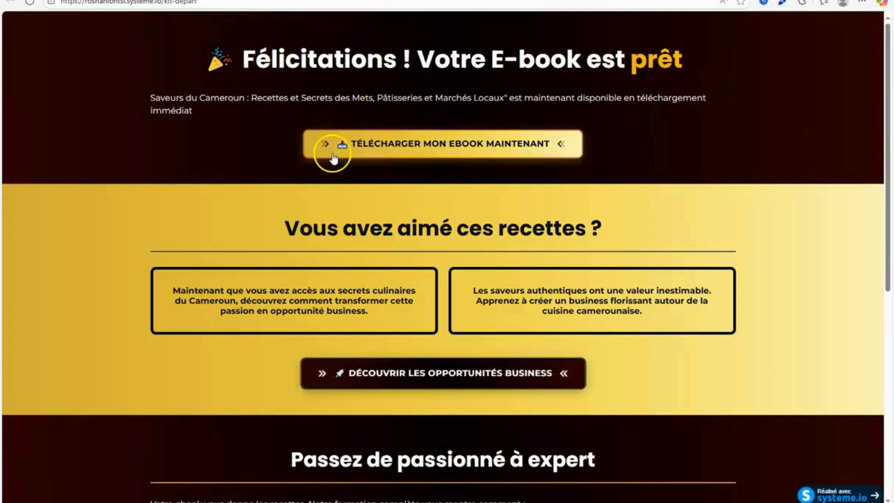
left_click_drag(890, 45, 893, 125)
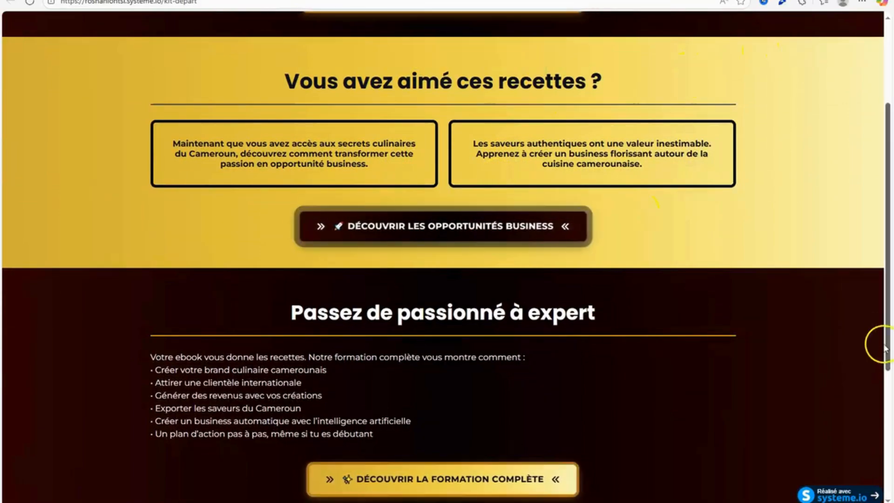
left_click_drag(888, 348, 892, 403)
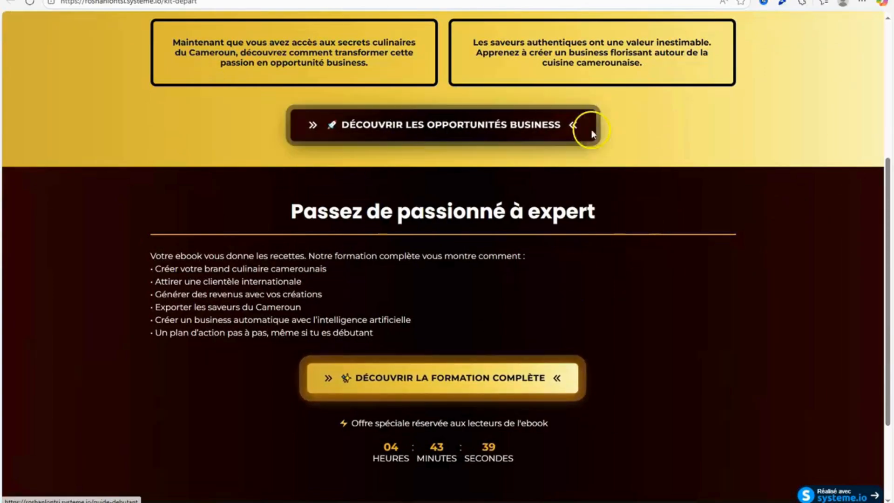
left_click(889, 99)
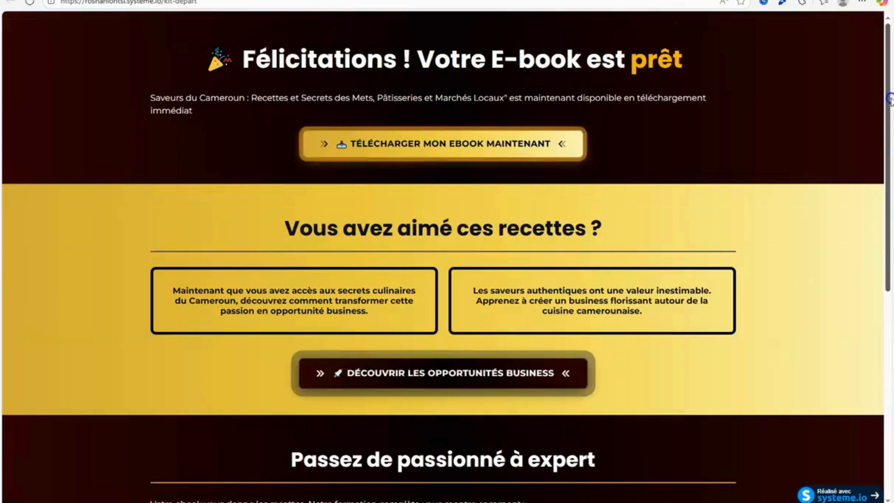
scroll(867, 219, "down", 2)
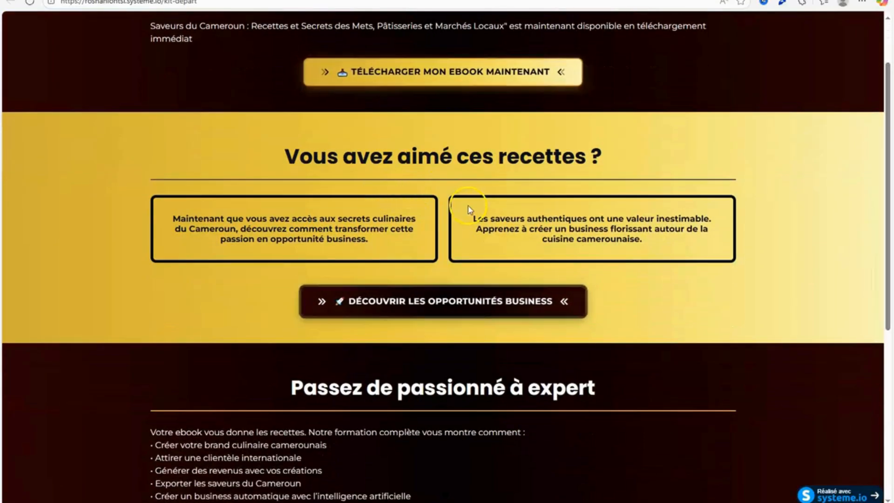
left_click(891, 391)
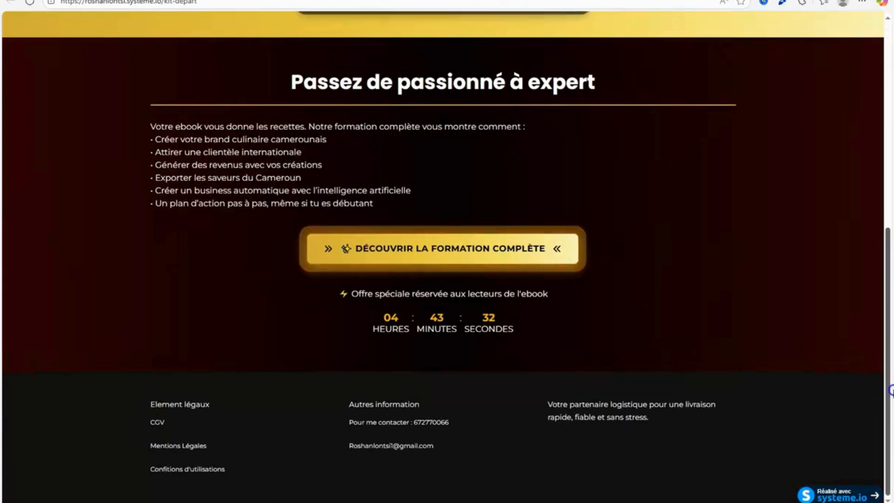
left_click(491, 260)
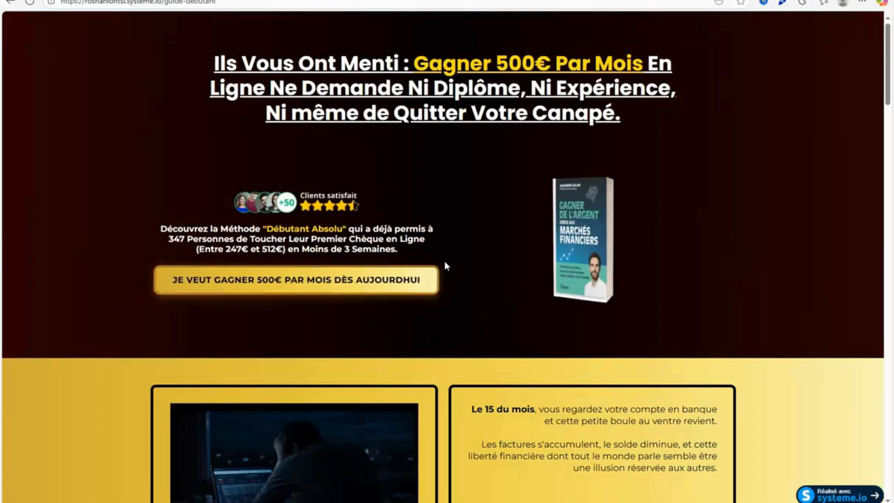
mouse_move(889, 76)
left_mouse_down()
mouse_move(889, 428)
mouse_move(888, 70)
left_mouse_up()
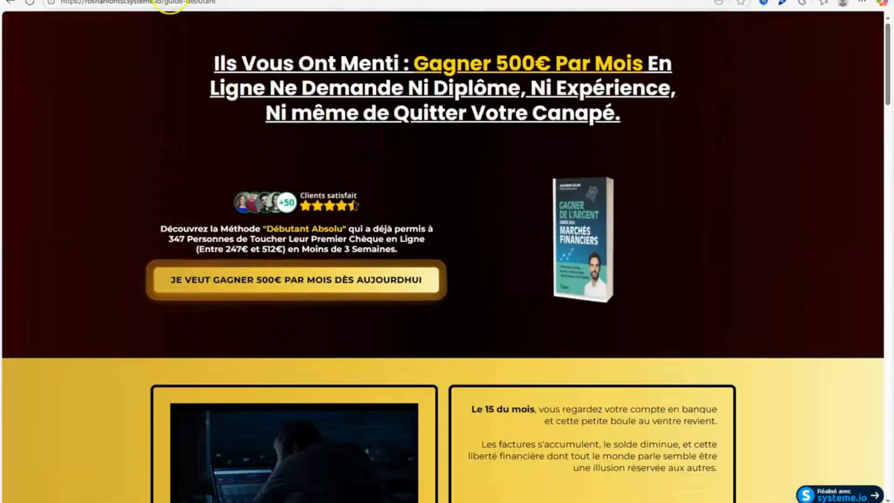
Switch to the Google Docs copy document and go to the "SECTION 1 : ACCROCHE PUISSANTE" heading.
left_click(168, 1)
left_click(268, 1)
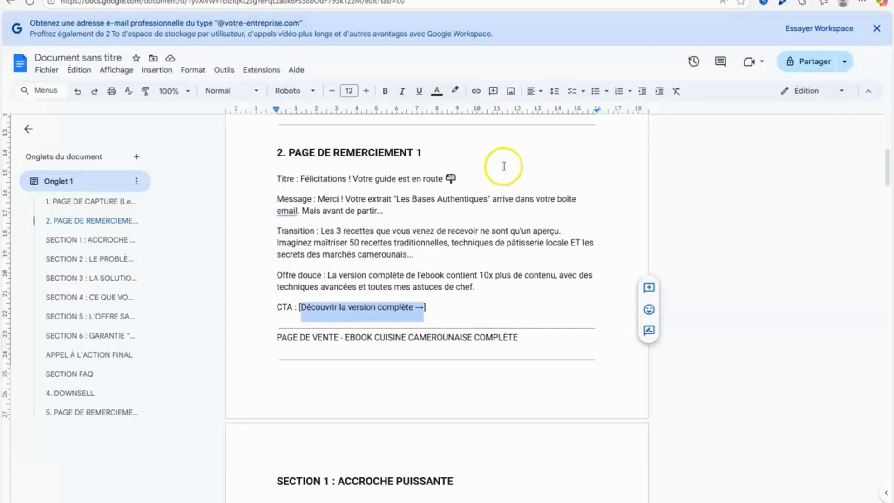
left_click(507, 243)
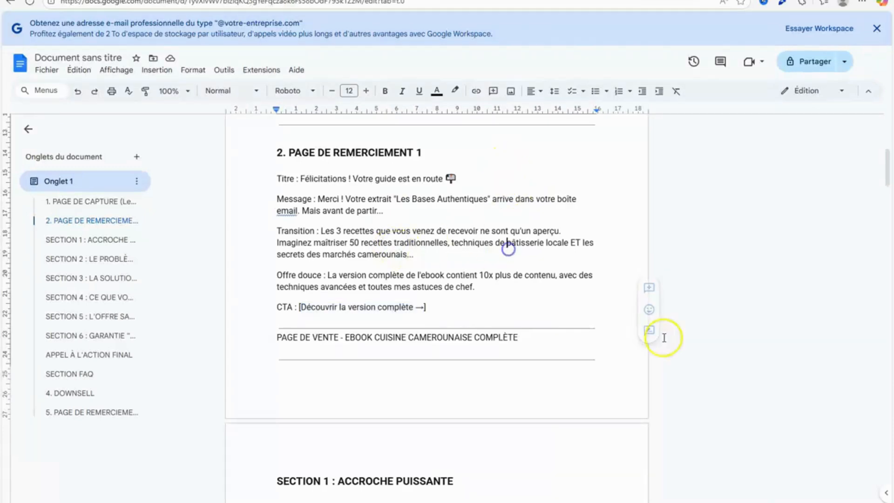
left_click(95, 240)
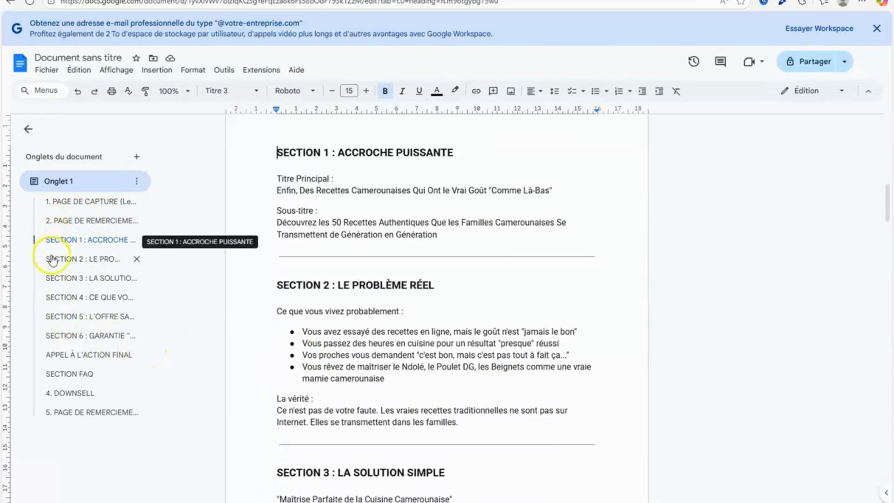
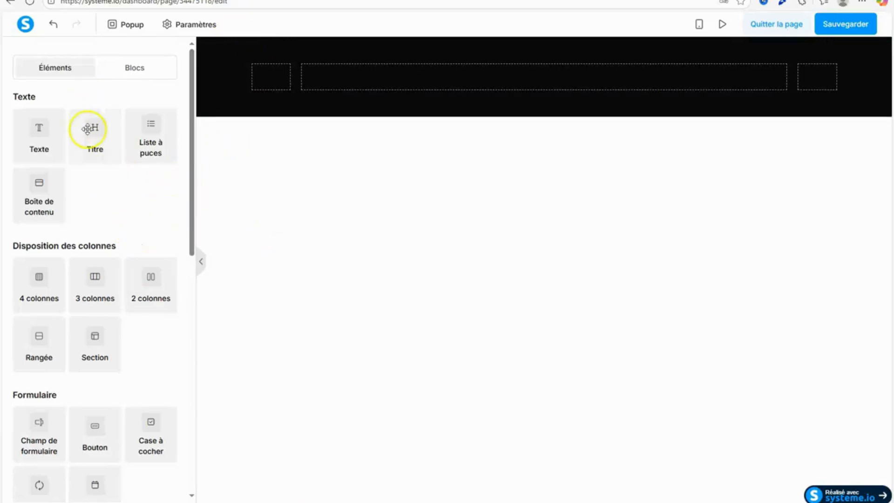
Add a title element to the middle column of the black section, with an HTML code element above it.
left_click_drag(92, 128, 442, 80)
left_click_drag(190, 197, 154, 495)
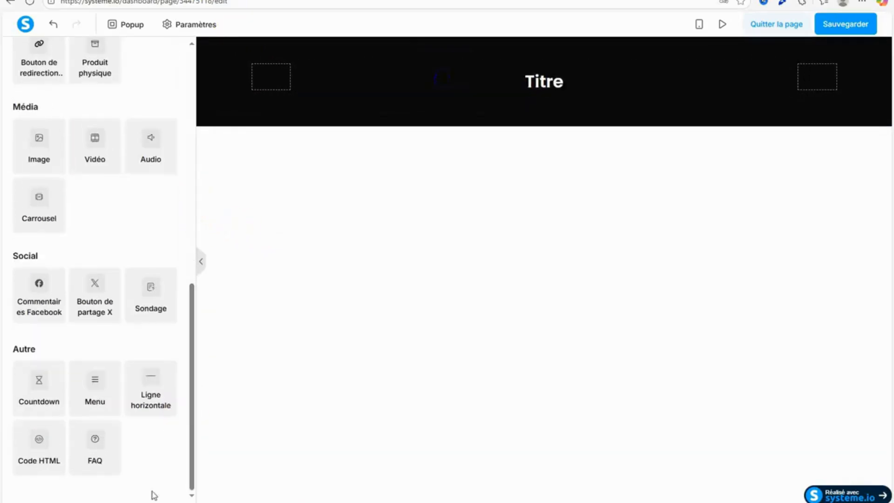
left_click_drag(67, 456, 463, 80)
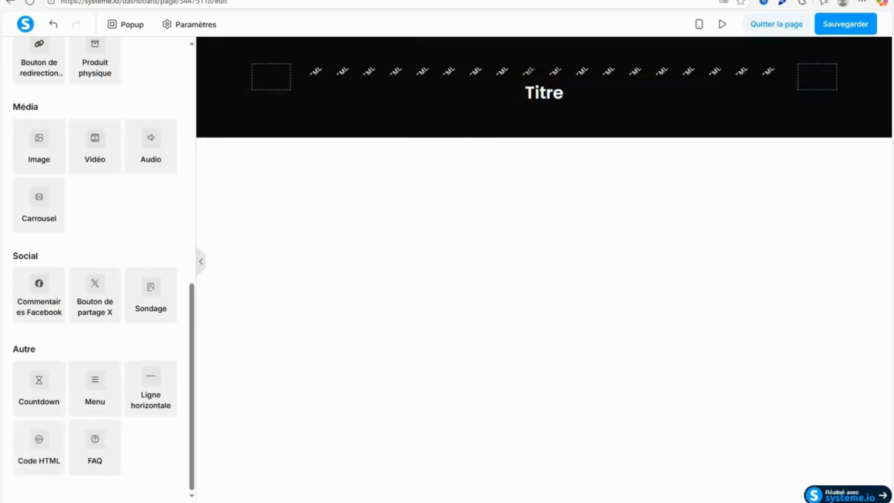
Switch to the Notepad code file and copy the first background style block, the 271deg gradient with #2c0404 and #070000.
key("alt+Tab")
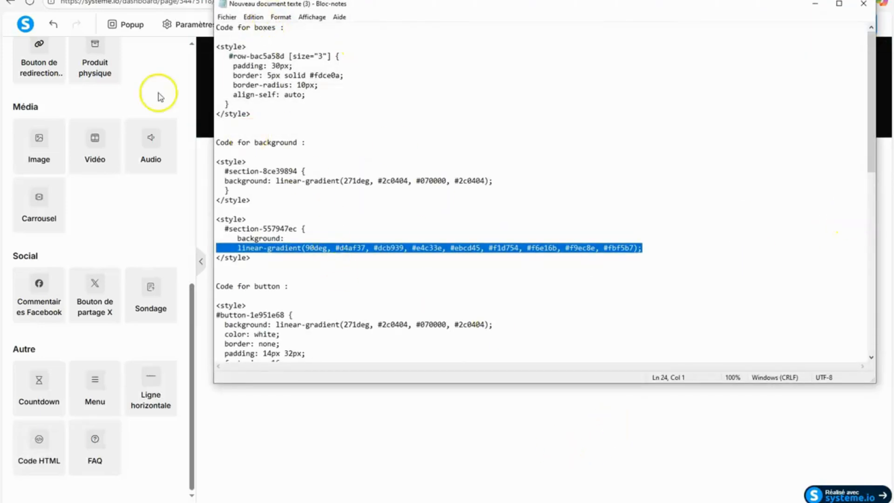
left_click_drag(216, 162, 254, 195)
right_click(227, 180)
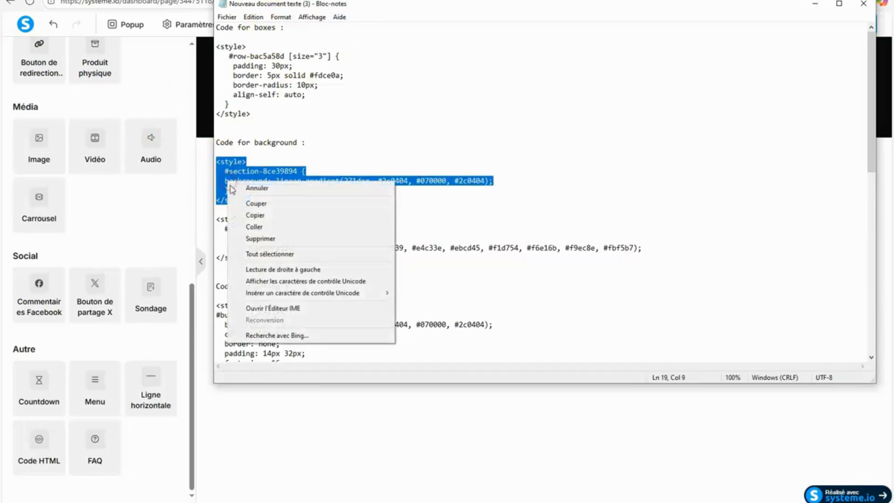
left_click(252, 214)
left_click(815, 4)
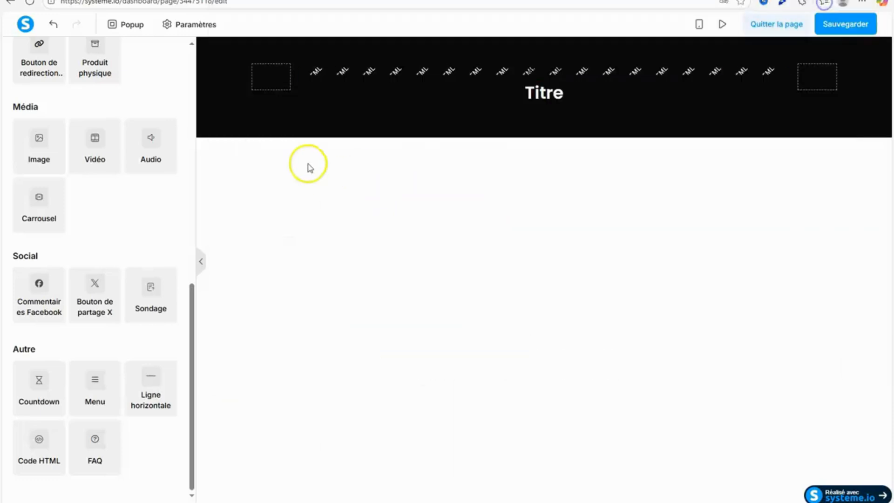
Replace the HTML element's default code with the copied background gradient style and save it.
left_click(394, 70)
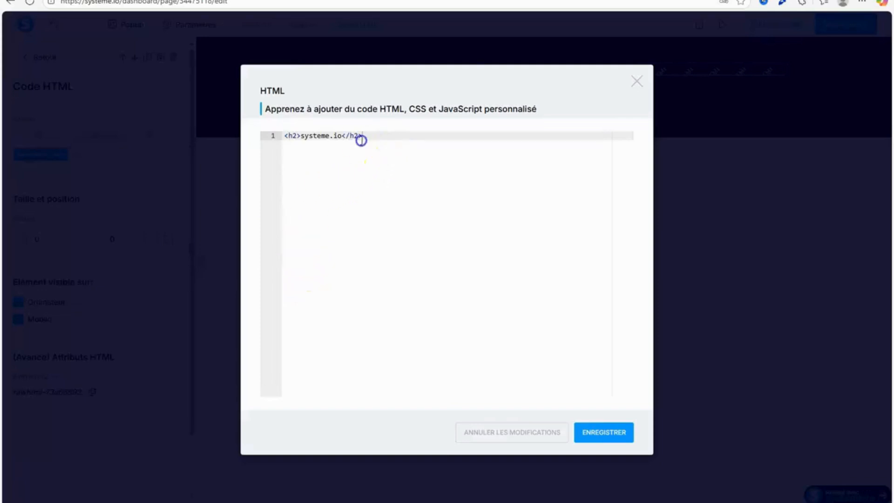
left_click_drag(362, 136, 286, 135)
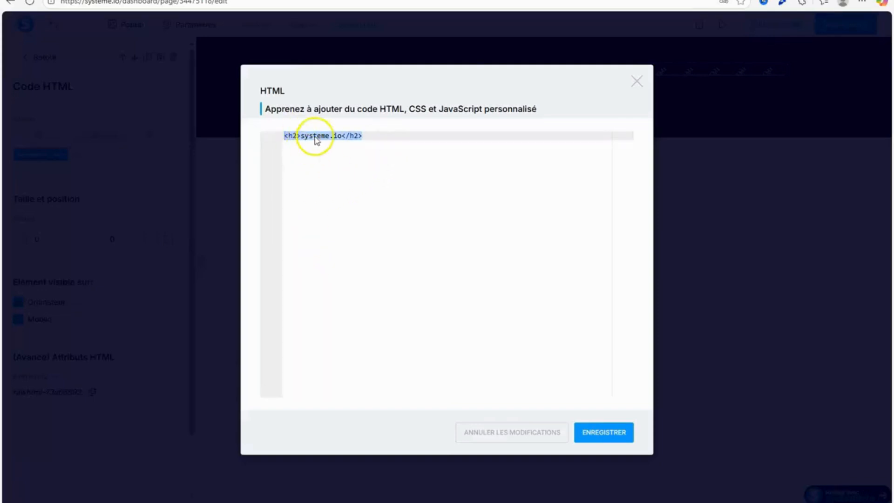
right_click(289, 131)
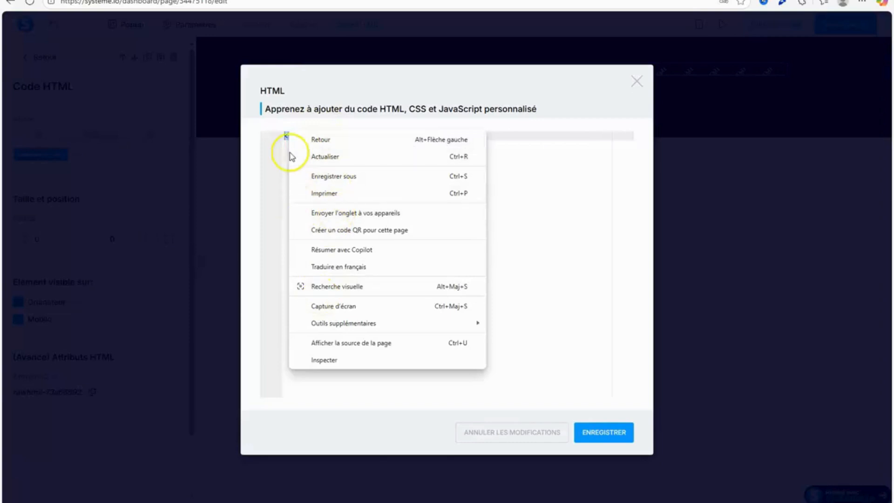
left_click(279, 94)
right_click(290, 136)
left_click(321, 214)
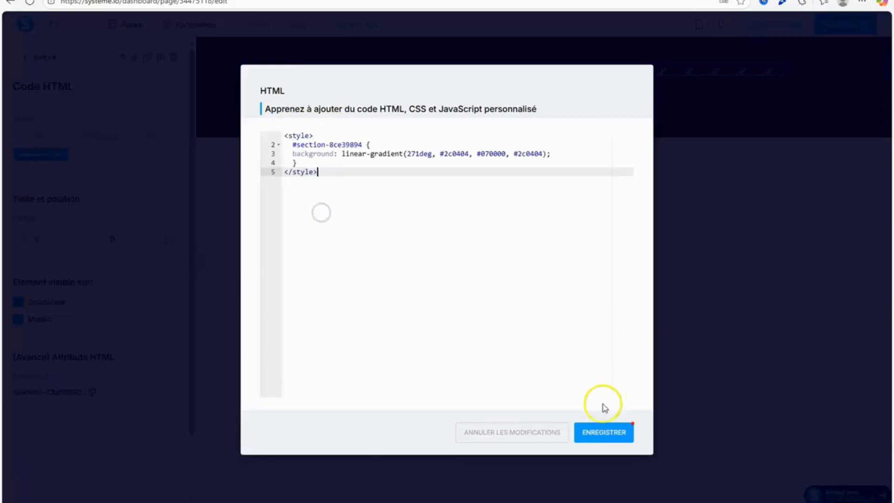
left_click(590, 434)
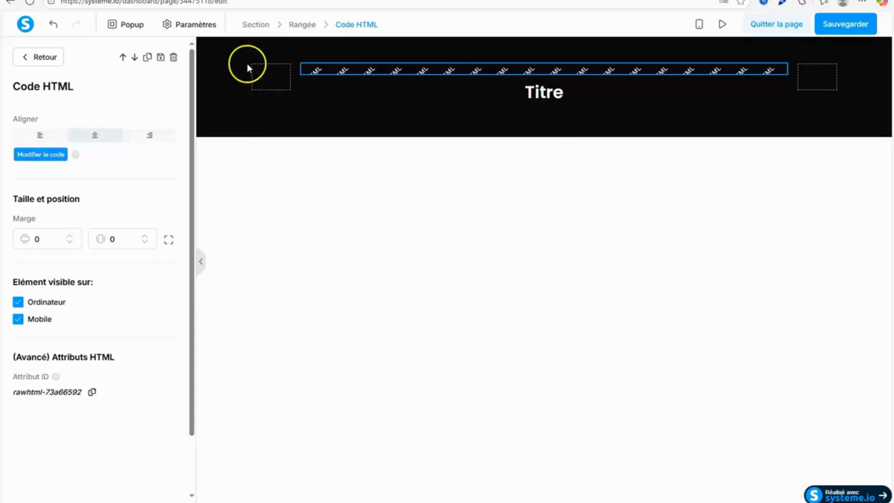
Copy the black section's ID attribute and make it the selector in the gradient code, as #section-cb26d583, and save the code.
left_click(222, 98)
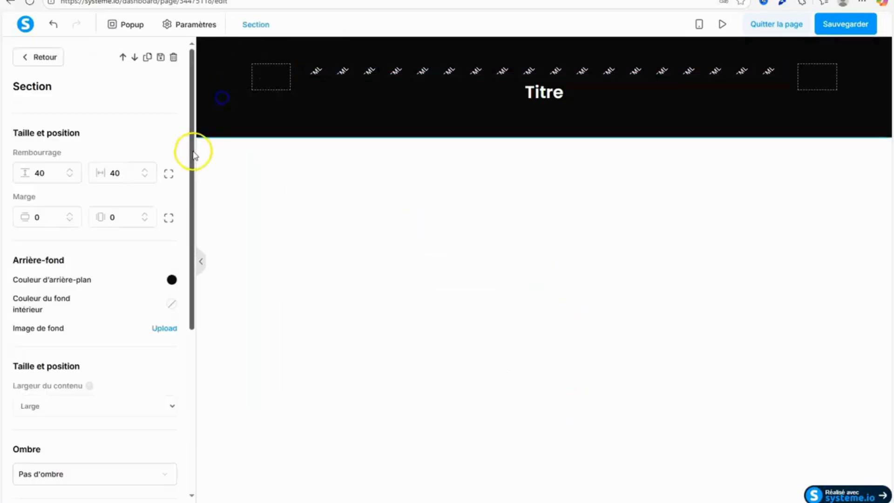
scroll(194, 149, "down", 10)
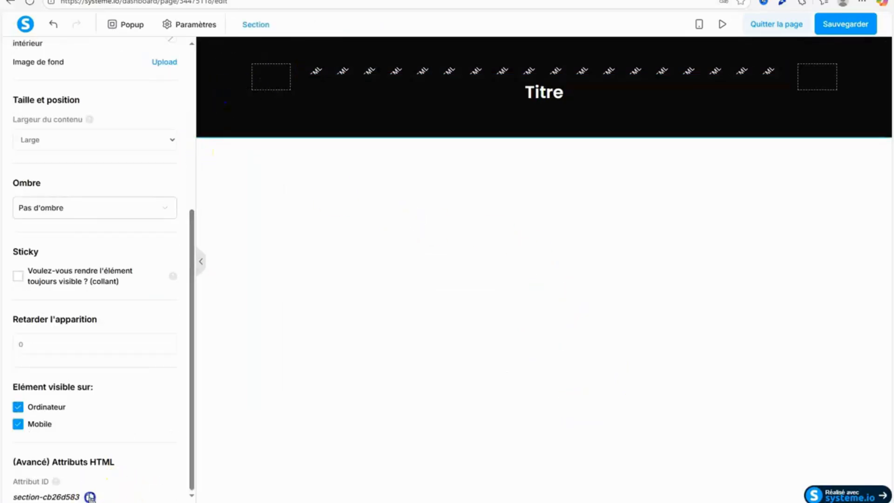
left_click(524, 76)
left_click(40, 148)
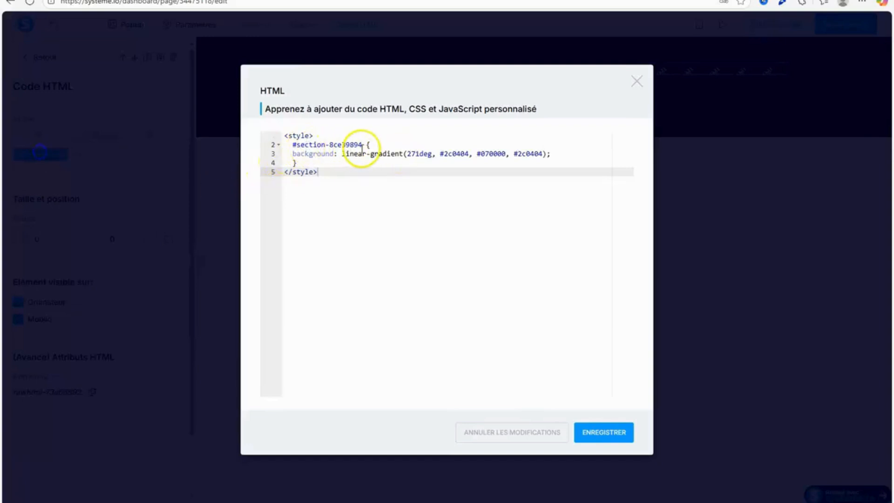
left_click_drag(362, 145, 296, 145)
right_click(298, 145)
left_click(329, 230)
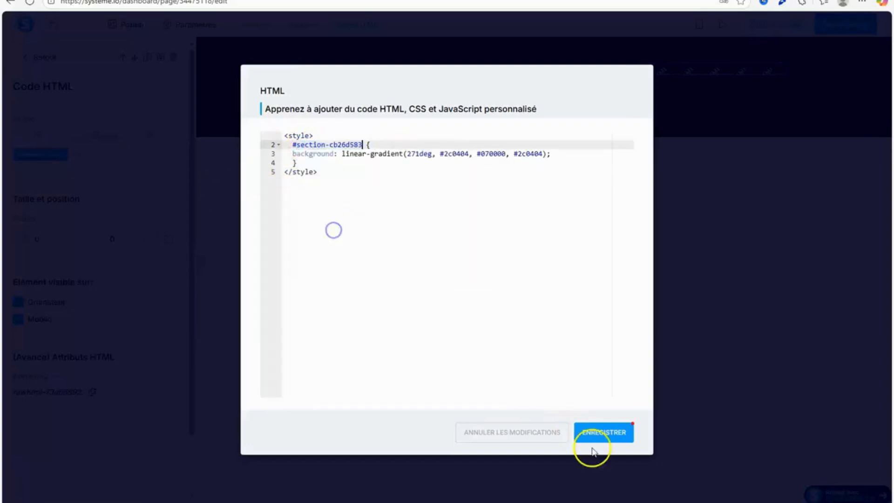
left_click(613, 438)
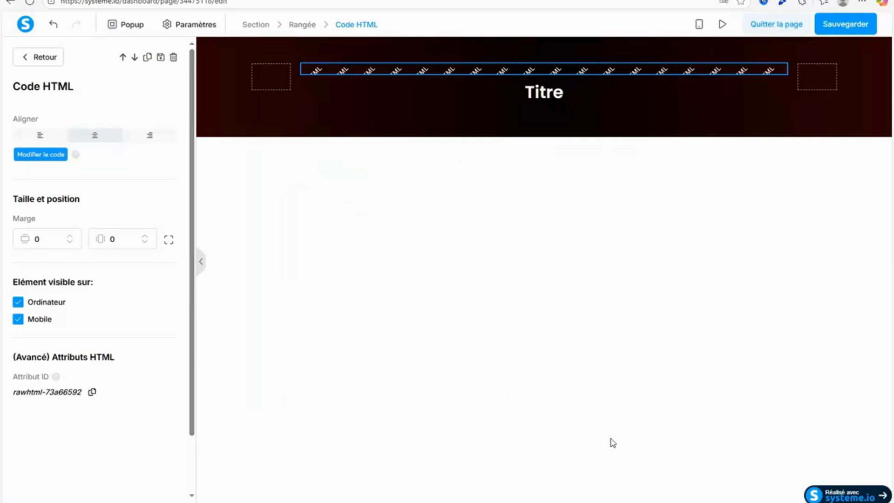
left_click(580, 252)
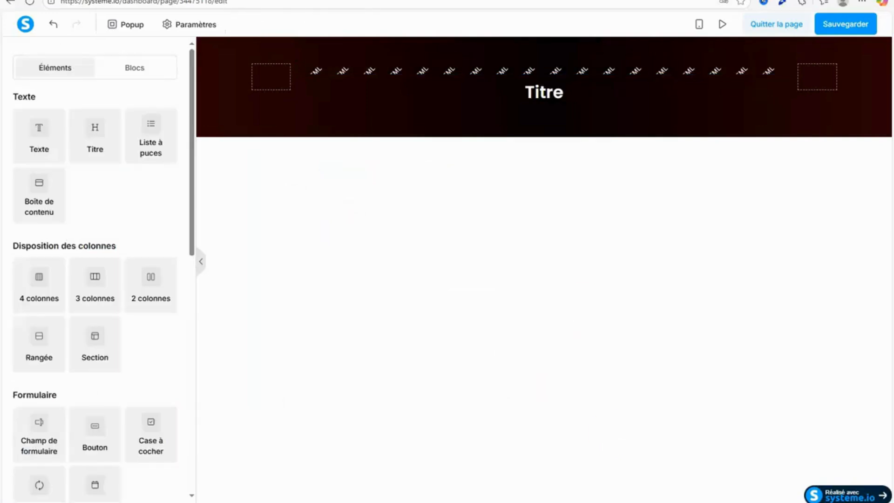
Check the SECTION 1 copy in Google Docs and the opening section of the reference sales page, and return to the page editor.
left_click(270, 0)
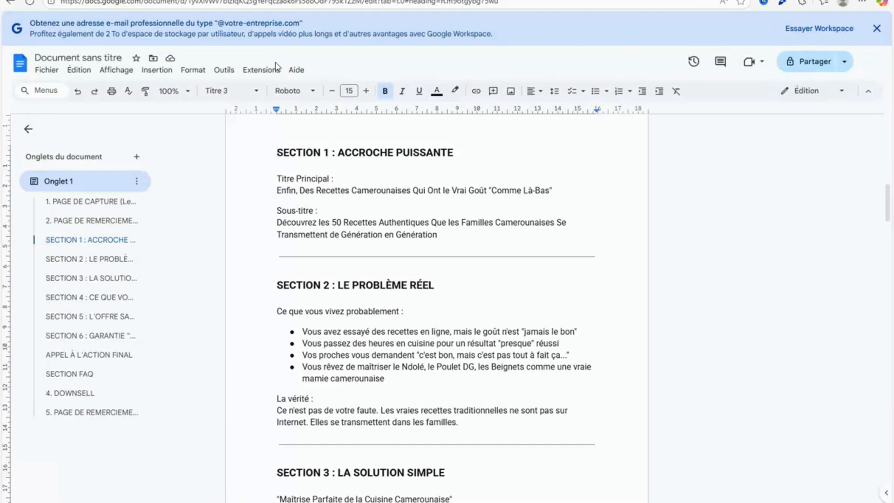
left_click(116, 0)
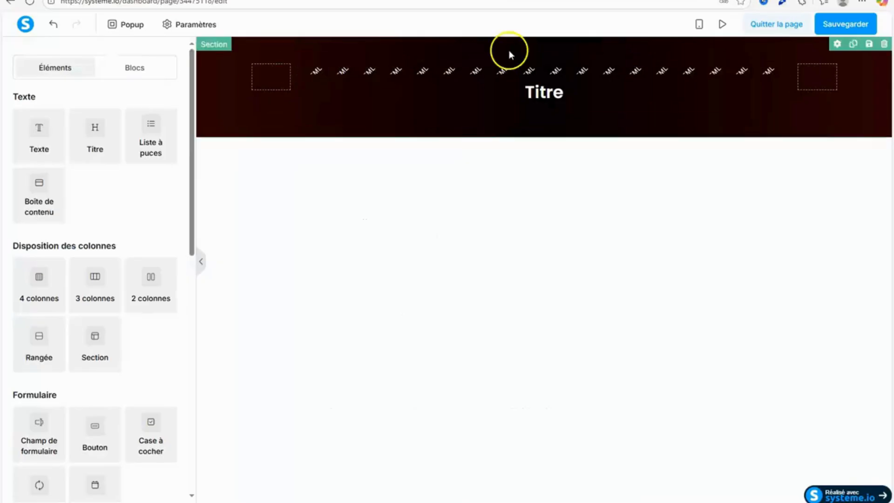
left_click(154, 0)
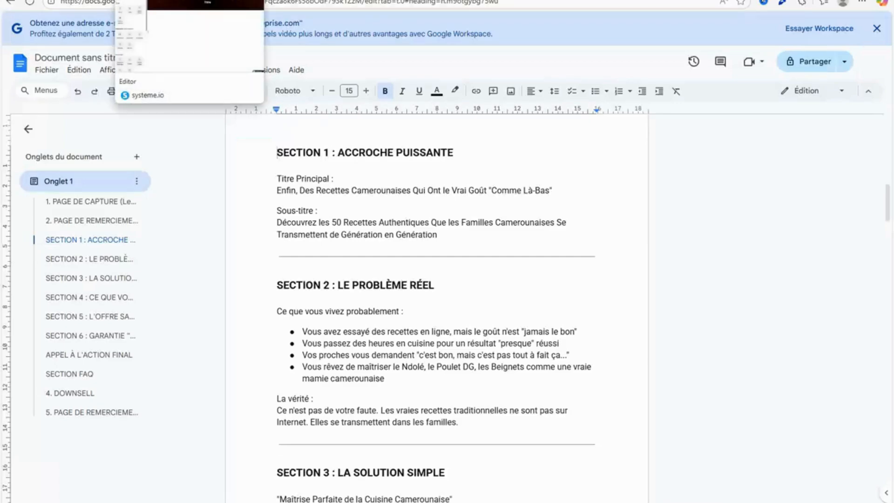
left_click(130, 0)
left_click(93, 0)
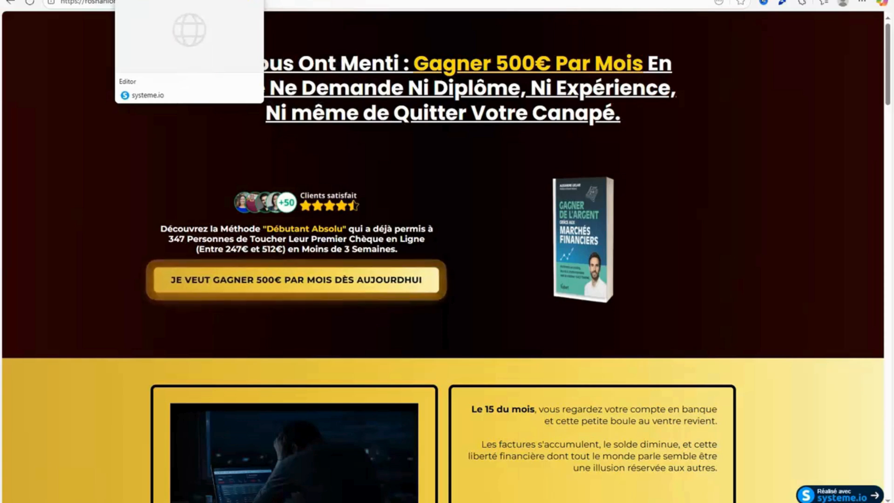
left_click(130, 0)
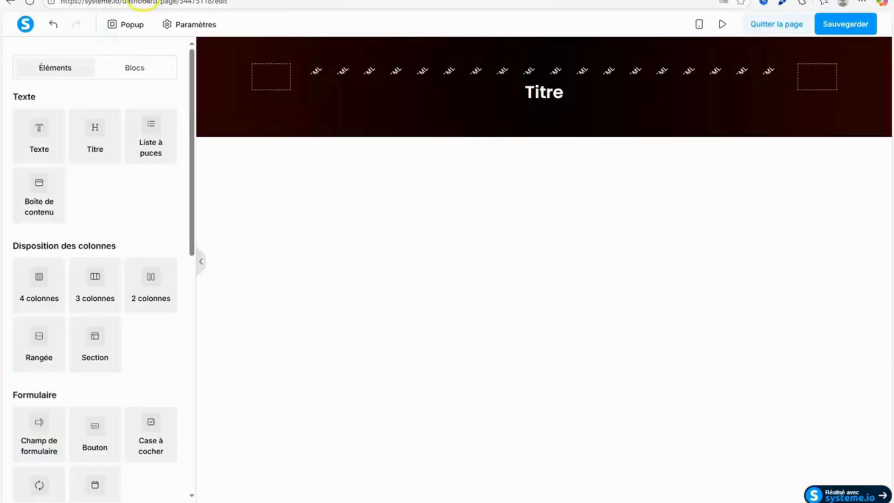
Insert a two-column row below the title, with a text element in its first column and a video in its second.
left_click_drag(146, 305, 571, 114)
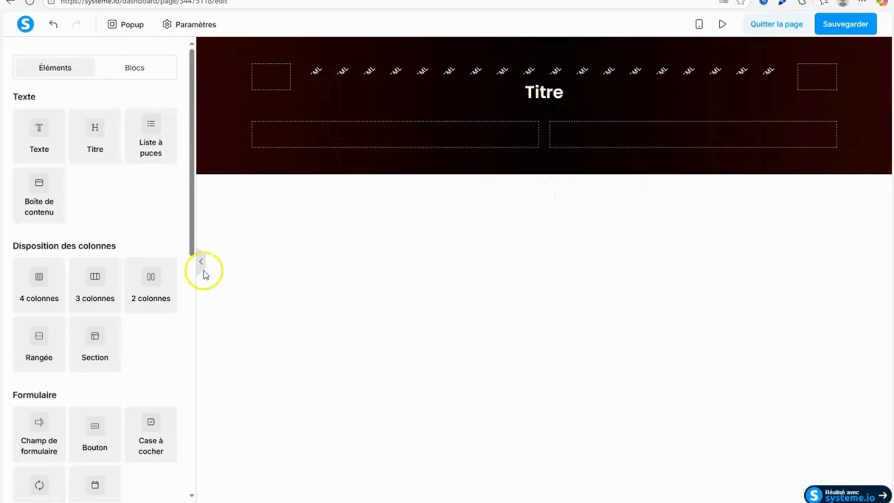
left_click_drag(195, 195, 172, 185)
left_click_drag(34, 145, 377, 144)
left_click_drag(192, 228, 205, 346)
left_click_drag(100, 388, 647, 144)
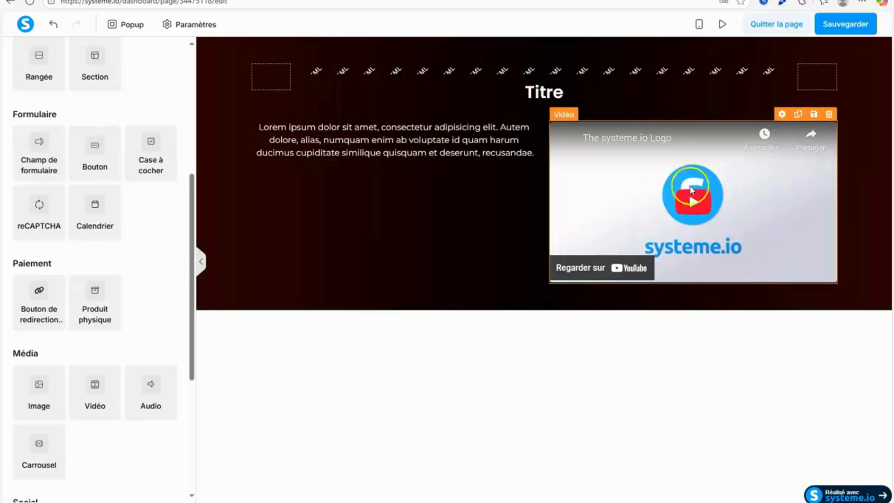
Delete the video element and the two-column row below the title.
left_click(717, 173)
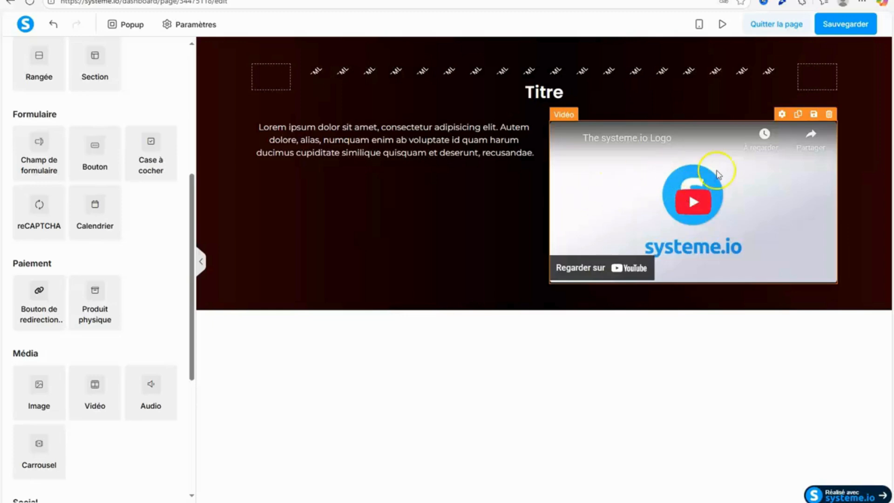
left_click(835, 116)
left_click(487, 59)
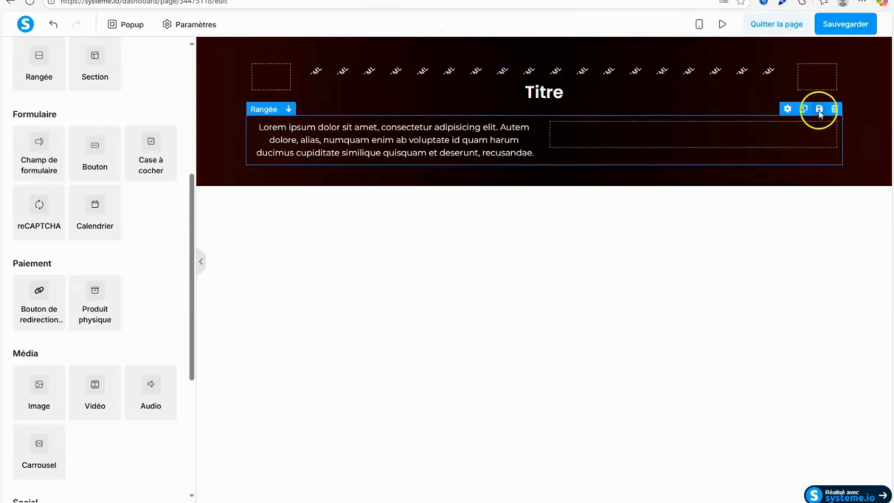
left_click(834, 108)
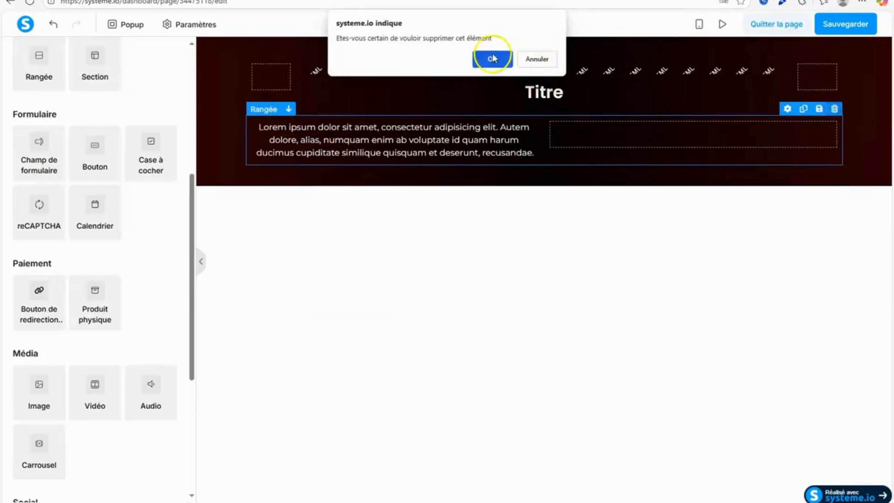
left_click(489, 58)
Switch to the Google Docs document and copy the main title under "SECTION 1 : ACCROCHE PUISSANTE".
key("ctrl+Tab")
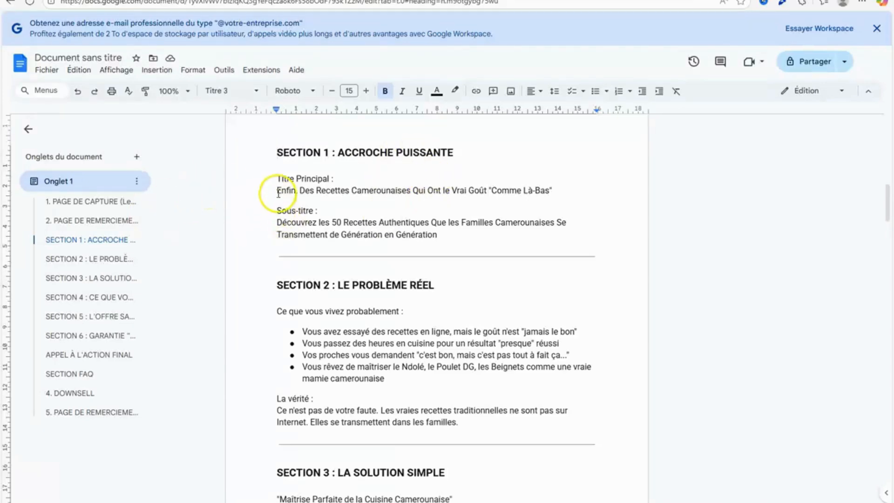
left_click_drag(278, 194, 521, 187)
right_click(546, 191)
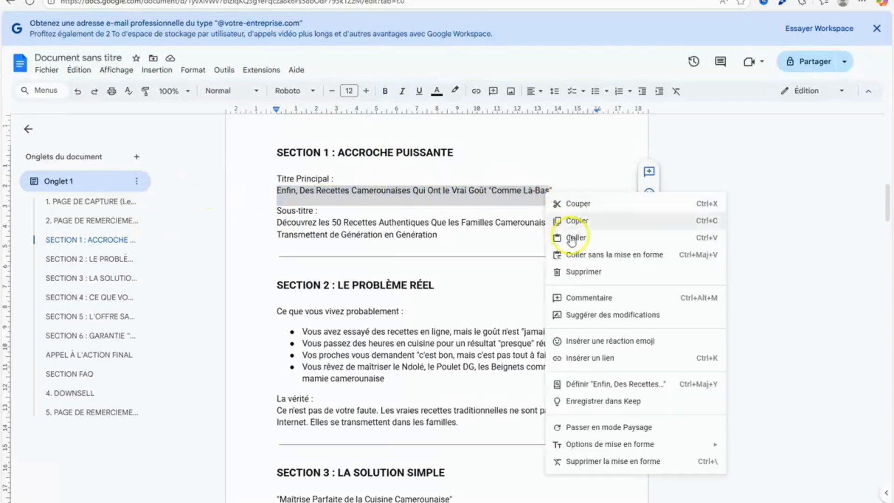
left_click(585, 222)
Return to the page editor and replace the placeholder title with "Enfin, Des Recettes Camerounaises Qui Ont le Vrai Goût "Comme Là-Bas".
key("ctrl+Tab")
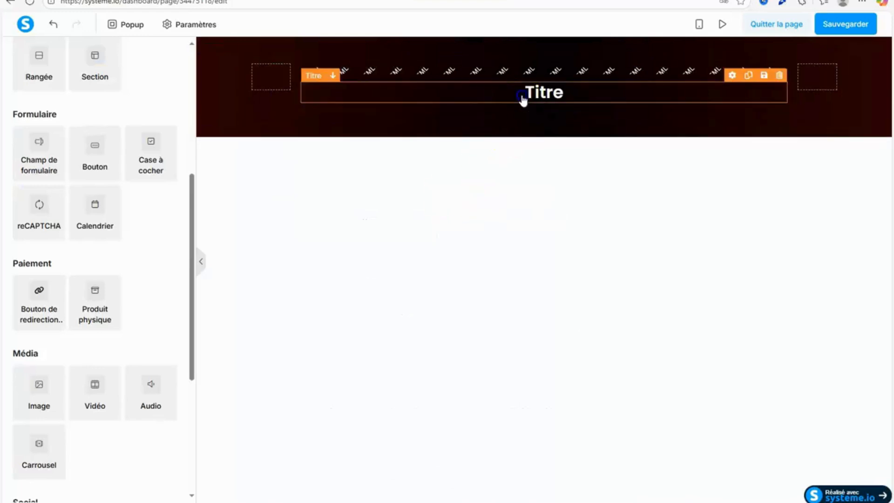
left_click(572, 96)
left_click_drag(573, 93, 527, 94)
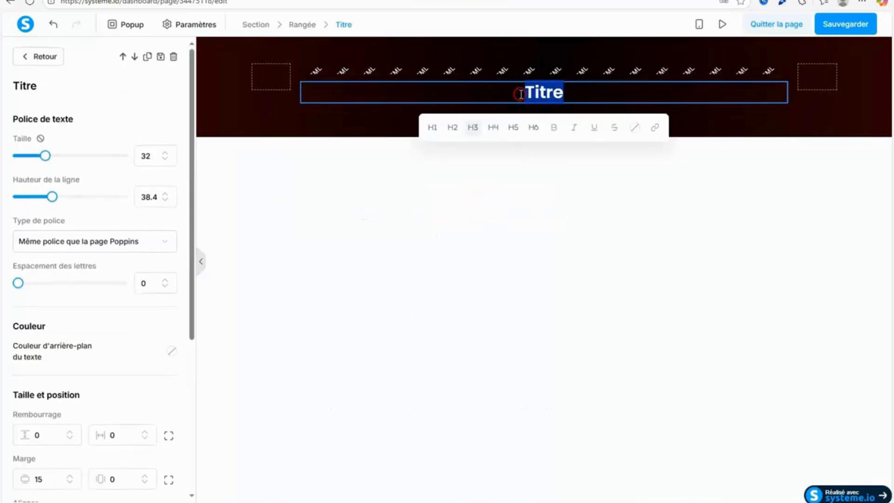
right_click(520, 95)
left_click(550, 174)
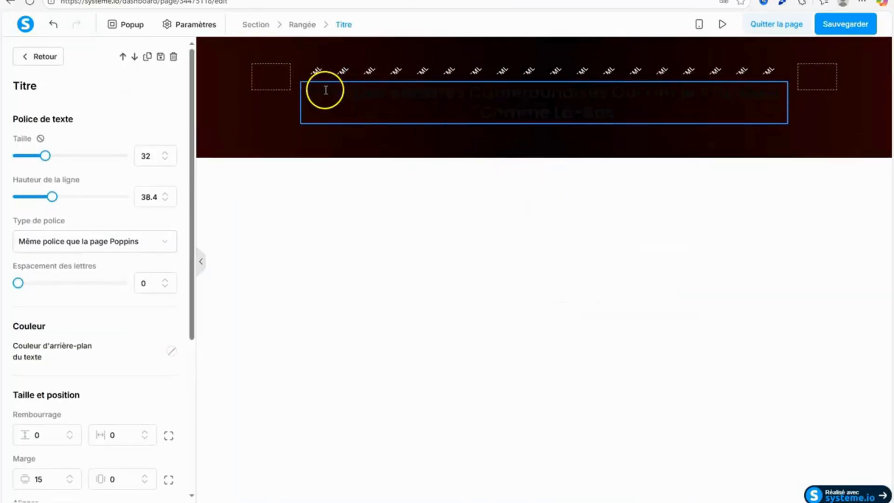
Color the whole title text white using the saved colors.
left_click_drag(305, 92, 674, 122)
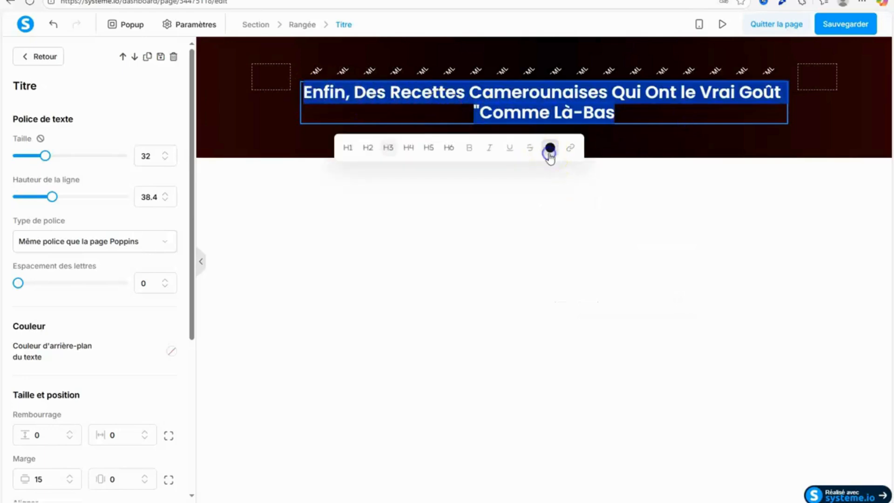
left_click(550, 148)
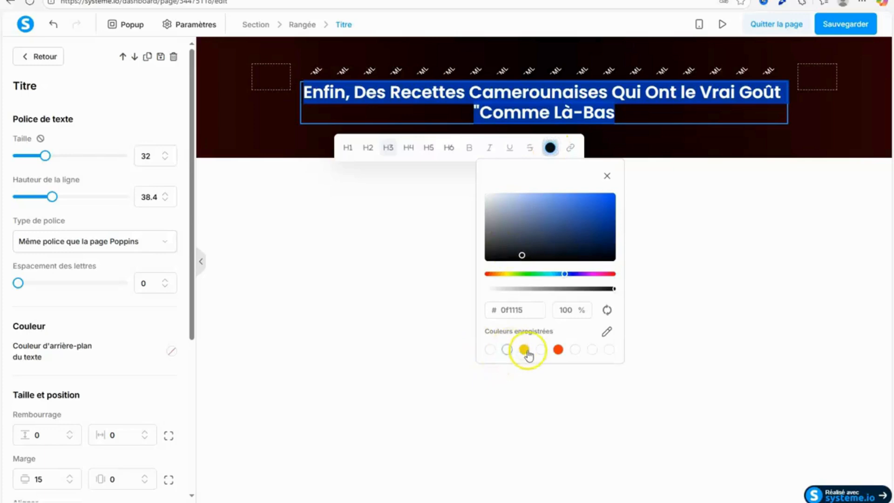
left_click(540, 348)
Set the title's font size to 35 and its line height to 42.4.
left_click(164, 153)
left_click(164, 153)
left_click(164, 152)
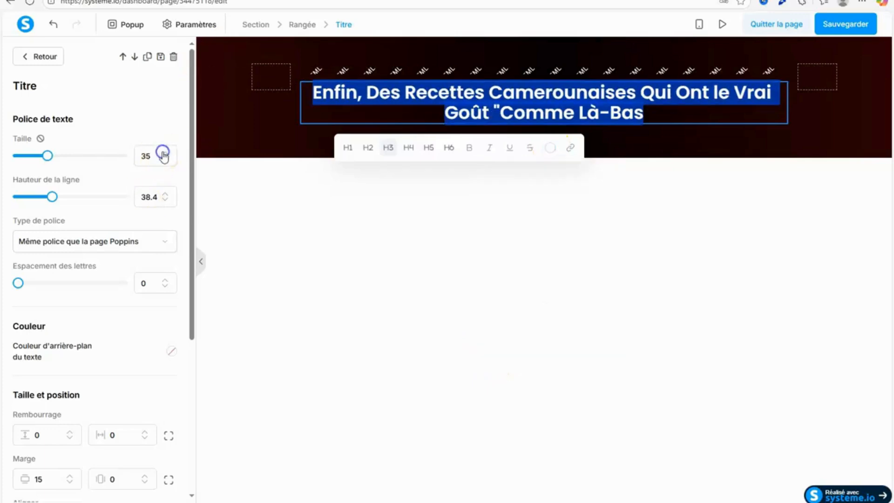
left_click(166, 194)
left_click(166, 194)
left_click(167, 194)
left_click(166, 194)
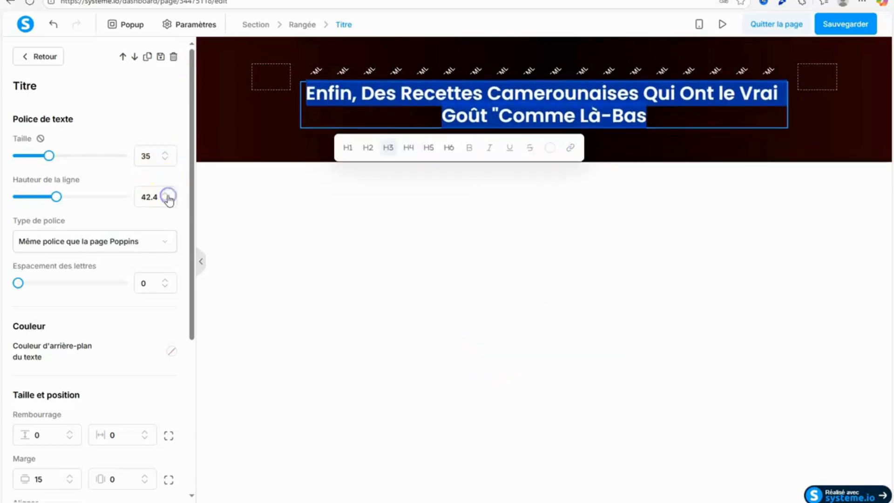
Color the words "Recettes Camerounaises" in the title yellow using the saved colors.
left_click(386, 209)
left_click(345, 94)
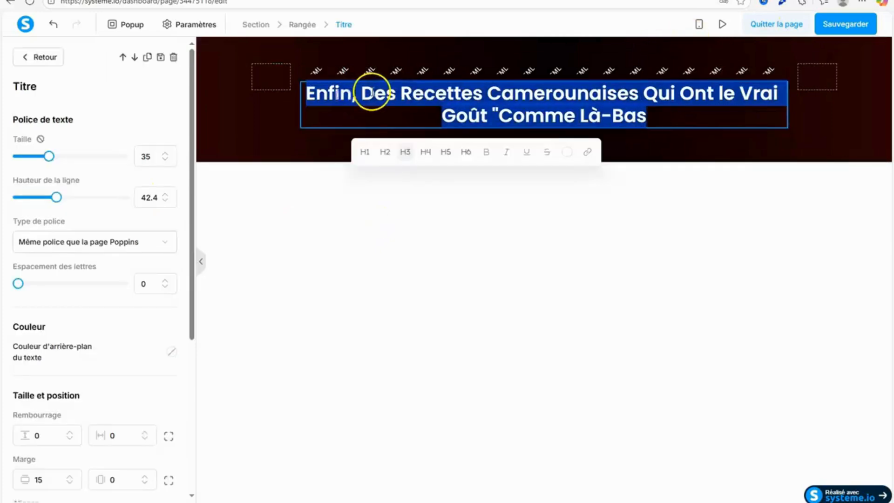
left_click(372, 93)
left_click_drag(401, 94, 639, 94)
left_click(614, 130)
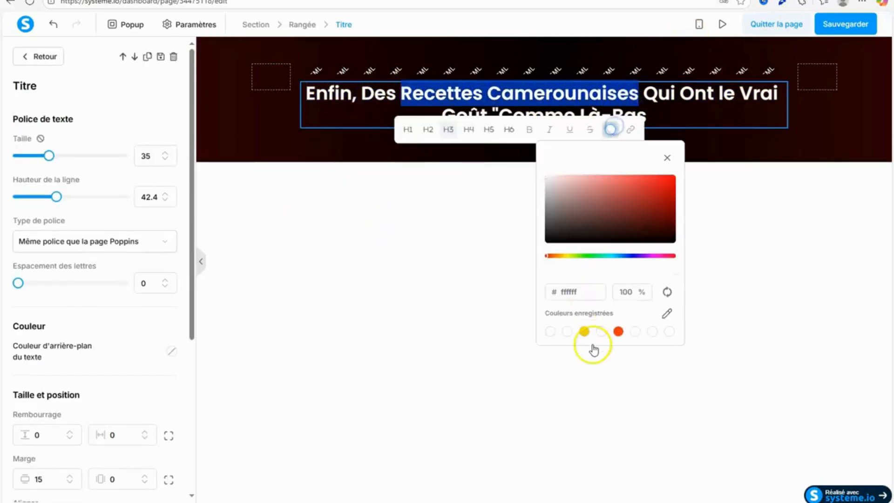
left_click(584, 333)
left_click(538, 374)
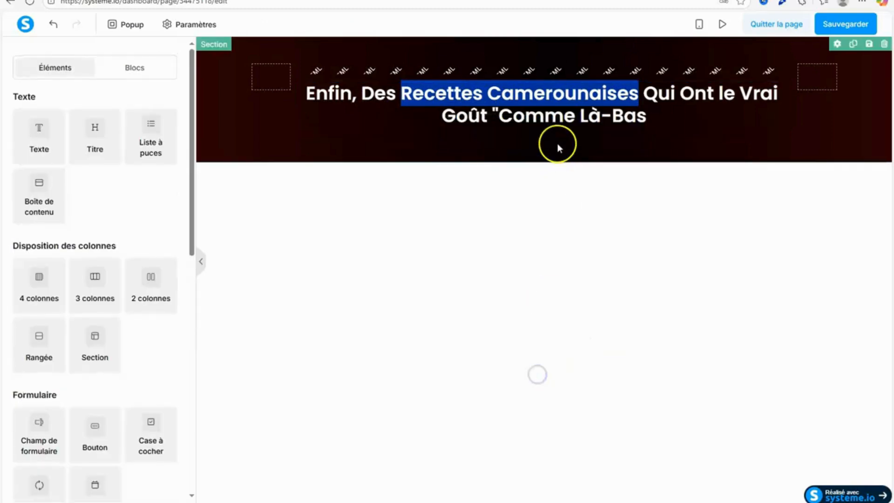
left_click(558, 143)
left_click(504, 195)
left_click(511, 124)
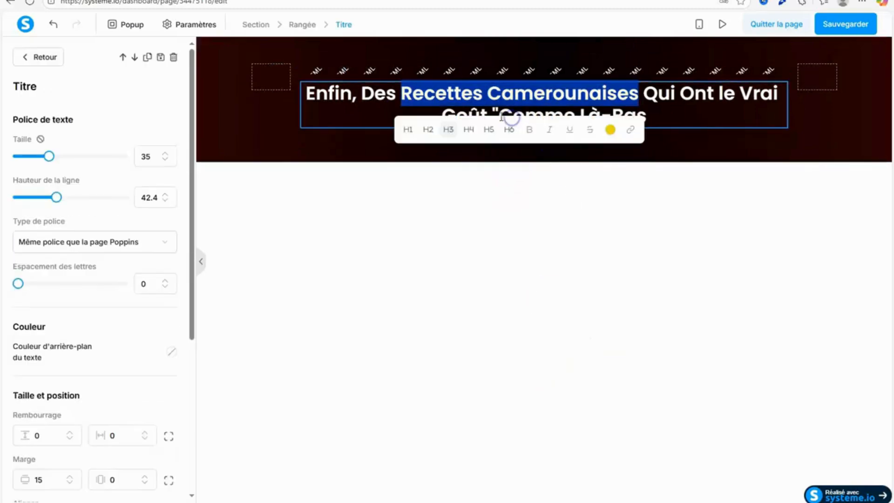
left_click(500, 117)
left_click(515, 103)
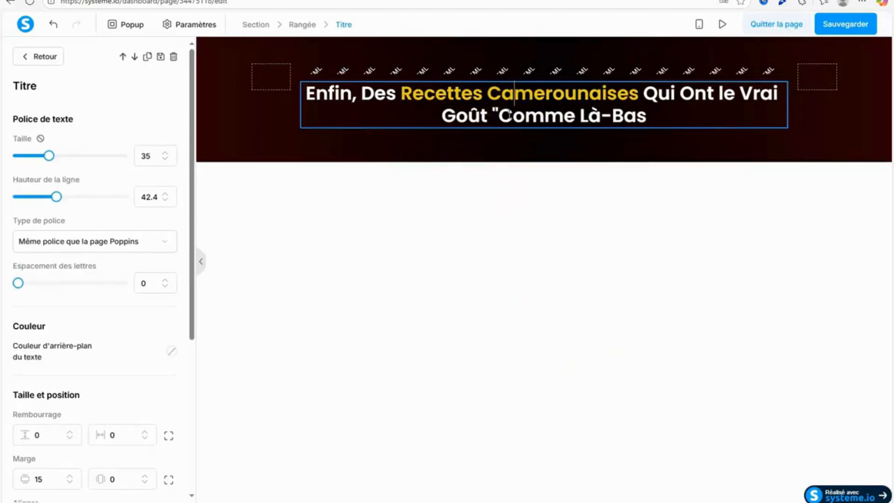
Try to color the words "Comme Là-Bas" in the title with the saved yellow.
left_click_drag(501, 118, 646, 116)
left_click(659, 153)
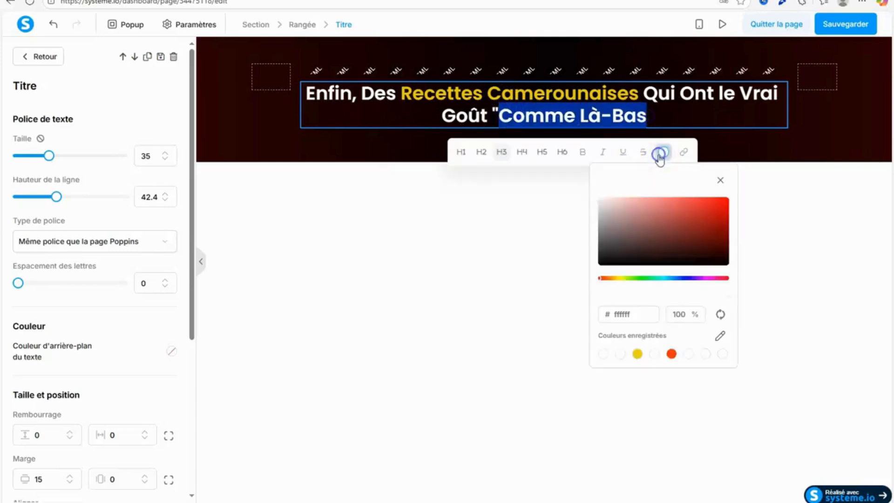
left_click(637, 354)
Add the missing closing quotation mark after "Comme Là-Bas" at the end of the title.
left_click(667, 120)
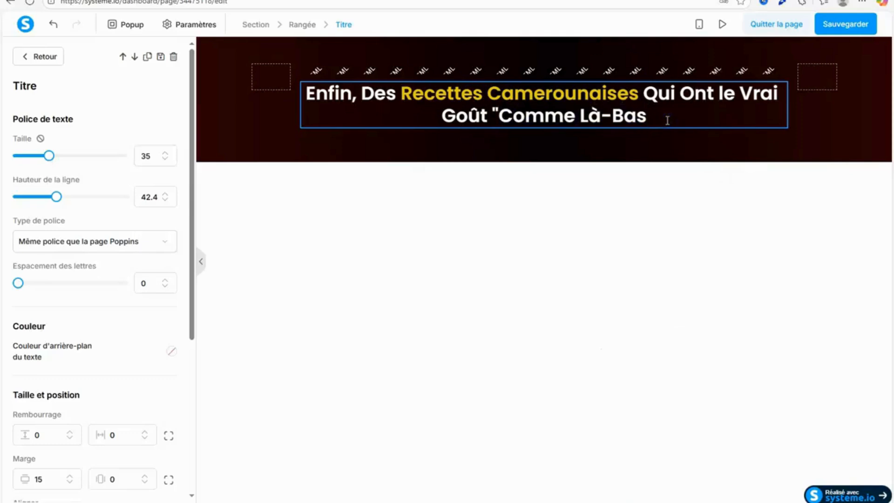
type("\"")
left_click(654, 180)
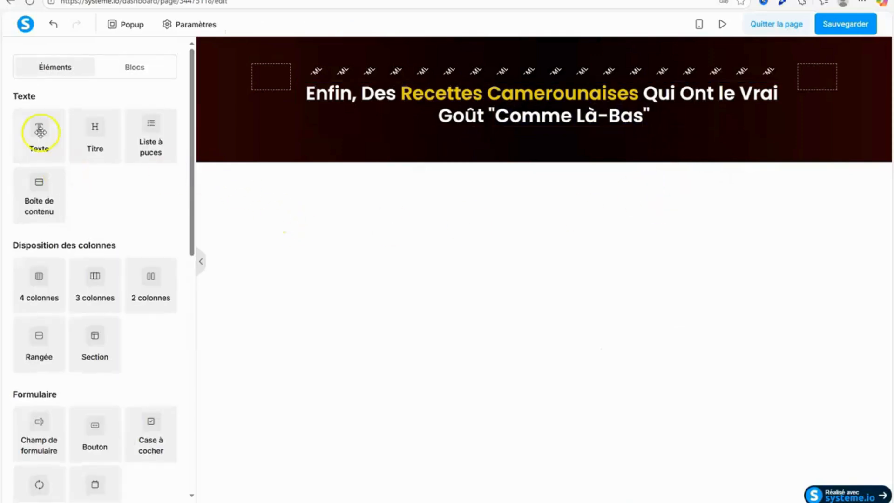
Add a text element below the title and copy the "Sous-titre" sentence of Section 1 from the Google Docs document.
left_click_drag(40, 131, 538, 136)
key("ctrl+Tab")
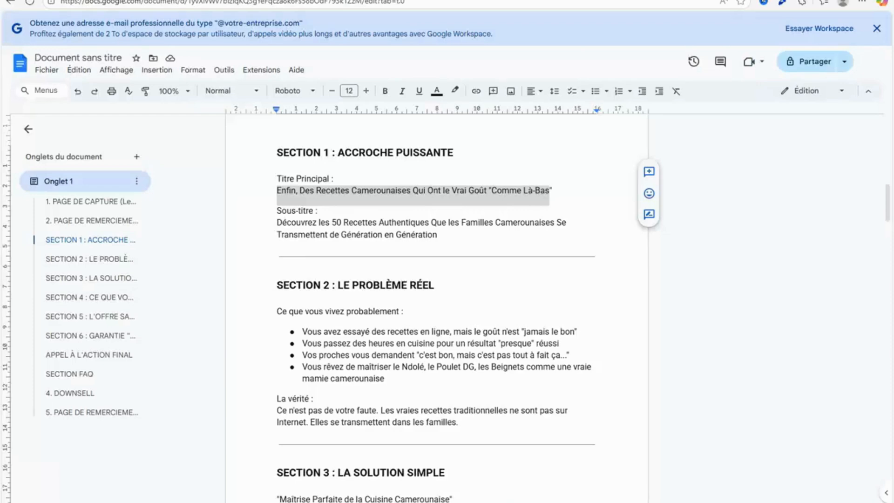
left_click_drag(278, 223, 487, 232)
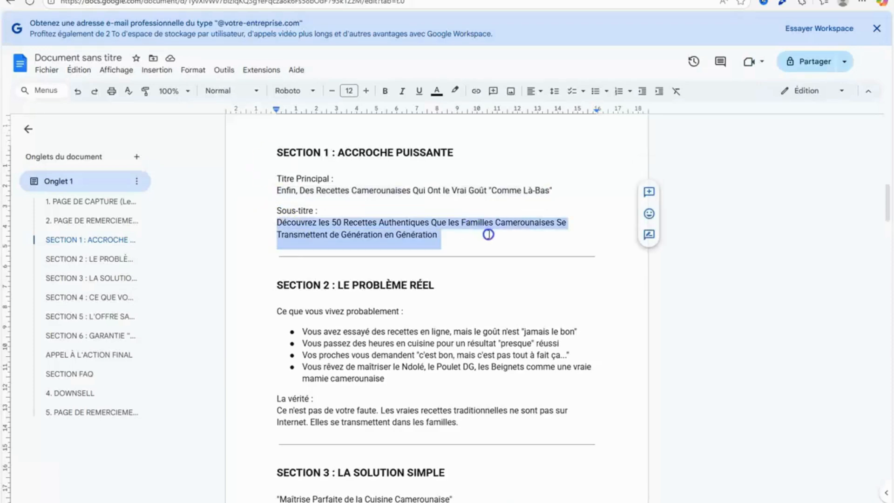
right_click(369, 235)
left_click(406, 256)
Return to the page editor and replace the placeholder paragraph with the copied subtitle beginning "écouvrez les 50 Recettes Authentiques".
key("ctrl+shift+Tab")
left_click(500, 138)
left_click(339, 199)
left_click(344, 145)
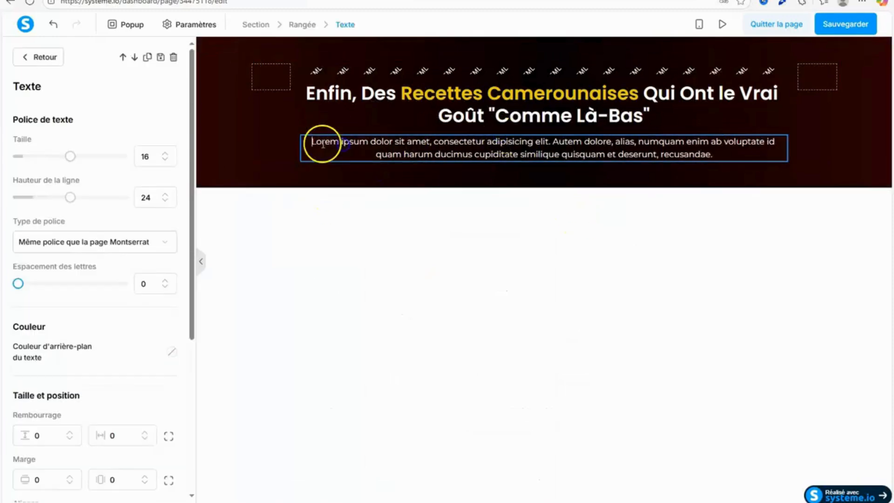
left_click_drag(323, 144, 712, 154)
right_click(712, 154)
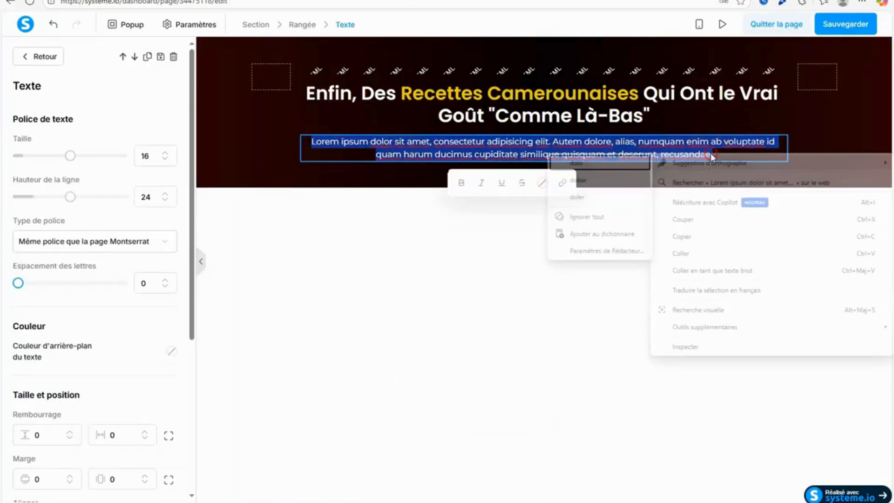
left_click(680, 254)
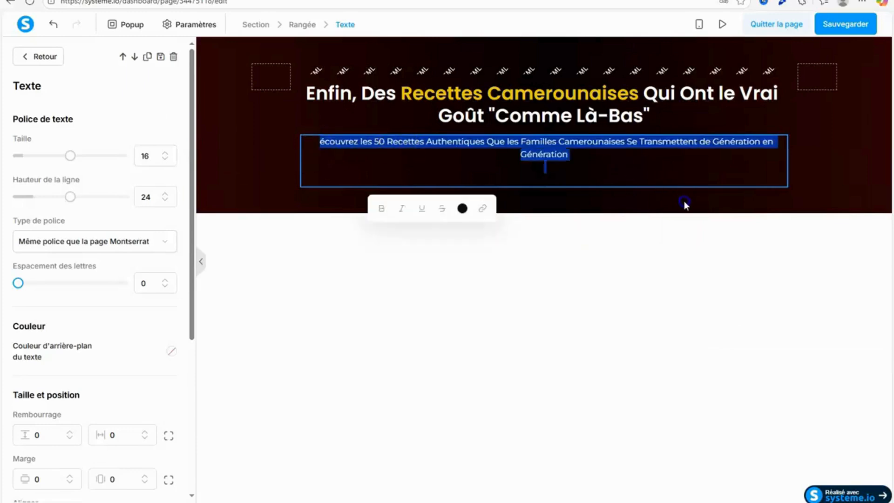
Color the subtitle text white using the saved colors and set its font size to 13.
left_click(463, 208)
left_click(454, 399)
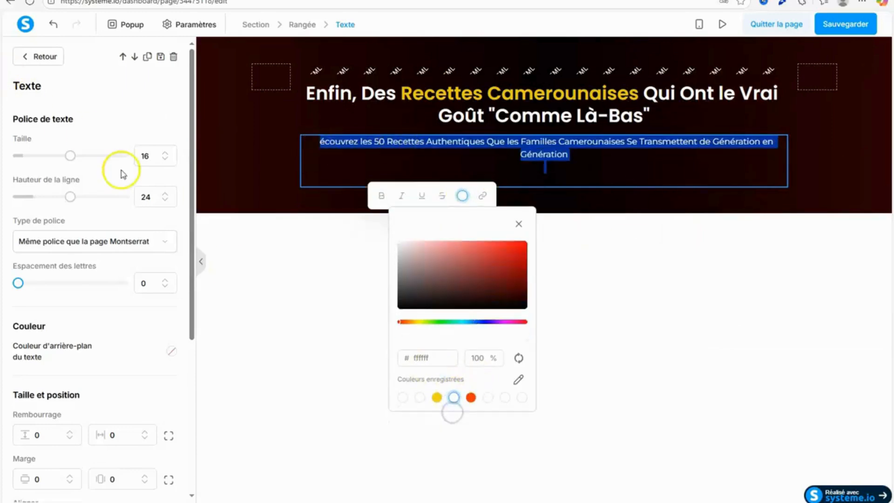
left_click(166, 160)
left_click(166, 160)
left_click(166, 159)
Remove the empty lines after the subtitle sentence.
left_click(483, 167)
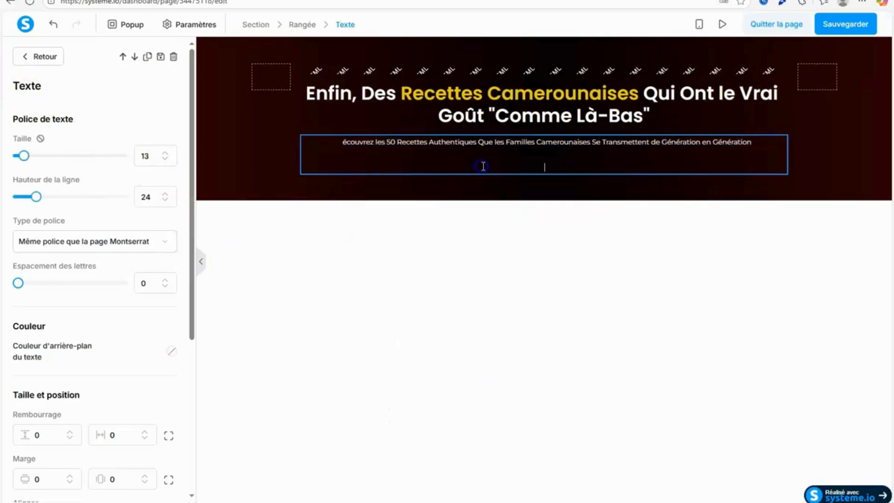
key("BackSpace")
key("BackSpace")
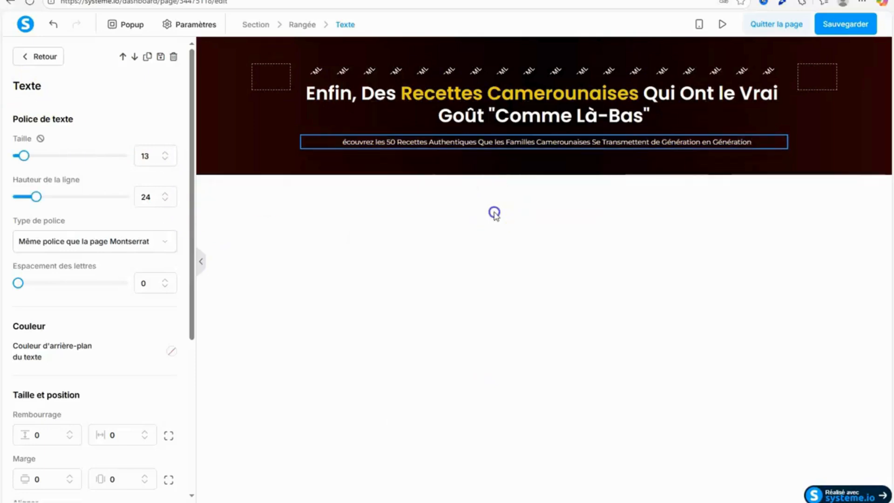
left_click(495, 213)
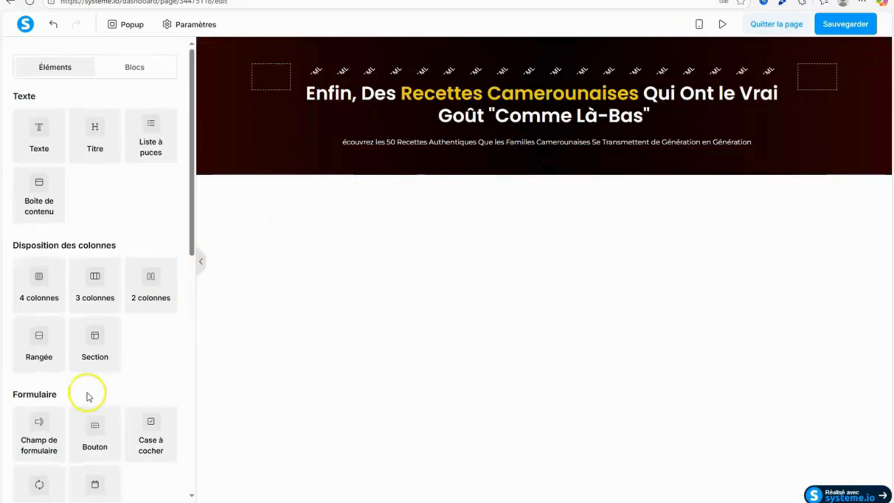
Add a video element below the subtitle in the opening section.
left_click_drag(195, 255, 197, 341)
left_click_drag(95, 380, 619, 147)
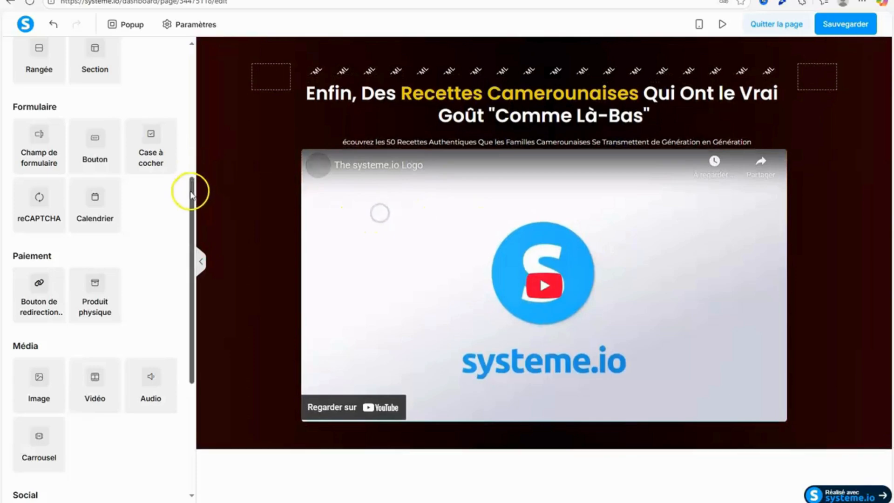
left_click_drag(191, 190, 191, 365)
Set the video element's top margin to 20.
left_click(419, 288)
left_click_drag(190, 308, 188, 455)
left_click(166, 309)
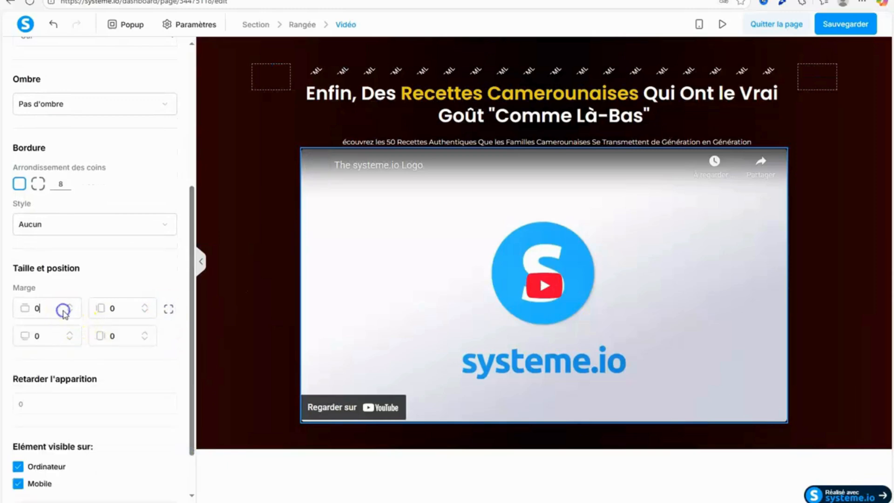
left_click_drag(49, 307, 4, 312)
type("20")
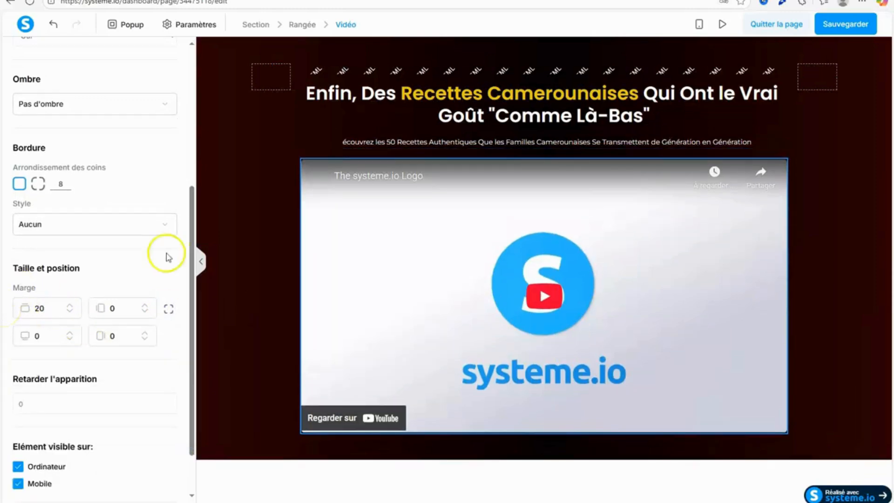
Switch the video type to "Intégrer à la page", then "Importer un fichier", and back to "Lien direct".
left_click_drag(190, 254, 190, 117)
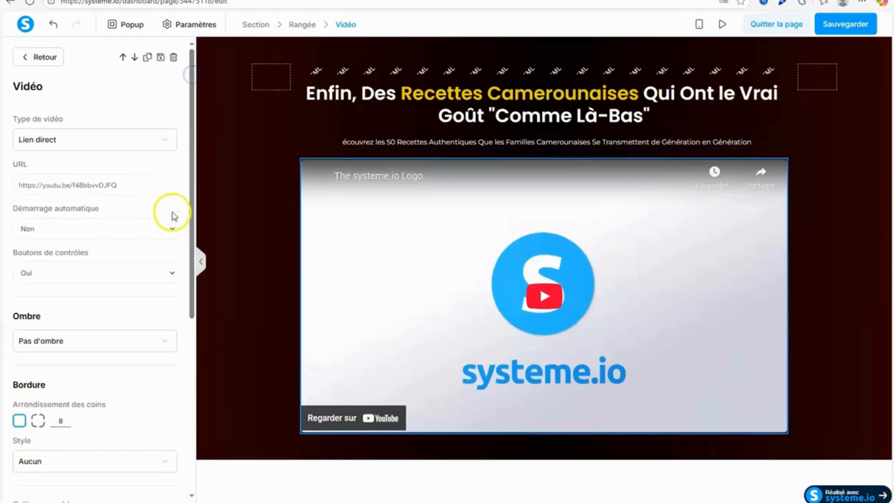
left_click_drag(187, 259, 202, 339)
left_click(232, 349)
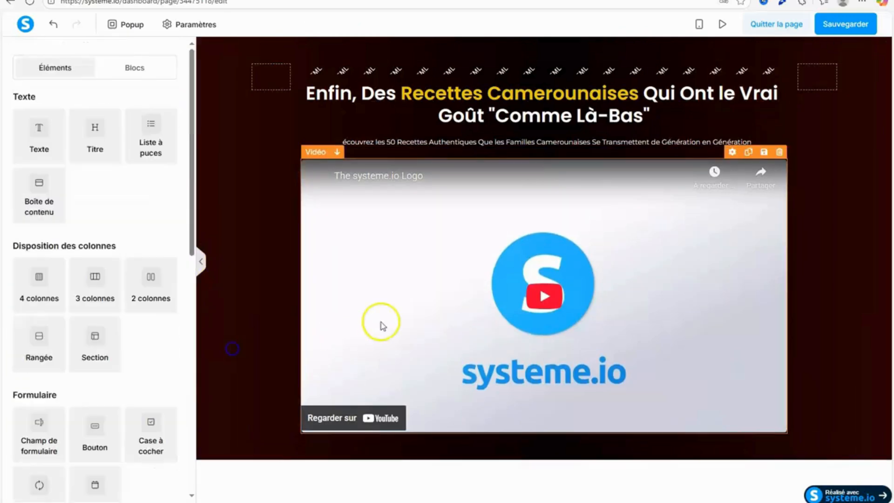
left_click(428, 287)
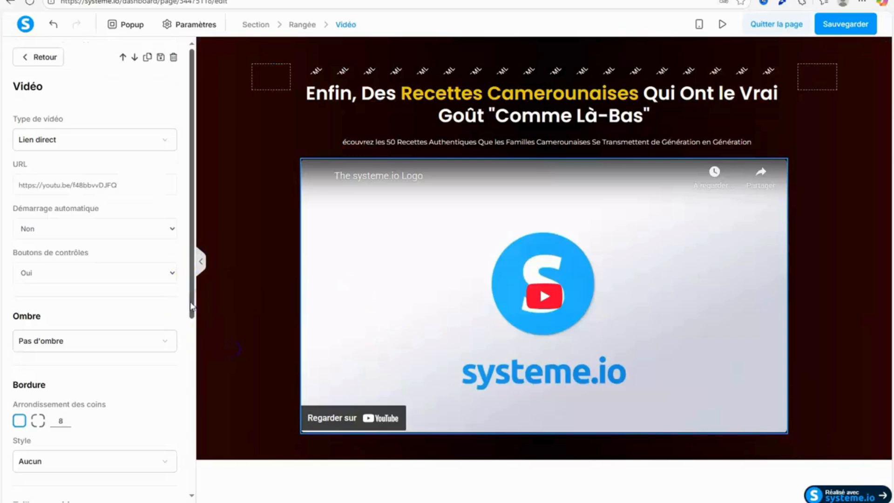
left_click_drag(198, 296, 186, 243)
left_click(127, 133)
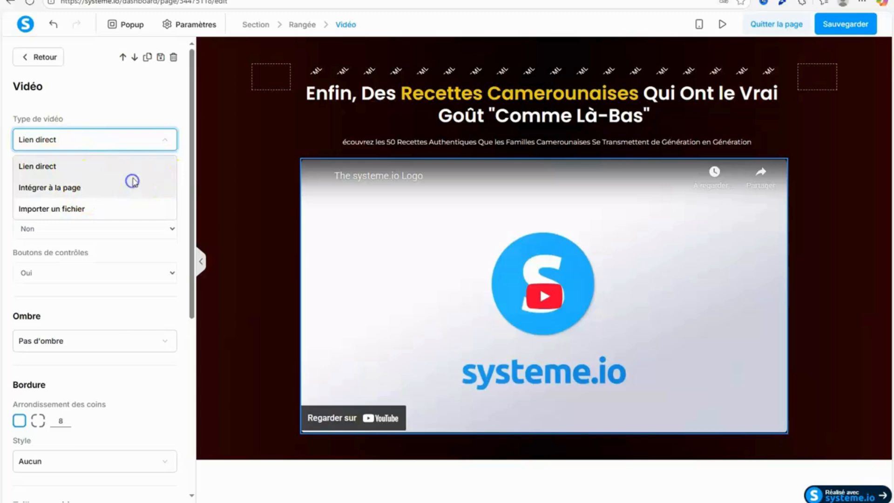
left_click(74, 188)
left_click(101, 139)
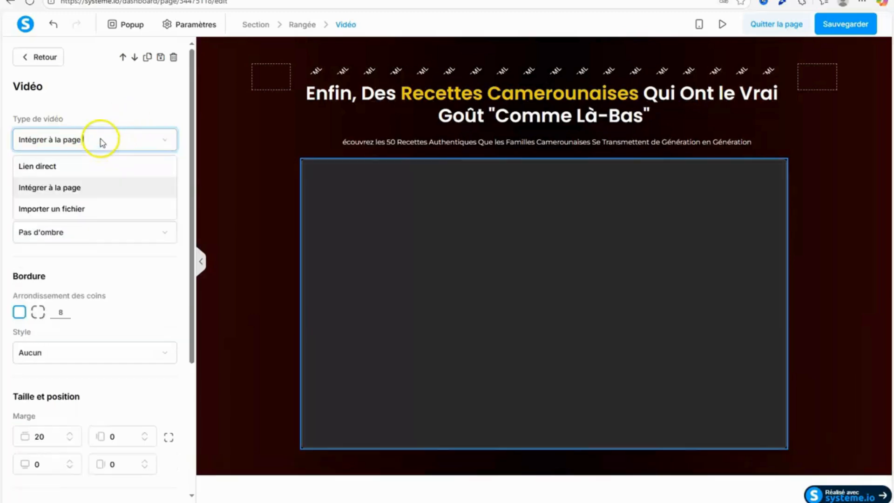
left_click(74, 210)
left_click(135, 142)
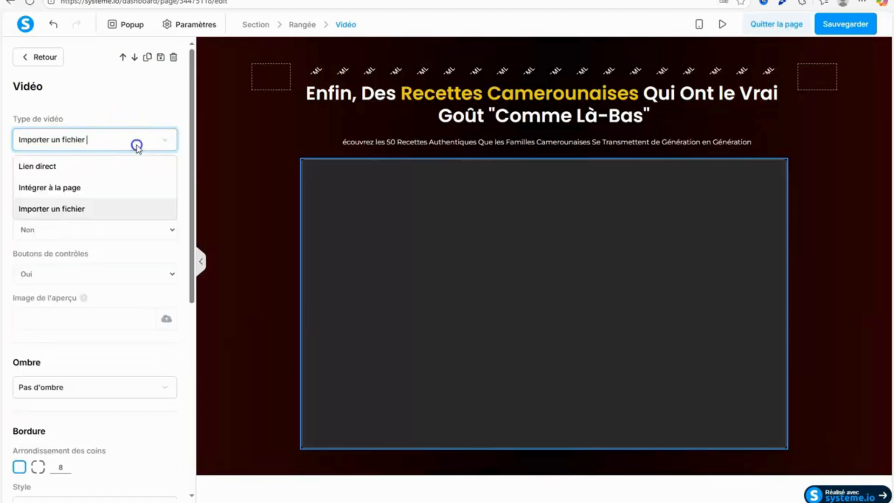
left_click(111, 167)
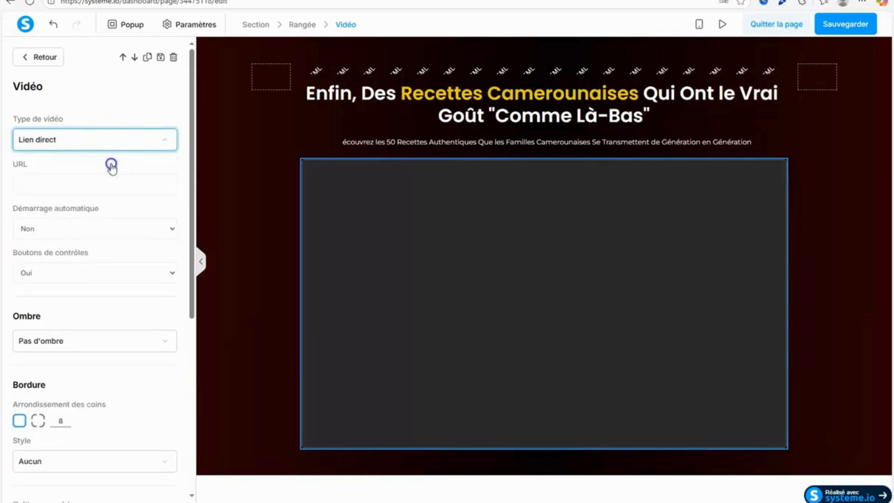
Delete the video element below the subtitle.
left_click(174, 57)
left_click(783, 163)
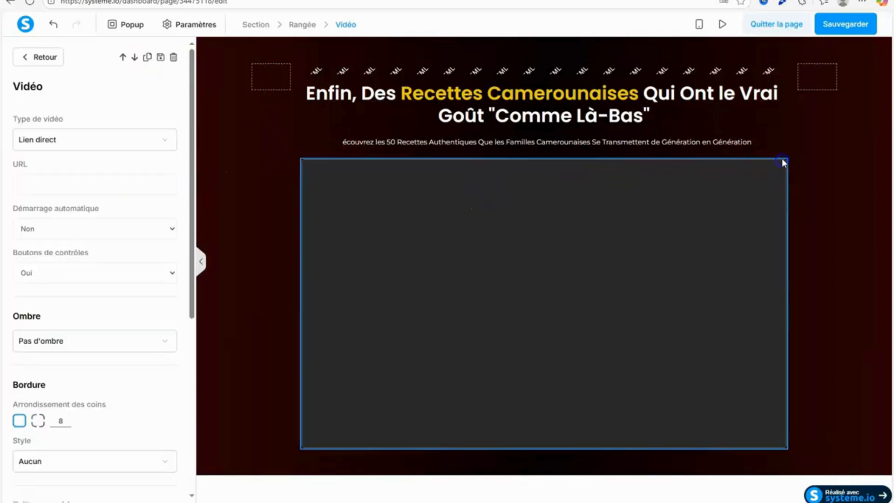
left_click(745, 204)
left_click(778, 154)
left_click(492, 58)
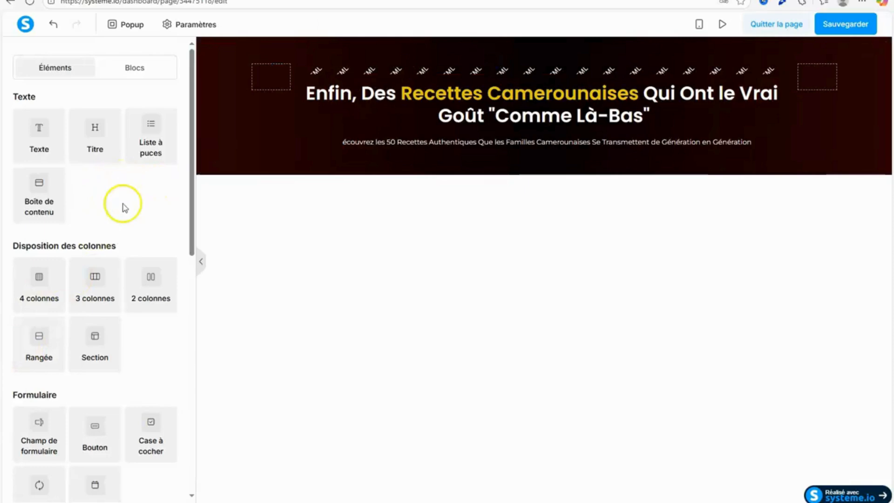
Add an image element below the subtitle in the opening section.
mouse_move(190, 194)
left_mouse_down()
mouse_move(189, 265)
mouse_move(198, 203)
left_mouse_up()
left_click_drag(194, 247, 178, 399)
left_click_drag(22, 325, 543, 146)
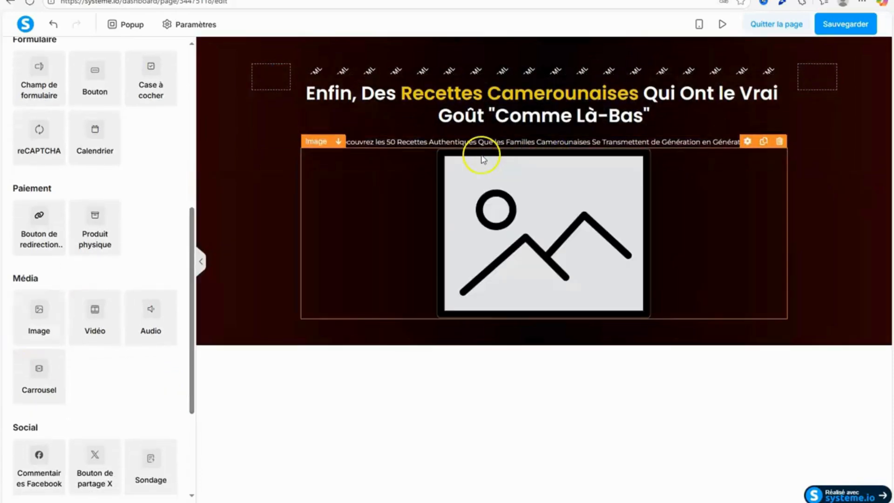
Insert témoigniagecliént.png from the existing images into the image element and shrink it to a small badge.
left_click(468, 230)
left_click(169, 144)
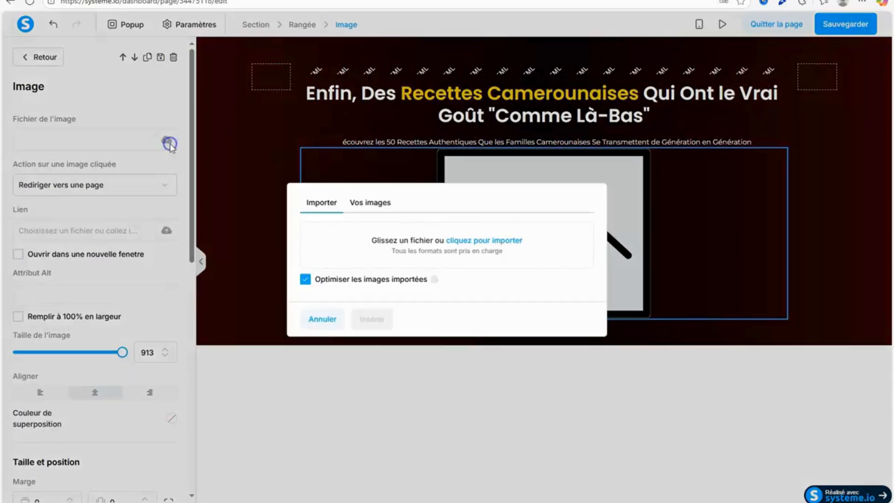
left_click(398, 202)
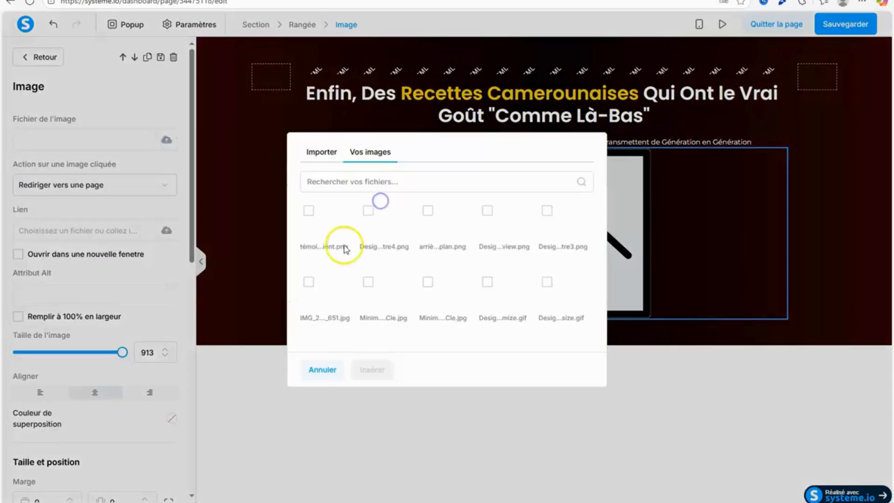
left_click(307, 212)
left_click(368, 370)
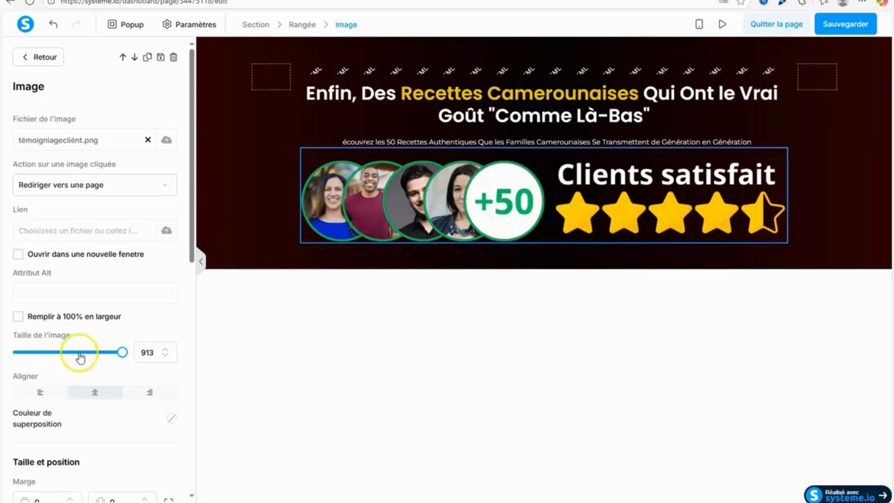
left_click_drag(122, 356, 37, 370)
left_click(425, 352)
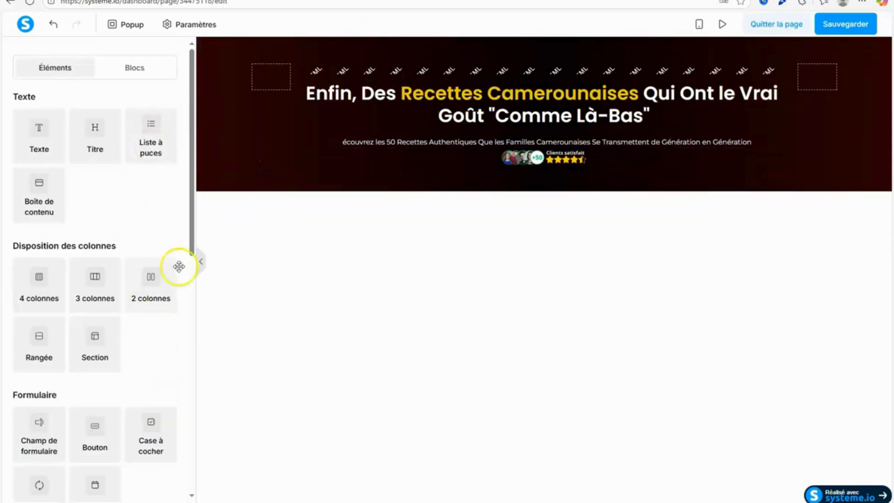
Add a video element below the testimonial image in the opening section and set its top margin to 20.
left_click_drag(193, 230, 194, 439)
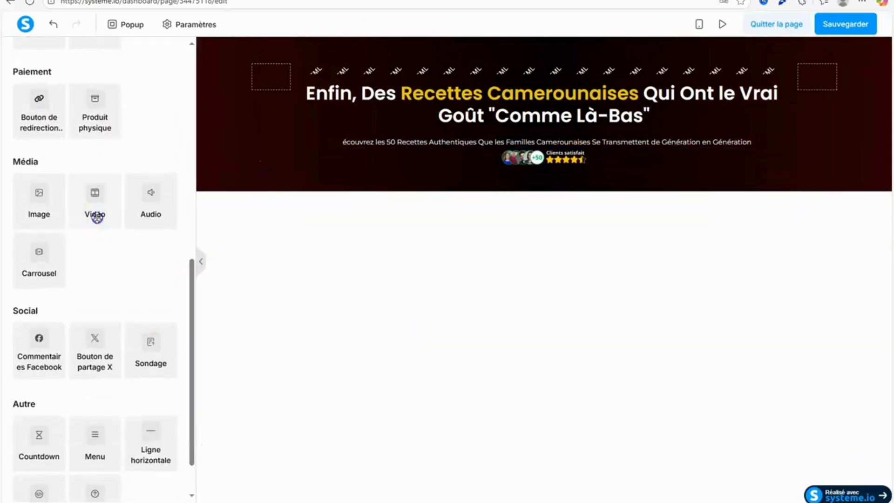
left_click_drag(96, 214, 551, 168)
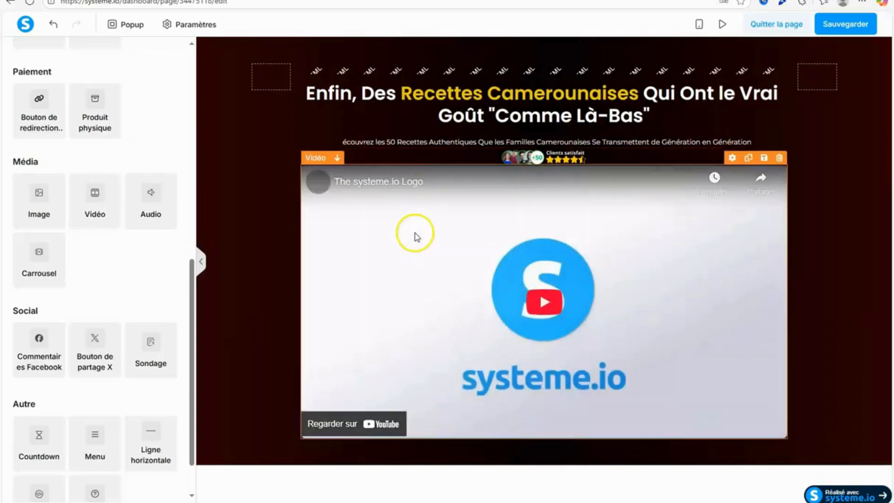
left_click(415, 233)
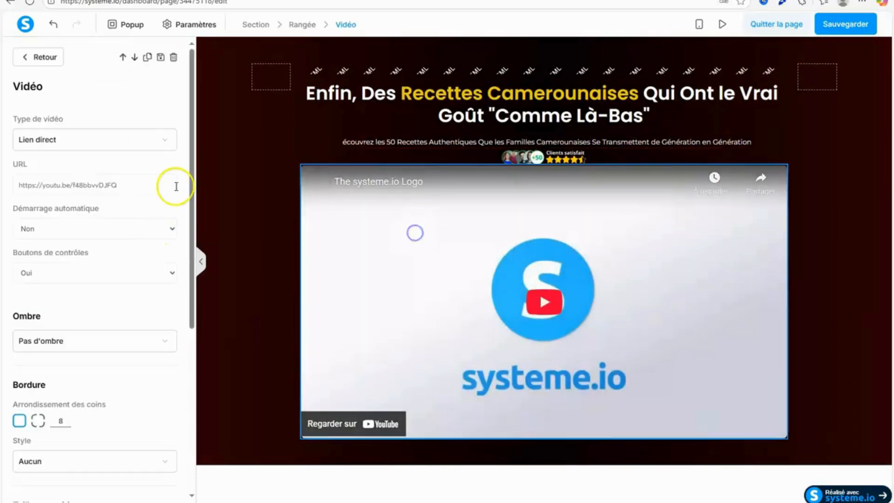
scroll(182, 279, "down", 5)
left_click(171, 278)
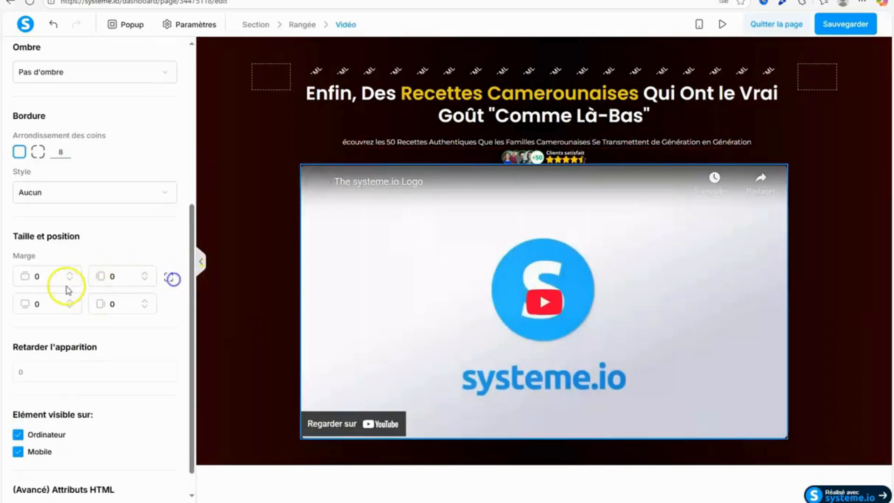
type("20")
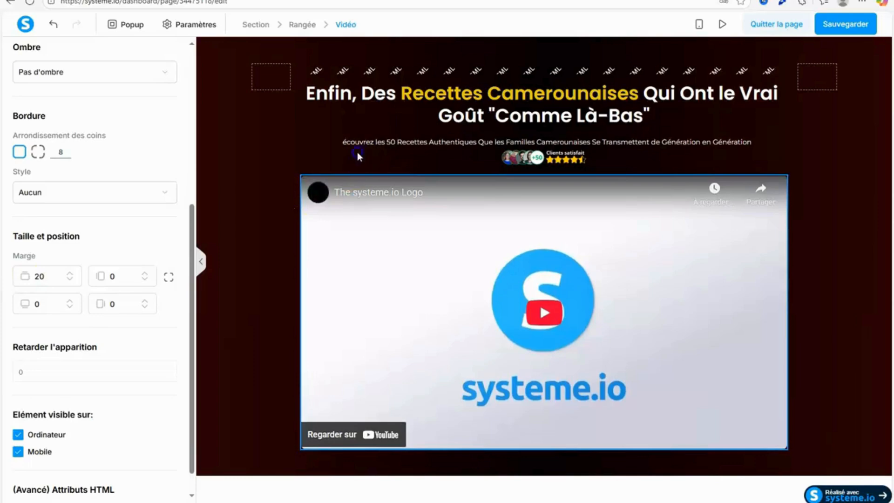
Set the testimonial image's vertical margin to 5 and save the page.
left_click(358, 155)
left_click(515, 156)
left_click_drag(194, 155, 181, 288)
type("5")
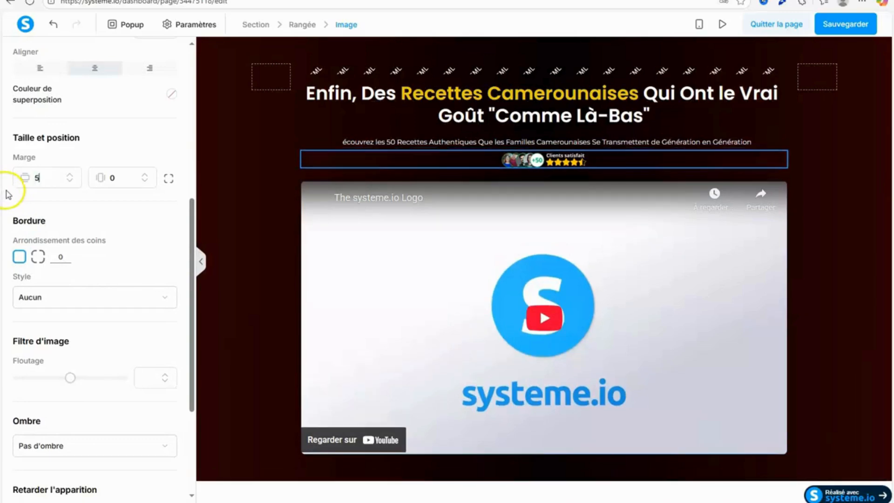
left_click(234, 102)
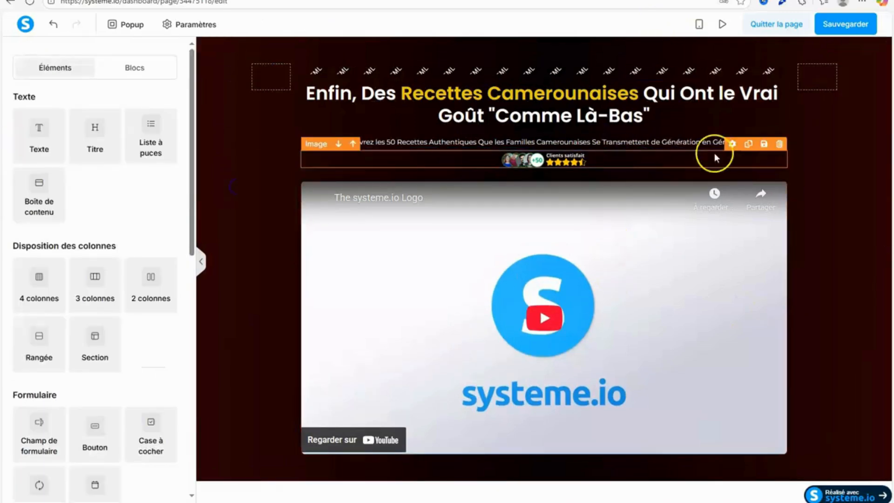
left_click(847, 28)
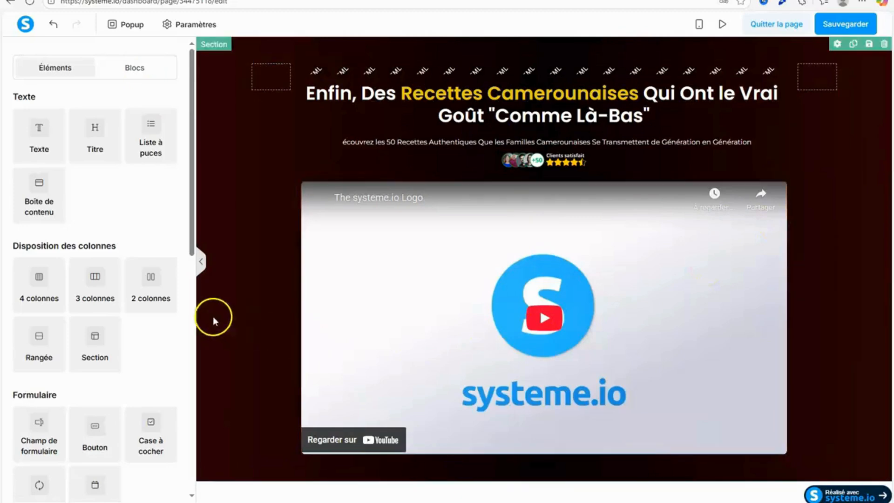
Add a new section below the opening section and set its content width to "Large".
left_click_drag(191, 224, 182, 291)
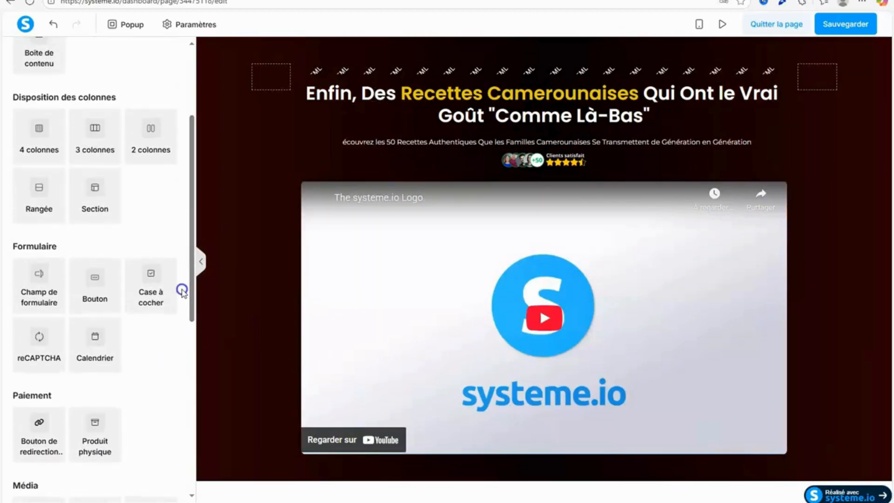
left_click_drag(102, 209, 548, 481)
scroll(883, 320, "down", 2)
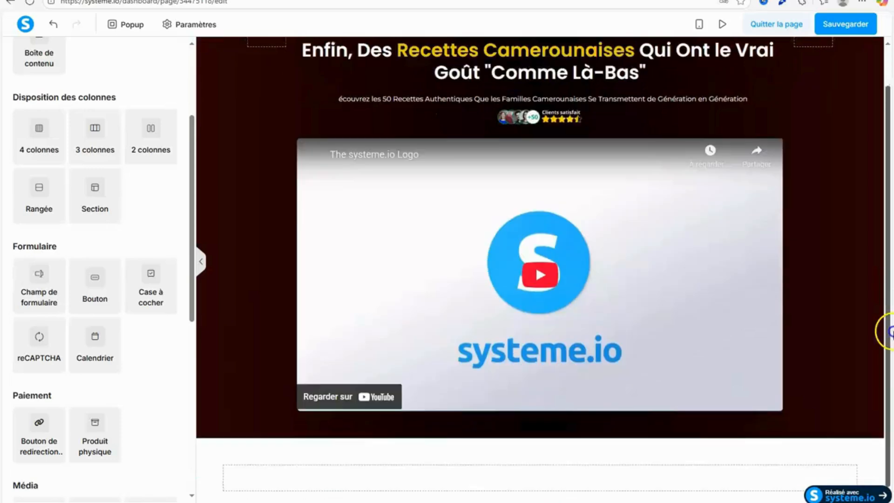
left_click(203, 459)
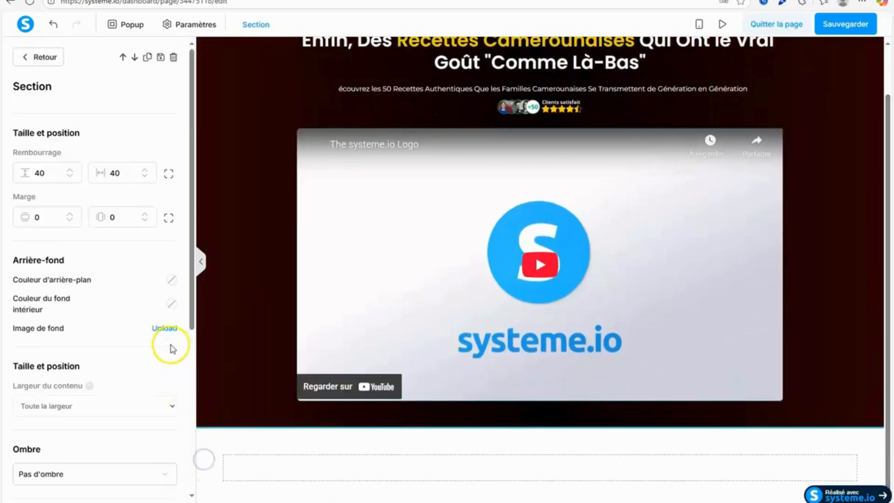
left_click(150, 403)
left_click(77, 436)
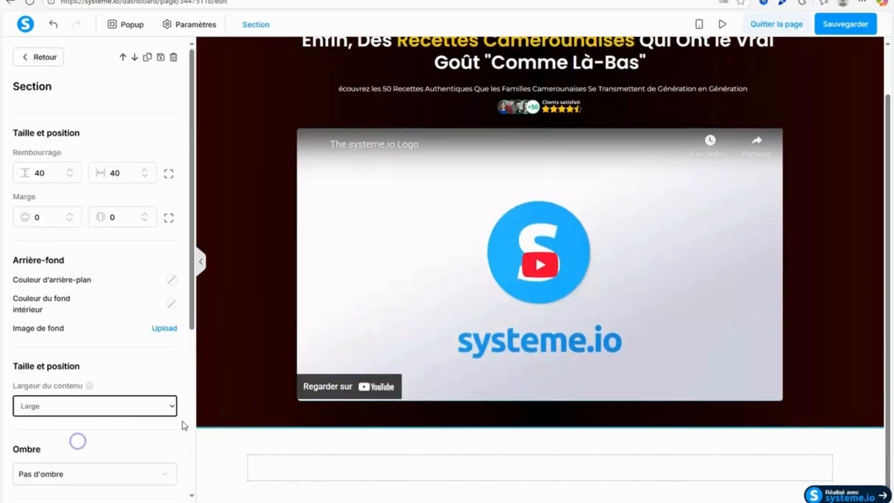
left_click(281, 475)
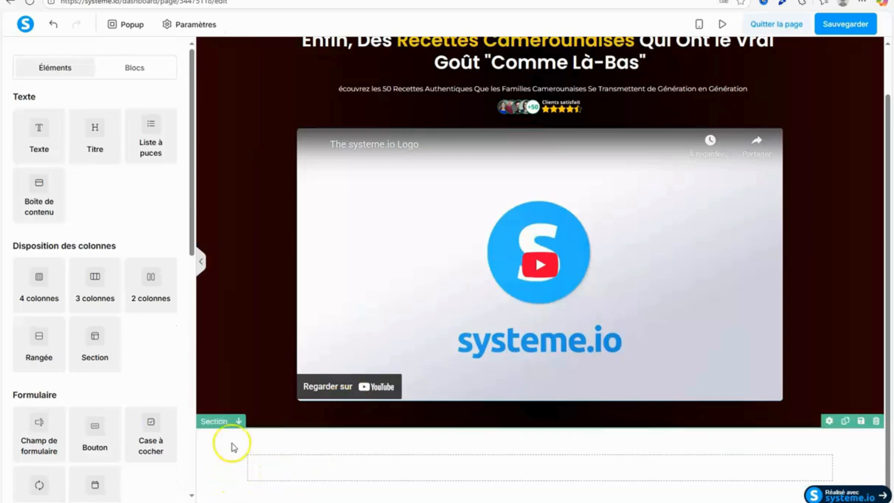
Copy the attribute ID of the new empty section.
scroll(779, 302, "up", 1)
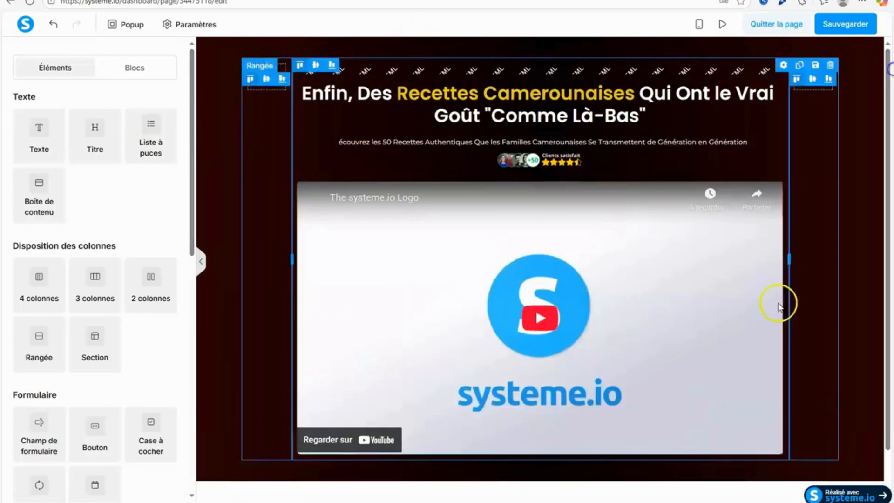
left_click(250, 495)
scroll(190, 314, "down", 5)
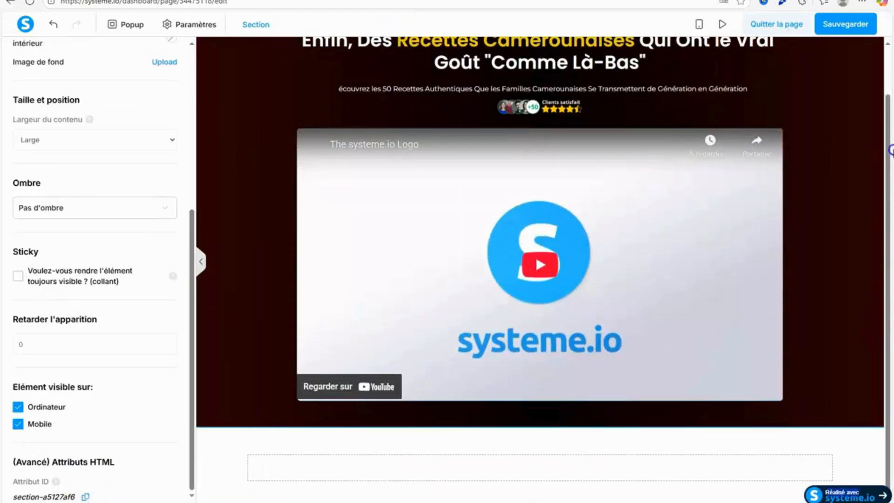
left_click(855, 177)
Open the code of the opening section's HTML element and paste the copied section ID below the existing style block.
left_click_drag(888, 244, 890, 90)
left_click(560, 69)
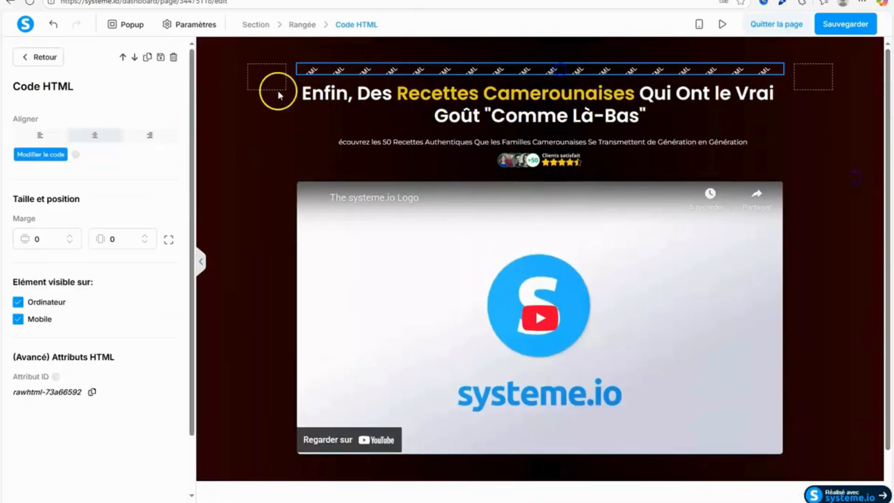
left_click(40, 154)
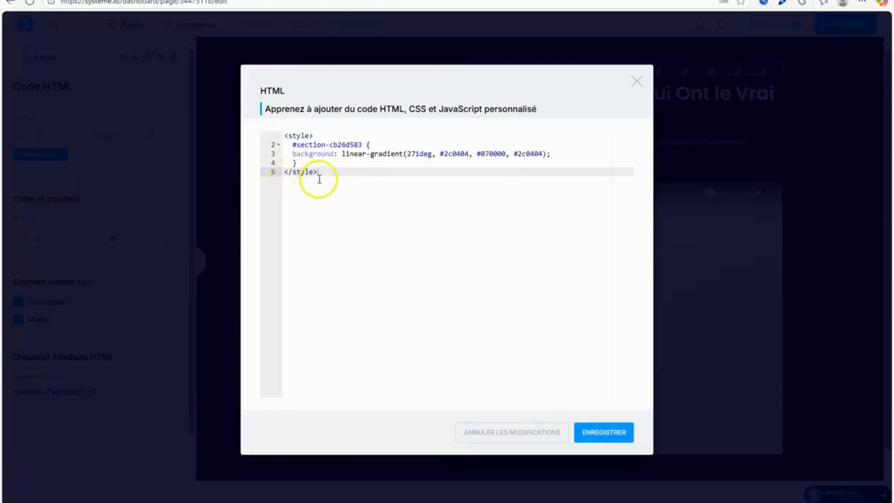
key("Return")
key("Return")
right_click(299, 192)
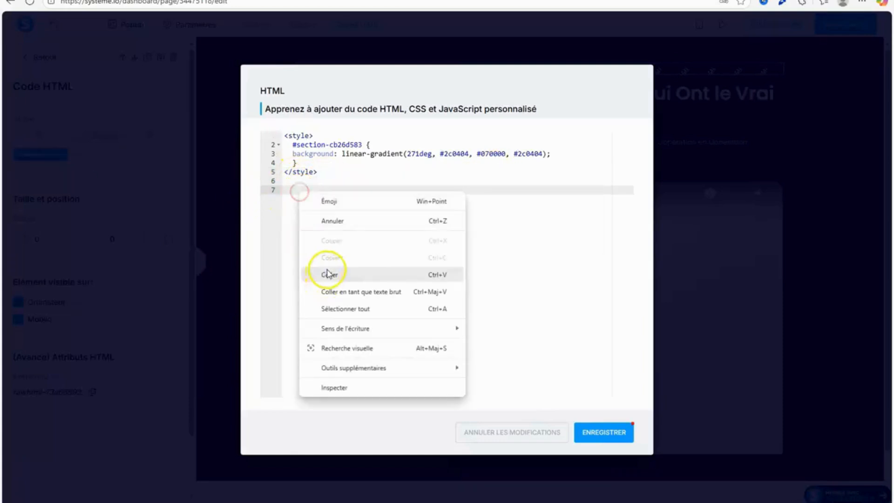
left_click(329, 270)
Switch to the Notepad file and copy the 90deg gold gradient style block listed under "Code for background".
key("alt+Tab")
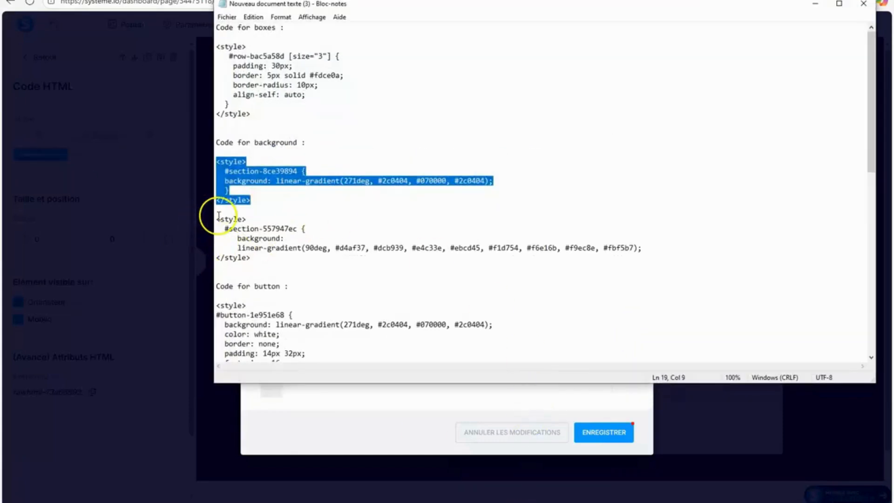
left_click_drag(218, 216, 273, 257)
right_click(251, 248)
left_click(303, 284)
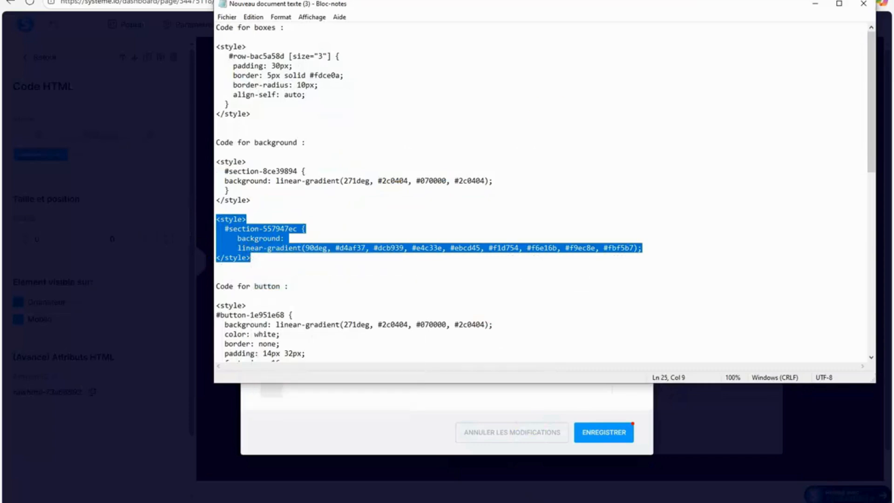
left_click(813, 6)
Paste the gold gradient style block into the HTML code, between the first style block and the pasted section ID.
left_click(316, 184)
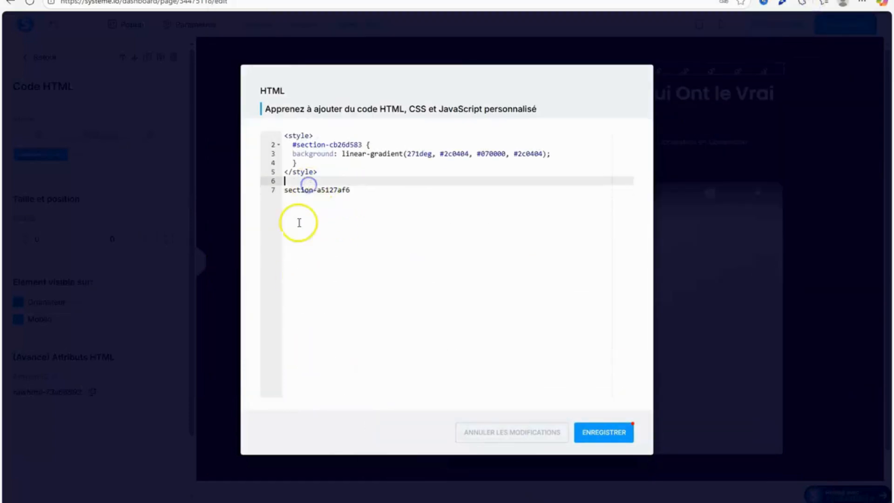
key("Return")
right_click(299, 189)
left_click(330, 273)
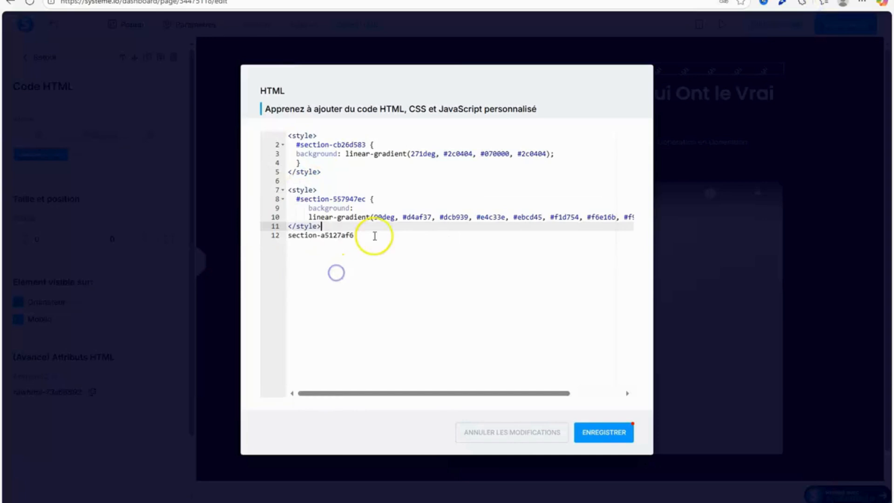
Move section-a5127af6 from the last line into the gold gradient style block as its selector ID, and save the code.
left_click_drag(373, 235, 239, 236)
right_click(305, 236)
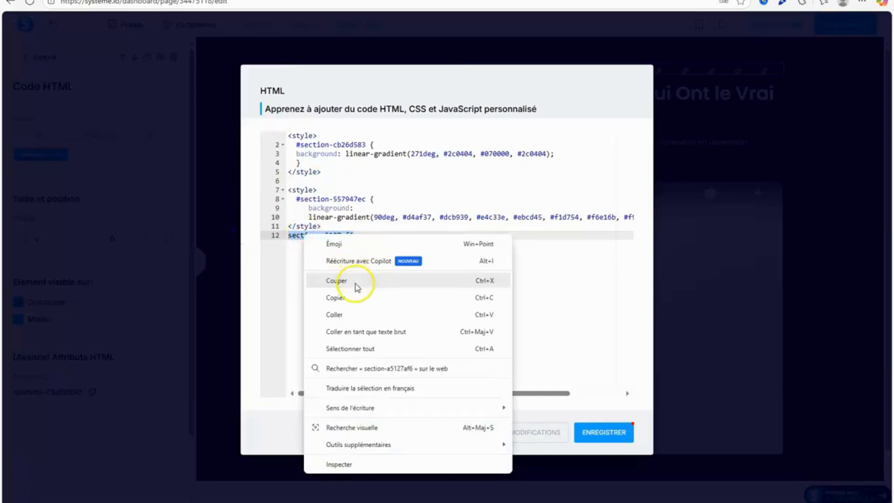
left_click(337, 280)
key("BackSpace")
left_click_drag(365, 199, 303, 202)
right_click(301, 201)
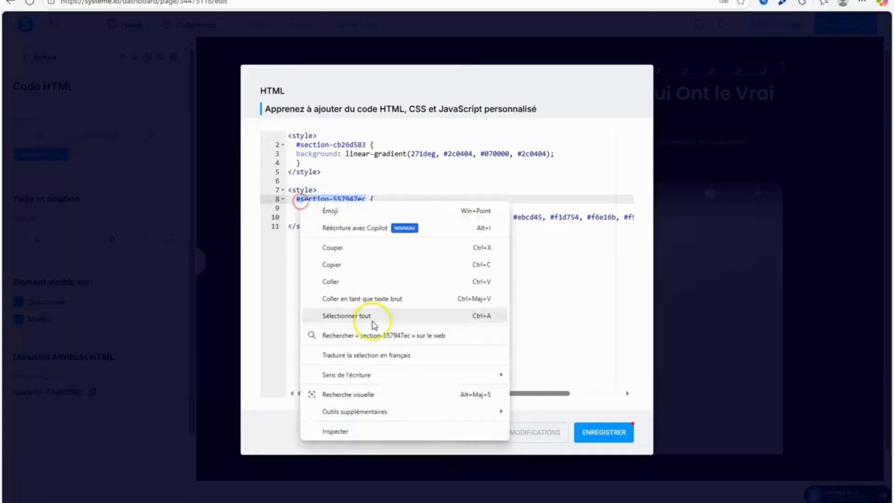
left_click(367, 280)
left_click(611, 429)
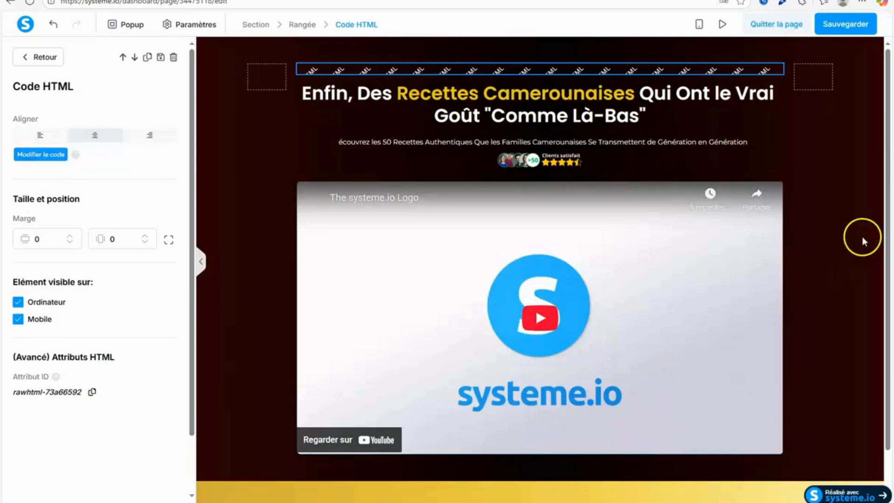
left_click(862, 240)
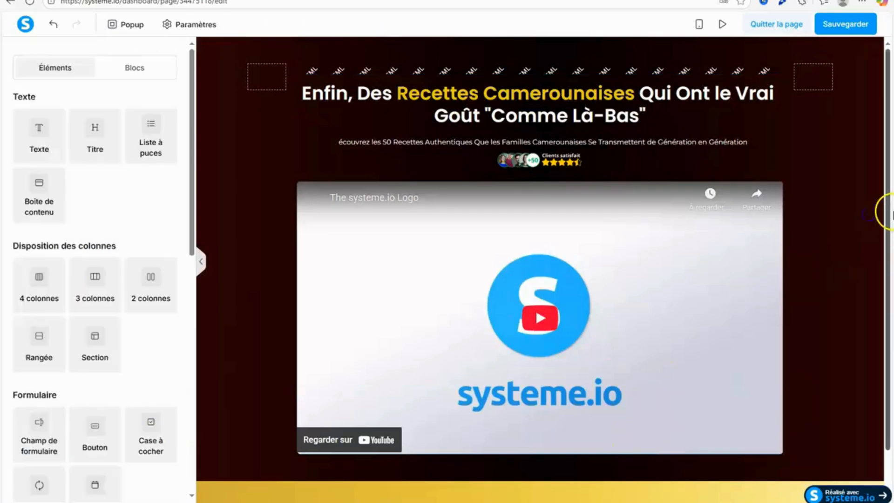
Delete the empty row in the gold section and add a title element in its place.
scroll(876, 219, "down", 1)
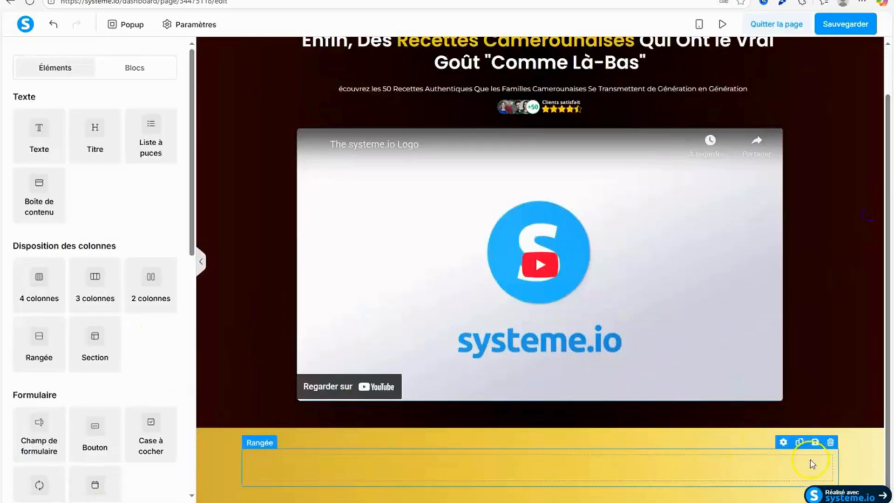
left_click(831, 442)
left_click(475, 62)
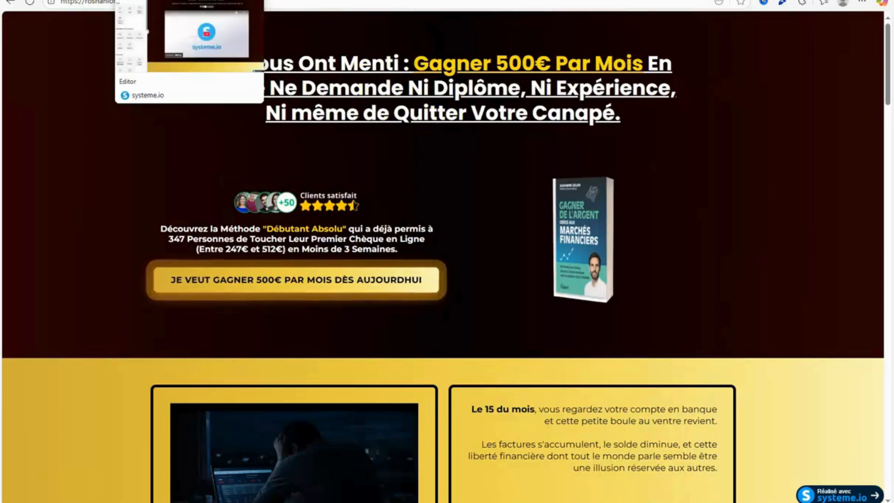
left_click(160, 0)
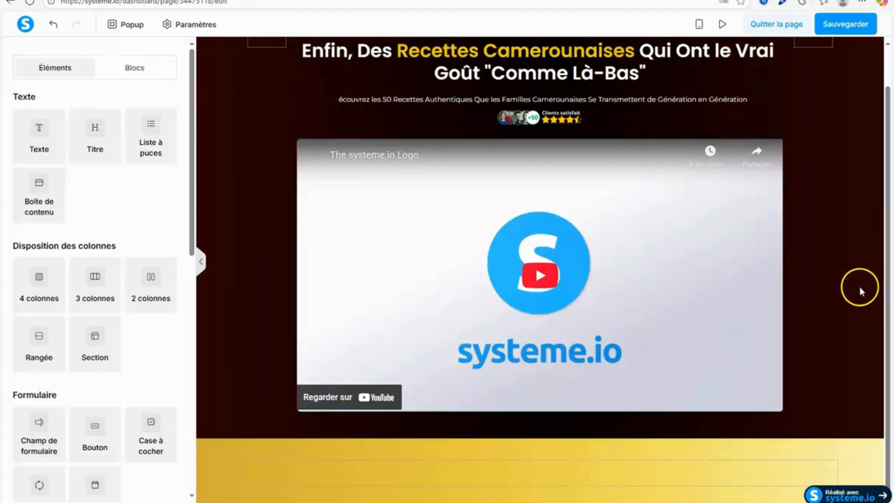
left_click_drag(95, 140, 451, 483)
Switch to the Google Docs copy document and copy "Ce que vous vivez probablement :" from Section 2.
key("ctrl+Tab")
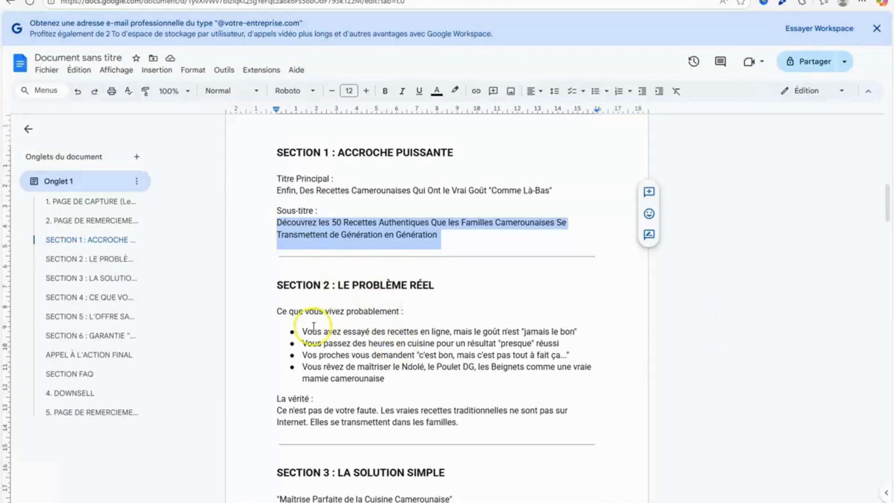
left_click_drag(278, 312, 406, 311)
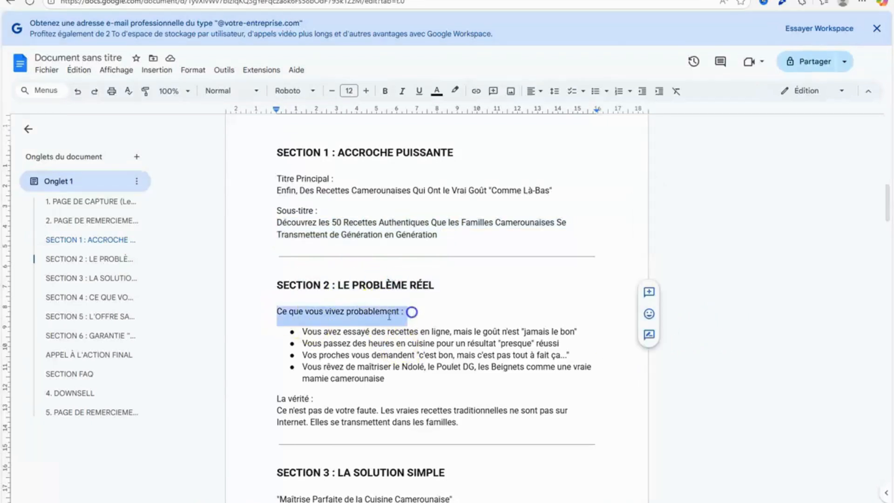
right_click(358, 309)
left_click(398, 56)
Replace the gold section's placeholder title text with "Ce que vous vivez probablement :", without a trailing empty line.
key("ctrl+Tab")
left_click(575, 463)
left_click_drag(561, 472, 499, 465)
right_click(524, 463)
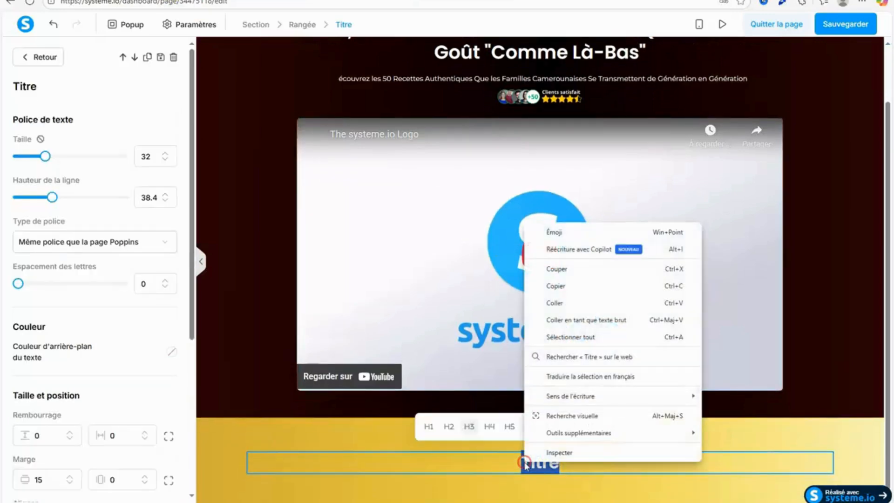
left_click(574, 306)
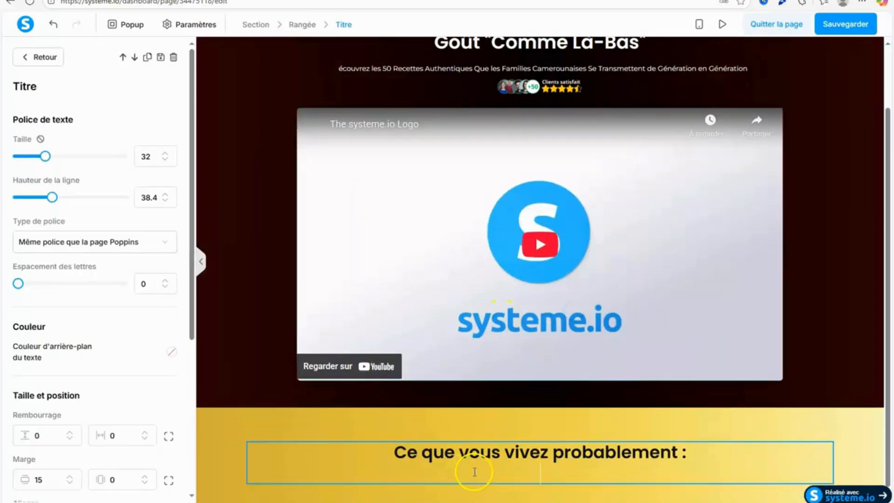
key("BackSpace")
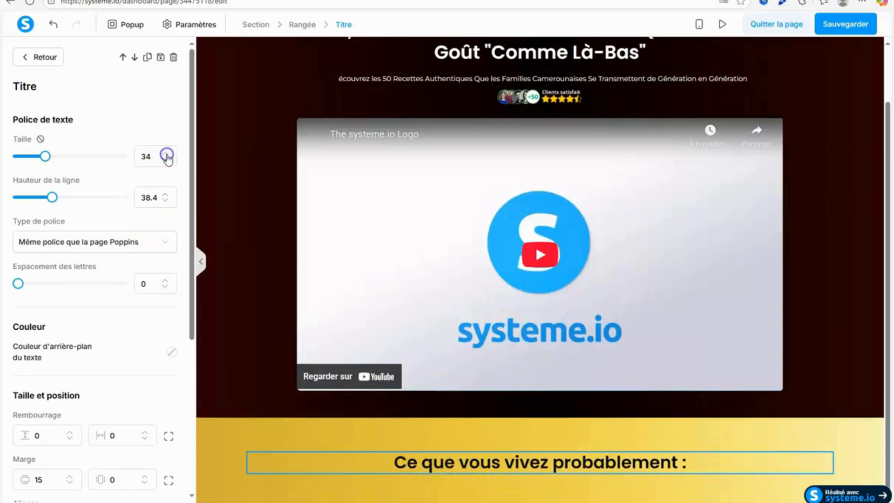
Increase the font size of the gold section's title and select the opening section's main title to compare its size.
left_click(167, 155)
left_click(167, 154)
left_click(166, 154)
left_click(166, 155)
left_click(207, 154)
left_click(466, 55)
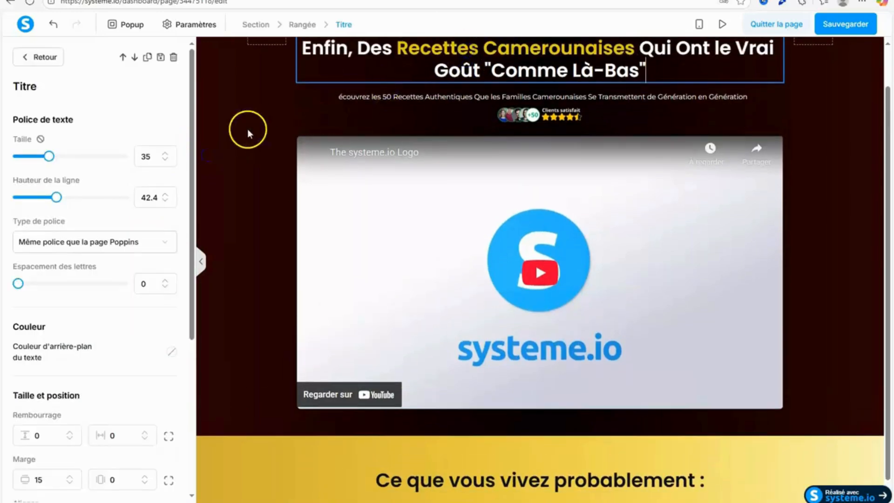
Set the font size of the opening section's main title to 40.
left_click(166, 154)
left_click(166, 153)
left_click(166, 154)
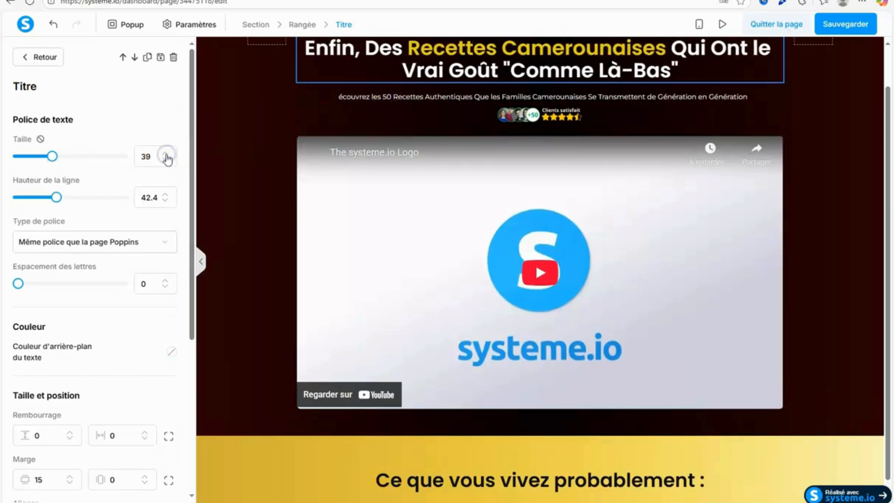
left_click(167, 154)
left_click(166, 154)
left_click(285, 288)
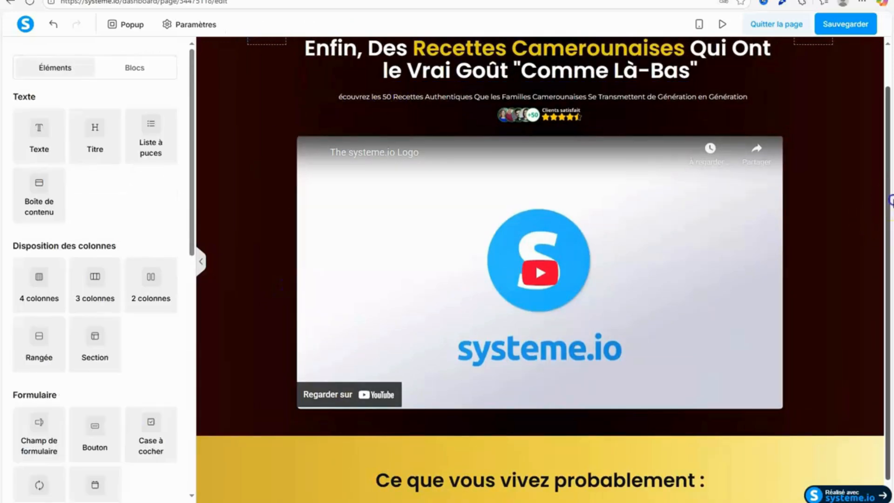
scroll(808, 332, "down", 1)
Reduce the font size of the gold section's "Ce que vous vivez probablement :" title.
left_click(617, 463)
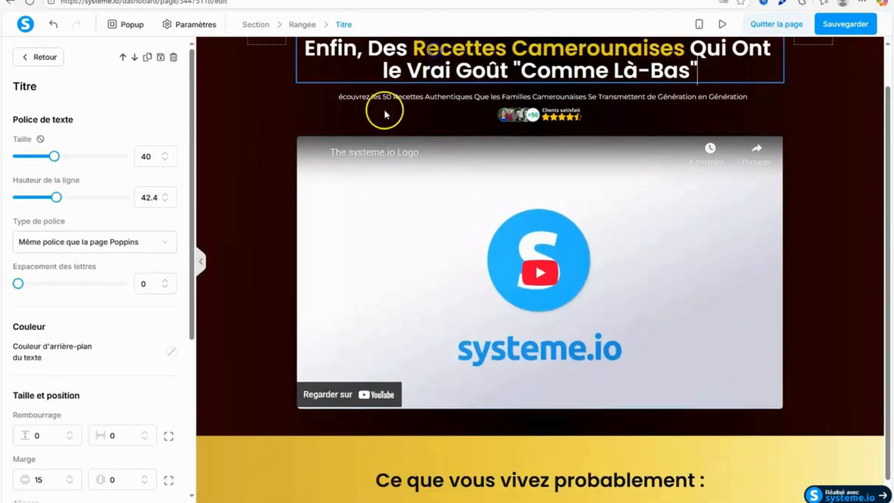
left_click(309, 279)
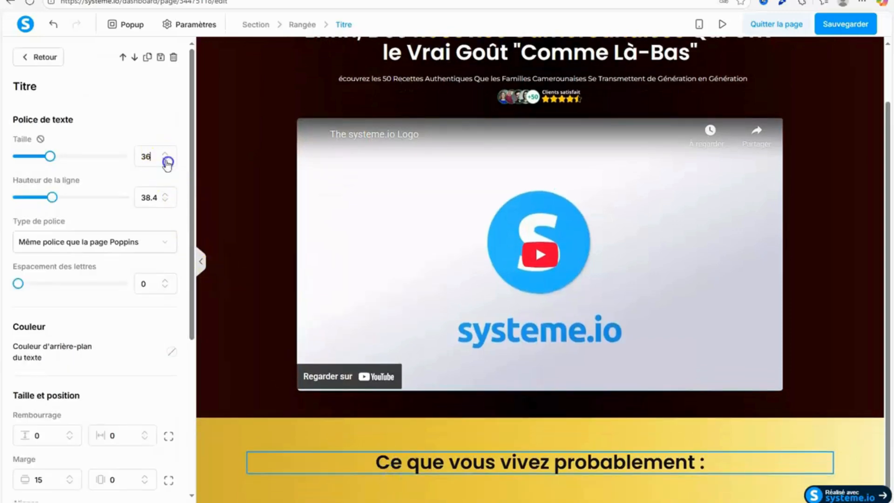
left_click(165, 162)
left_click(165, 161)
left_click(165, 161)
left_click(251, 305)
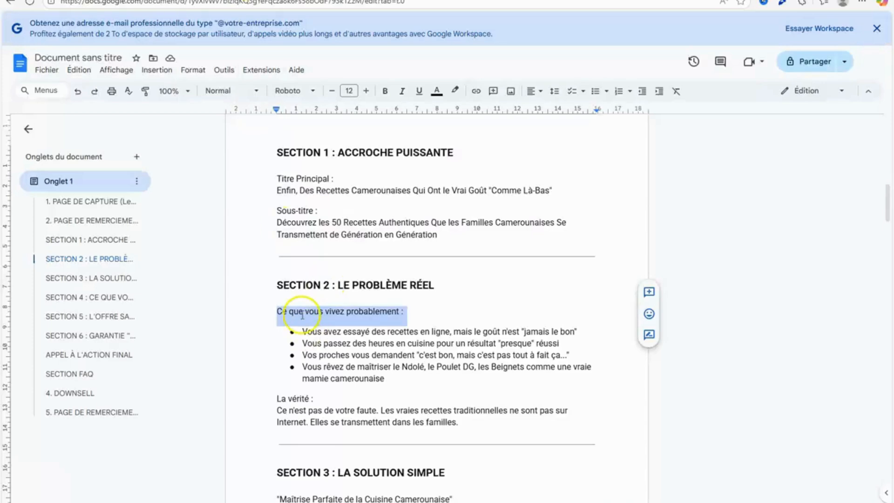
Return to the systeme.io page editor and add a bullet list element under the gold section's title.
left_click(158, 0)
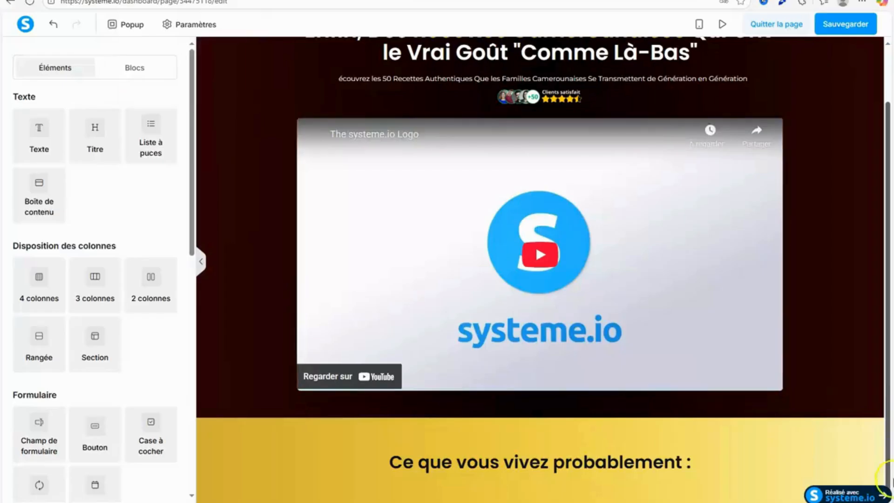
left_click_drag(166, 160, 610, 486)
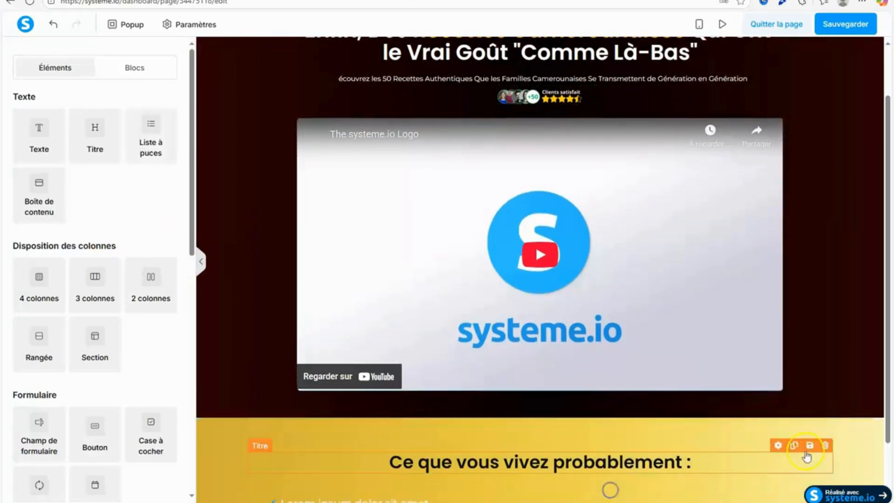
scroll(887, 336, "down", 2)
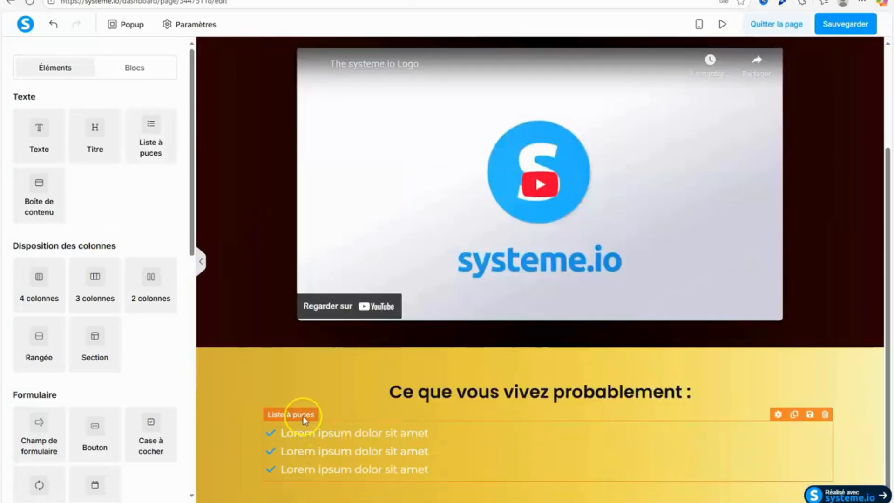
Set the icon colour of the gold section's bullet list to #060e13.
left_click(290, 461)
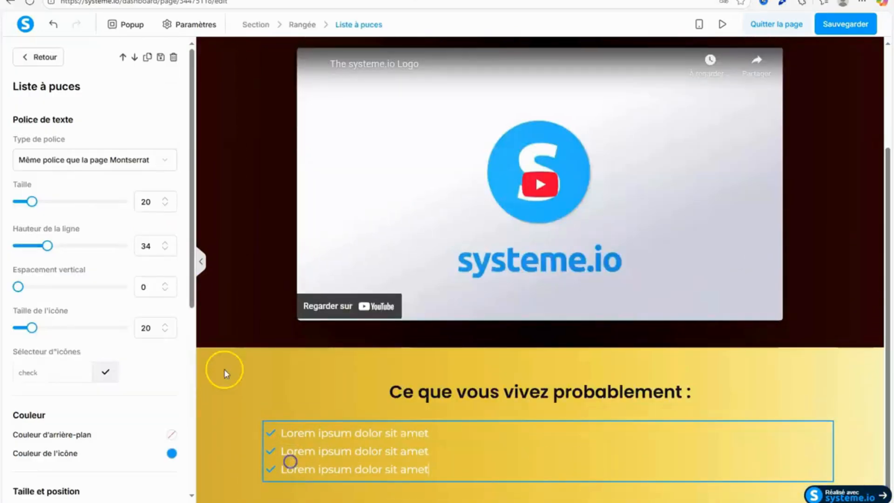
left_click(171, 454)
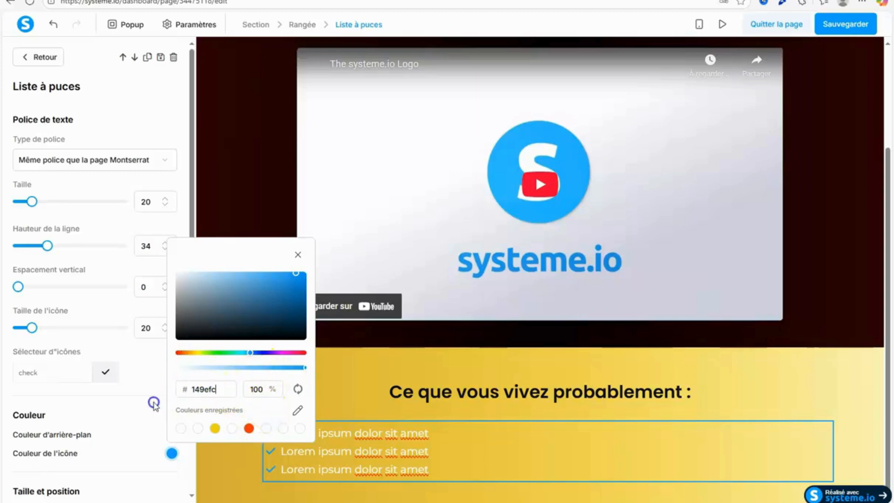
type("06013")
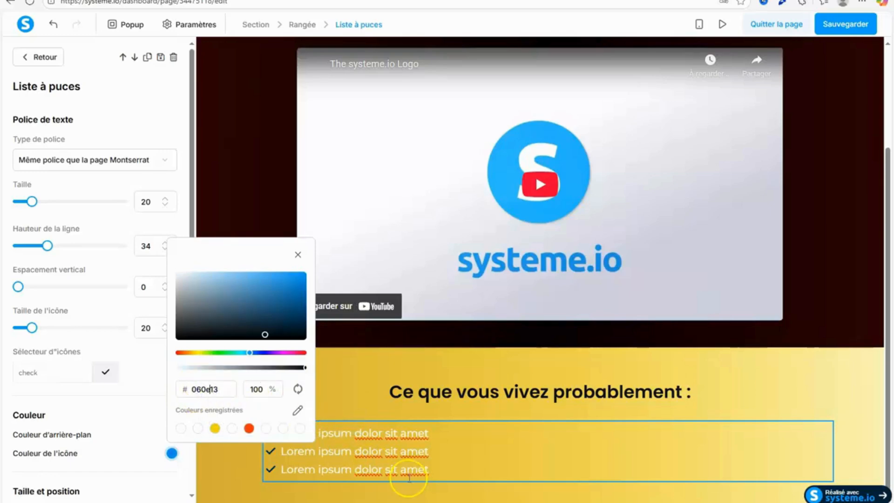
left_click(380, 390)
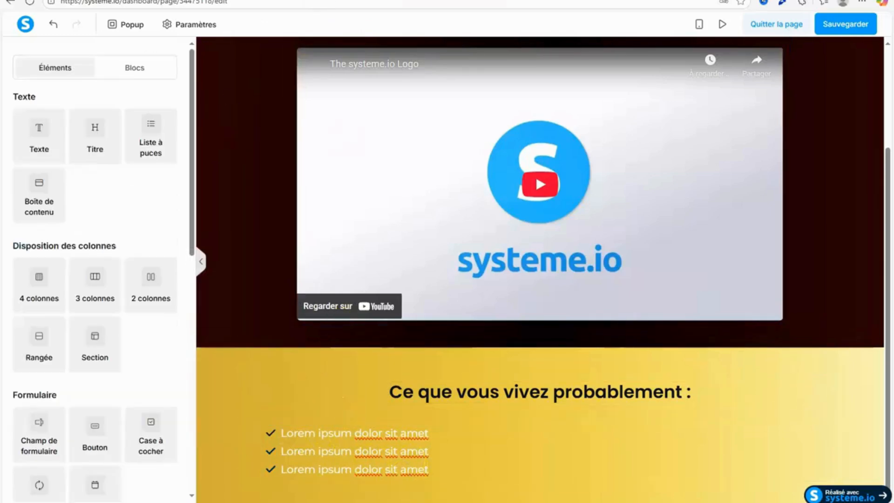
Switch to the Google Docs copy document and copy the four bullet points of Section 2.
left_click(267, 0)
left_click_drag(301, 331, 416, 377)
key("ctrl+c")
right_click(356, 357)
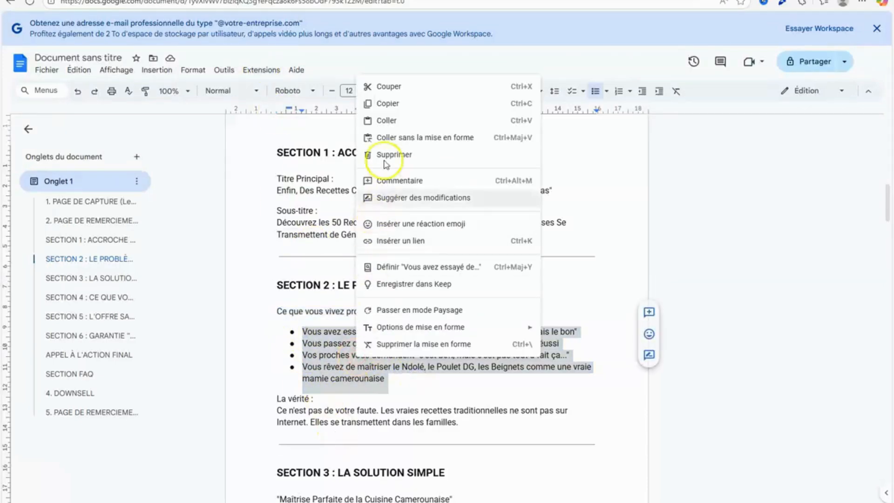
left_click(389, 103)
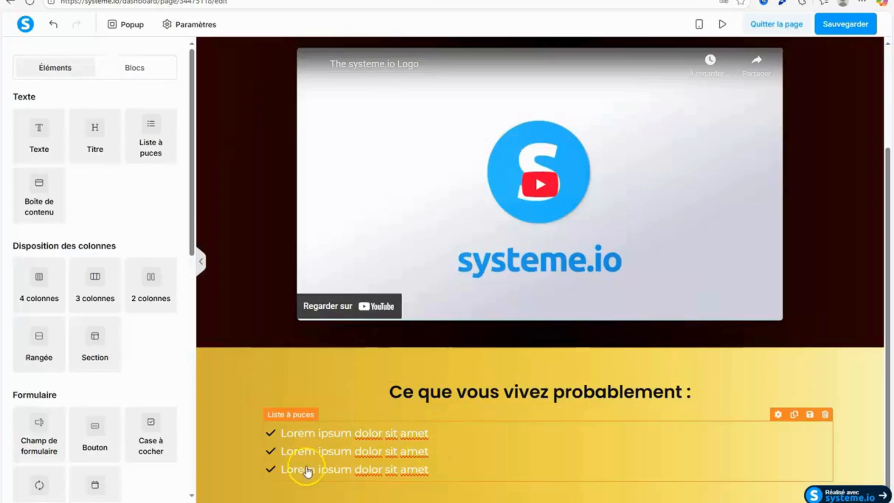
Replace the placeholder items of the gold section's bullet list in systeme.io with the four copied bullet points.
left_click(308, 460)
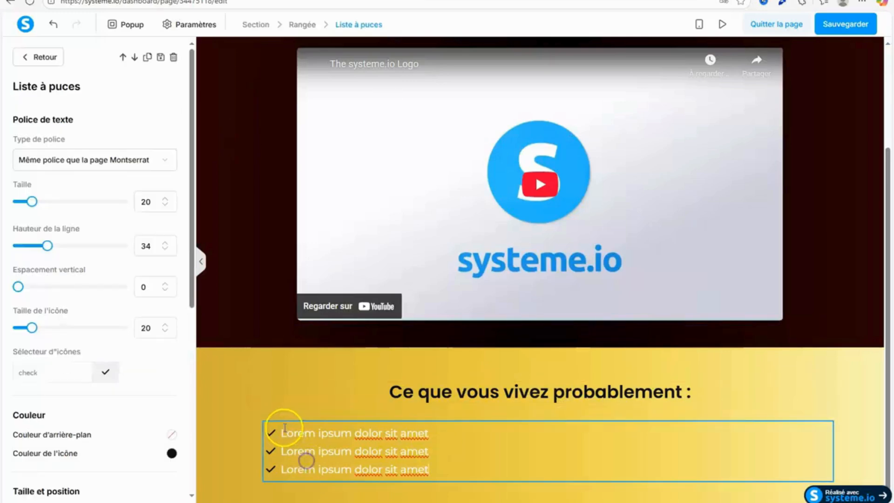
left_click_drag(281, 433, 450, 465)
right_click(403, 454)
left_click(371, 352)
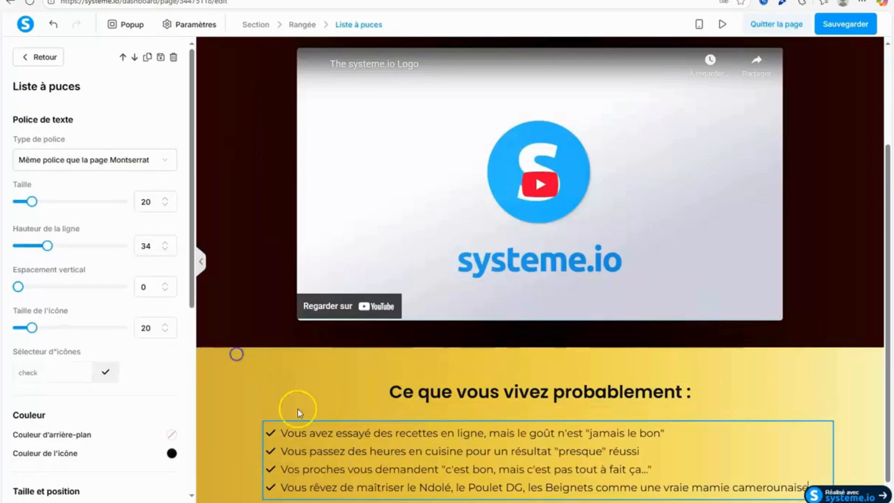
left_click(856, 436)
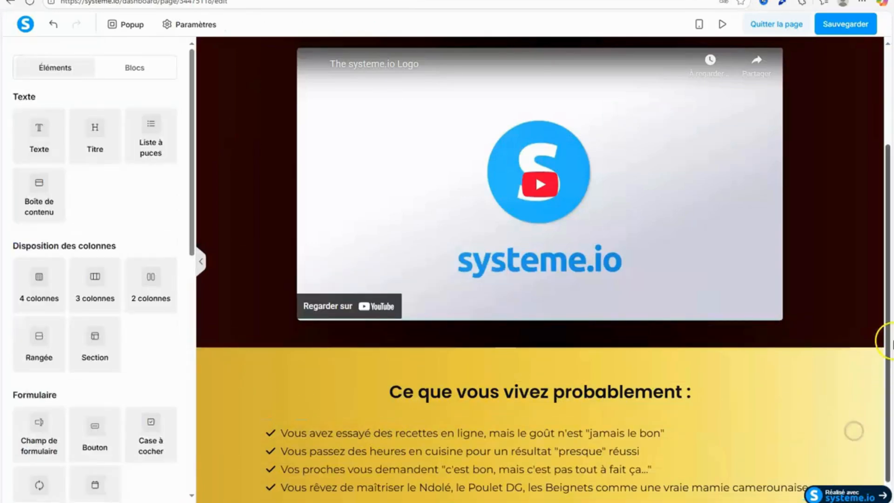
Set the bullet list's text size to 21 and vertical spacing to 1, and enlarge its check icons.
scroll(855, 429, "down", 1)
left_click(333, 460)
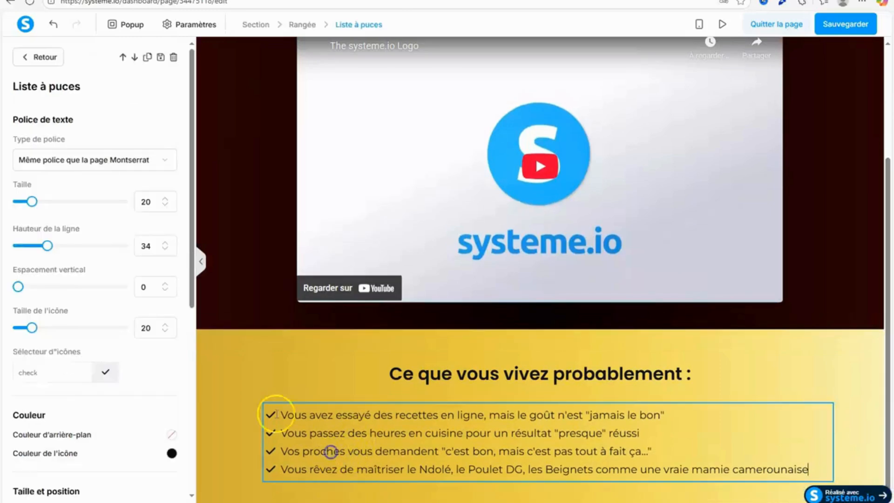
left_click(165, 284)
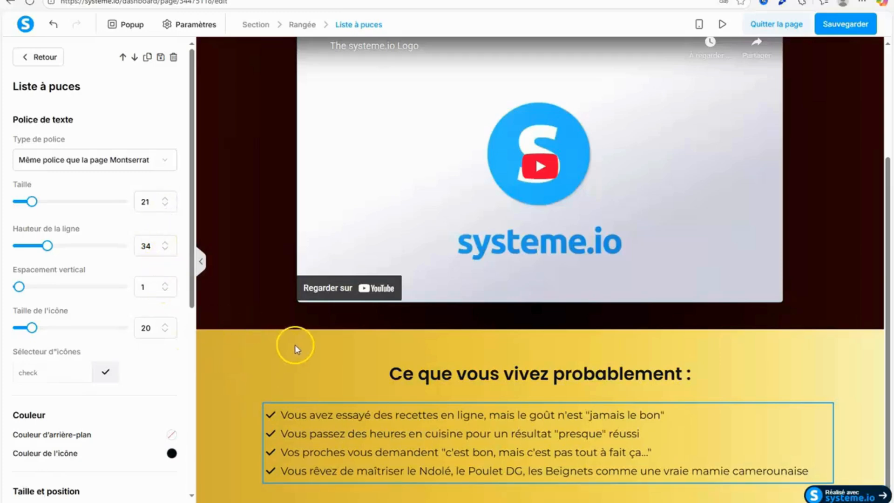
left_click(166, 326)
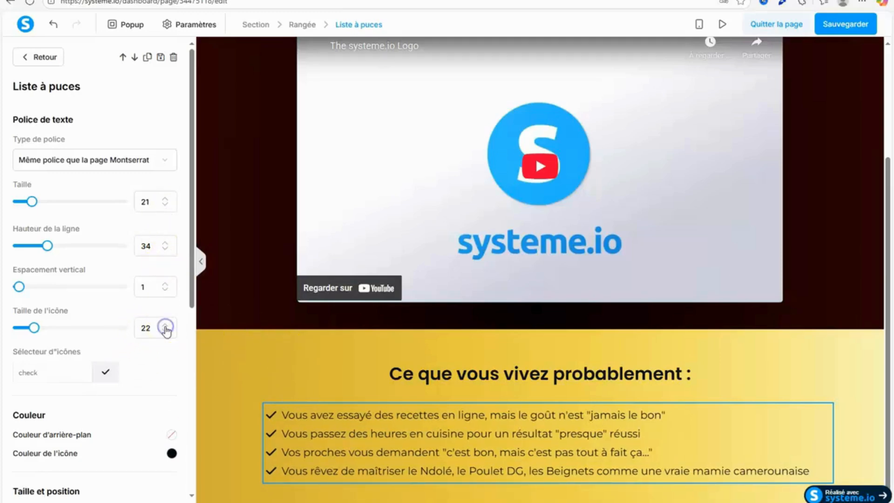
left_click(165, 325)
left_click(775, 345)
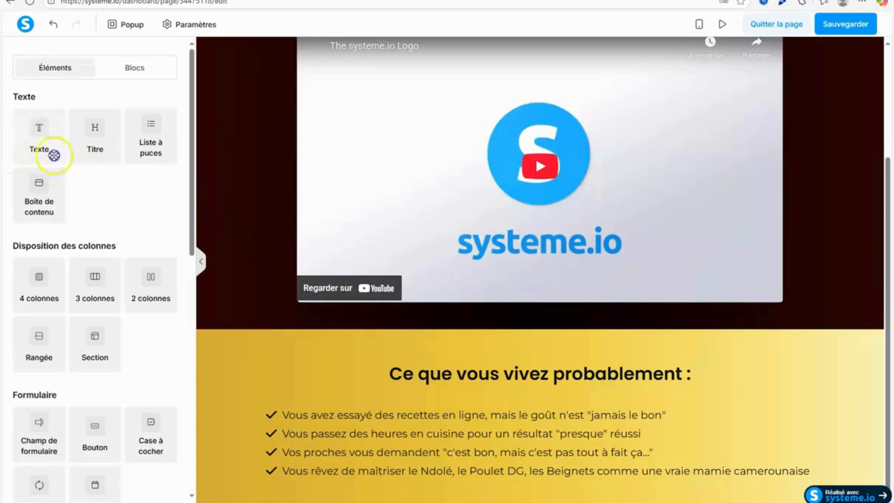
Add a text element below the bullet list and copy Section 2's "La vérité :" paragraph from the Google Docs document.
left_click_drag(54, 155, 492, 479)
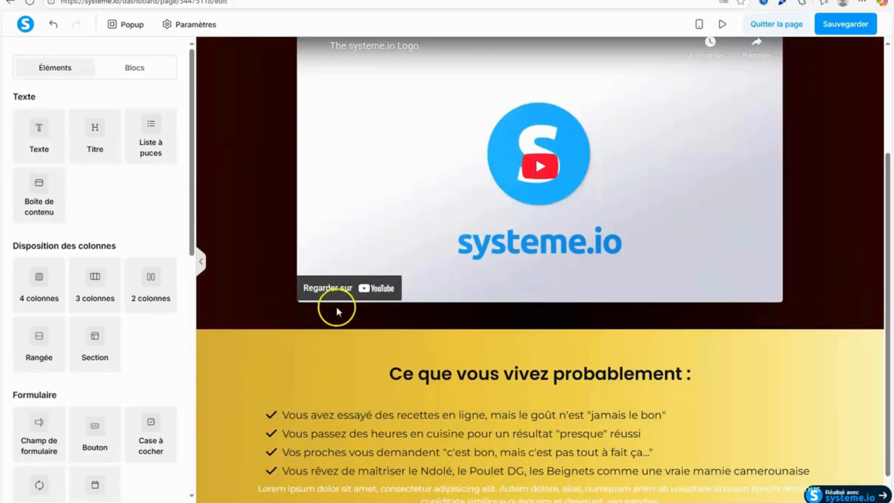
key("alt+Tab")
left_click_drag(272, 402, 471, 421)
key("ctrl+c")
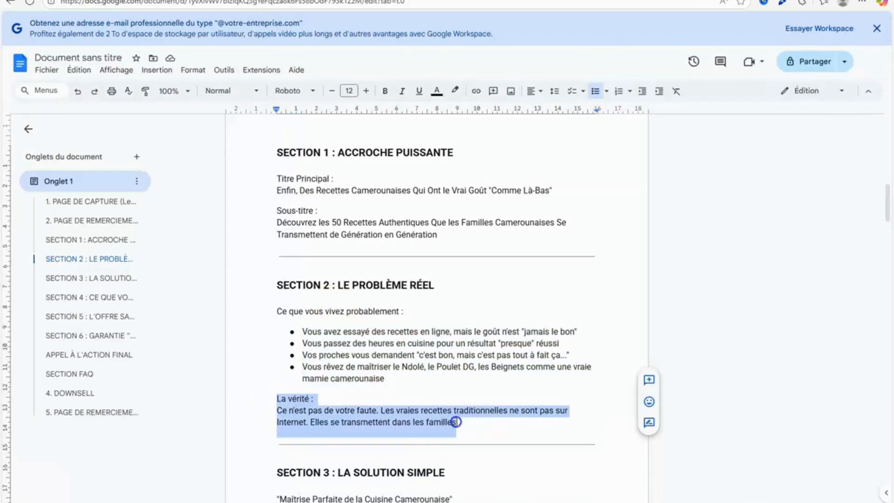
right_click(432, 423)
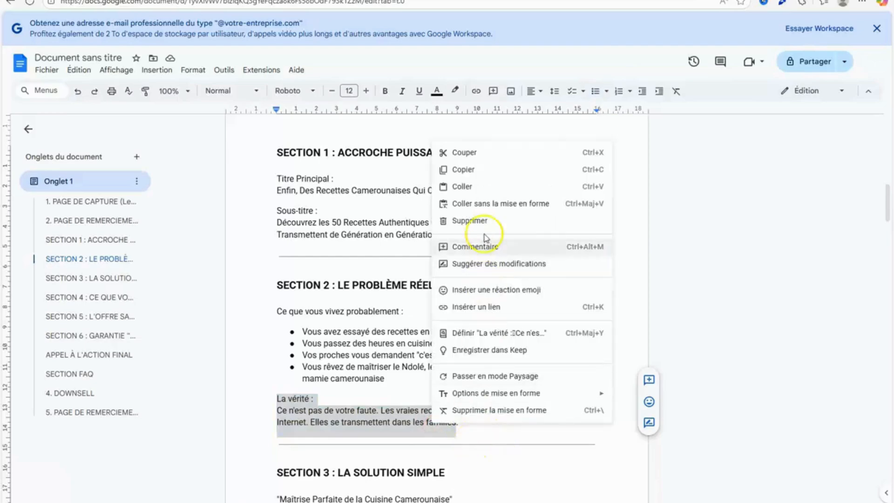
left_click(465, 172)
Back in systeme.io, replace the new text element's placeholder with the copied "La vérité :" paragraph.
key("alt+Tab")
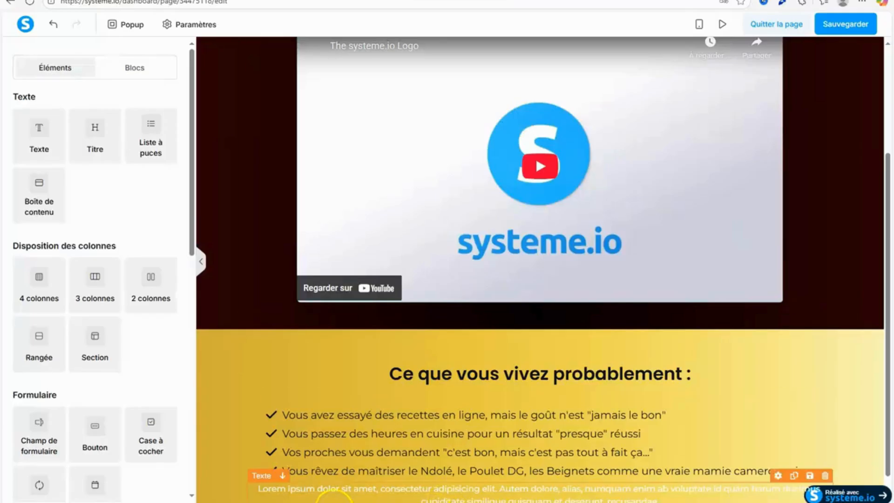
left_click(265, 489)
left_click_drag(260, 462, 753, 479)
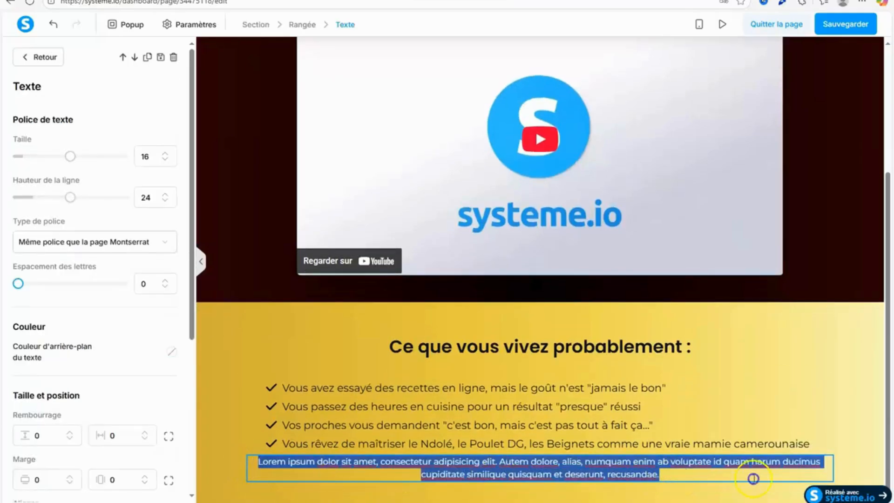
right_click(659, 475)
left_click(691, 366)
Left-align the "La vérité :" paragraph and make the words "La vérité :" bold.
scroll(183, 381, "down", 5)
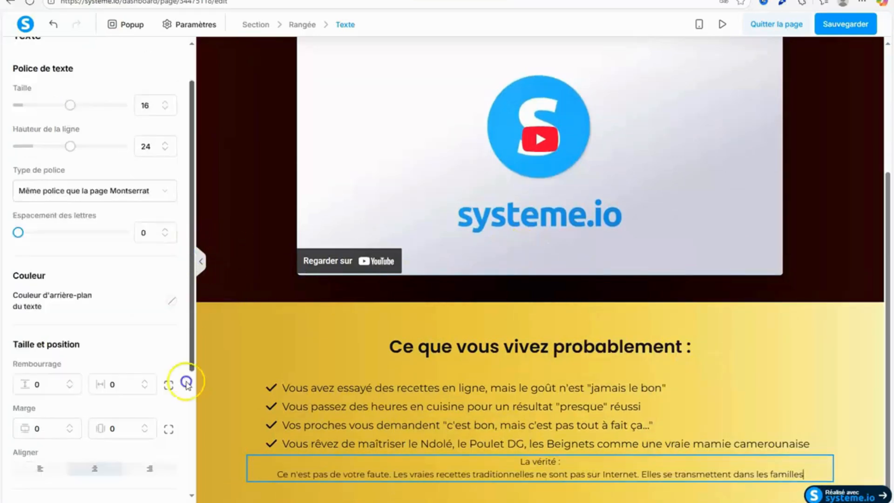
left_click(38, 280)
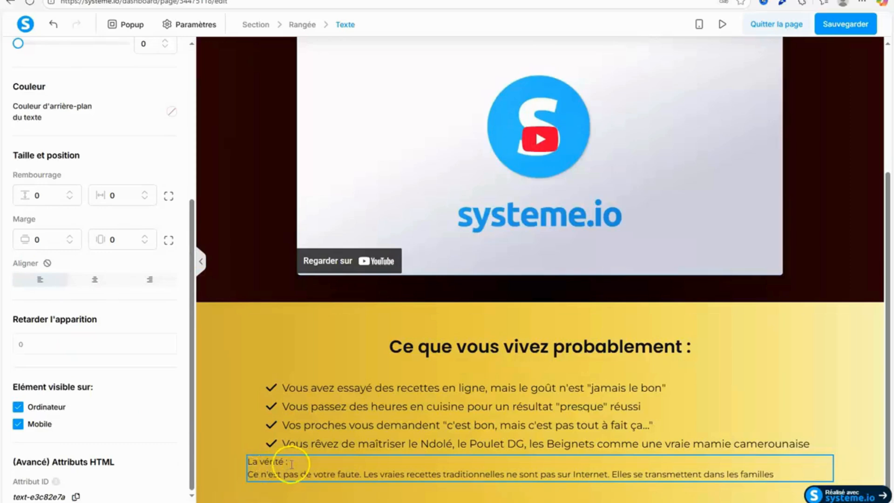
left_click(221, 437)
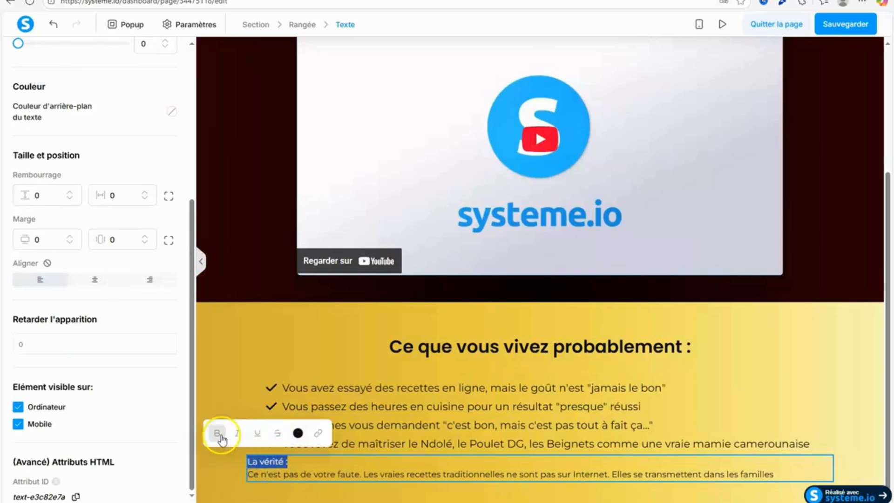
left_click(227, 491)
left_click(377, 464)
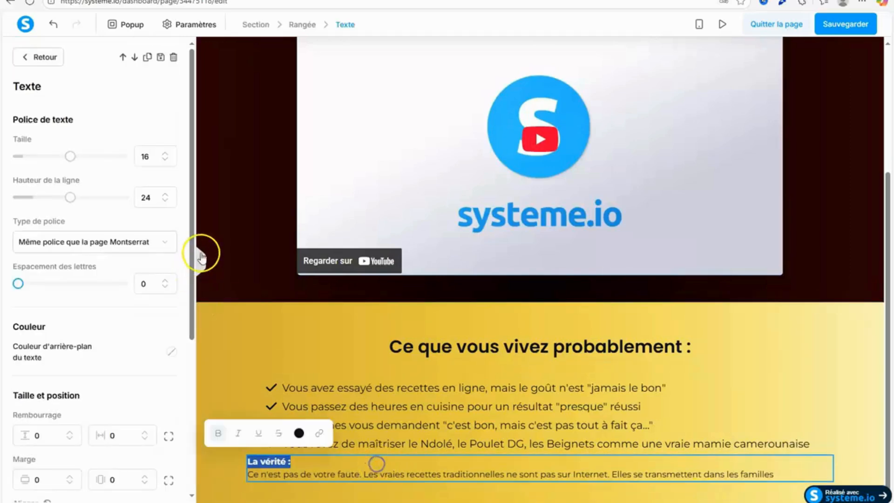
Set the font size of the "La vérité :" text element to 18.
left_click_drag(191, 248, 193, 412)
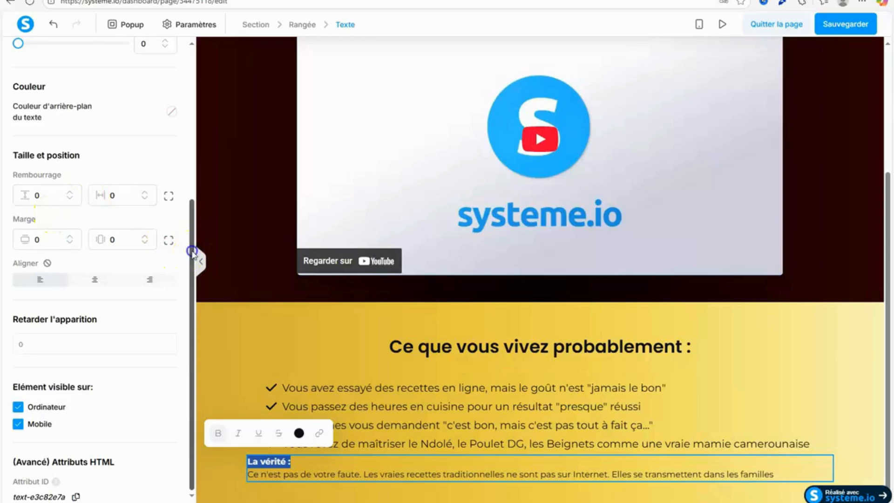
left_click_drag(194, 256, 187, 91)
left_click(166, 153)
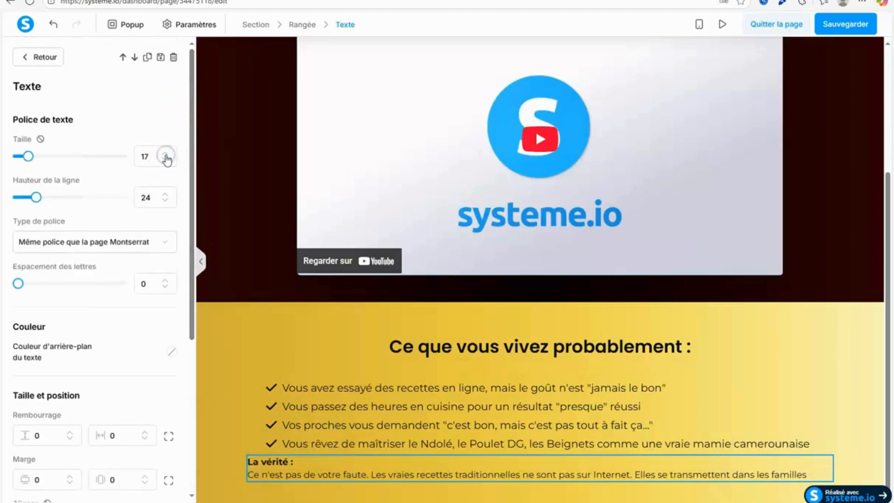
left_click(166, 154)
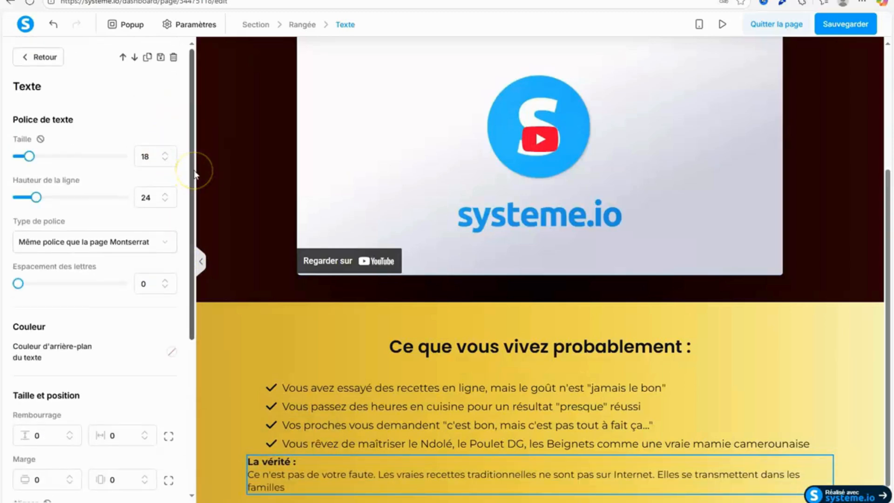
Give the "La vérité :" text element a separate top margin of 10.
left_click_drag(194, 173, 197, 336)
left_click(168, 238)
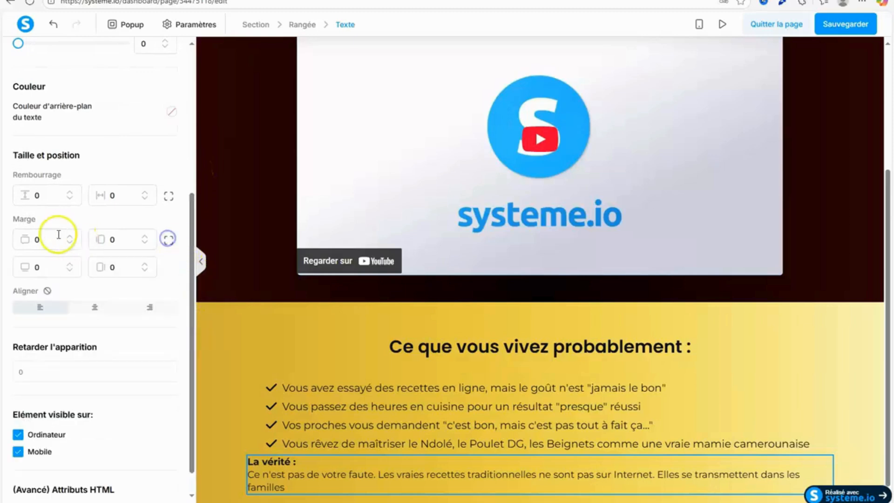
type("10")
left_click(34, 240)
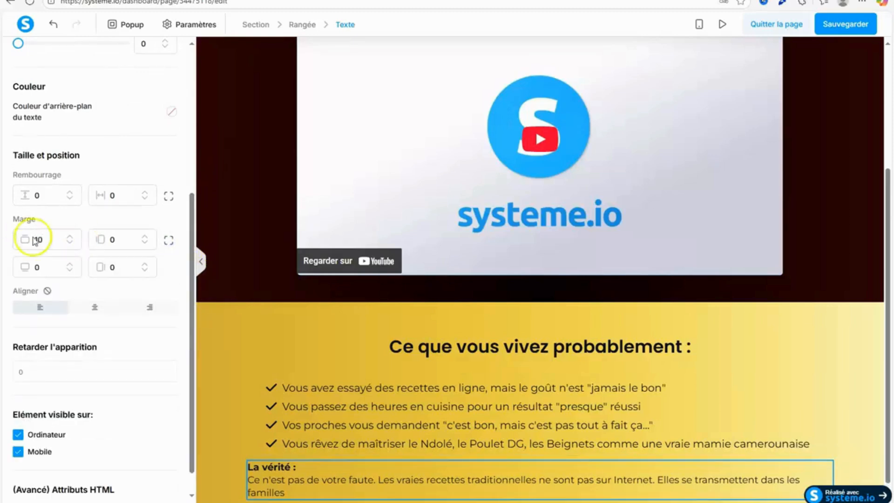
left_click(245, 308)
scroll(885, 439, "down", 1)
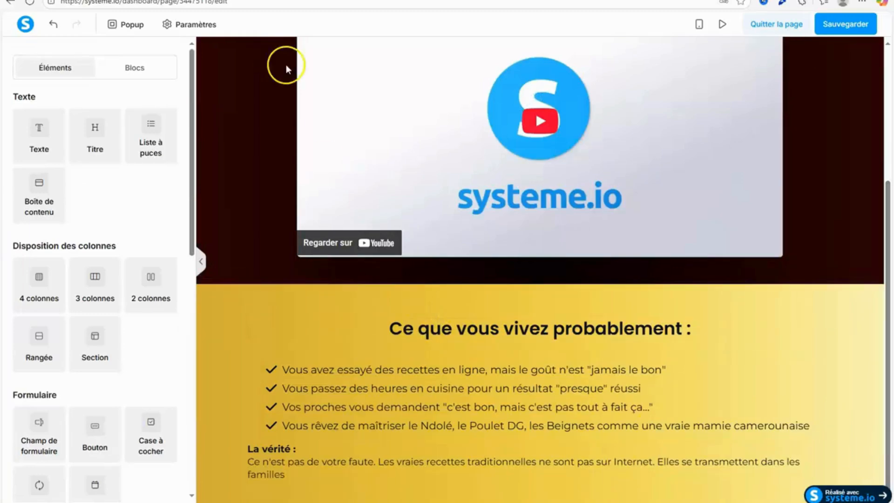
key("ctrl+Tab")
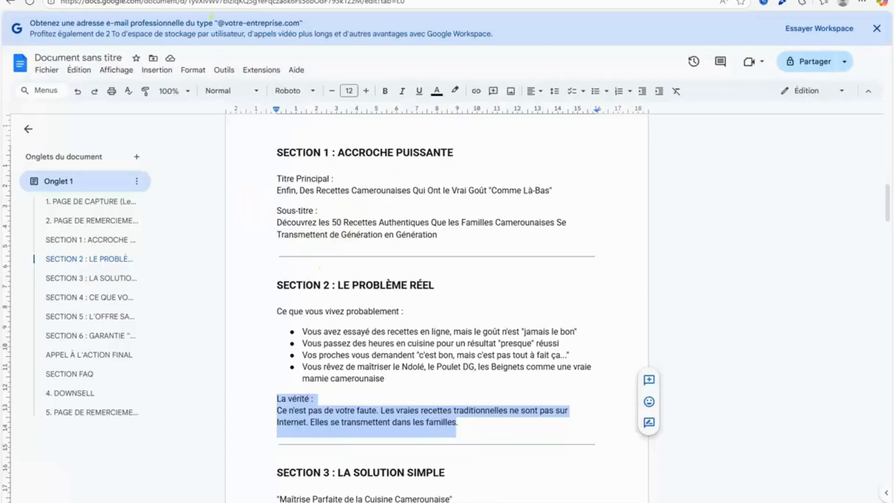
left_click(192, 1)
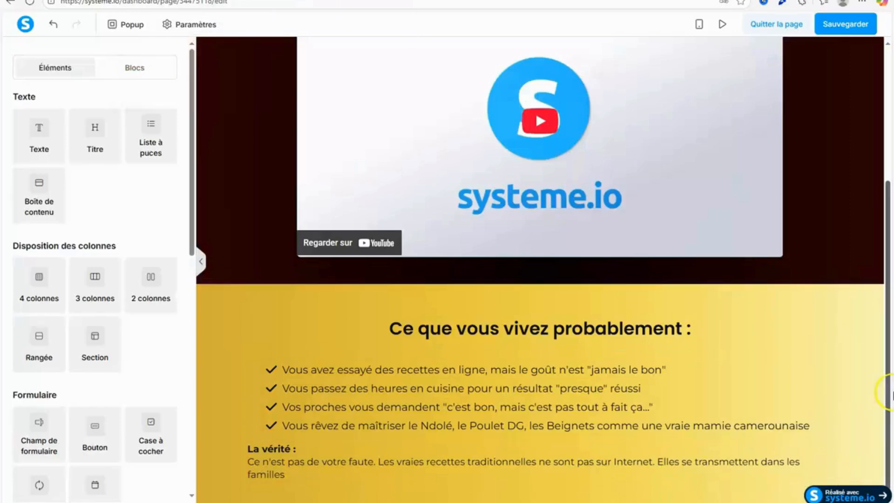
left_click_drag(886, 384, 751, 381)
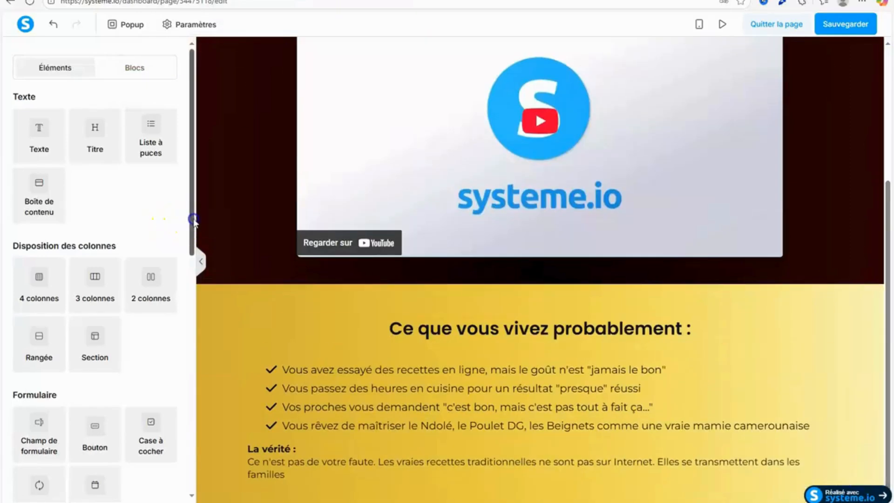
Add an empty section below the gold problem section and save the page.
left_click_drag(192, 217, 190, 304)
left_click_drag(86, 169, 649, 501)
scroll(320, 493, "down", 2)
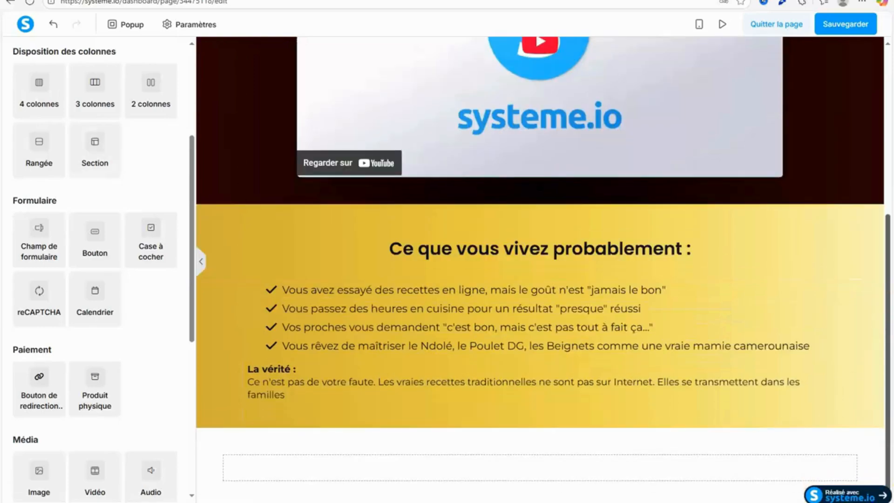
left_click(838, 23)
Set the new section's content width to Large.
left_click(233, 463)
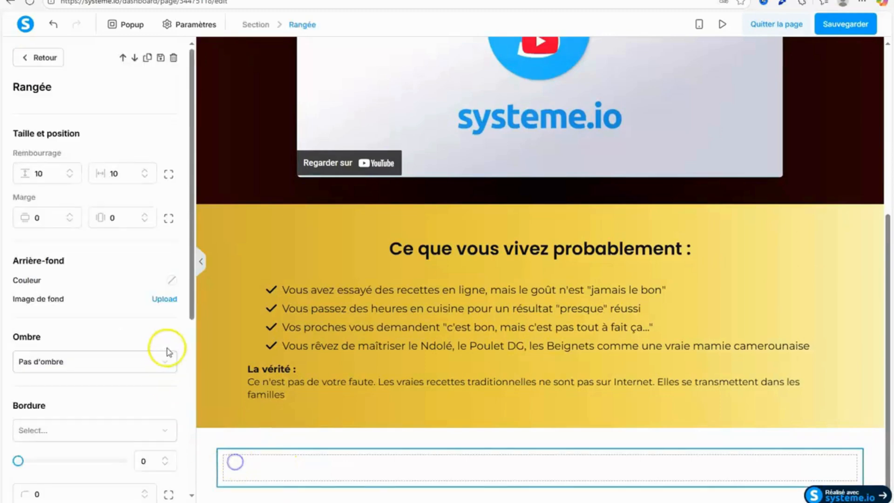
left_click(204, 480)
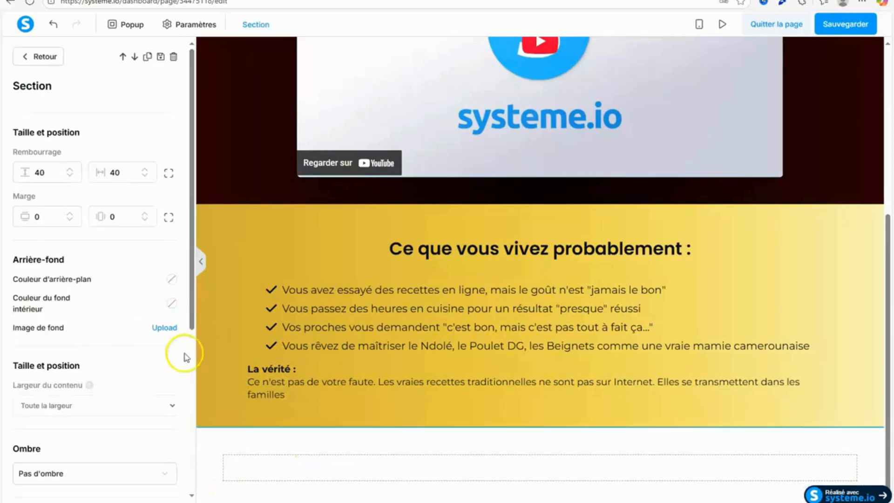
left_click(135, 402)
left_click(71, 441)
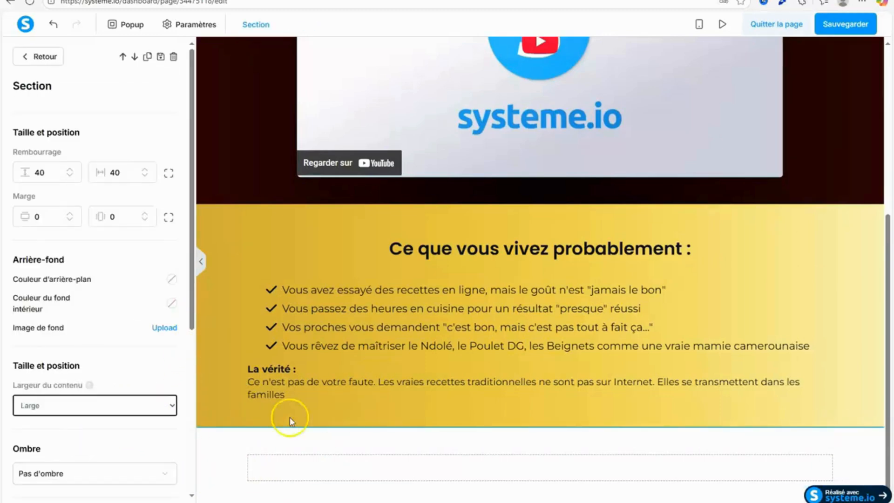
left_click(860, 395)
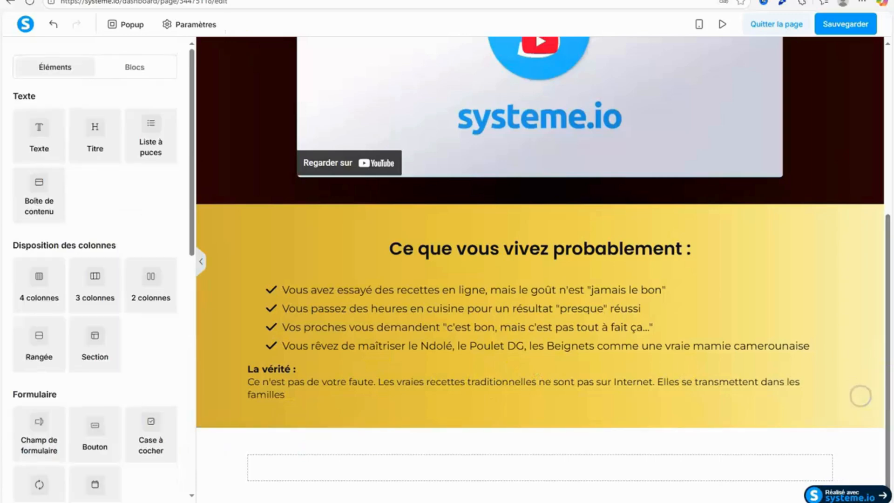
Copy the attribute ID of the new empty section below the gold one.
left_click(233, 479)
left_click_drag(190, 296, 190, 458)
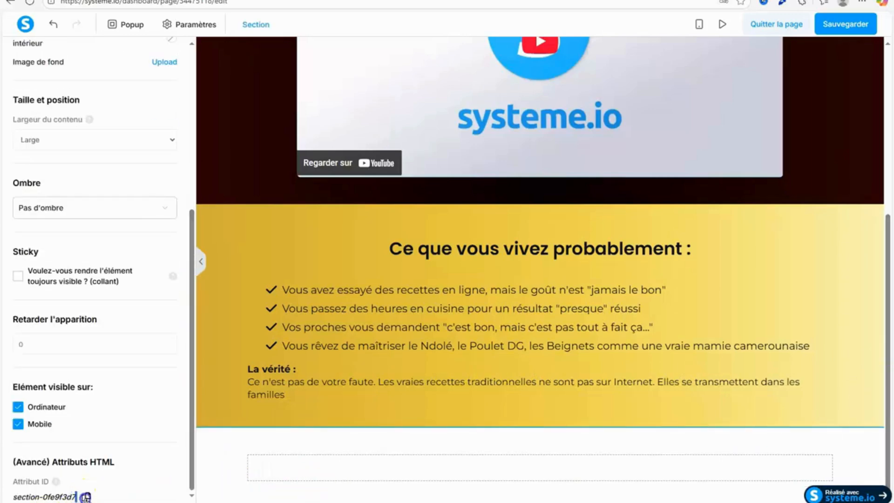
left_click_drag(888, 388, 889, 205)
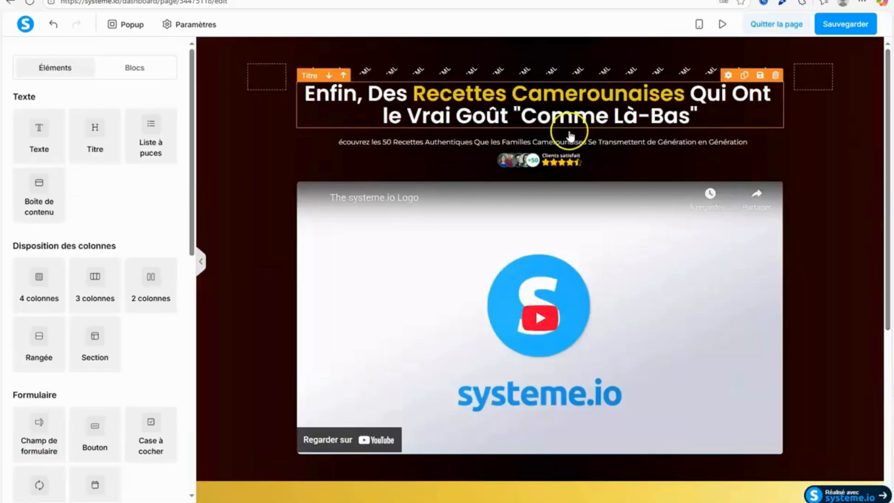
Open the code of the HTML element above the main headline and paste the copied section ID below the existing style blocks.
left_click(513, 71)
left_click(41, 155)
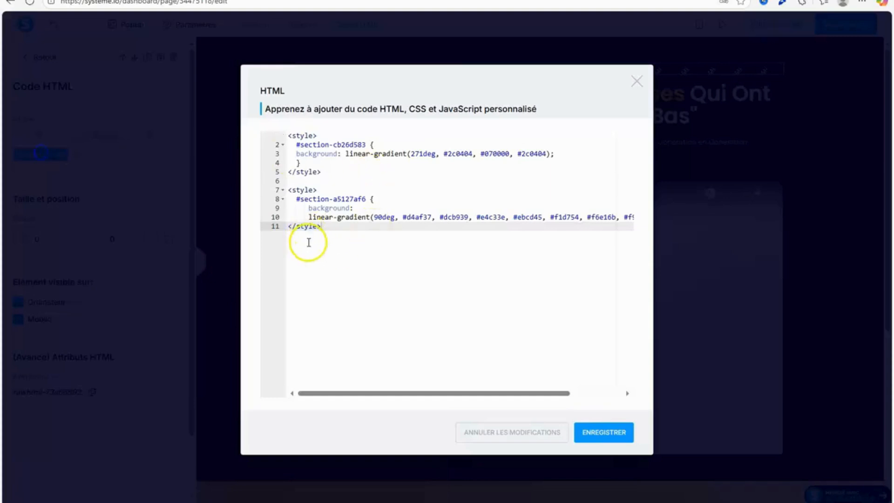
key("Return")
key("Return")
right_click(301, 245)
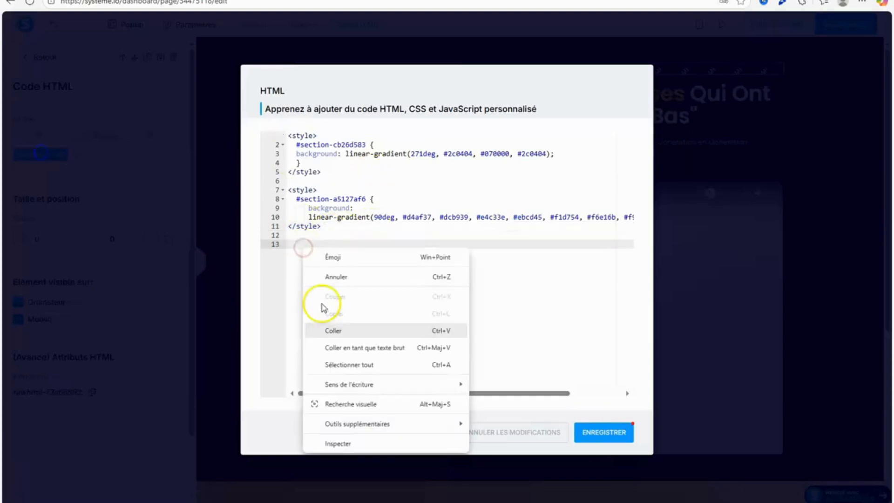
left_click(335, 331)
Duplicate the first dark red gradient style block, placing the copy between the gold gradient block and the pasted section ID.
left_click_drag(289, 135, 322, 171)
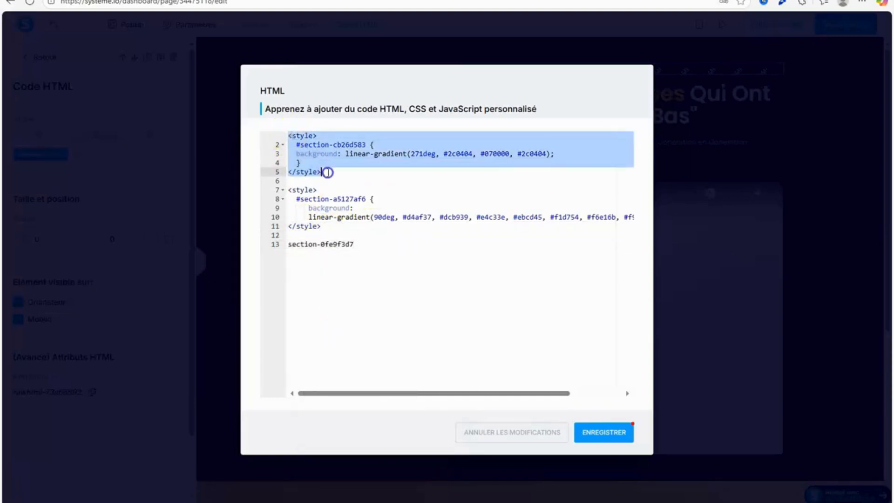
right_click(322, 173)
left_click(358, 232)
left_click(332, 227)
key("Return")
key("Return")
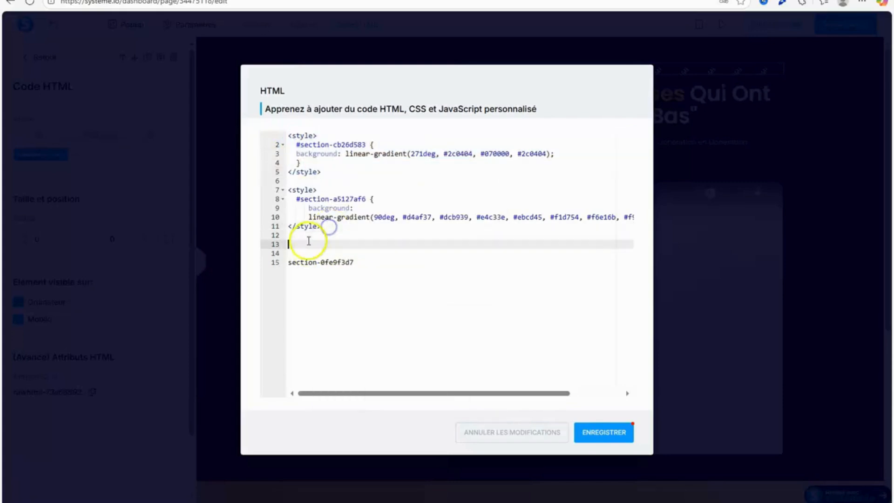
right_click(302, 245)
right_click(302, 244)
left_click(332, 327)
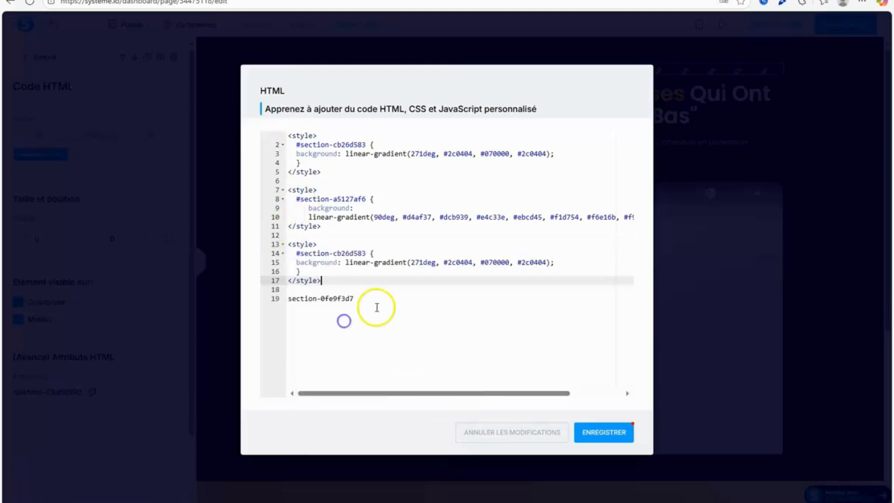
Move the loose section ID into the duplicated block so its selector reads #section-0fe9f3d7, and save the code.
left_click_drag(377, 307, 232, 303)
right_click(318, 299)
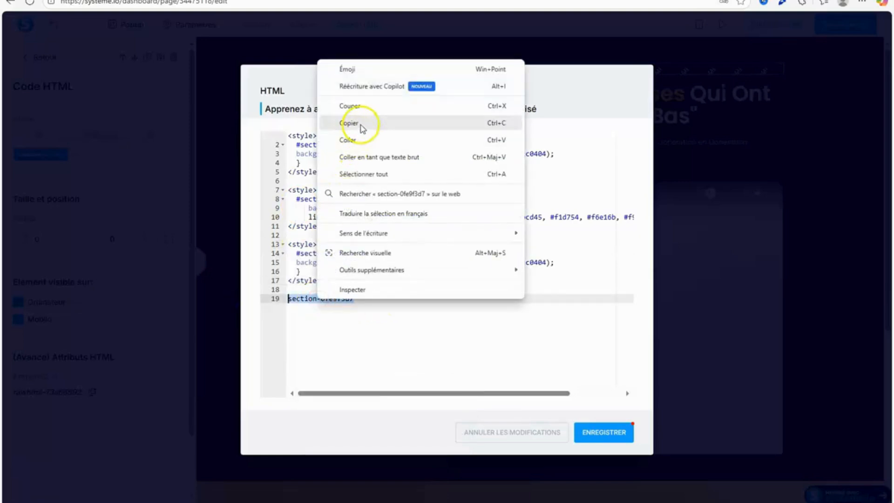
left_click(364, 108)
key("BackSpace")
key("BackSpace")
left_click_drag(368, 253, 308, 252)
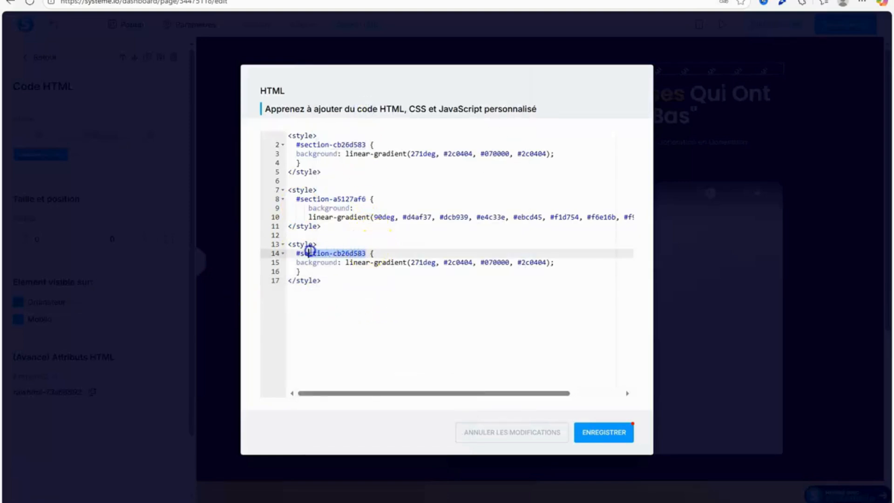
right_click(303, 252)
left_click(343, 329)
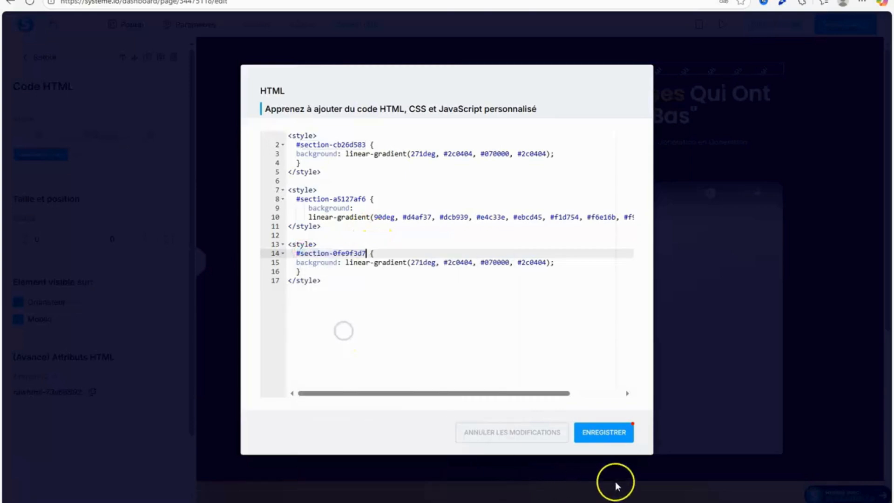
left_click(618, 441)
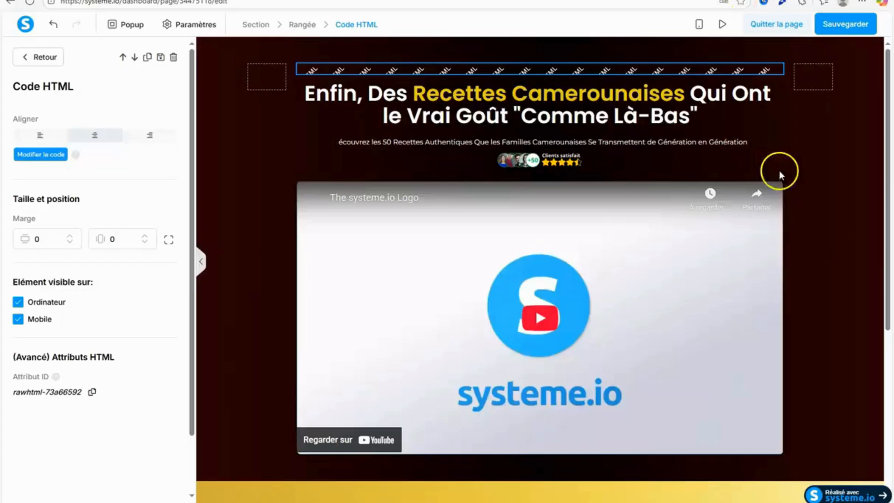
Save the sales page with the new section's dark gradient background.
left_click(798, 254)
scroll(542, 41, "down", 5)
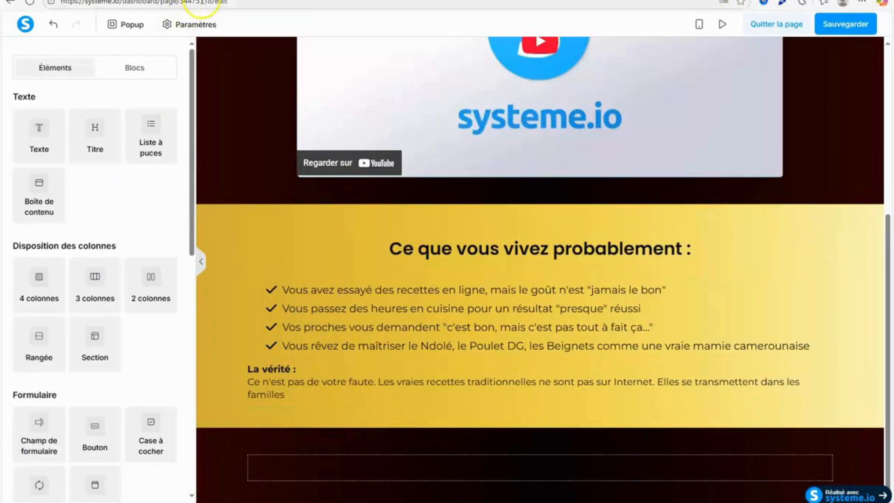
left_click(863, 25)
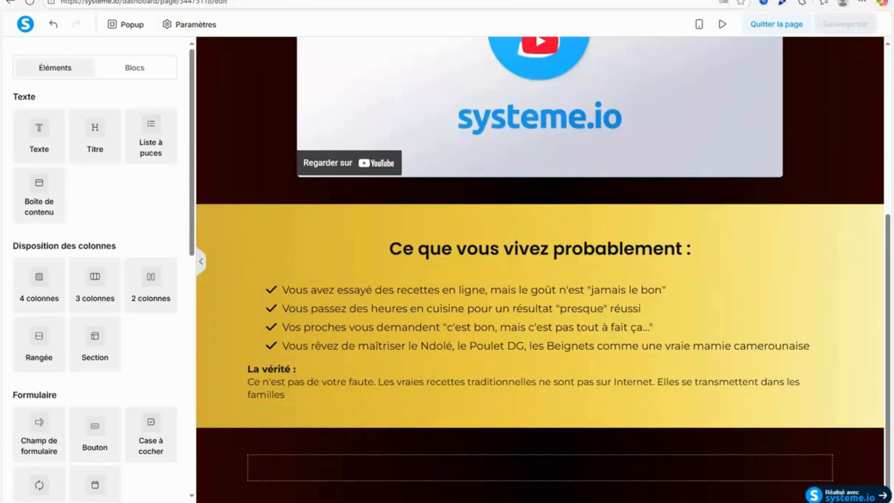
Switch to the Google Docs script and go to "SECTION 3 : LA SOLUTION SIMPLE".
key("ctrl+Tab")
left_click(293, 1)
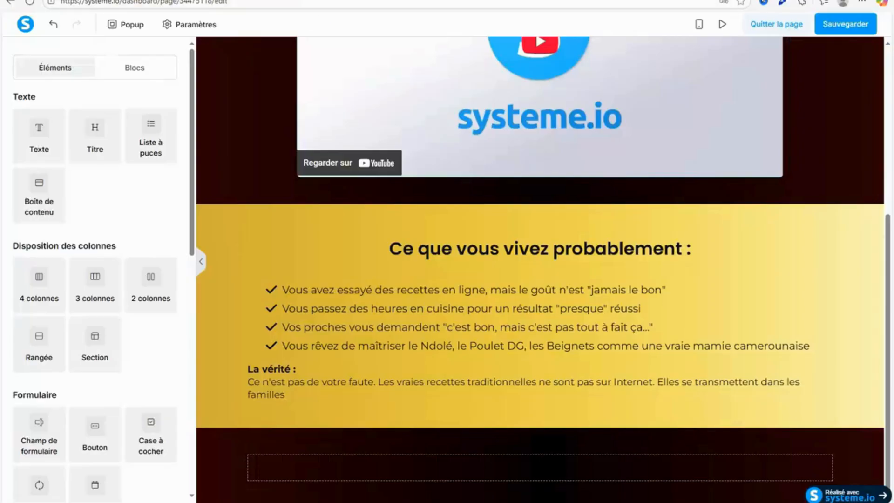
left_click(278, 1)
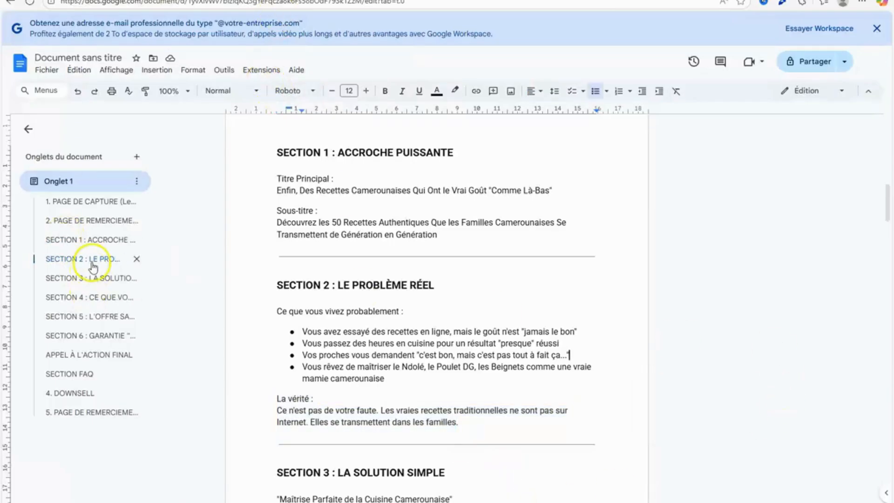
left_click(91, 278)
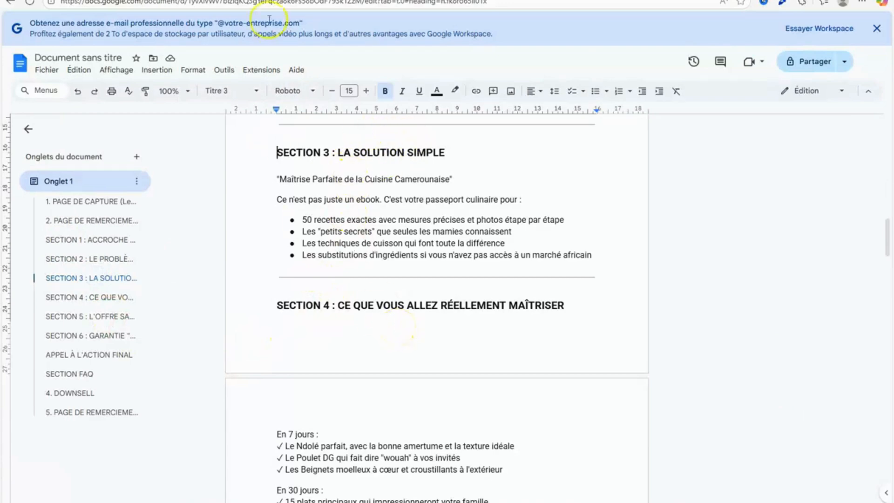
Back in systeme.io, add a title element to the empty dark section below the gold one.
left_click(158, 1)
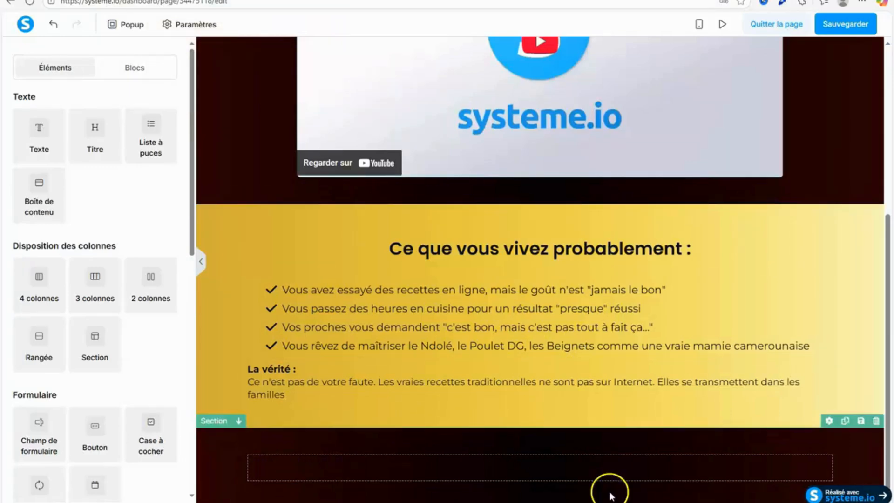
left_click_drag(96, 129, 456, 479)
In the Google Docs script, copy the Section 3 heading text "Maîtrise Parfaite de la Cuisine Camerounaise" without its quotation marks.
left_click(196, 1)
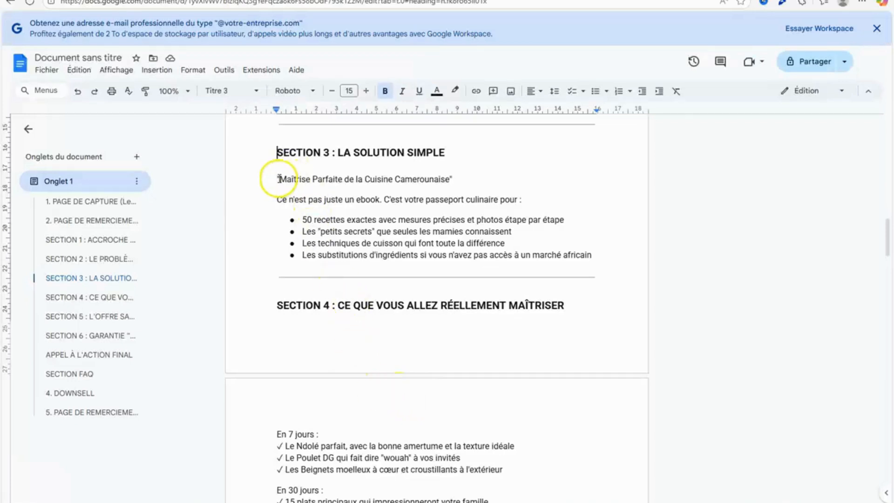
left_click_drag(278, 179, 440, 180)
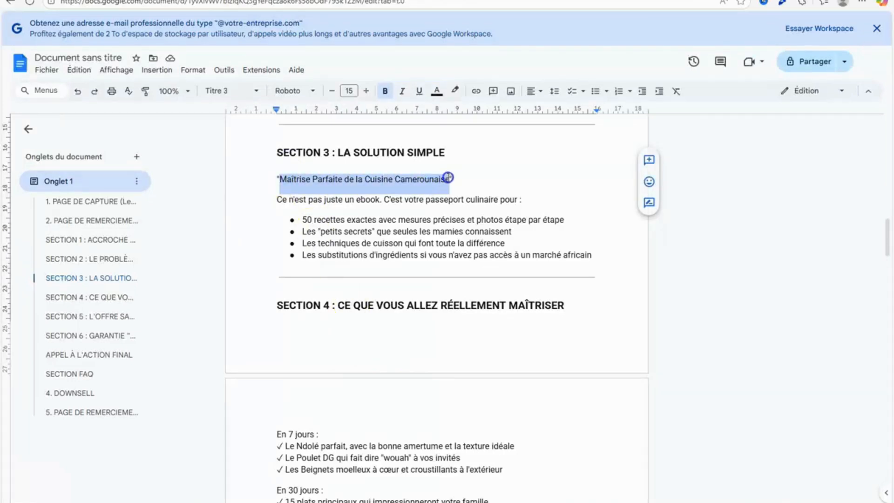
right_click(440, 180)
left_click(475, 206)
Back in systeme.io, delete the row holding the placeholder title in the dark section.
left_click(298, 1)
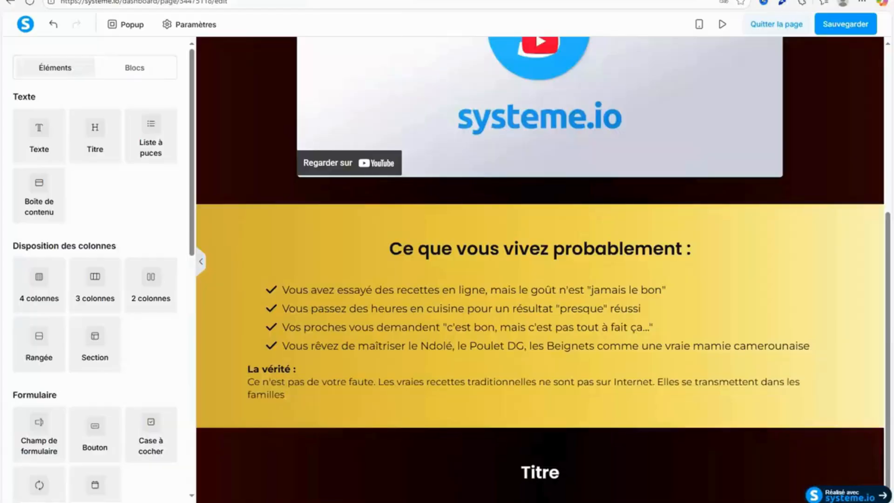
left_click(500, 496)
left_click_drag(586, 461, 505, 463)
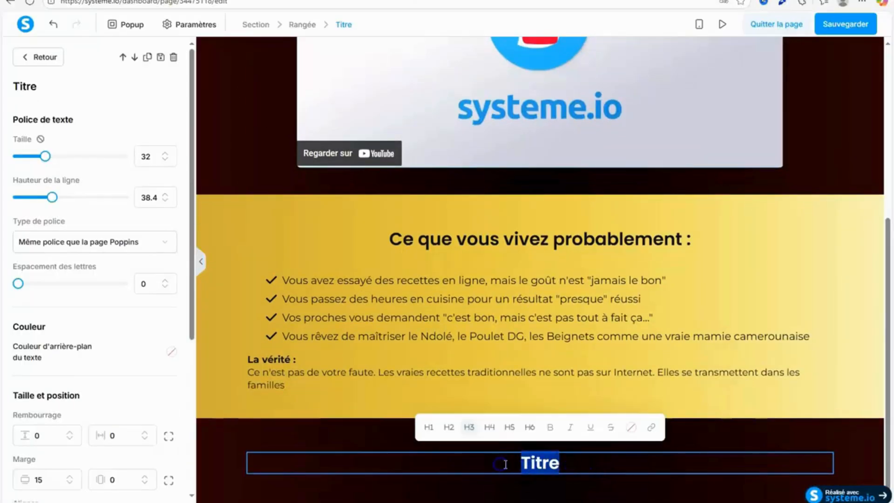
left_click(648, 479)
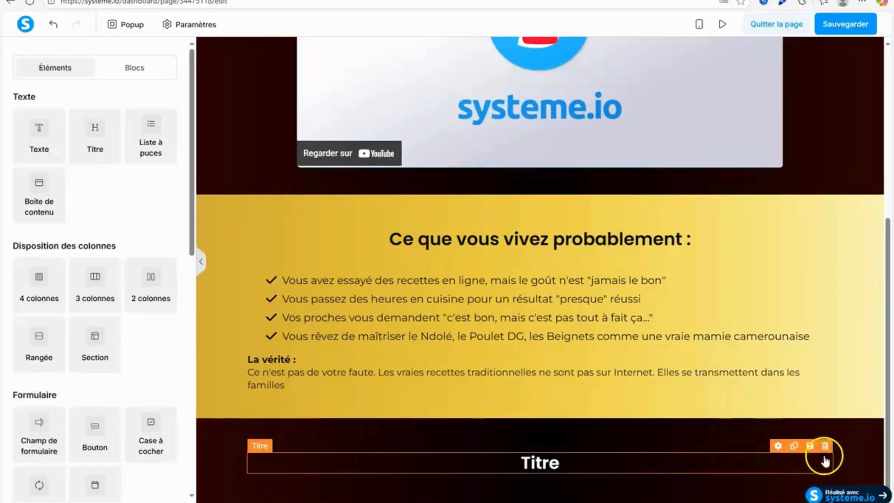
left_click(830, 433)
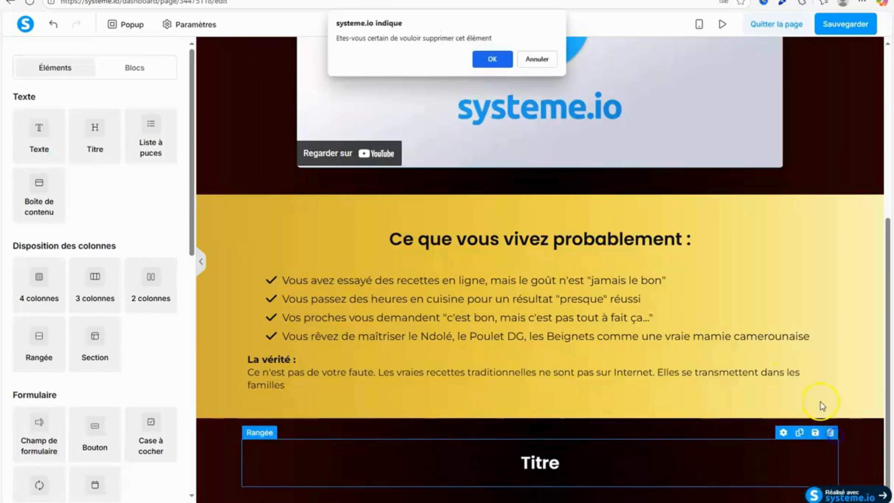
left_click(493, 59)
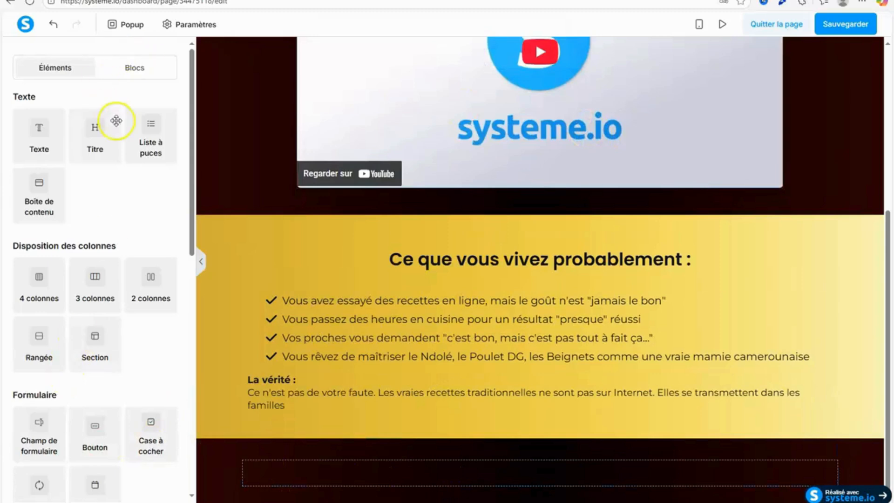
Add a title below the "La vérité :" text in the gold section and replace its placeholder with "Maîtrise Parfaite de la Cuisine Camerounaise".
left_click_drag(116, 120, 533, 418)
left_click(535, 421)
double_click(536, 421)
right_click(536, 419)
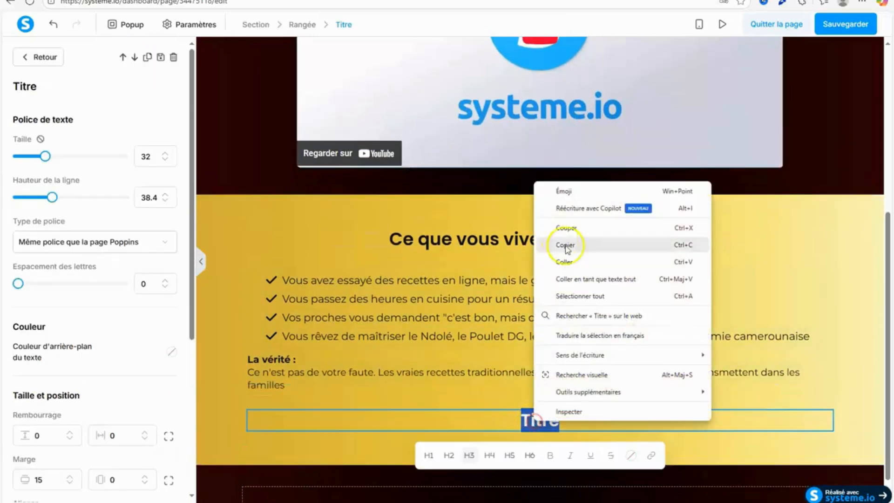
left_click(577, 262)
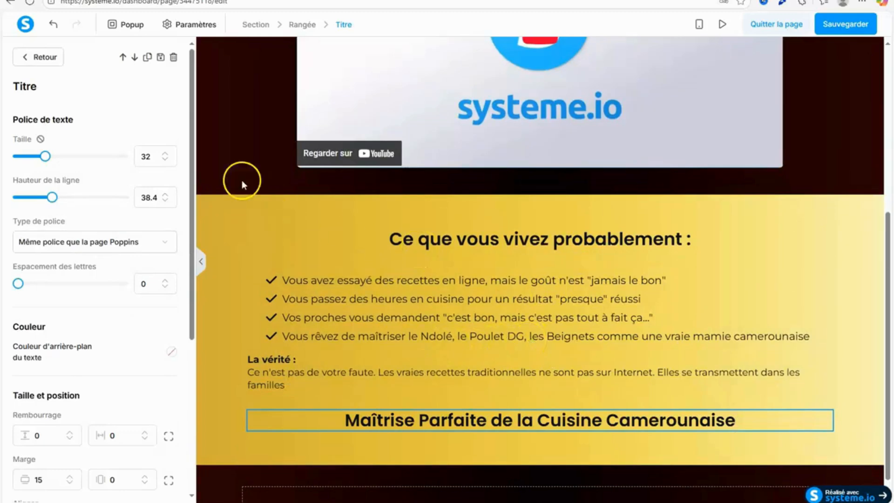
Set the font size of the "Maîtrise Parfaite de la Cuisine Camerounaise" title to 33, matching the "Ce que vous vivez probablement :" heading.
left_click(165, 159)
left_click(164, 160)
left_click(453, 241)
left_click(455, 239)
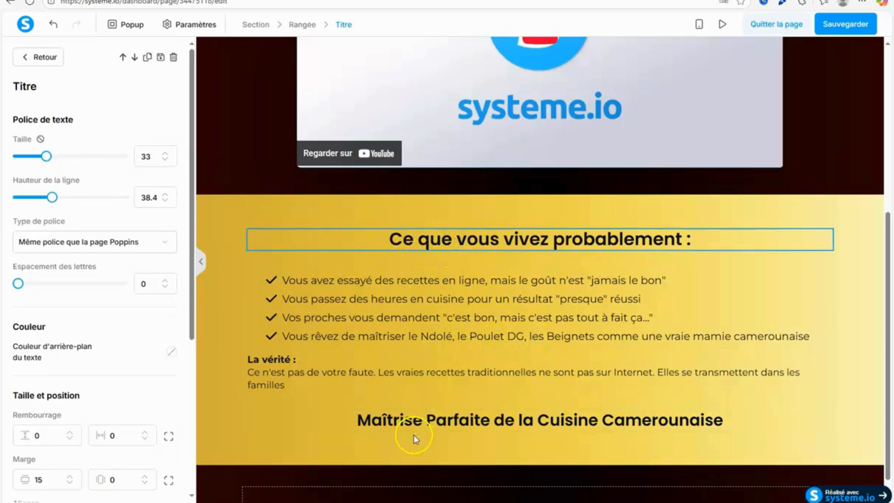
left_click(413, 420)
left_click(165, 154)
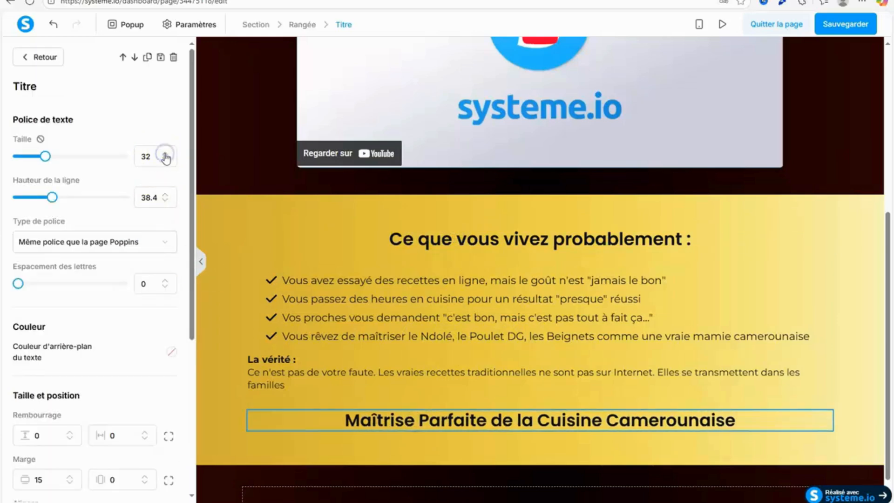
left_click(165, 155)
left_click(213, 235)
Add a bullet list below the "Maîtrise Parfaite de la Cuisine Camerounaise" title and set its icon colour to #060e13.
left_click_drag(153, 148, 474, 447)
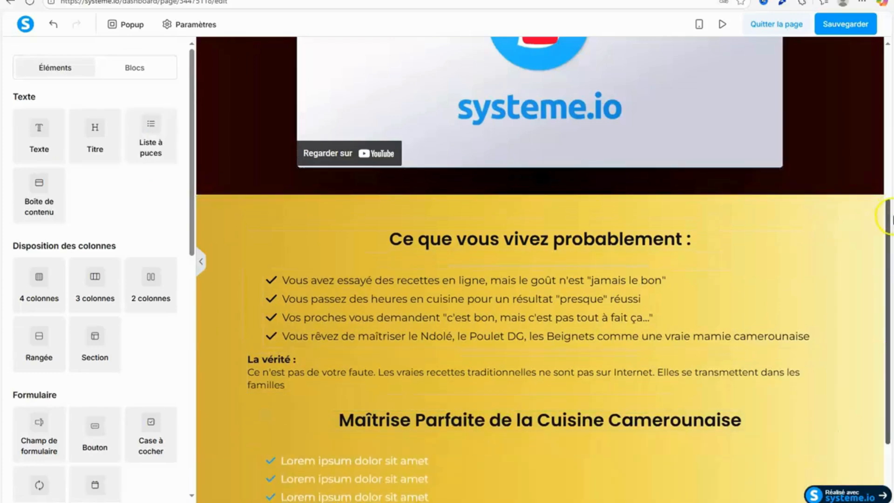
scroll(889, 208, "down", 2)
left_click(354, 391)
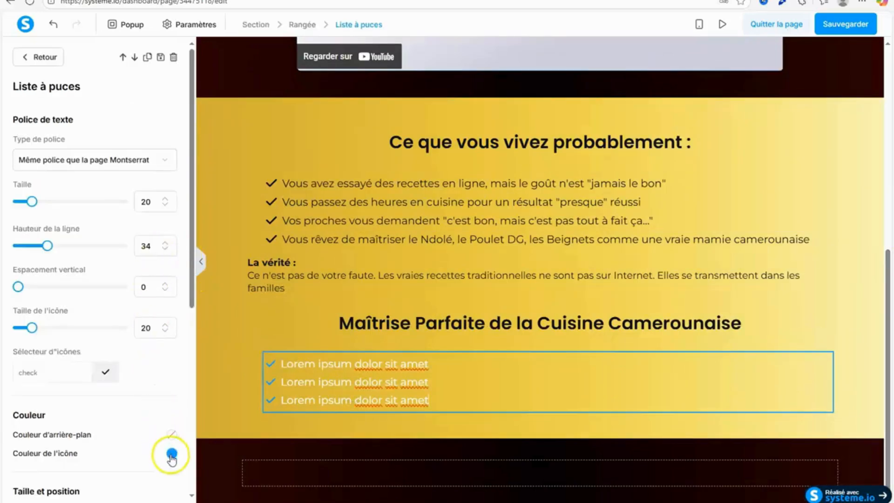
left_click(171, 453)
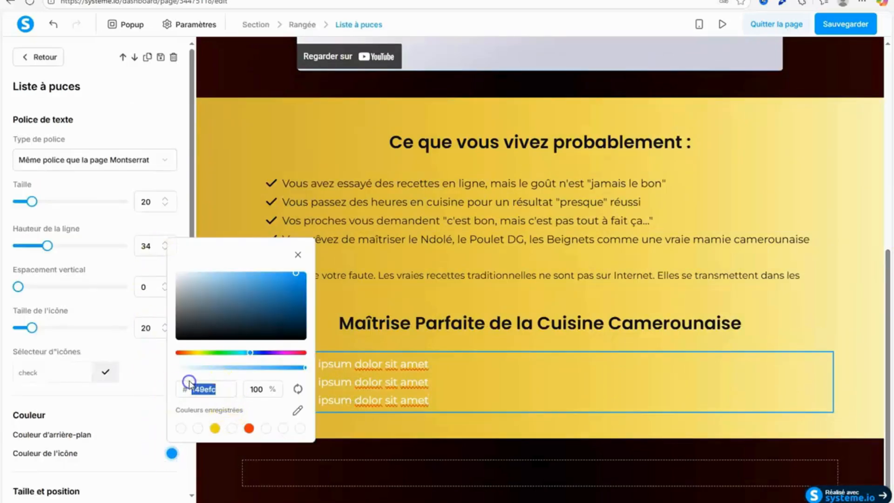
type("060e13")
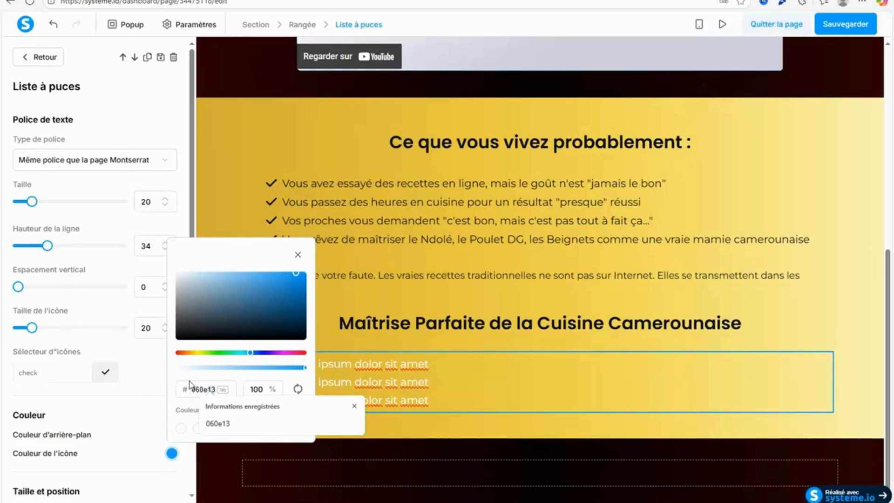
key("Tab")
left_click(402, 286)
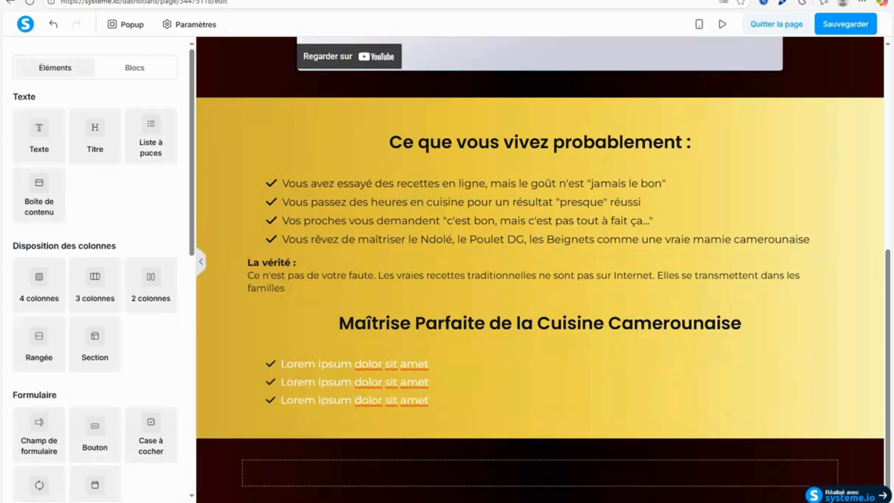
In the Google Docs script, copy the four Section 3 bullet points, from "50 recettes exactes" to "marché africain".
key("ctrl+Tab")
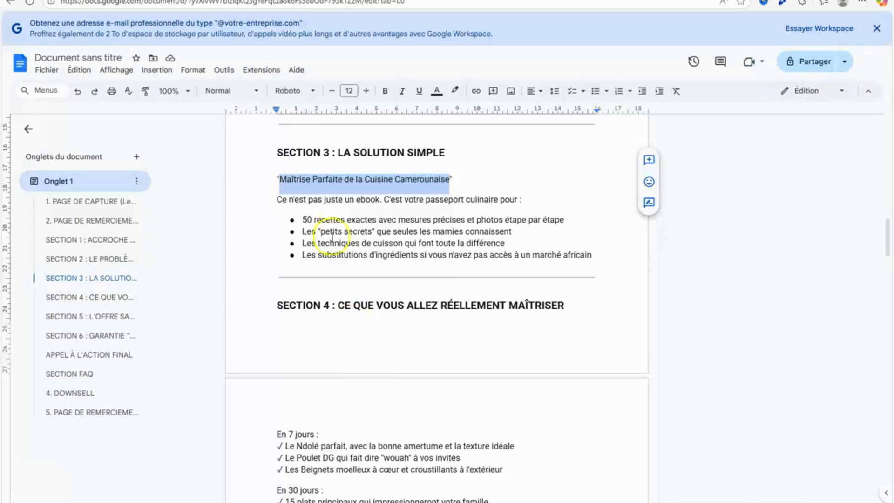
left_click(298, 218)
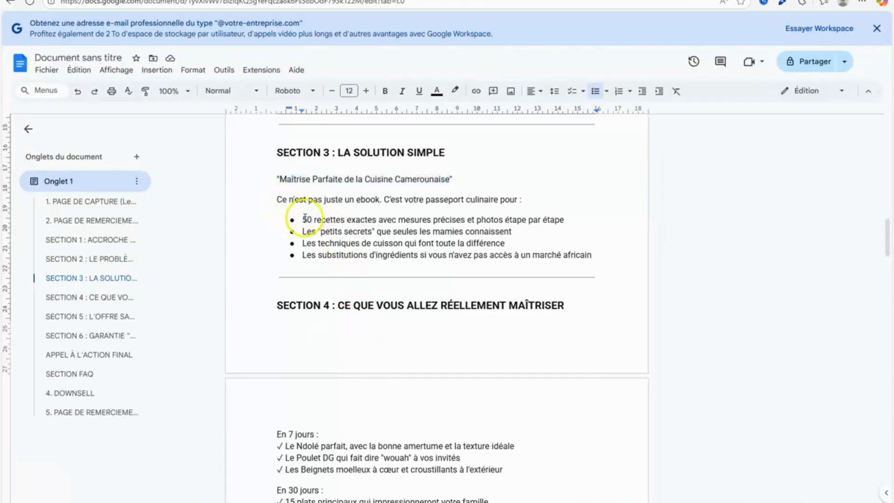
left_click_drag(304, 218, 596, 254)
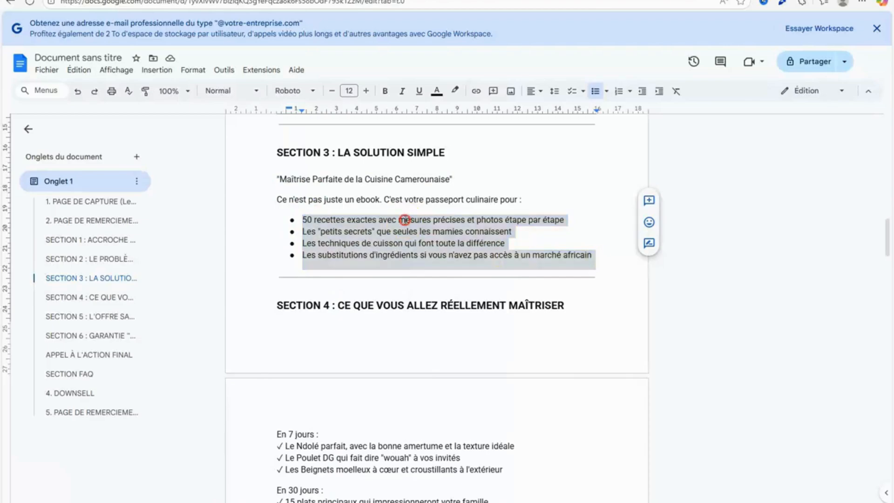
right_click(404, 220)
left_click(431, 247)
Back in systeme.io, replace the placeholder items of the new bullet list with the four copied Section 3 points.
key("ctrl+Tab")
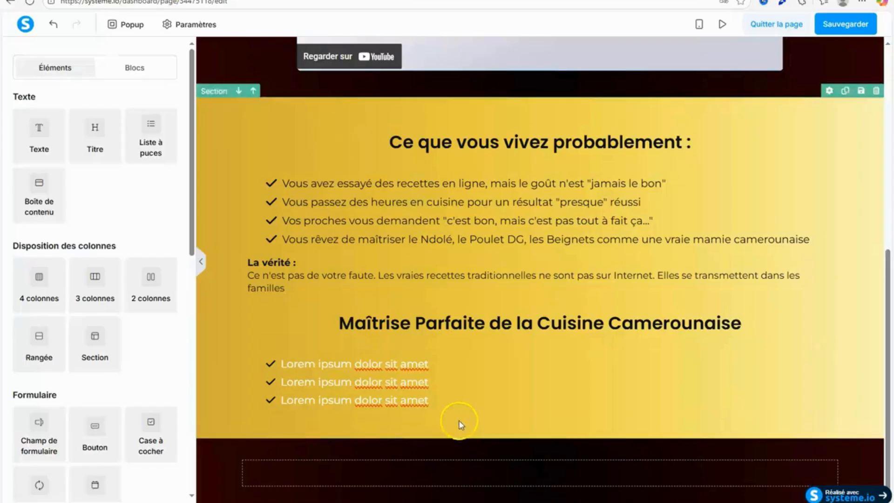
left_click(371, 373)
key("ctrl+a")
right_click(397, 382)
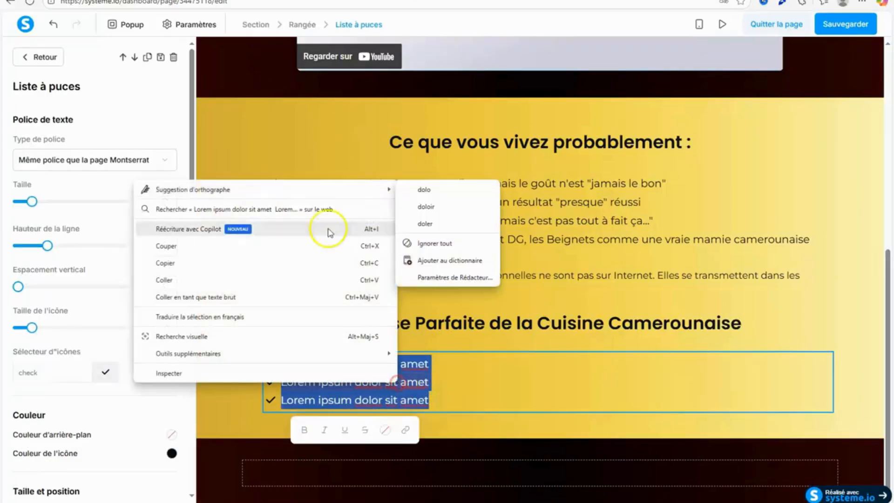
left_click(214, 279)
left_click(225, 375)
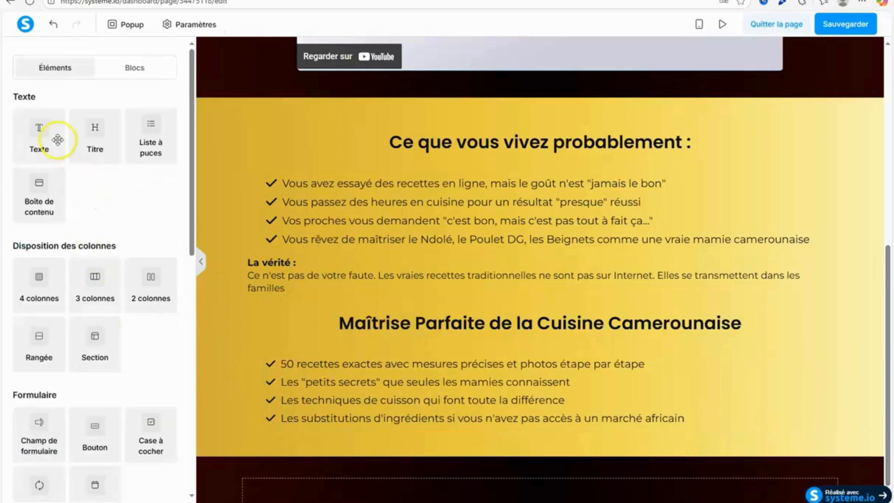
Add a text element between the title and the new list, and copy the Section 3 intro sentence from the Google Docs script.
left_click_drag(57, 140, 425, 359)
left_click(139, 1)
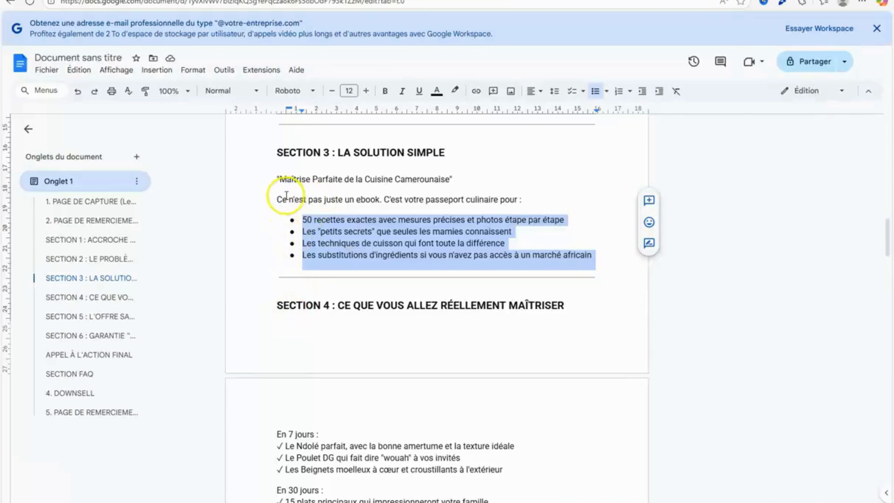
left_click_drag(286, 195, 522, 200)
right_click(522, 199)
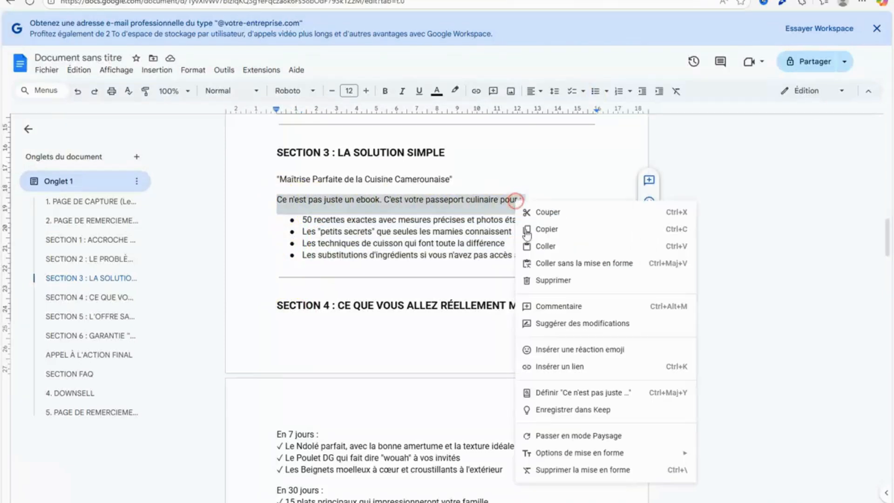
left_click(543, 230)
Back in systeme.io, replace the new text's placeholder with "Ce n'est pas juste un ebook. C'est votre passeport culinaire pour :" without an empty trailing line.
key("ctrl+Tab")
left_click(389, 367)
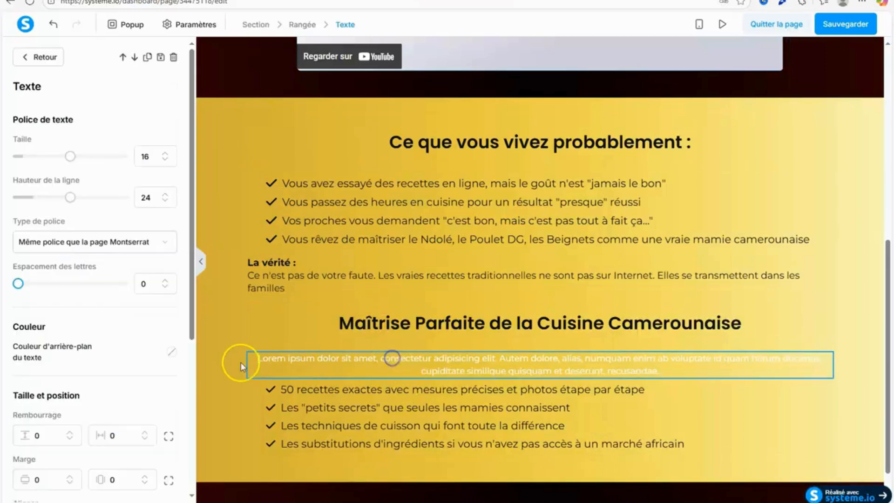
left_click_drag(256, 357, 683, 371)
right_click(649, 372)
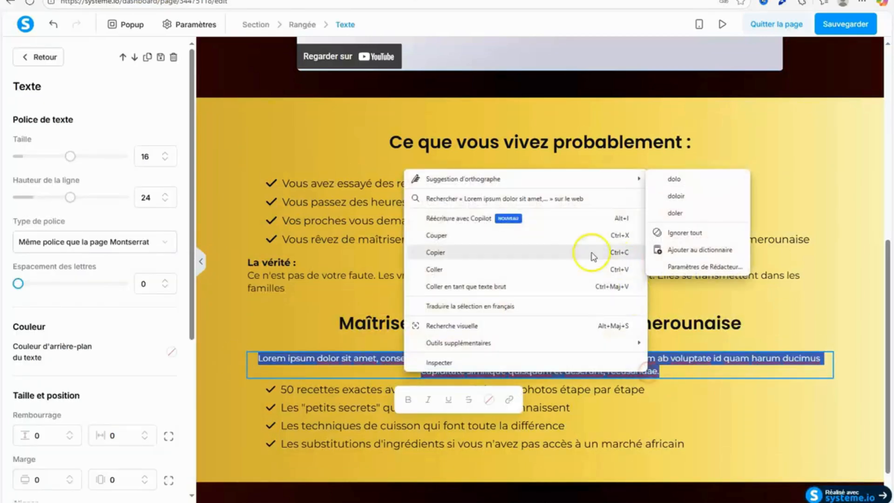
left_click(527, 270)
key("BackSpace")
key("BackSpace")
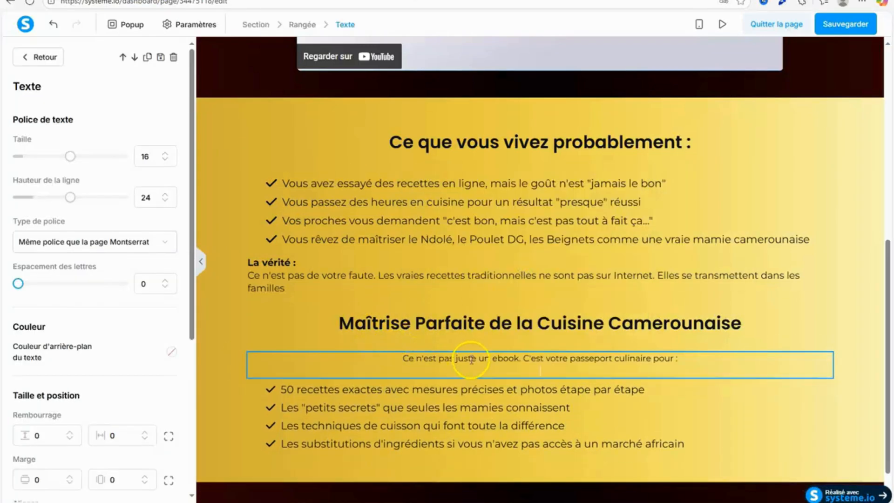
Set the intro sentence's top margin to 10 separately from its other margins and save the page.
scroll(187, 195, "down", 2)
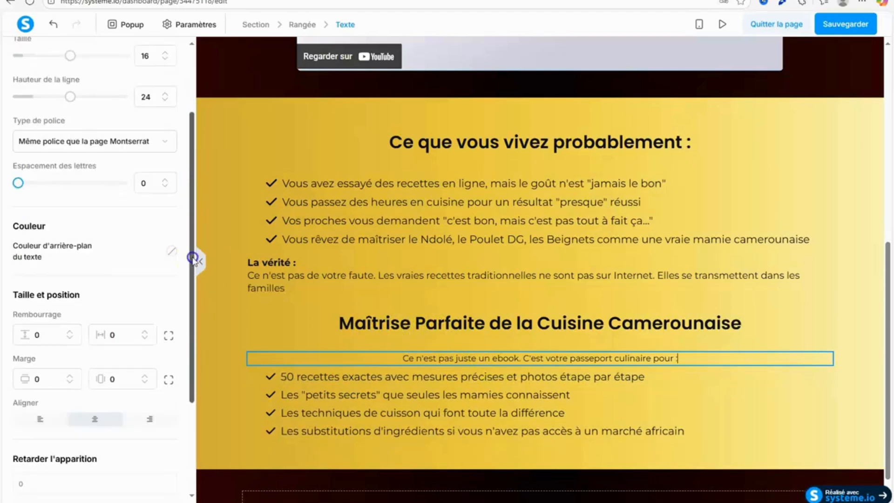
left_click(169, 378)
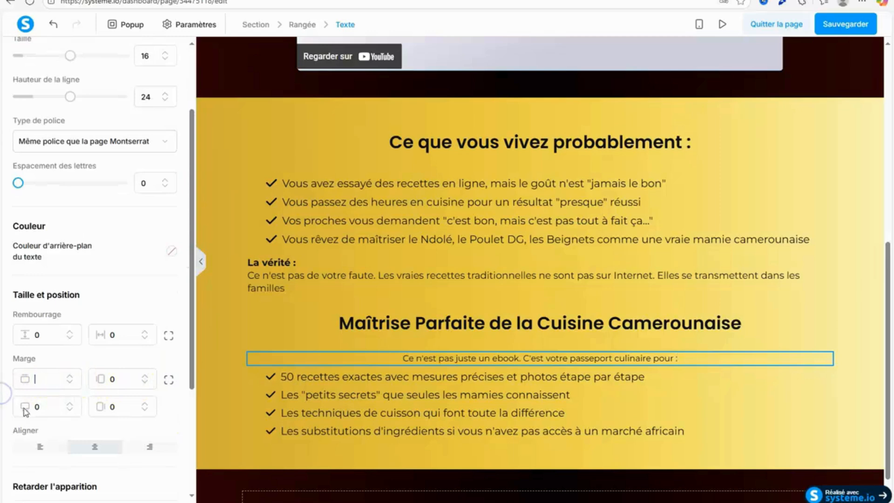
type("10")
left_click(778, 304)
left_click(846, 29)
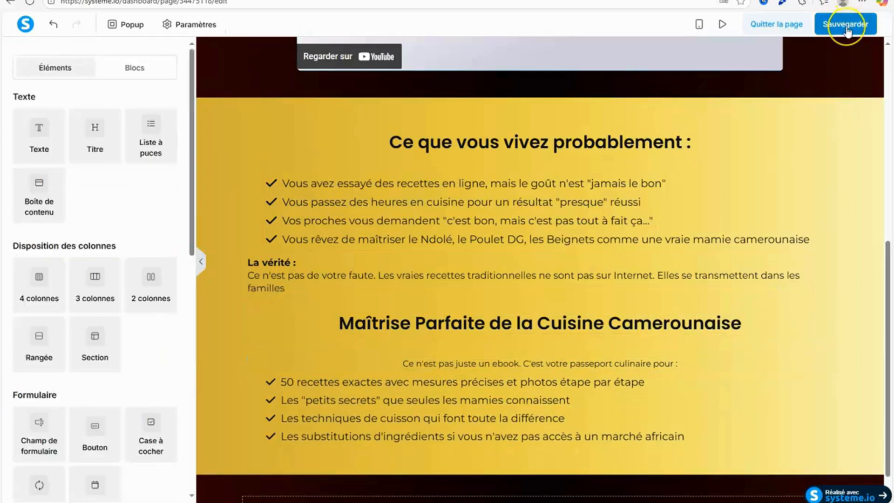
left_click(847, 29)
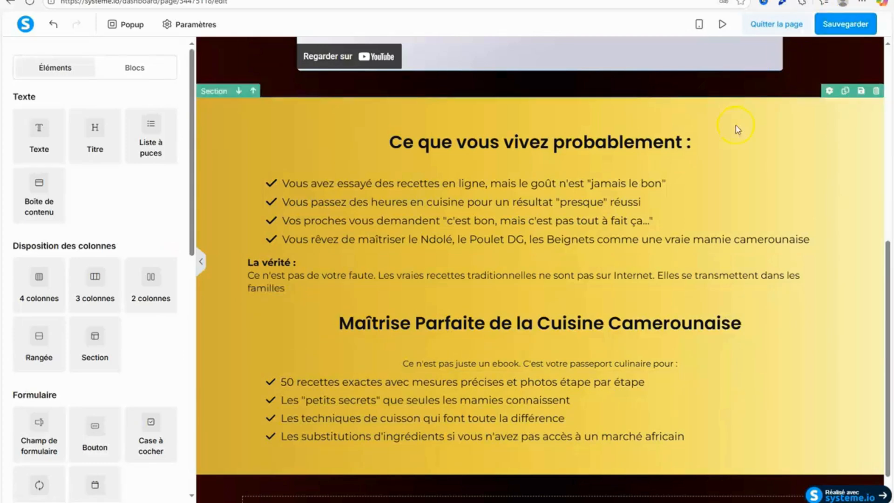
Move the intro sentence closer to the "Maîtrise Parfaite de la Cuisine Camerounaise" title and save the page again.
mouse_move(423, 368)
left_mouse_down()
mouse_move(429, 334)
mouse_move(420, 400)
mouse_move(433, 358)
left_mouse_up()
left_click(845, 26)
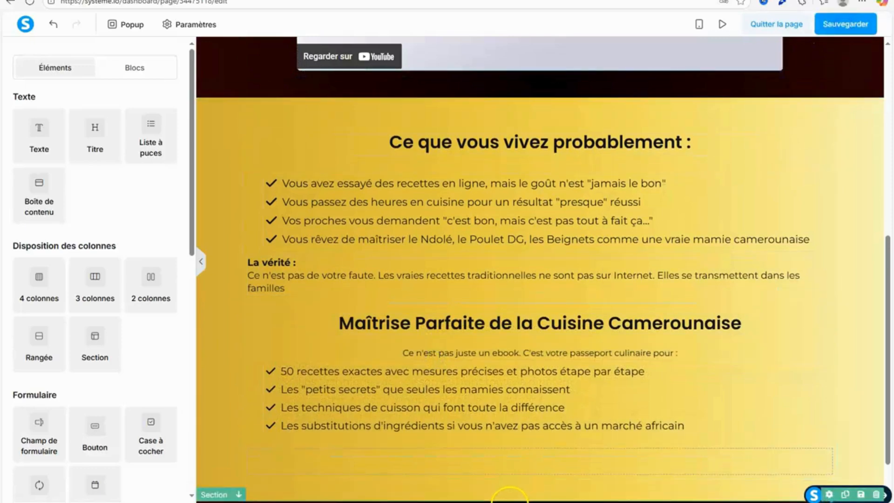
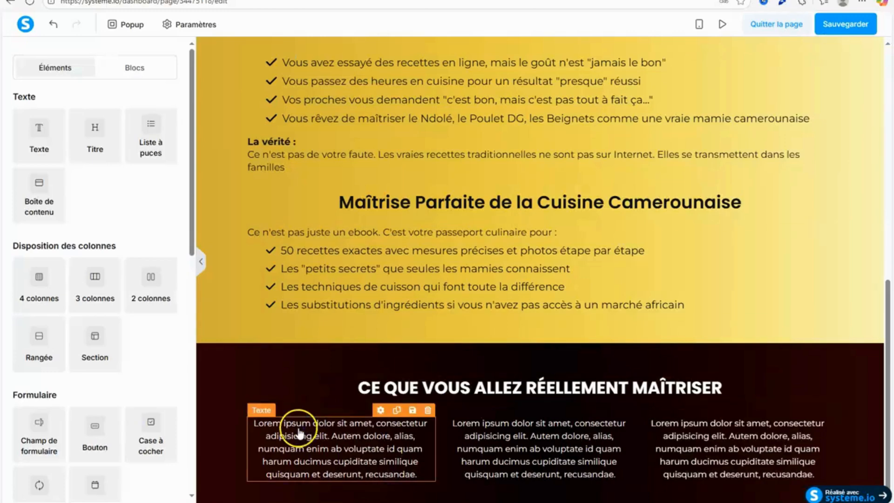
Replace the first column's placeholder under "CE QUE VOUS ALLEZ RÉELLEMENT MAÎTRISER" with the copied "En 7 jours :" text and left-align it.
left_click_drag(255, 424, 427, 471)
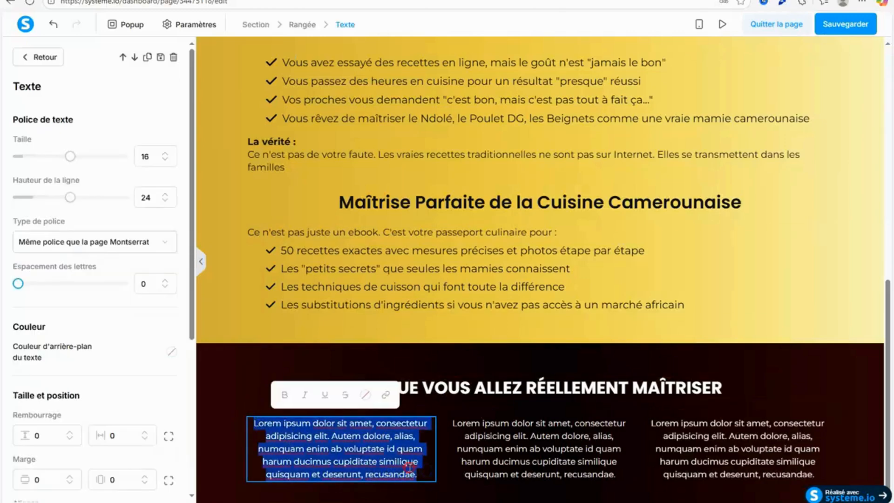
right_click(421, 468)
left_click(200, 353)
left_click_drag(191, 270, 194, 374)
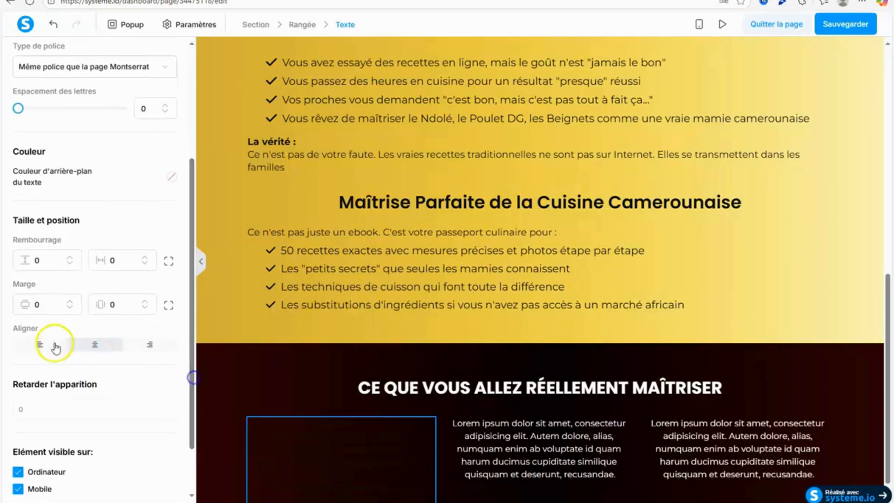
left_click(41, 344)
Colour the whole "En 7 jours :" text white.
left_click_drag(252, 422, 373, 487)
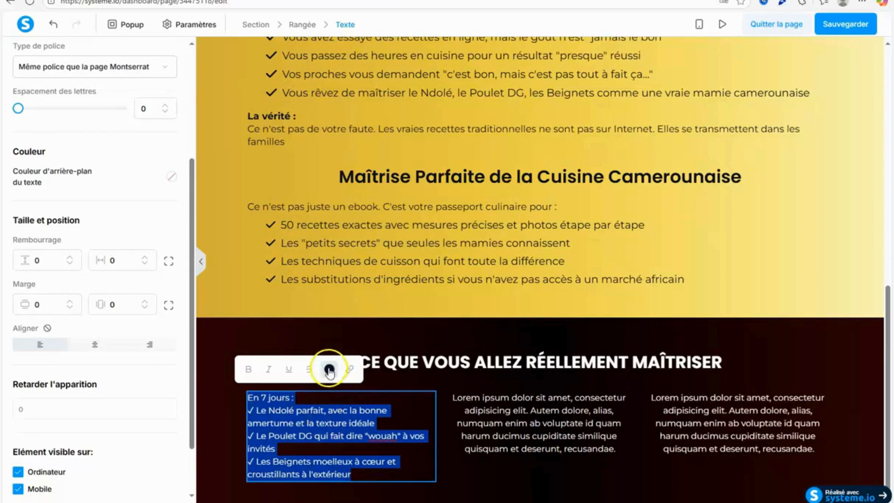
left_click(329, 369)
left_click(391, 344)
left_click(457, 441)
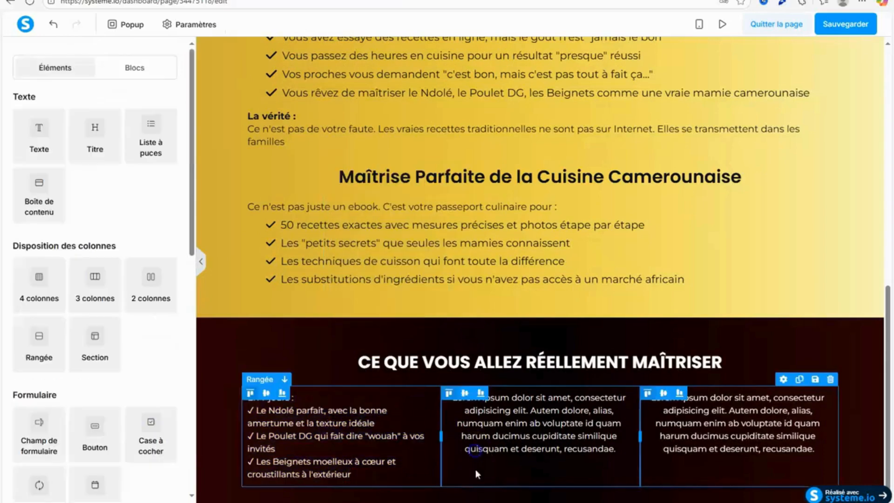
Switch to the Google Docs script and copy the "En 30 jours :" block with its three checkmark lines from Section 4.
key("ctrl+Tab")
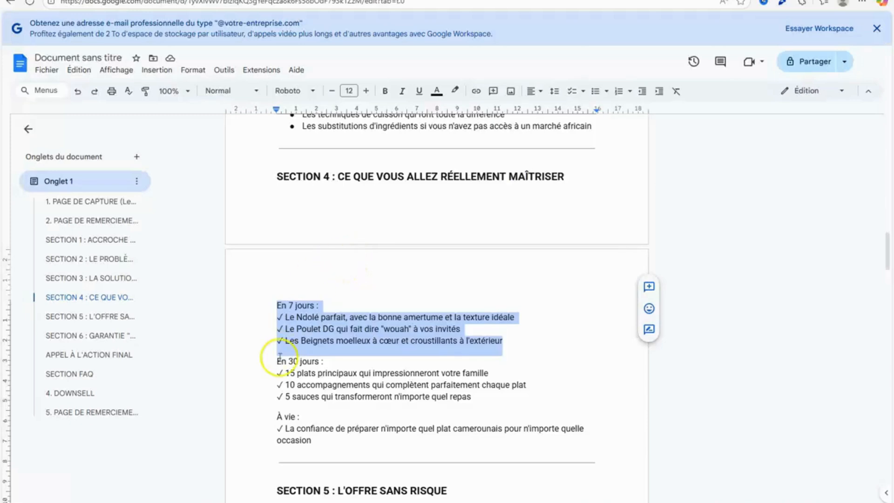
left_click_drag(274, 359, 479, 392)
right_click(470, 397)
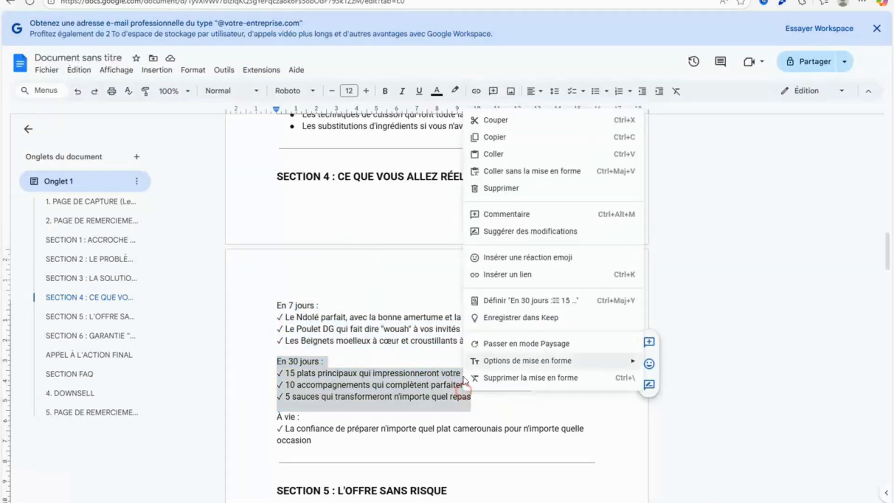
left_click(495, 135)
Back in systeme.io, replace the second column's placeholder with the copied "En 30 jours :" block.
key("ctrl+Tab")
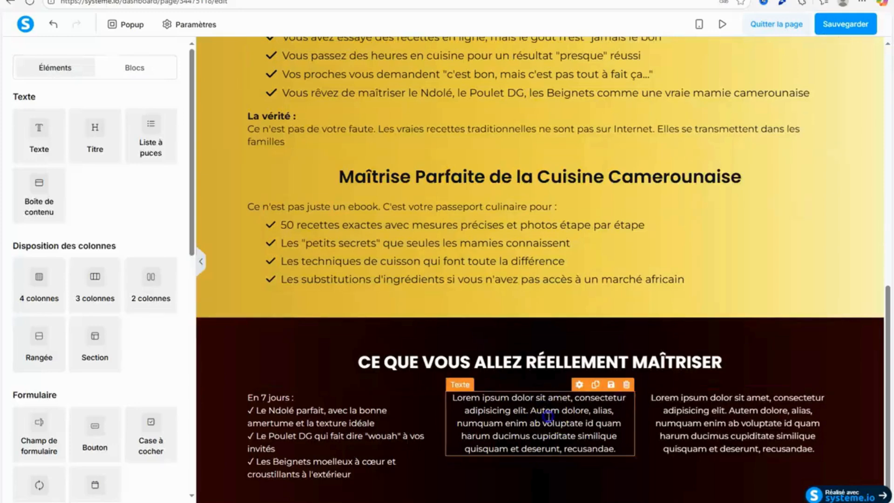
left_click(459, 401)
left_click_drag(454, 400, 612, 448)
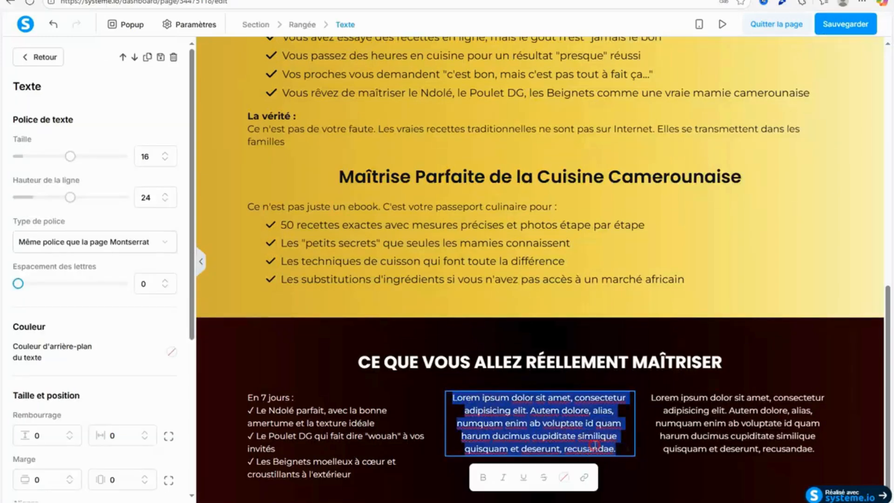
right_click(595, 446)
left_click(459, 348)
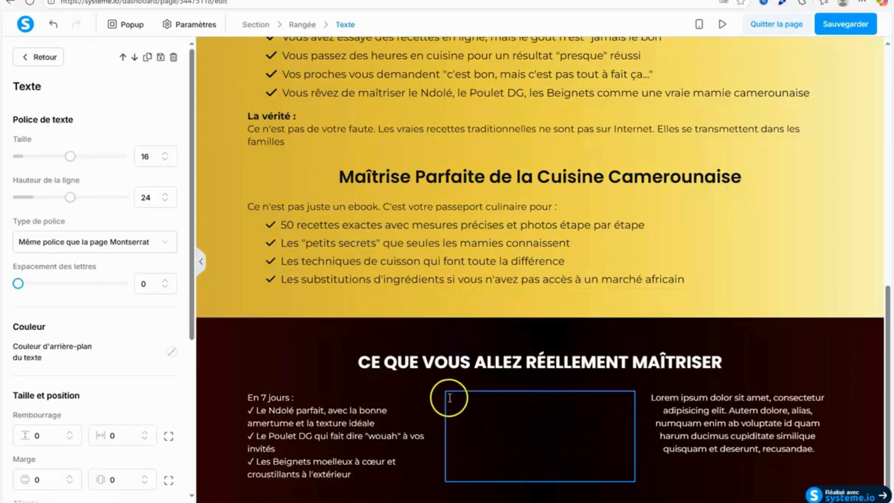
Colour the whole "En 30 jours :" text white (ffffff) and centre-align it.
key("ctrl+a")
left_click(573, 370)
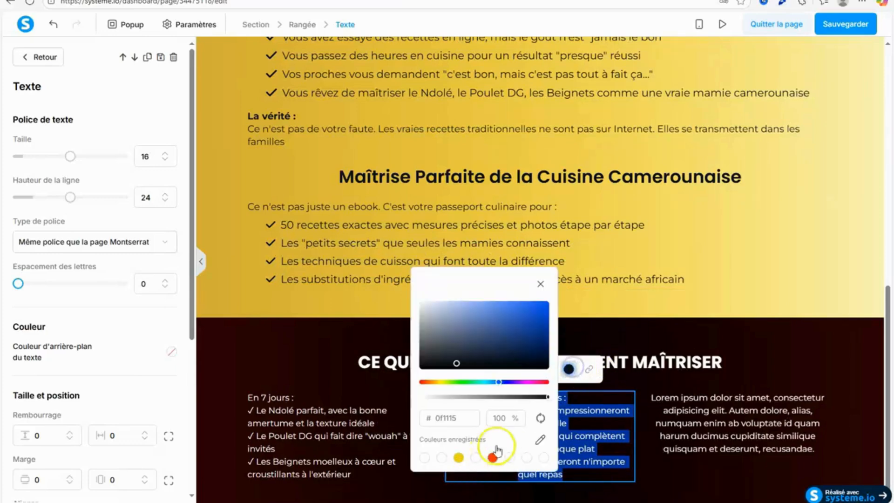
left_click(476, 457)
scroll(194, 269, "down", 1)
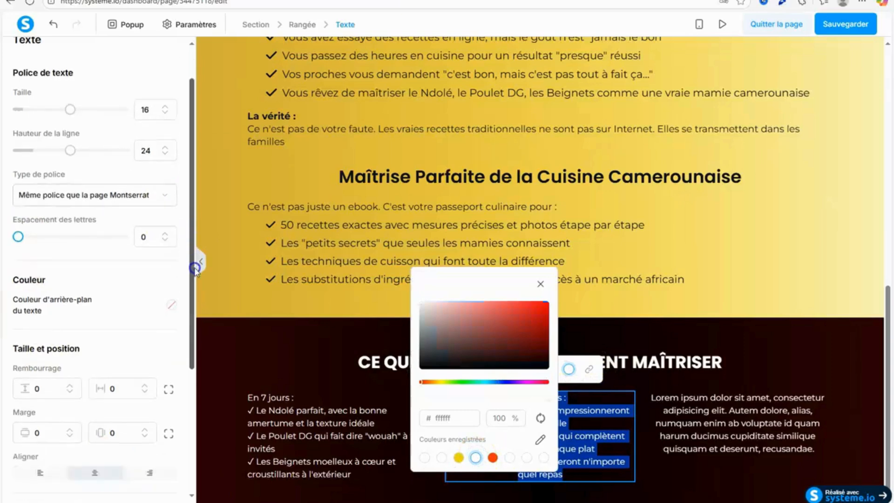
left_click_drag(195, 269, 203, 371)
left_click(103, 288)
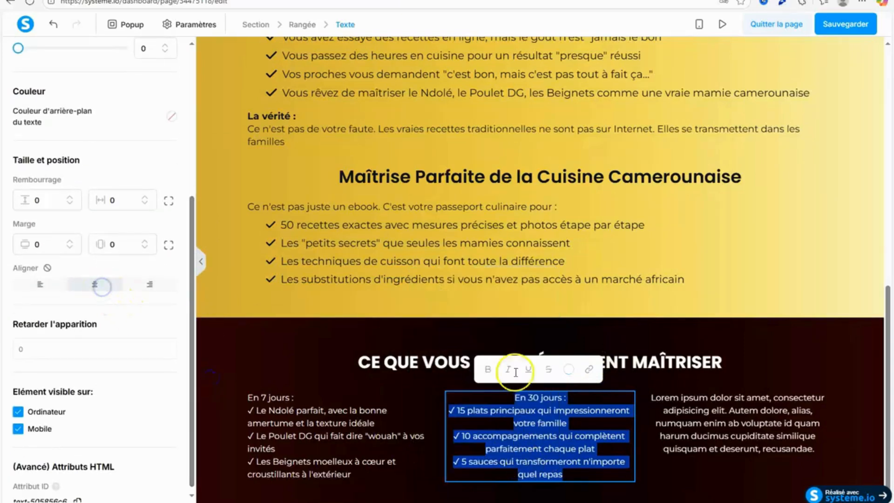
left_click(405, 365)
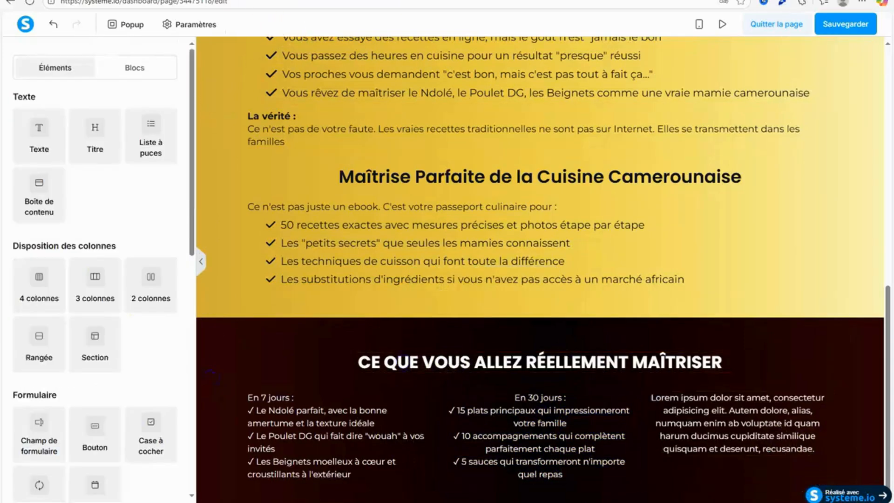
Switch to the Google Docs script and copy the "À vie :" block from Section 4.
left_click(395, 0)
left_click_drag(279, 418, 334, 433)
key("ctrl+c")
right_click(334, 433)
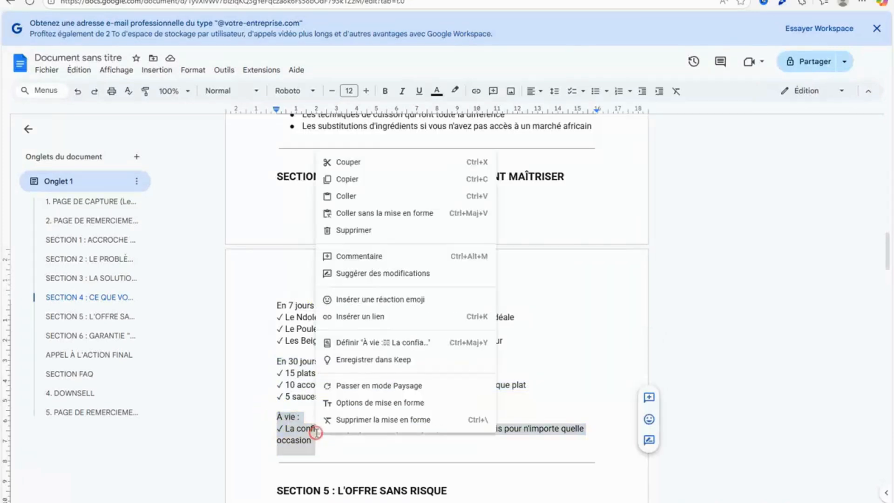
left_click(347, 178)
Back in systeme.io, replace the third column's placeholder with the copied "À vie :" block.
left_click(279, 0)
left_click(693, 439)
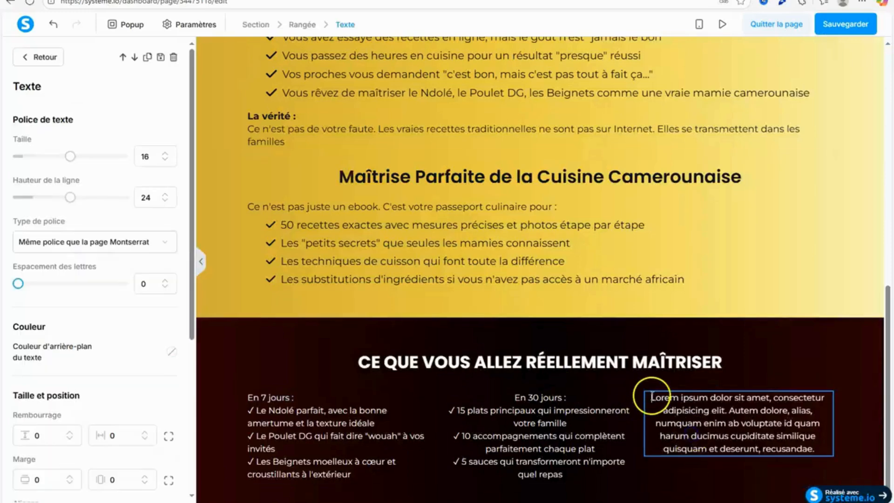
left_click_drag(646, 397, 814, 454)
right_click(806, 442)
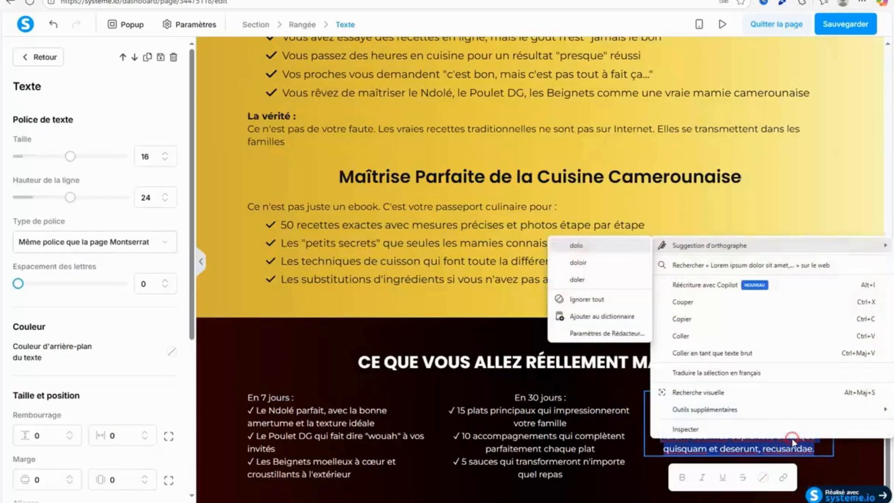
left_click(680, 336)
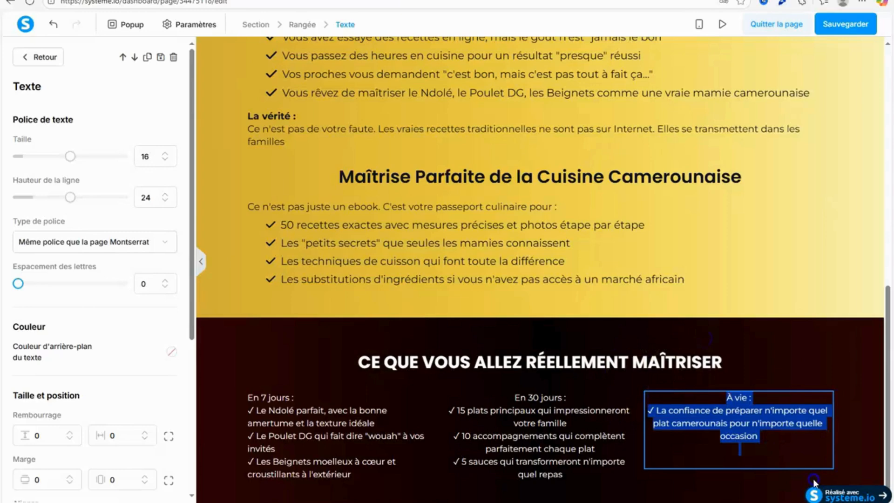
Colour the "À vie :" text white (ffffff) and right-align it.
left_click(763, 369)
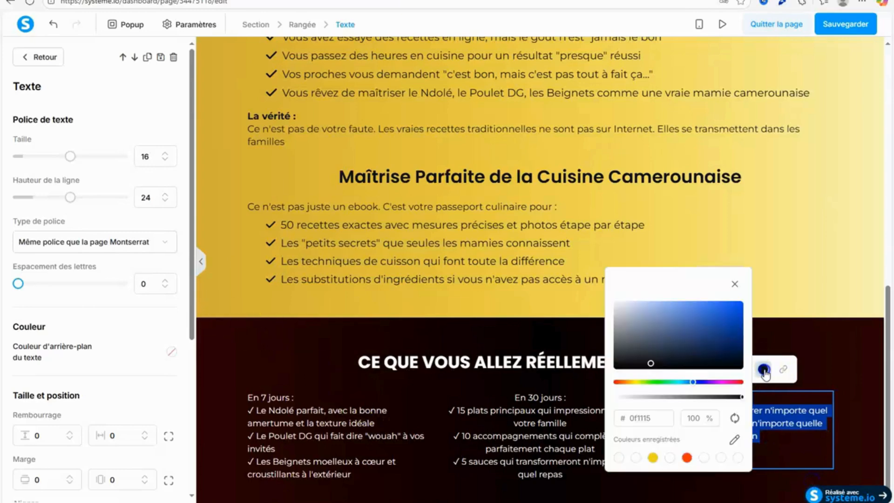
left_click(670, 458)
left_click_drag(191, 240, 212, 353)
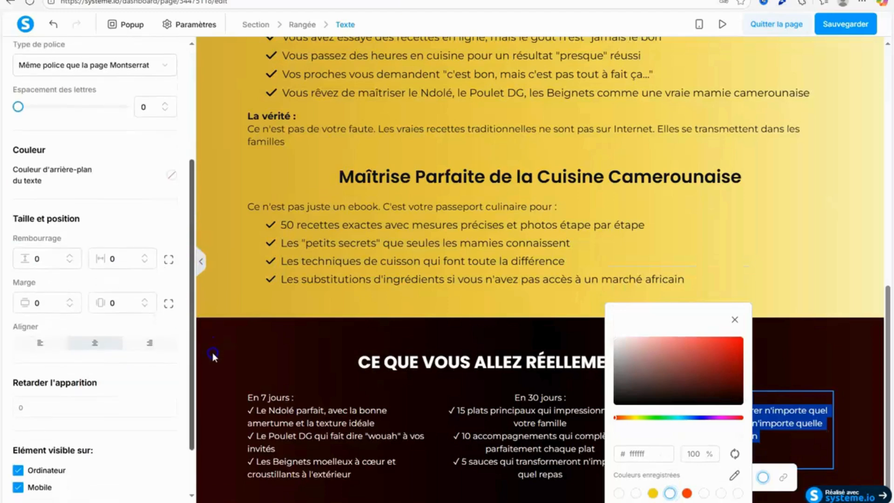
left_click(165, 342)
left_click(819, 365)
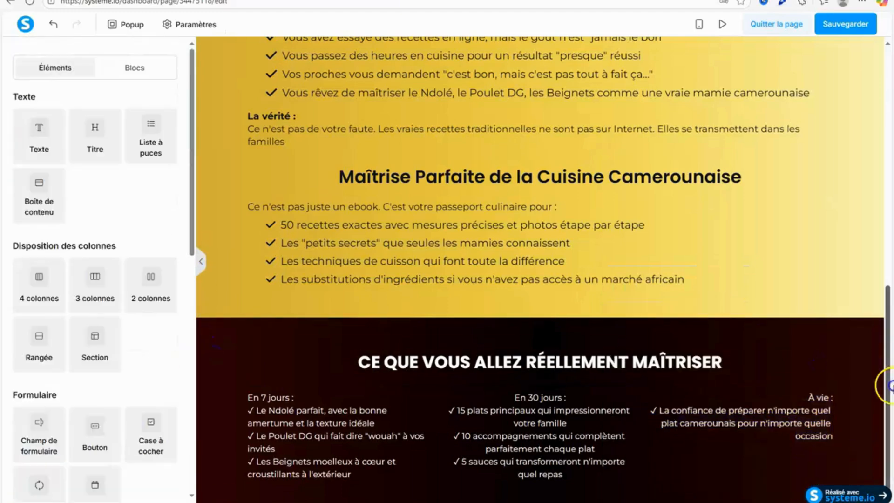
Open the code of the HTML element above the page's main headline for editing.
left_click_drag(891, 443, 892, 87)
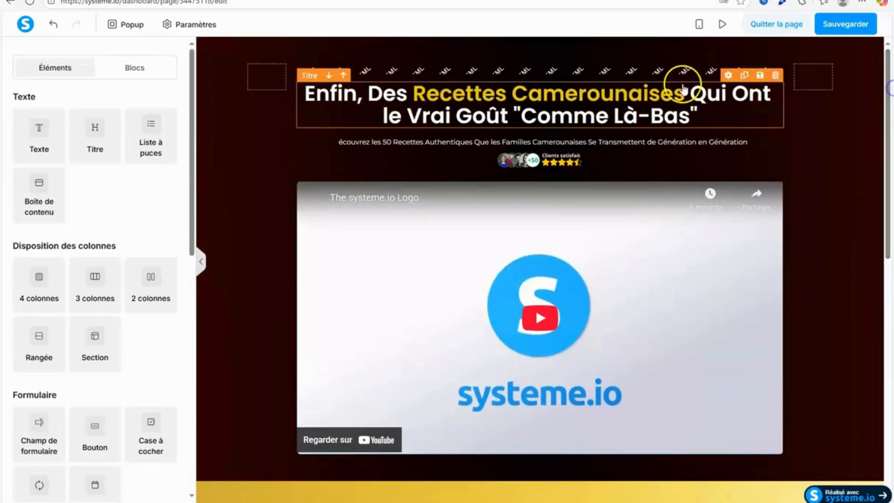
left_click(663, 73)
left_click(41, 154)
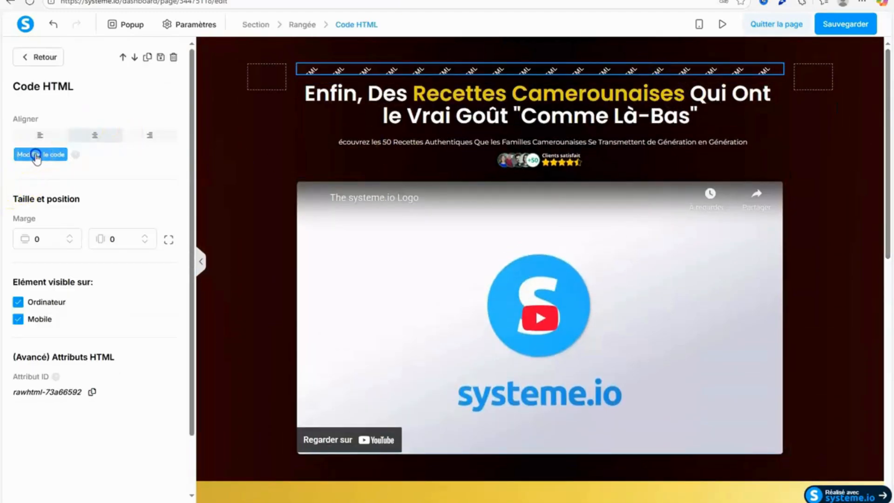
Copy the style block under "Code for boxes" from the Notepad file, then return to the HTML code editor.
key("alt+Tab")
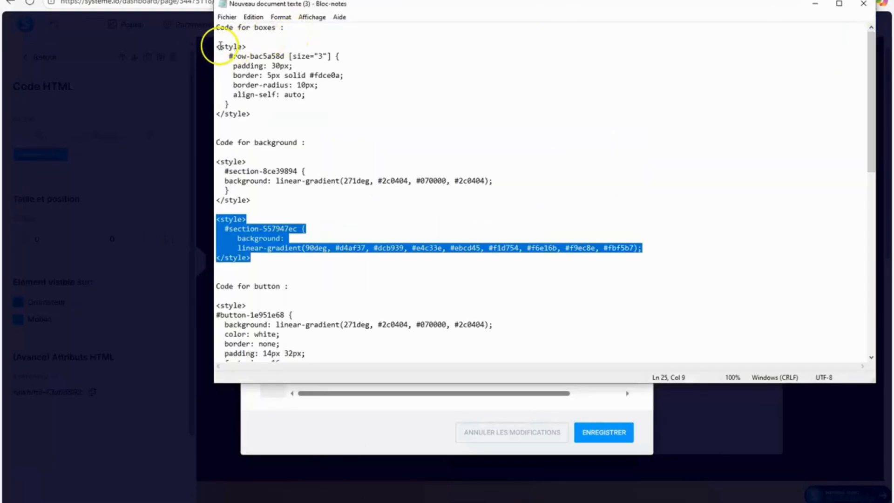
left_click_drag(217, 46, 273, 108)
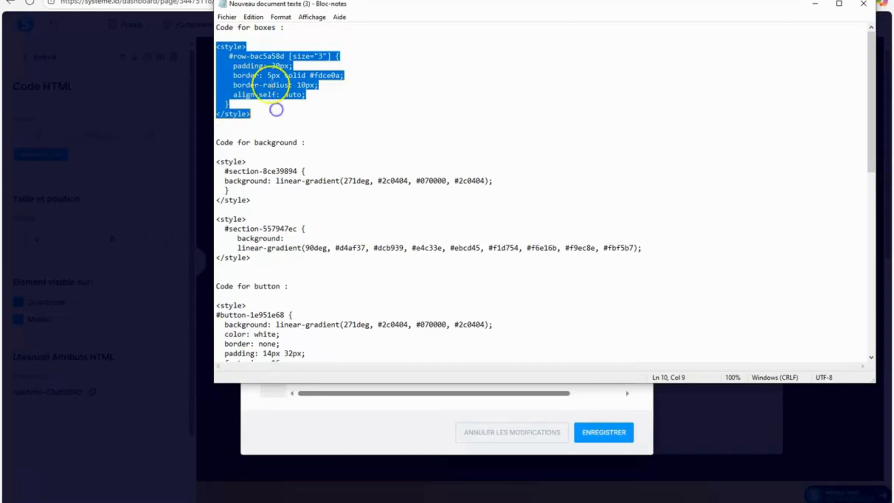
right_click(271, 85)
left_click(315, 118)
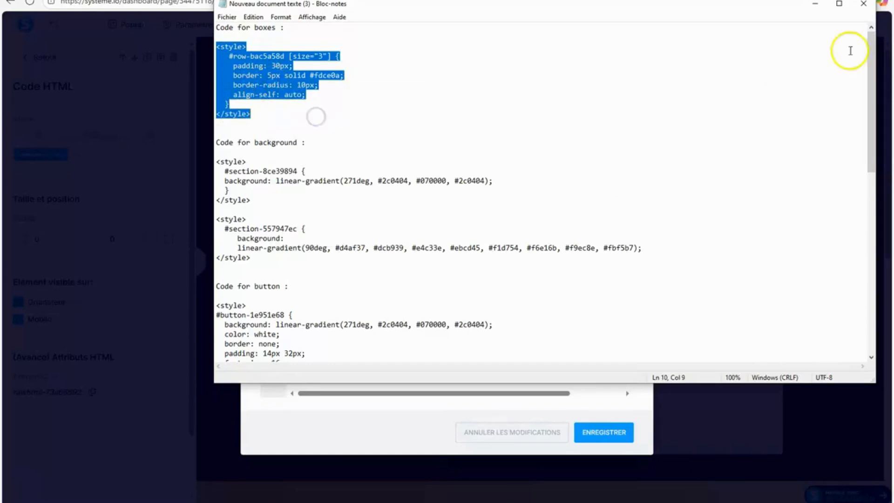
left_click(815, 4)
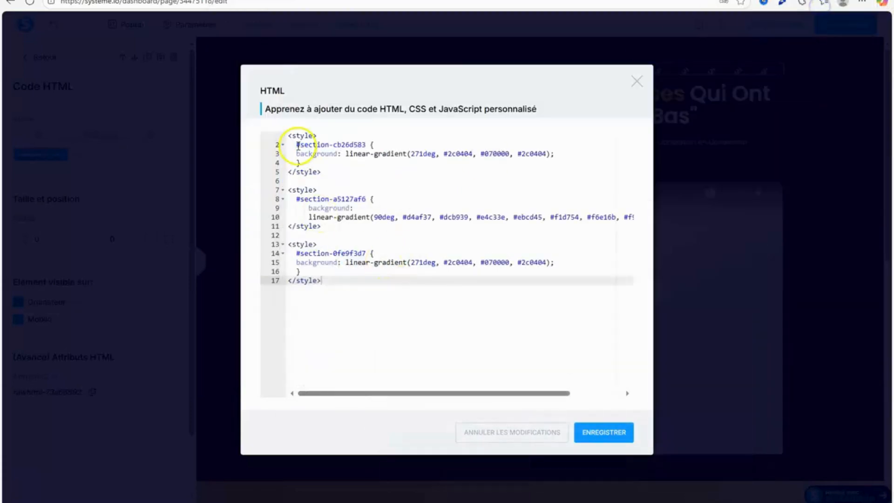
Paste the boxes style block above the existing section styles in the HTML code, leaving a blank line between them.
left_click(285, 136)
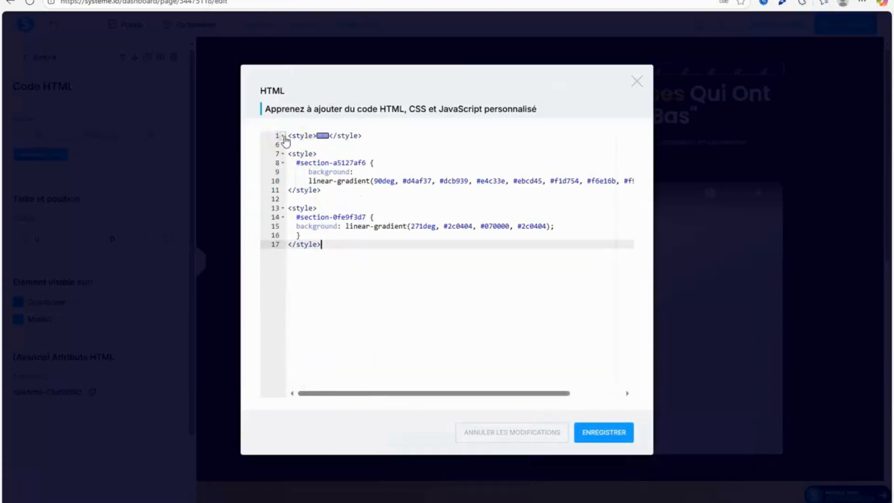
left_click(284, 137)
left_click(289, 136)
key("Return")
key("Return")
left_click(292, 135)
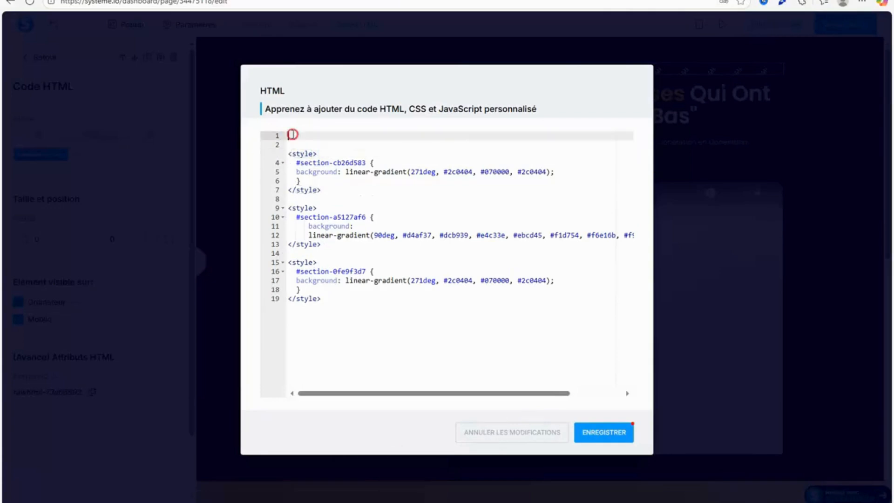
right_click(293, 134)
left_click(333, 217)
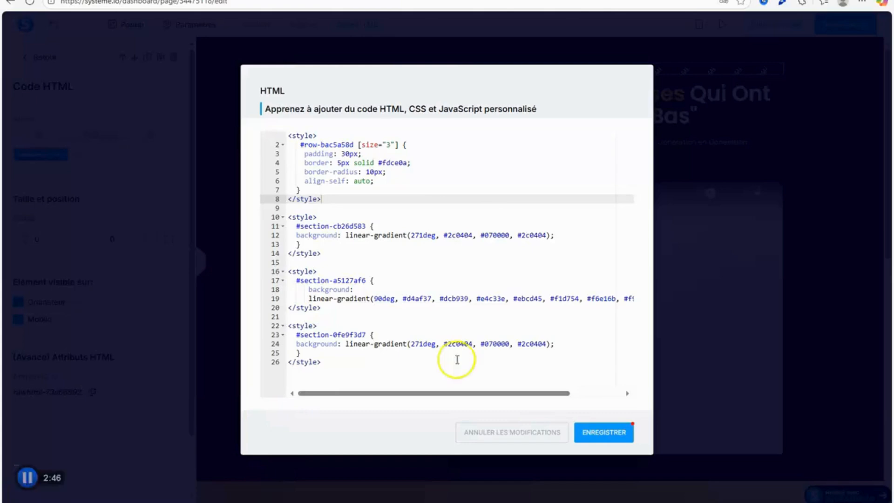
Set the size value in the boxes style's row selector to "4" and save the code.
double_click(391, 145)
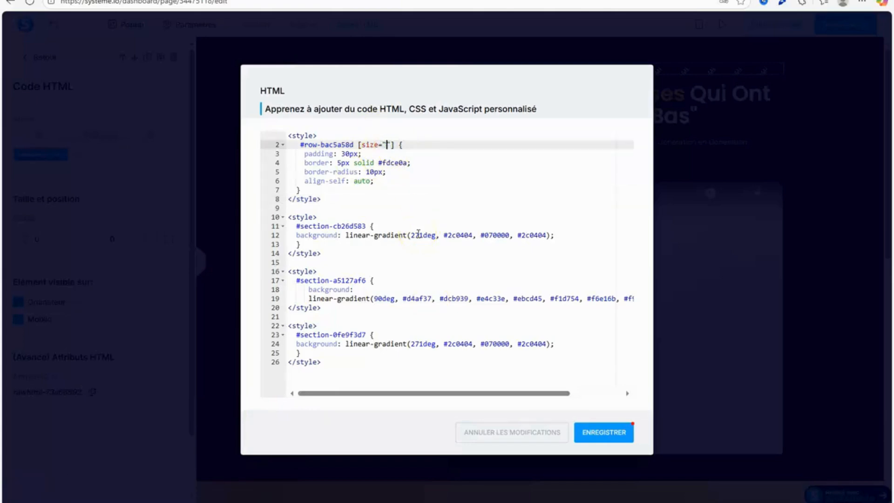
type("4")
left_click(611, 434)
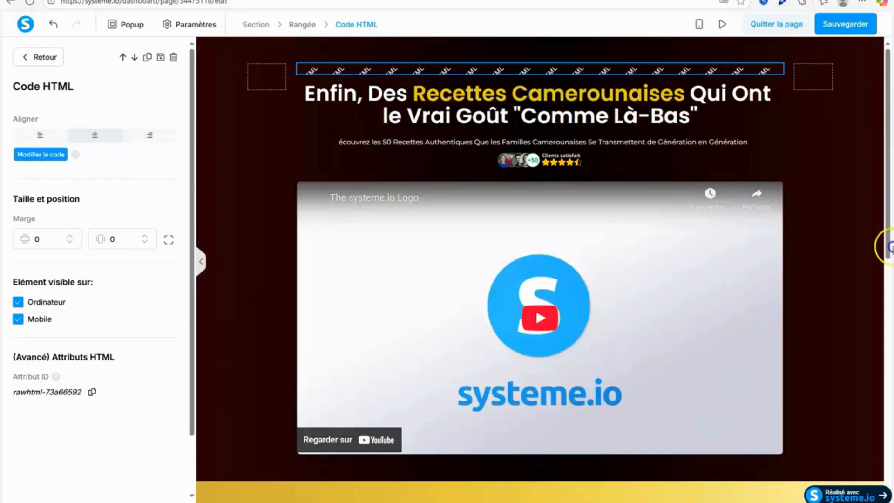
Copy the attribute ID of the row holding the three text columns in the last dark section.
left_click(879, 281)
left_click_drag(888, 231, 886, 484)
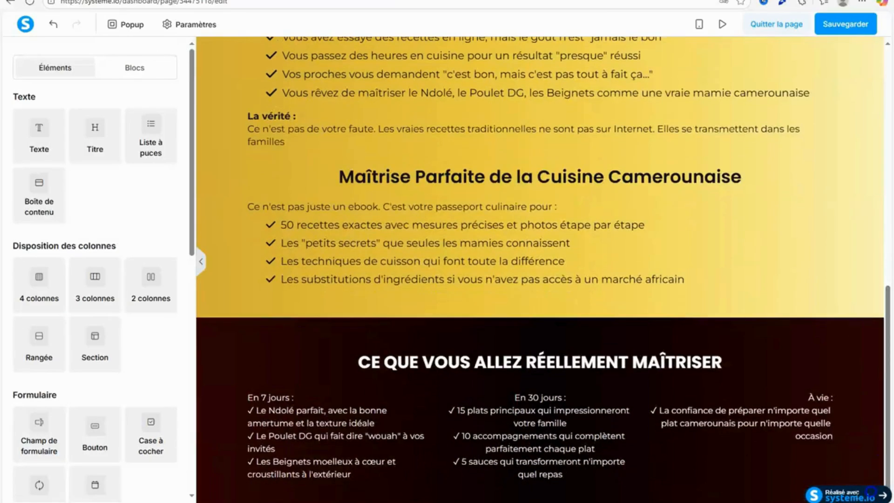
left_click(248, 430)
scroll(186, 465, "down", 10)
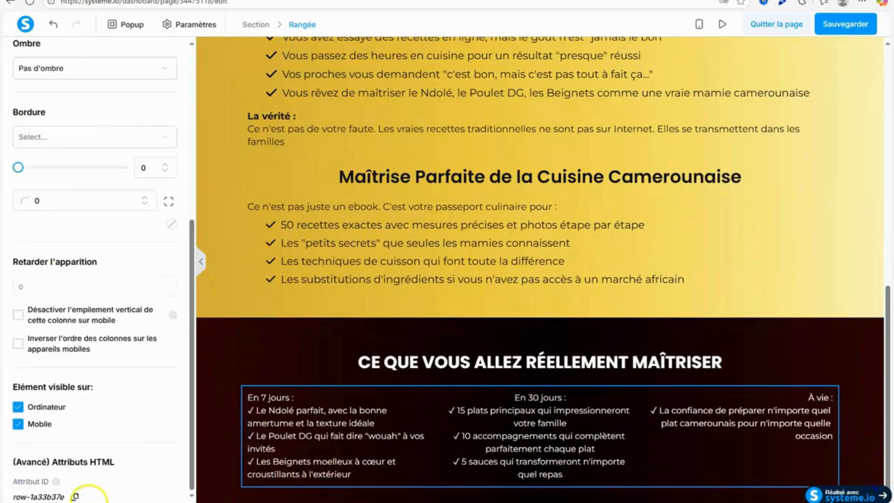
left_click(518, 180)
Replace the row ID in the boxes style's selector with the copied "row-1a33b37e", and save both the code and the page.
left_click_drag(888, 334, 884, 74)
left_click(497, 70)
left_click(39, 157)
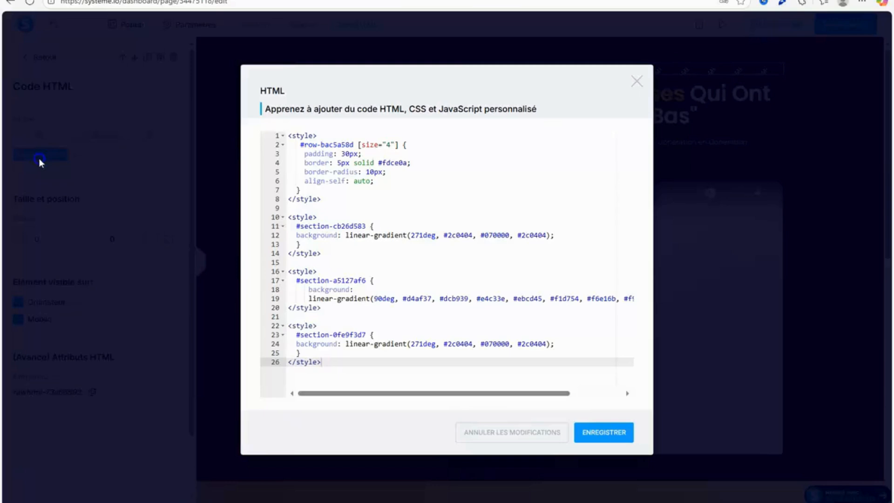
left_click(351, 145)
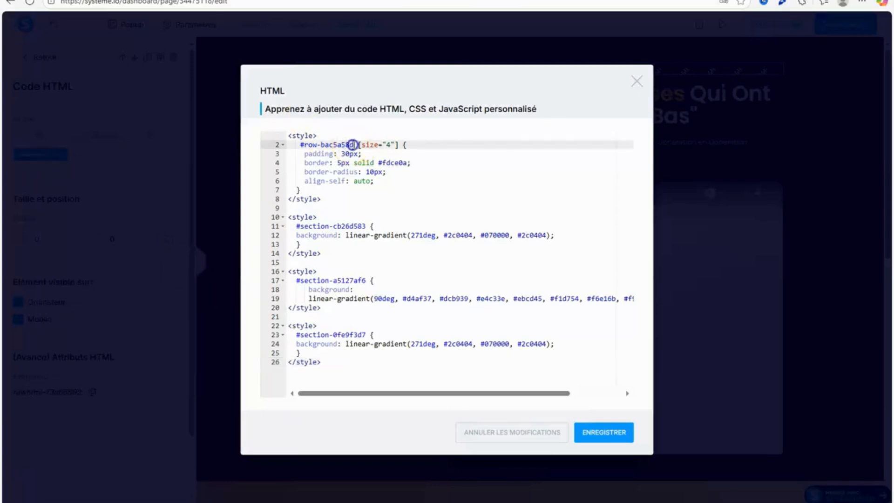
right_click(306, 148)
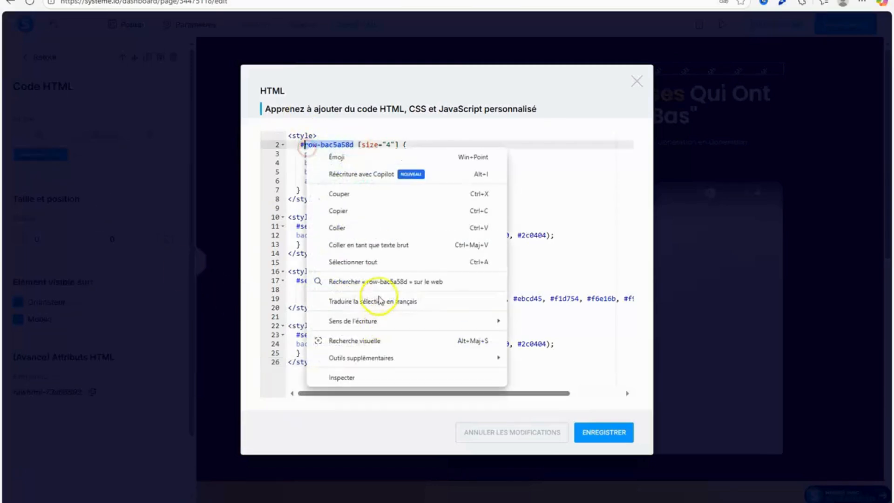
left_click(379, 227)
left_click(605, 433)
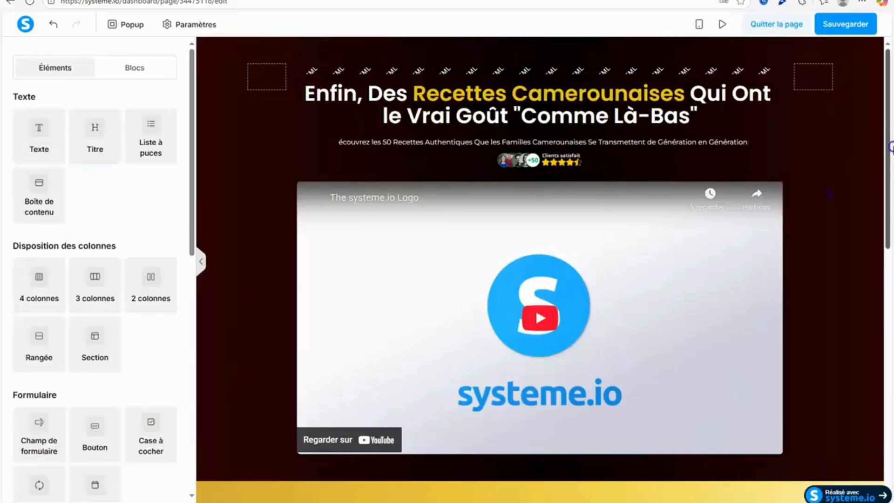
left_click_drag(891, 148, 891, 449)
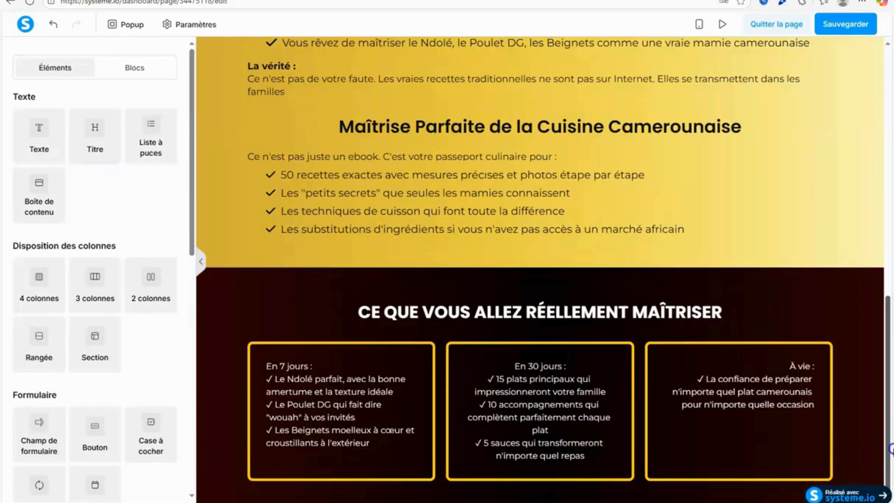
left_click(845, 23)
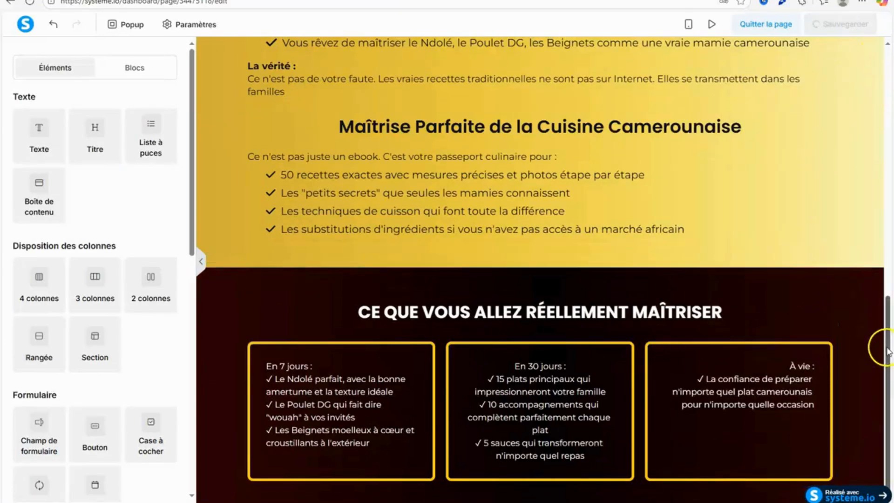
Look up Section 5 in the Google Doc and add a heading element below the three gold-bordered boxes on the sales page.
left_click(326, 0)
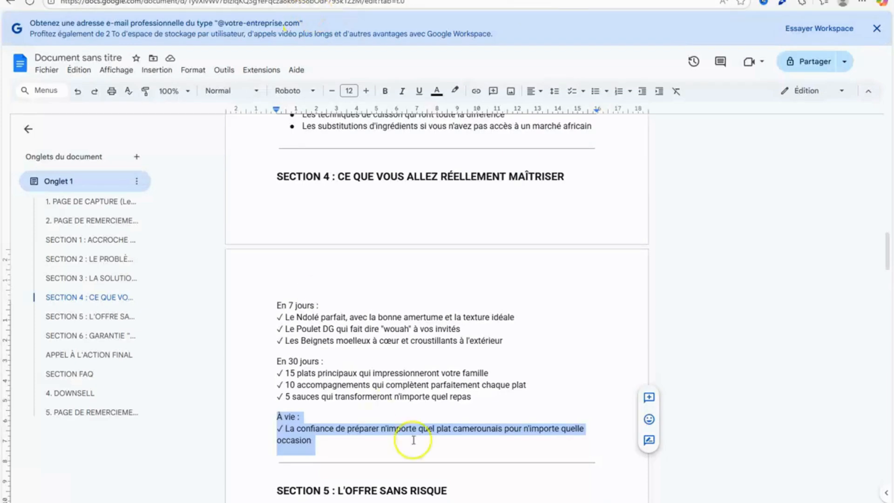
left_click(785, 366)
left_click_drag(888, 254, 841, 290)
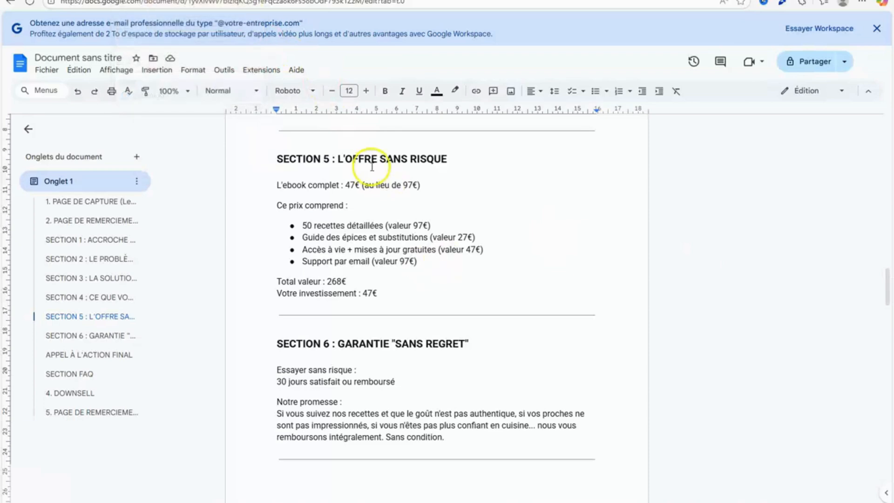
left_click(146, 0)
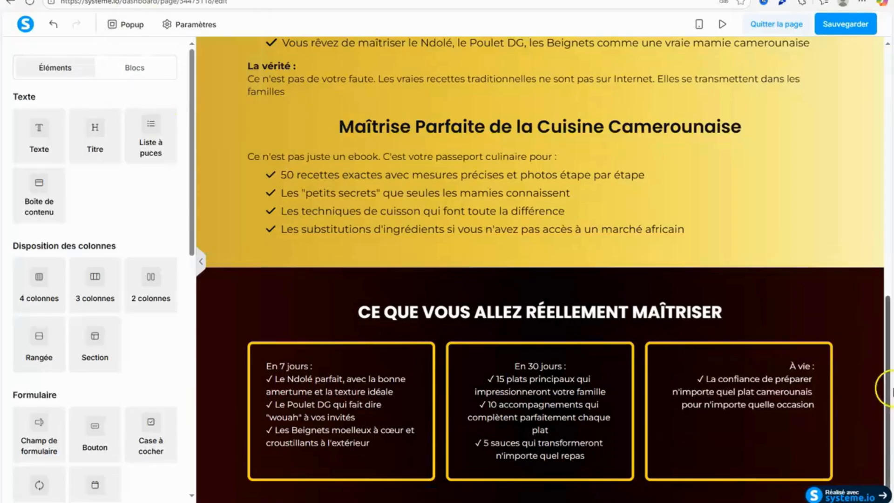
left_click_drag(105, 144, 639, 474)
scroll(890, 477, "down", 1)
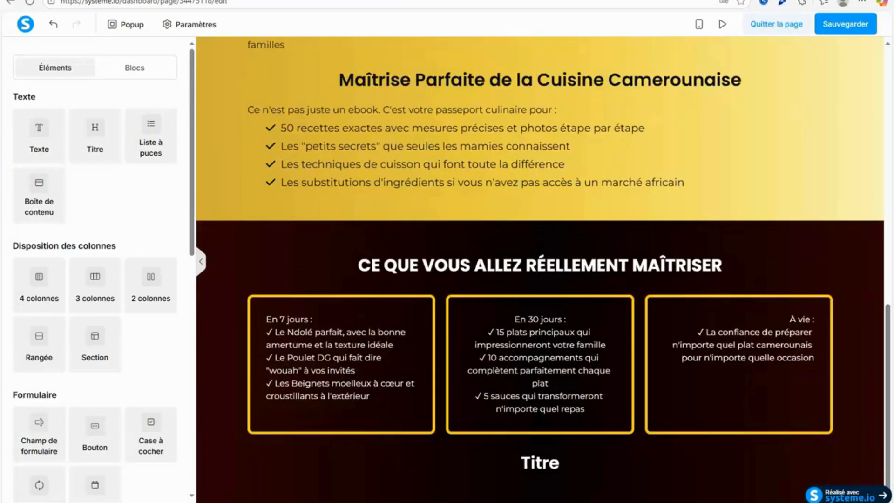
Switch to the Google Doc, copy the Section 5 title "L'OFFRE SANS RISQUE" and return to the page editor.
left_click(284, 1)
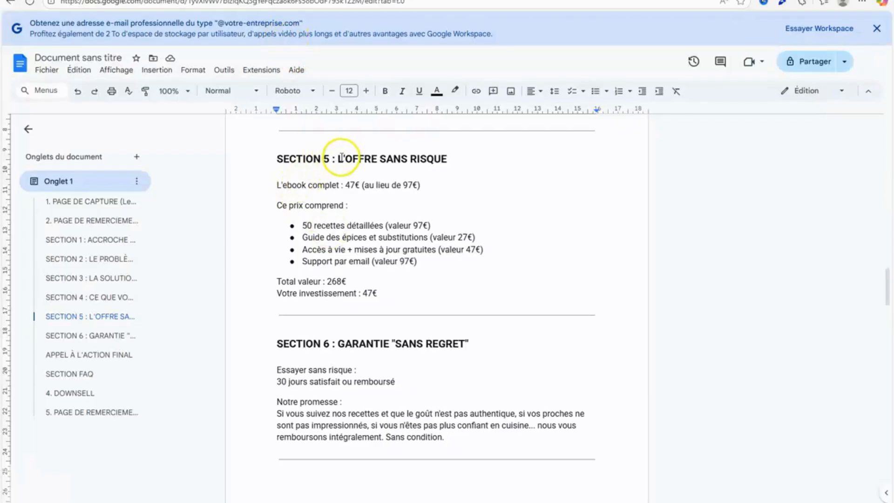
left_click_drag(338, 160, 459, 165)
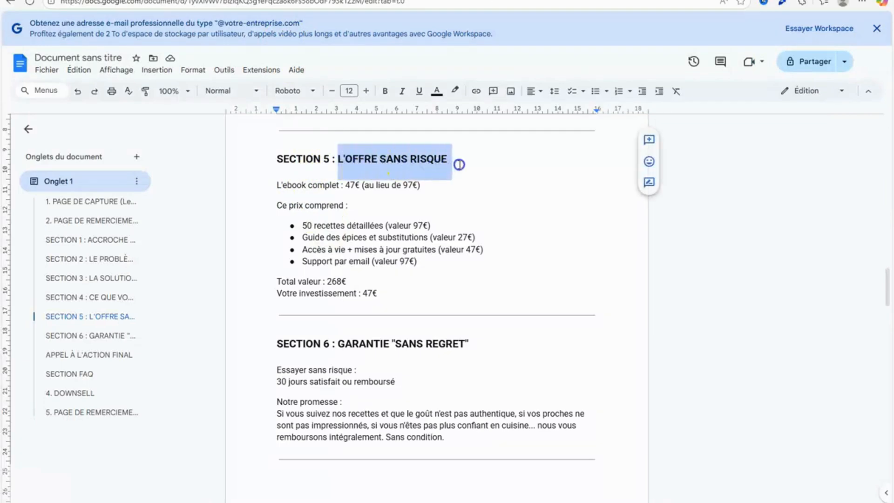
right_click(419, 164)
left_click(455, 194)
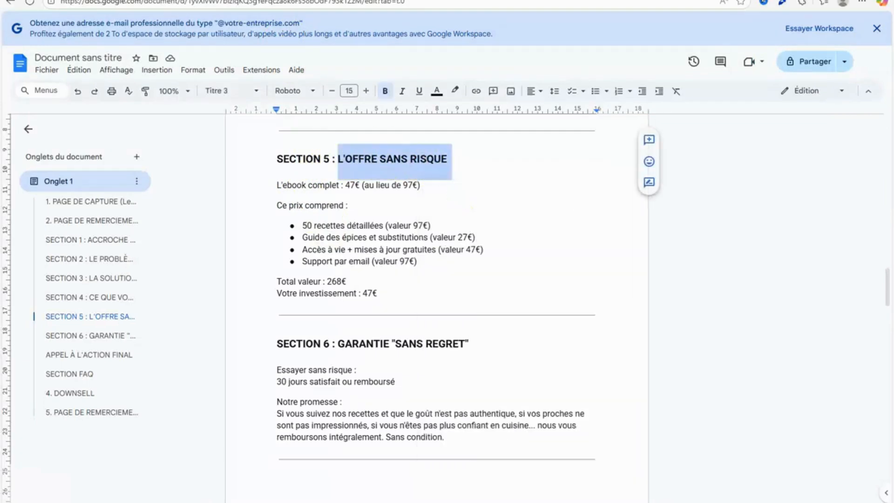
left_click(219, 1)
Replace the new heading's placeholder text below the boxes with the copied "L'OFFRE SANS RISQUE".
left_click(512, 466)
double_click(538, 465)
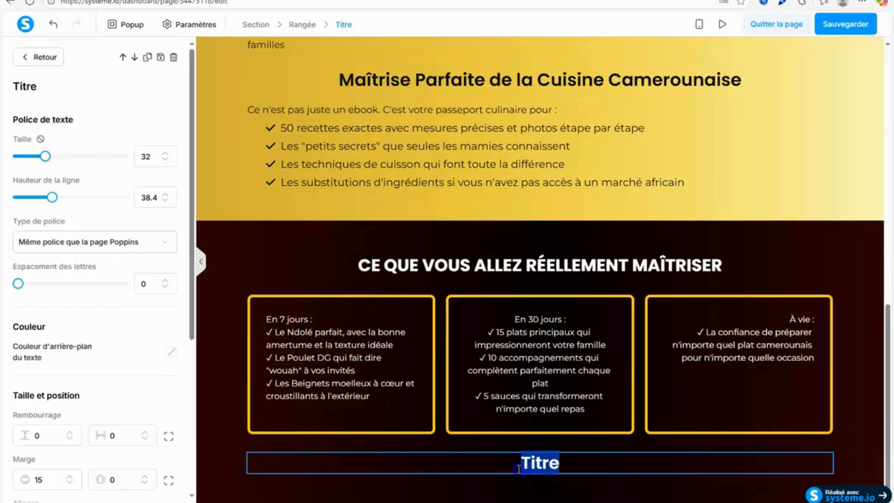
right_click(533, 465)
left_click(548, 305)
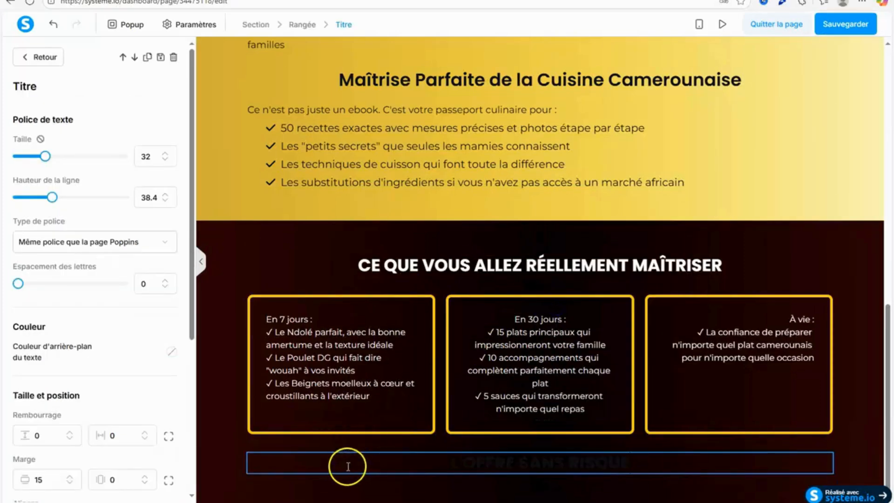
Color the whole "L'OFFRE SANS RISQUE" heading text white using the saved color.
left_click_drag(348, 466, 662, 453)
left_click(633, 427)
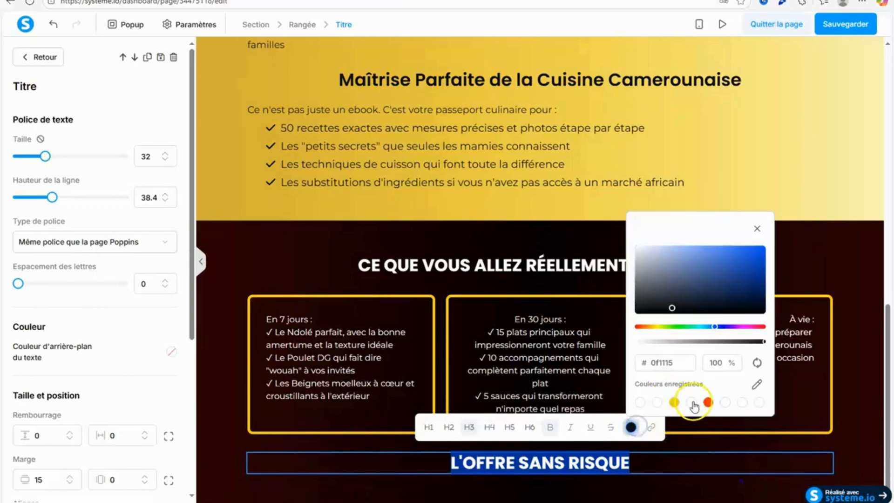
left_click(689, 403)
left_click(254, 251)
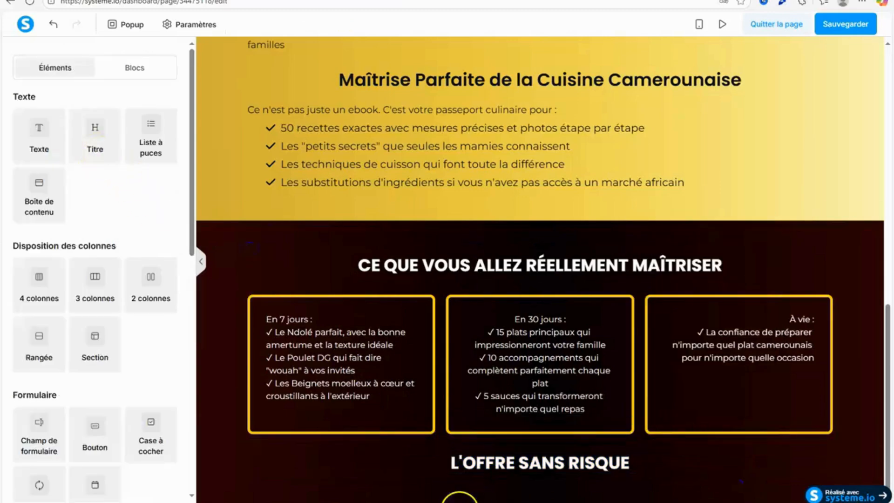
Try to set the font size of the "L'OFFRE SANS RISQUE" heading to 33.
left_click(481, 465)
left_click(165, 153)
left_click(222, 271)
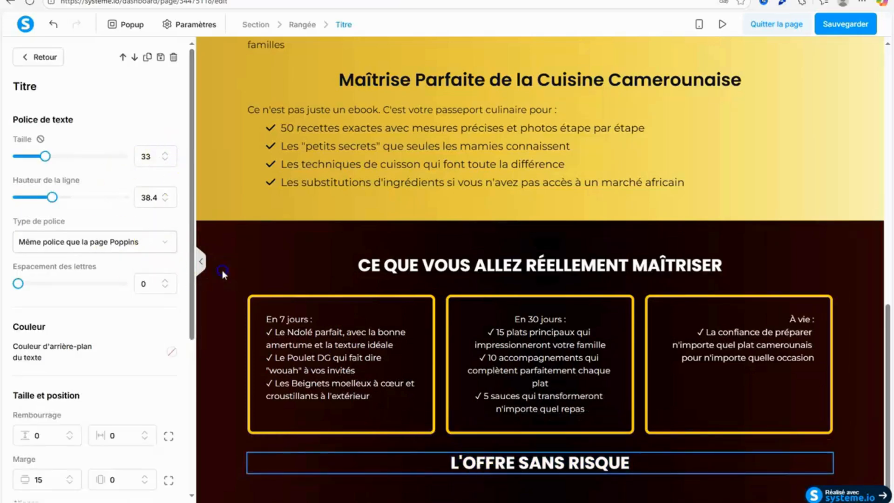
Add a text element directly below the "L'OFFRE SANS RISQUE" heading.
left_click_drag(95, 156, 553, 474)
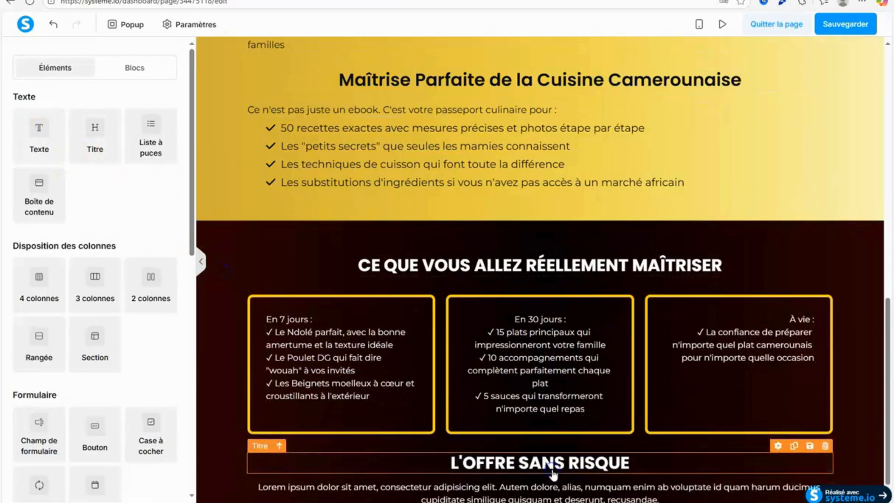
scroll(559, 464, "down", 1)
left_click(537, 440)
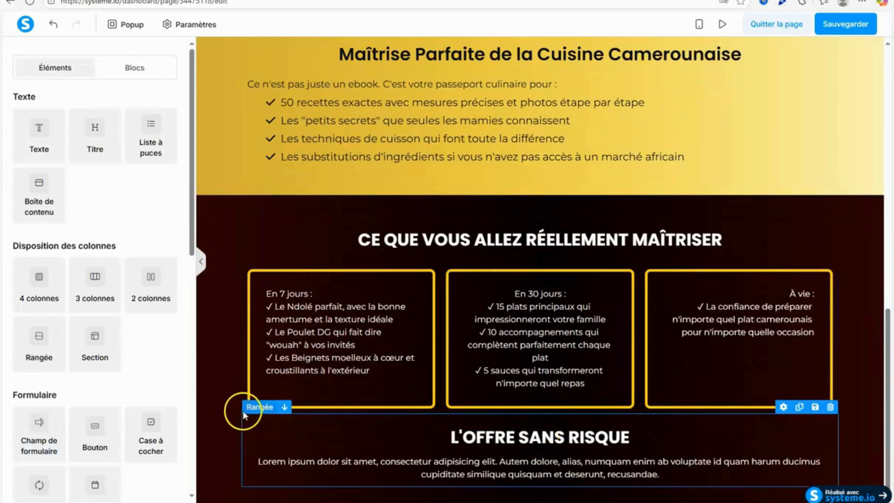
left_click(467, 466)
Copy the line "L'ebook complet : 47€ (au lieu de 97€)" from Section 5 of the Google Doc and return to the page editor.
left_click(282, 0)
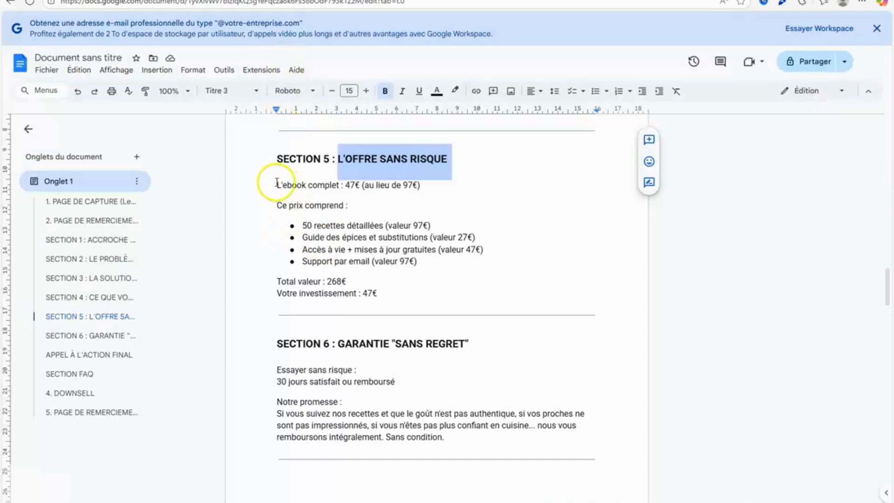
left_click_drag(277, 183, 462, 186)
right_click(364, 188)
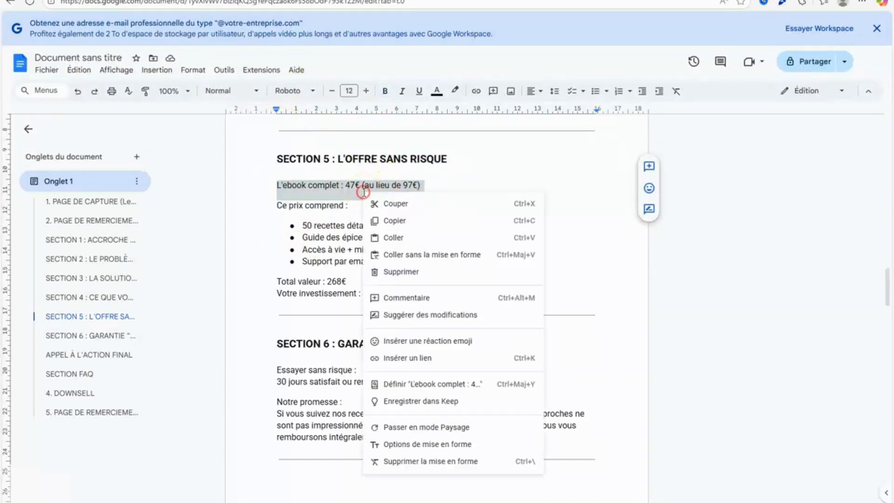
left_click(408, 222)
left_click(223, 0)
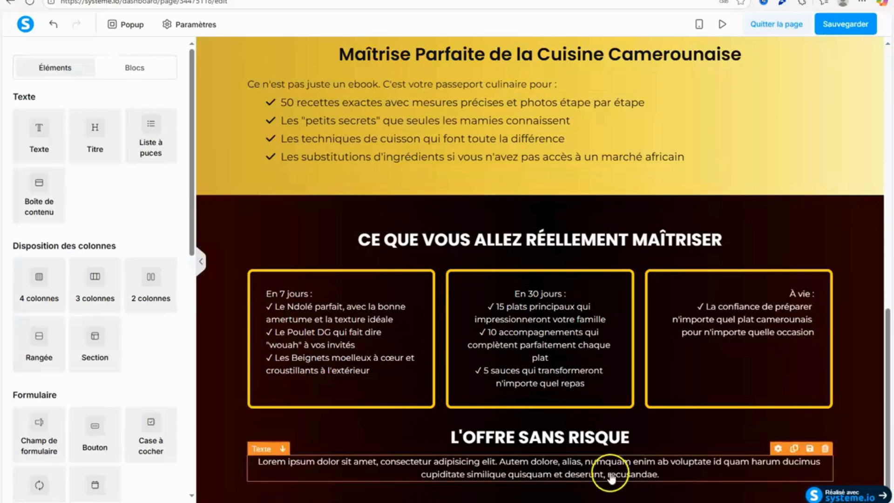
Replace the lorem ipsum text under "L'OFFRE SANS RISQUE" with the copied e-book price line.
left_click(563, 474)
left_click_drag(255, 461, 683, 474)
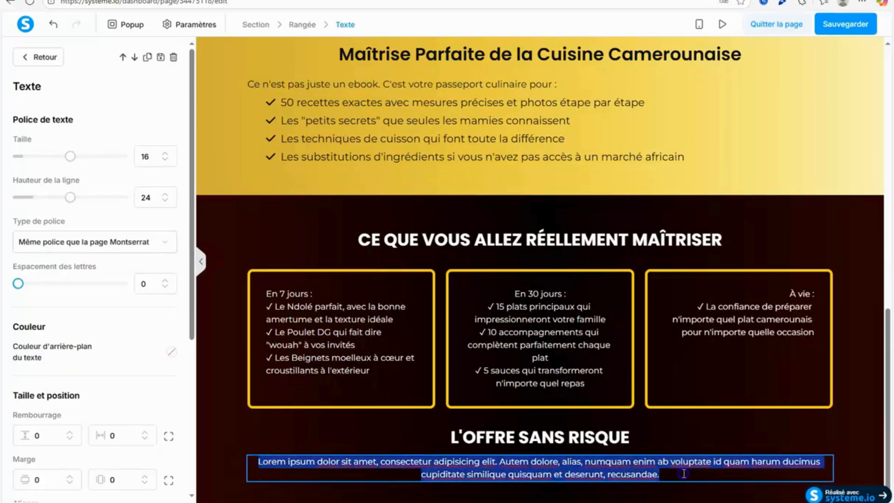
right_click(642, 471)
left_click(499, 373)
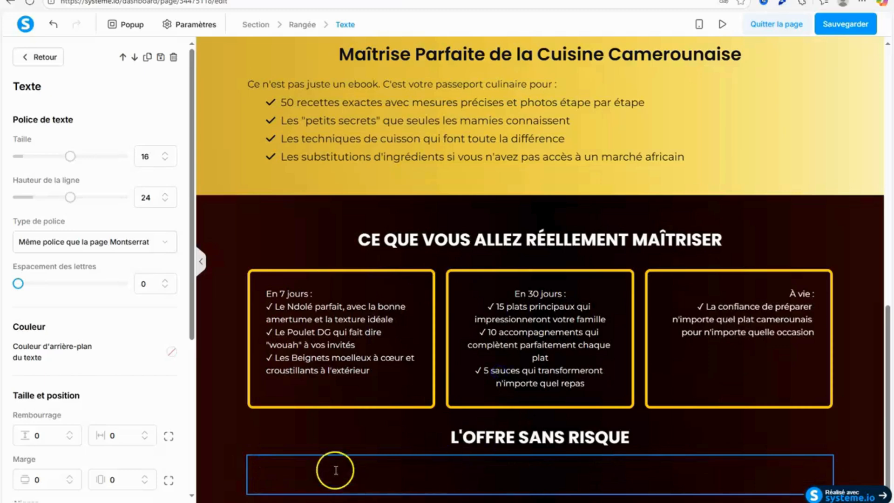
Color the pasted e-book price line white and delete the empty lines below it.
left_click_drag(270, 462, 687, 484)
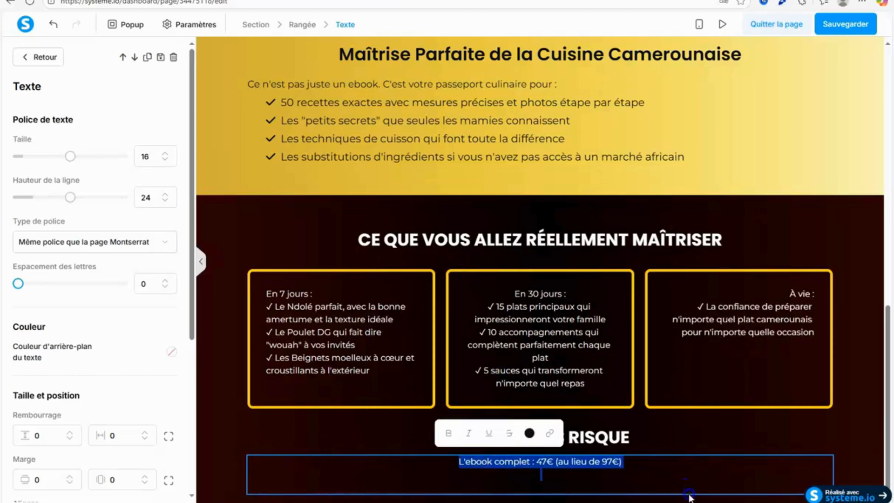
left_click(529, 433)
left_click(591, 409)
left_click(568, 481)
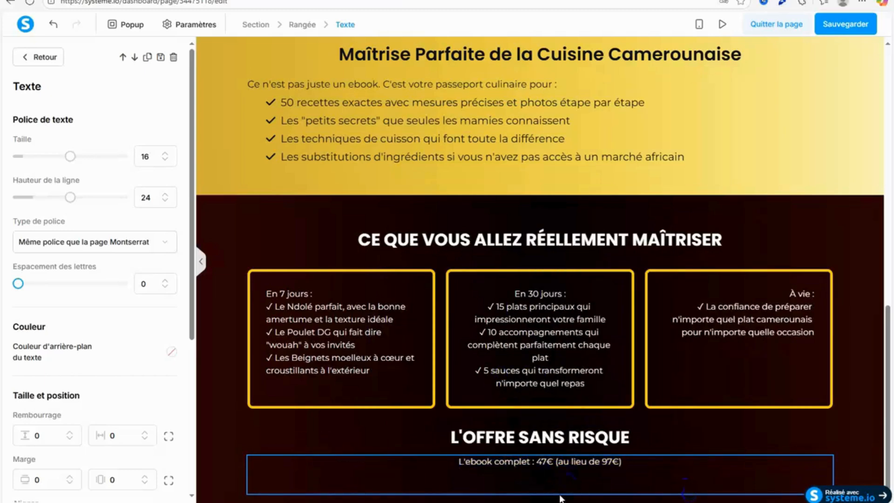
key("BackSpace")
key("BackSpace")
Change the prices in the line to read "L'ebook complet : 12€ (au lieu de 57€)".
left_click_drag(546, 475, 538, 474)
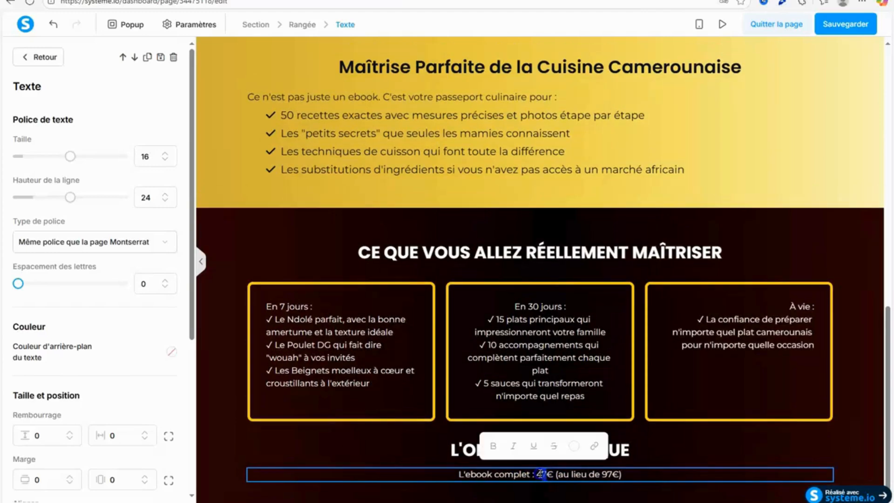
type("12")
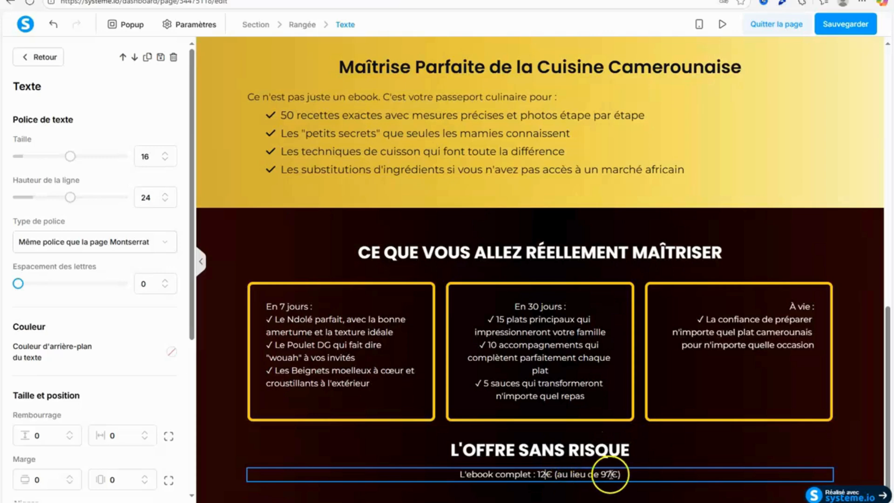
left_click_drag(606, 475, 603, 475)
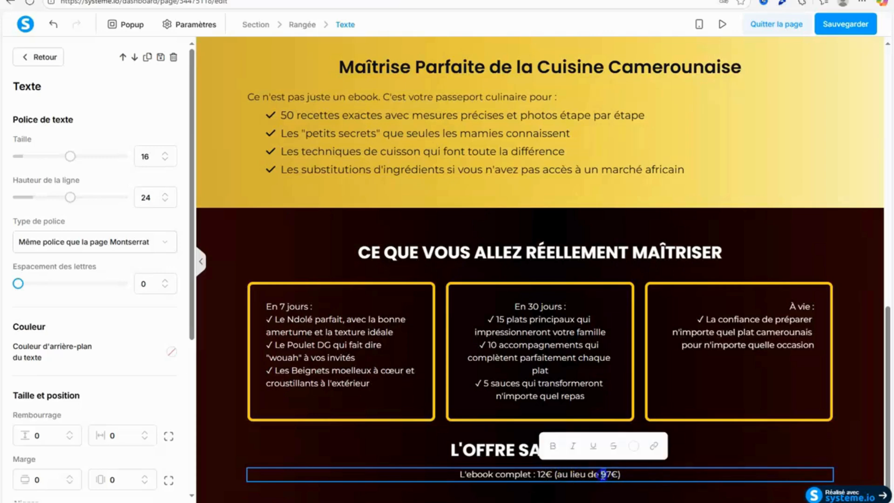
type("5")
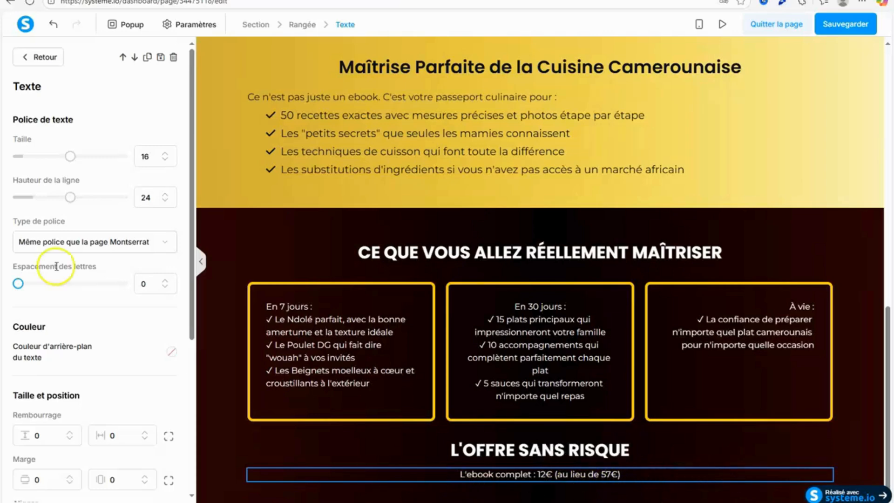
Unlink the price text's margins and set its top margin to -10.
left_click_drag(190, 185, 194, 315)
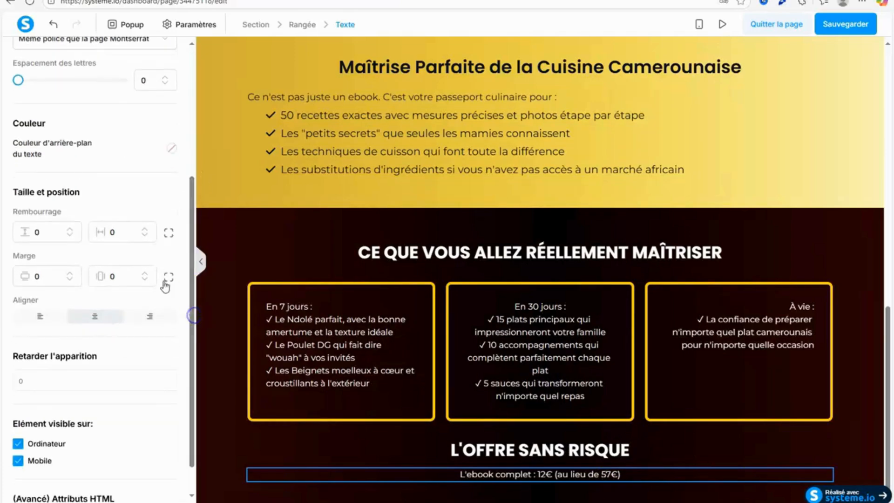
left_click(167, 278)
left_click(47, 277)
type("-")
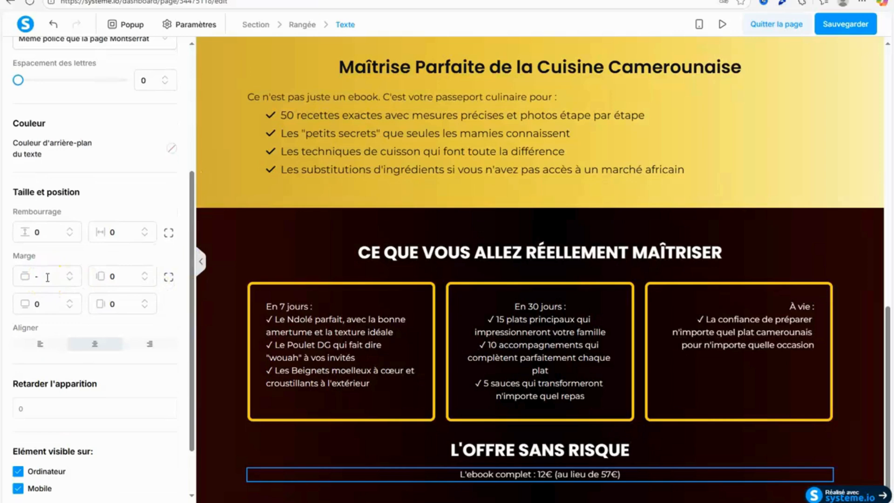
type("10")
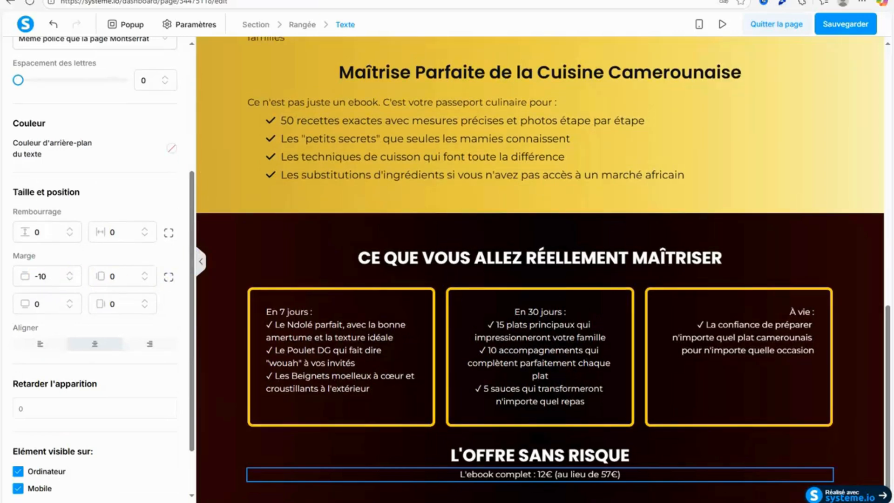
Slightly increase the font size of the "L'OFFRE SANS RISQUE" heading.
left_click(411, 448)
triple_click(515, 456)
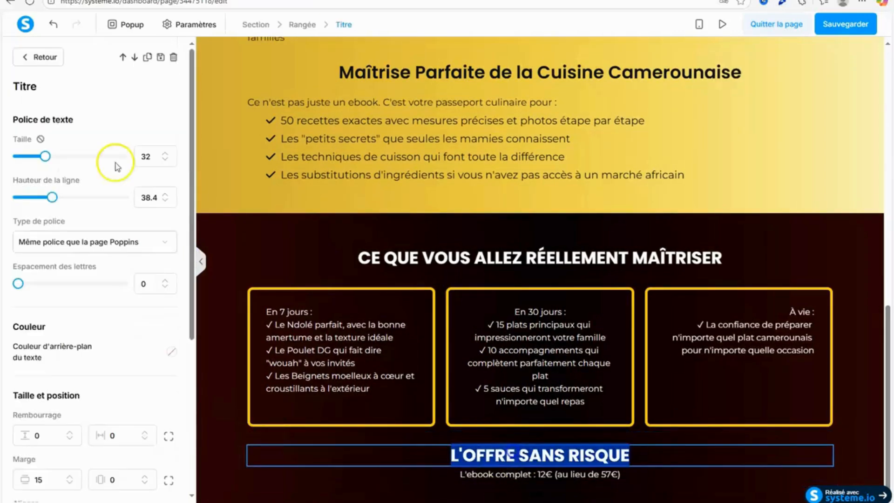
left_click(164, 154)
left_click(165, 154)
left_click(357, 366)
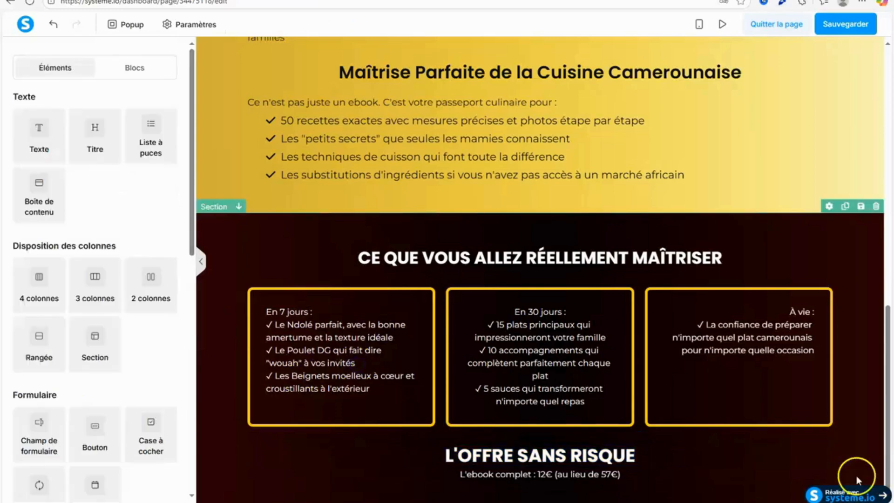
triple_click(553, 461)
left_click(165, 159)
Set the font size of the e-book price line under the heading to 14.
left_click(534, 475)
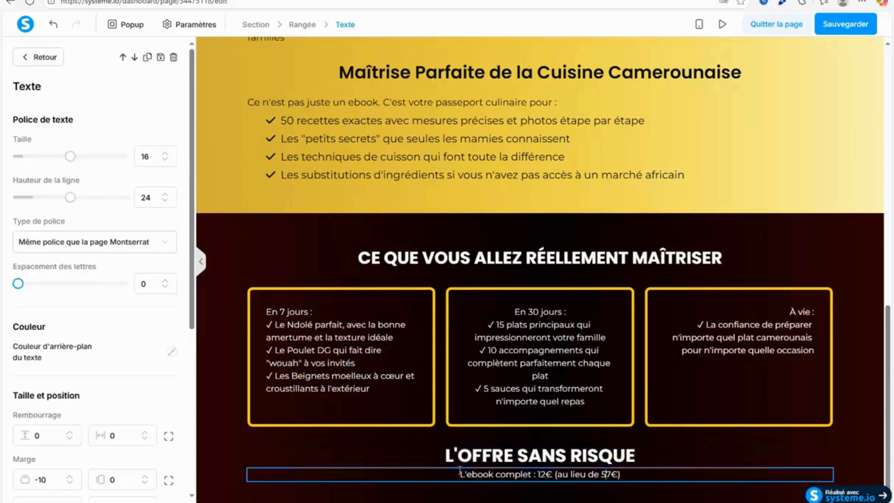
left_click(166, 160)
left_click(167, 160)
left_click(166, 160)
left_click(167, 160)
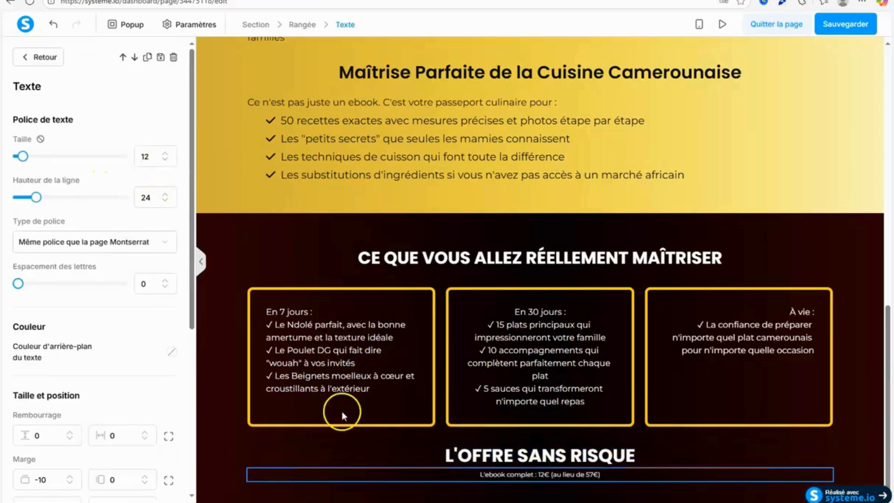
left_click(165, 153)
left_click(166, 153)
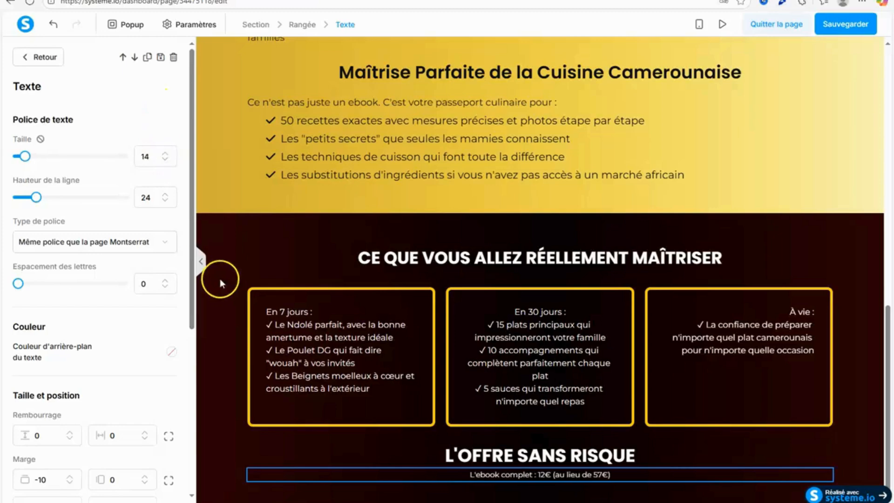
left_click(243, 238)
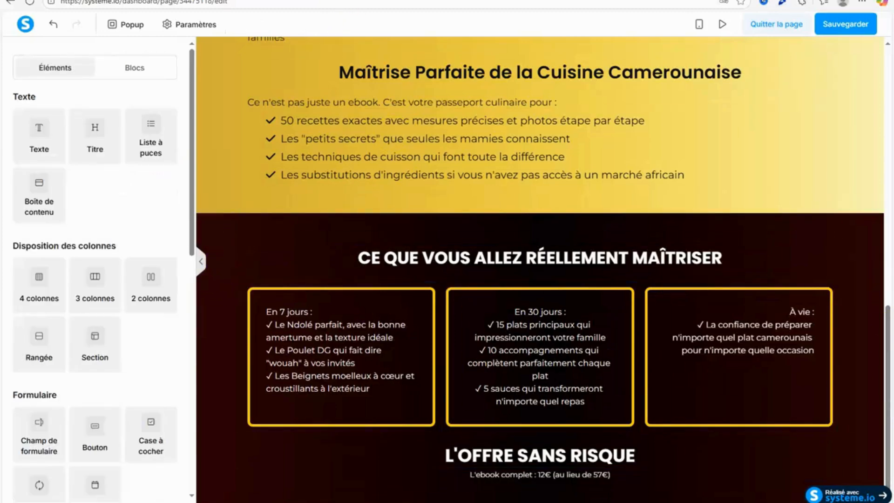
Add a bullet list below the e-book price line and insert a text block between the two.
left_click(224, 1)
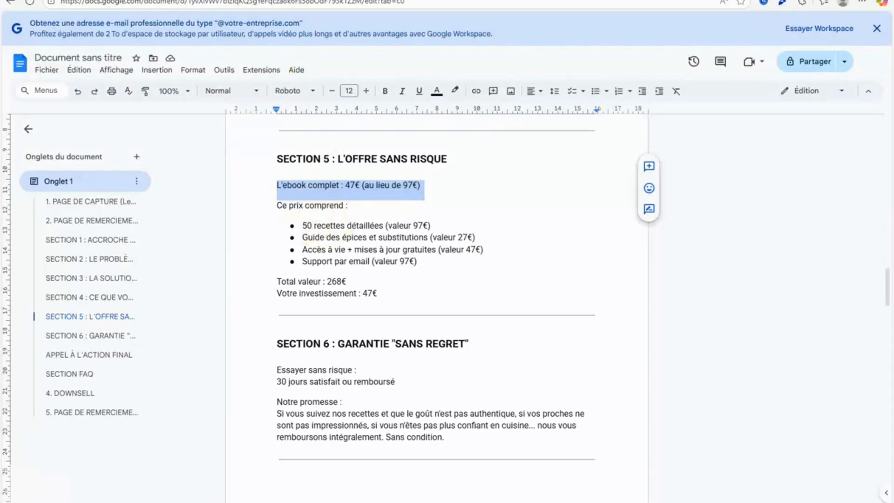
left_click(154, 0)
left_click_drag(194, 170, 194, 187)
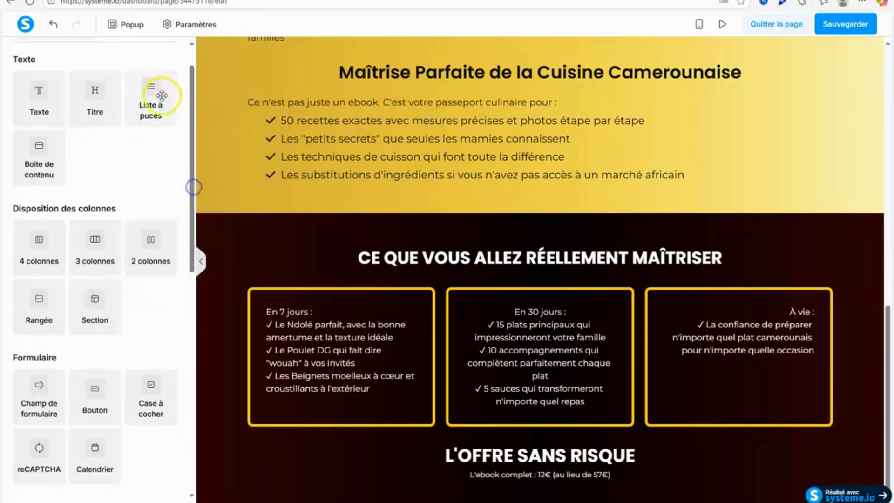
left_click_drag(162, 96, 589, 482)
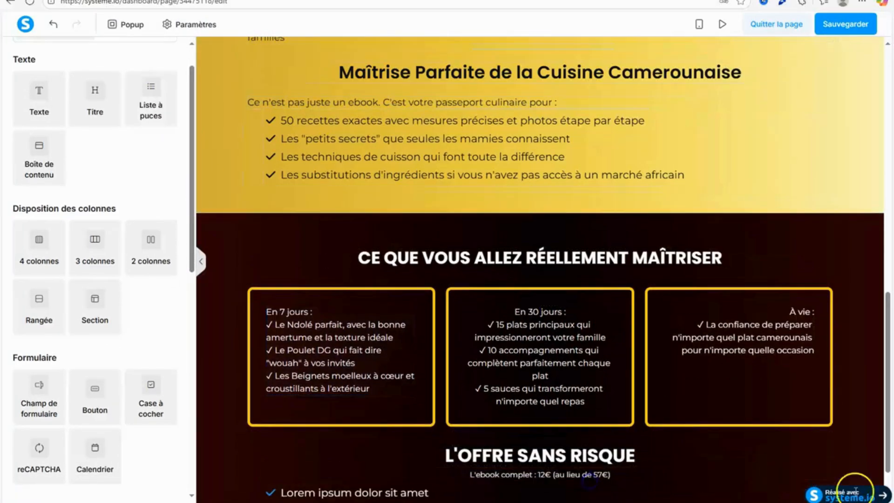
left_click_drag(888, 414, 888, 437)
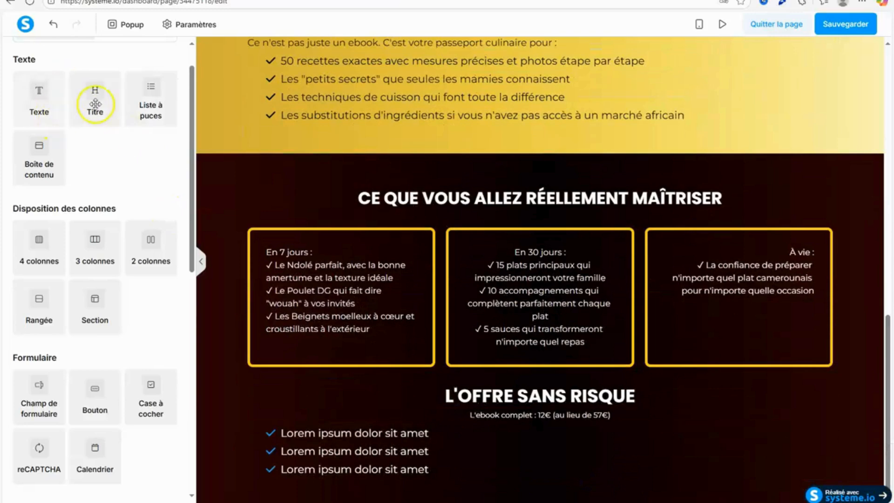
left_click_drag(96, 103, 366, 424)
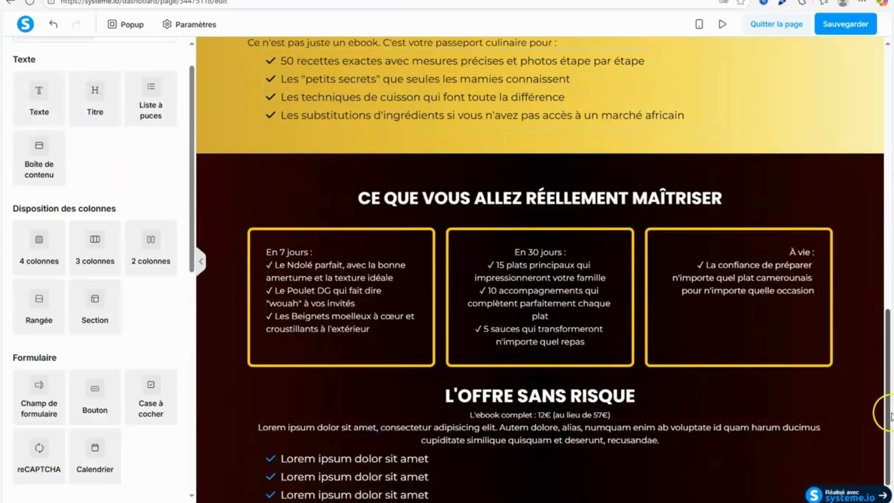
left_click_drag(887, 414, 888, 424)
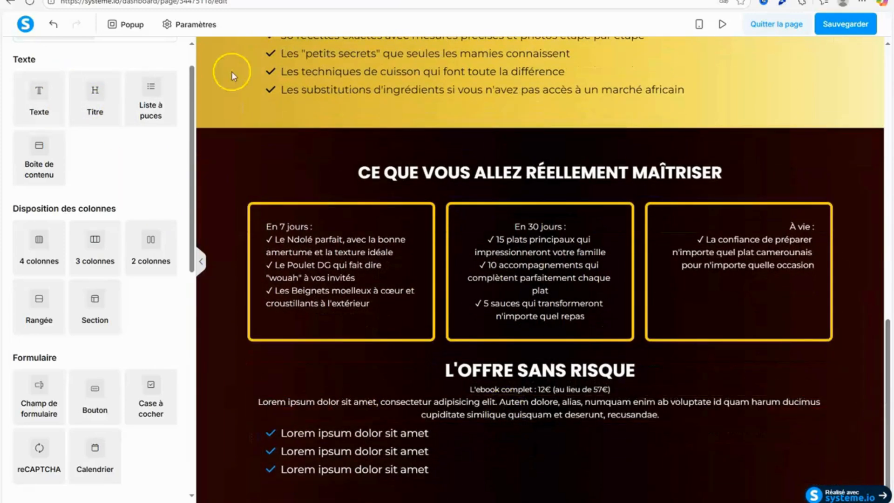
Copy the line "Ce prix comprend :" from Section 5 of the Google Docs document and return to the page editor.
key("ctrl+Tab")
left_click_drag(283, 207, 382, 205)
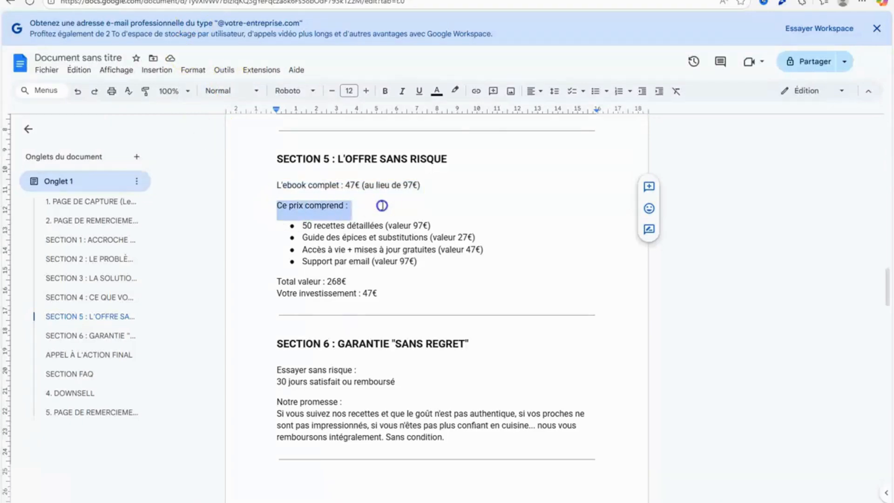
right_click(350, 212)
left_click(379, 239)
key("ctrl+Tab")
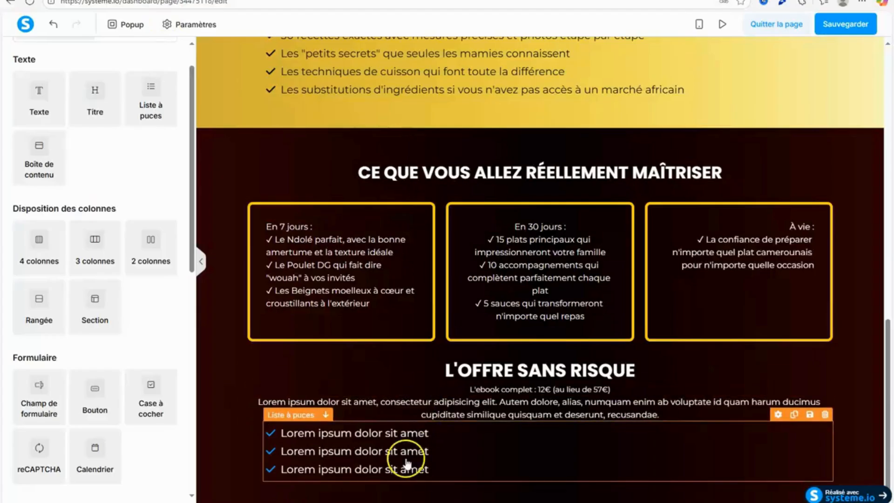
Replace the lorem ipsum paragraph above the bullet list with the copied line "Ce prix comprend :".
left_click(381, 415)
left_click_drag(259, 402, 703, 417)
right_click(656, 409)
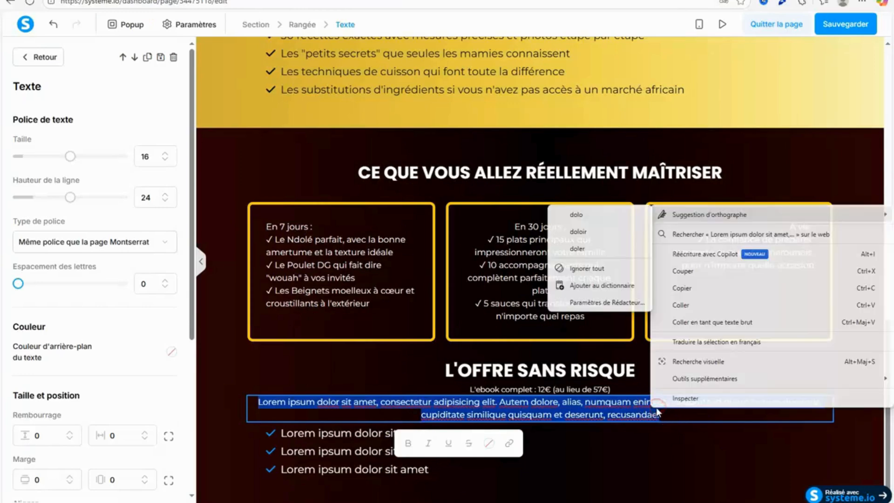
left_click(683, 309)
Color the whole "Ce prix comprend :" line white and delete the empty line below it.
key("ctrl+z")
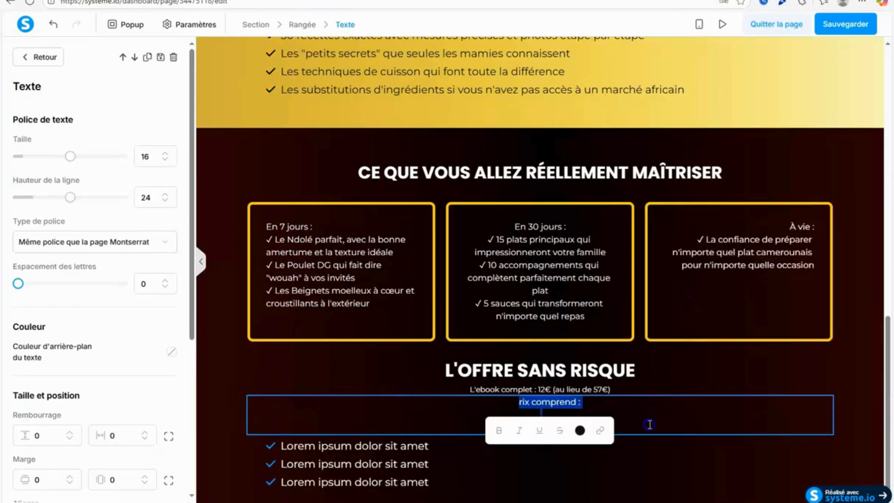
left_click(560, 456)
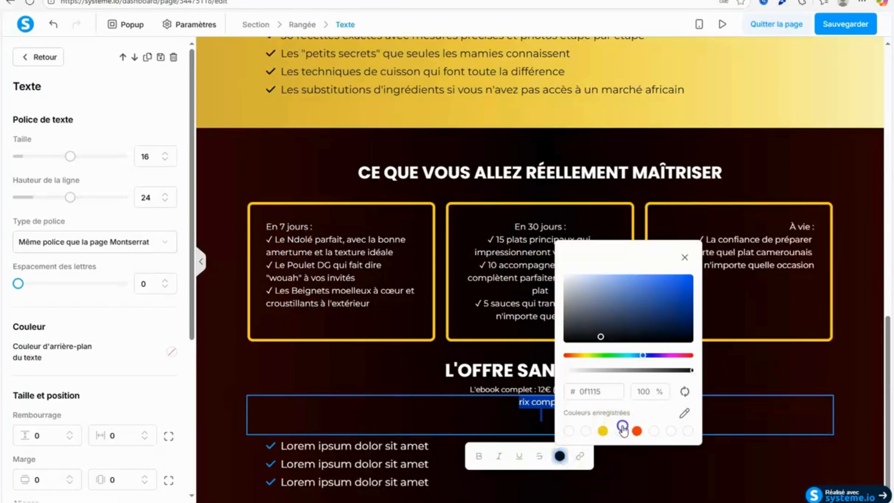
left_click(624, 439)
left_click(505, 422)
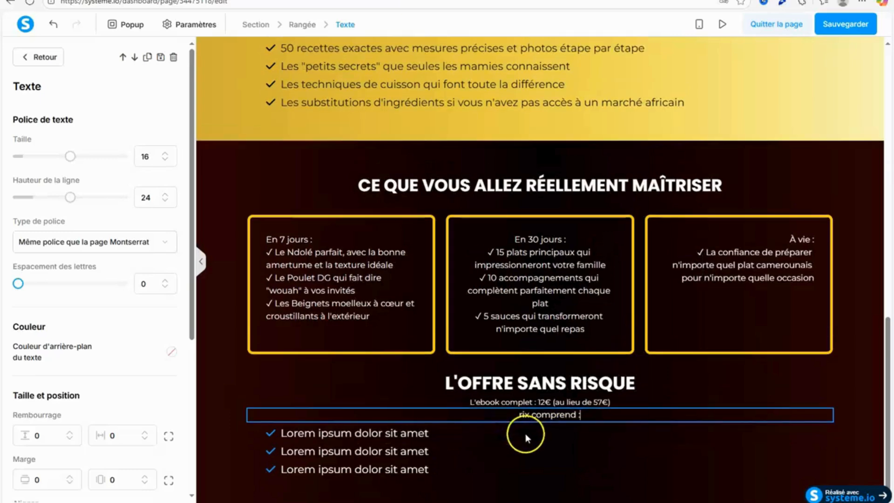
key("ctrl+z")
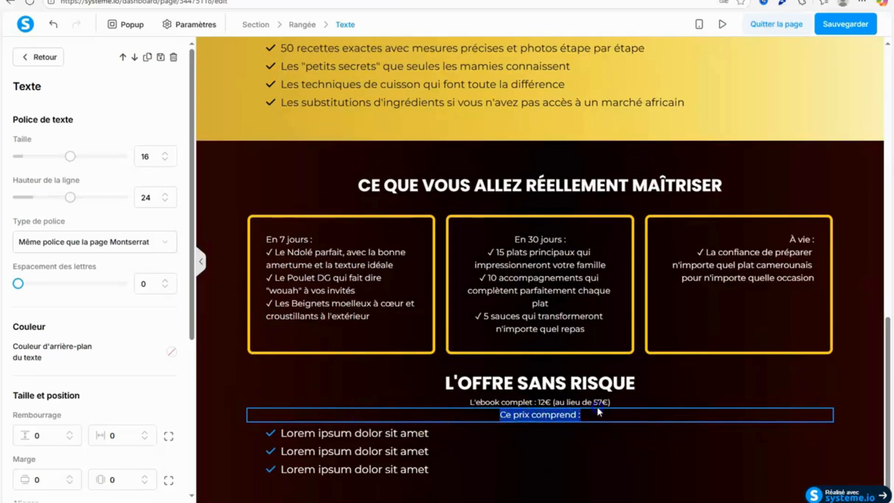
left_click(570, 445)
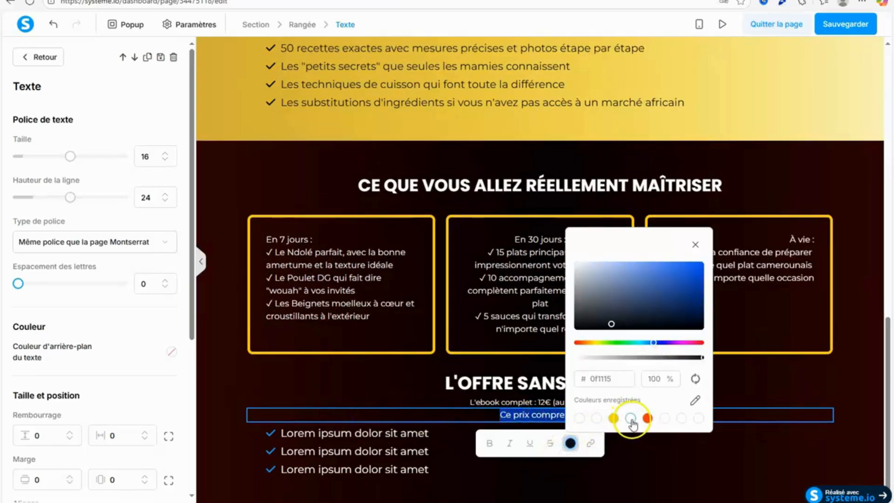
left_click(632, 421)
left_click(478, 419)
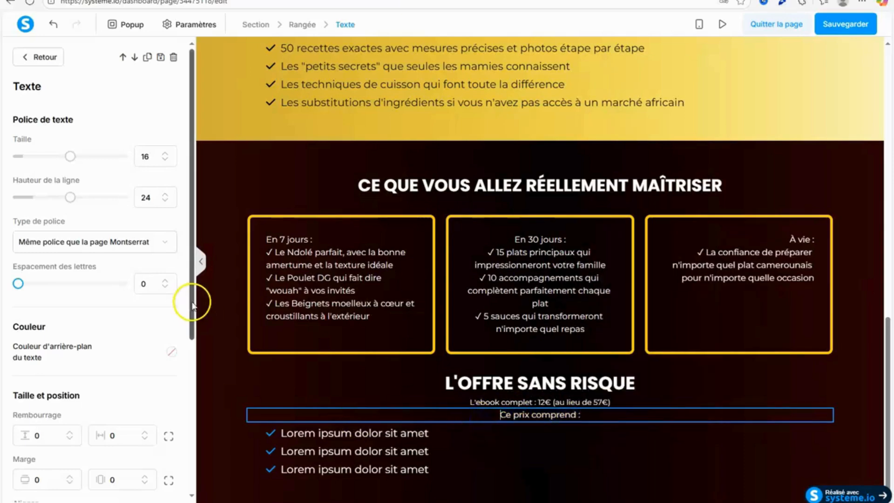
Left-align "Ce prix comprend :" and indent it with spaces to line up with the bullet icons.
scroll(181, 363, "down", 4)
left_click(45, 315)
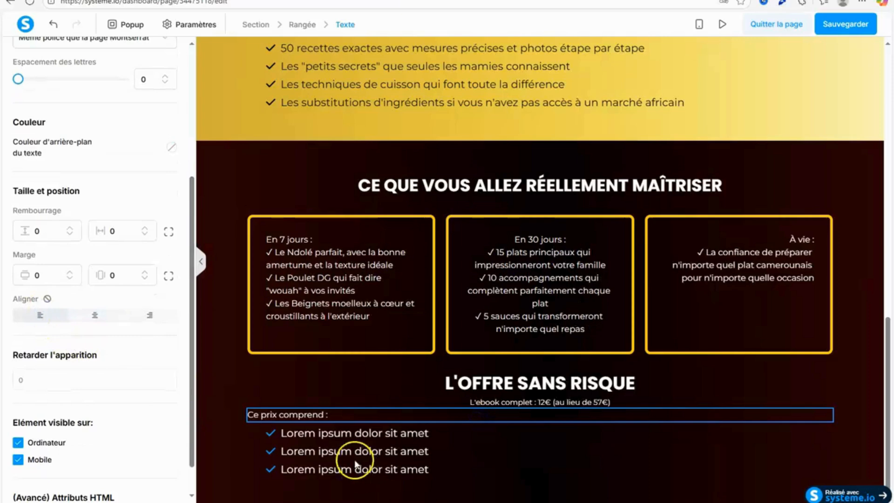
left_click(248, 448)
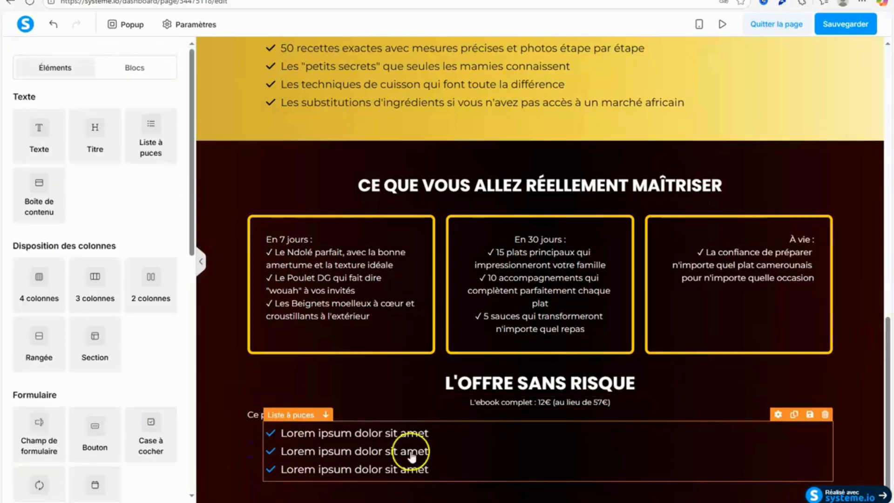
left_click(250, 415)
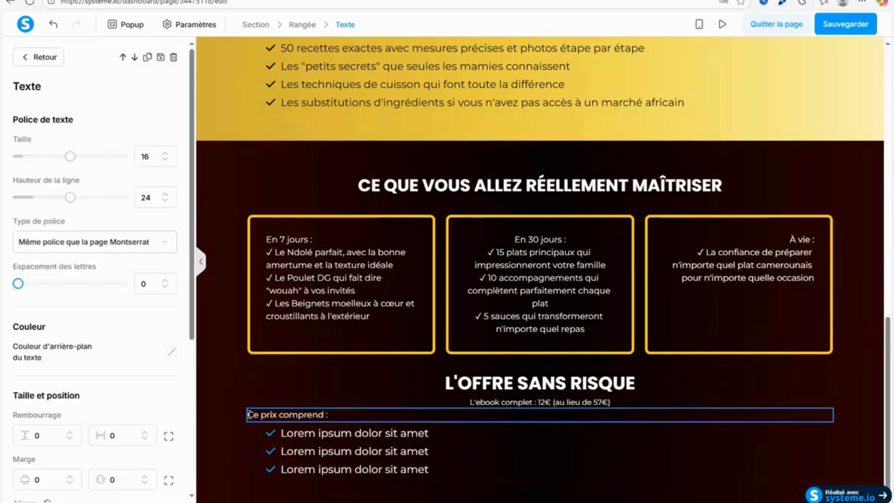
left_click(259, 442)
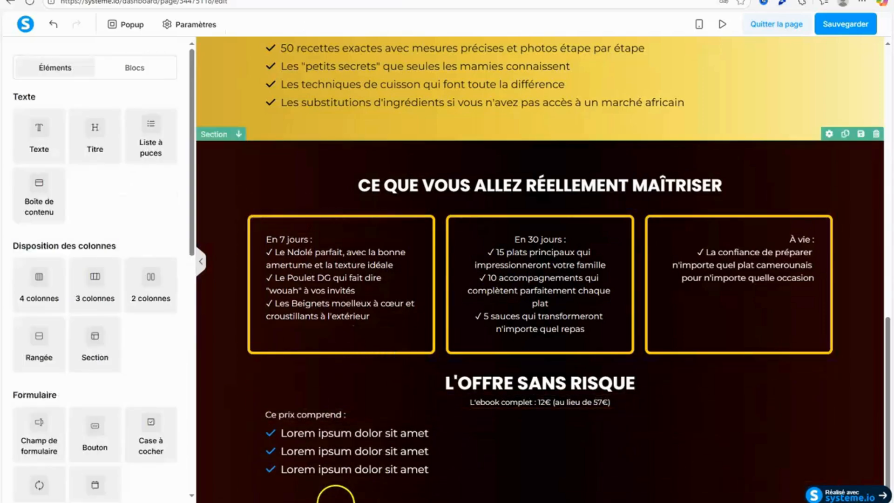
Change the icon color of the new bullet list to the saved yellow.
left_click(298, 471)
scroll(181, 338, "down", 3)
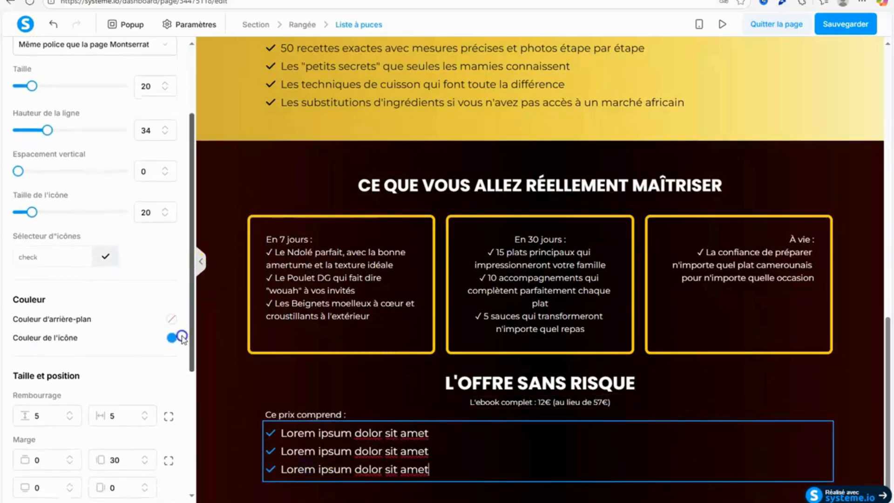
left_click(171, 337)
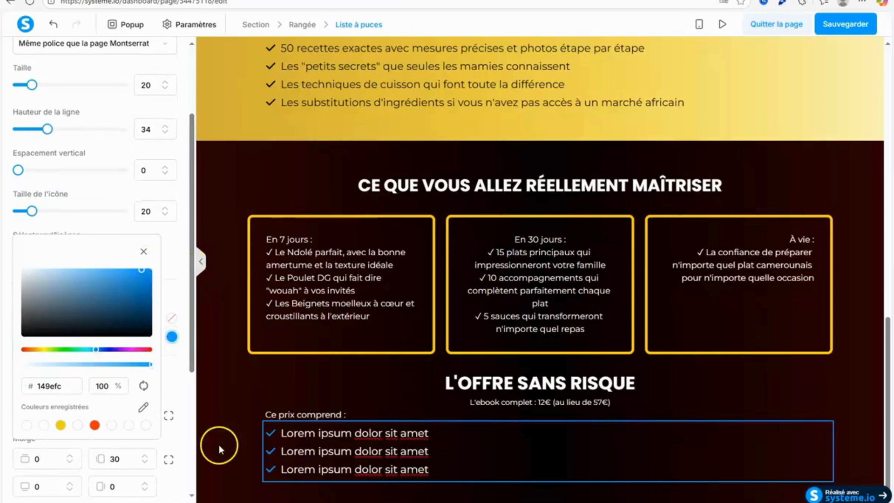
left_click(60, 424)
left_click(262, 368)
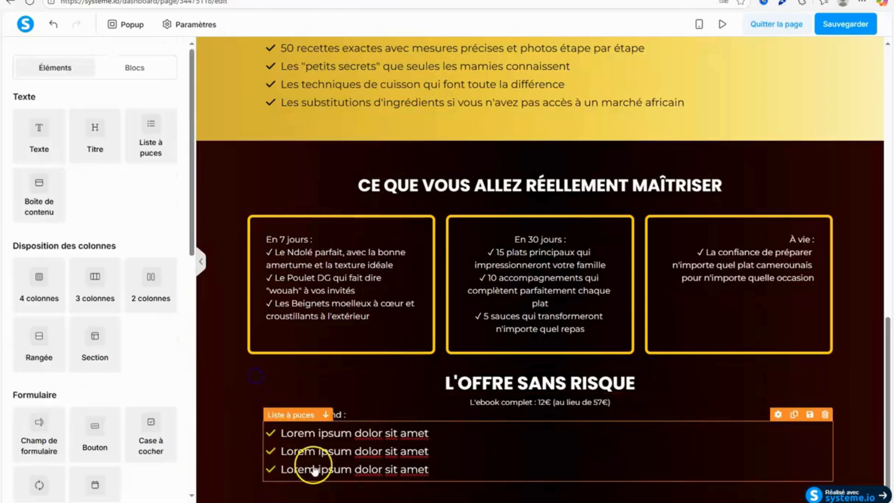
Copy the four bullet items under "Ce prix comprend :" in Section 5 of the Google Docs document.
left_click(340, 437)
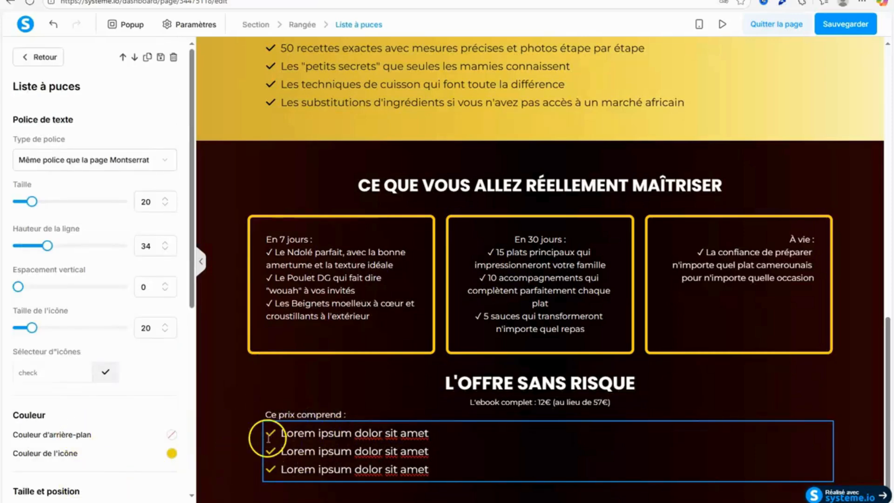
left_click(195, 0)
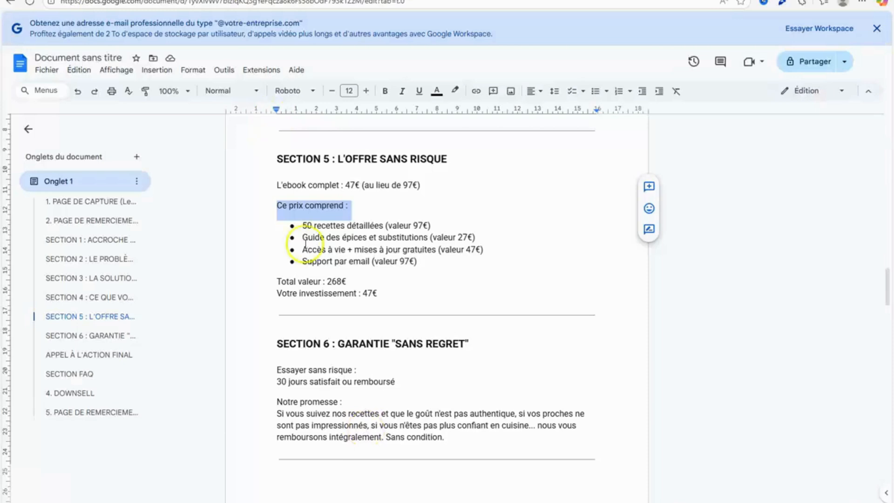
left_click_drag(303, 225, 418, 260)
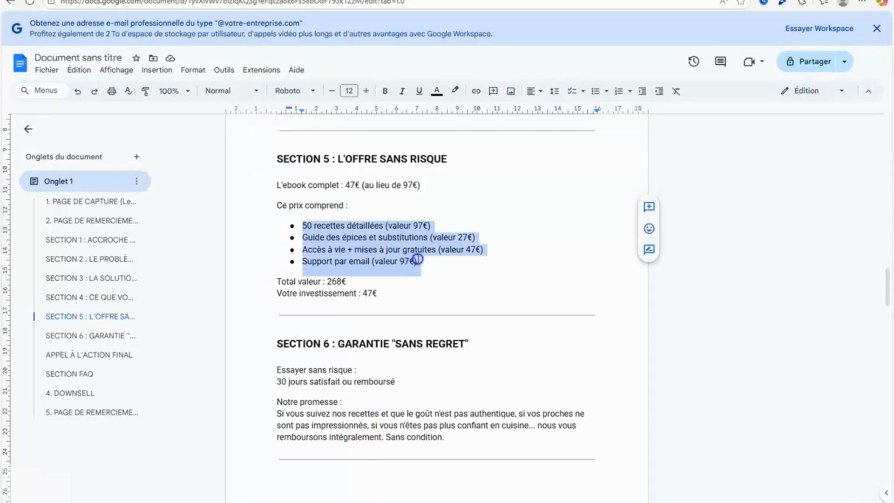
right_click(411, 257)
left_click(435, 253)
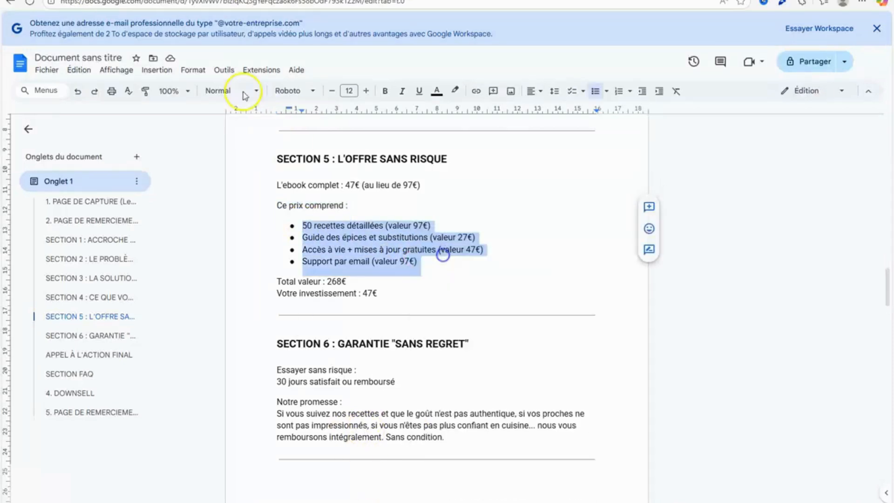
Return to the page editor and replace the three lorem ipsum bullets with the copied items.
left_click(196, 0)
left_click(292, 438)
left_click_drag(282, 429, 455, 460)
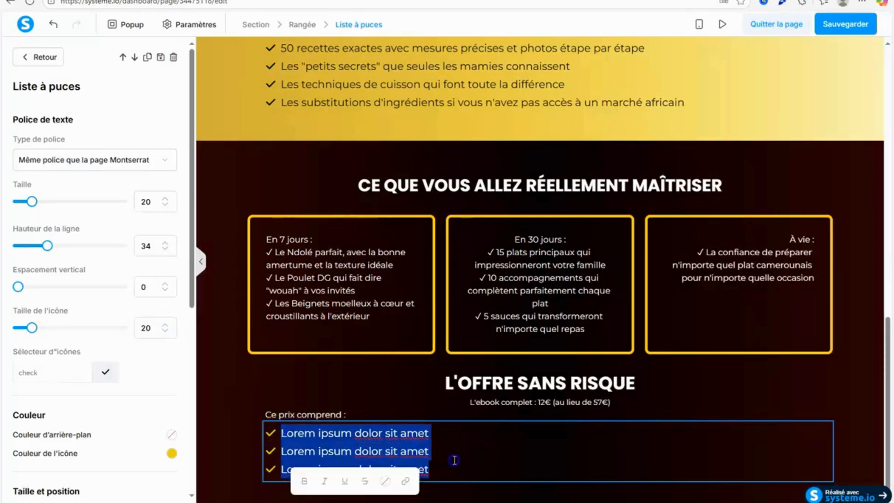
right_click(385, 459)
left_click(263, 358)
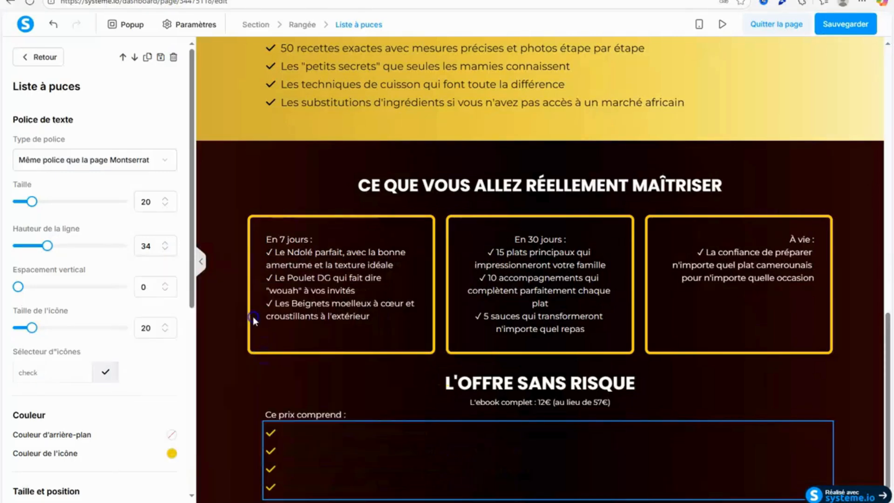
Change the text color of the four offer bullet items to white.
left_click(287, 434)
left_click_drag(286, 415, 480, 470)
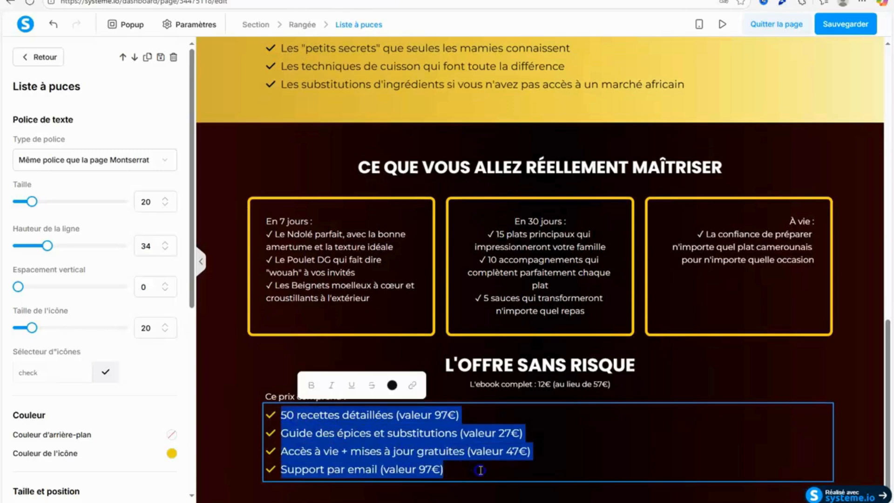
left_click(392, 385)
left_click(301, 465)
left_click(651, 404)
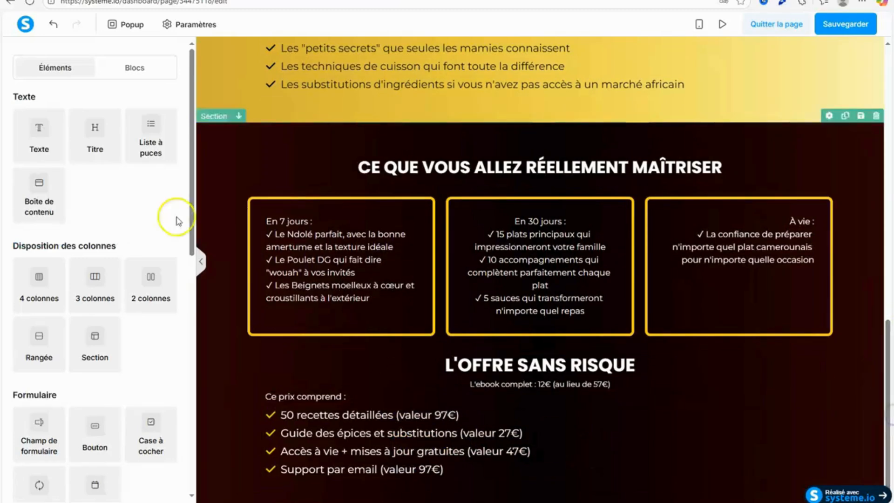
Add a text element below the bullet list, and copy the "Total valeur" and "Votre investissement" lines from Section 5 in Google Docs.
left_click_drag(36, 141, 542, 487)
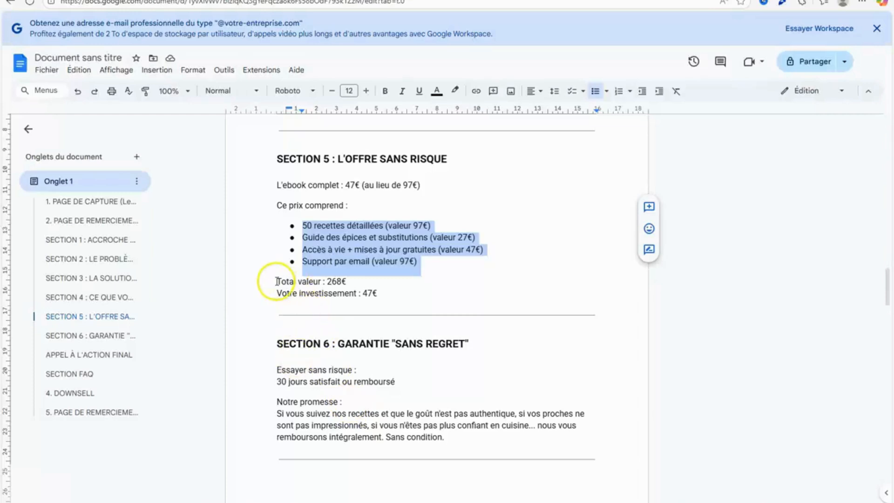
left_click_drag(277, 282, 359, 299)
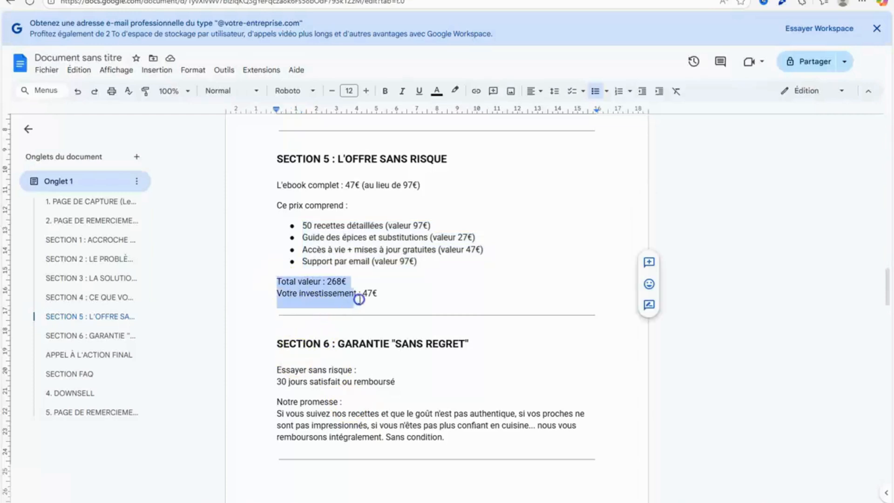
right_click(344, 298)
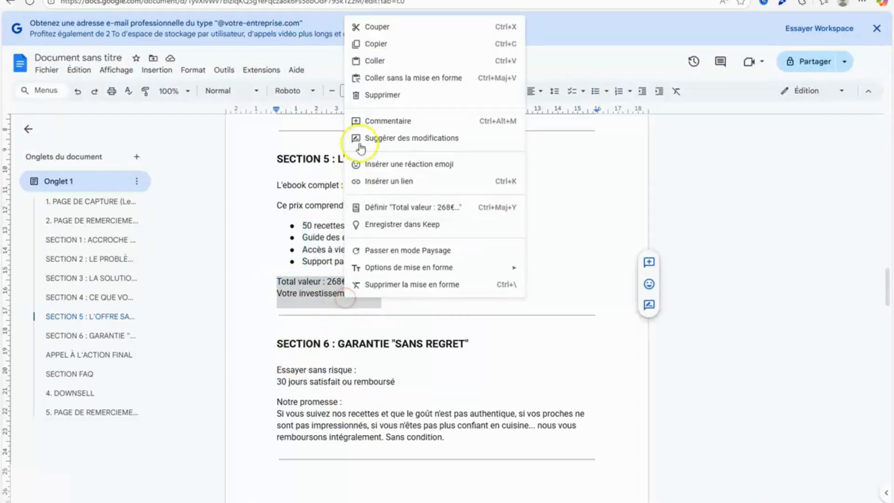
left_click(383, 40)
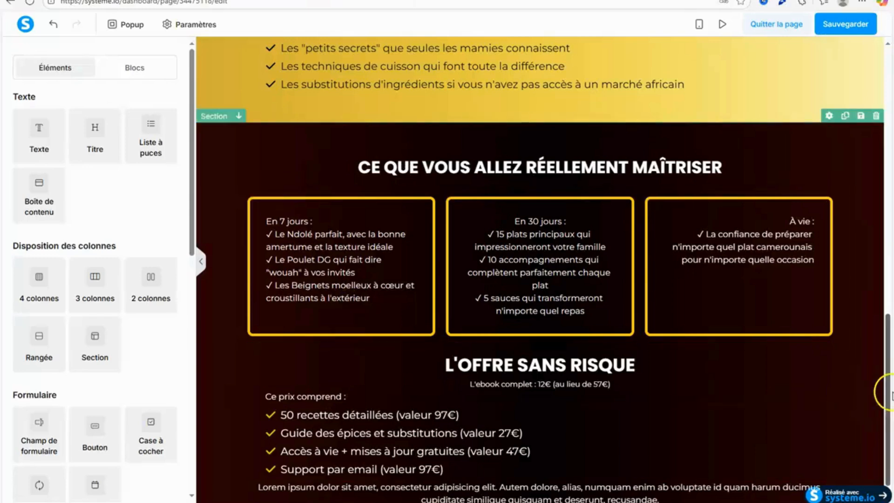
Return to the page editor and replace the lorem ipsum text below the bullet list with the copied lines.
scroll(535, 372, "down", 1)
left_click(364, 471)
left_click_drag(259, 463, 701, 469)
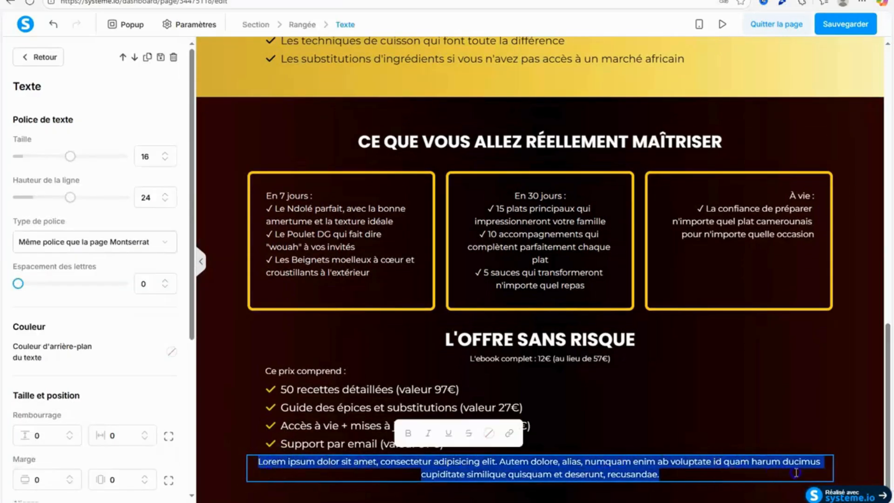
right_click(669, 471)
left_click(680, 367)
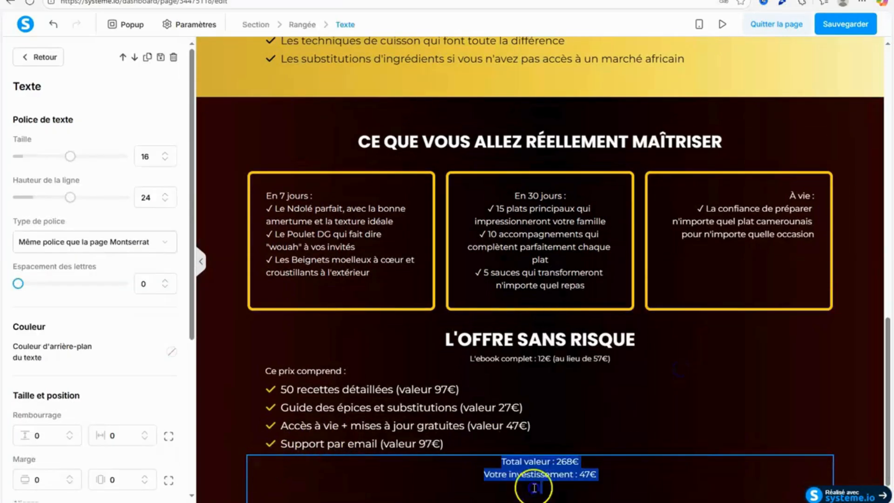
Change the "Total valeur" and "Votre investissement" lines to the saved white.
scroll(535, 484, "down", 1)
left_click(550, 407)
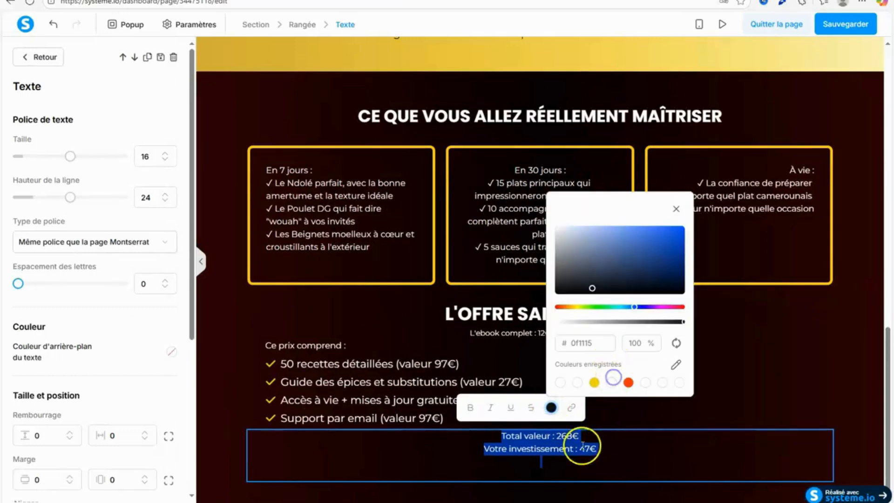
left_click(611, 383)
Remove the empty line under "Votre investissement" and set the investment amount to 12€.
left_click(564, 480)
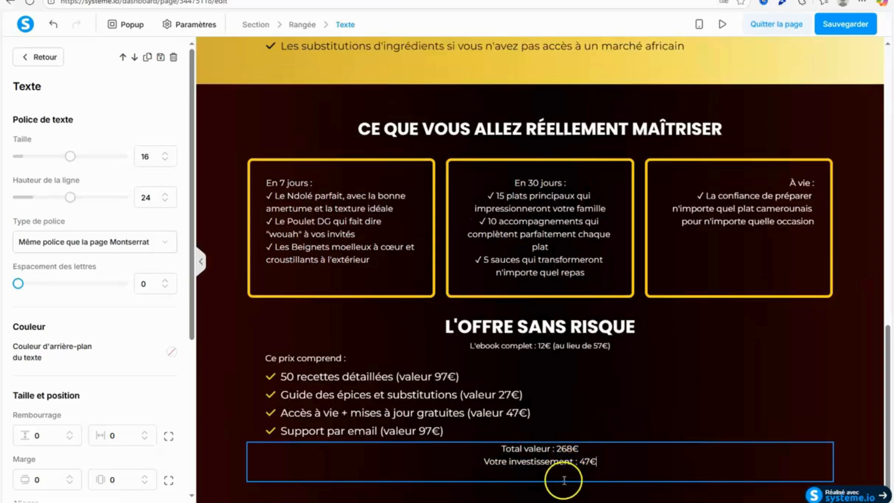
key("BackSpace")
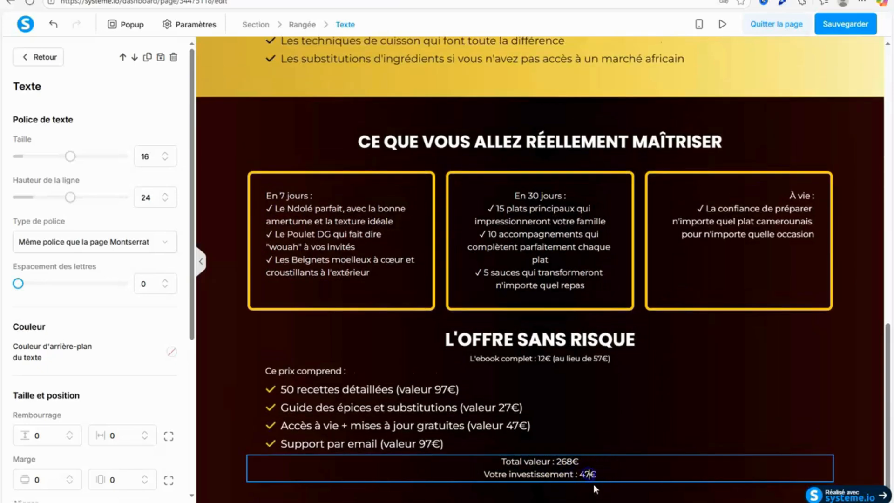
key("BackSpace")
left_click(596, 496)
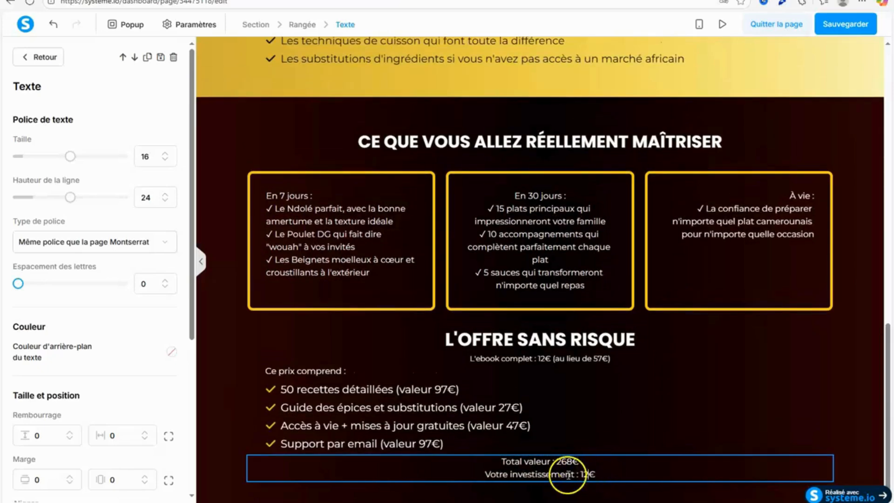
left_click(573, 408)
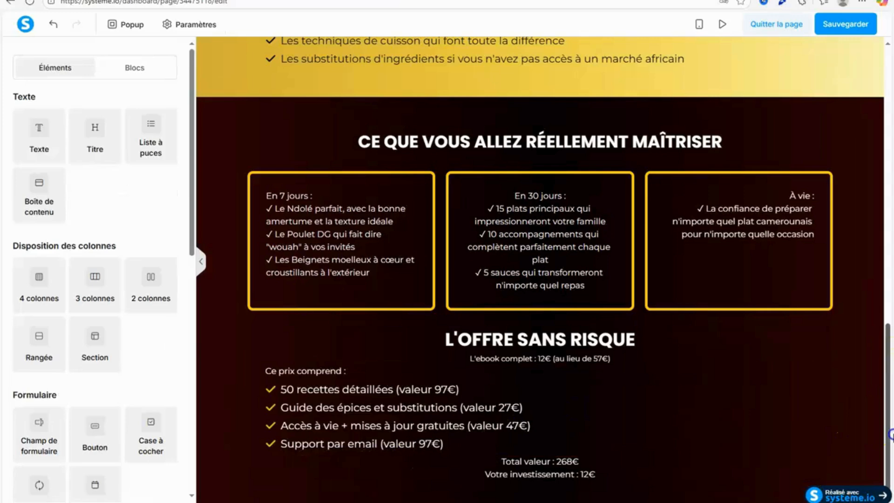
Add a new section below the offer section and set its content width to Large.
left_click_drag(95, 336, 639, 494)
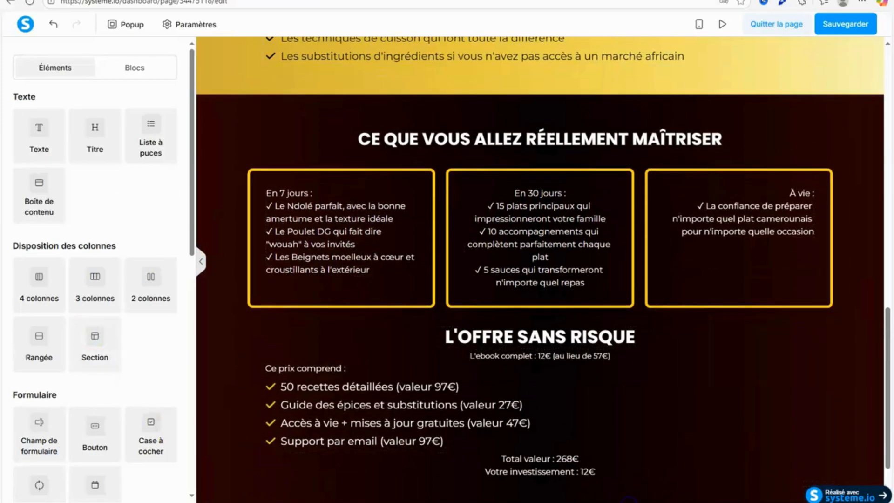
scroll(887, 419, "down", 1)
scroll(888, 437, "down", 1)
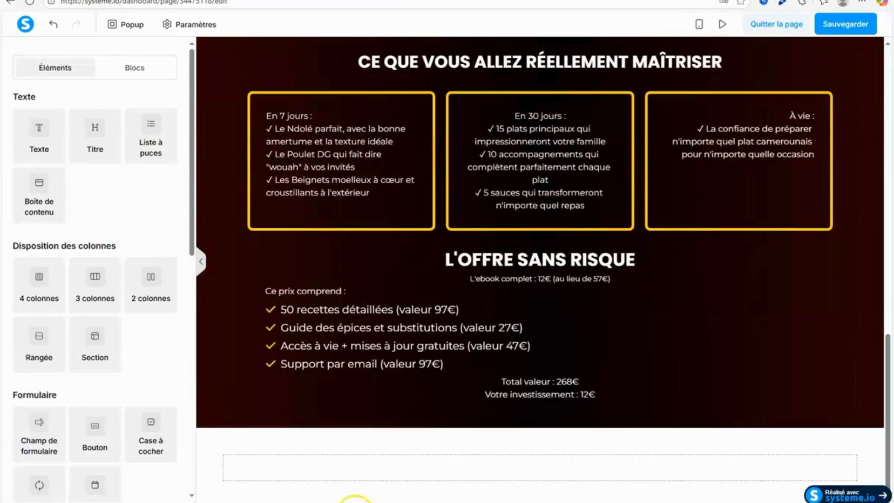
left_click(200, 456)
left_click(141, 403)
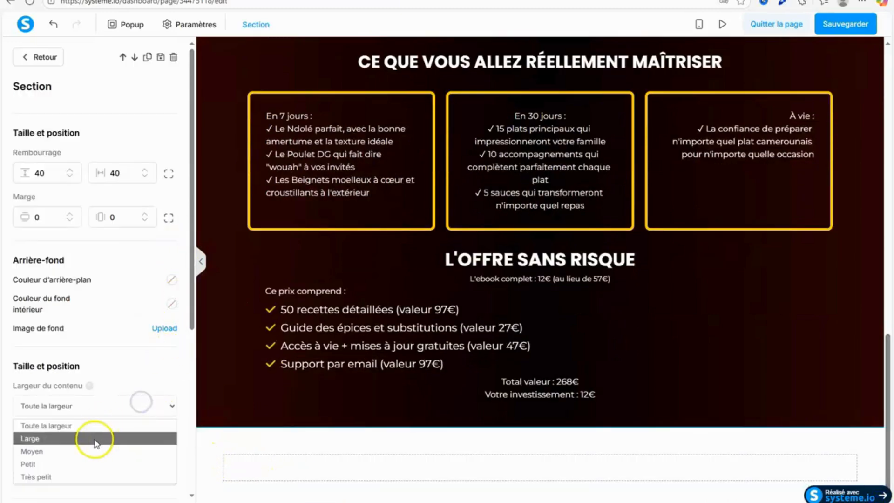
left_click(96, 439)
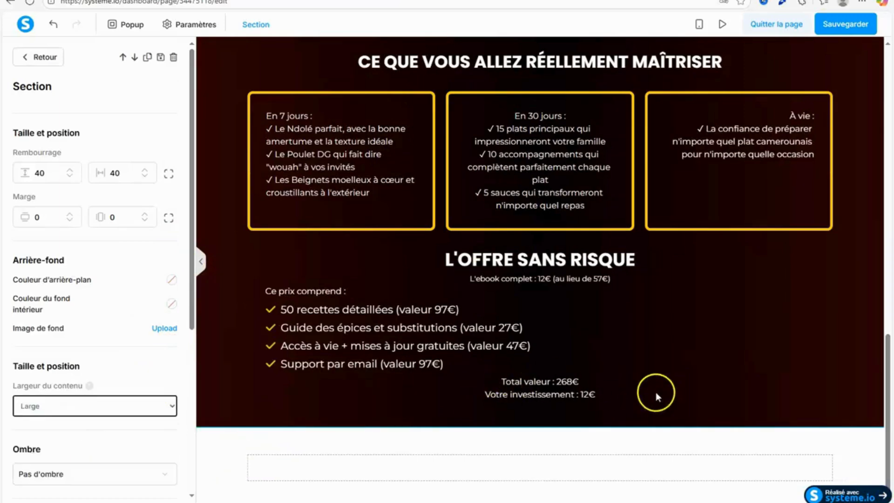
left_click(799, 425)
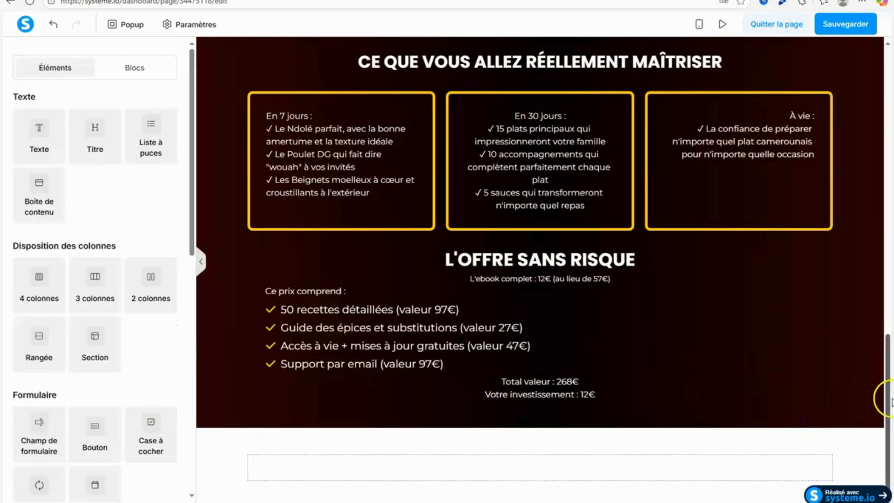
Copy the ID attribute of the new empty section.
left_click(204, 447)
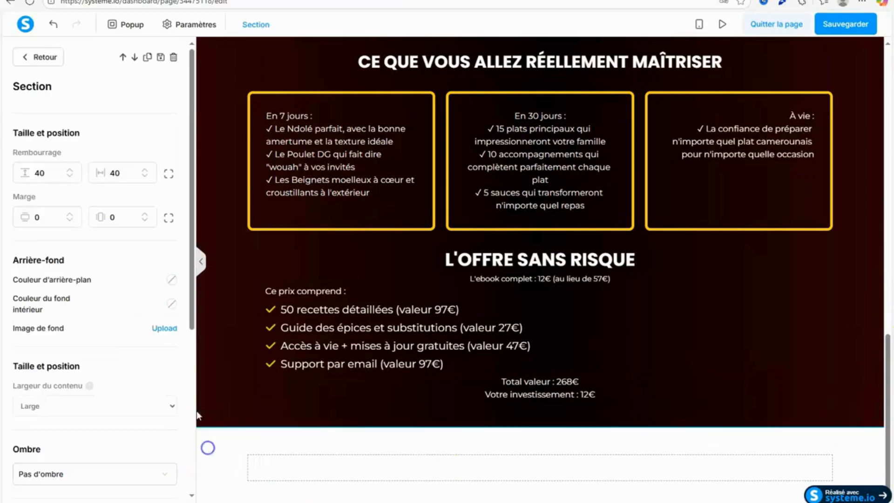
left_click_drag(190, 294, 202, 497)
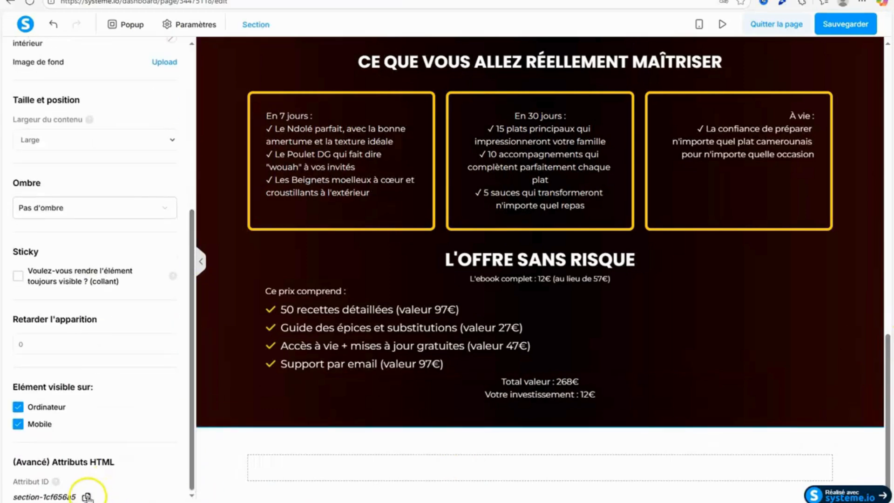
left_click(743, 405)
Open the code of the HTML element above the page headline and paste the section ID two lines below the last style block.
left_click_drag(888, 374, 885, 60)
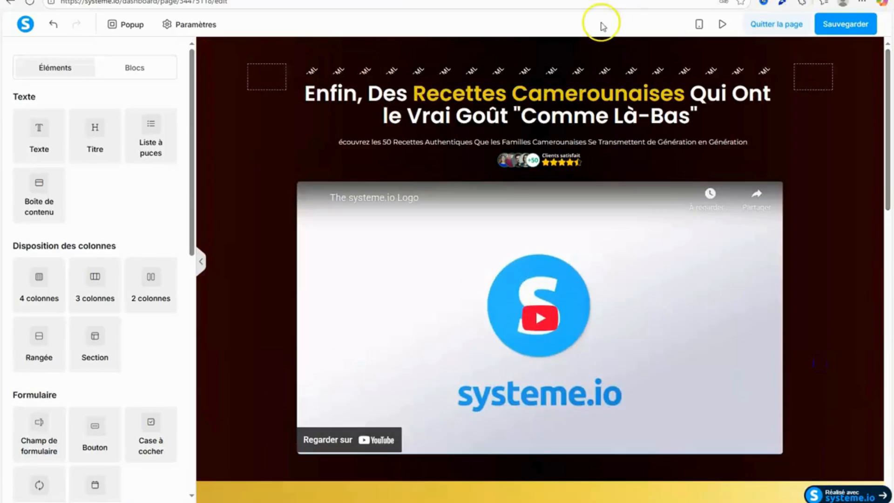
left_click(429, 71)
left_click(46, 157)
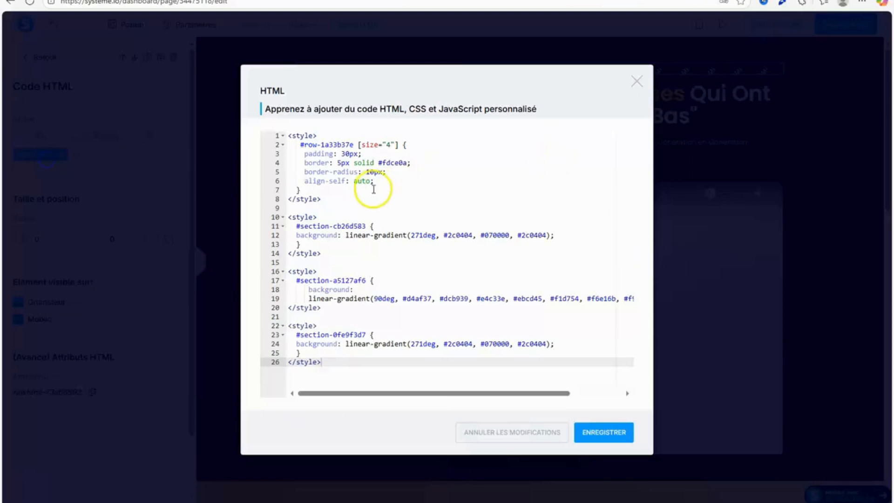
key("Return")
key("Return")
right_click(302, 383)
left_click(303, 276)
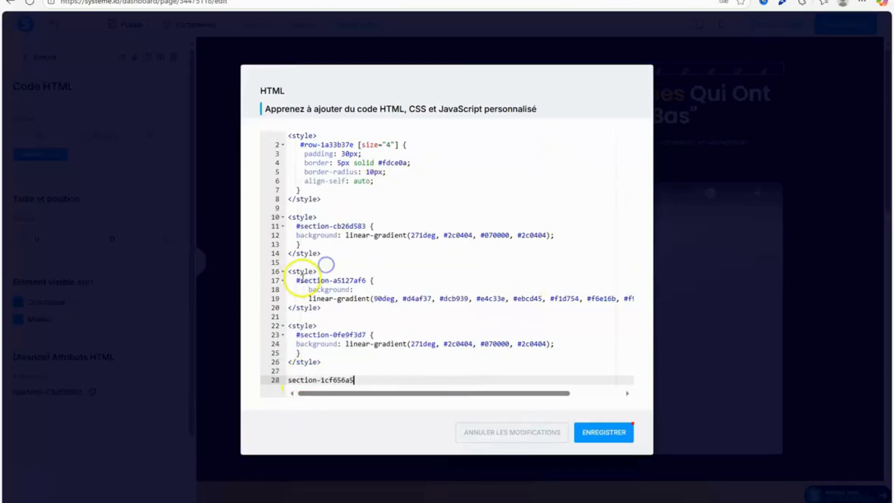
Copy the gold gradient style block for #section-a5127af6 and paste it between the last style block and the section ID.
left_click_drag(289, 272, 349, 310)
key("ctrl+c")
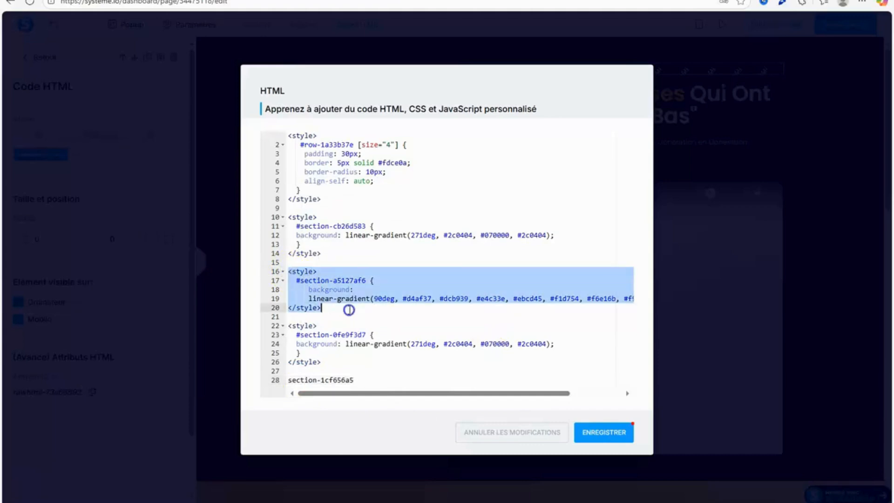
right_click(319, 294)
left_click(360, 115)
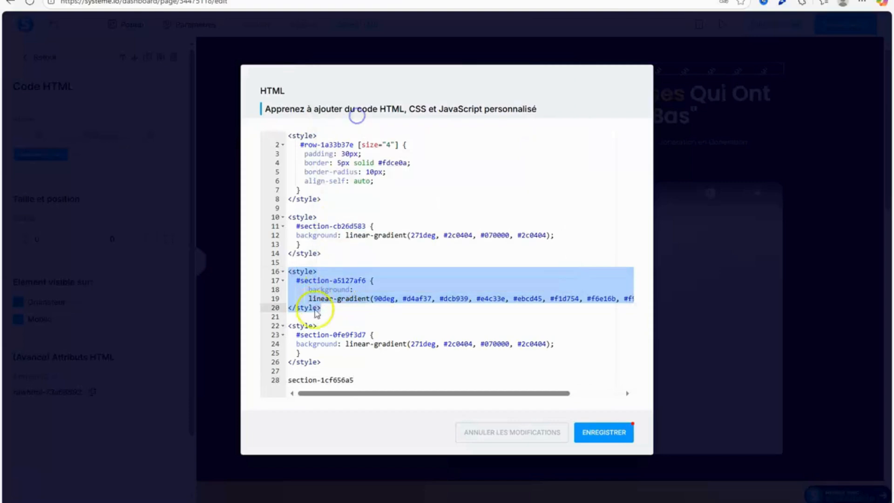
left_click(322, 362)
key("ctrl+z")
right_click(298, 381)
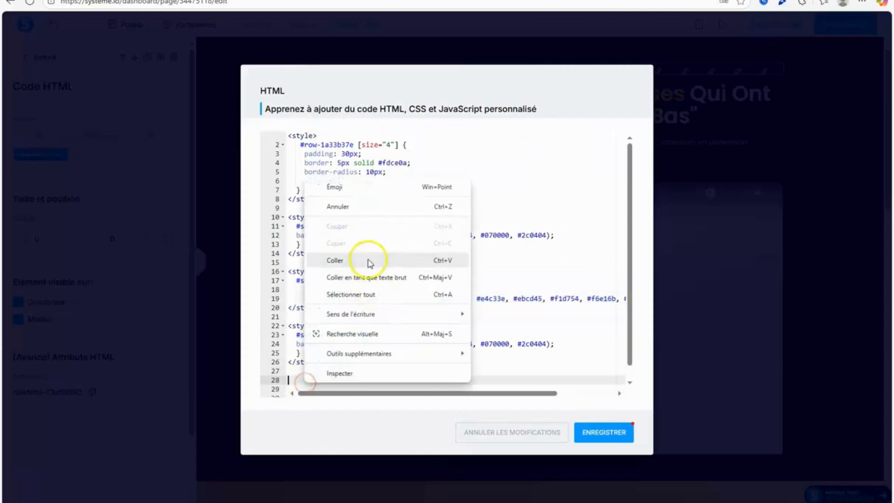
left_click(370, 259)
Cut section-1cf656a5 from the last line of the code and delete the leftover blank lines.
left_click_drag(631, 250, 631, 286)
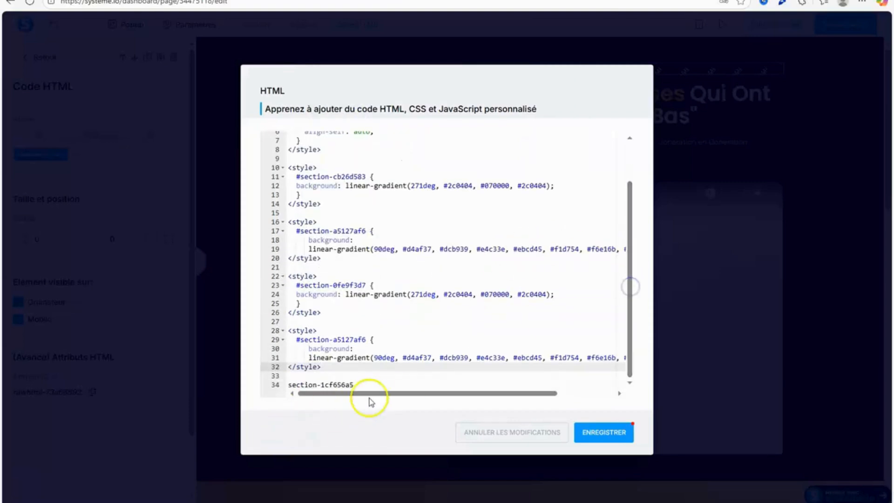
left_click_drag(372, 383, 317, 383)
right_click(289, 384)
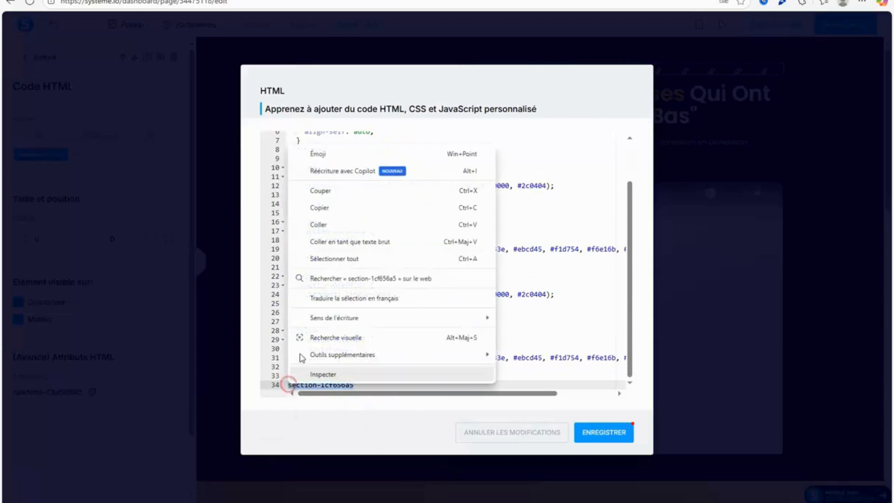
left_click(335, 192)
key("BackSpace")
key("BackSpace")
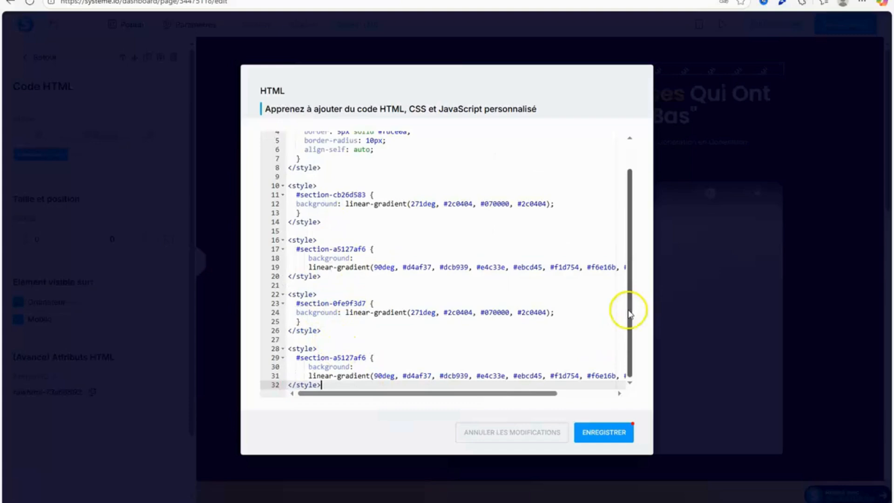
Replace the section ID in the last style block with section-1cf656a5, and save both the code and the page.
left_click(628, 342)
left_click_drag(366, 358, 297, 357)
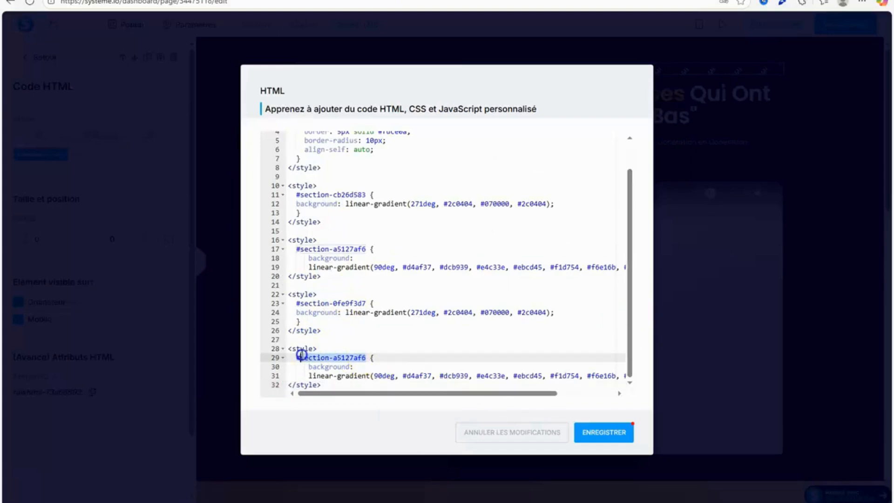
right_click(302, 356)
left_click(351, 196)
left_click(604, 438)
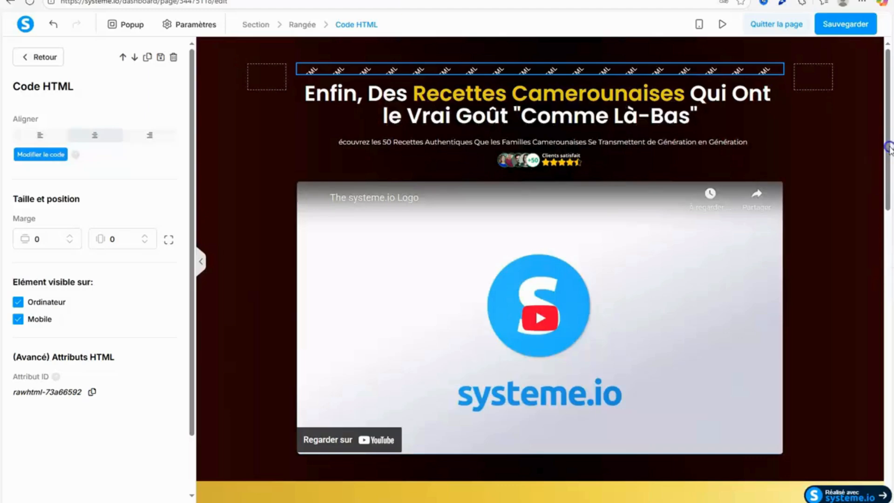
scroll(885, 190, "down", 10)
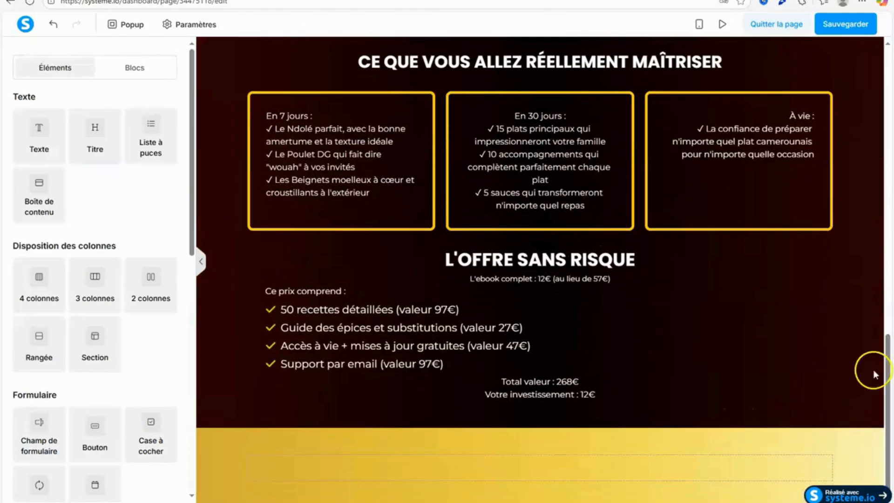
left_click(846, 24)
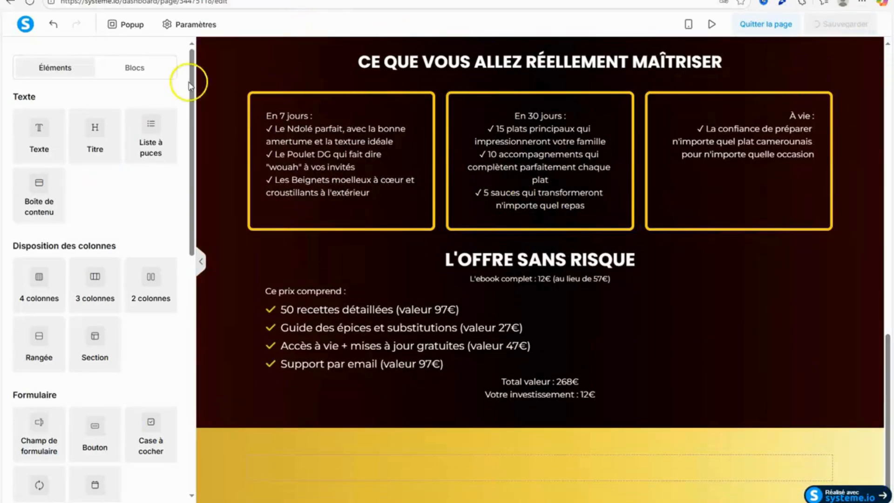
Add a title element to the gold section, and copy GARANTIE "SANS REGRET" from the Section 6 heading in the Google Docs document.
left_click_drag(96, 128, 417, 476)
left_click(203, 126)
key("ctrl+Tab")
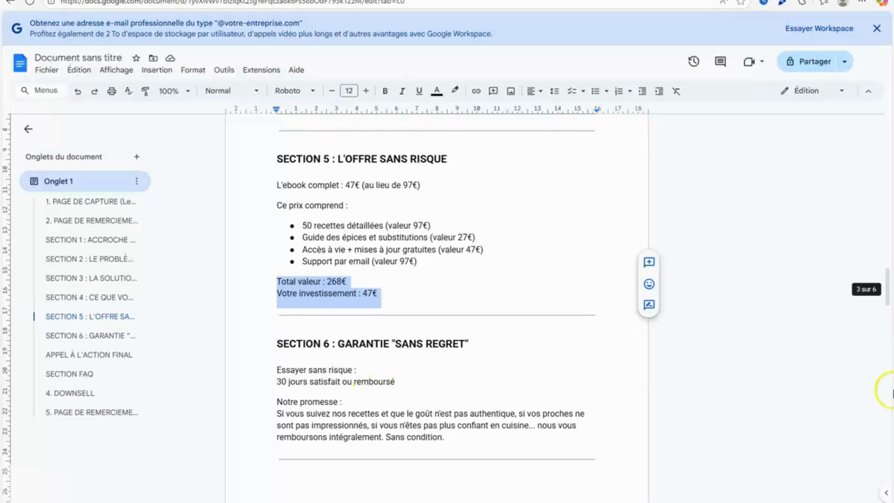
mouse_move(889, 301)
left_mouse_down()
mouse_move(889, 340)
mouse_move(889, 315)
left_mouse_up()
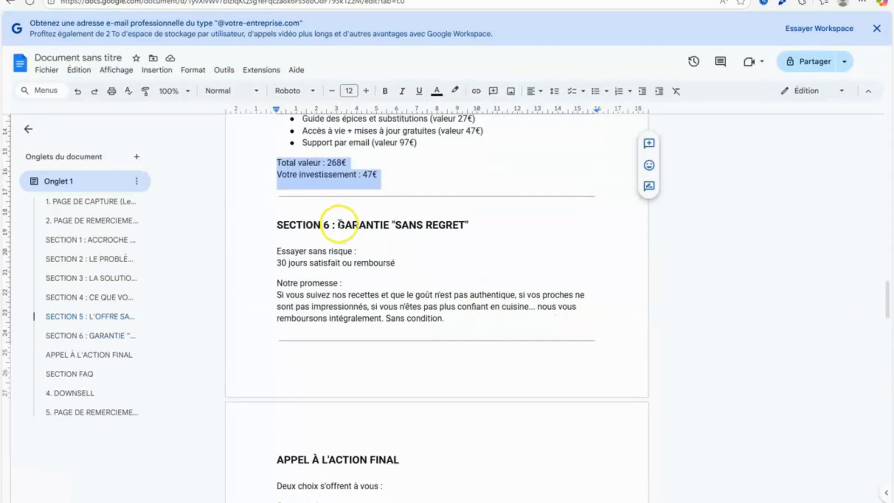
left_click_drag(338, 224, 472, 234)
right_click(457, 225)
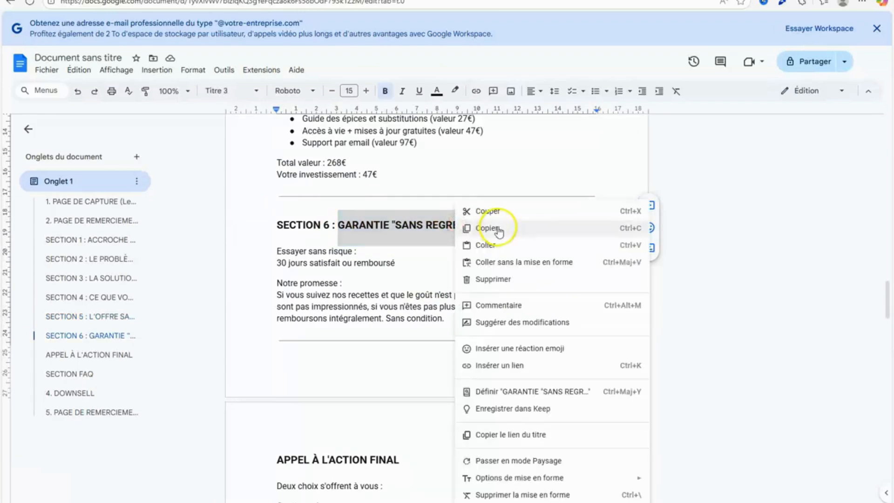
left_click(501, 226)
Back in the systeme.io editor, replace the gold section's title placeholder with GARANTIE "SANS REGRET".
key("ctrl+Tab")
left_click(548, 471)
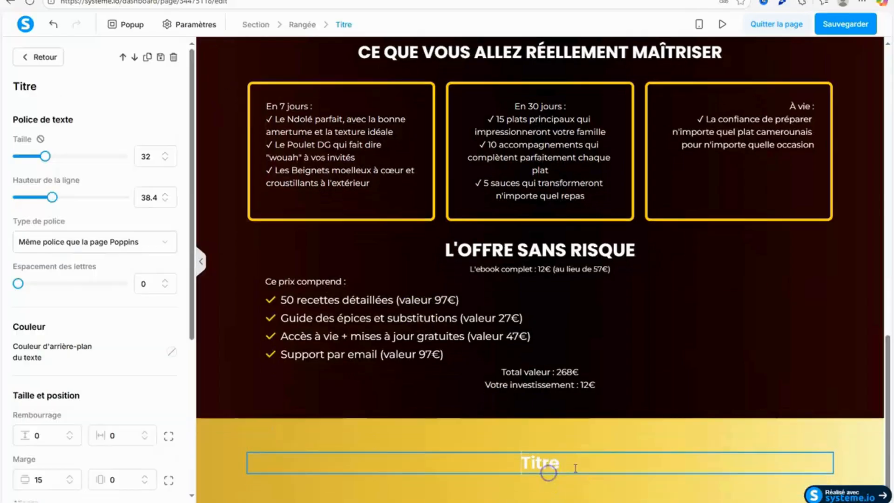
left_click_drag(580, 467, 503, 467)
right_click(540, 462)
left_click(606, 302)
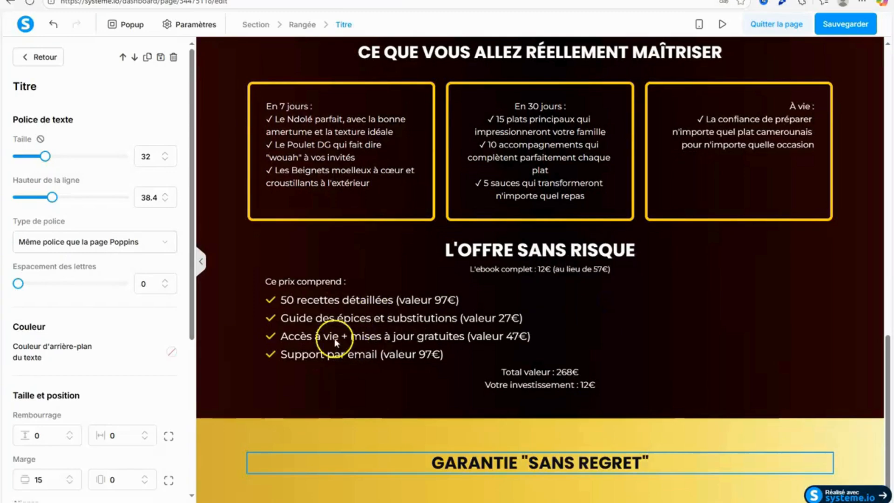
left_click(284, 431)
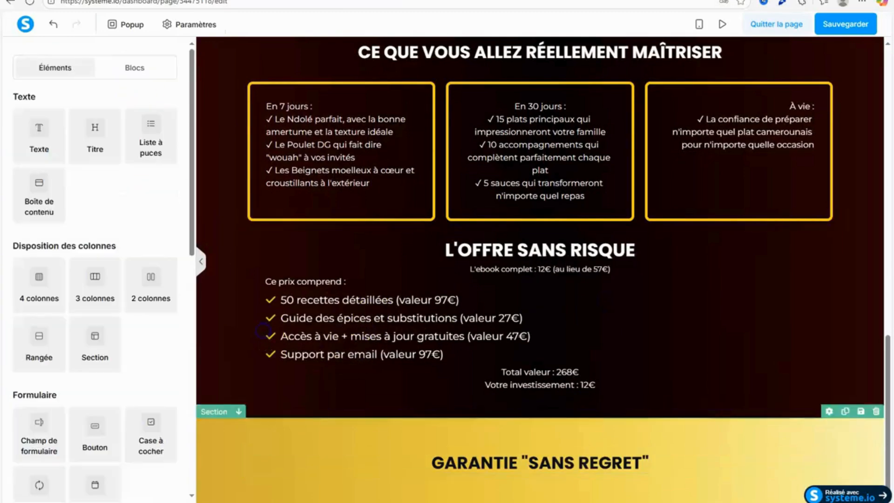
left_click(244, 0)
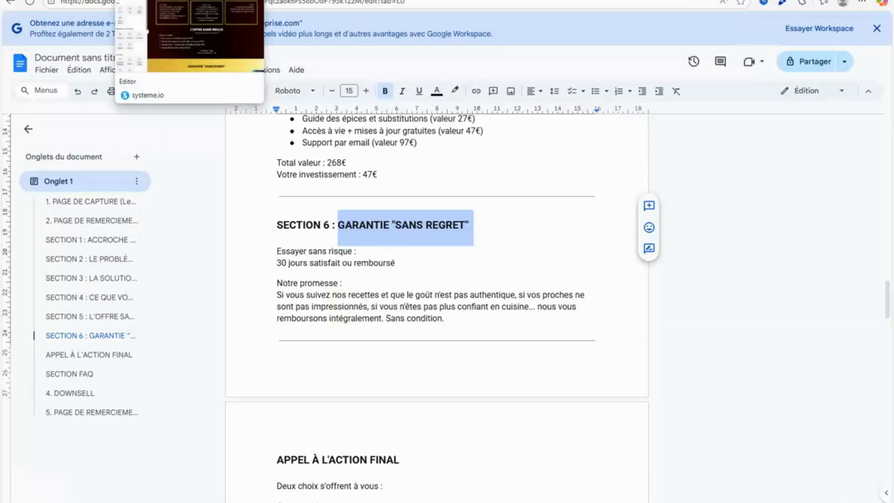
left_click(154, 0)
left_click_drag(99, 126, 563, 470)
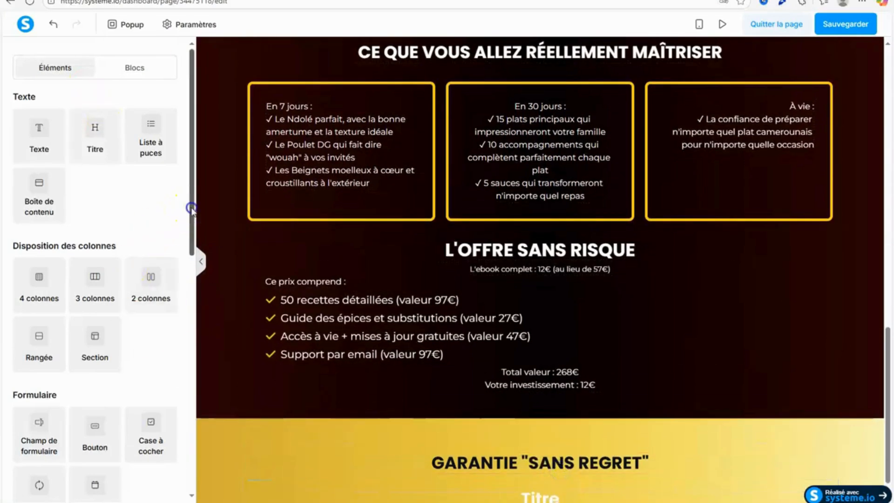
left_click_drag(191, 208, 189, 280)
left_click(824, 482)
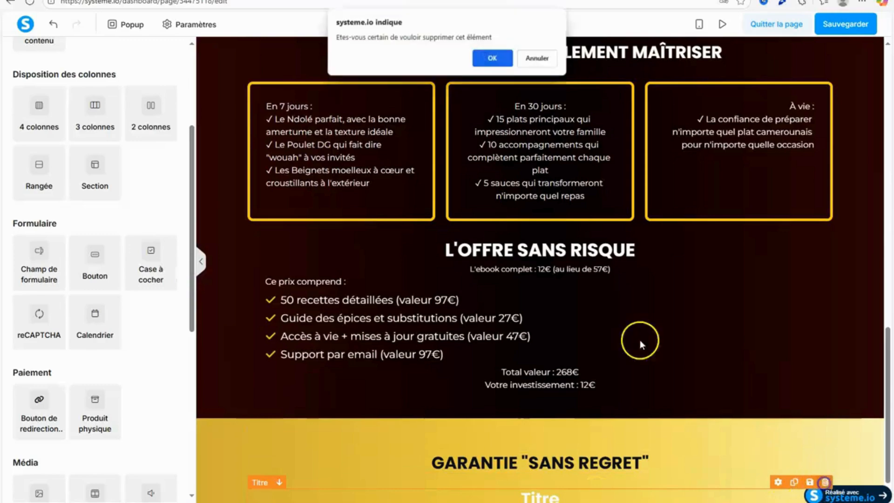
left_click(492, 58)
scroll(178, 67, "up", 4)
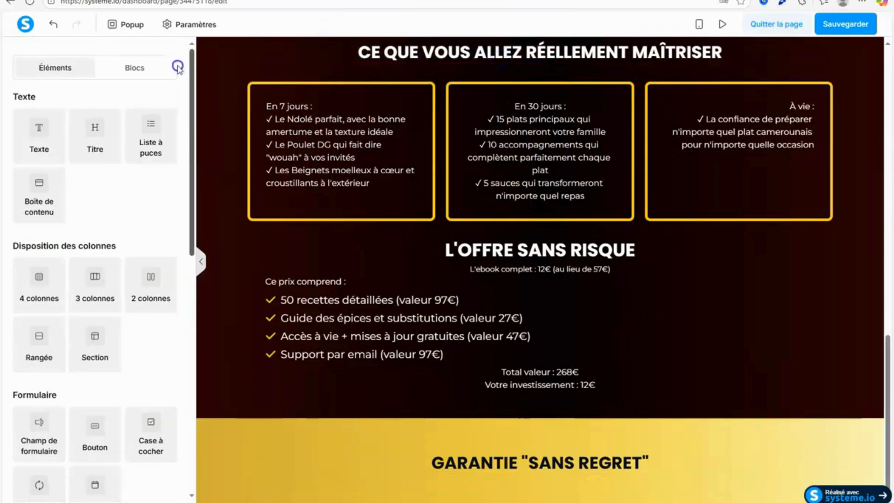
Add a text element below the GARANTIE "SANS REGRET" title and align its text to the left.
left_click_drag(39, 135, 525, 479)
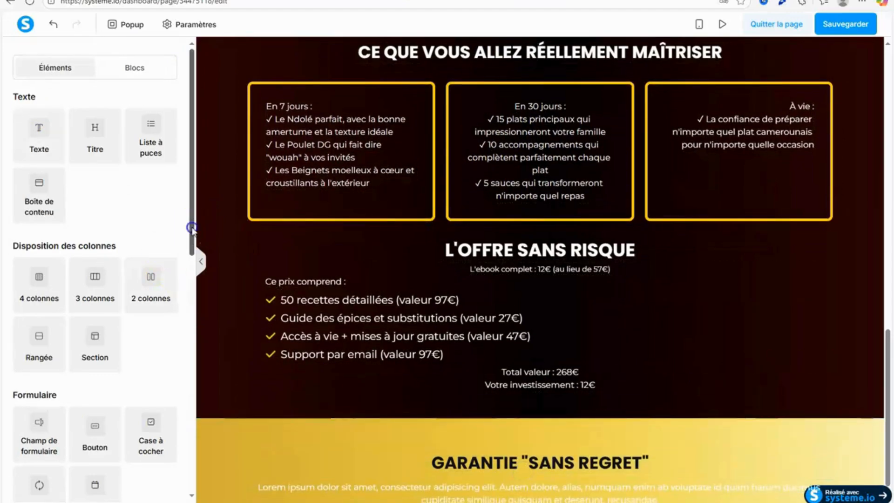
left_click_drag(191, 229, 192, 335)
left_click(260, 486)
left_click_drag(192, 287, 187, 433)
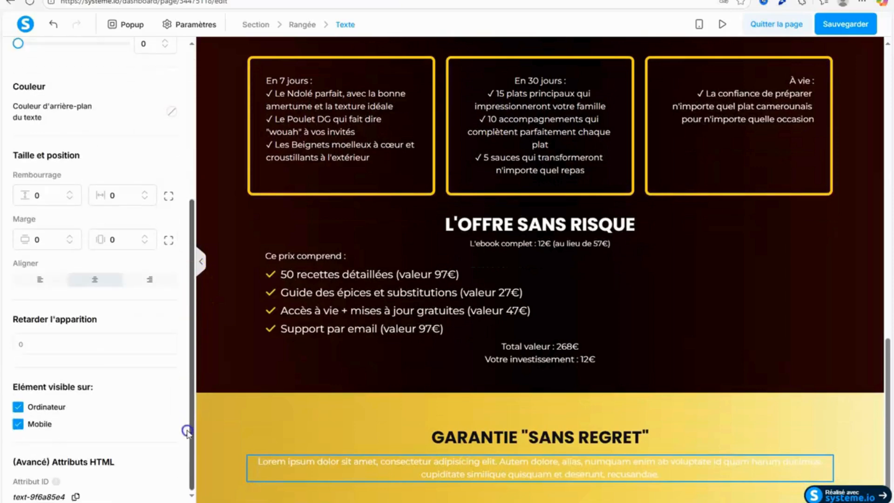
left_click(42, 280)
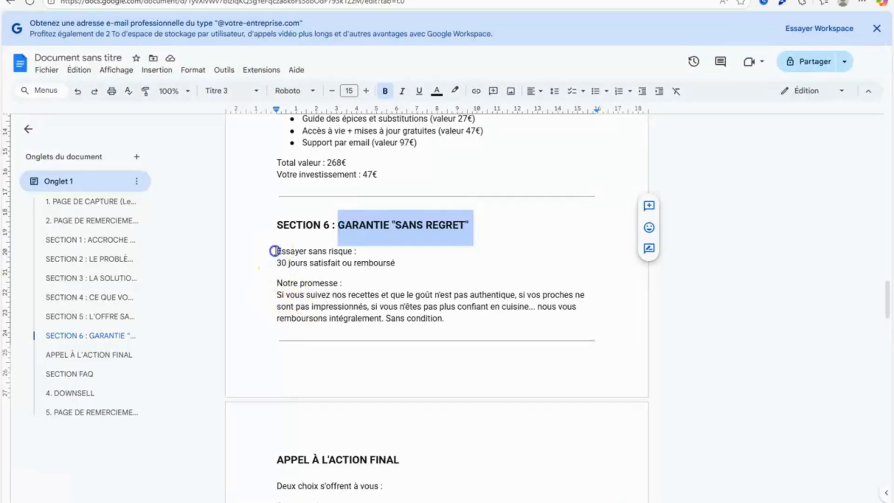
Copy the Section 6 text in the Google Docs document, from "Essayer sans risque :" through "Sans condition.".
left_click_drag(275, 251, 475, 320)
right_click(332, 302)
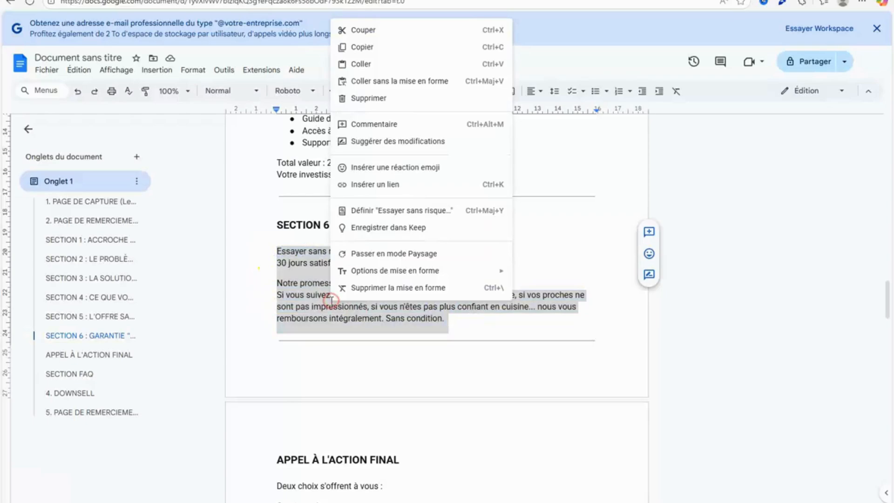
left_click(365, 47)
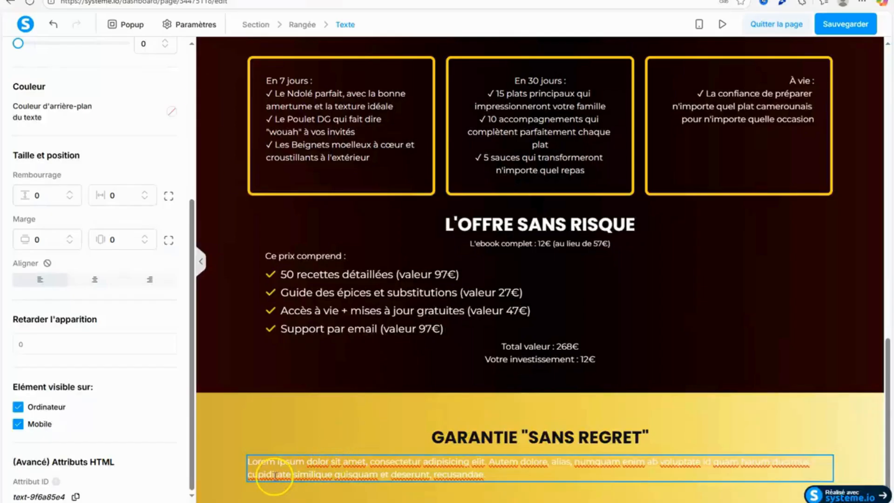
In the systeme.io editor, replace the lorem ipsum placeholder with the copied guarantee text and remove the blank lines at its end.
right_click(257, 474)
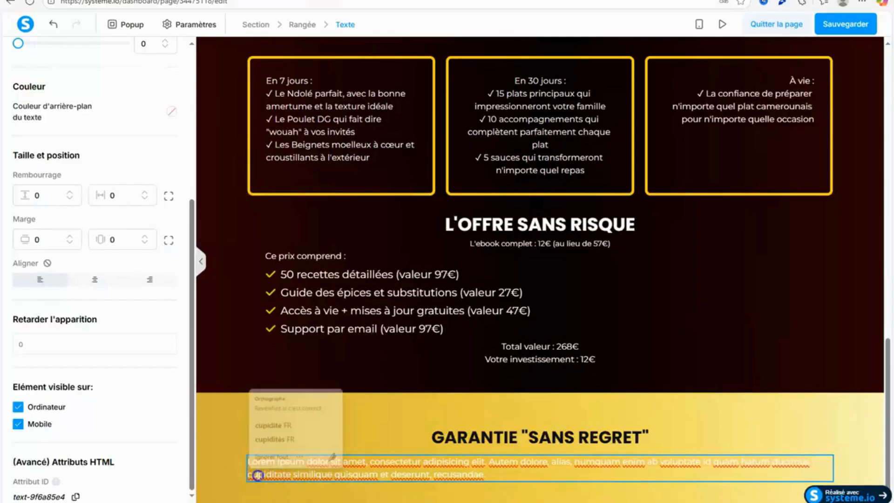
left_click_drag(511, 477, 247, 468)
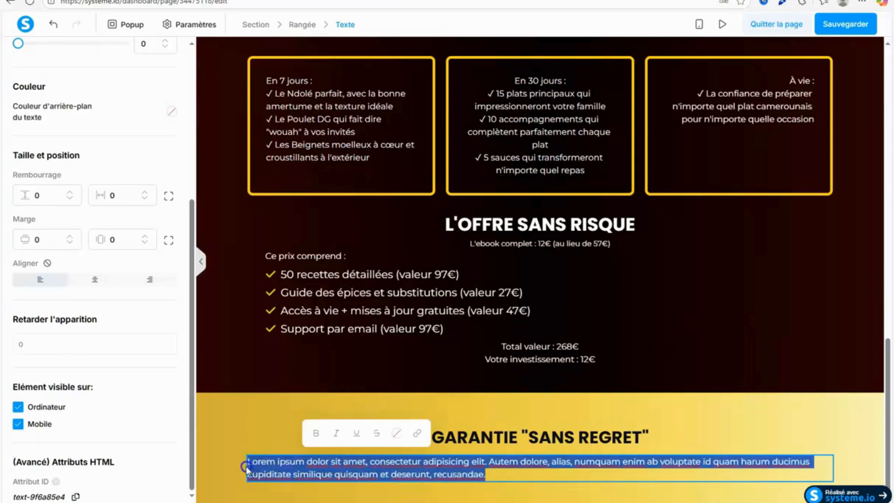
right_click(260, 465)
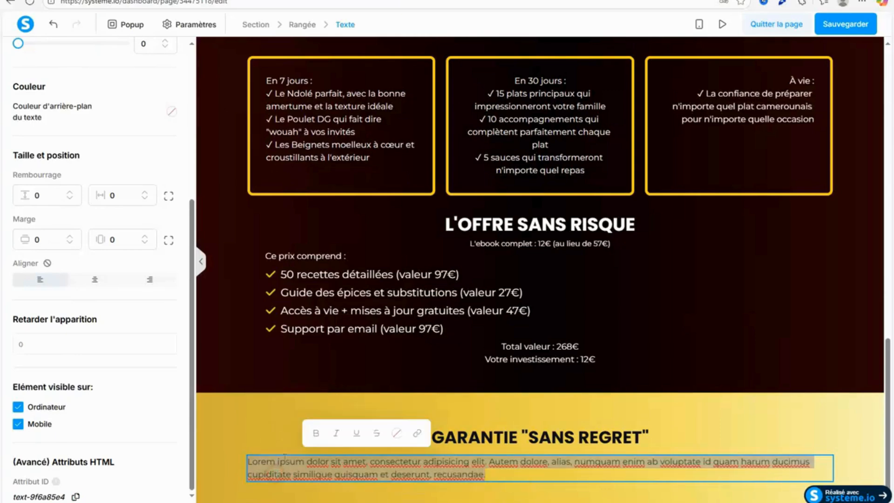
right_click(310, 467)
left_click(271, 469)
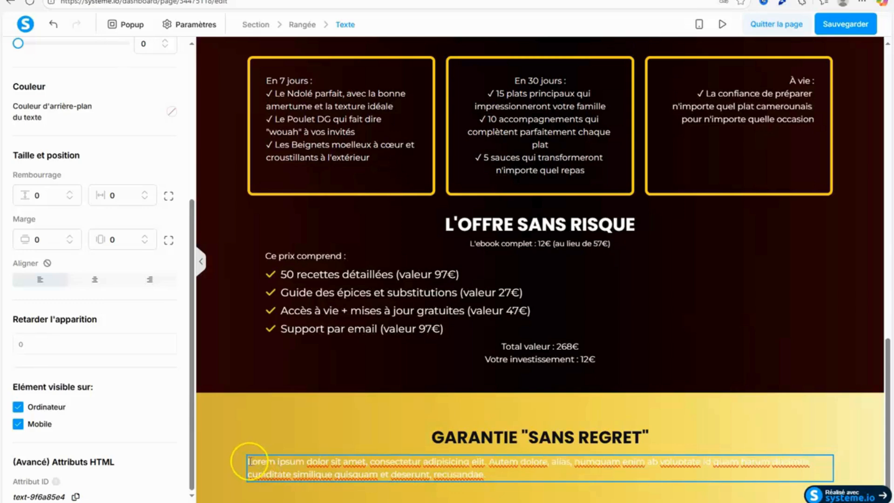
left_click_drag(249, 461, 551, 474)
right_click(352, 466)
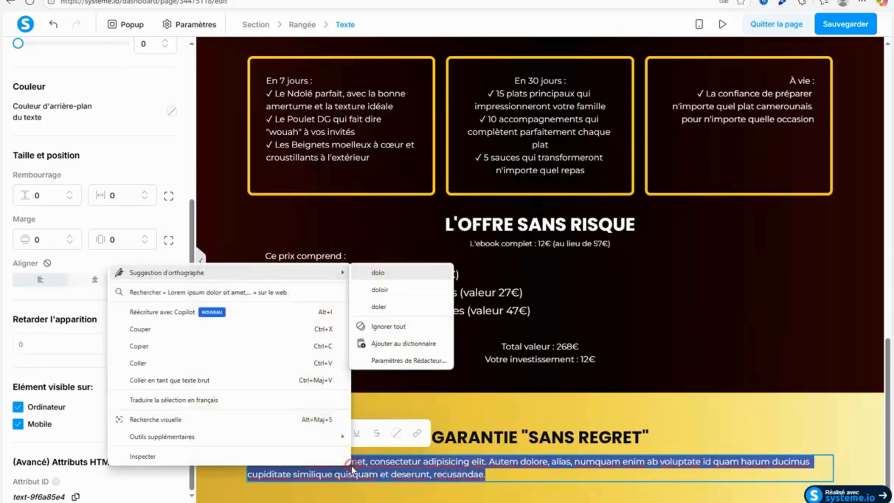
left_click(213, 369)
key("Escape")
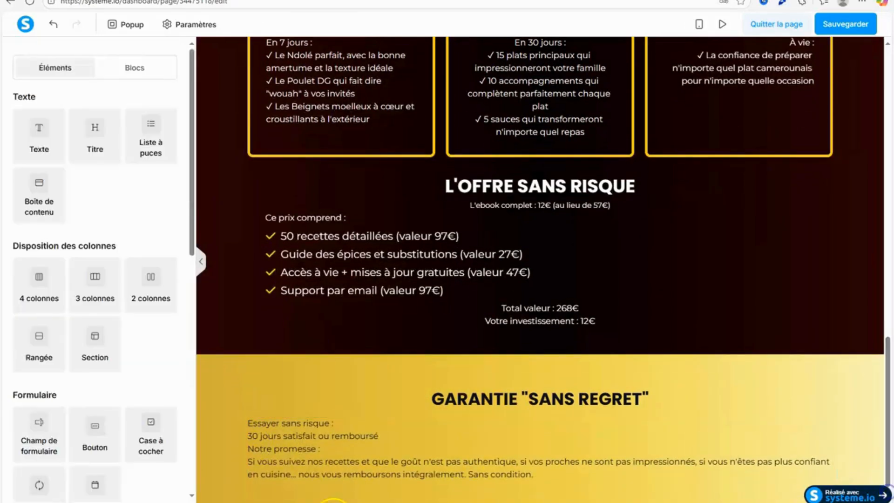
left_click(308, 485)
key("BackSpace")
key("BackSpace")
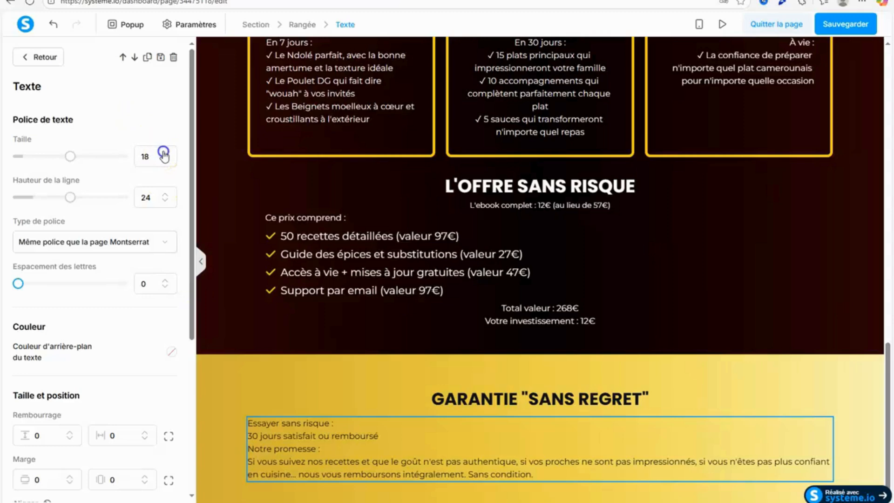
Set the guarantee text's font size to 18 and increase its line height slightly.
key("Escape")
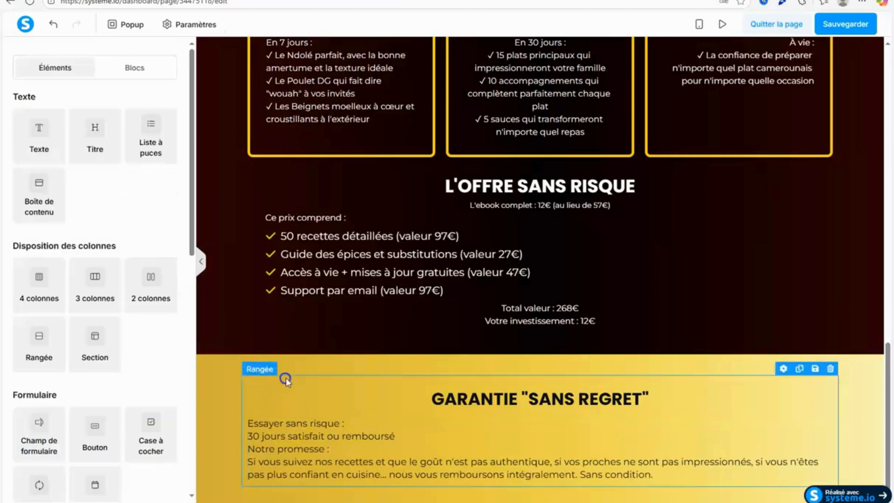
left_click(482, 435)
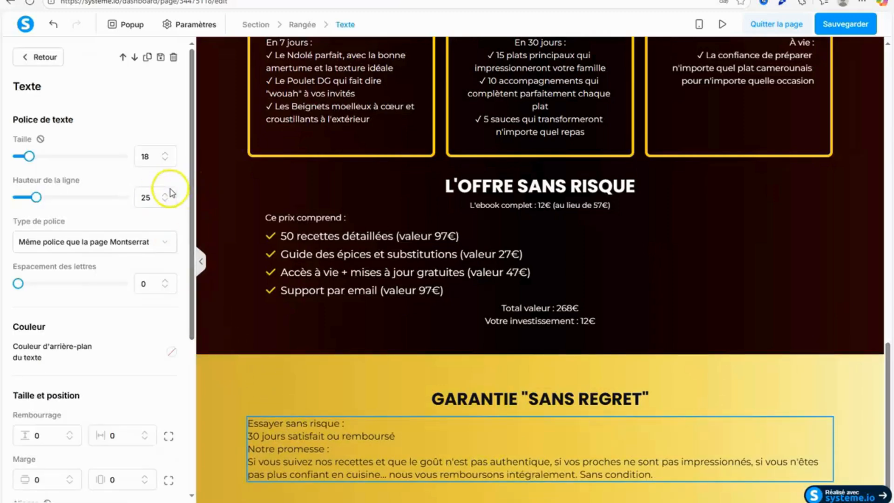
left_click(244, 379)
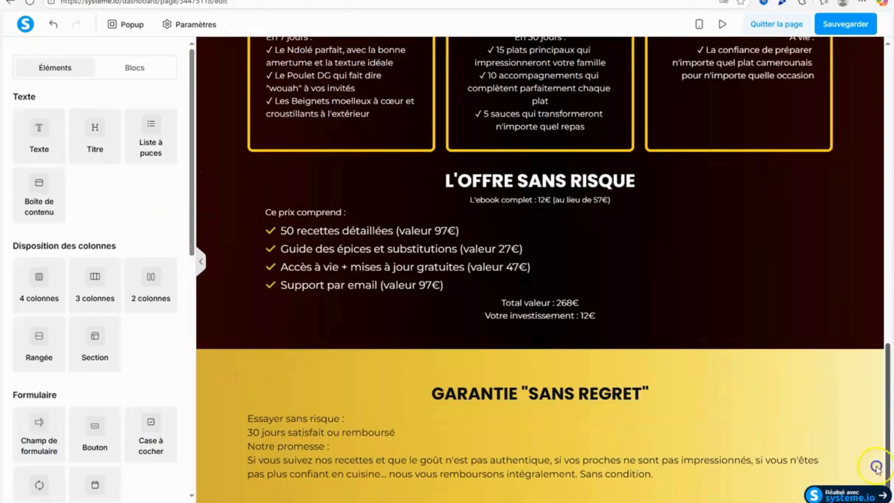
Check the section following Section 6 in the Google Docs document, and add a title element below the guarantee text in the systeme.io editor.
key("ctrl+Tab")
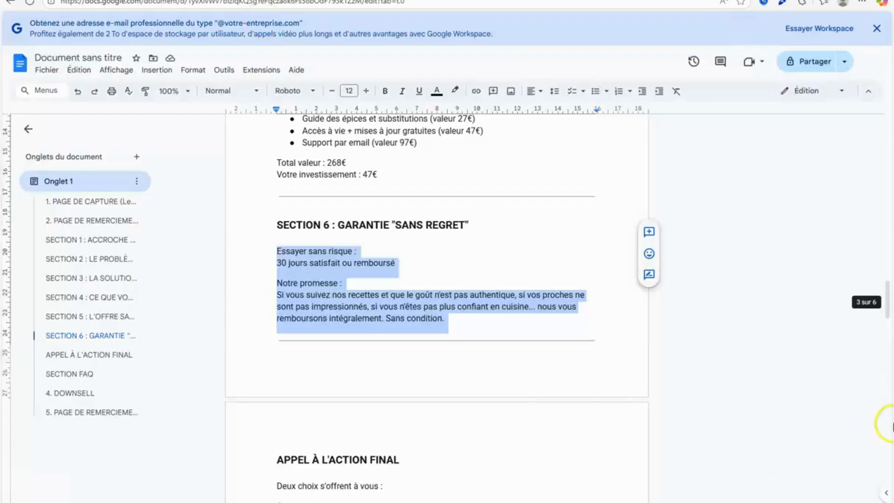
left_click_drag(889, 299, 890, 335)
key("ctrl+shift+Tab")
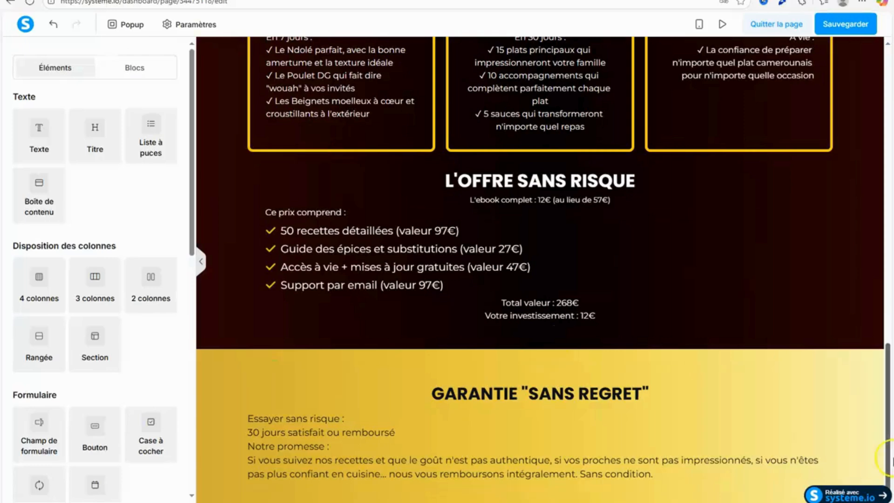
left_click(98, 130)
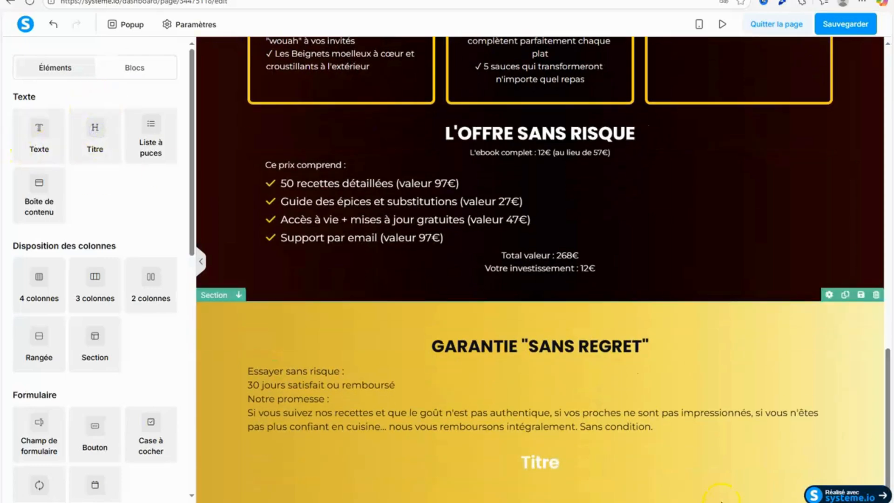
Copy the heading APPEL À L'ACTION FINAL from the Google Docs document.
key("ctrl+Tab")
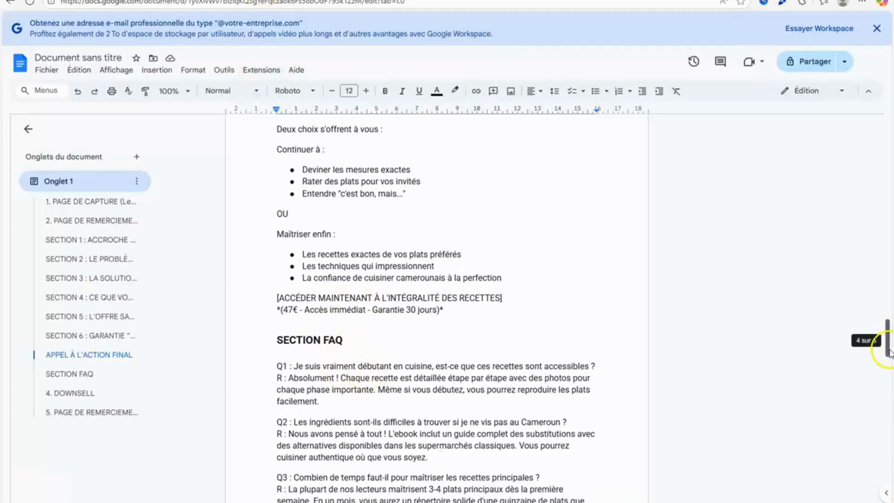
left_click_drag(889, 352, 888, 343)
left_click_drag(274, 158, 399, 158)
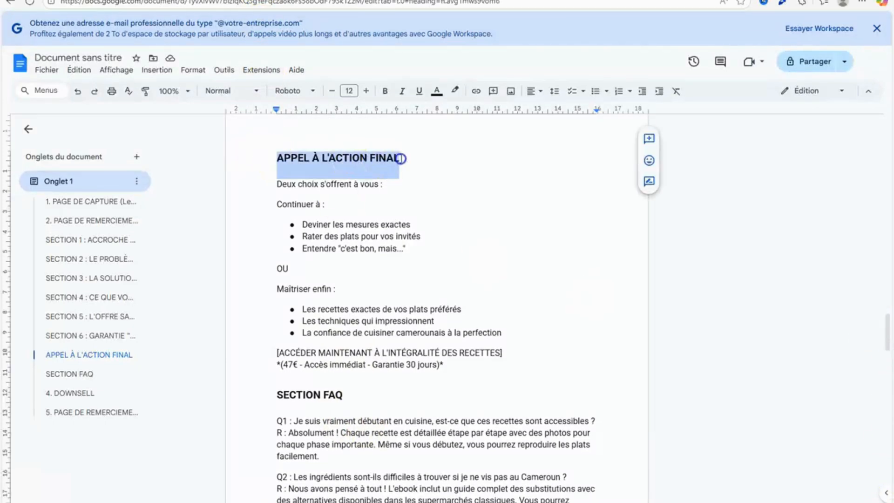
right_click(380, 154)
left_click(411, 191)
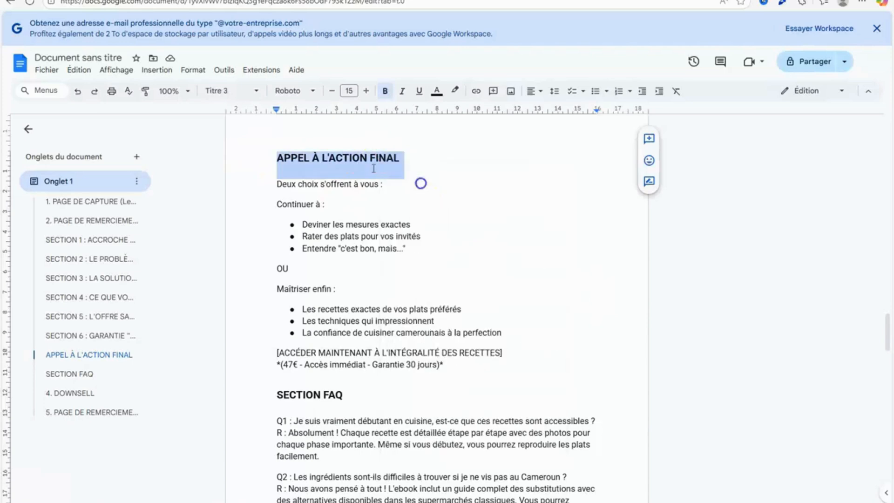
mouse_move(149, 1)
right_click(338, 164)
left_click(380, 191)
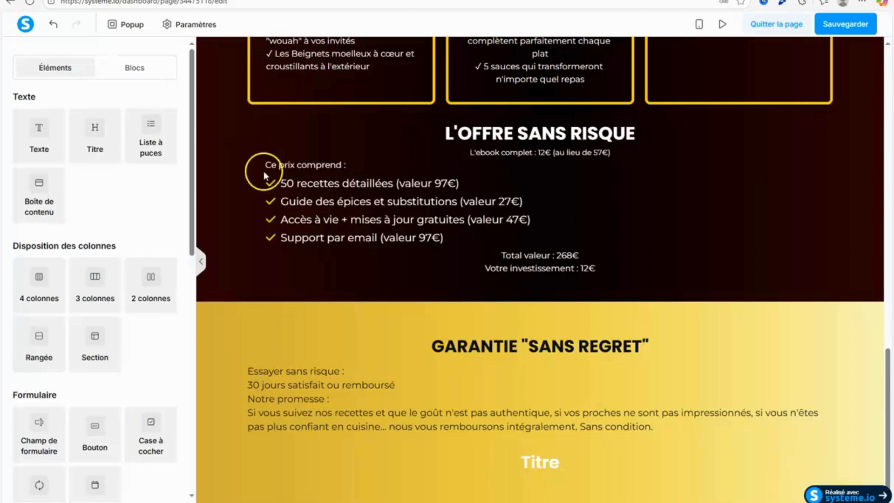
In the systeme.io editor, replace the new title's placeholder with APPEL À L'ACTION FINAL and raise its font size by 2.
left_click(547, 466)
double_click(517, 462)
right_click(525, 463)
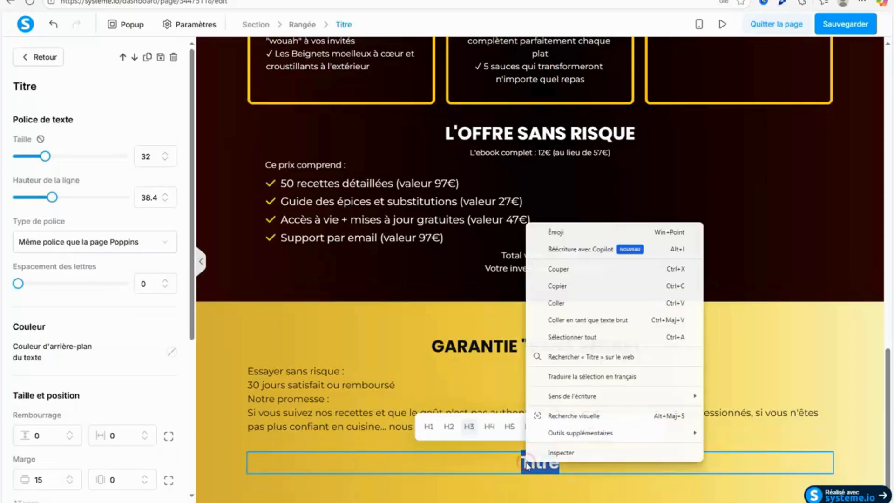
left_click(576, 303)
left_click(166, 153)
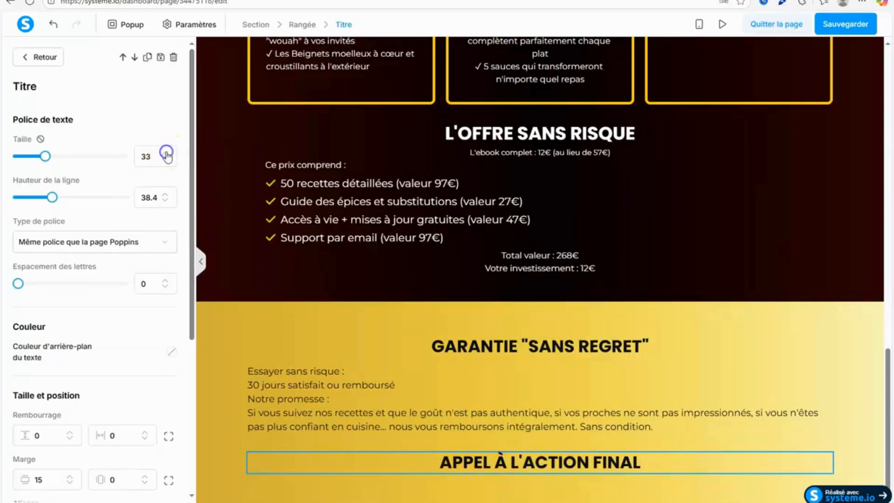
left_click(165, 155)
left_click(362, 320)
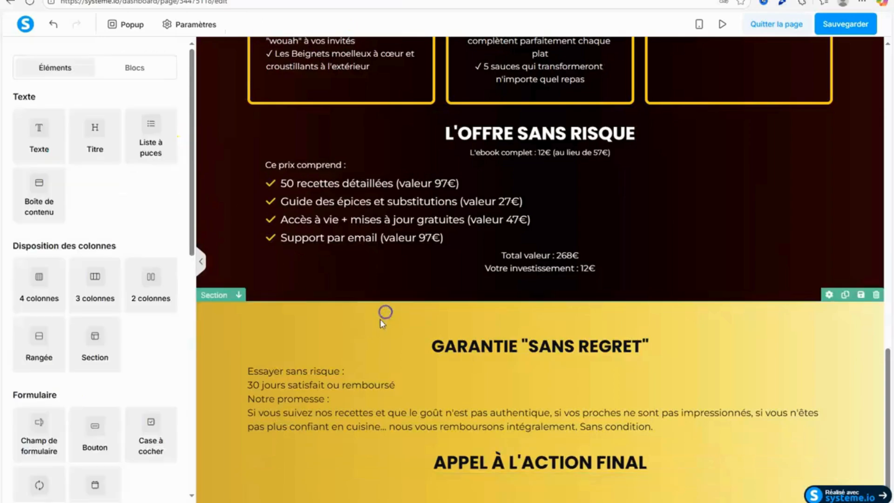
Add a text element below the APPEL À L'ACTION FINAL title, and copy "Deux choix s'offrent à vous :" from the Google Docs document.
left_click(139, 0)
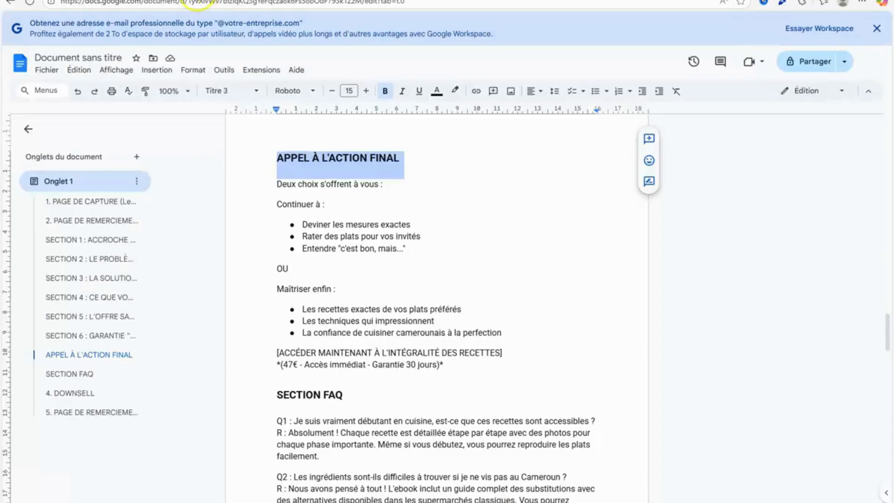
left_click(197, 1)
left_click_drag(39, 133, 550, 475)
left_click(140, 0)
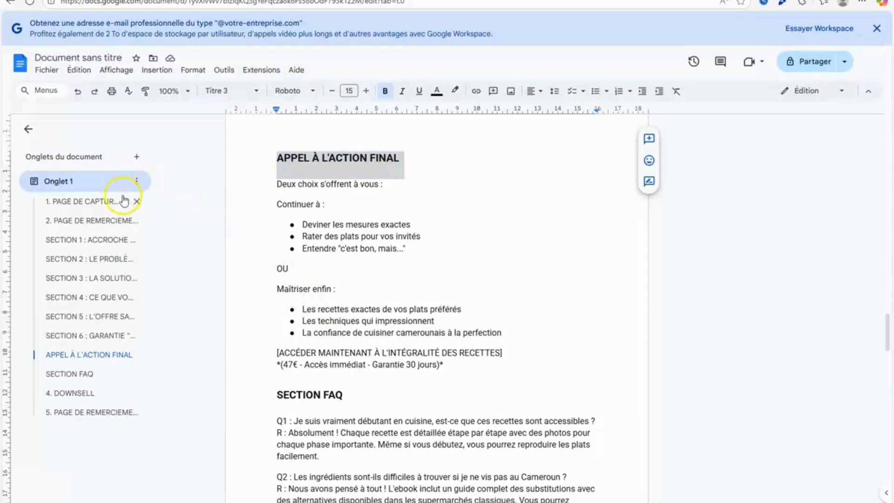
left_click_drag(277, 185, 391, 192)
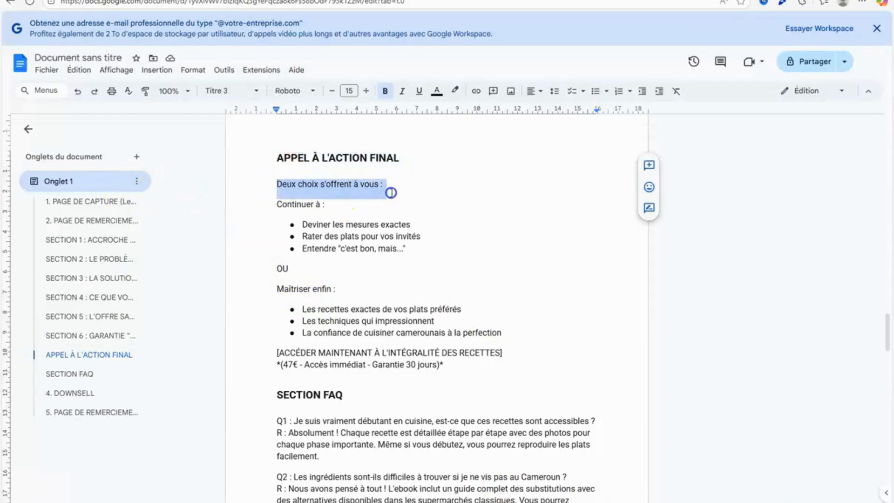
right_click(371, 185)
left_click(410, 214)
In the systeme.io editor, replace the new text's placeholder with "Deux choix s'offrent à vous :" and set its font size to 15.
key("ctrl+Tab")
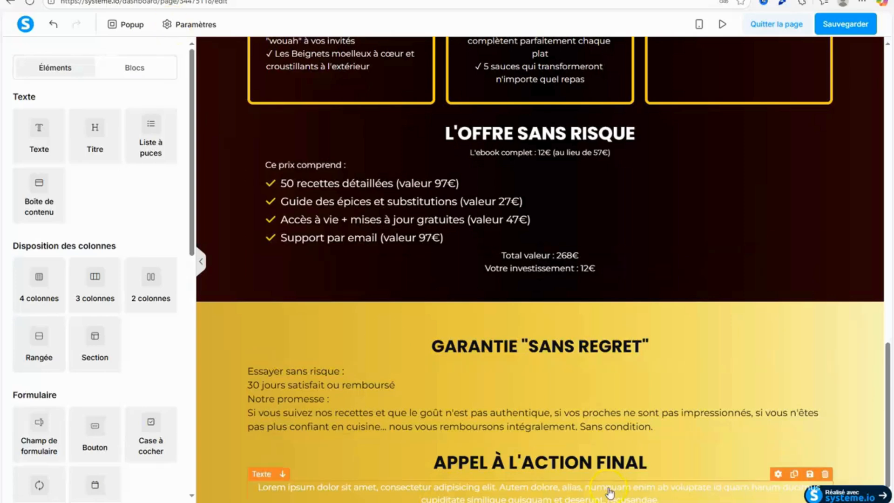
scroll(889, 346, "down", 1)
left_click(330, 472)
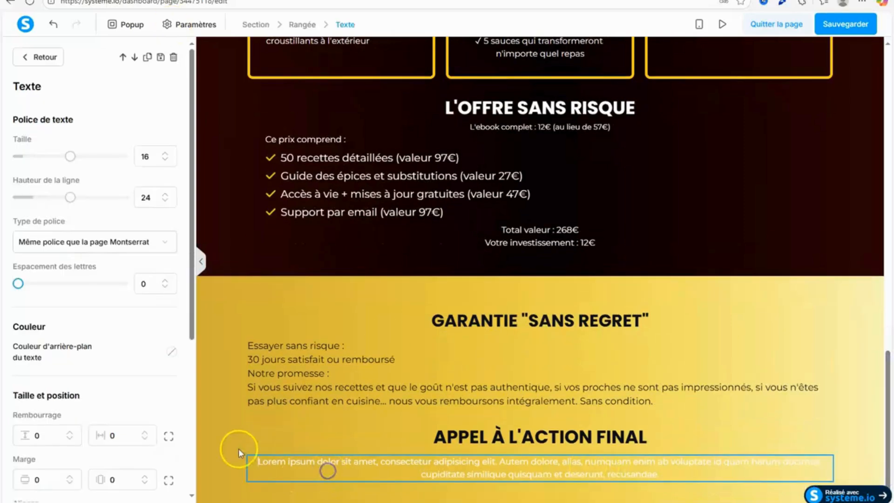
left_click_drag(254, 461, 724, 471)
right_click(725, 471)
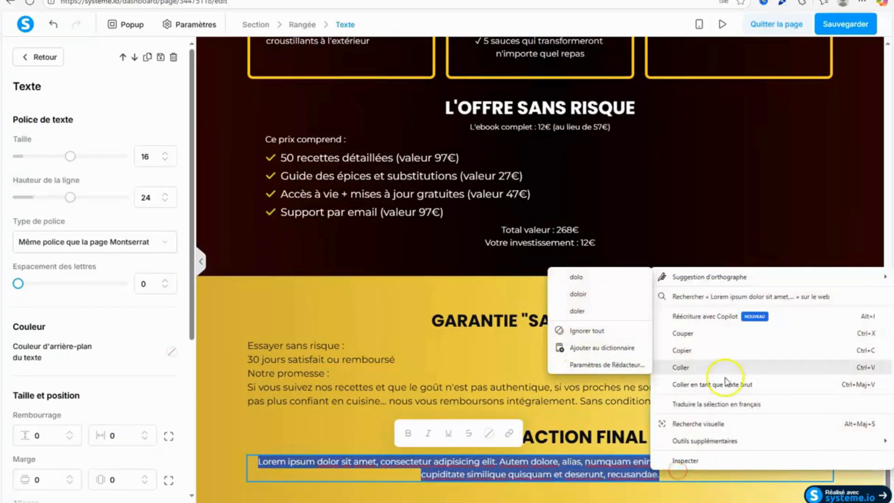
left_click(729, 368)
key("BackSpace")
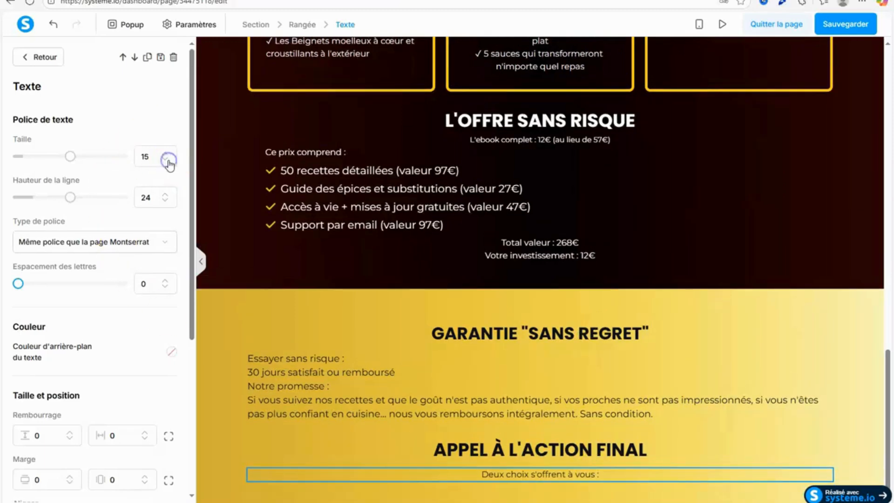
left_click(304, 390)
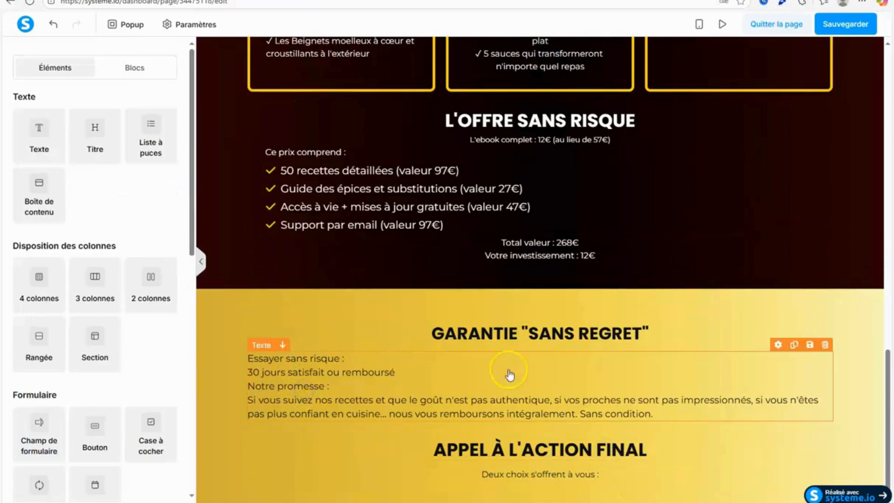
Set the top margin of the "Deux choix s'offrent à vous :" text to -6.
left_click(512, 475)
left_click_drag(191, 219, 204, 348)
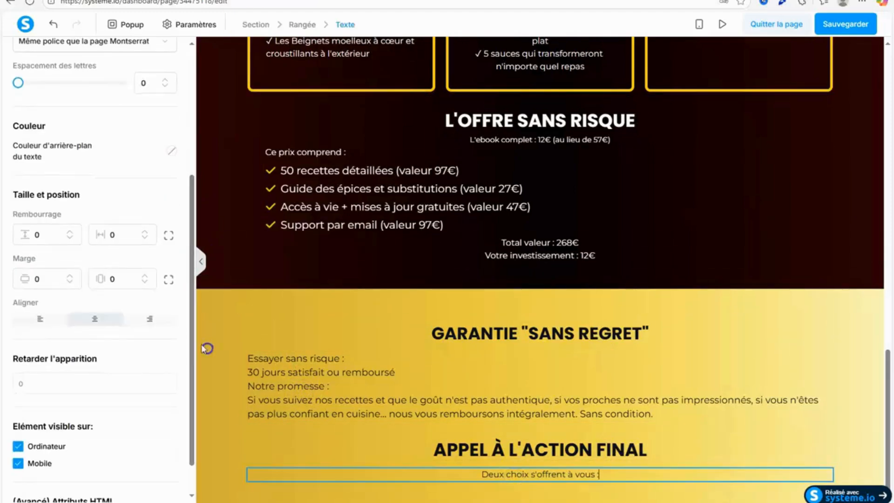
left_click(169, 279)
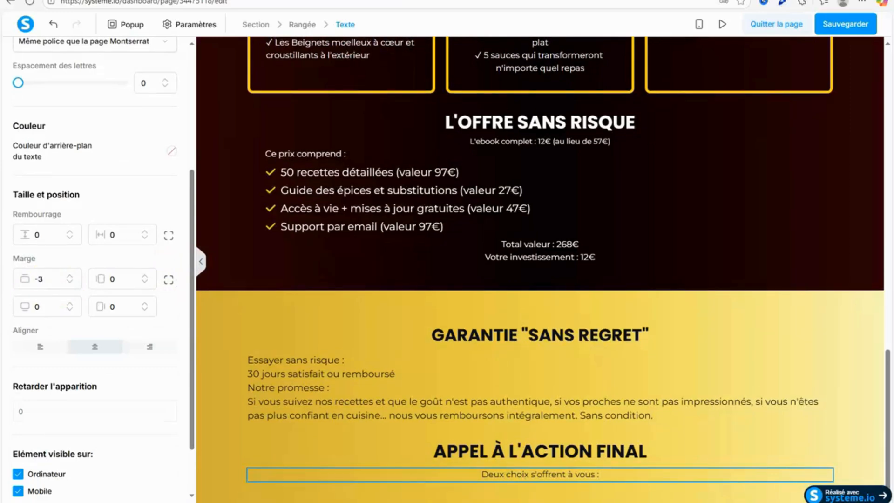
key("BackSpace")
type("5")
type("6")
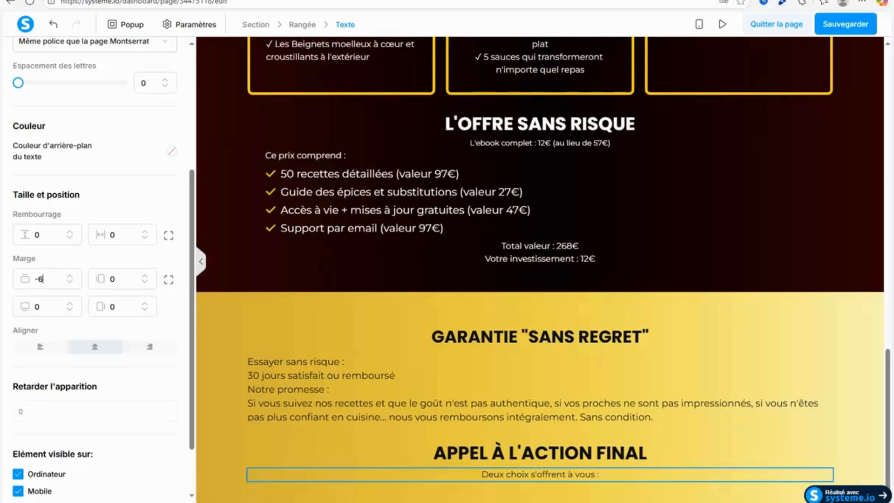
left_click(675, 374)
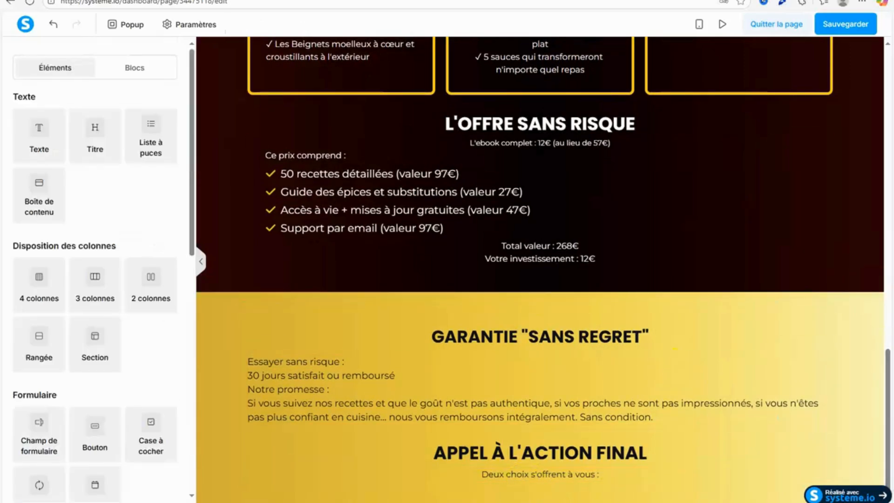
left_click_drag(163, 279, 538, 485)
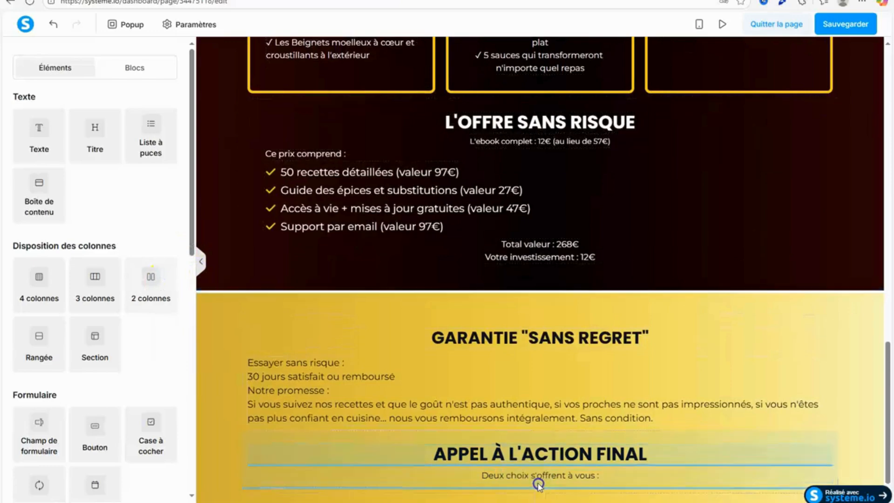
scroll(887, 442, "down", 1)
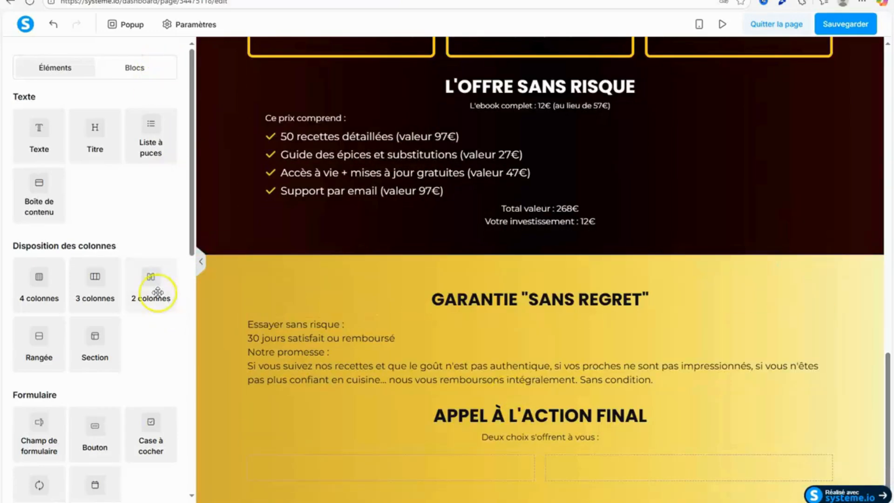
mouse_move(156, 292)
left_mouse_down()
mouse_move(373, 482)
mouse_move(130, 318)
mouse_move(152, 308)
left_mouse_up()
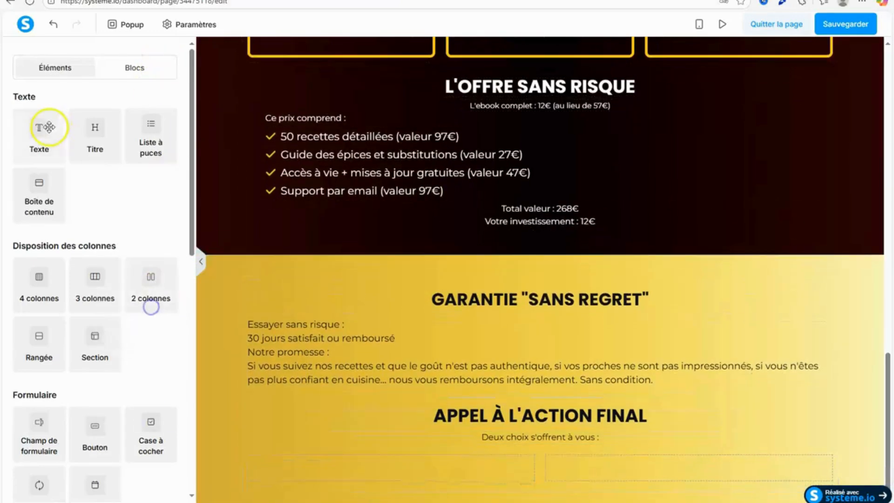
left_click_drag(48, 127, 729, 471)
left_click(344, 1)
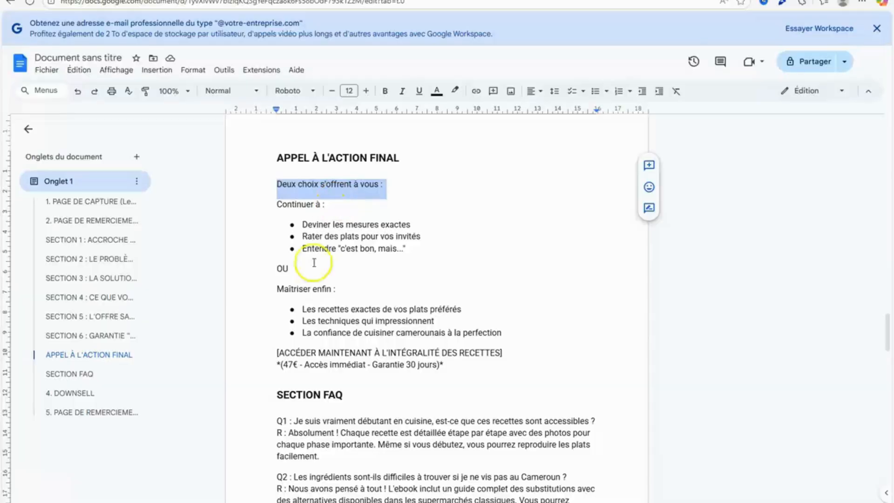
left_click_drag(281, 208, 431, 248)
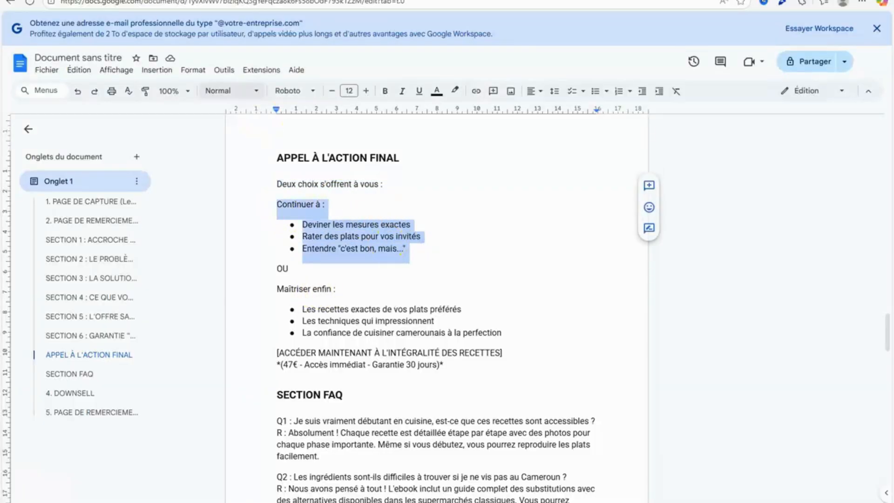
left_click(201, 1)
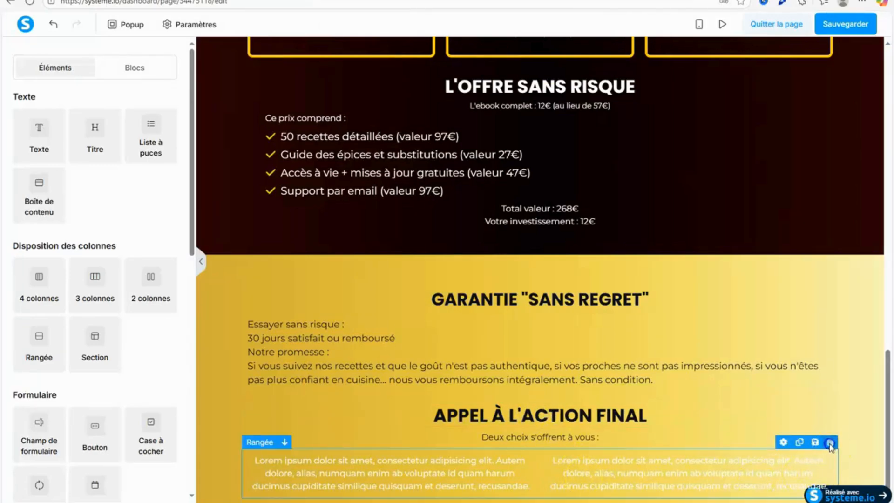
left_click(825, 447)
left_click(488, 57)
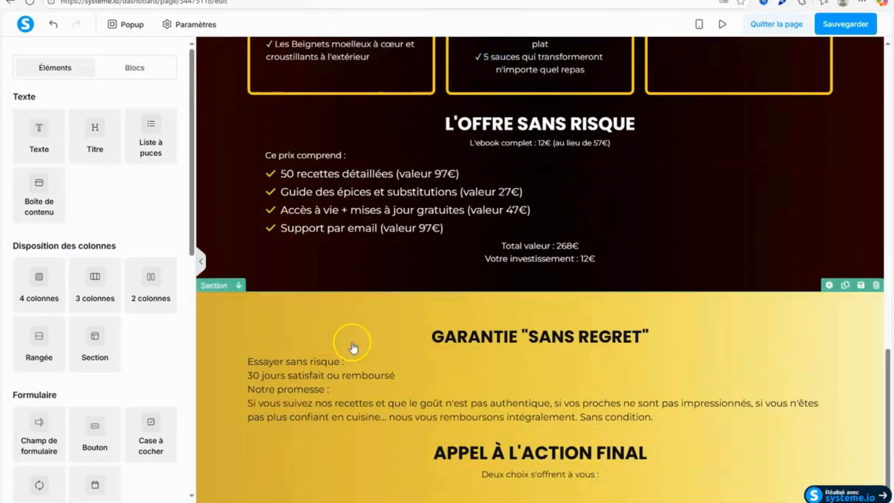
Add a three-column row below "Deux choix s'offrent à vous :" and narrow its middle column from both sides.
left_click_drag(192, 110, 194, 193)
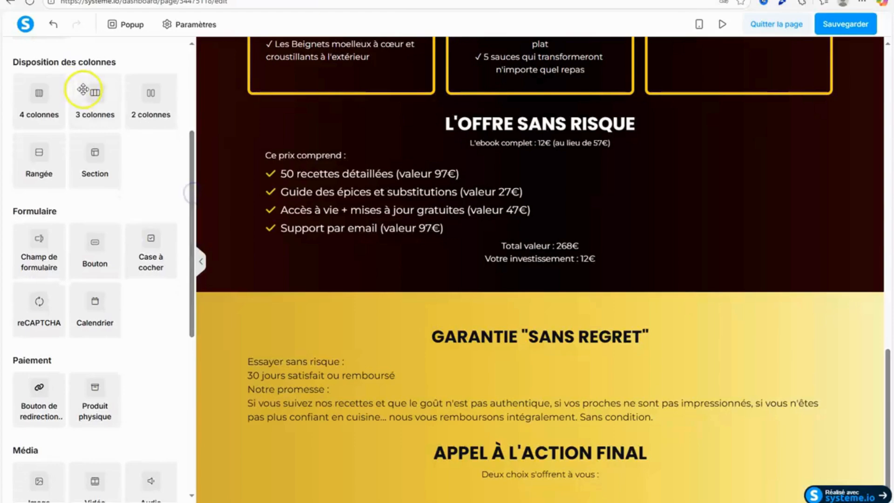
left_click_drag(80, 89, 554, 479)
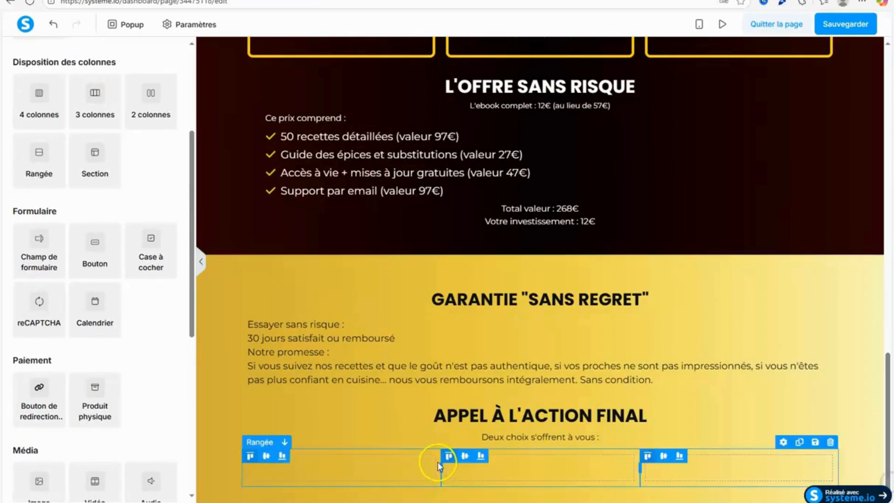
mouse_move(463, 470)
left_mouse_down()
mouse_move(512, 470)
mouse_move(461, 470)
left_mouse_up()
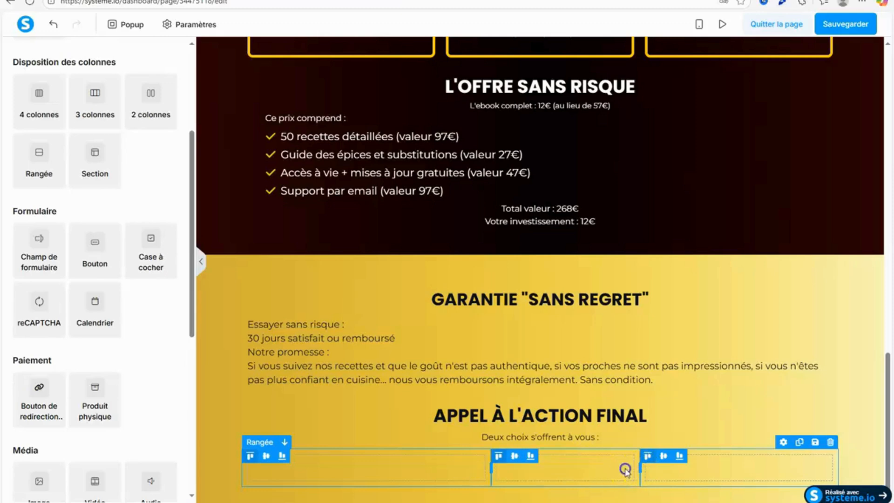
left_click_drag(625, 470, 600, 471)
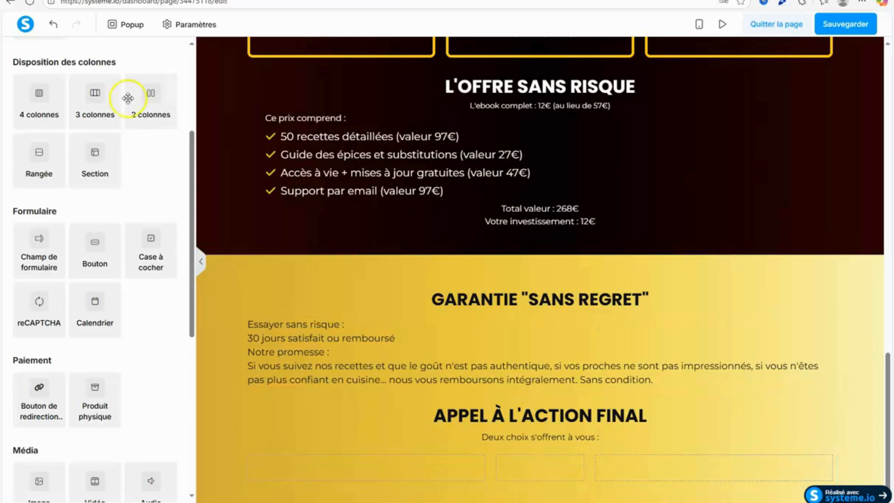
Place a text element in each of the three columns of the new row.
scroll(188, 231, "up", 4)
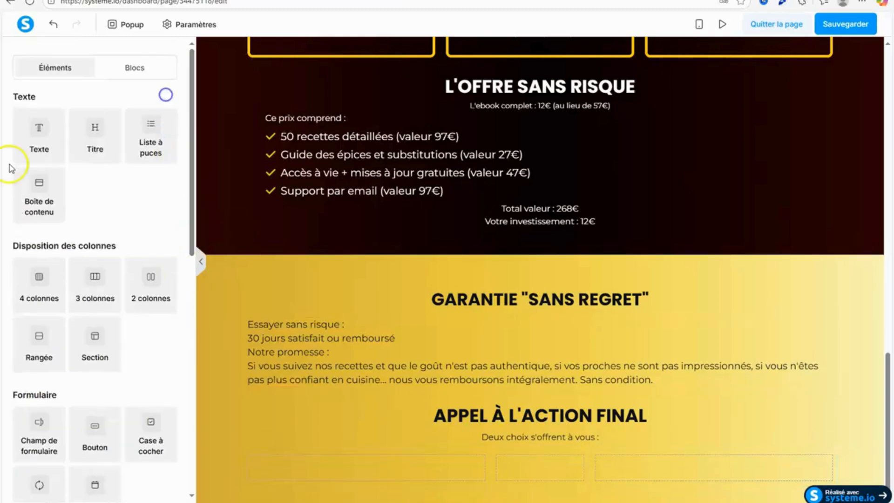
left_click_drag(39, 133, 681, 489)
left_click_drag(38, 133, 535, 484)
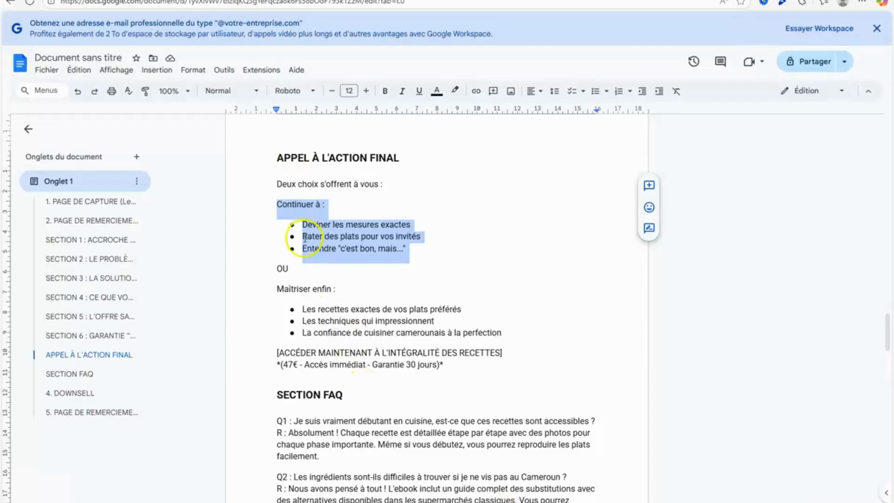
Copy the "Continuer à :" text and its three bullets from Google Docs, and replace the first column's placeholder with them in systeme.io.
right_click(329, 228)
left_click(370, 254)
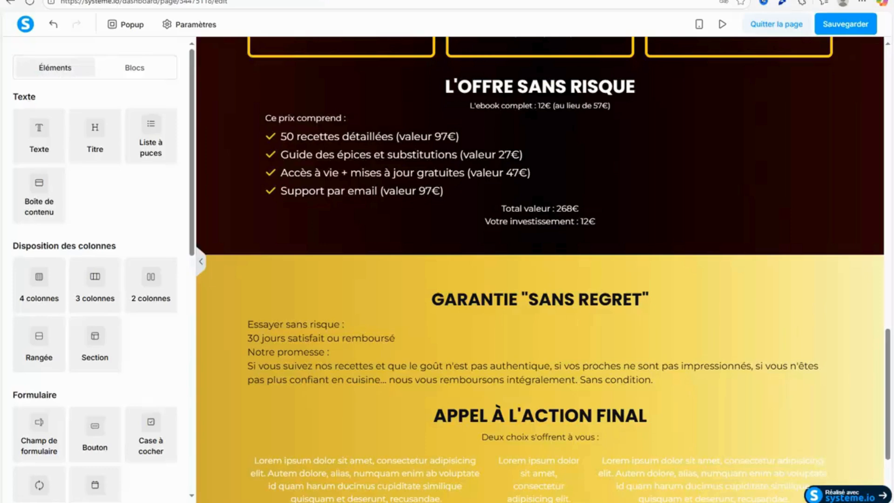
left_click(325, 463)
left_click_drag(253, 427, 464, 478)
right_click(420, 449)
left_click(265, 347)
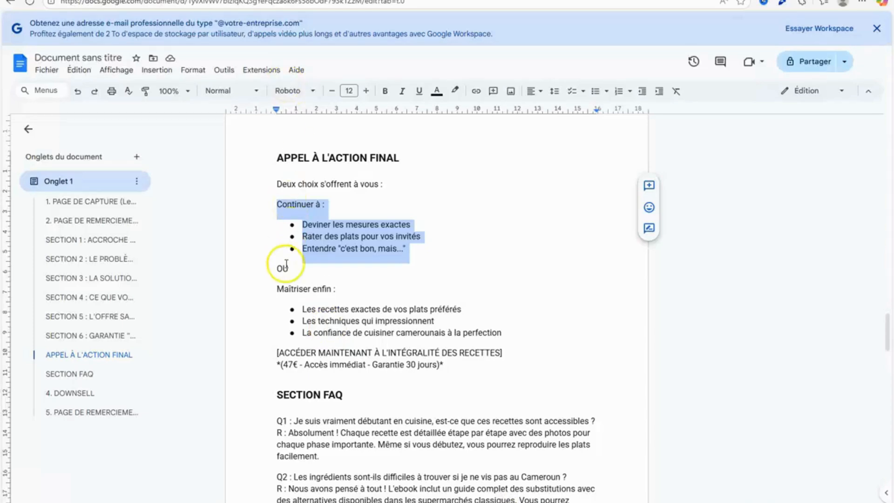
Copy OU from the Google Docs document and replace the middle column's placeholder with it in the systeme.io editor.
left_click_drag(286, 263, 274, 264)
right_click(280, 268)
left_click(321, 254)
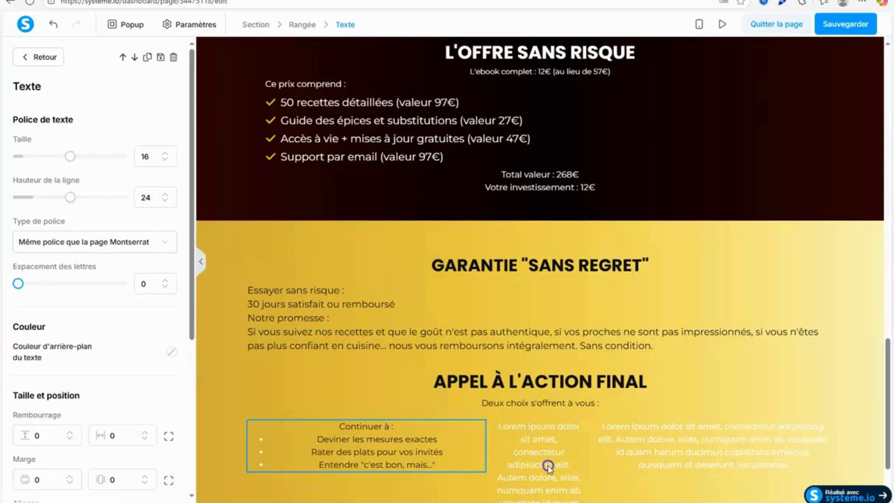
left_click(549, 466)
scroll(499, 419, "down", 2)
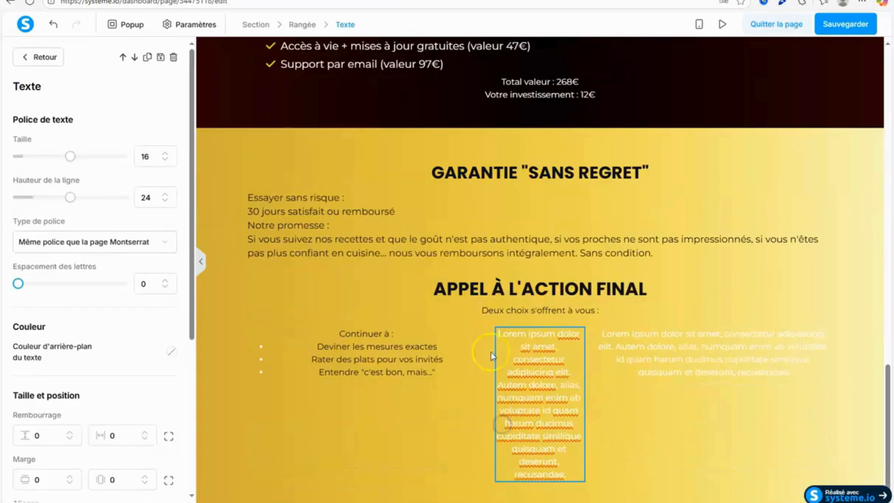
left_click_drag(497, 332, 566, 475)
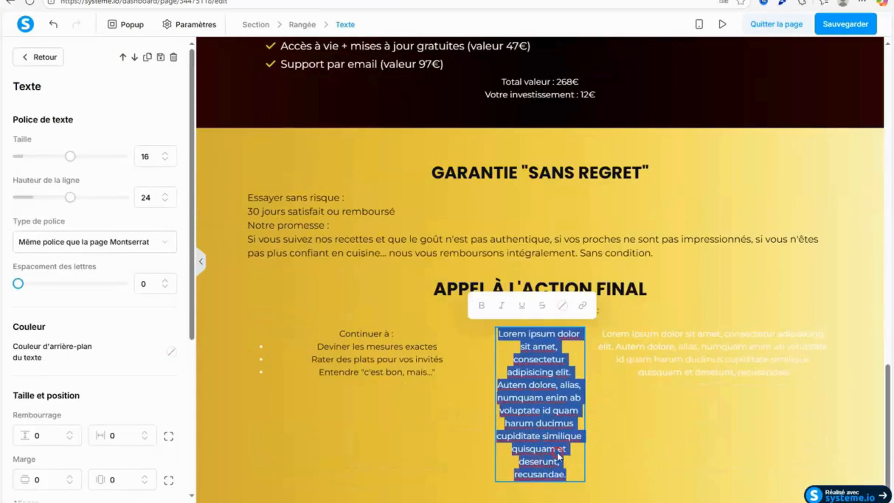
right_click(567, 334)
left_click(433, 346)
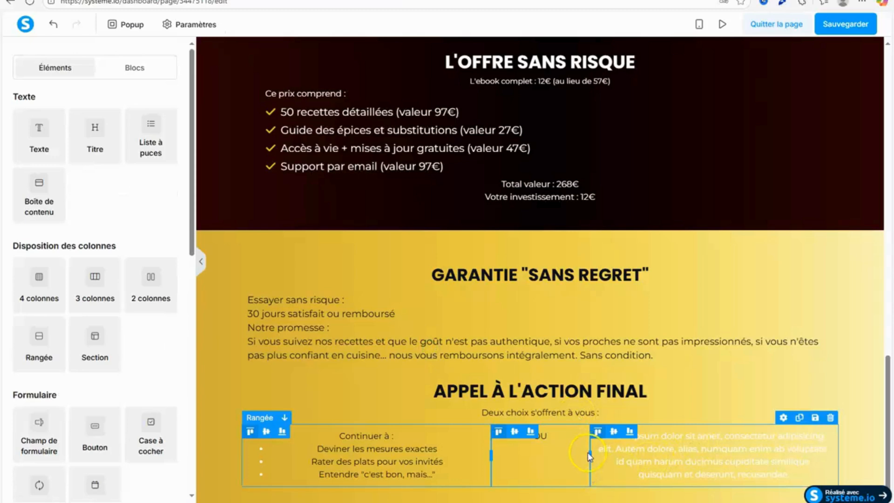
left_click_drag(565, 452, 560, 452)
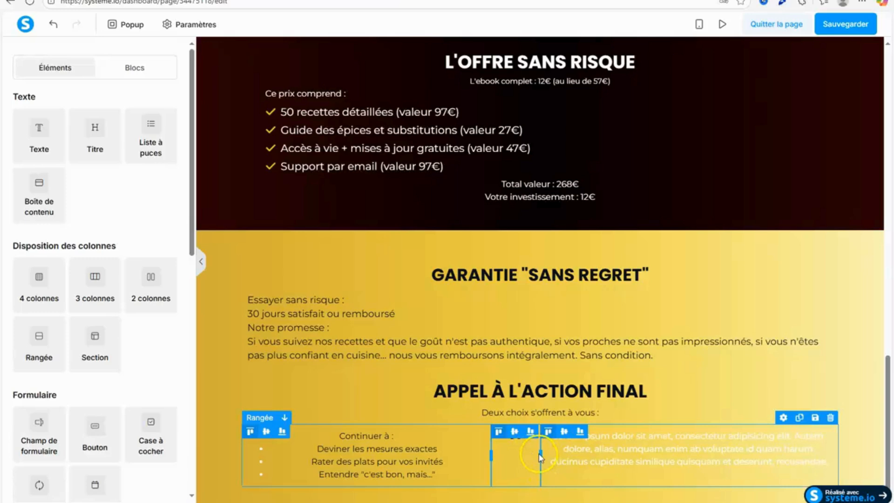
left_click_drag(564, 458, 568, 457)
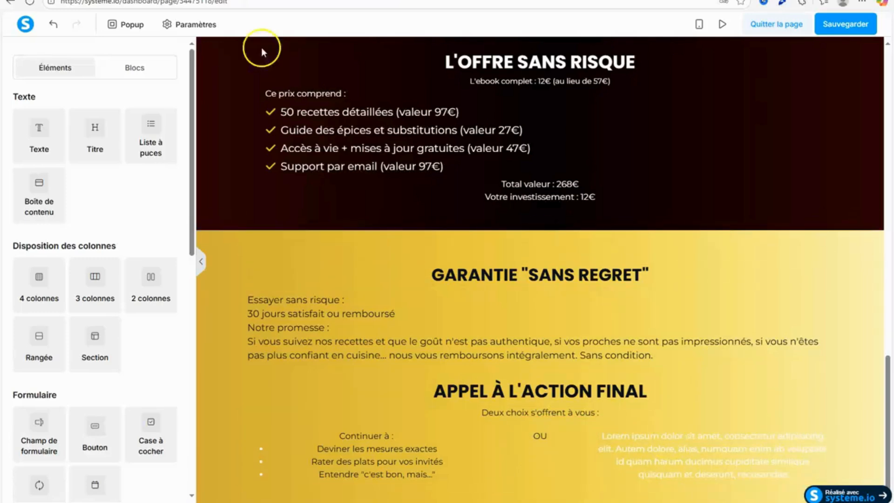
Switch to the Google Docs document and copy the "Maîtriser enfin :" text with its three bullets.
key("alt+Tab")
left_click_drag(278, 289, 501, 328)
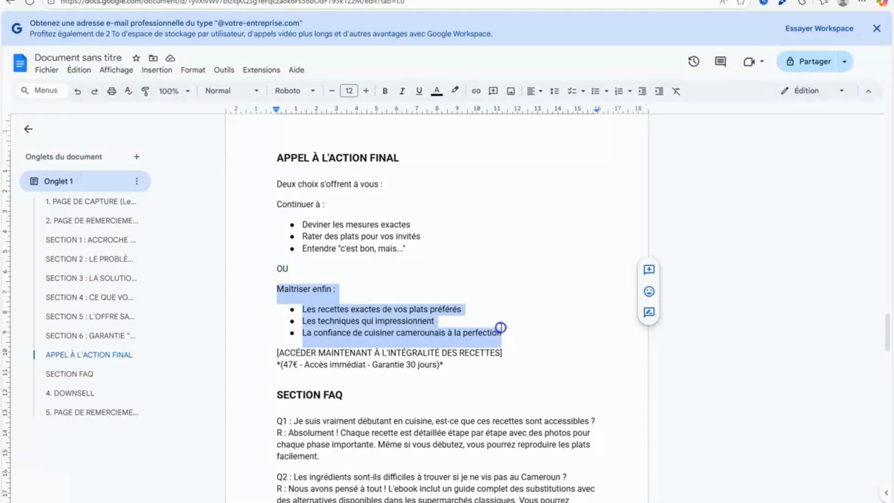
right_click(369, 336)
left_click(413, 83)
Switch back to the systeme.io editor and replace the third column's placeholder with the copied "Maîtriser enfin :" text and bullets.
key("alt+Tab")
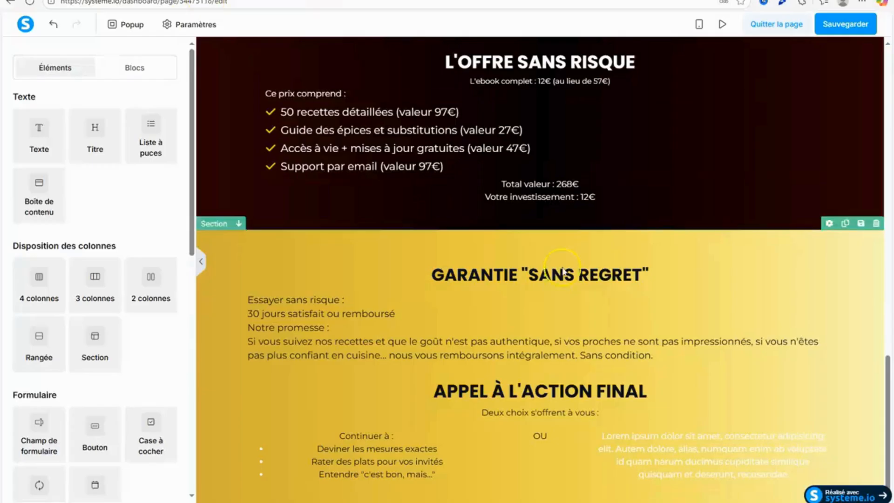
left_click(667, 459)
triple_click(667, 459)
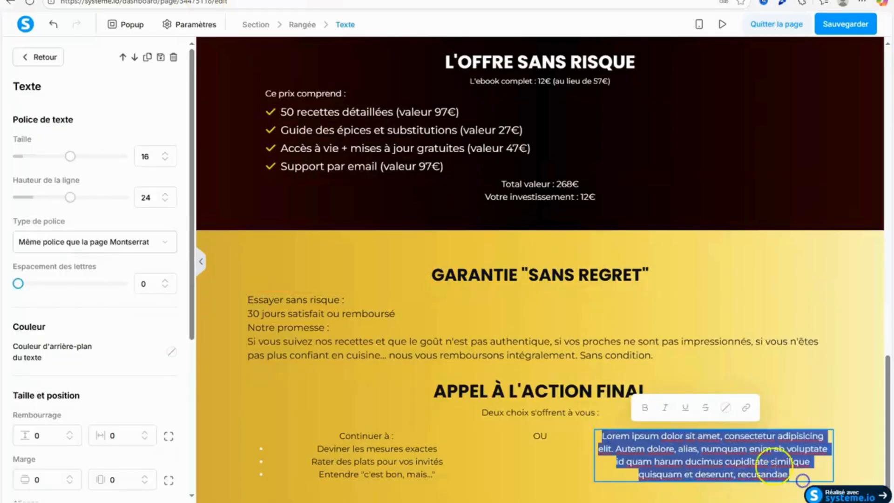
right_click(802, 480)
left_click(704, 371)
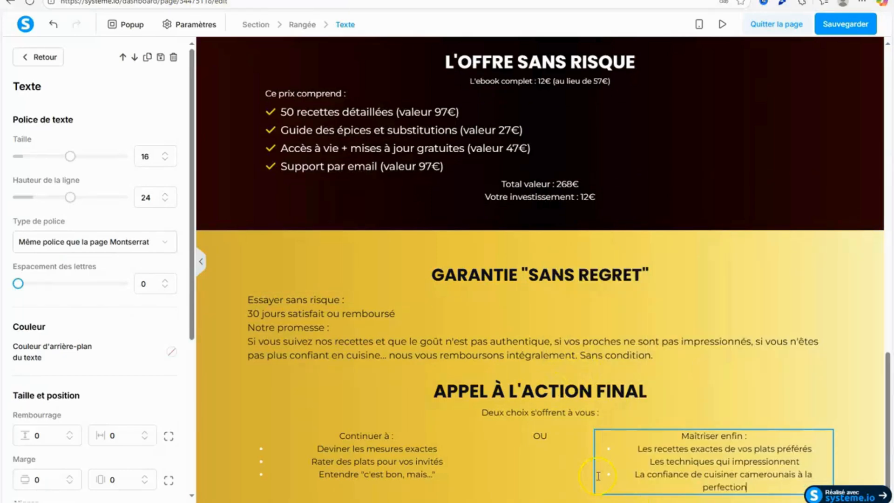
Align the "Maîtriser enfin :" text right and the "Continuer à :" text left, and save the page.
left_click_drag(190, 183, 199, 343)
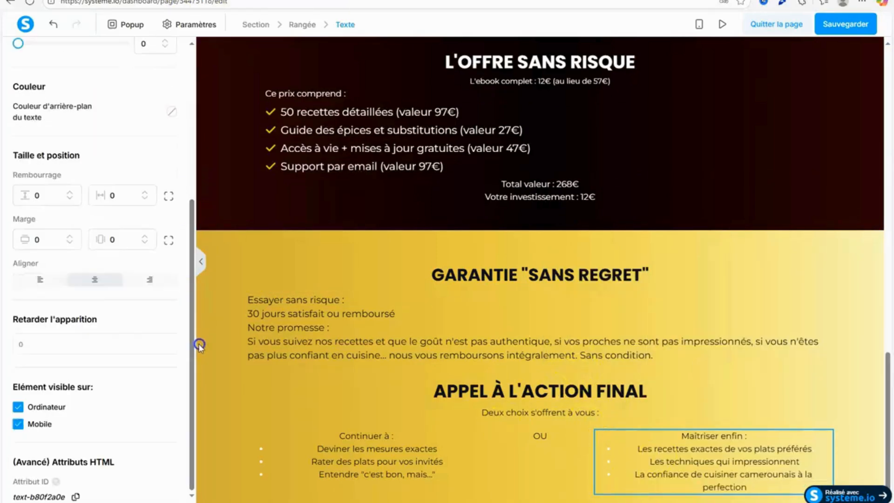
left_click(155, 281)
left_click(376, 461)
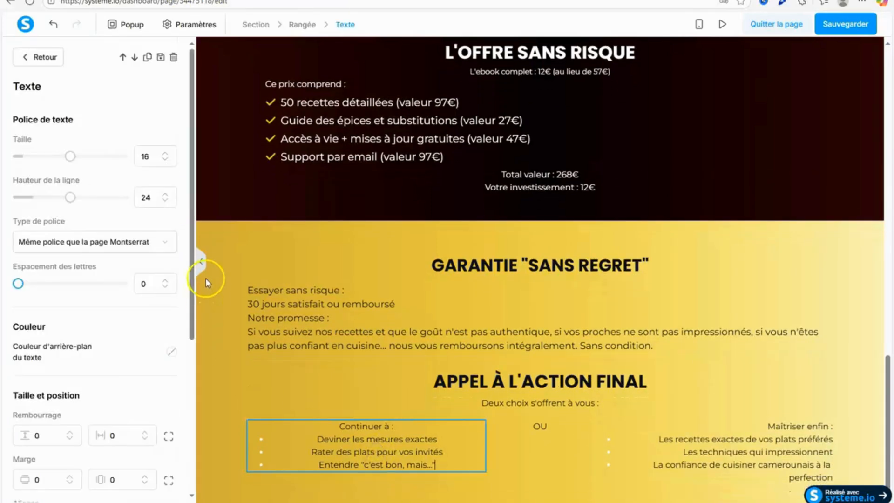
left_click_drag(192, 283, 196, 406)
left_click(39, 320)
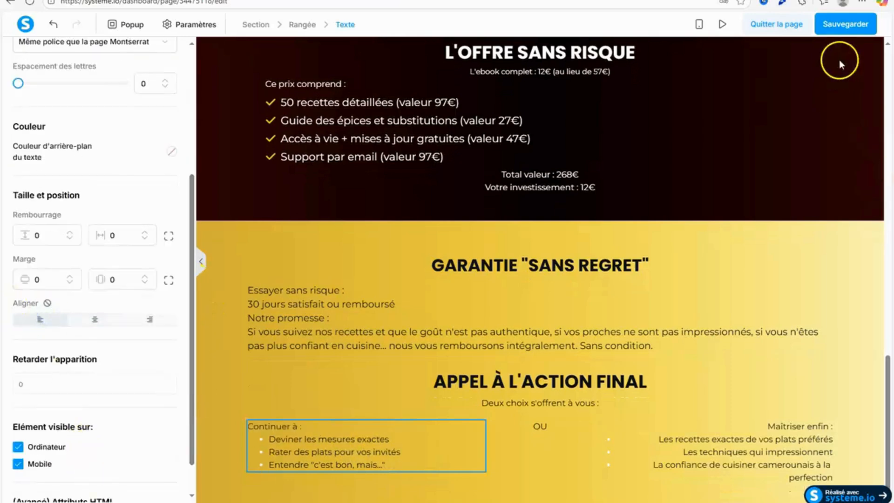
left_click(847, 23)
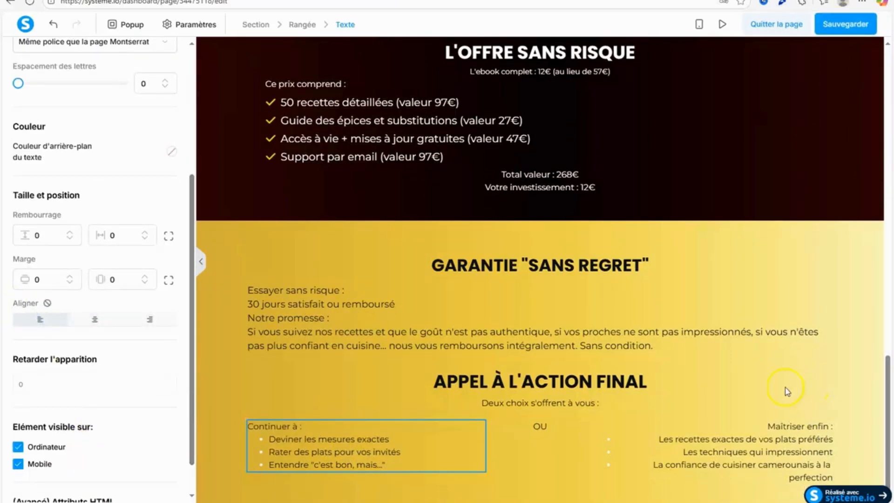
Remove the bullet markers from the "Maîtriser enfin :" list and save the page.
left_click(614, 464)
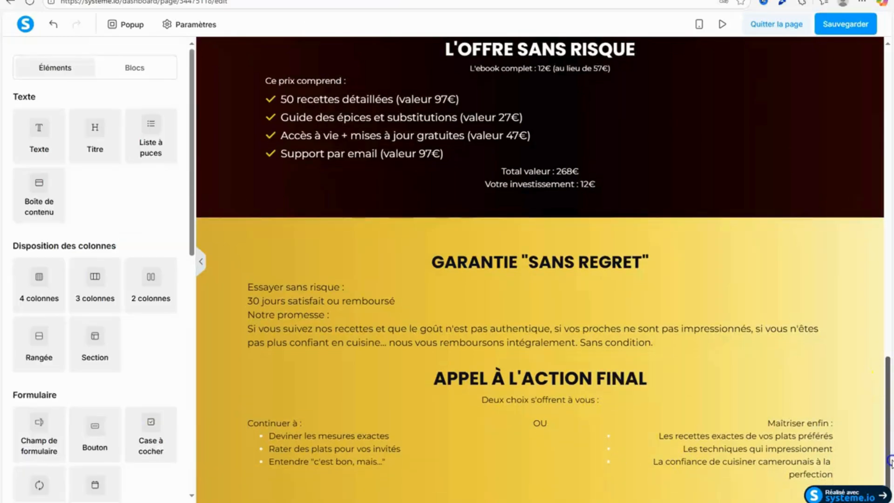
left_click(635, 441)
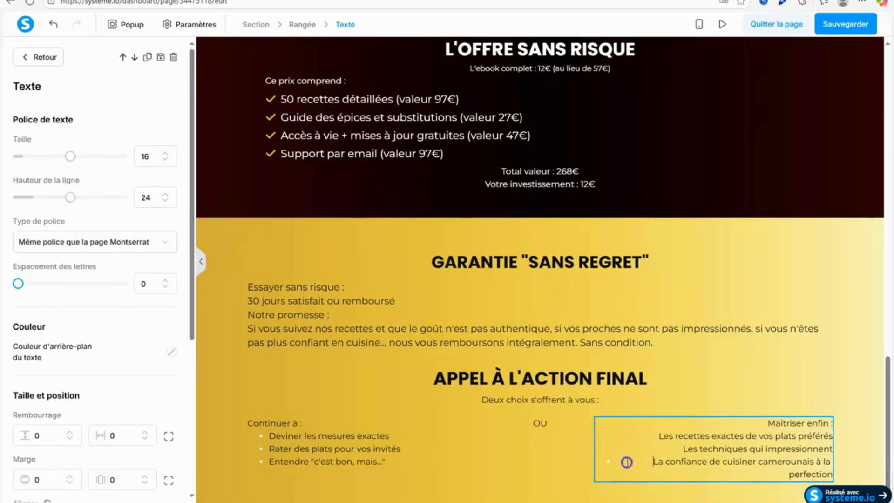
key("BackSpace")
left_click(848, 419)
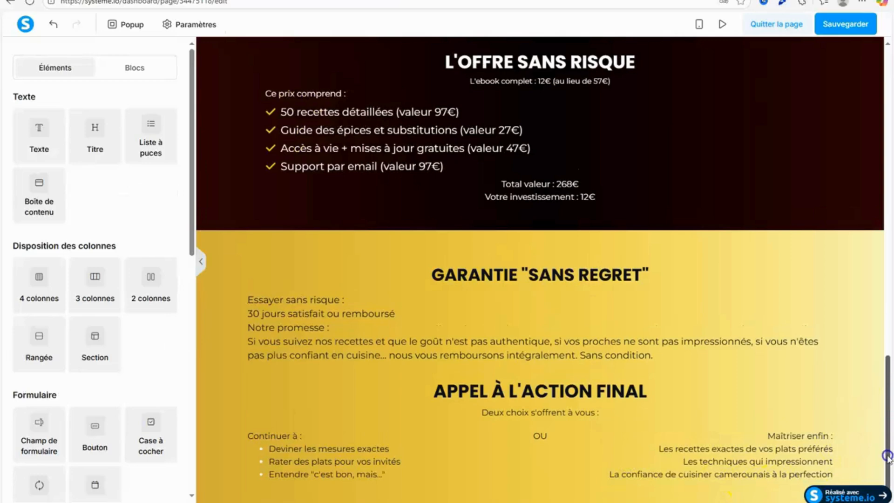
left_click(853, 25)
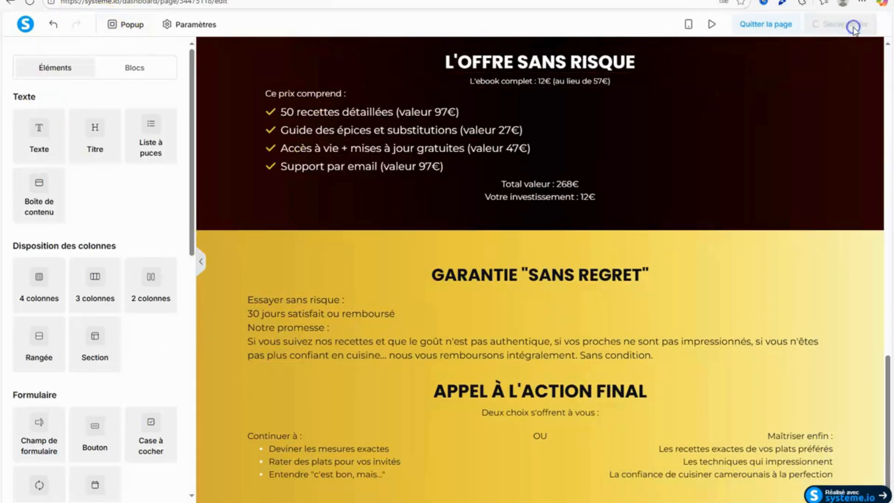
Frame the "Continuer à :" and "Maîtriser enfin :" columns with rounded black borders and padding around their text.
left_click(518, 464)
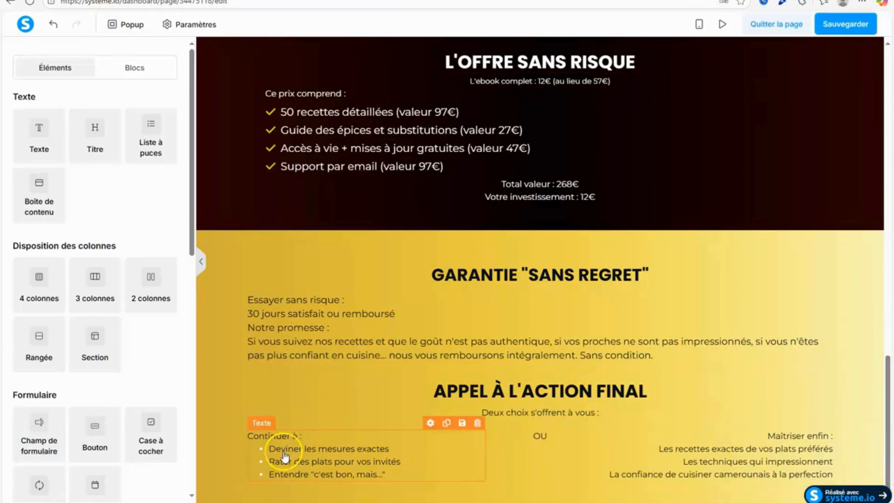
left_click(246, 454)
scroll(191, 326, "down", 6)
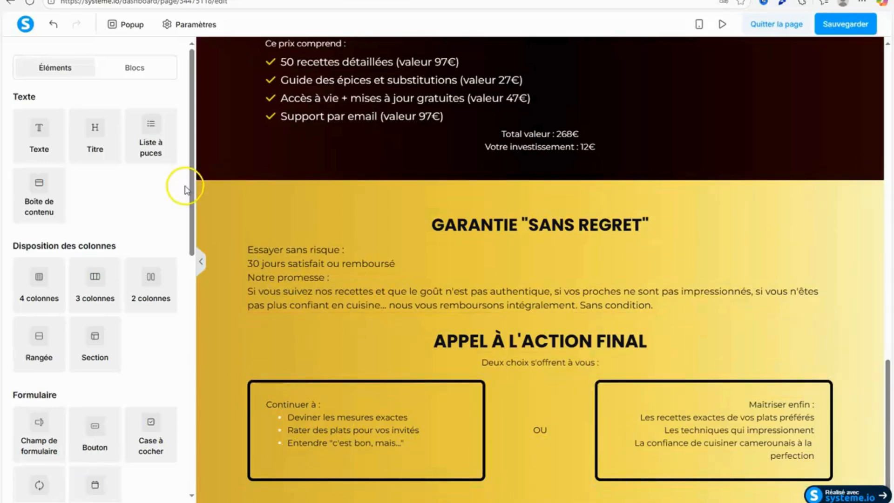
Add a dark section with an FAQ element below the call to action, fill it from the Google Docs "SECTION FAQ", and save the page.
left_click_drag(192, 186, 213, 443)
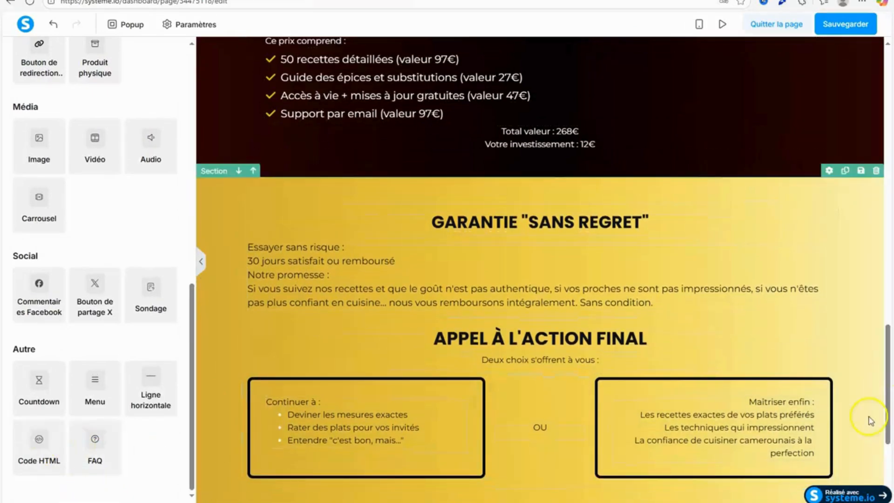
left_click(882, 484)
left_click(271, 0)
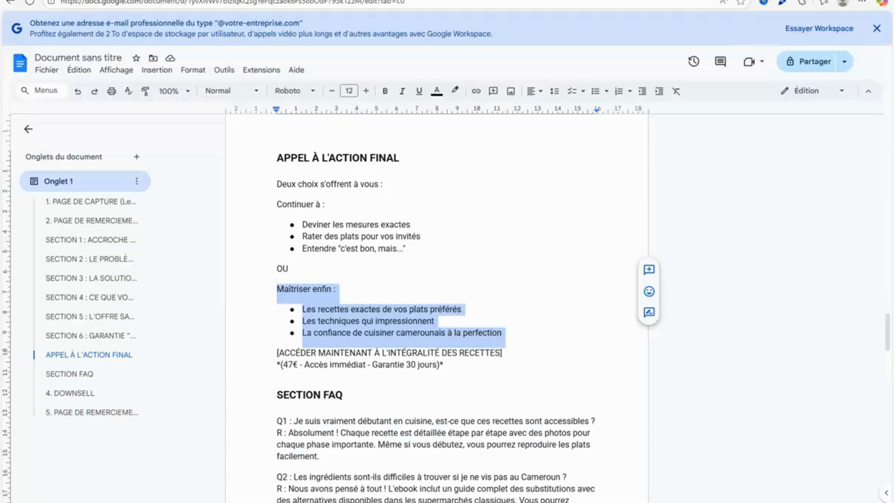
left_click(838, 358)
left_click_drag(888, 350, 864, 370)
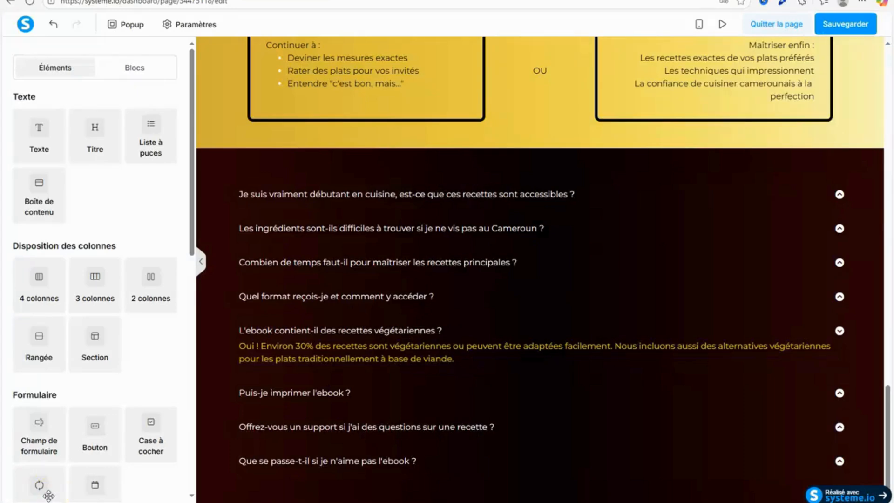
left_click(828, 27)
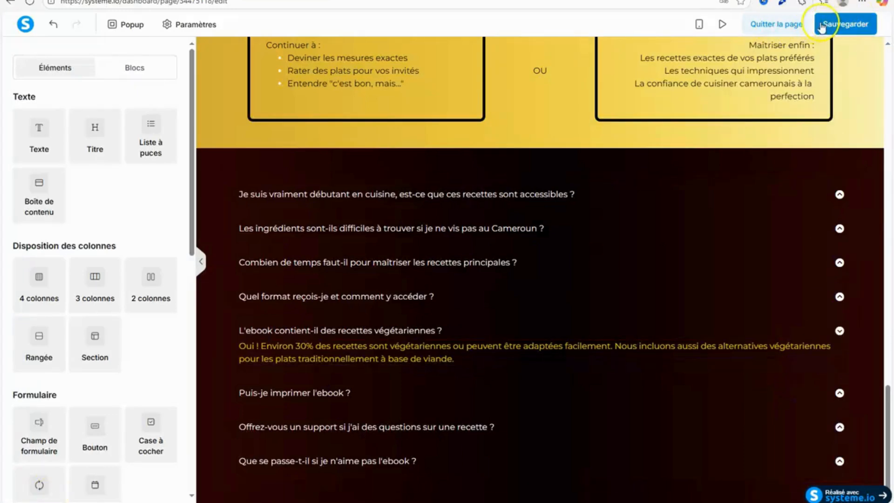
Preview the sales page, check its sections from the headline down to the FAQ, and return to the editor.
left_click(718, 24)
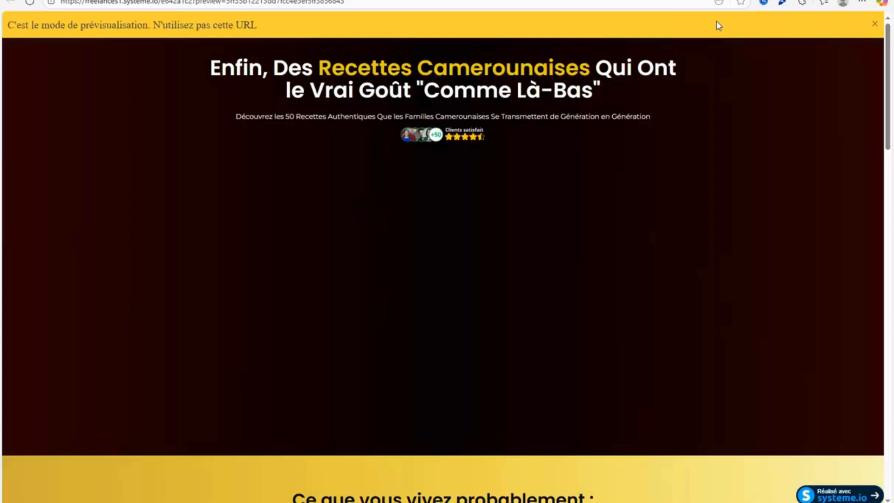
left_click(886, 88)
left_click_drag(886, 85, 887, 242)
right_click(887, 242)
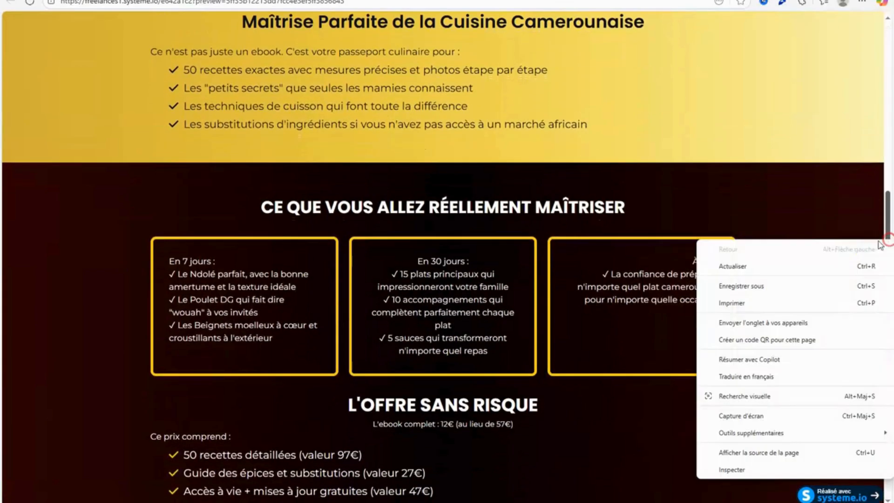
left_click(847, 187)
left_click_drag(888, 207, 890, 138)
left_click_drag(888, 66, 824, 445)
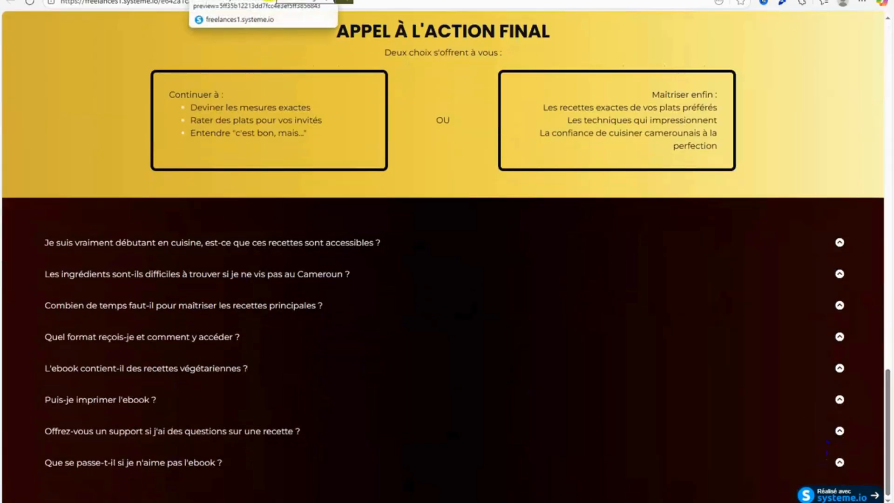
left_click(265, 1)
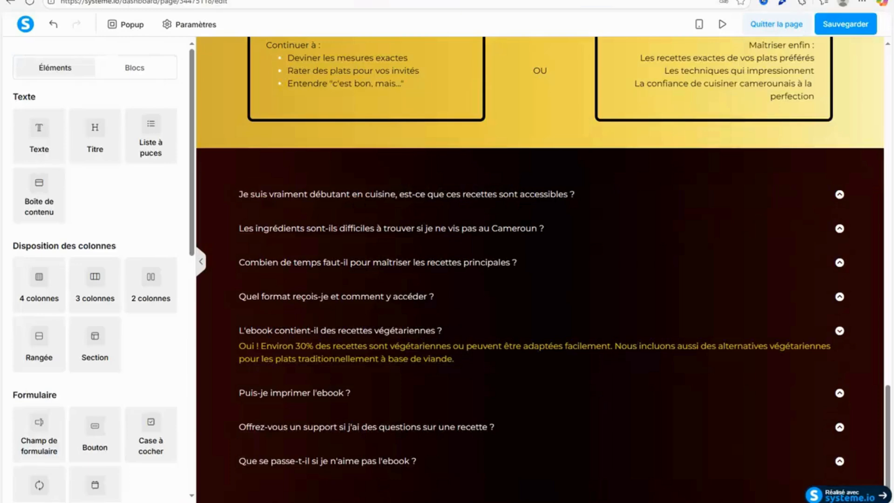
In the mobile view, set the top margin of the headline section's video to 10 and save the page.
left_click(695, 25)
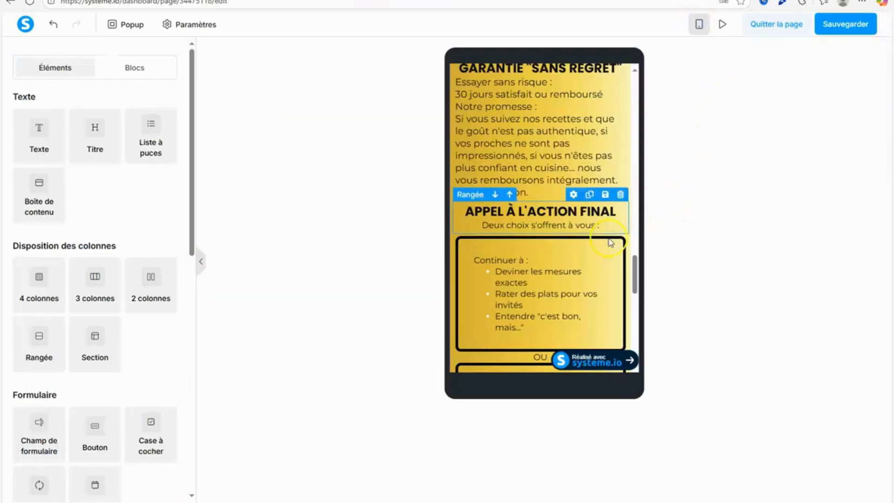
left_click_drag(634, 272, 632, 81)
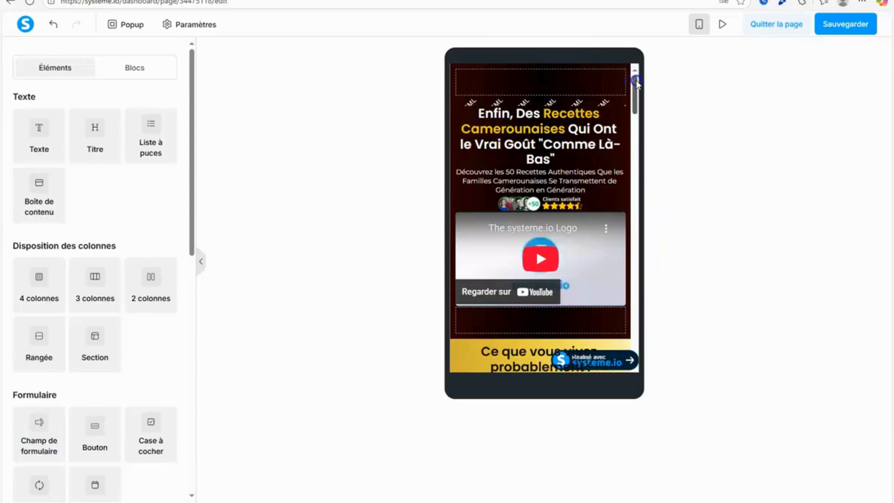
left_click_drag(637, 83, 637, 95)
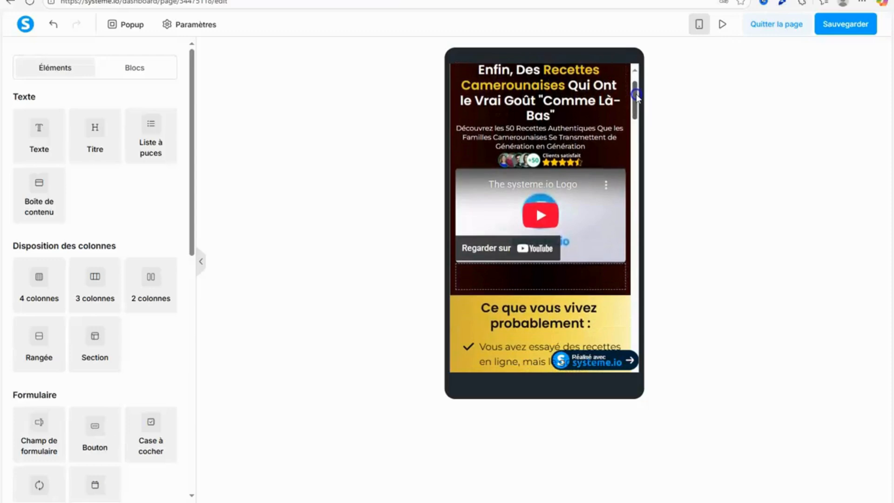
left_click(552, 206)
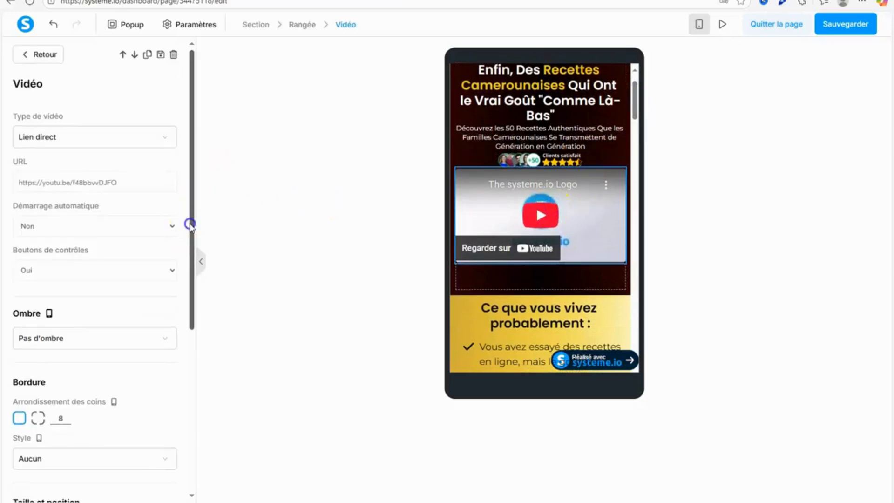
left_click_drag(189, 223, 185, 390)
left_click(169, 275)
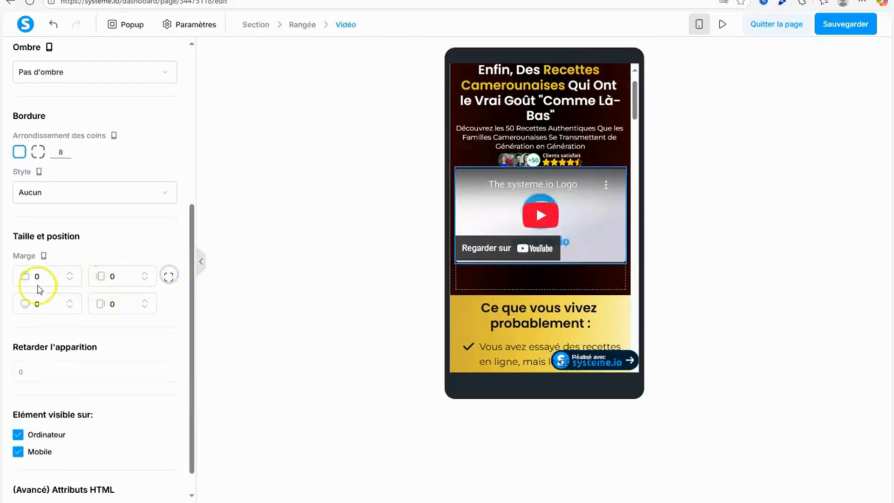
type("10")
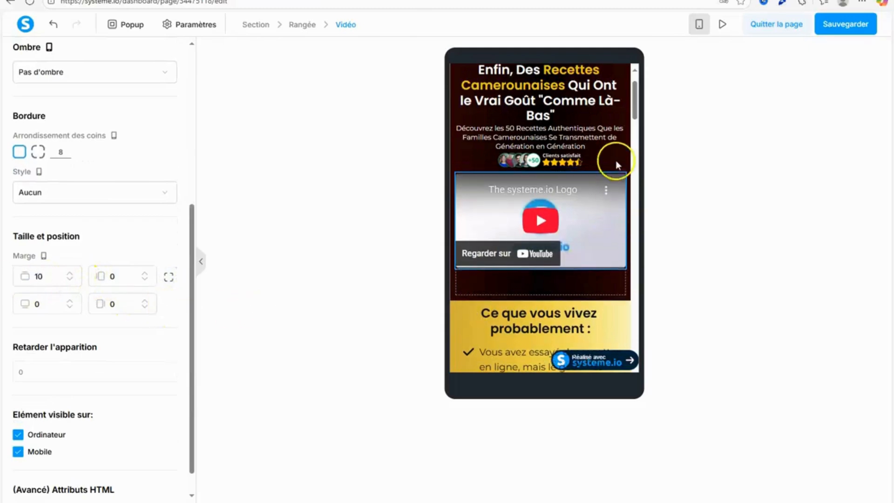
mouse_move(635, 99)
left_mouse_down()
mouse_move(635, 362)
mouse_move(638, 93)
mouse_move(635, 114)
left_mouse_up()
left_click(858, 17)
Set the mobile top margin of the "Ce que vous vivez probablement :" heading to 20 and save the page.
left_click(559, 115)
left_click_drag(189, 154, 177, 243)
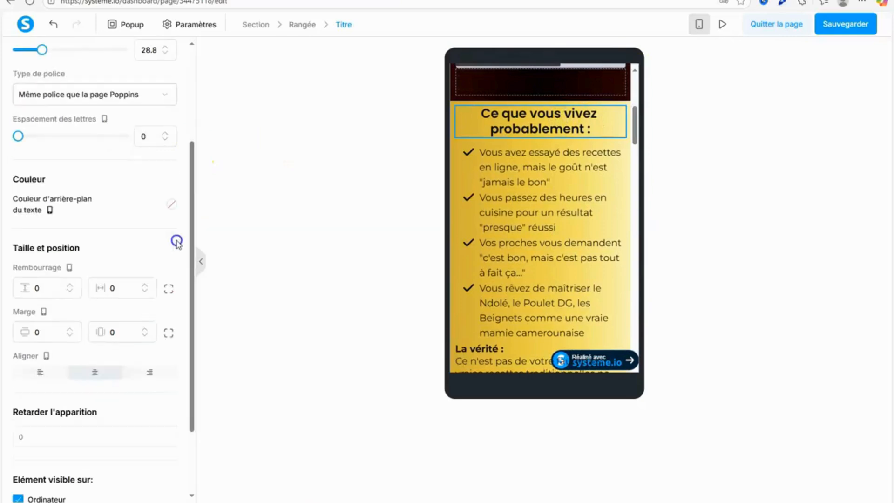
left_click(166, 334)
type("20")
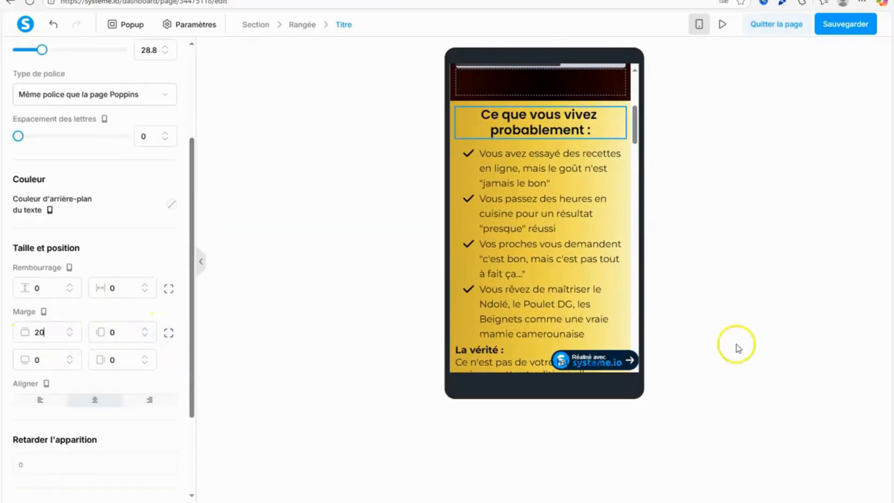
left_click(836, 24)
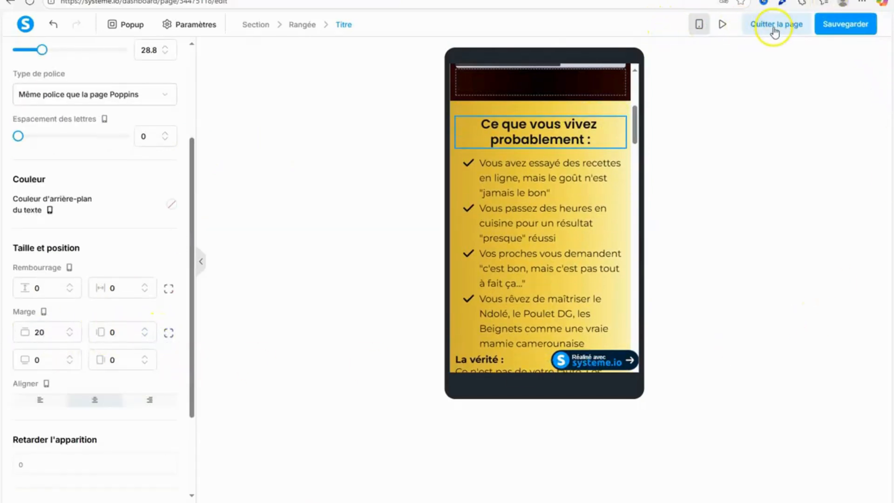